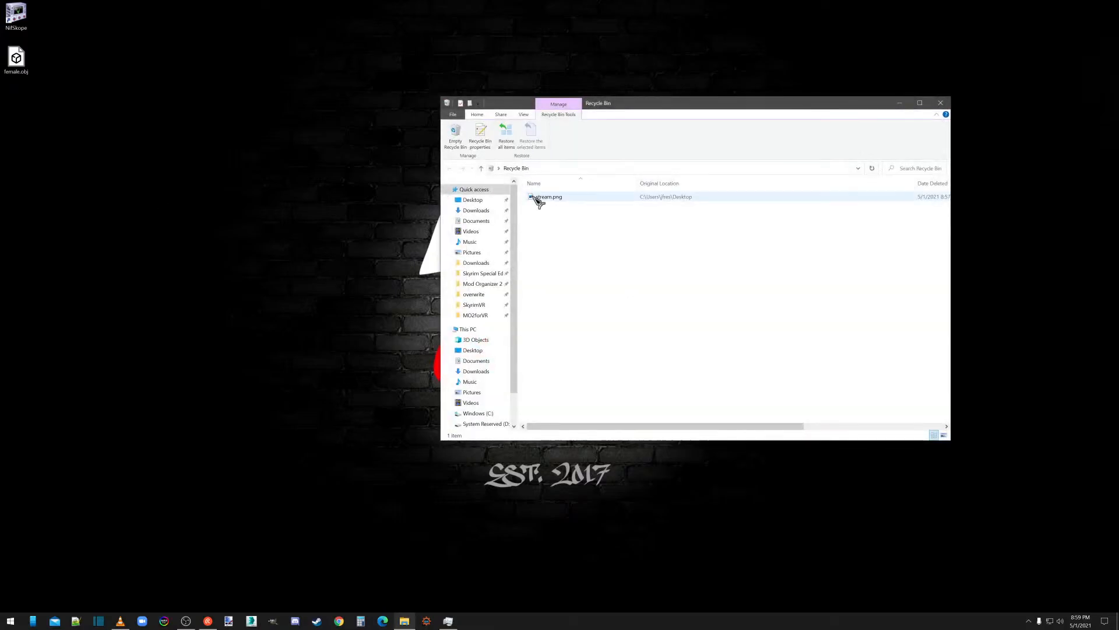
Restore stream.png from the Recycle Bin to the desktop, view the image, and close the open windows.
{"action": "right_click", "coordinate": [534, 196]}
{"action": "left_click", "coordinate": [497, 198]}
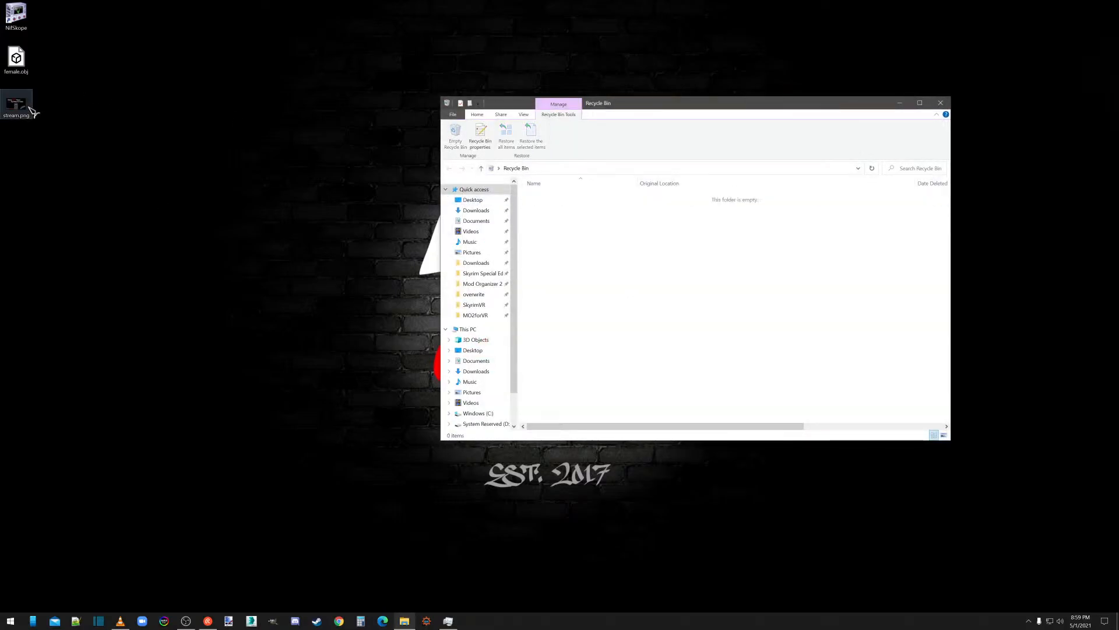
{"action": "double_click", "coordinate": [16, 106]}
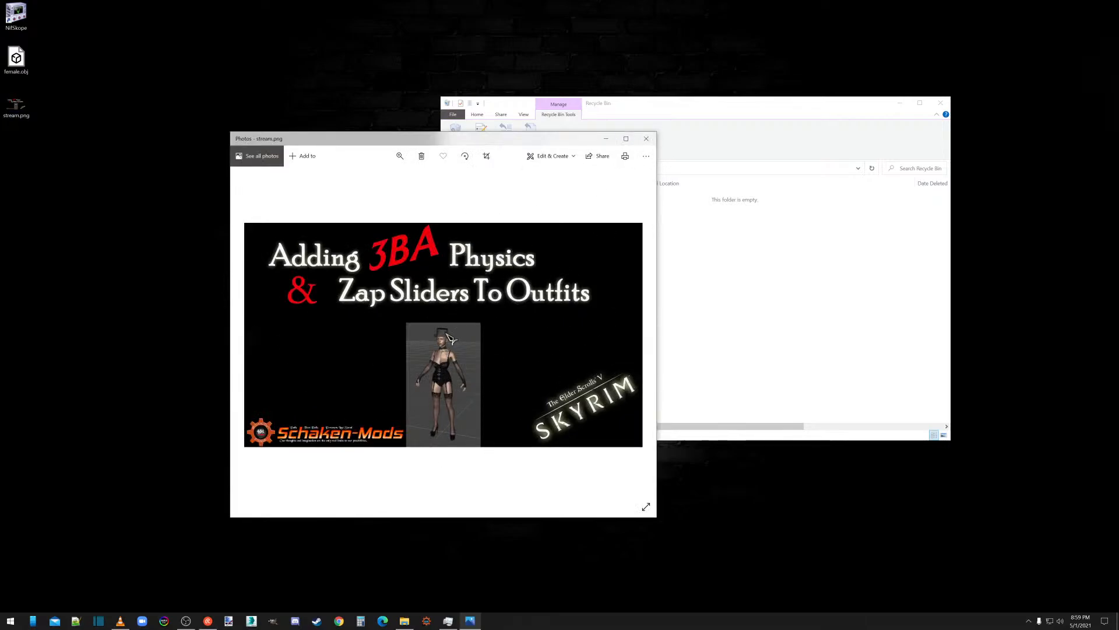
{"action": "left_click", "coordinate": [647, 132]}
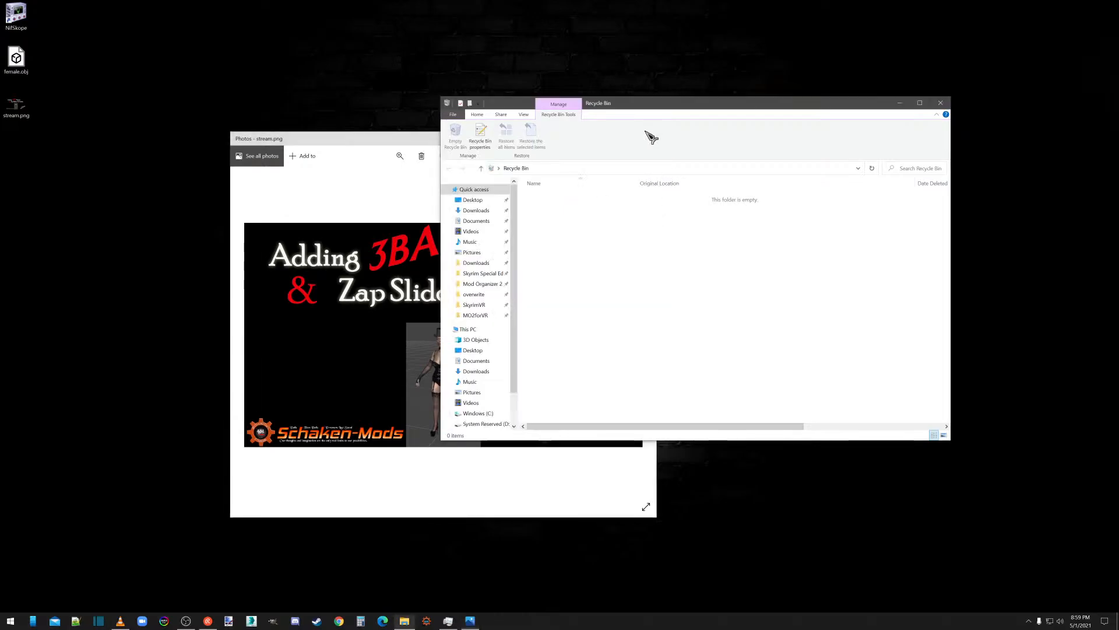
{"action": "left_click", "coordinate": [402, 141]}
{"action": "left_click", "coordinate": [644, 138]}
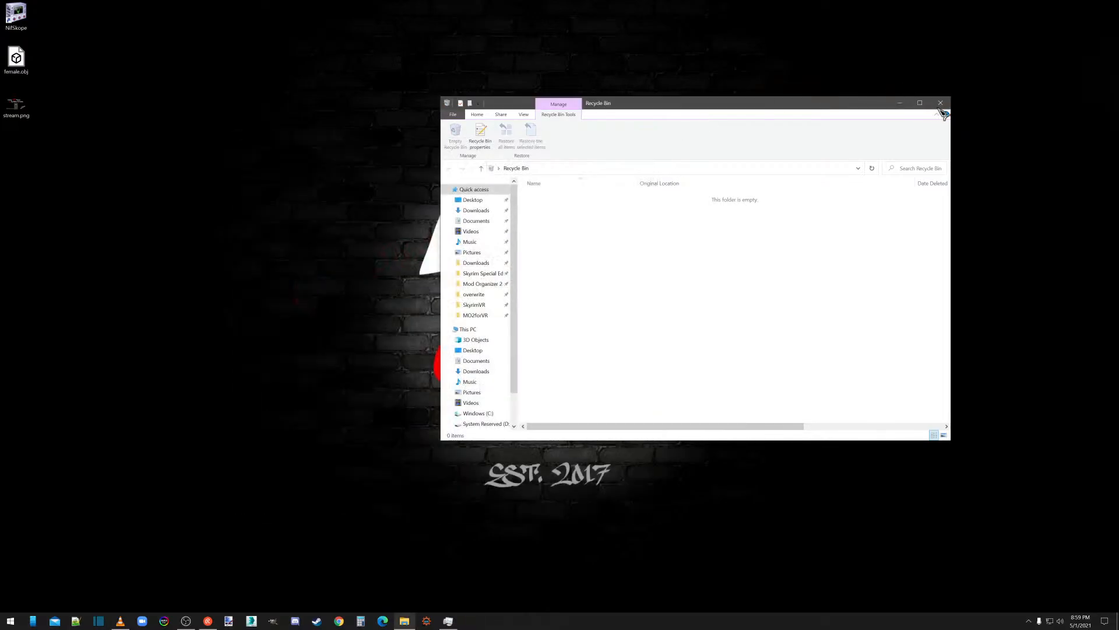
{"action": "left_click", "coordinate": [941, 105]}
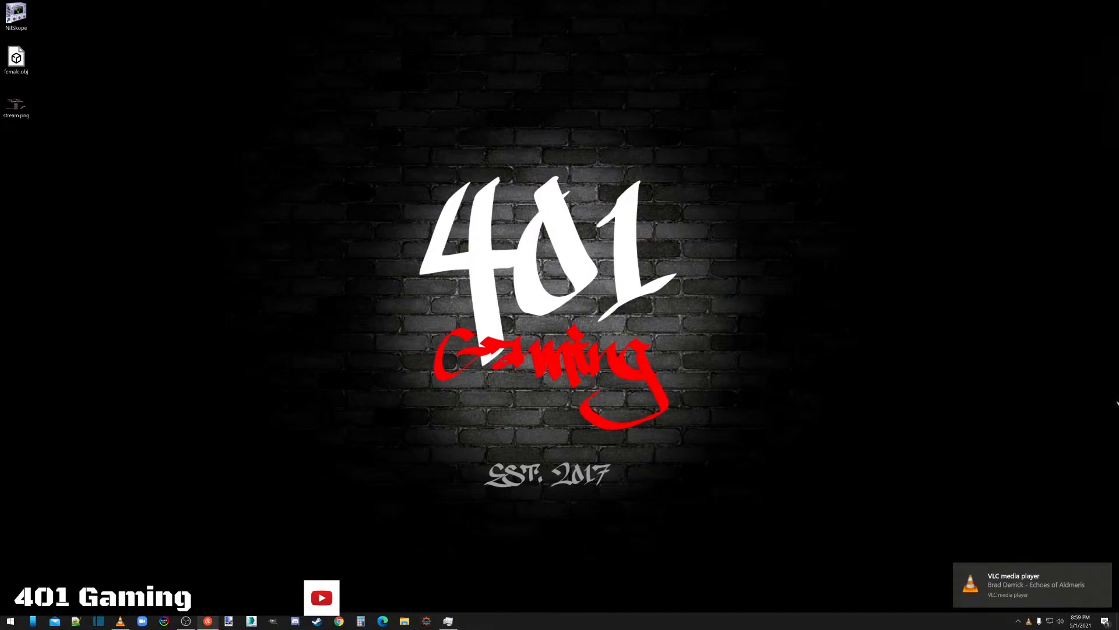
Turn off all notifications for VLC media player.
{"action": "mouse_move", "coordinate": [1007, 578]}
{"action": "left_click", "coordinate": [1104, 579]}
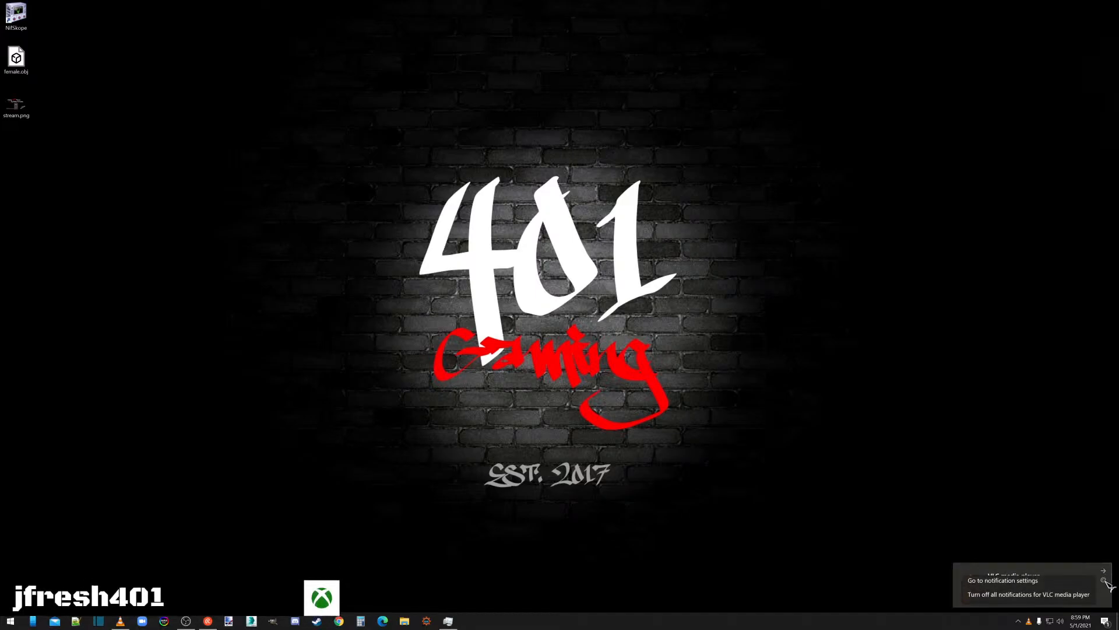
{"action": "left_click", "coordinate": [1020, 599]}
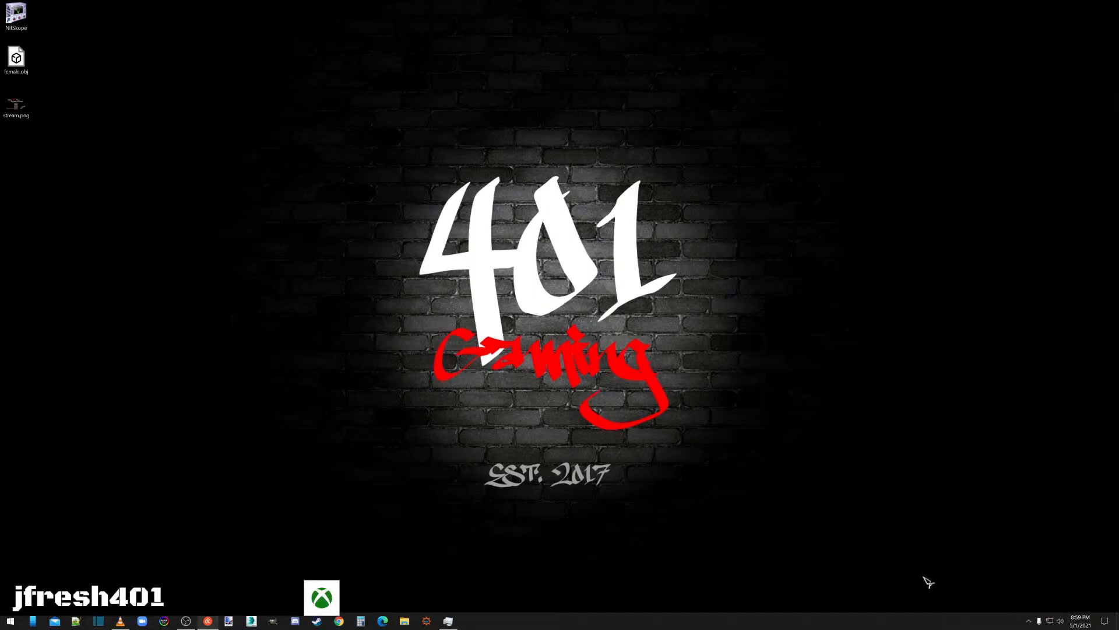
Launch 3ds Max and minimize its window.
{"action": "mouse_move", "coordinate": [207, 621]}
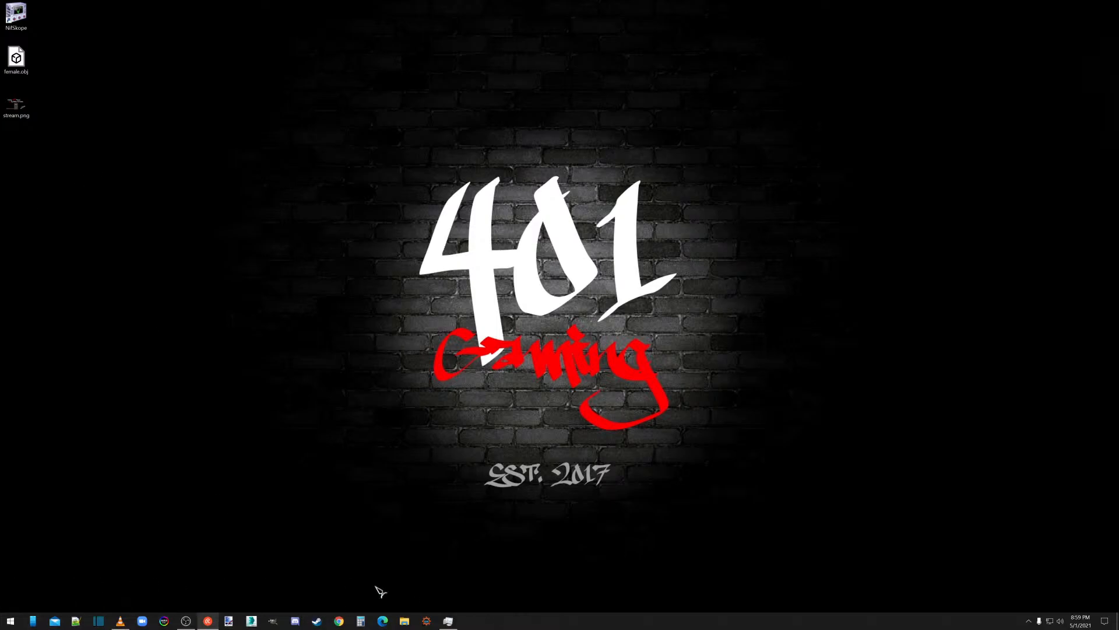
{"action": "left_click", "coordinate": [254, 622]}
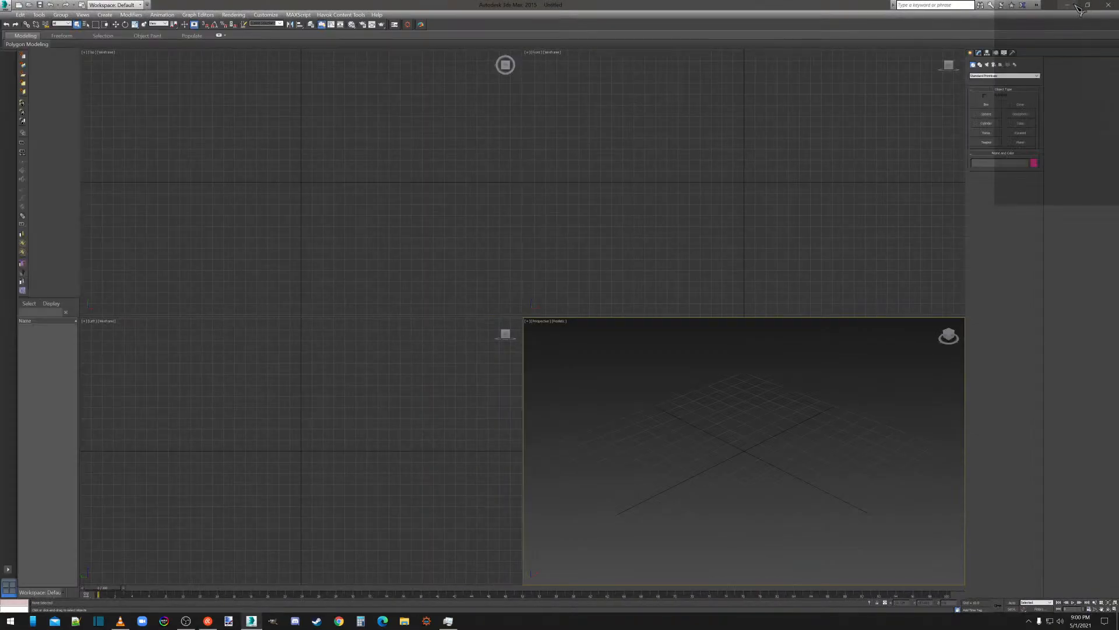
{"action": "left_click", "coordinate": [1077, 7]}
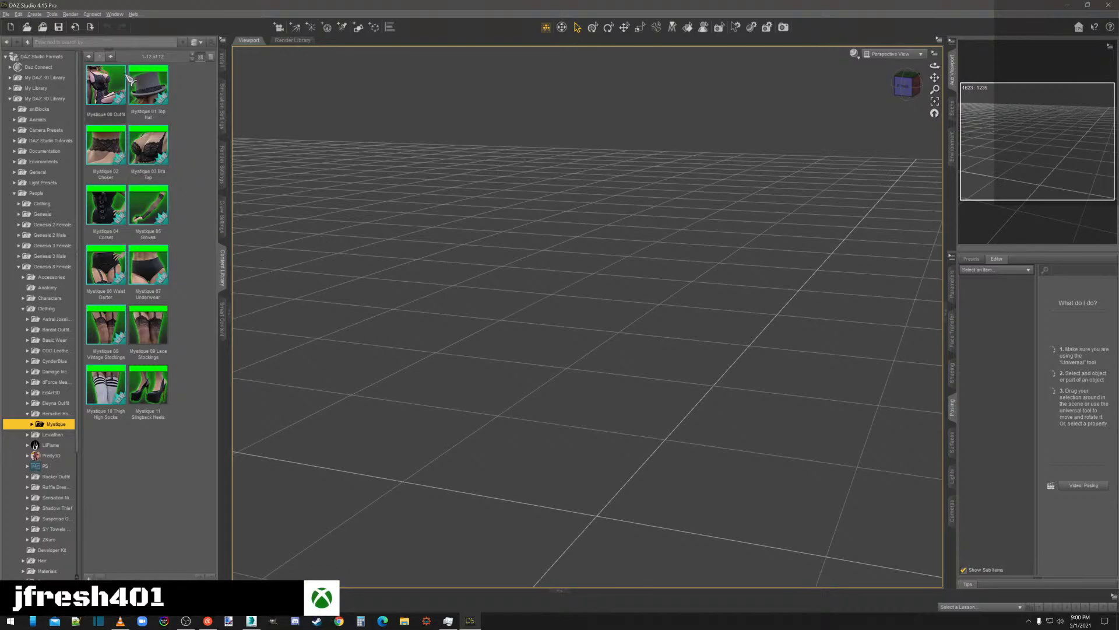
In DAZ Studio, load the CBBE_Shape scene from the custom Smart Content category.
{"action": "left_click", "coordinate": [227, 320]}
{"action": "left_click", "coordinate": [24, 80]}
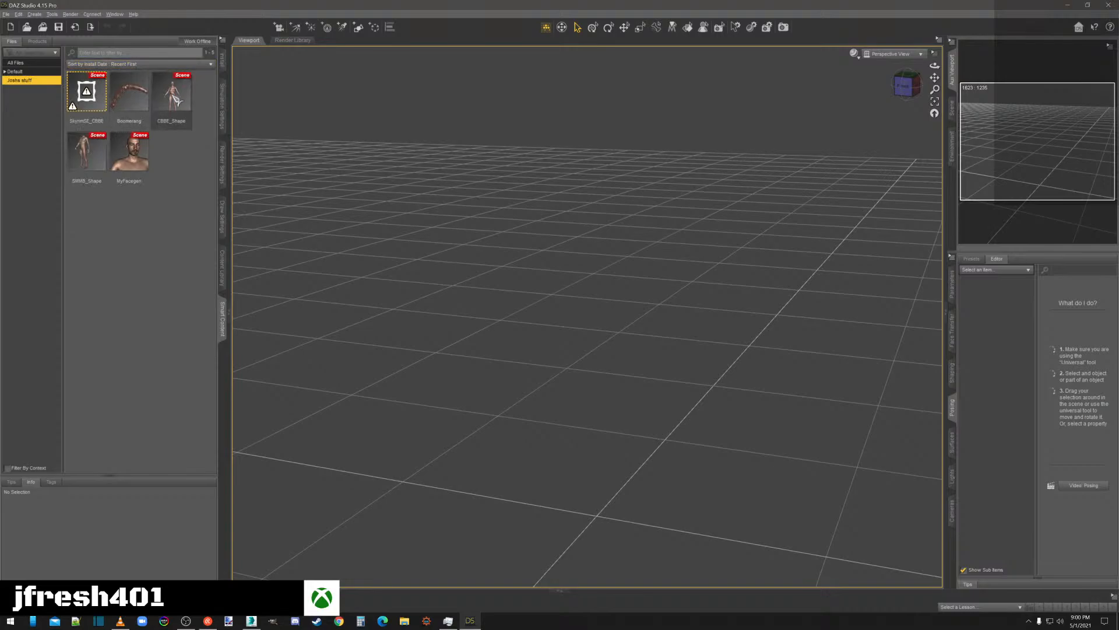
{"action": "double_click", "coordinate": [172, 94]}
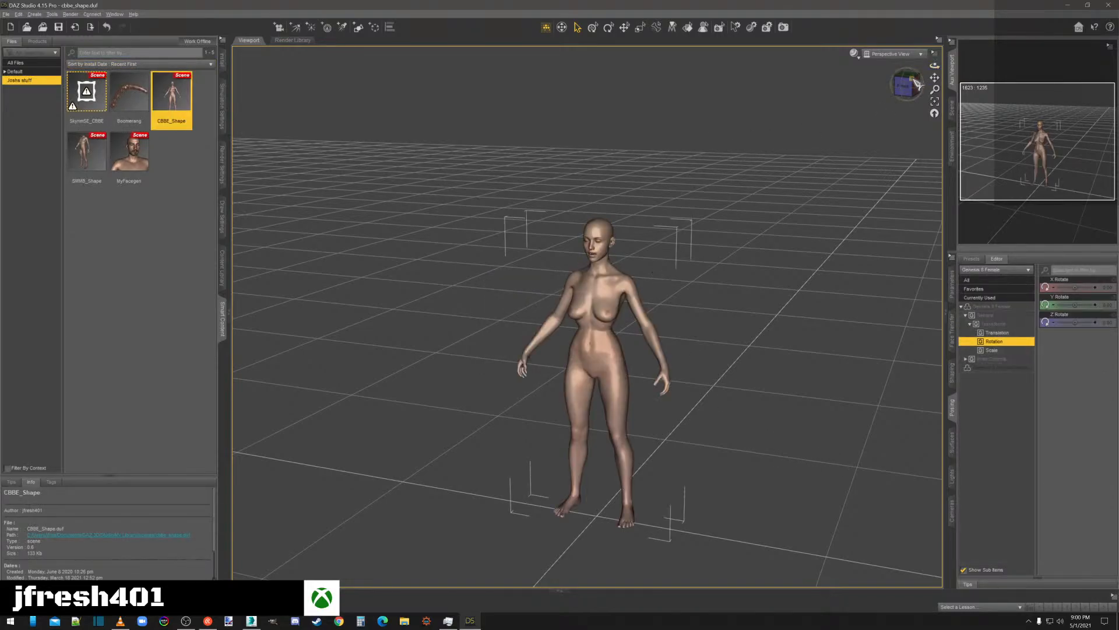
Import female.obj from the desktop into the scene, accepting the Custom OBJ import options.
{"action": "mouse_move", "coordinate": [914, 89]}
{"action": "left_mouse_down"}
{"action": "mouse_move", "coordinate": [854, 92]}
{"action": "mouse_move", "coordinate": [892, 85]}
{"action": "left_mouse_up"}
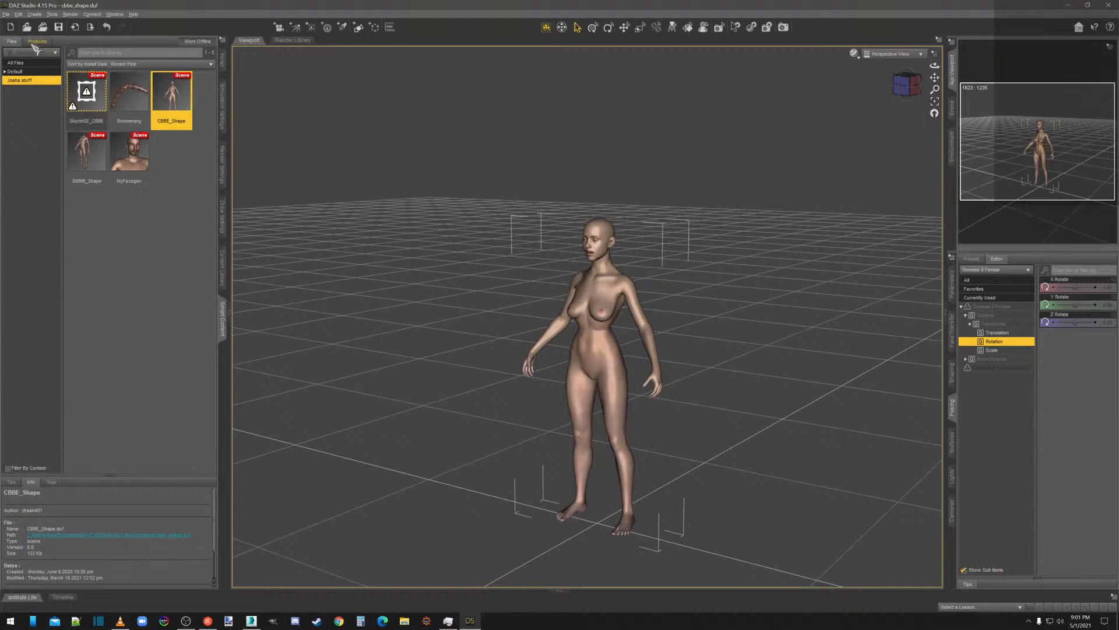
{"action": "left_click", "coordinate": [6, 14]}
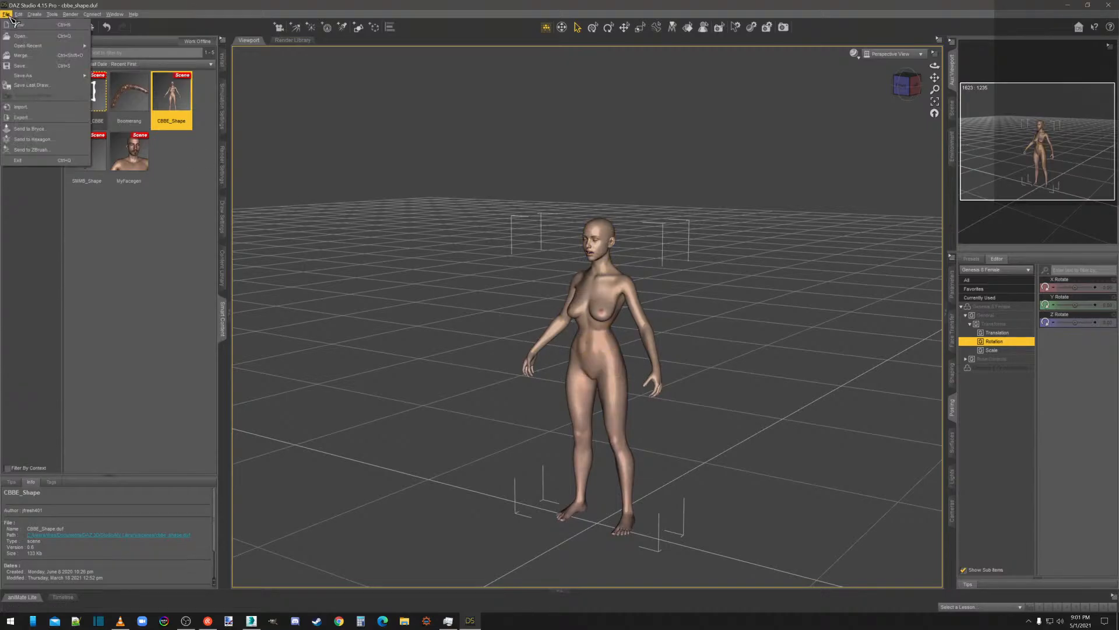
{"action": "left_click", "coordinate": [23, 107]}
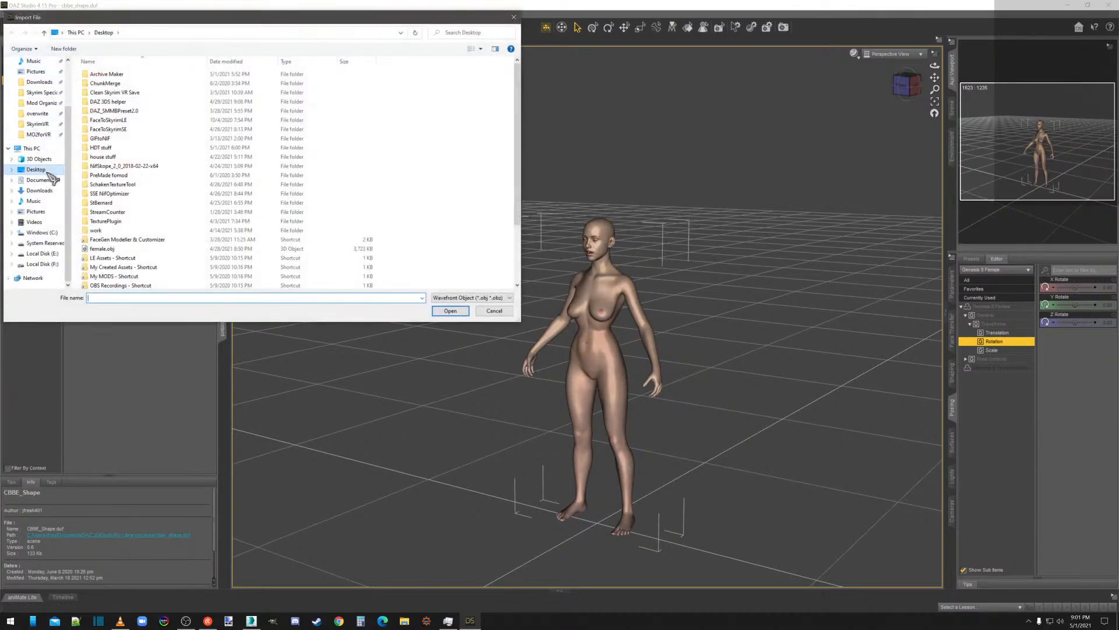
{"action": "double_click", "coordinate": [106, 249]}
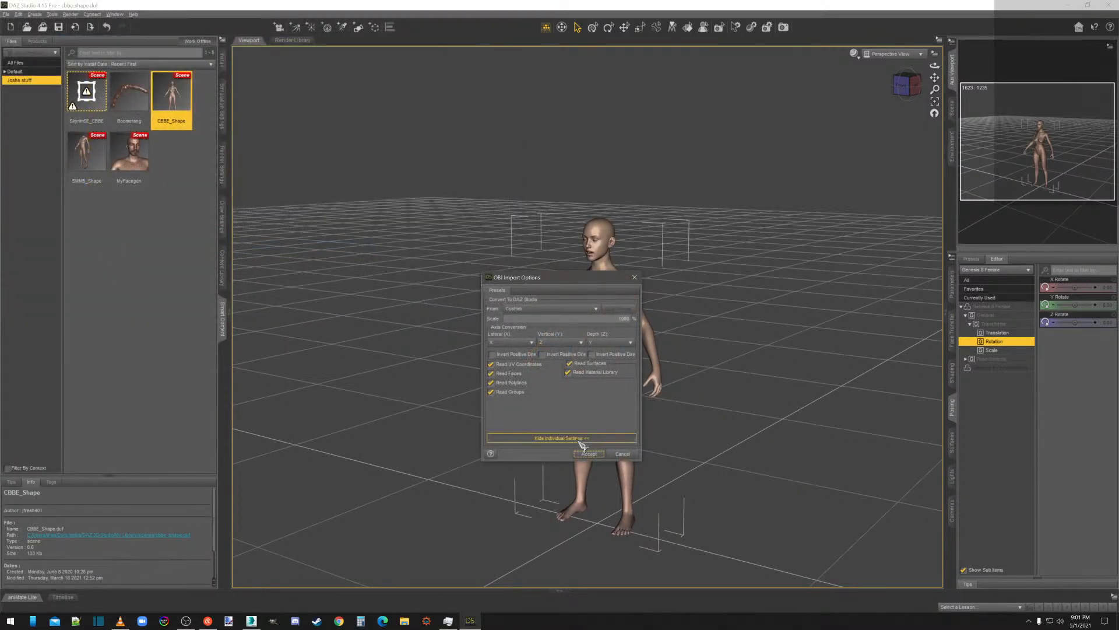
{"action": "left_click", "coordinate": [590, 455]}
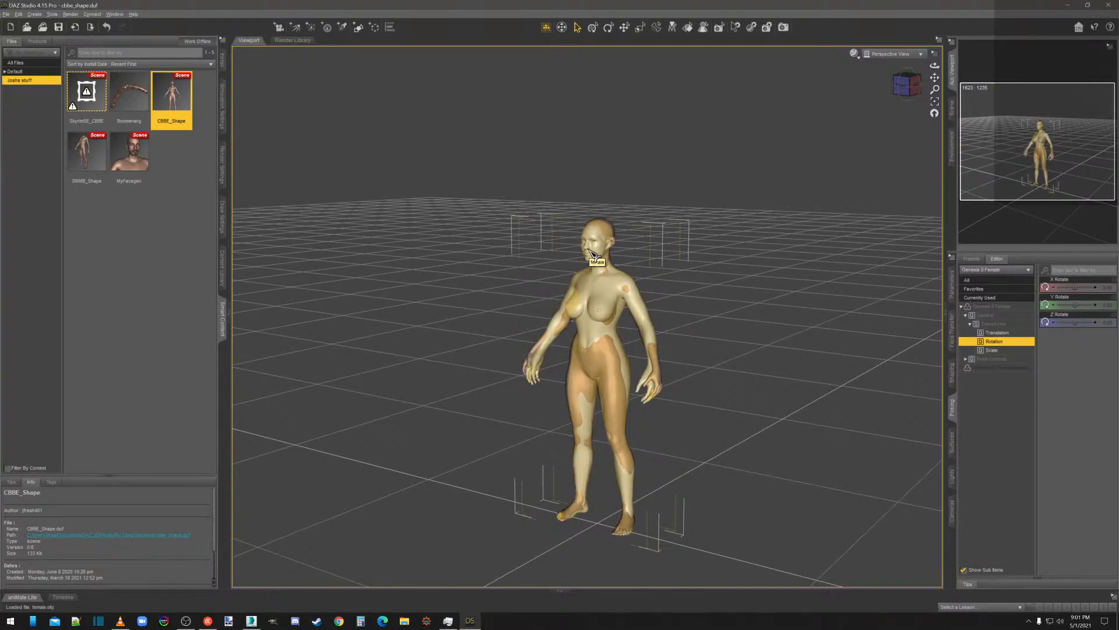
Delete the Genesis 8 Female figure from the scene, keeping only the imported female mesh.
{"action": "left_click", "coordinate": [905, 85]}
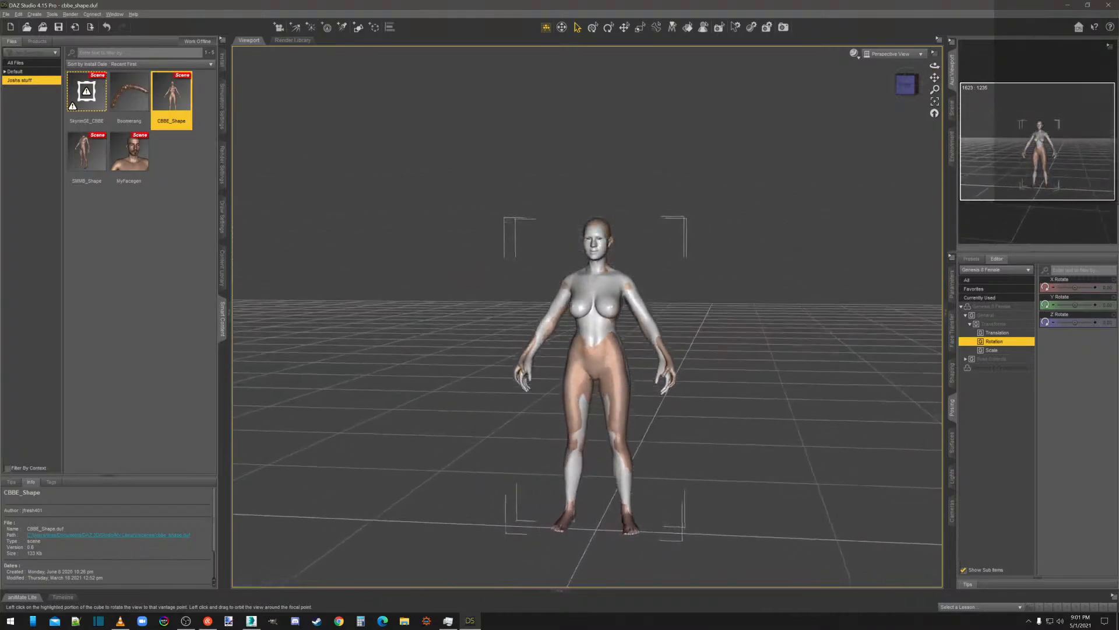
{"action": "scroll", "coordinate": [606, 303], "scroll_direction": "up", "scroll_amount": 5}
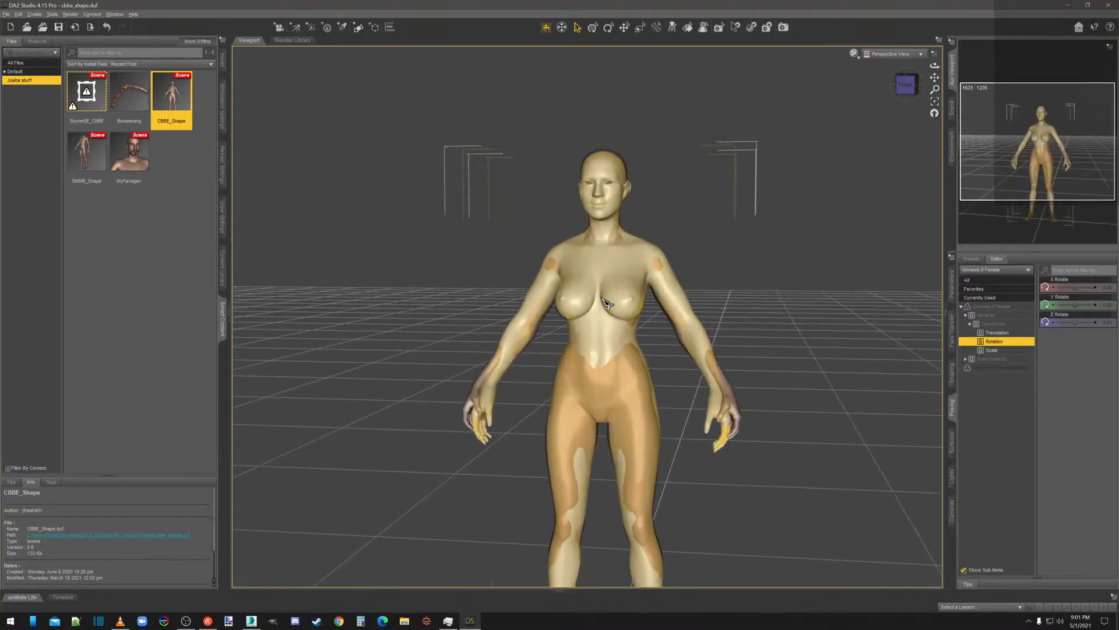
{"action": "right_click", "coordinate": [612, 156]}
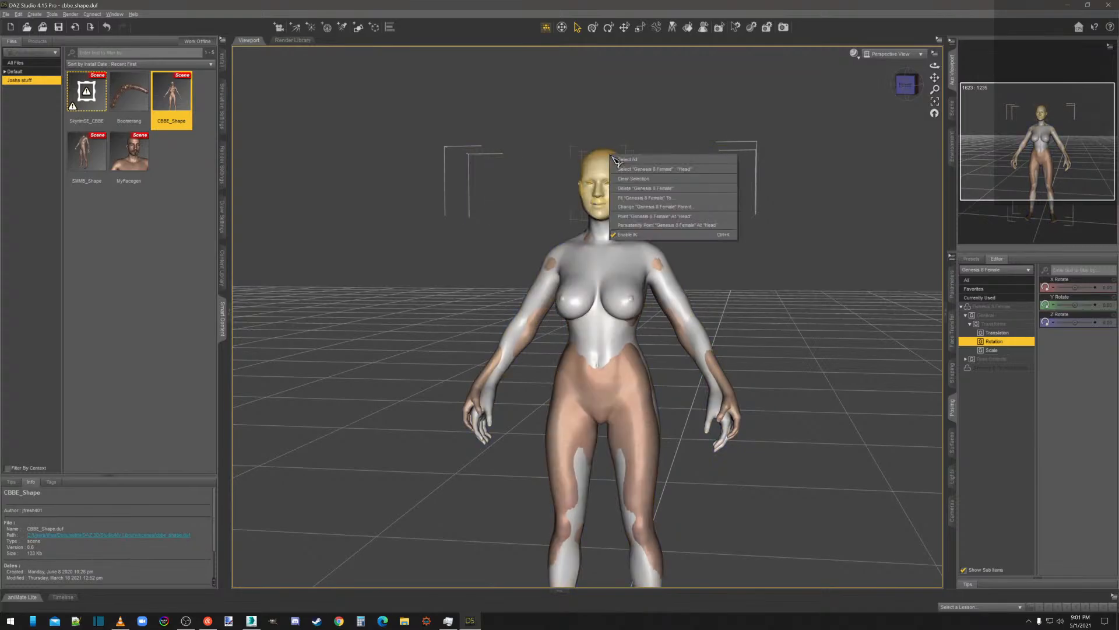
{"action": "left_click", "coordinate": [641, 179]}
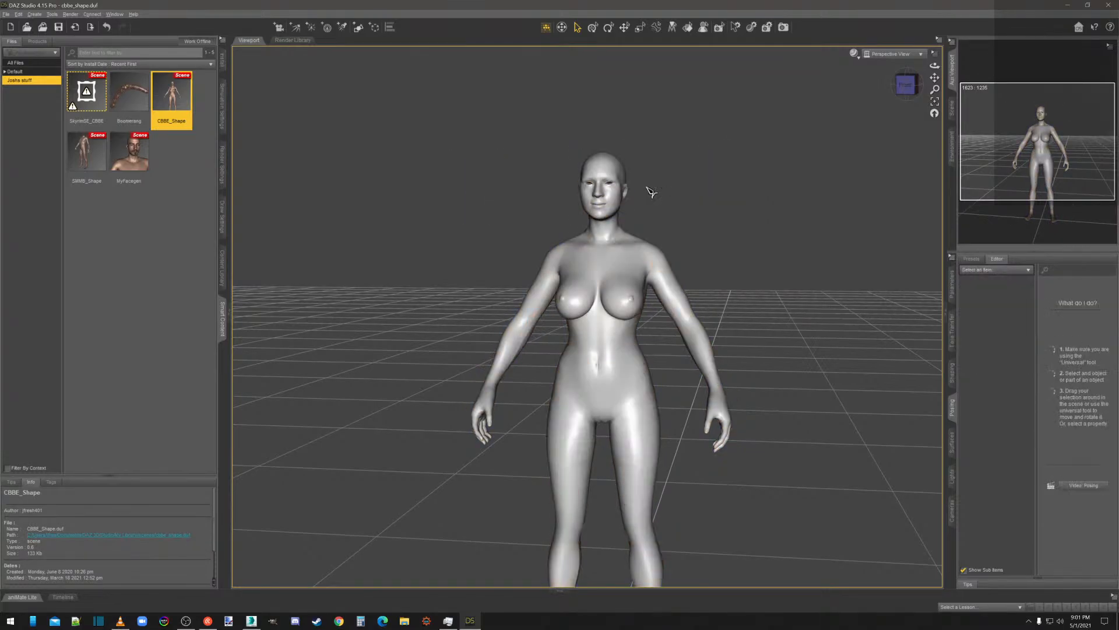
Bring the Genesis 8 Female figure back alongside the imported mesh by reloading CBBE_Shape without saving the current scene.
{"action": "left_click", "coordinate": [899, 84]}
{"action": "left_click_drag", "start_coordinate": [903, 85], "coordinate": [927, 103]}
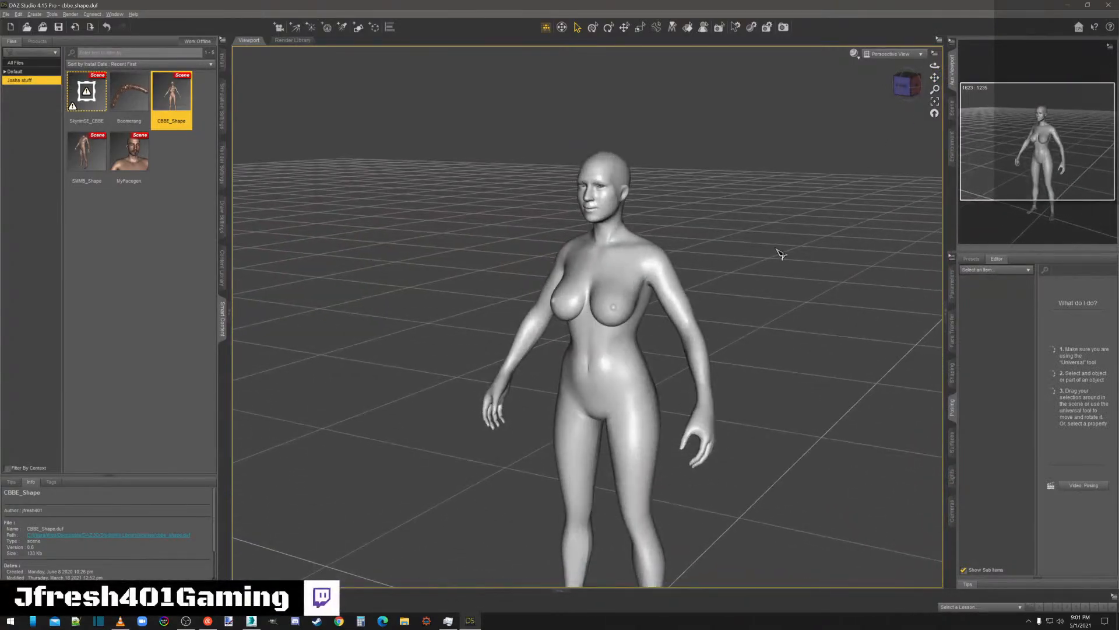
{"action": "scroll", "coordinate": [779, 248], "scroll_direction": "down", "scroll_amount": 5}
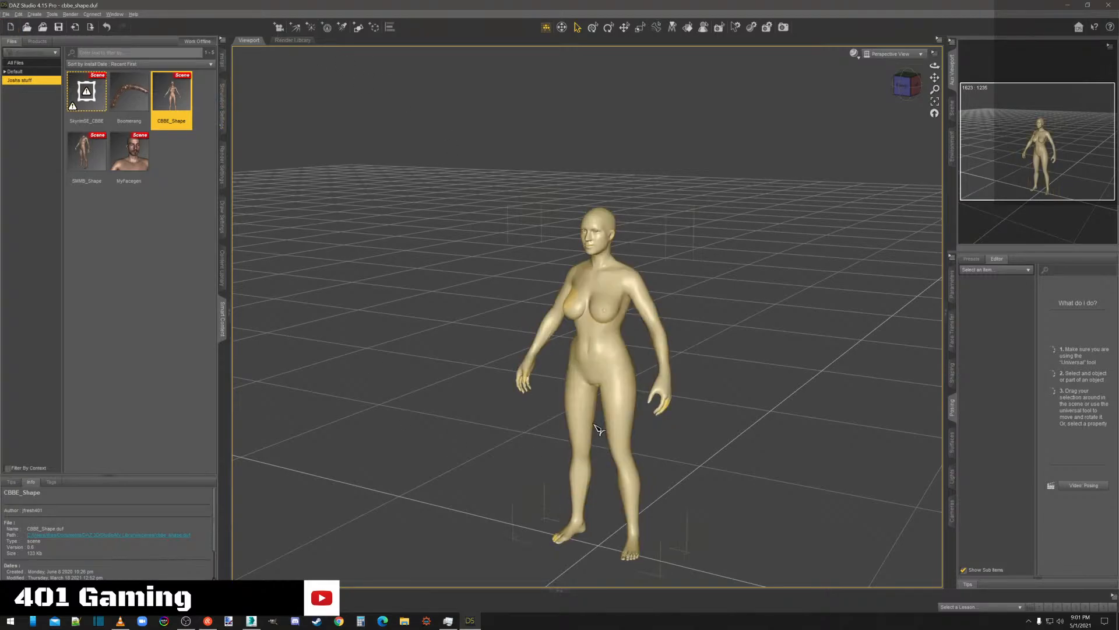
{"action": "left_click_drag", "start_coordinate": [901, 85], "coordinate": [918, 77]}
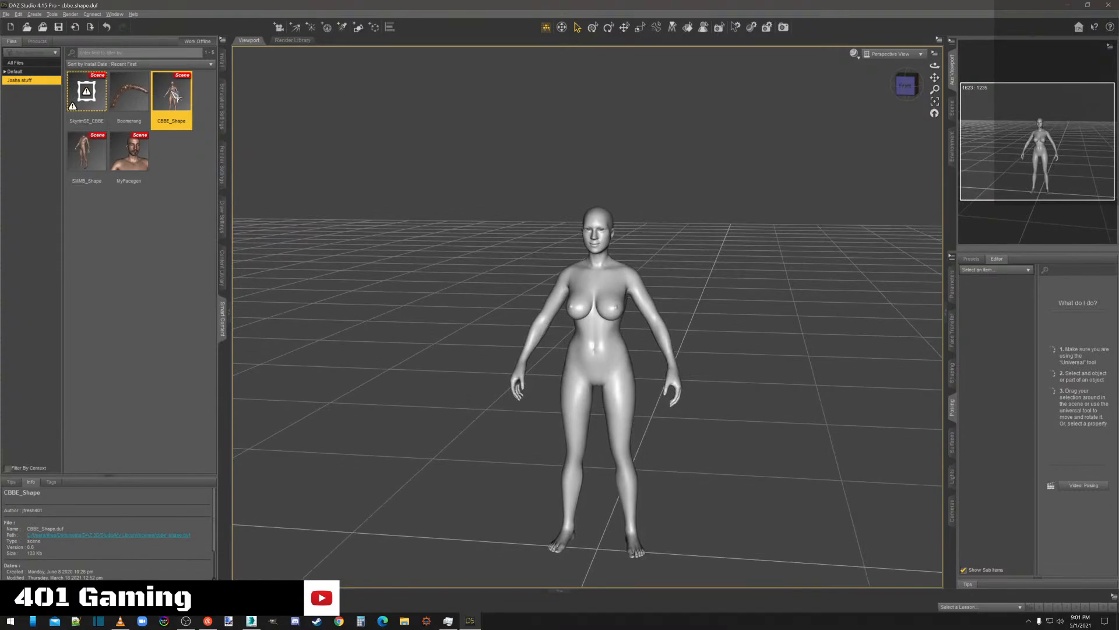
{"action": "double_click", "coordinate": [174, 96]}
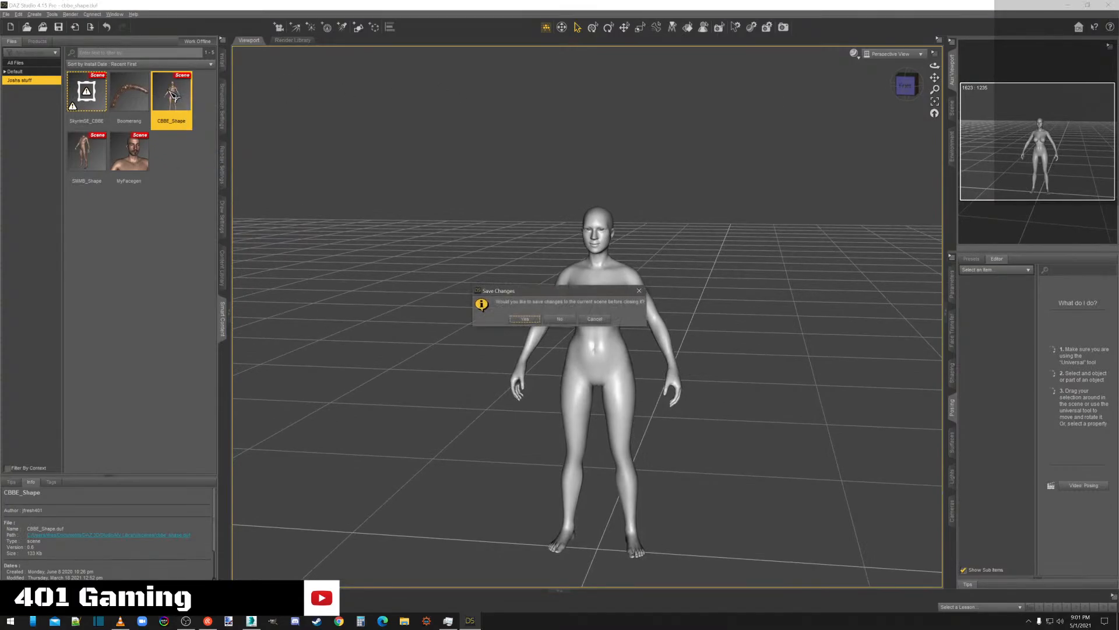
{"action": "left_click", "coordinate": [558, 319]}
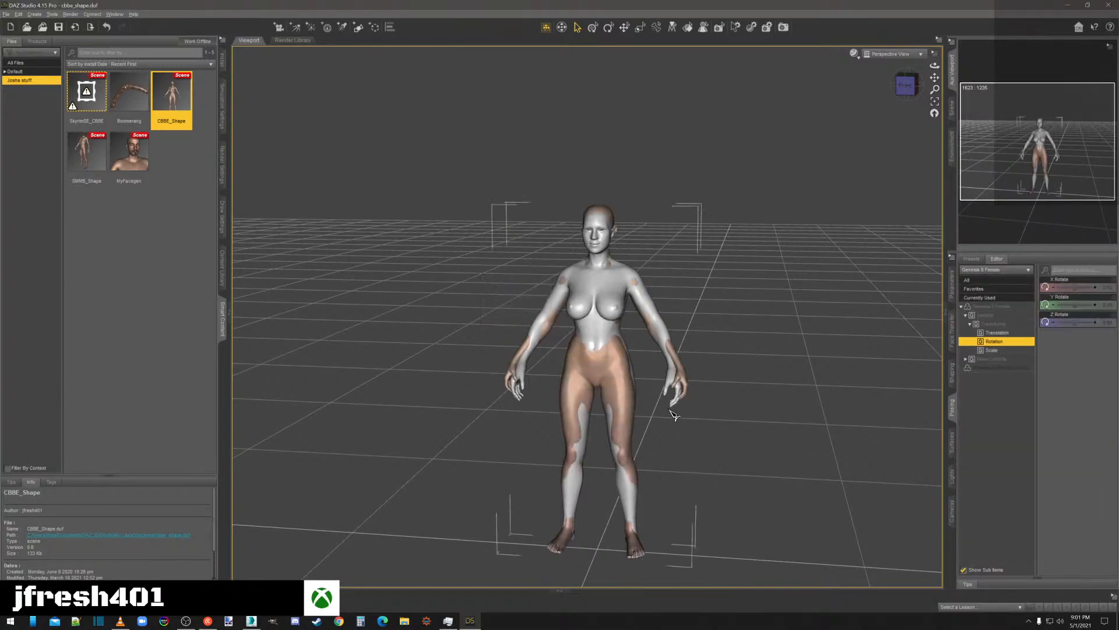
Examine how the Genesis 8 Female figure lines up with the imported female mesh around the hands, forearms, hips and legs.
{"action": "mouse_move", "coordinate": [905, 87]}
{"action": "left_mouse_down"}
{"action": "mouse_move", "coordinate": [868, 100]}
{"action": "mouse_move", "coordinate": [874, 88]}
{"action": "mouse_move", "coordinate": [906, 87]}
{"action": "left_mouse_up"}
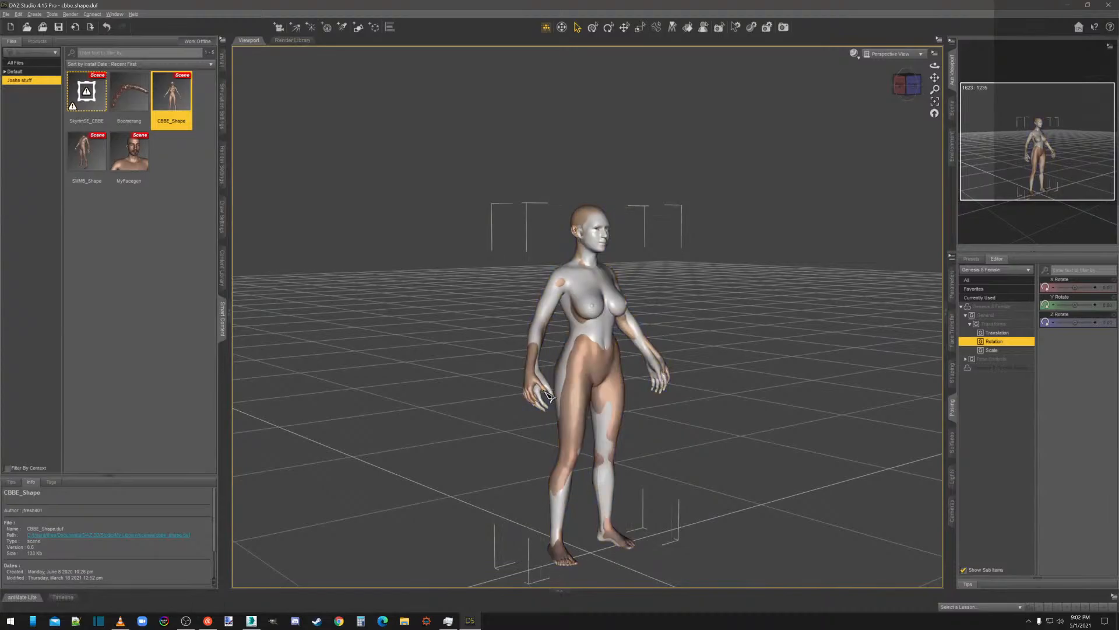
{"action": "scroll", "coordinate": [574, 401], "scroll_direction": "up", "scroll_amount": 5}
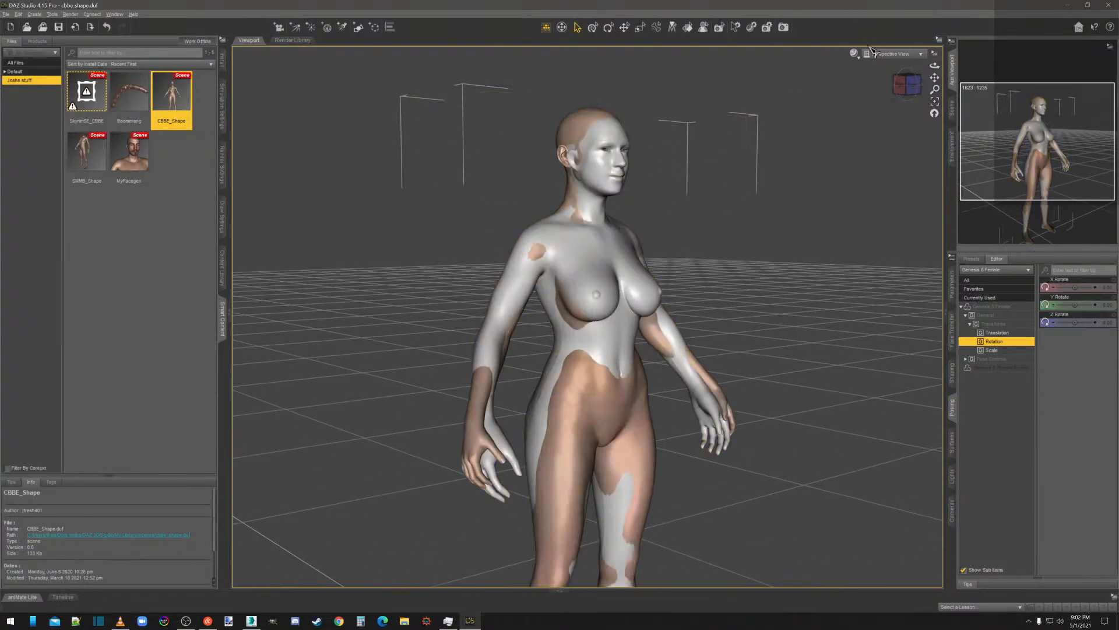
{"action": "left_click_drag", "start_coordinate": [934, 77], "coordinate": [953, 9]}
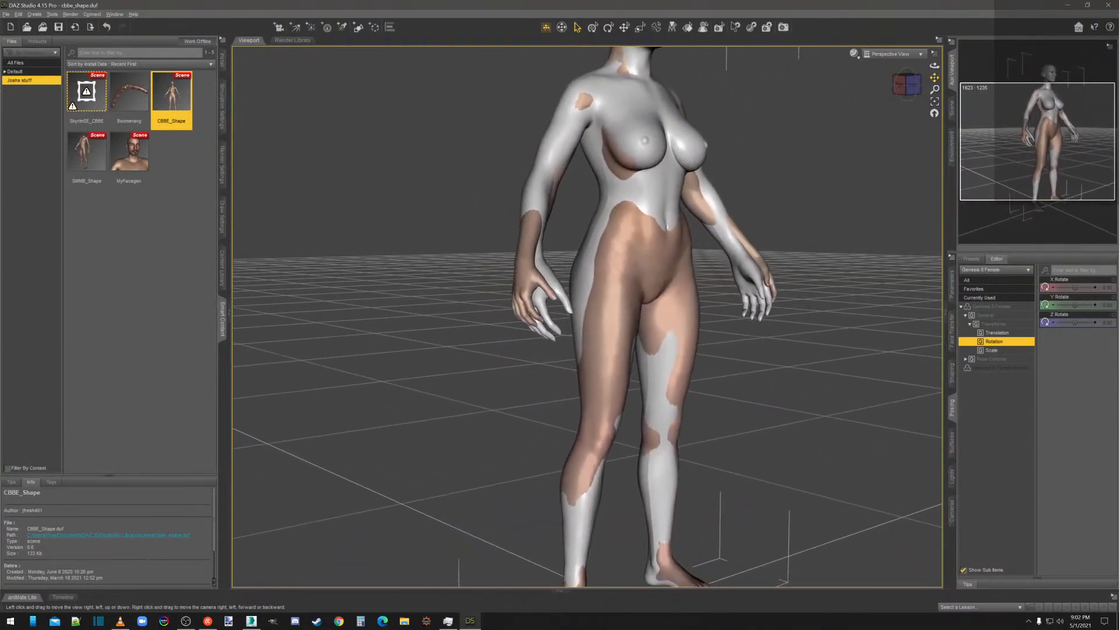
{"action": "scroll", "coordinate": [667, 325], "scroll_direction": "up", "scroll_amount": 3}
{"action": "scroll", "coordinate": [668, 326], "scroll_direction": "up", "scroll_amount": 2}
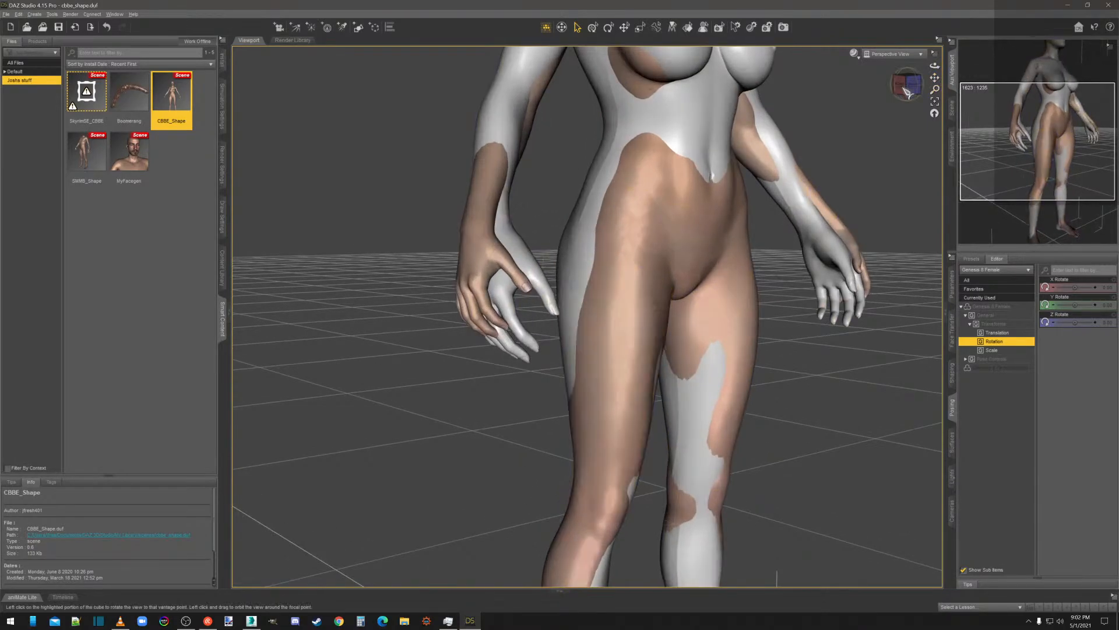
{"action": "mouse_move", "coordinate": [908, 89]}
{"action": "left_mouse_down"}
{"action": "mouse_move", "coordinate": [963, 87]}
{"action": "mouse_move", "coordinate": [903, 91]}
{"action": "left_mouse_up"}
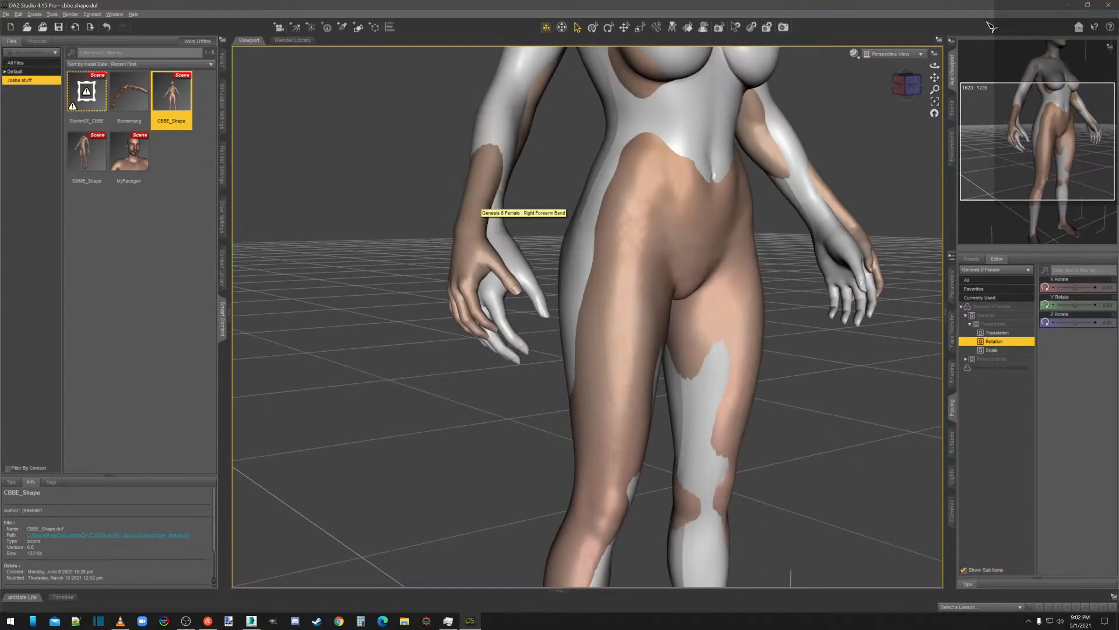
{"action": "scroll", "coordinate": [823, 177], "scroll_direction": "up", "scroll_amount": 3}
{"action": "scroll", "coordinate": [815, 183], "scroll_direction": "down", "scroll_amount": 5}
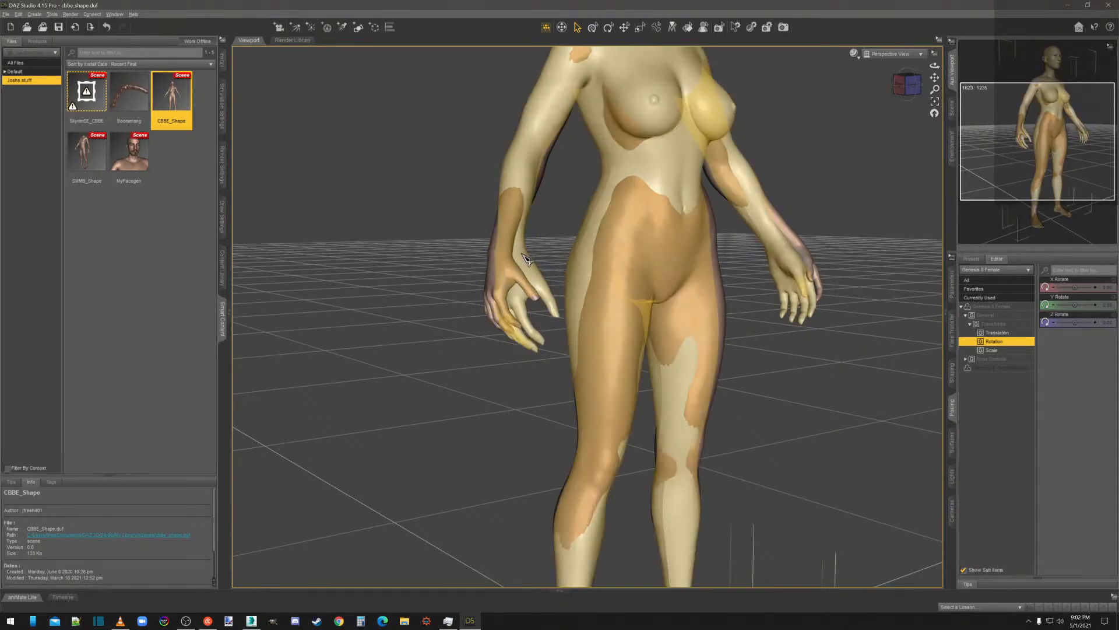
{"action": "left_click", "coordinate": [907, 85]}
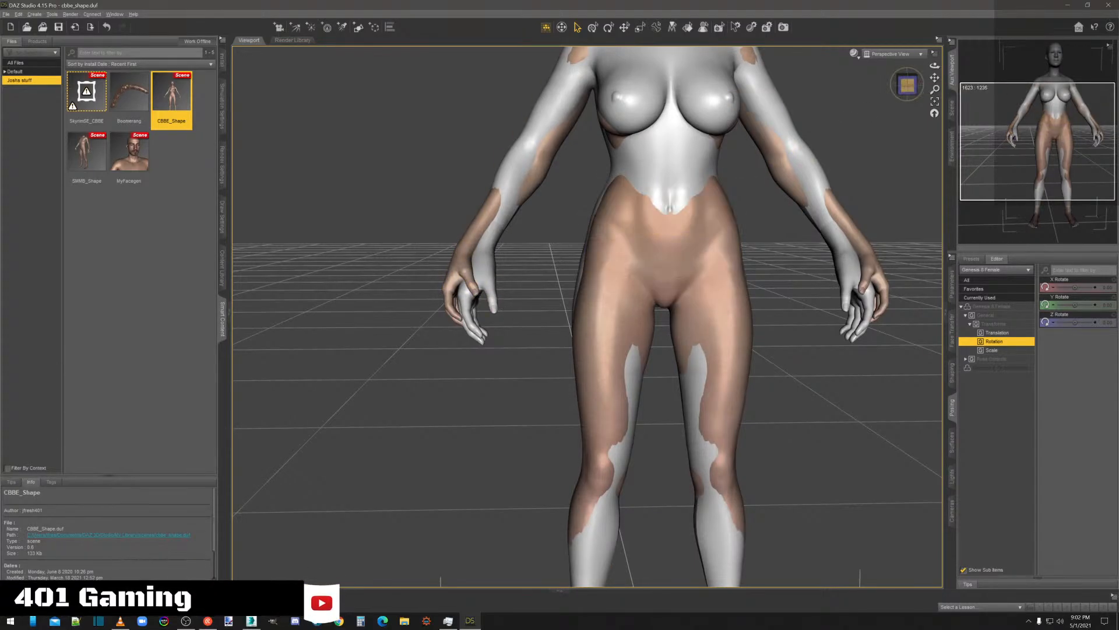
{"action": "left_click_drag", "start_coordinate": [917, 90], "coordinate": [839, 109]}
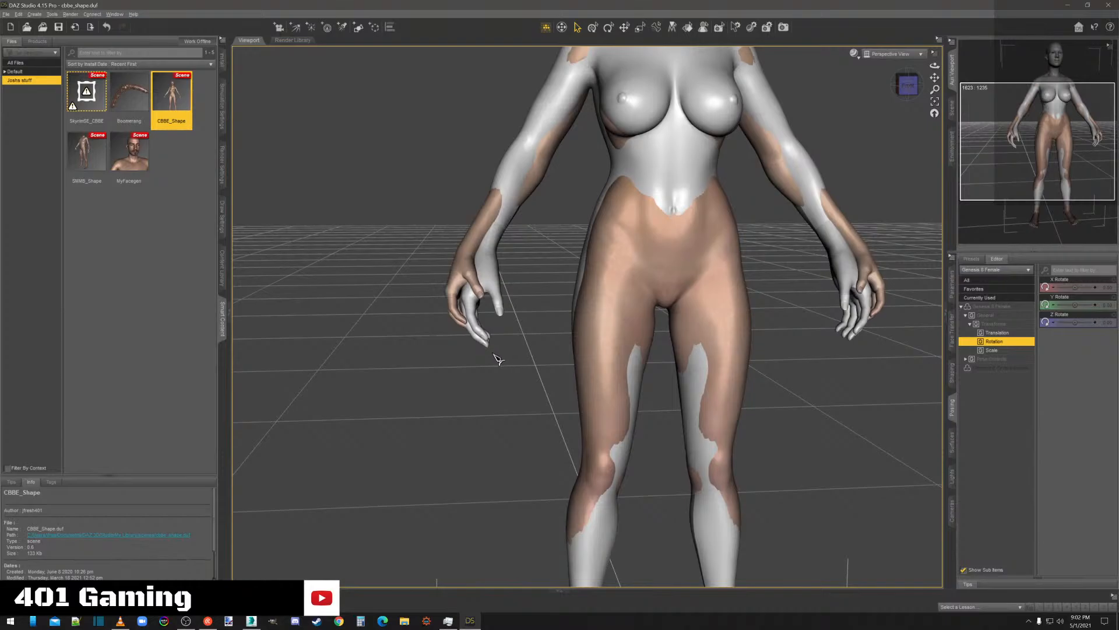
{"action": "scroll", "coordinate": [725, 334], "scroll_direction": "down", "scroll_amount": 5}
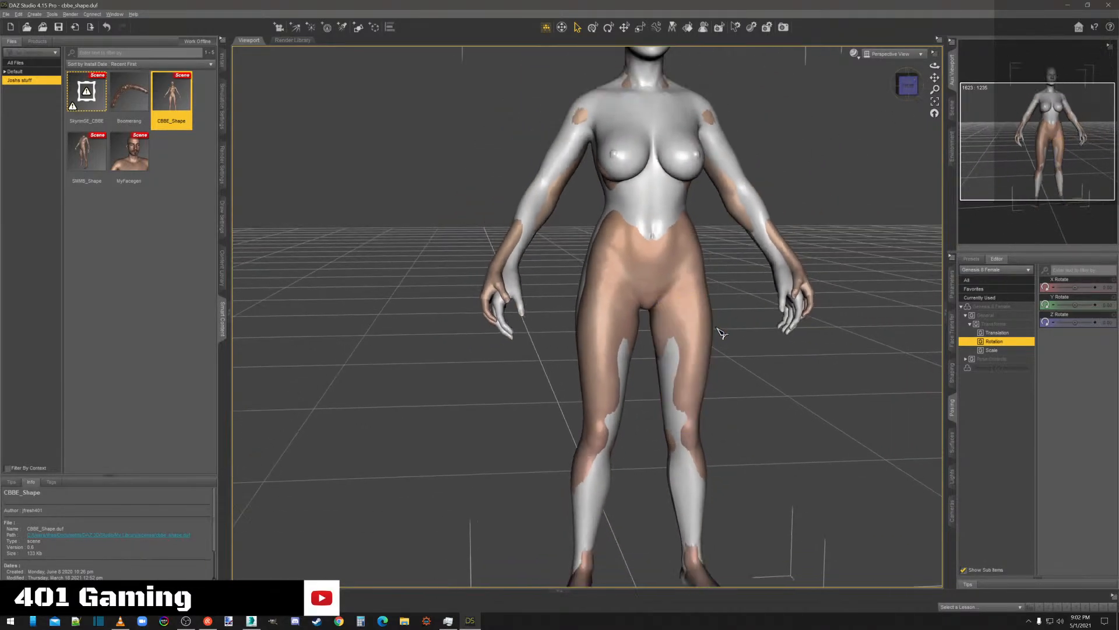
Delete everything in the scene, including the imported mesh, and reload the CBBE_Shape figure on its own.
{"action": "left_click", "coordinate": [907, 85]}
{"action": "middle_click_drag", "start_coordinate": [725, 334], "coordinate": [659, 344]}
{"action": "left_click_drag", "start_coordinate": [907, 85], "coordinate": [892, 103]}
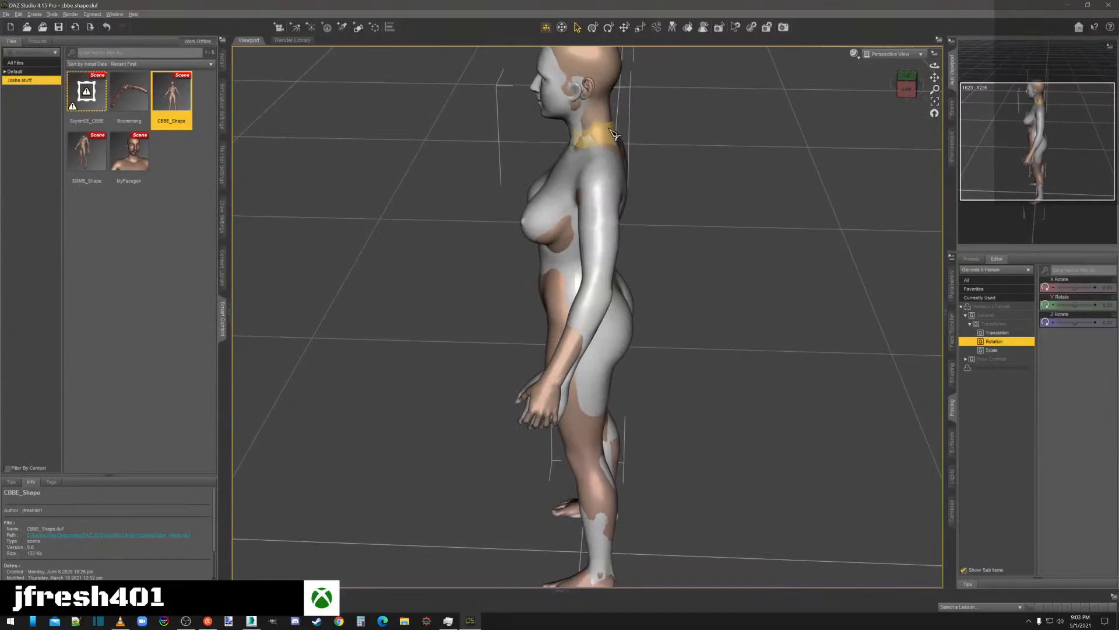
{"action": "right_click", "coordinate": [694, 121]}
{"action": "left_click", "coordinate": [701, 125]}
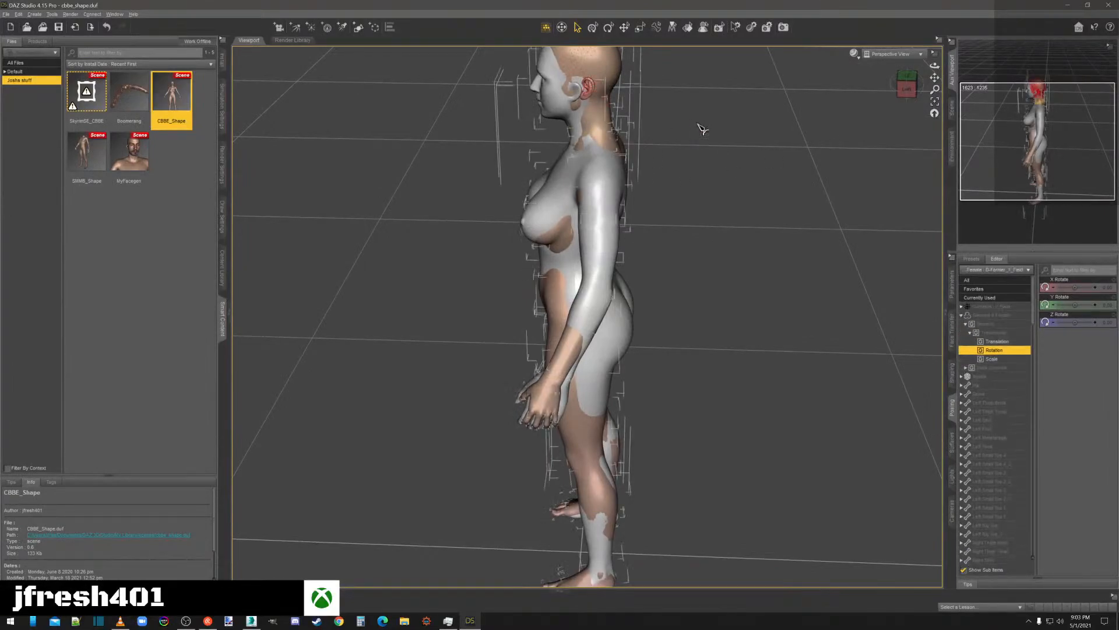
{"action": "key", "text": "Delete"}
{"action": "double_click", "coordinate": [172, 104]}
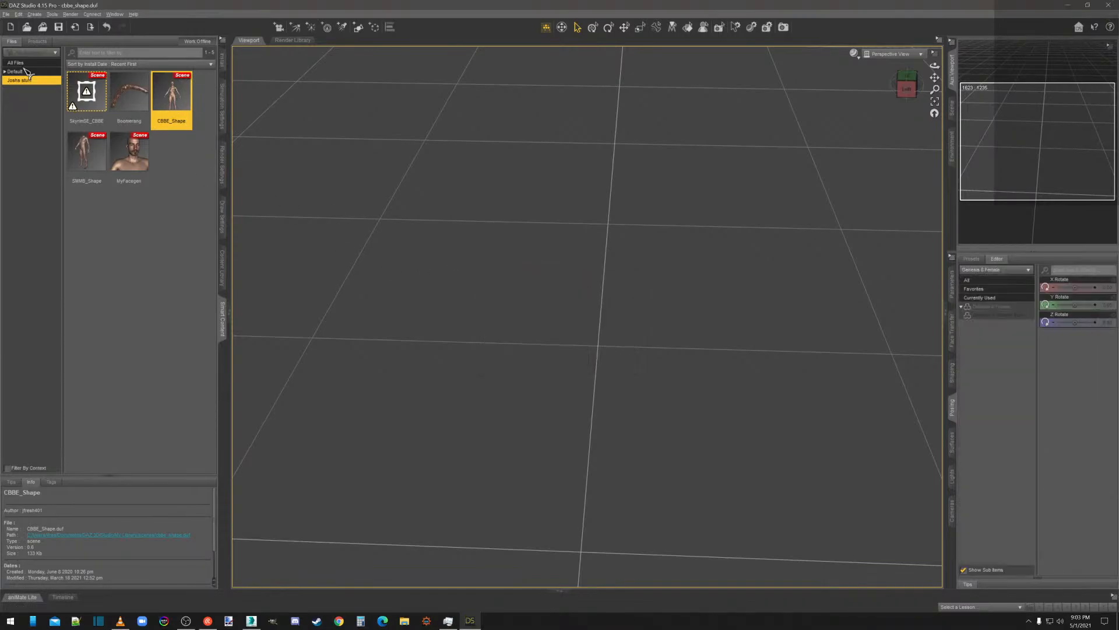
Dress the Genesis 8 Female figure in the complete Mystique 00 Outfit from the content library.
{"action": "left_click", "coordinate": [222, 268]}
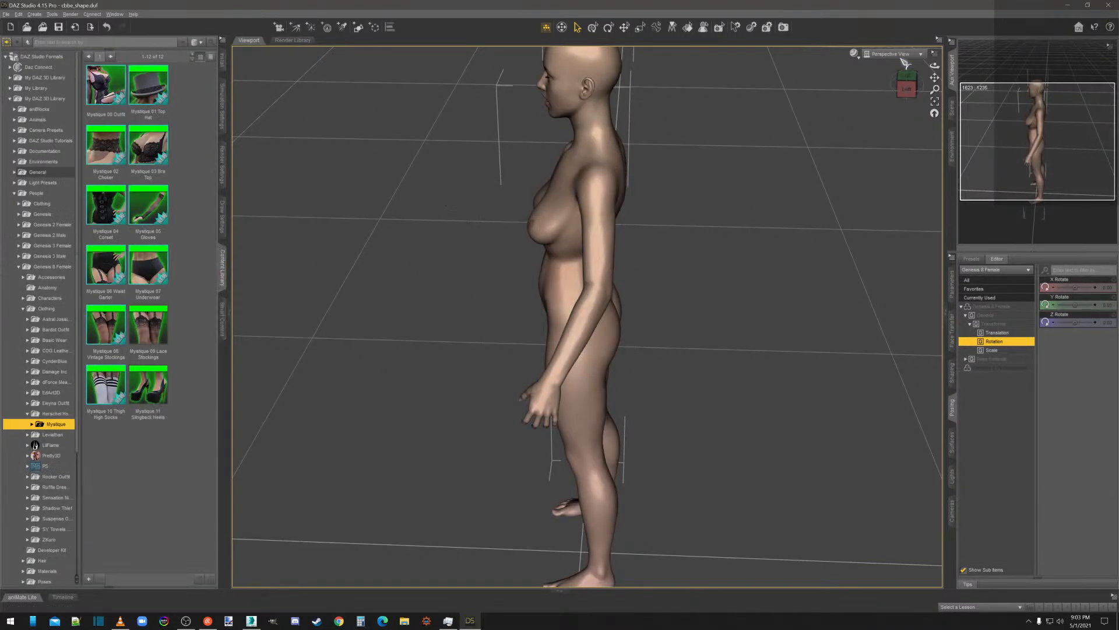
{"action": "left_click_drag", "start_coordinate": [905, 87], "coordinate": [922, 86]}
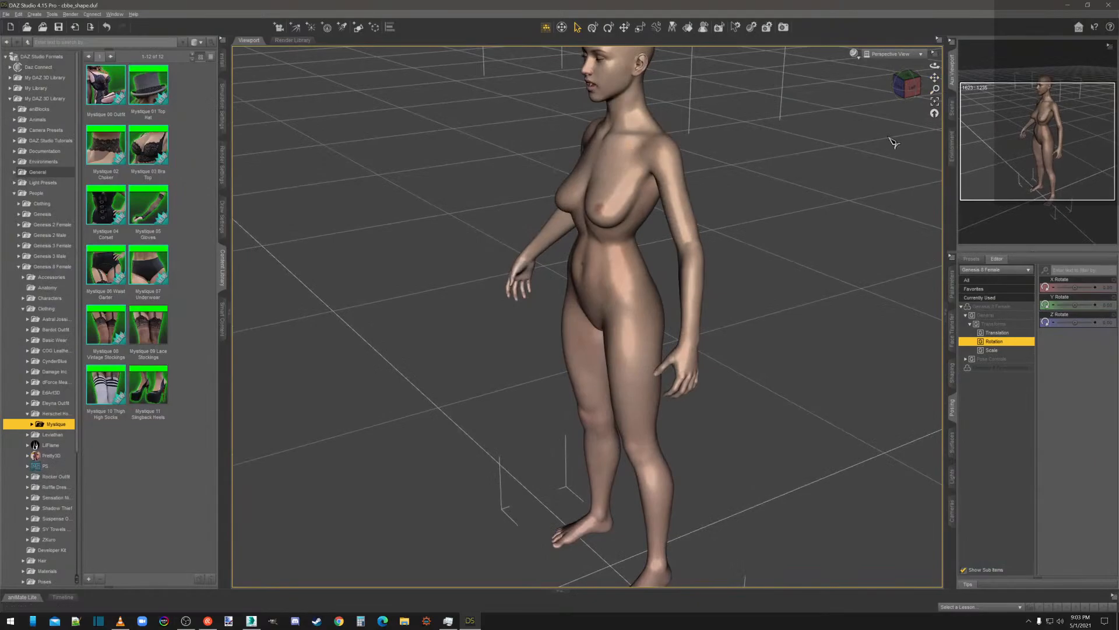
{"action": "scroll", "coordinate": [842, 190], "scroll_direction": "down", "scroll_amount": 4}
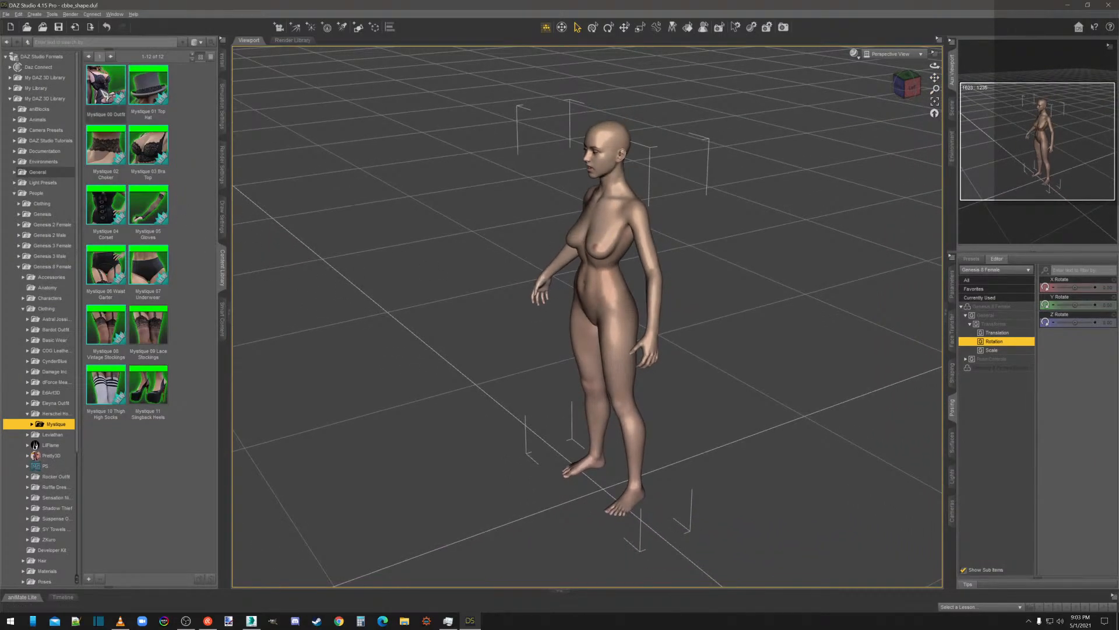
{"action": "left_click_drag", "start_coordinate": [105, 87], "coordinate": [601, 244]}
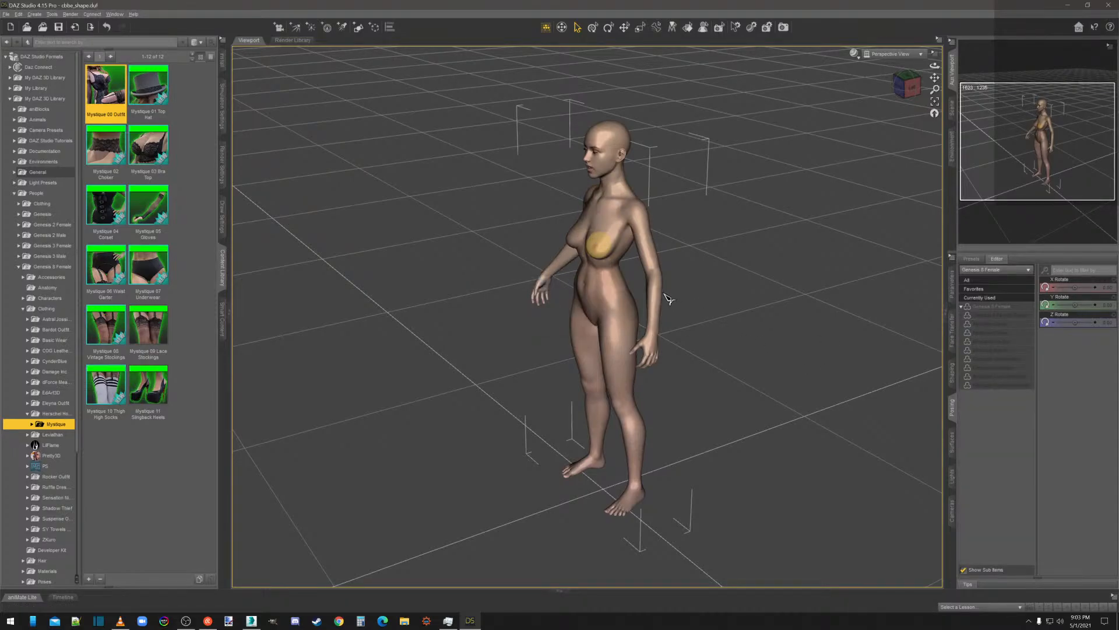
Examine how the Mystique outfit fits the figure from the front and the sides, close up and at full length.
{"action": "left_click", "coordinate": [905, 87]}
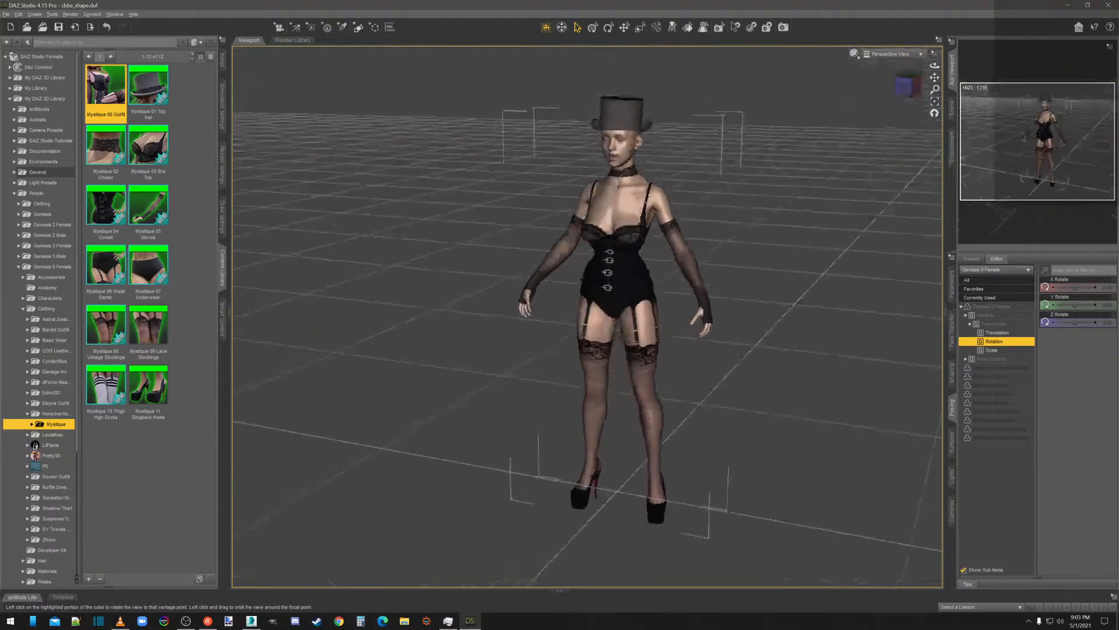
{"action": "left_click_drag", "start_coordinate": [905, 86], "coordinate": [768, 89]}
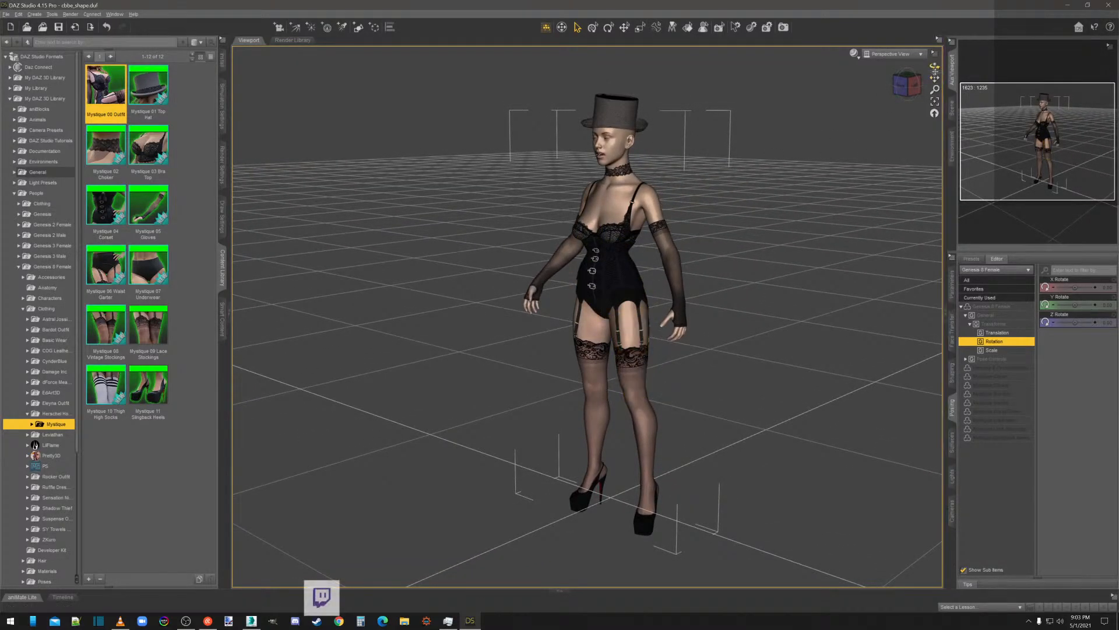
{"action": "mouse_move", "coordinate": [914, 85]}
{"action": "left_mouse_down"}
{"action": "mouse_move", "coordinate": [831, 96]}
{"action": "mouse_move", "coordinate": [906, 83]}
{"action": "left_mouse_up"}
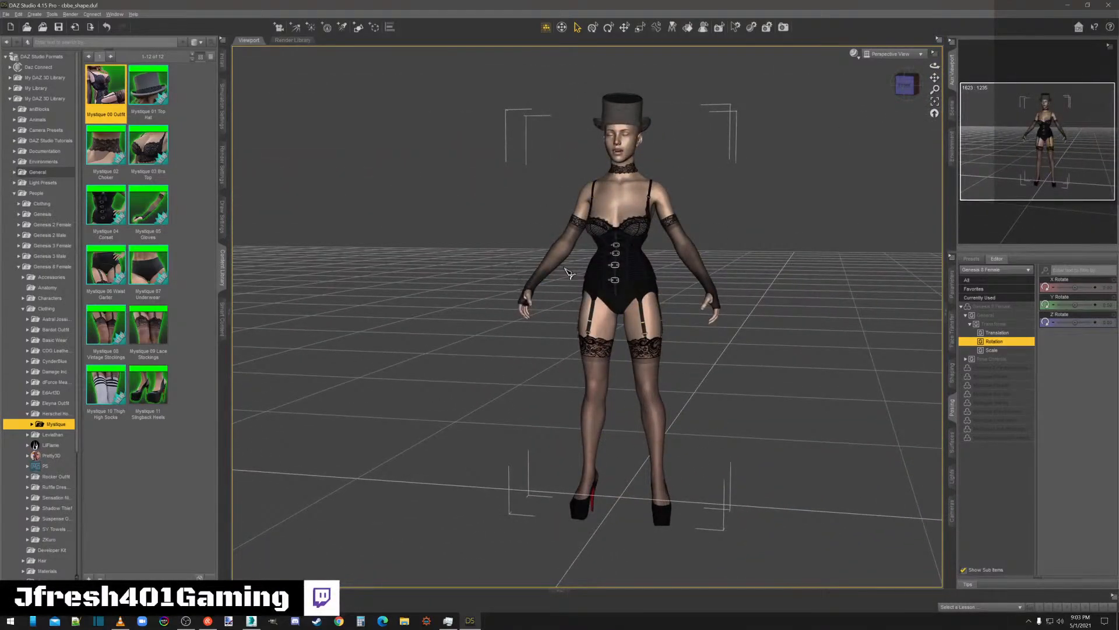
{"action": "scroll", "coordinate": [818, 208], "scroll_direction": "down", "scroll_amount": 1}
{"action": "scroll", "coordinate": [817, 210], "scroll_direction": "up", "scroll_amount": 7}
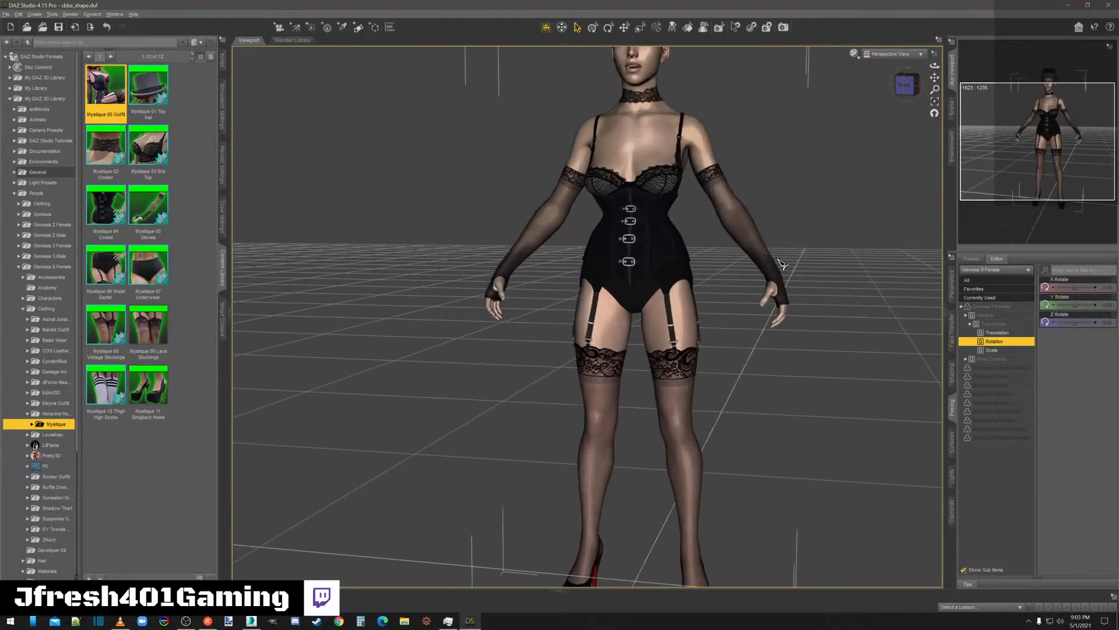
{"action": "left_click", "coordinate": [917, 87]}
{"action": "left_click_drag", "start_coordinate": [915, 86], "coordinate": [949, 98]}
{"action": "scroll", "coordinate": [469, 251], "scroll_direction": "down", "scroll_amount": 8}
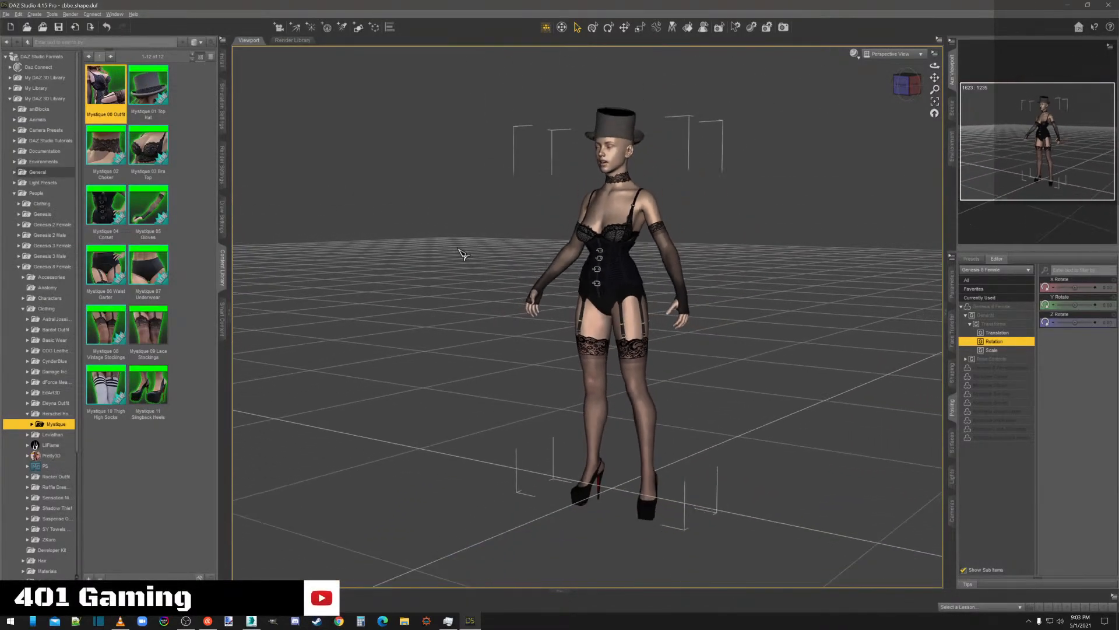
Delete the dressed figure and all outfit pieces from the scene, and close DAZ Studio including its error report.
{"action": "right_click", "coordinate": [471, 256]}
{"action": "left_click", "coordinate": [472, 259]}
{"action": "key", "text": "Delete"}
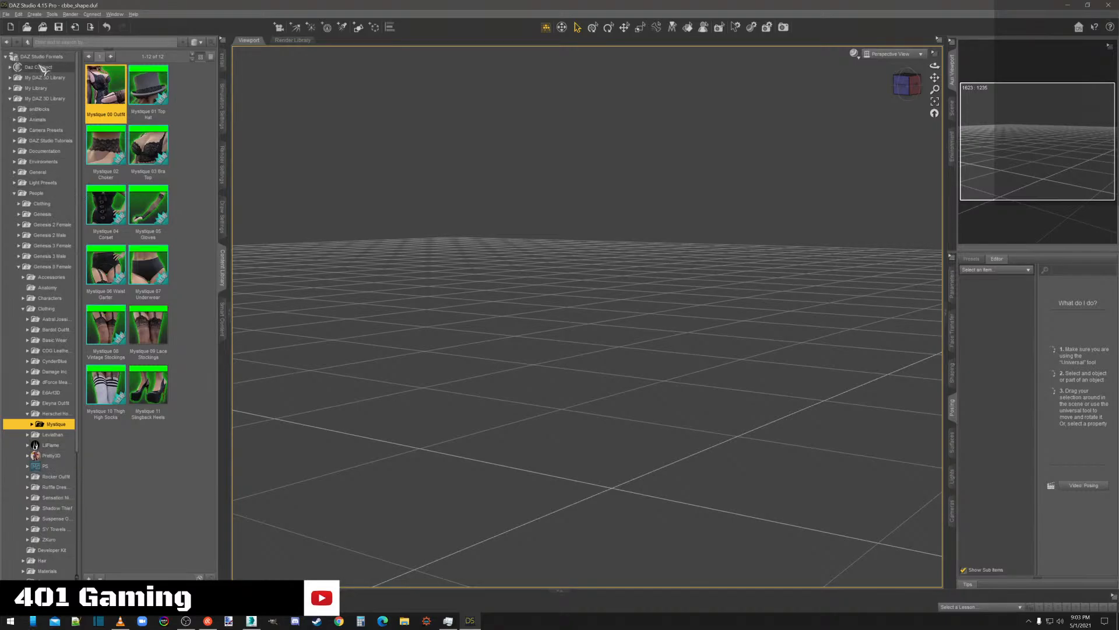
{"action": "left_click", "coordinate": [1109, 6]}
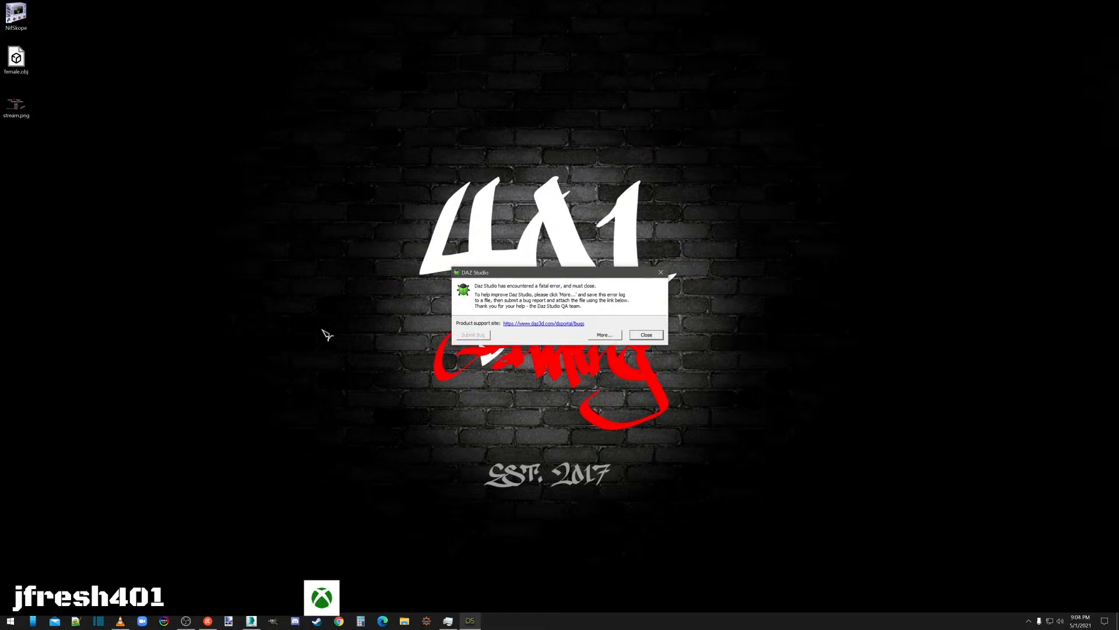
{"action": "left_click", "coordinate": [648, 336]}
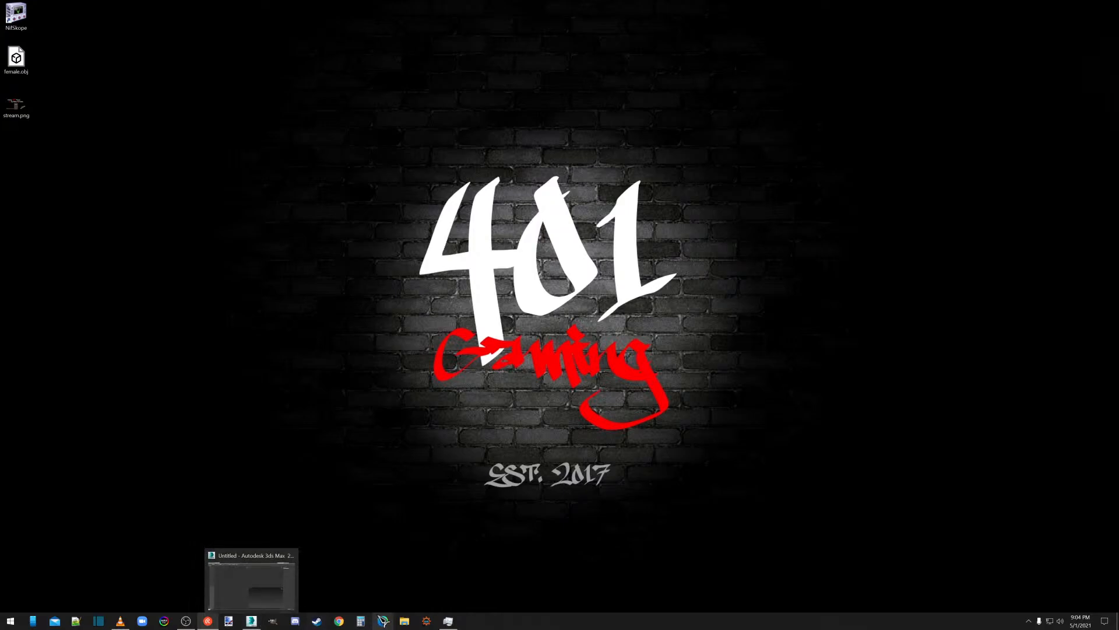
Switch to 3ds Max and maximize the Perspective viewport.
{"action": "left_click", "coordinate": [251, 621]}
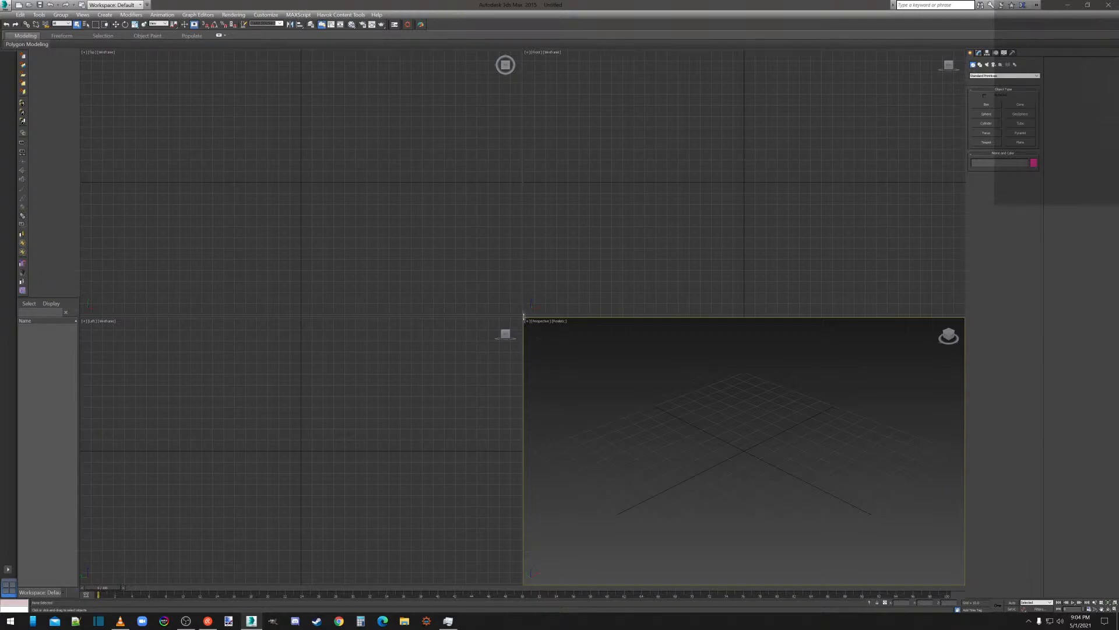
{"action": "key", "text": "alt+w"}
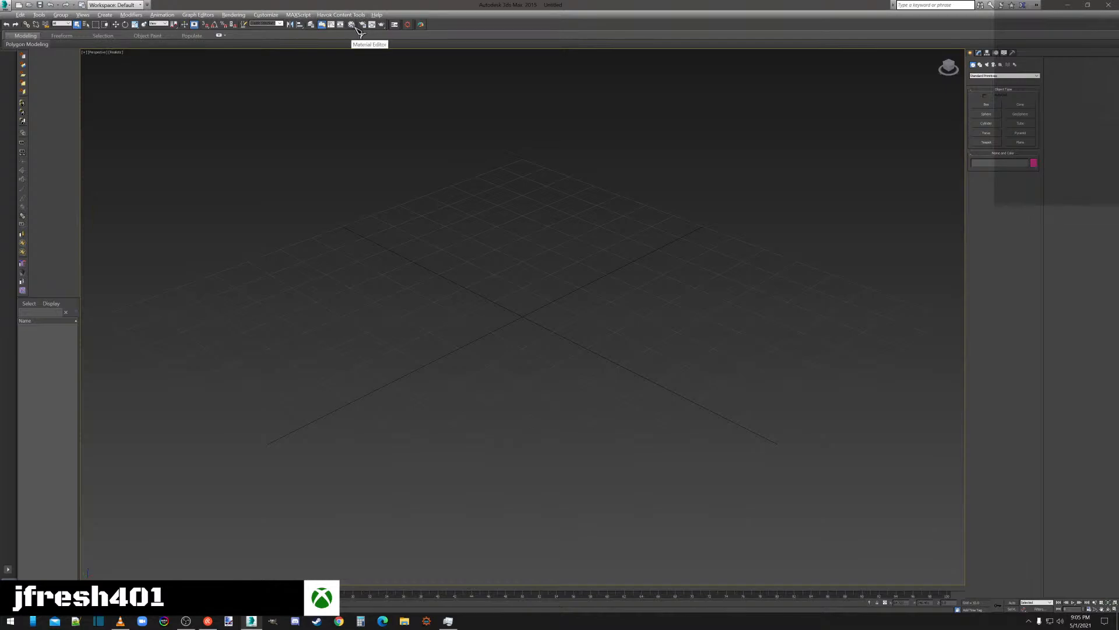
Look over the tools offered by the Schaken-Mods HDT script, then close it.
{"action": "left_click", "coordinate": [409, 25]}
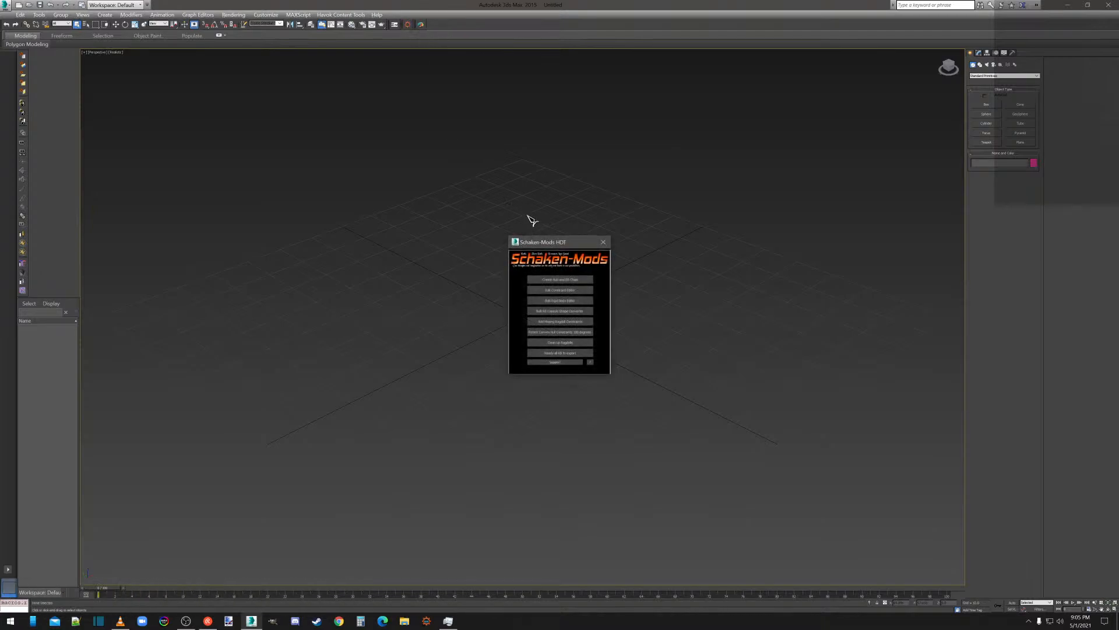
{"action": "left_click_drag", "start_coordinate": [559, 246], "coordinate": [319, 150]}
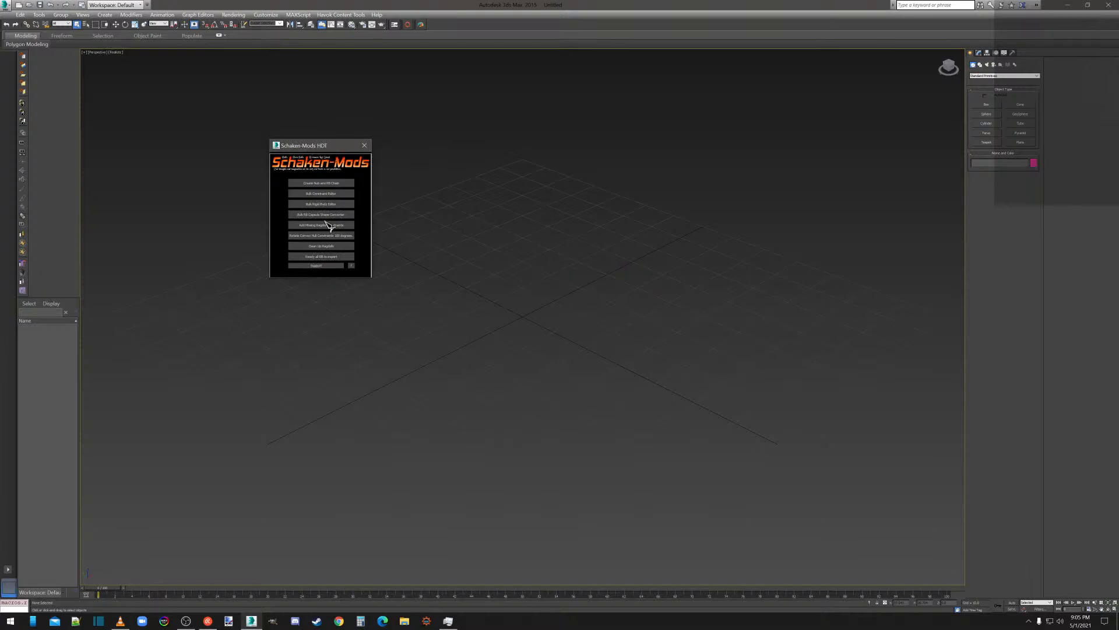
{"action": "left_click", "coordinate": [366, 145]}
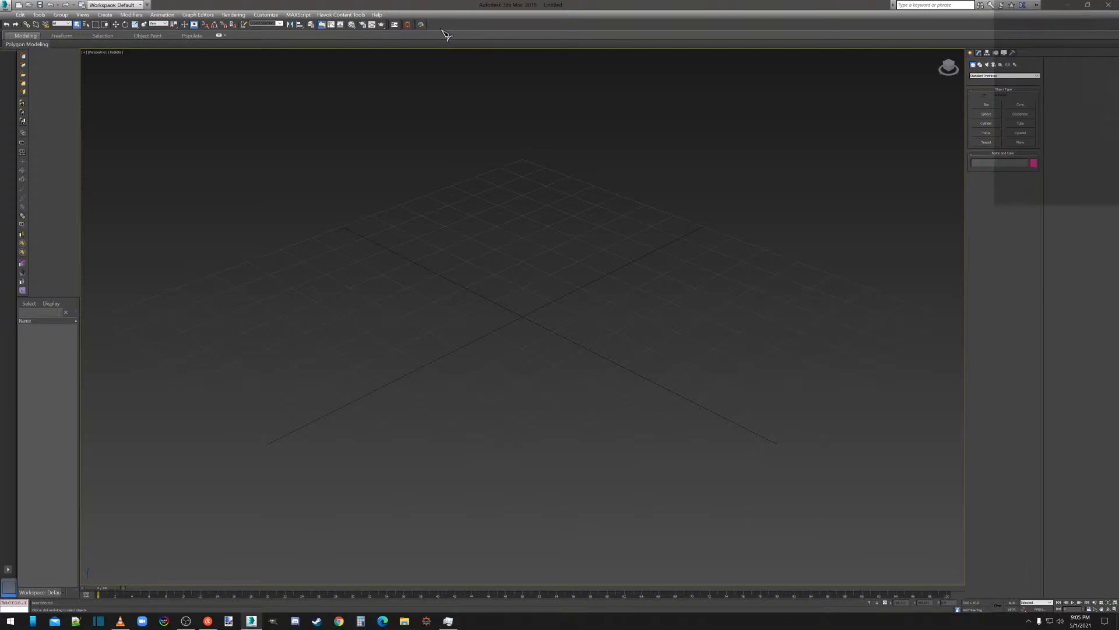
Import gloves.obj from the fromdaz folder, accepting the current OBJ import options.
{"action": "left_click", "coordinate": [7, 6]}
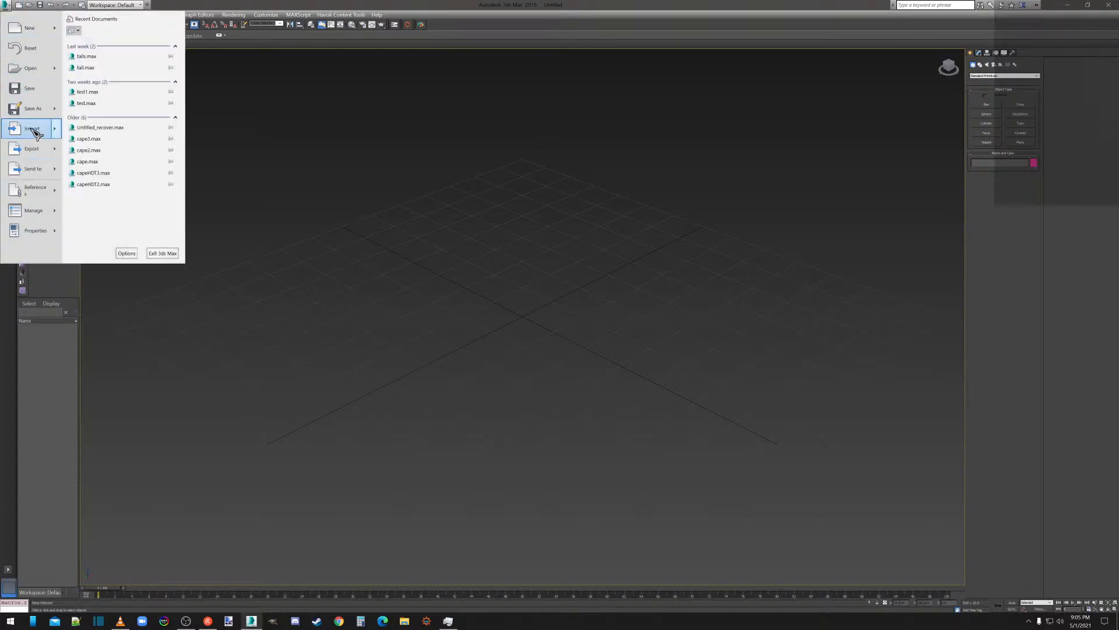
{"action": "key", "text": "Escape"}
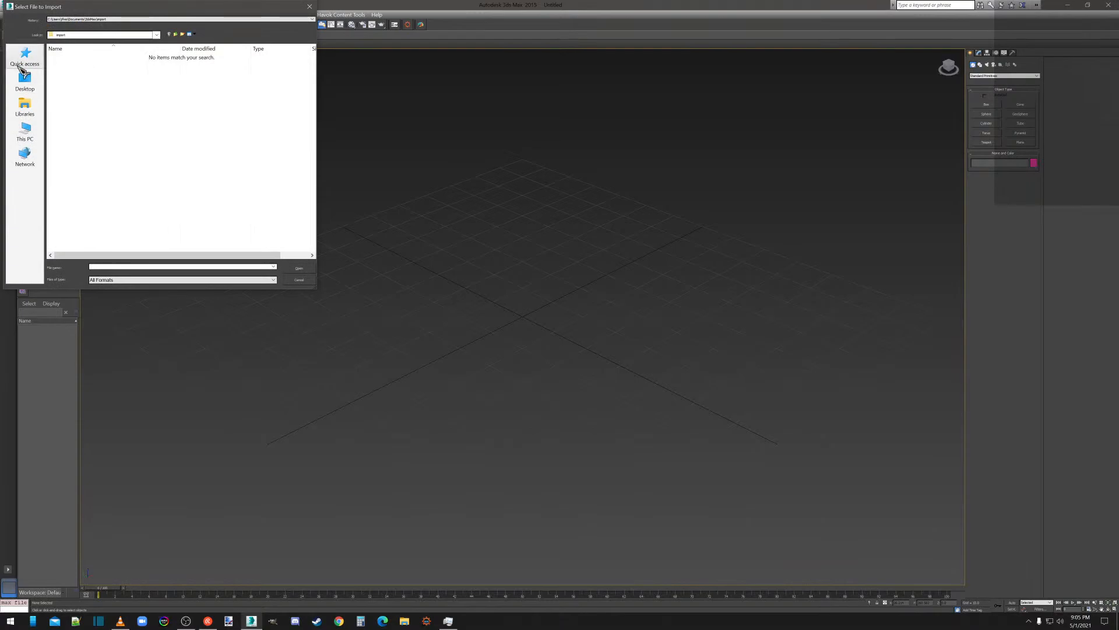
{"action": "left_click", "coordinate": [20, 65]}
{"action": "double_click", "coordinate": [194, 166]}
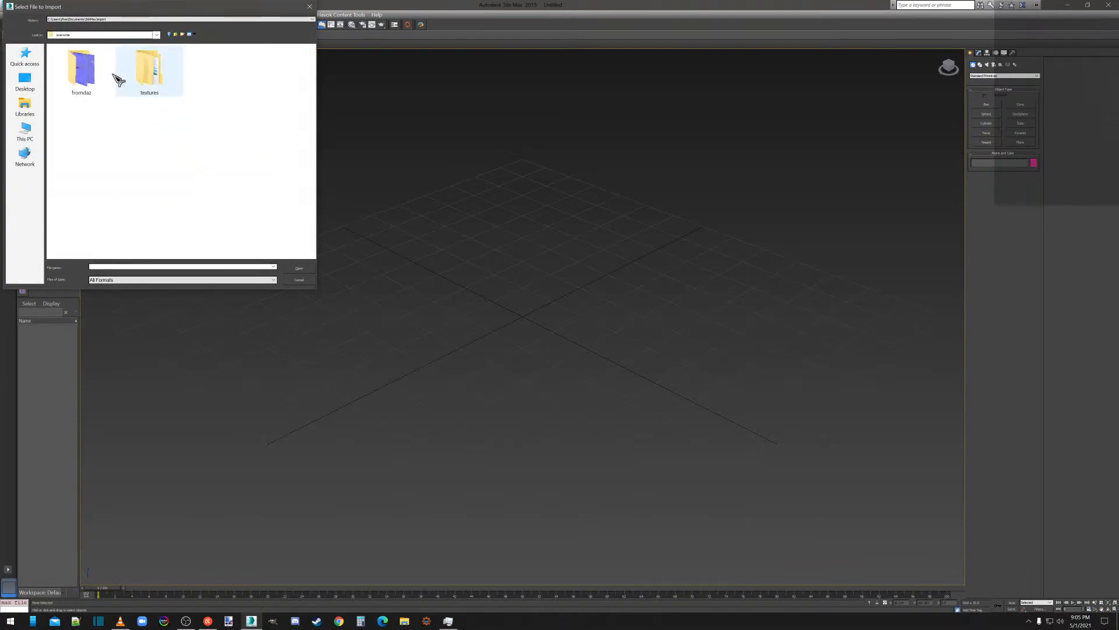
{"action": "double_click", "coordinate": [146, 70]}
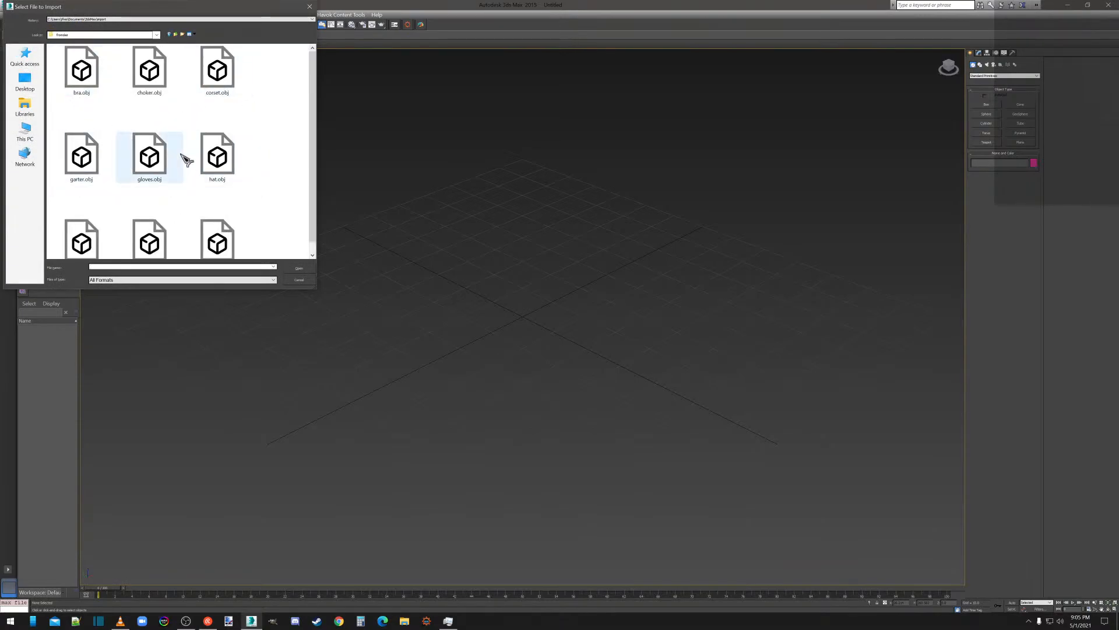
{"action": "scroll", "coordinate": [180, 153], "scroll_direction": "down", "scroll_amount": 1}
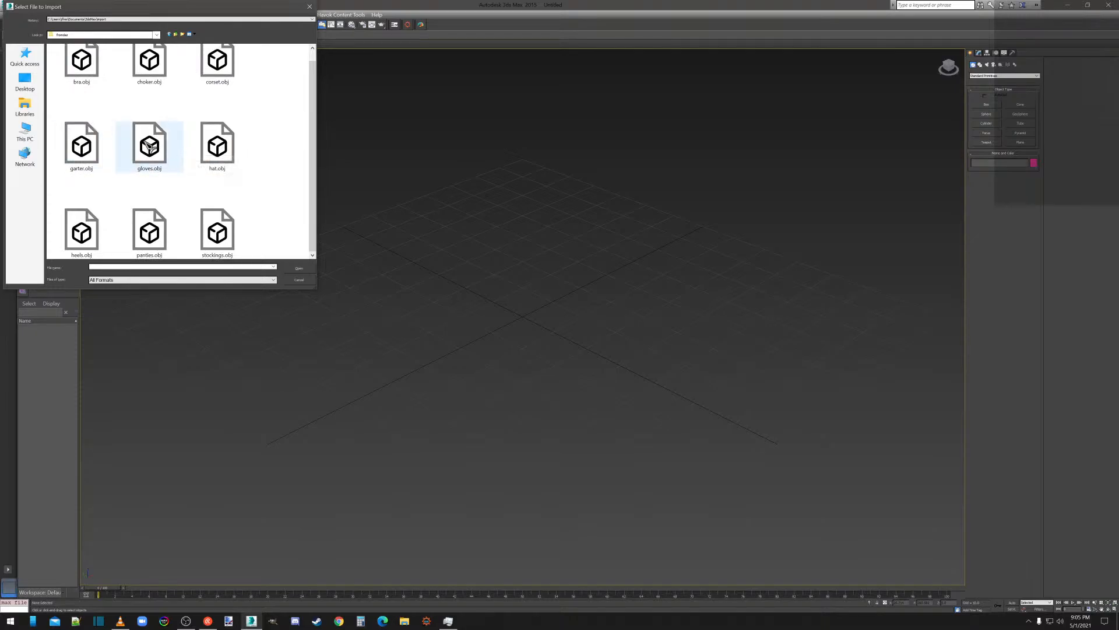
{"action": "double_click", "coordinate": [149, 144]}
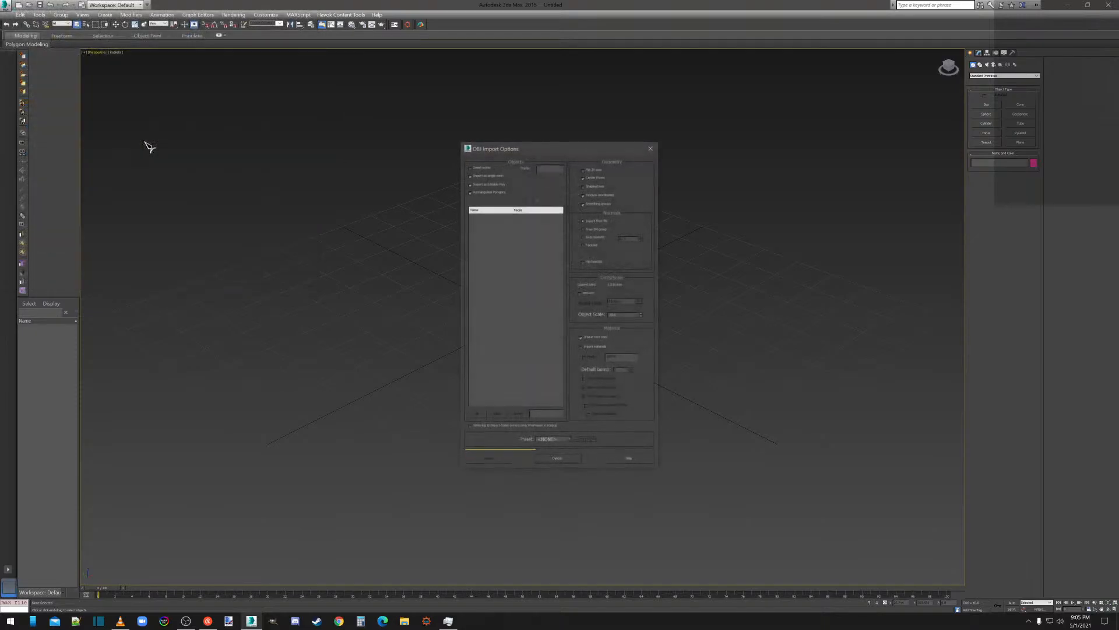
{"action": "left_click", "coordinate": [489, 460]}
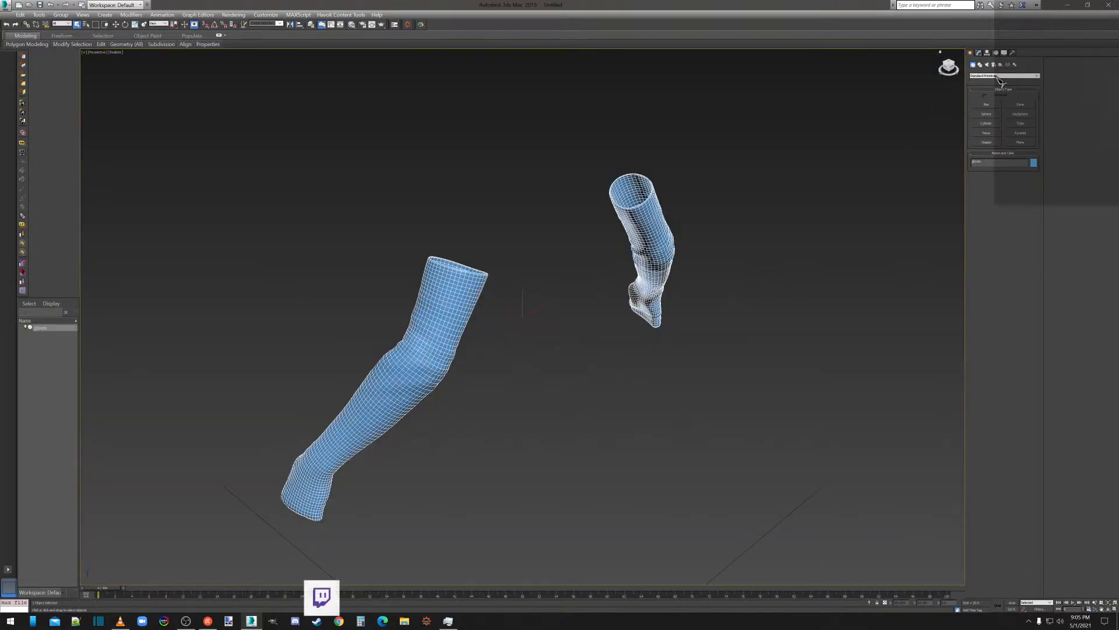
Examine the polygon-level editing options of the gloves as an Editable Poly.
{"action": "left_click", "coordinate": [980, 54]}
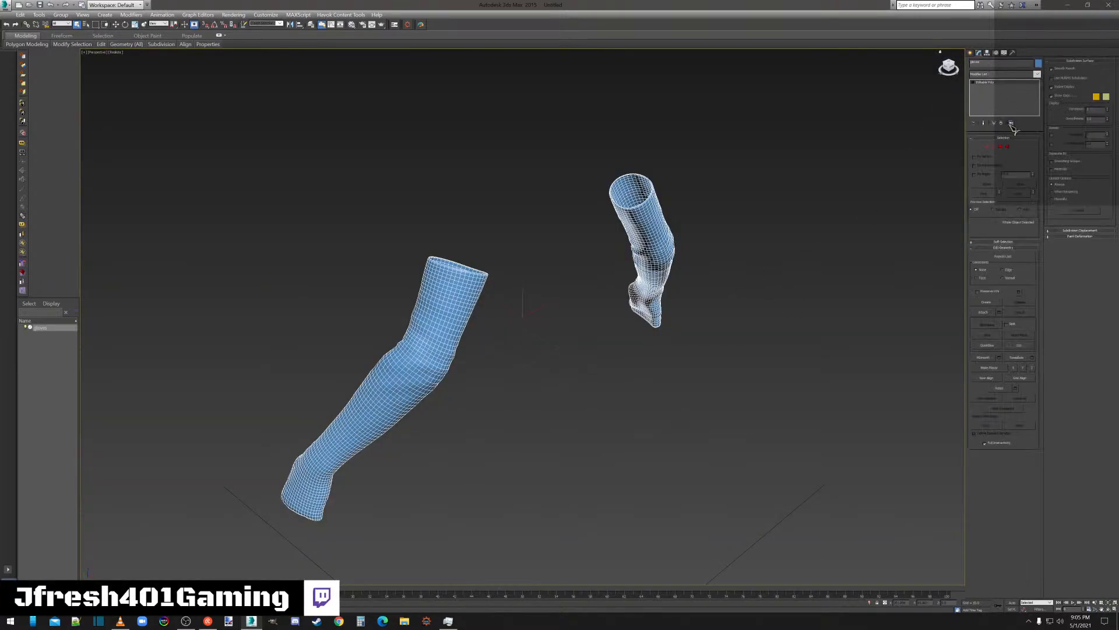
{"action": "left_click", "coordinate": [1001, 146]}
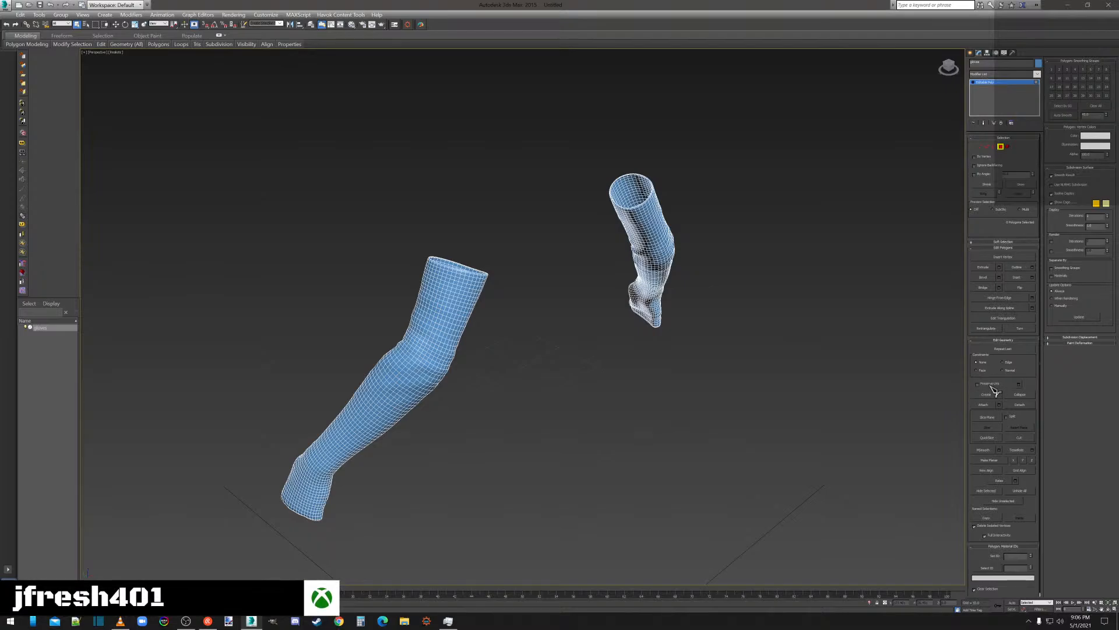
{"action": "right_click", "coordinate": [985, 87]}
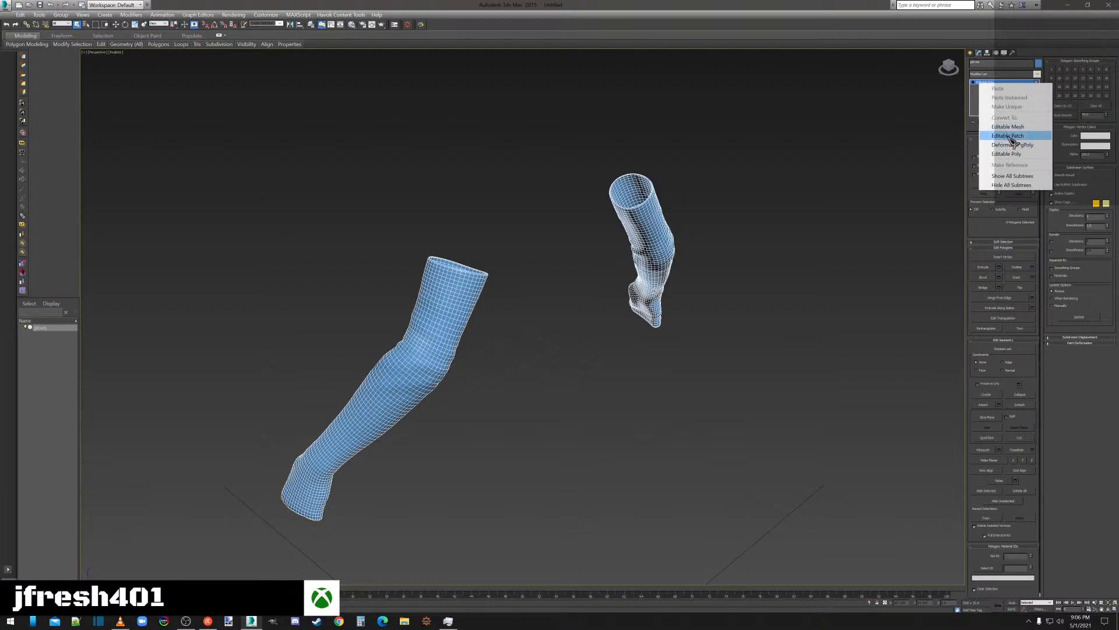
{"action": "left_click", "coordinate": [990, 88]}
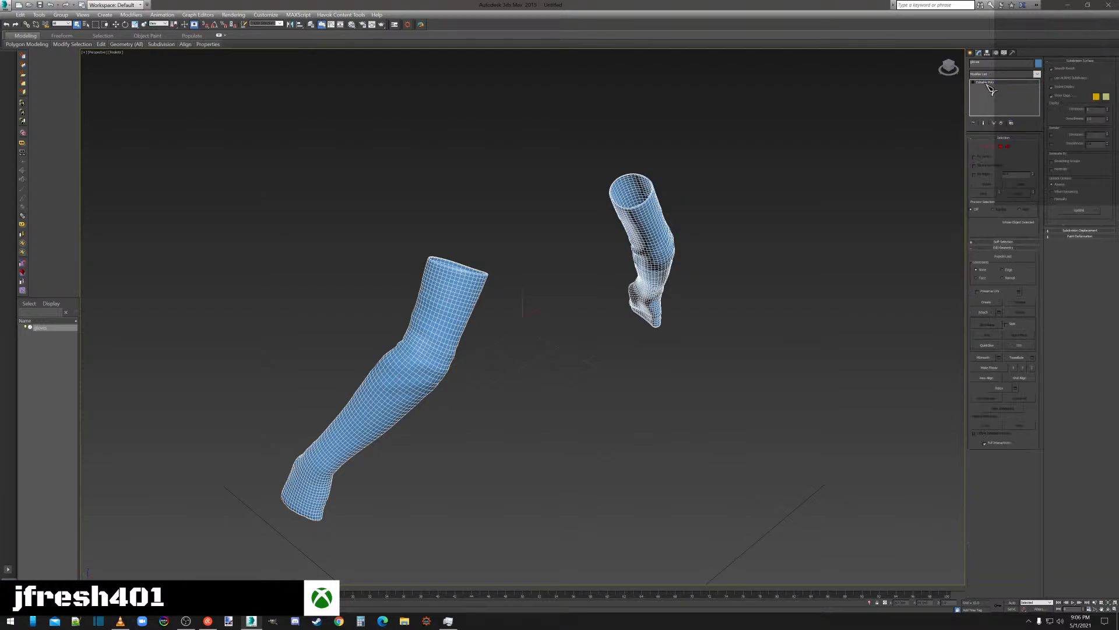
{"action": "left_click", "coordinate": [1001, 146]}
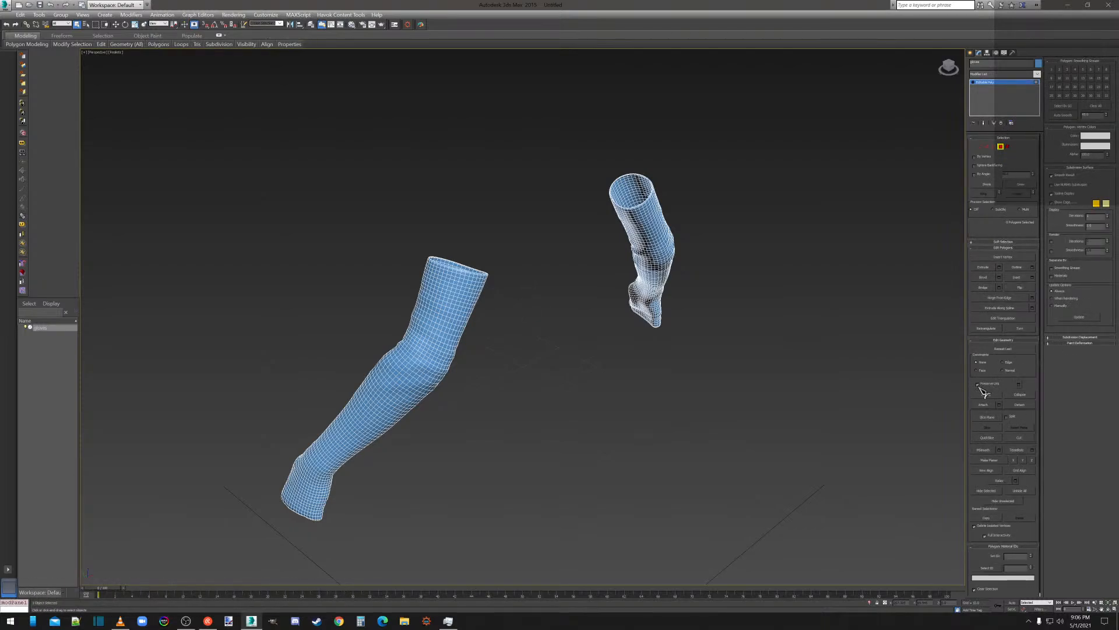
Convert the gloves to an Editable Mesh and enter its polygon level.
{"action": "right_click", "coordinate": [986, 82]}
{"action": "left_click", "coordinate": [1007, 125]}
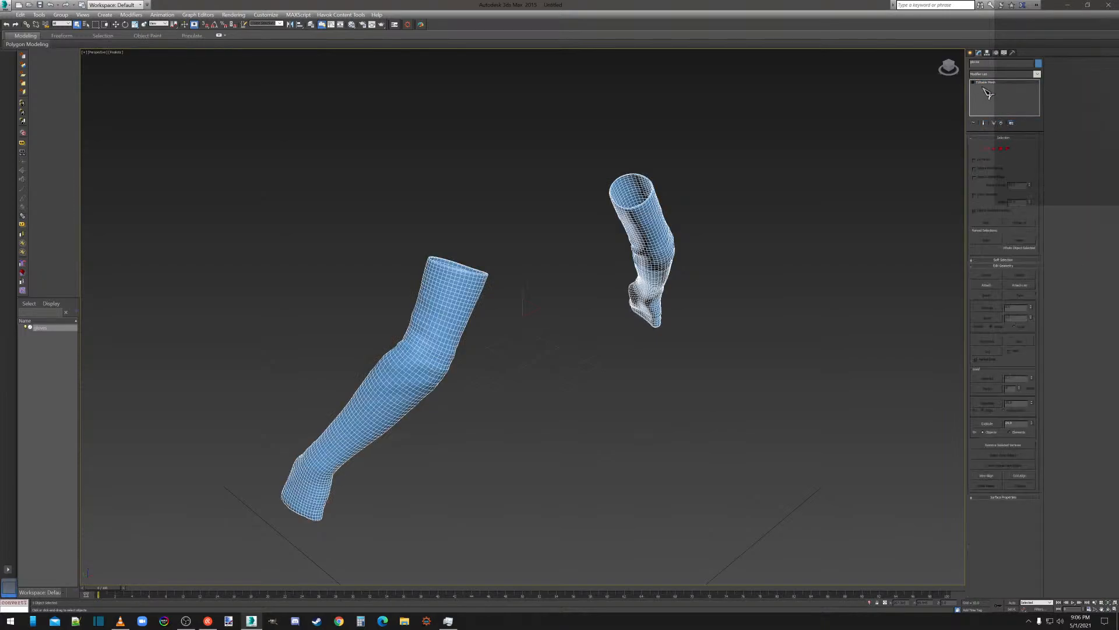
{"action": "left_click", "coordinate": [1002, 149]}
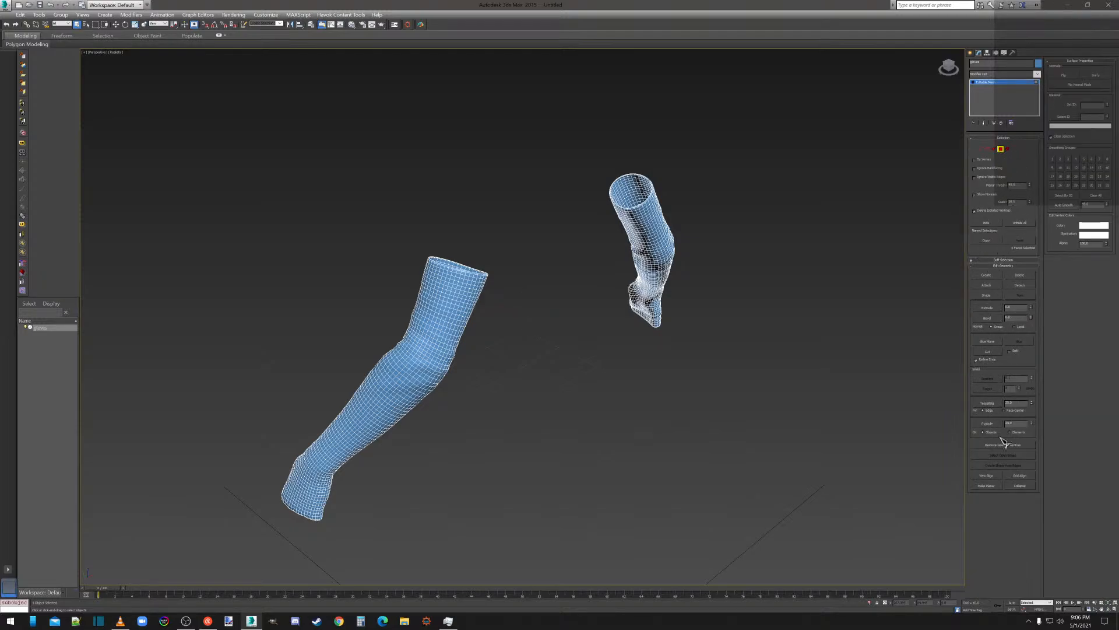
Convert the gloves back to Editable Poly and flip the normals of all their polygons.
{"action": "right_click", "coordinate": [987, 83]}
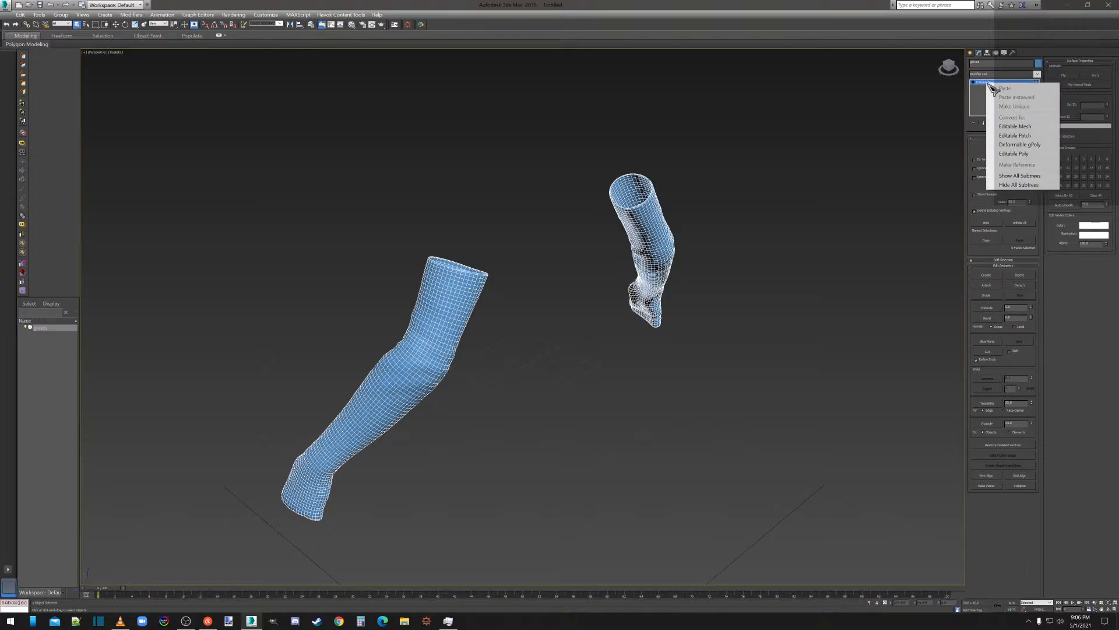
{"action": "left_click", "coordinate": [1014, 154]}
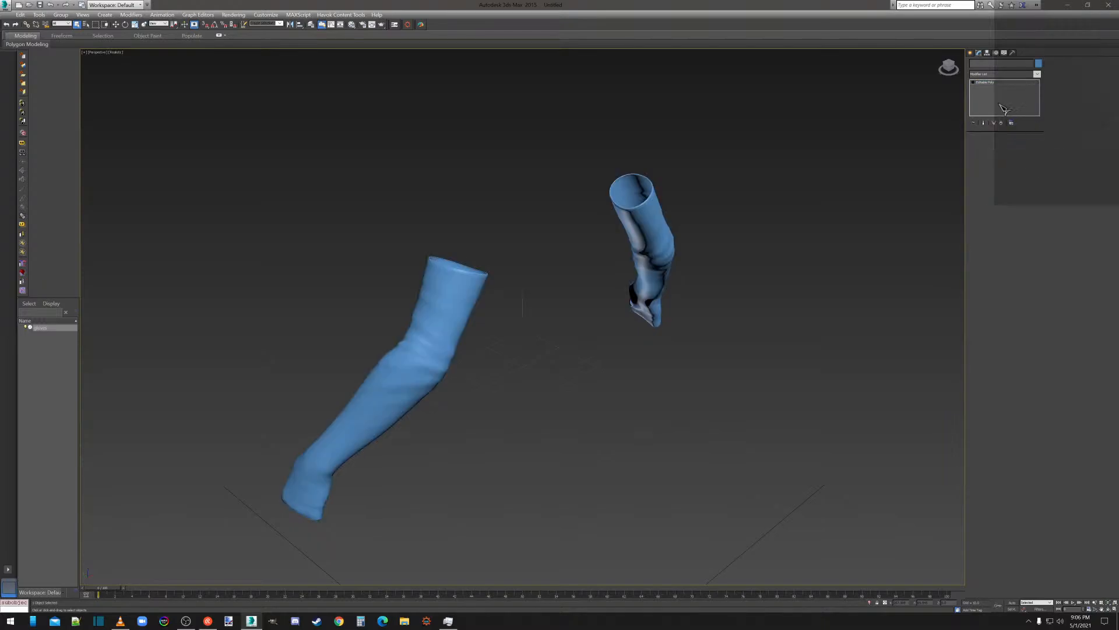
{"action": "left_click", "coordinate": [1001, 147]}
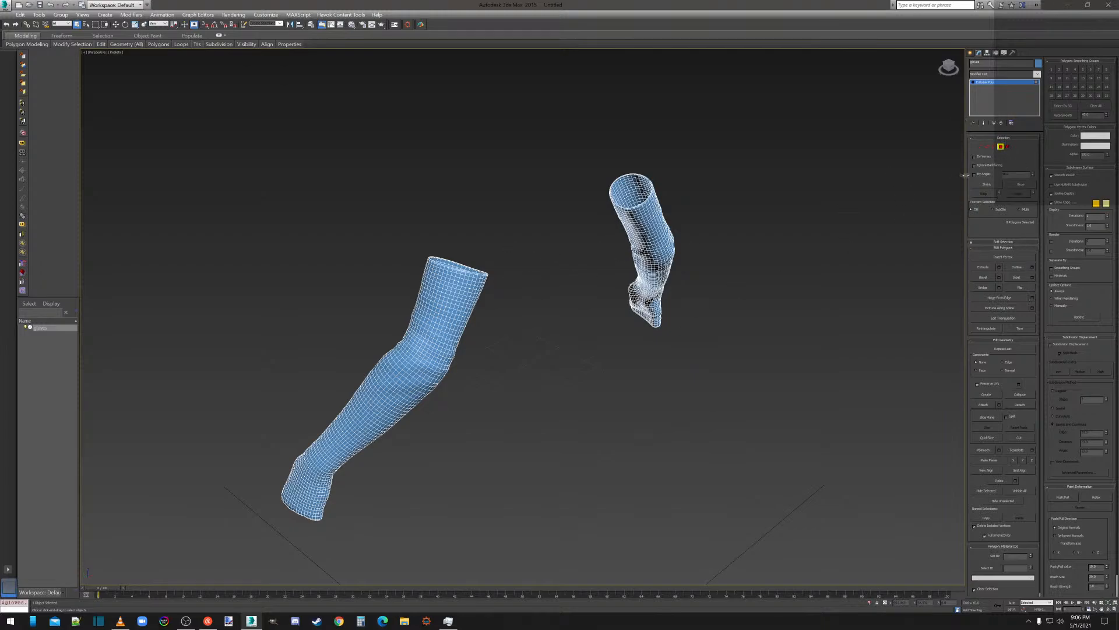
{"action": "key", "text": "ctrl+a"}
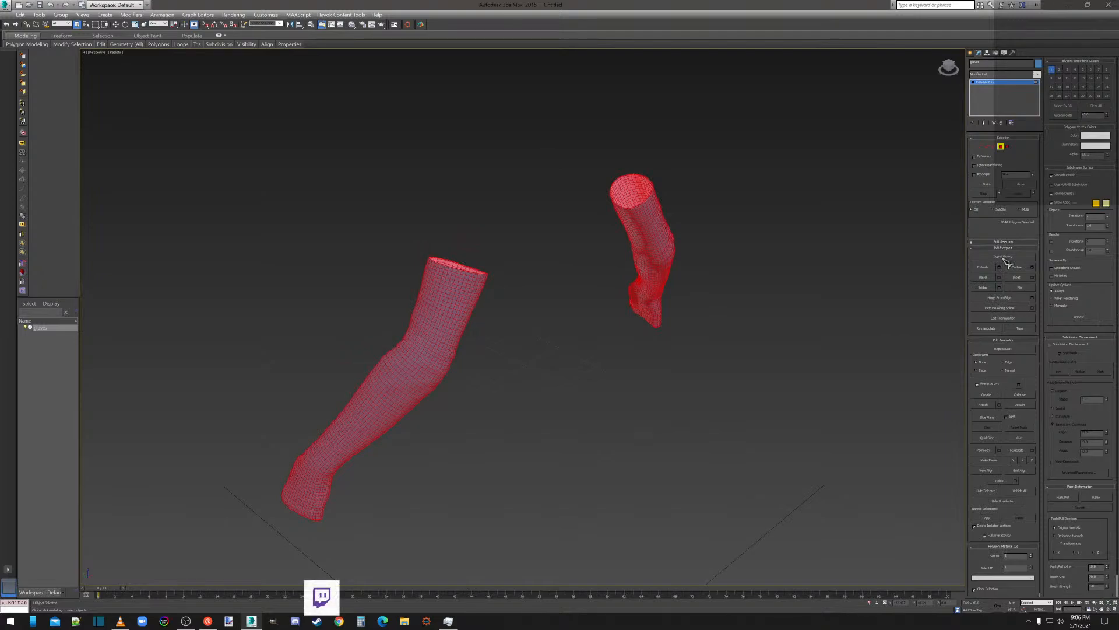
{"action": "left_click", "coordinate": [1014, 288]}
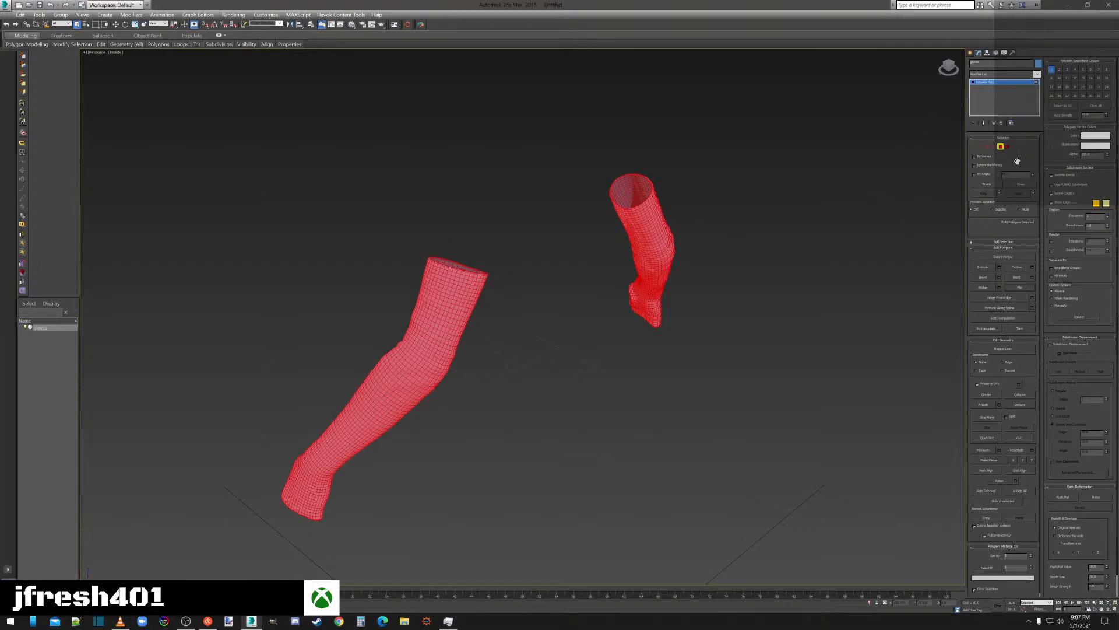
{"action": "left_click", "coordinate": [1001, 147]}
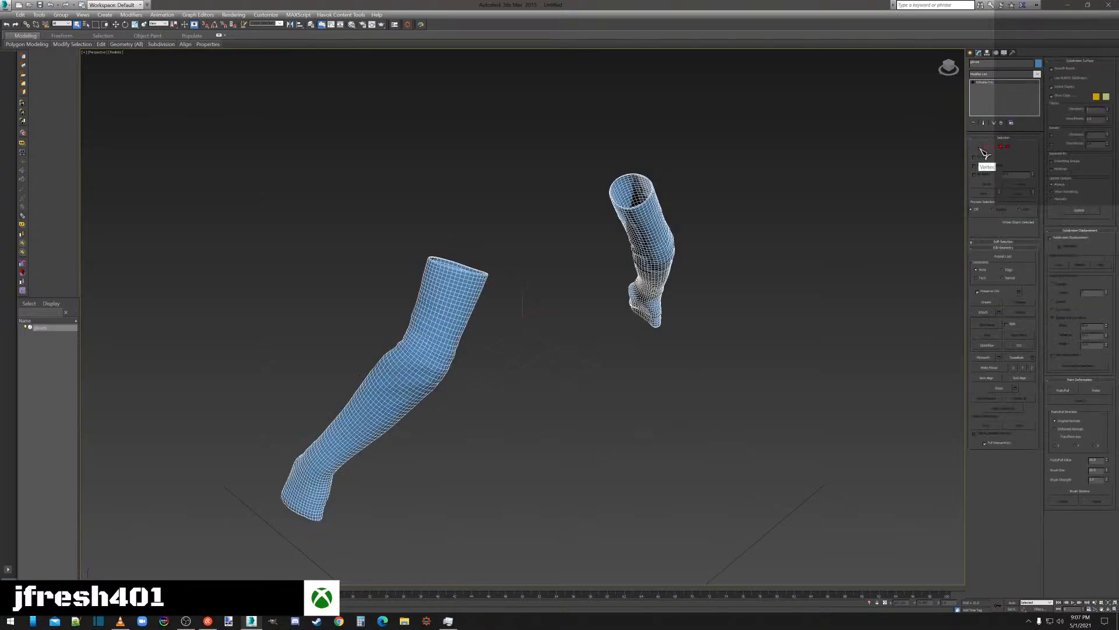
Select all vertices of the gloves and weld them with an adjusted weld threshold.
{"action": "left_click", "coordinate": [981, 148]}
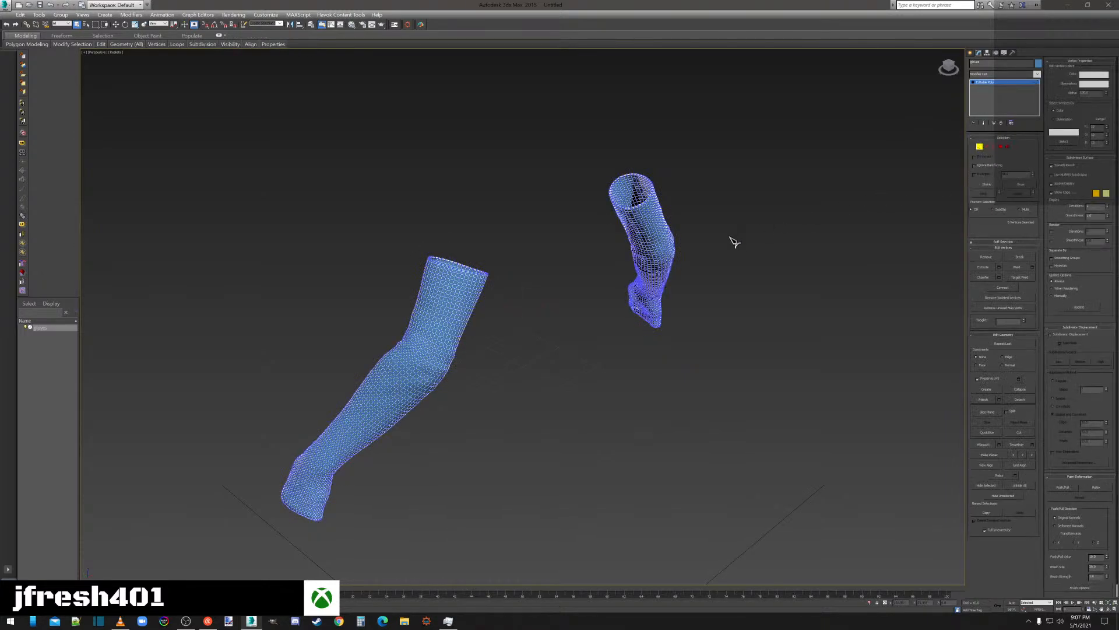
{"action": "key", "text": "ctrl+a"}
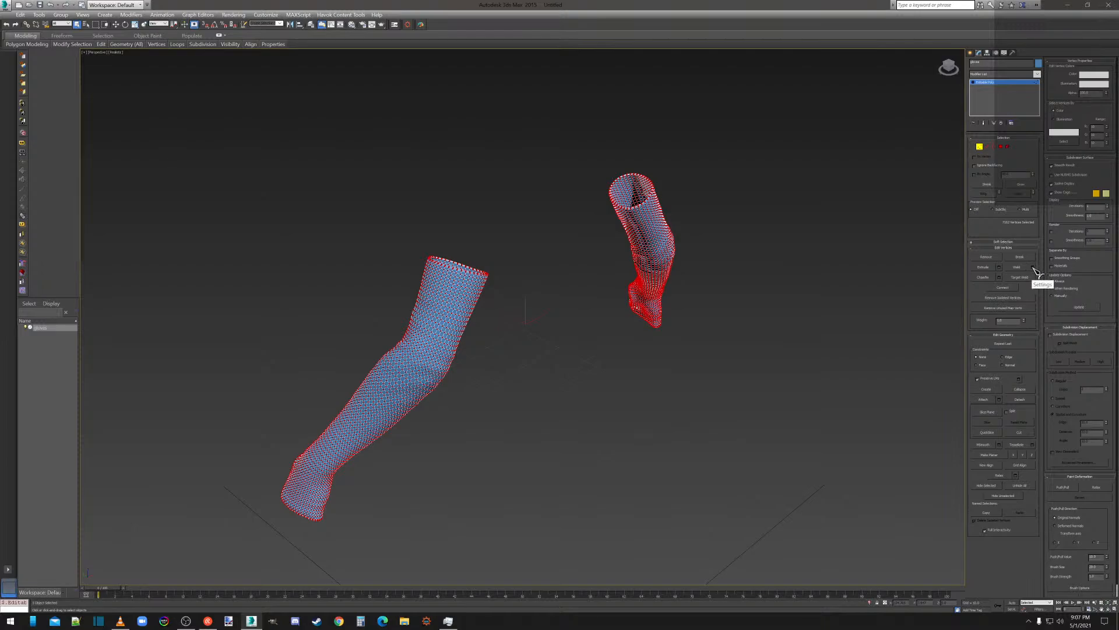
{"action": "left_click", "coordinate": [1034, 268]}
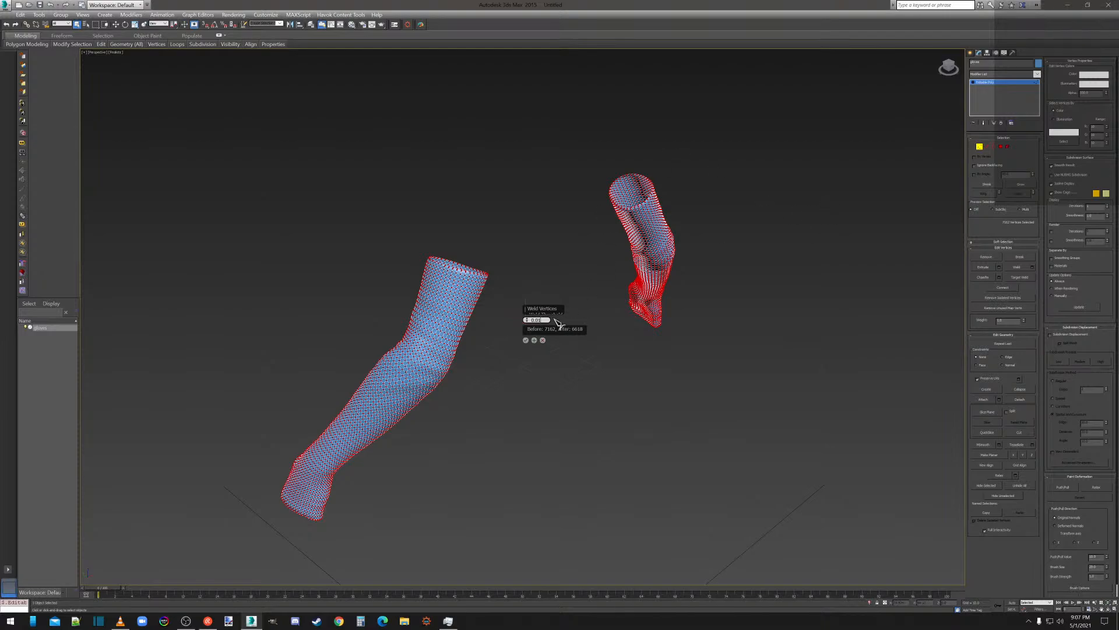
{"action": "key", "text": "Return"}
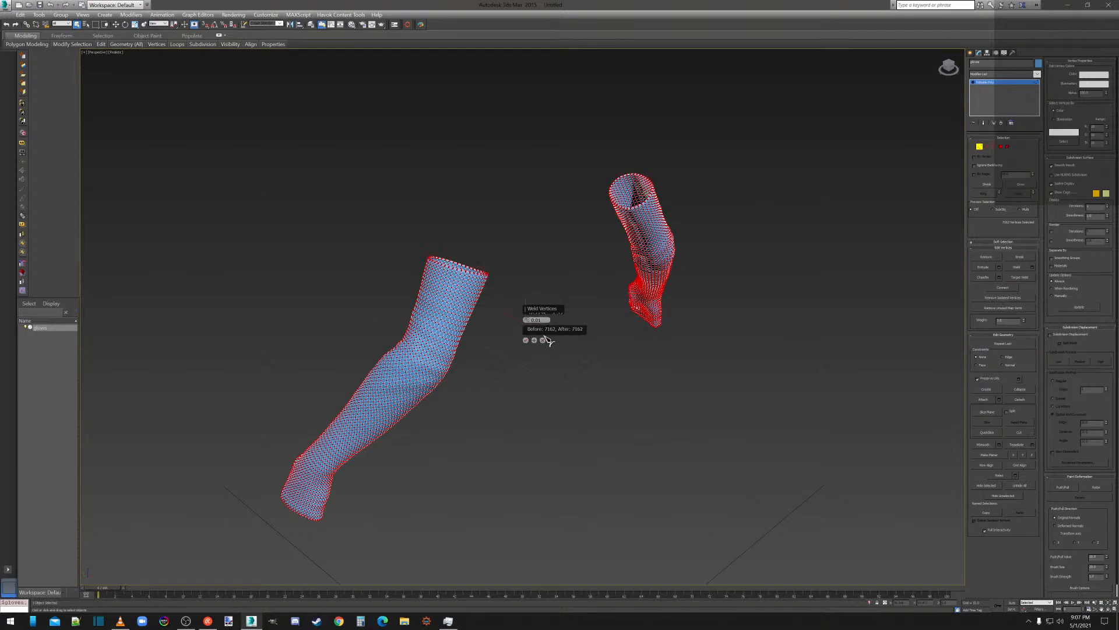
{"action": "left_click", "coordinate": [526, 340]}
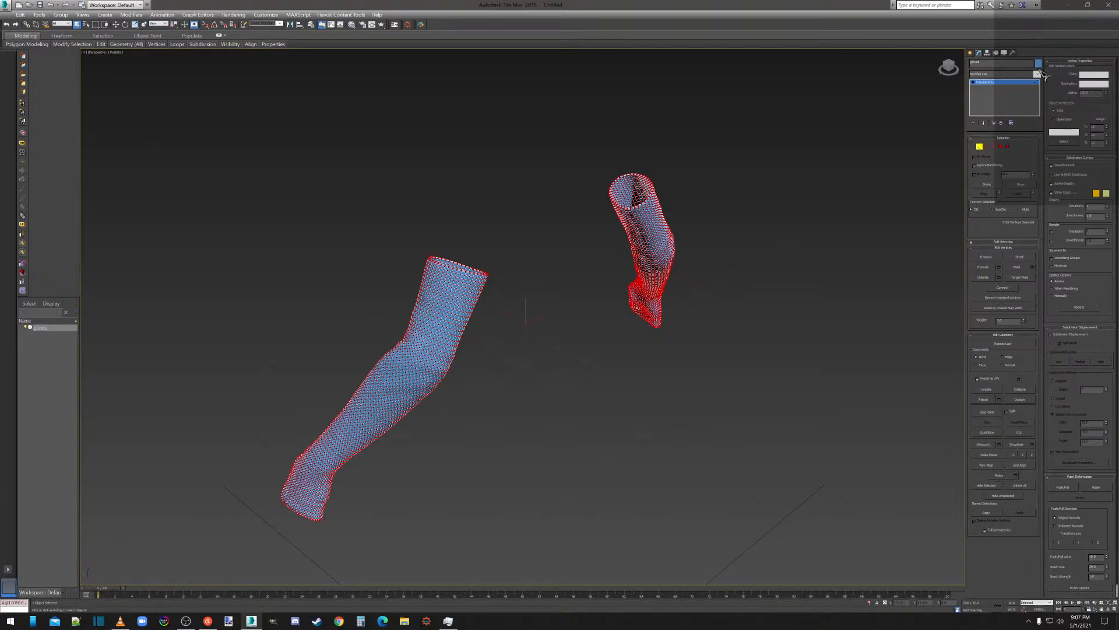
Add a ProOptimizer modifier to the gloves and calculate the optimization.
{"action": "left_click", "coordinate": [994, 75]}
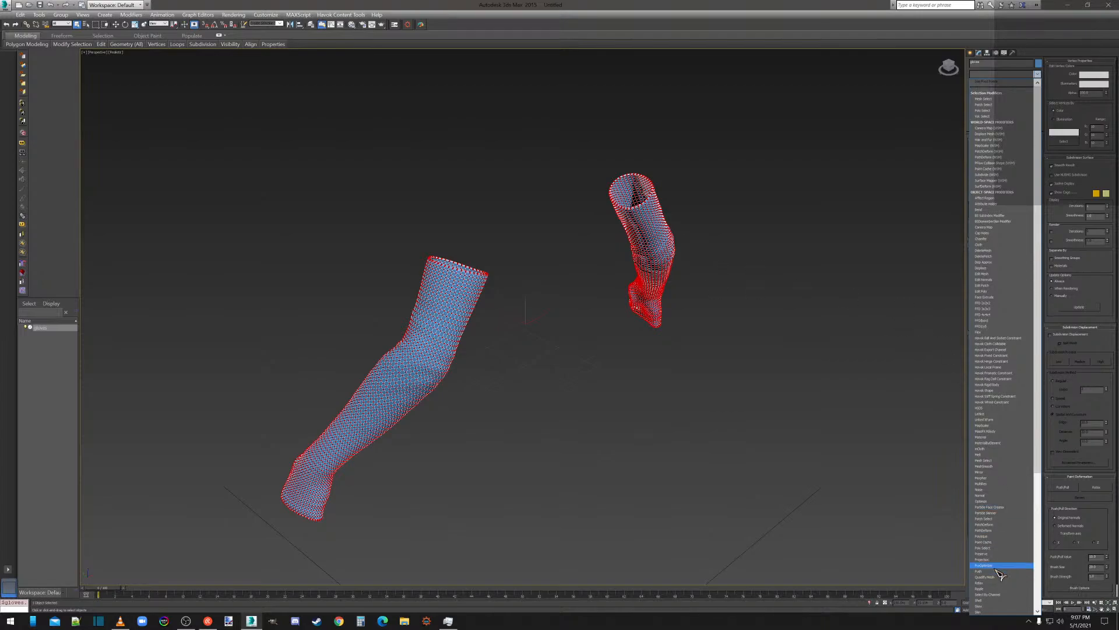
{"action": "left_click", "coordinate": [990, 566]}
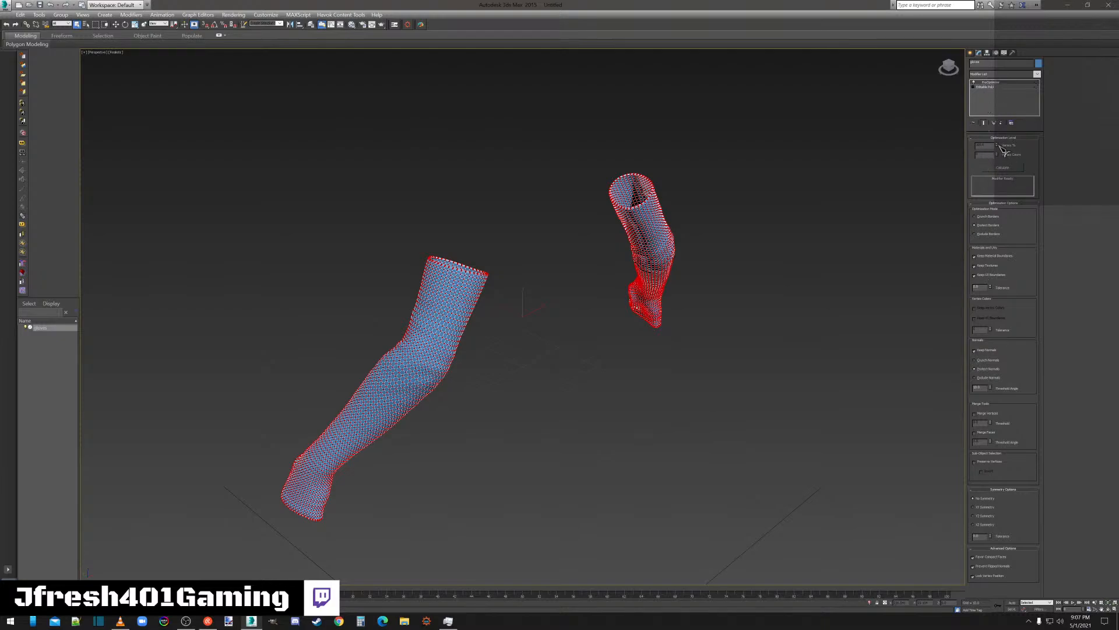
{"action": "left_click", "coordinate": [1011, 169]}
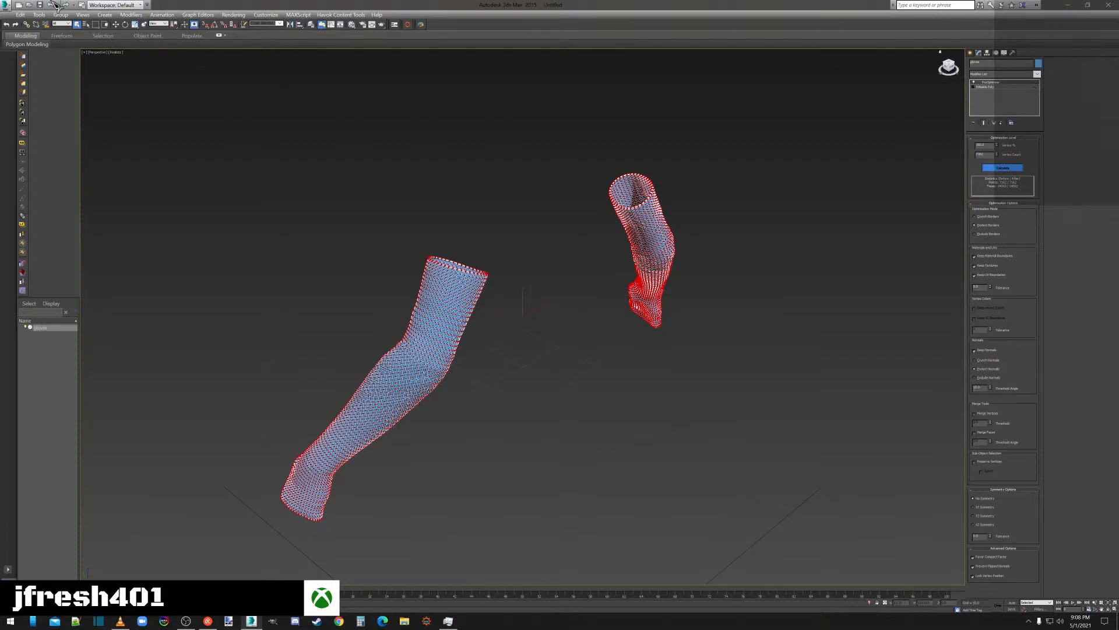
Reset the scene without saving the changes.
{"action": "left_click", "coordinate": [9, 8]}
{"action": "left_click", "coordinate": [17, 57]}
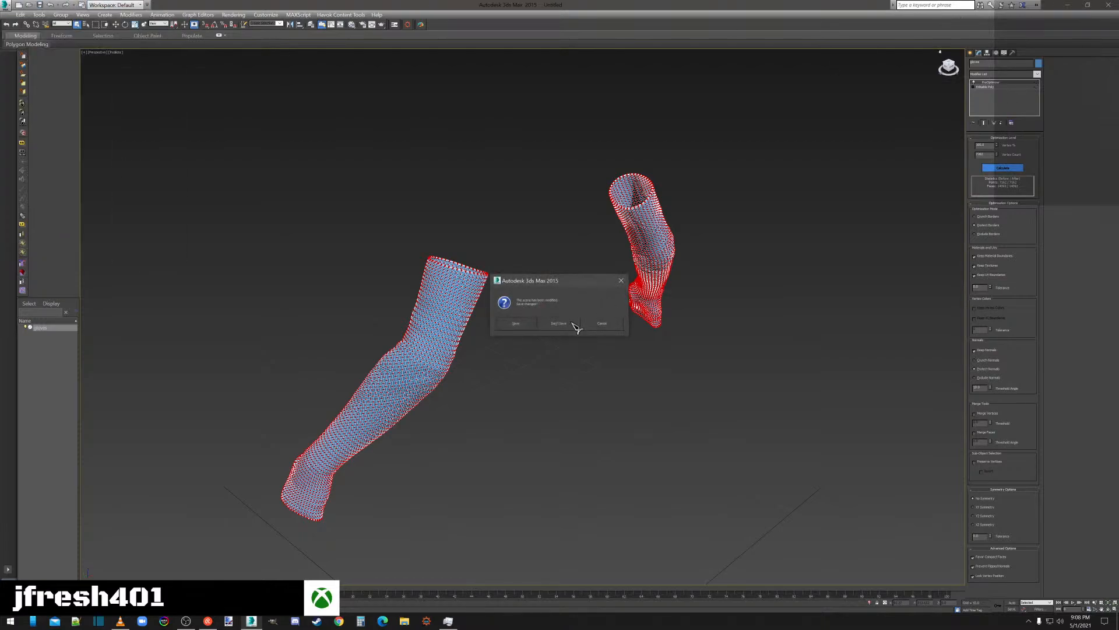
{"action": "left_click", "coordinate": [536, 325]}
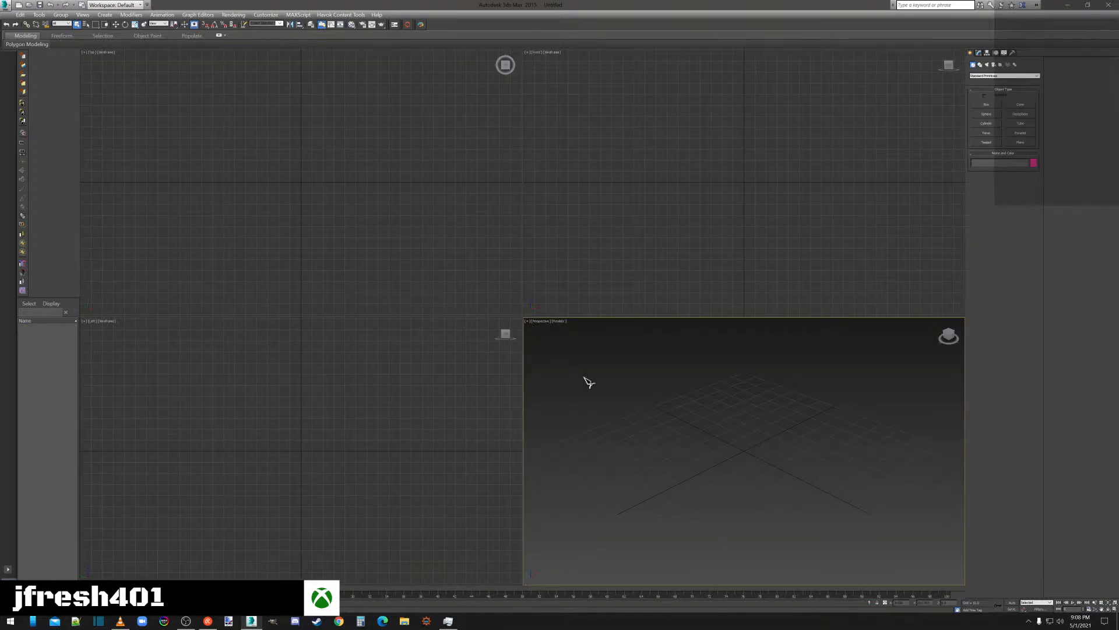
{"action": "key", "text": "alt+w"}
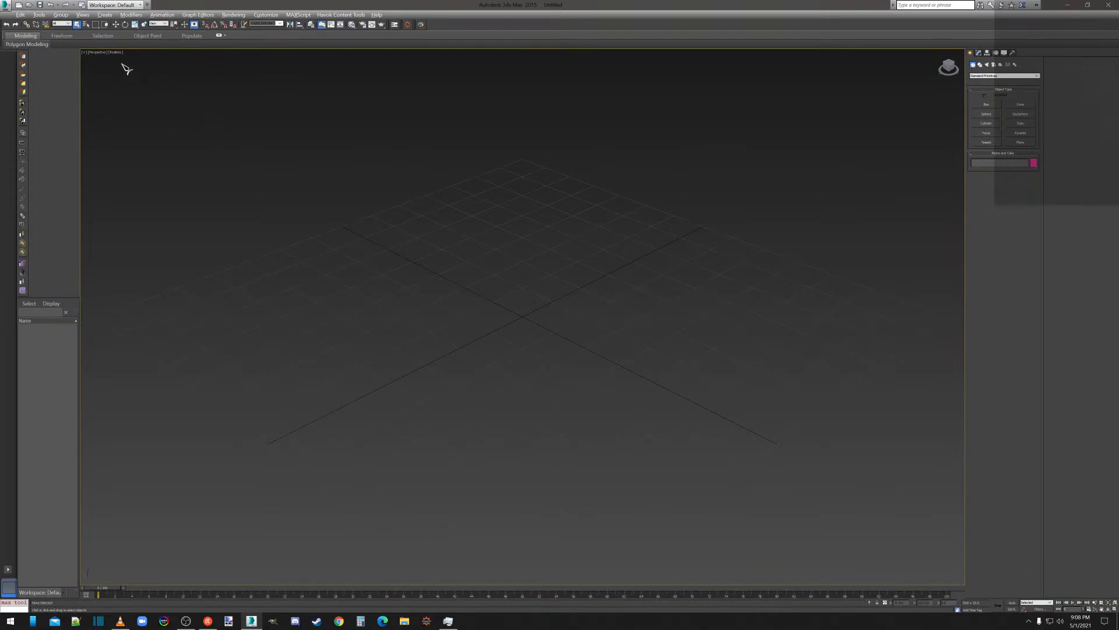
{"action": "key", "text": "alt+w"}
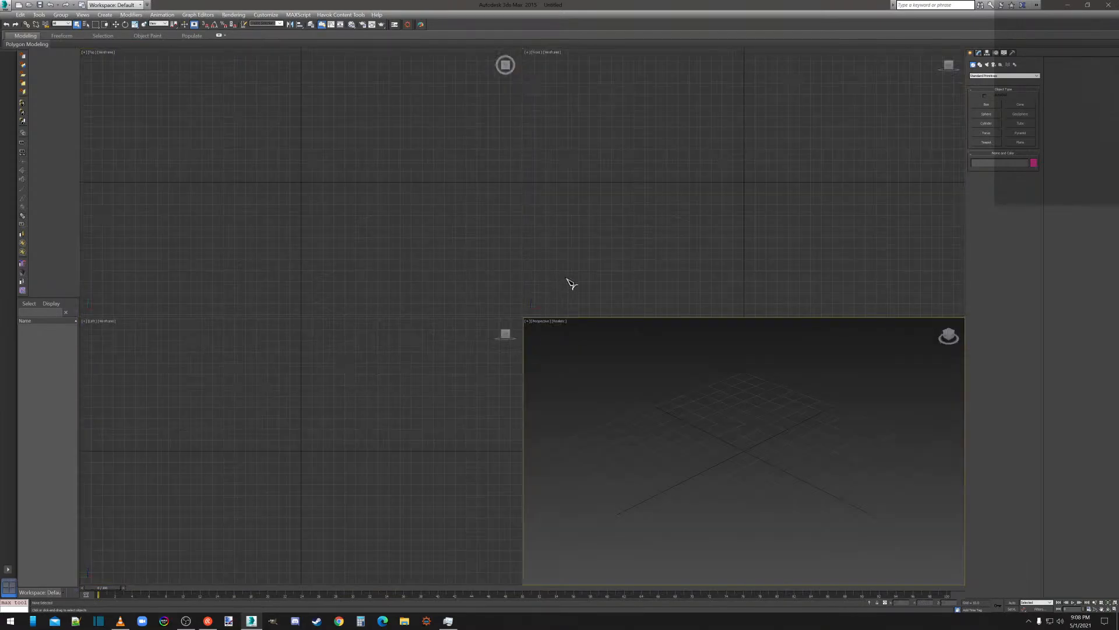
Import gloves.obj again, accepting the current OBJ import options.
{"action": "left_click", "coordinate": [422, 25]}
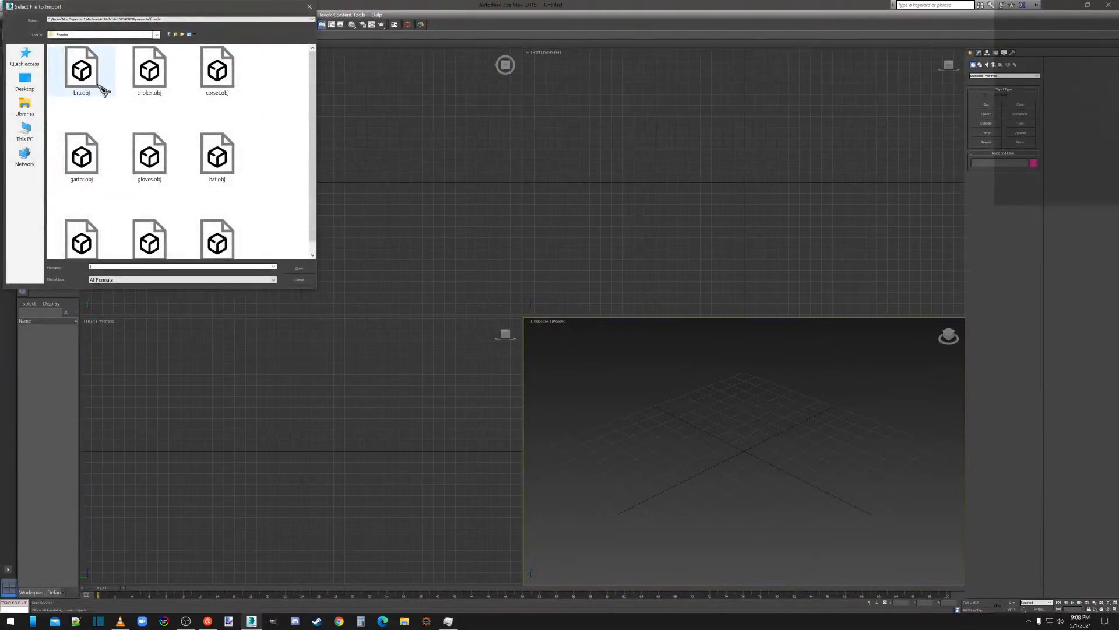
{"action": "scroll", "coordinate": [104, 92], "scroll_direction": "down", "scroll_amount": 1}
{"action": "double_click", "coordinate": [152, 140]}
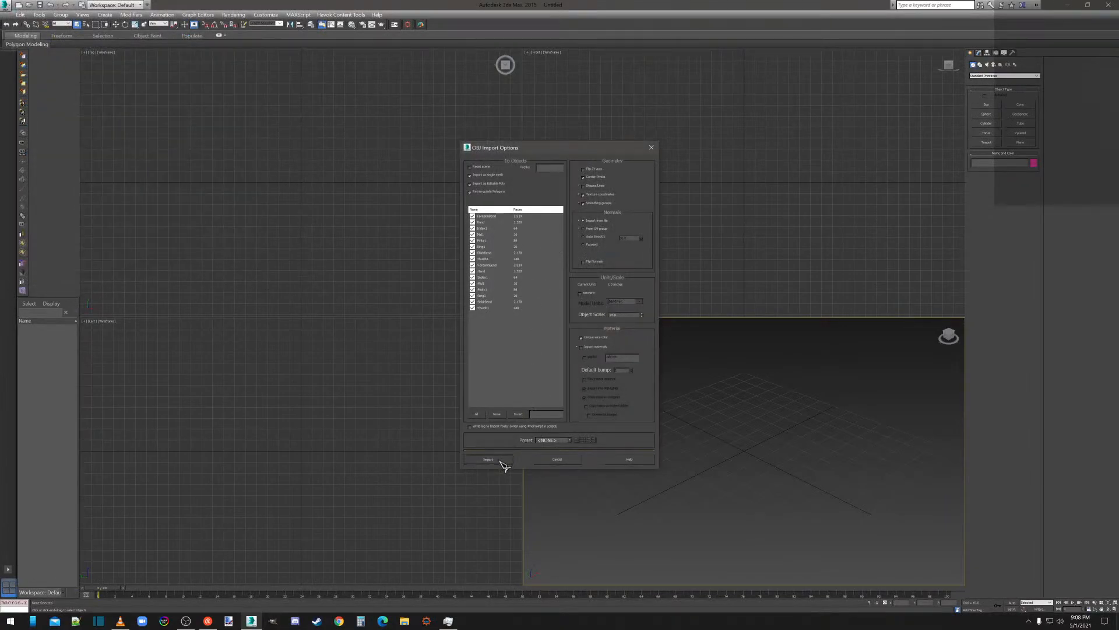
{"action": "left_click", "coordinate": [503, 460]}
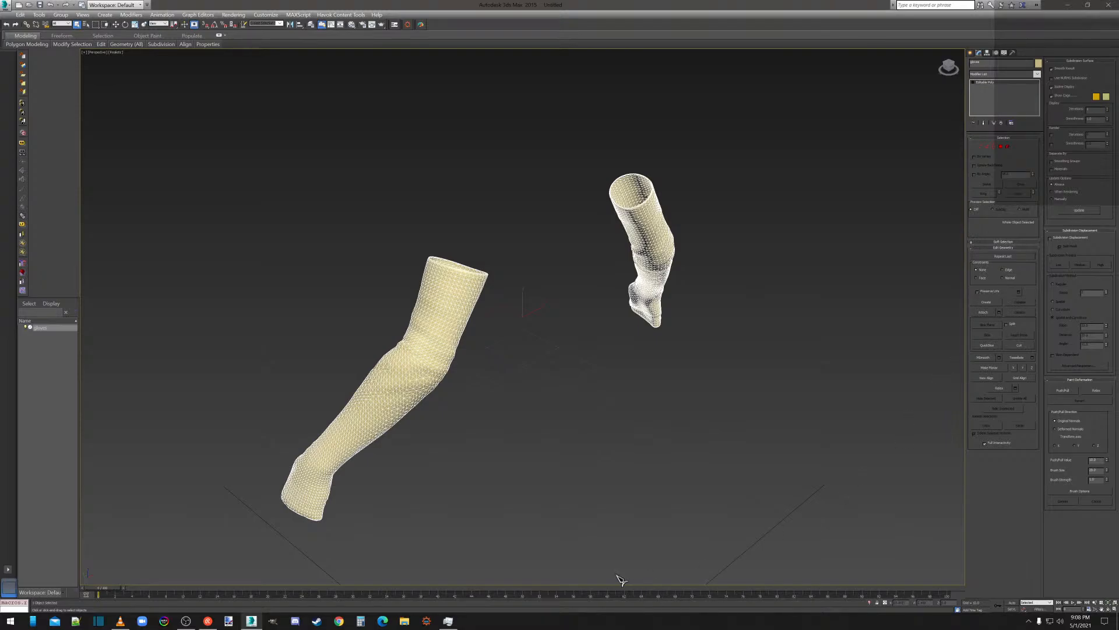
Look at the contents of the Windows (C:) drive in File Explorer, then close the window.
{"action": "left_click", "coordinate": [404, 620]}
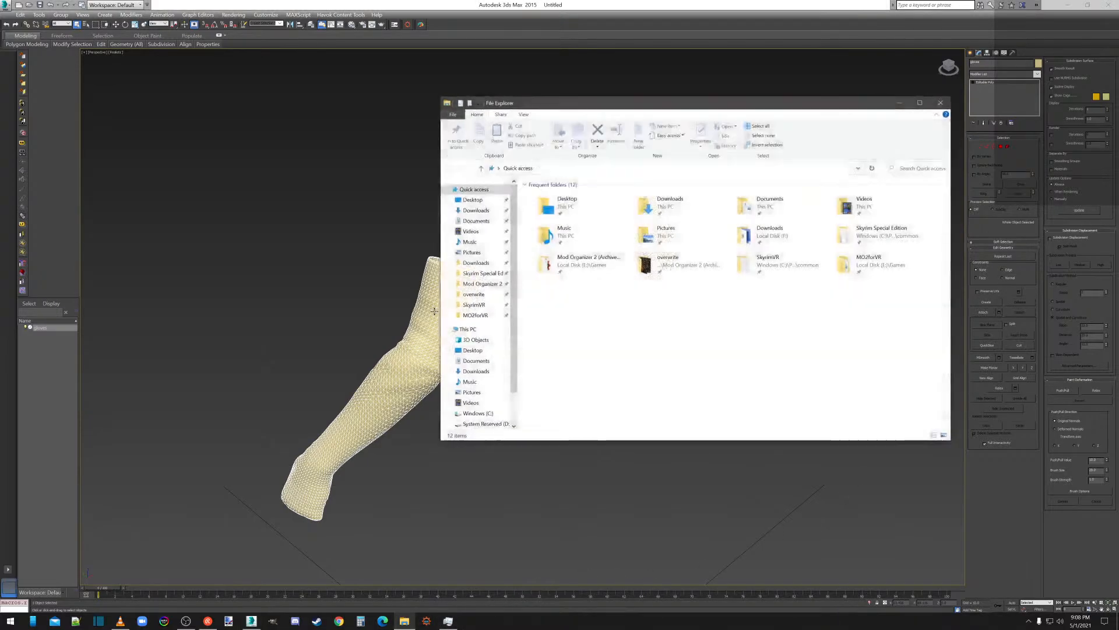
{"action": "left_click", "coordinate": [488, 413]}
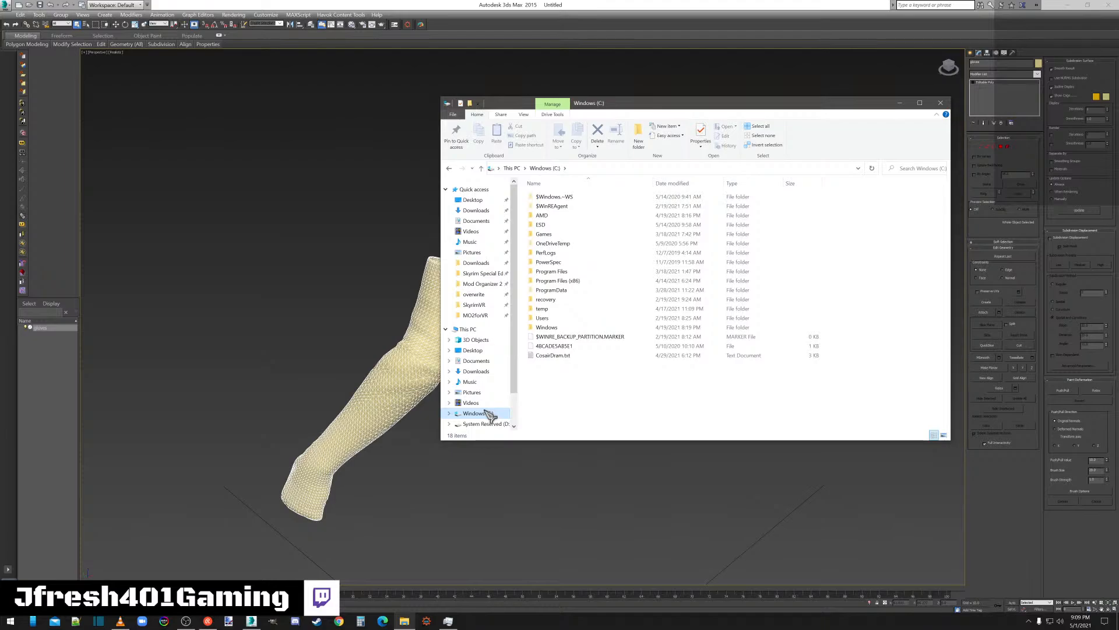
{"action": "left_click", "coordinate": [940, 104]}
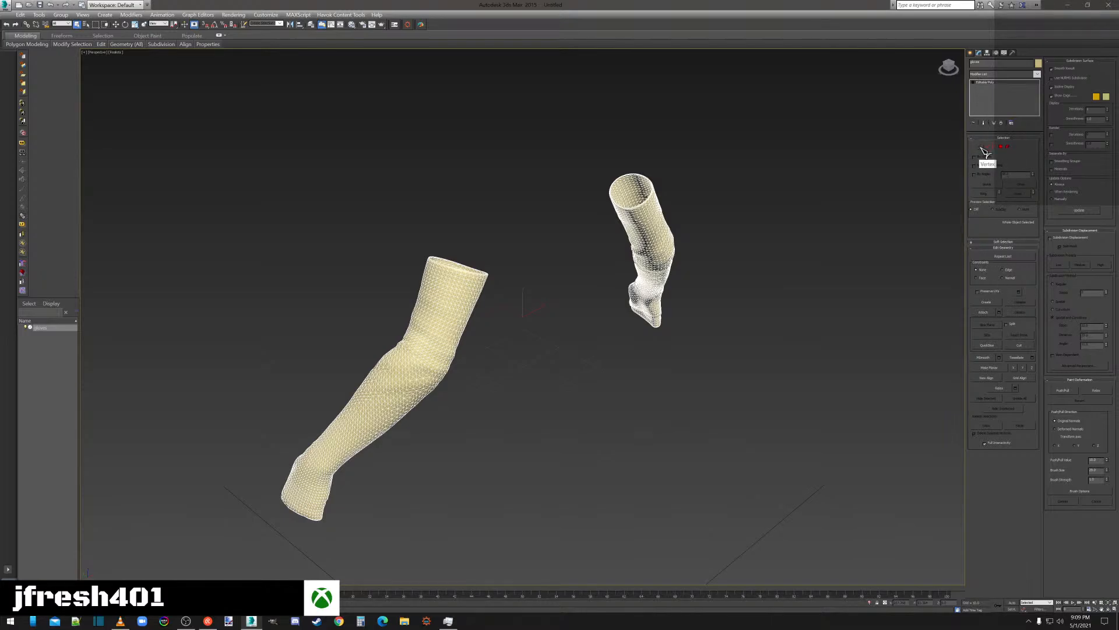
Add a ProOptimizer modifier to the gloves and convert the object to Editable Poly.
{"action": "left_click", "coordinate": [992, 74]}
{"action": "left_click", "coordinate": [985, 566]}
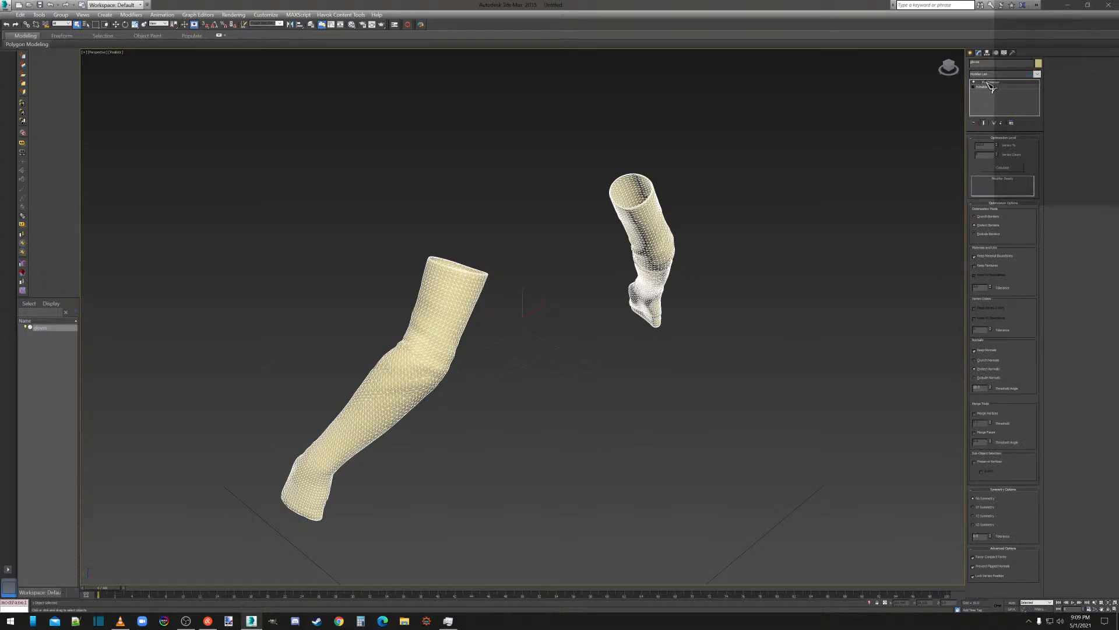
{"action": "right_click", "coordinate": [676, 249]}
{"action": "mouse_move", "coordinate": [709, 324]}
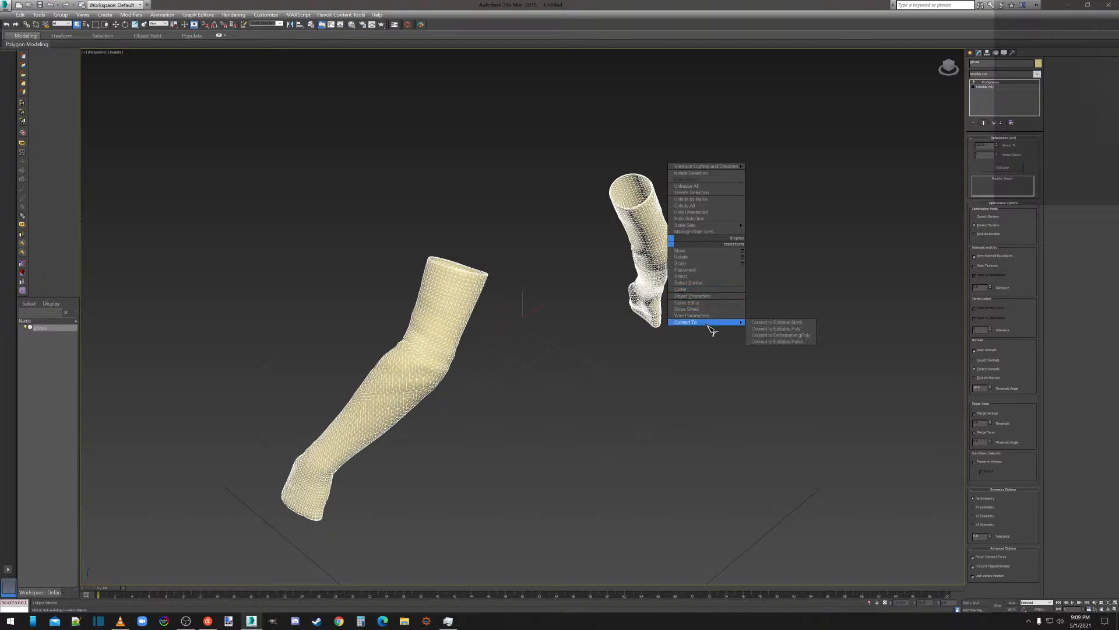
{"action": "left_click", "coordinate": [793, 329]}
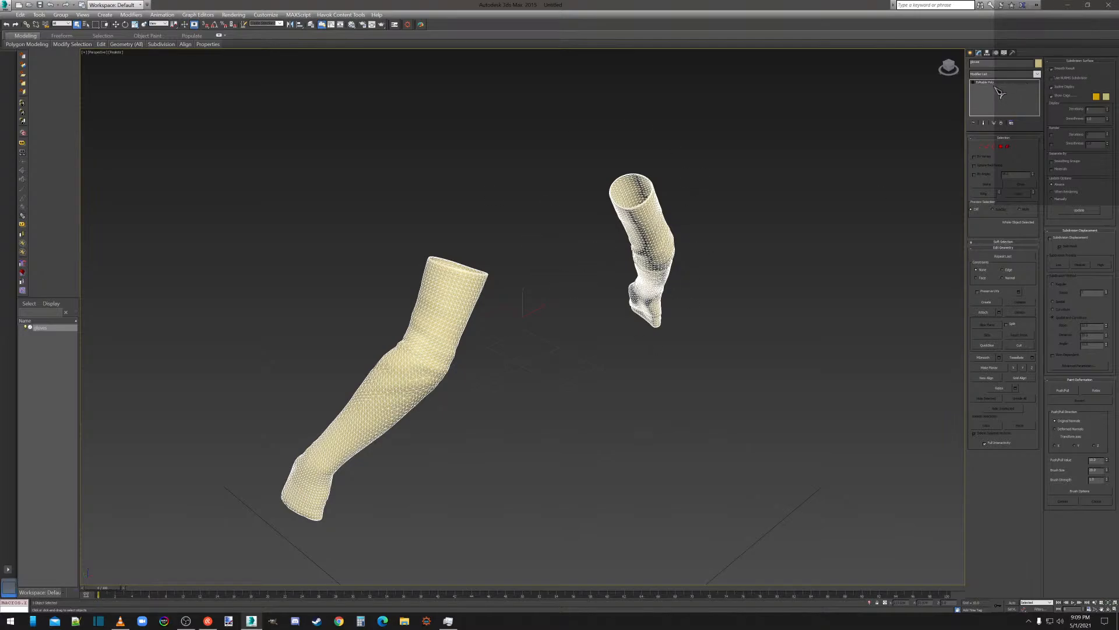
Undo the Editable Poly conversion and collapse the gloves' modifier stack instead.
{"action": "left_click", "coordinate": [39, 15]}
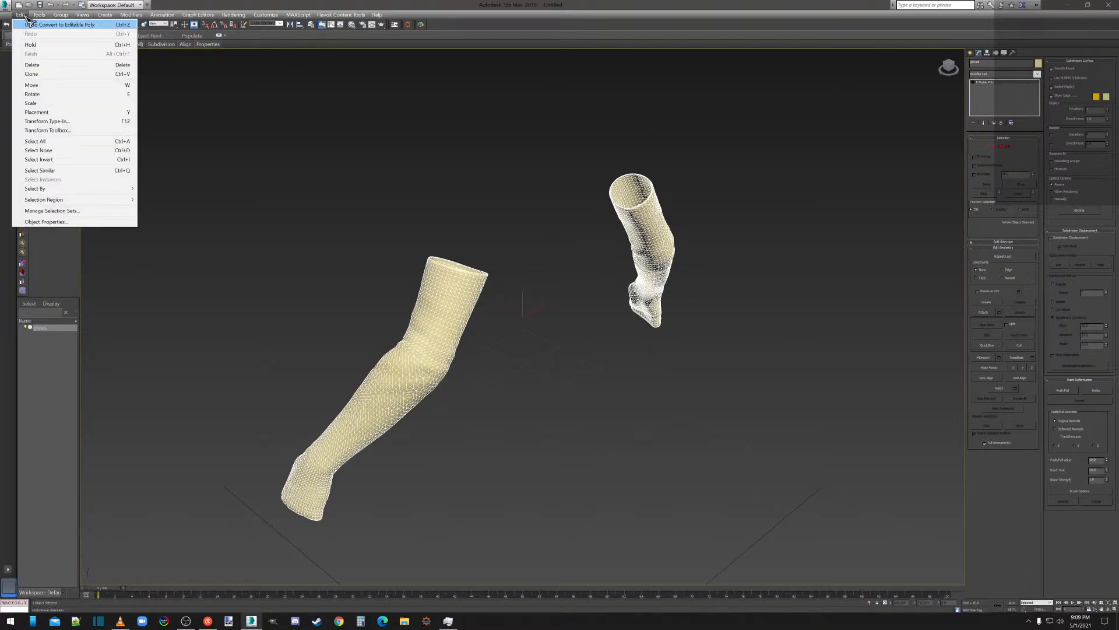
{"action": "left_click", "coordinate": [32, 27]}
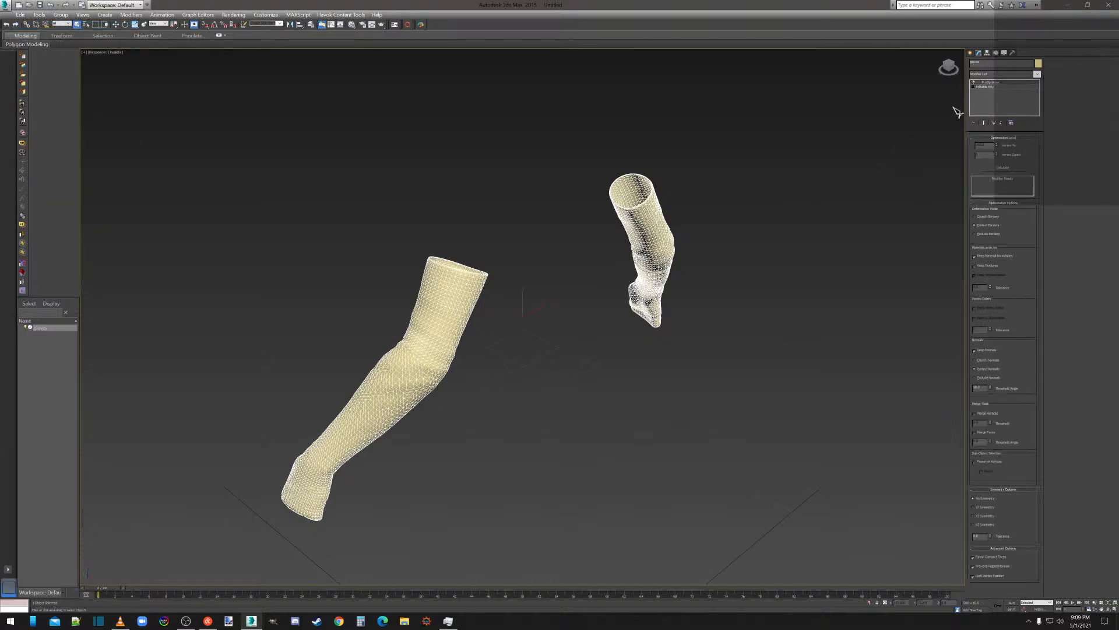
{"action": "right_click", "coordinate": [990, 83]}
{"action": "left_click", "coordinate": [1012, 162]}
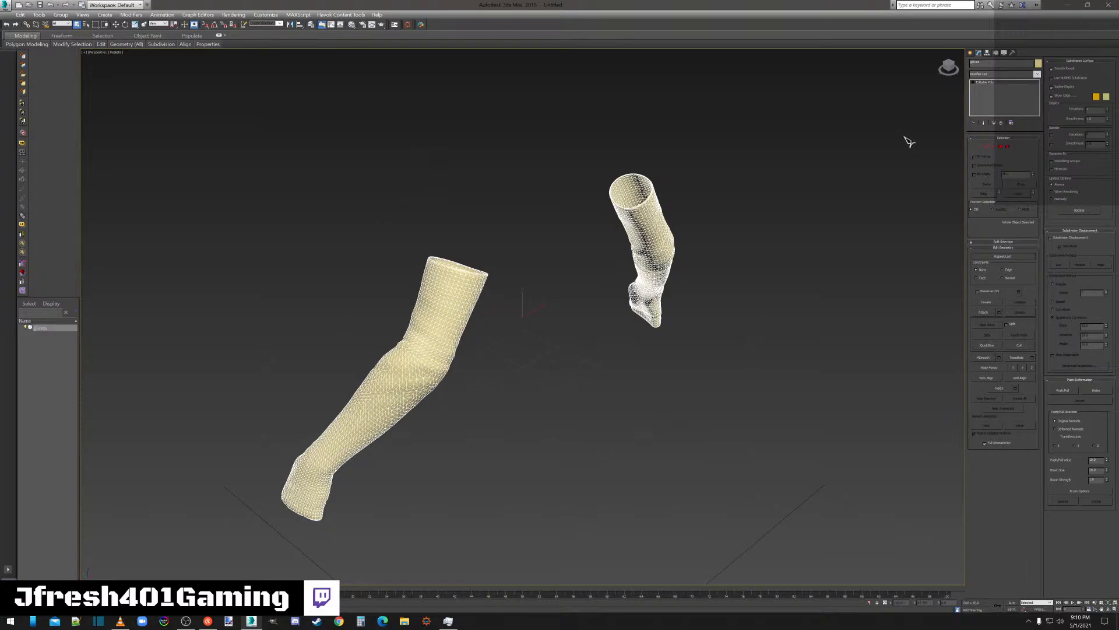
Select all glove vertices, turn on Preserve UVs, and check the Weld Vertices settings without applying them.
{"action": "left_click", "coordinate": [980, 146]}
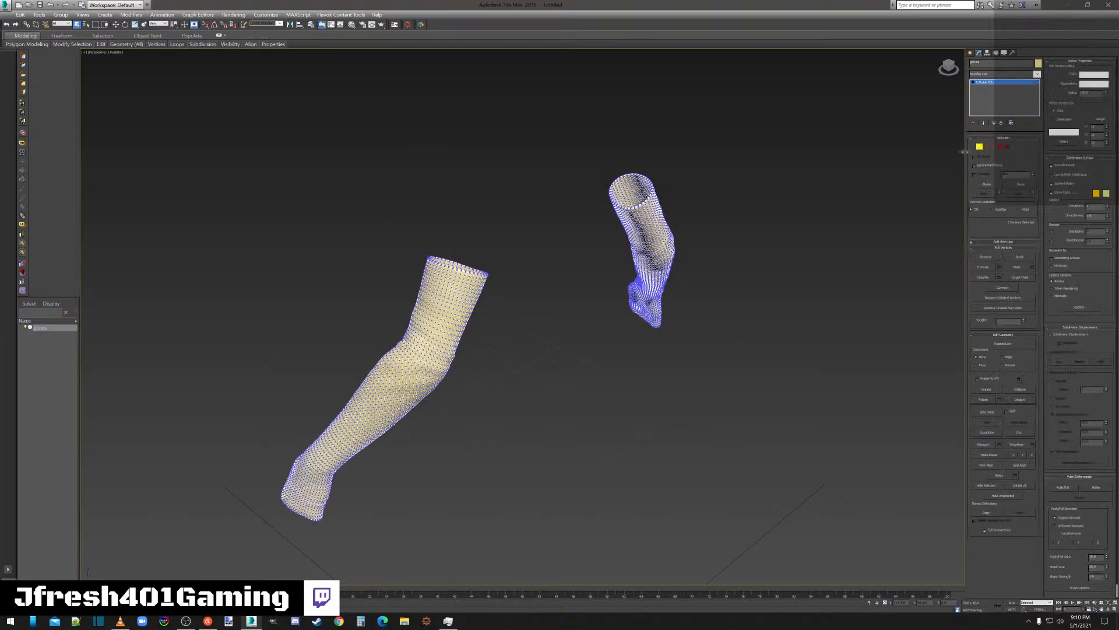
{"action": "key", "text": "ctrl+a"}
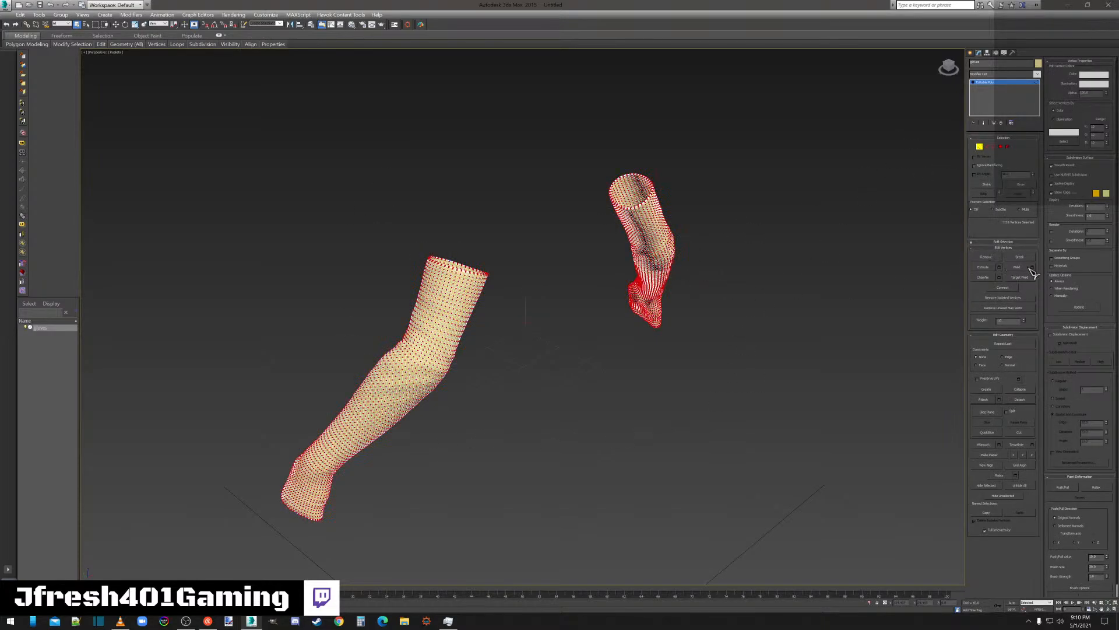
{"action": "left_click", "coordinate": [987, 379]}
{"action": "left_click", "coordinate": [1032, 268]}
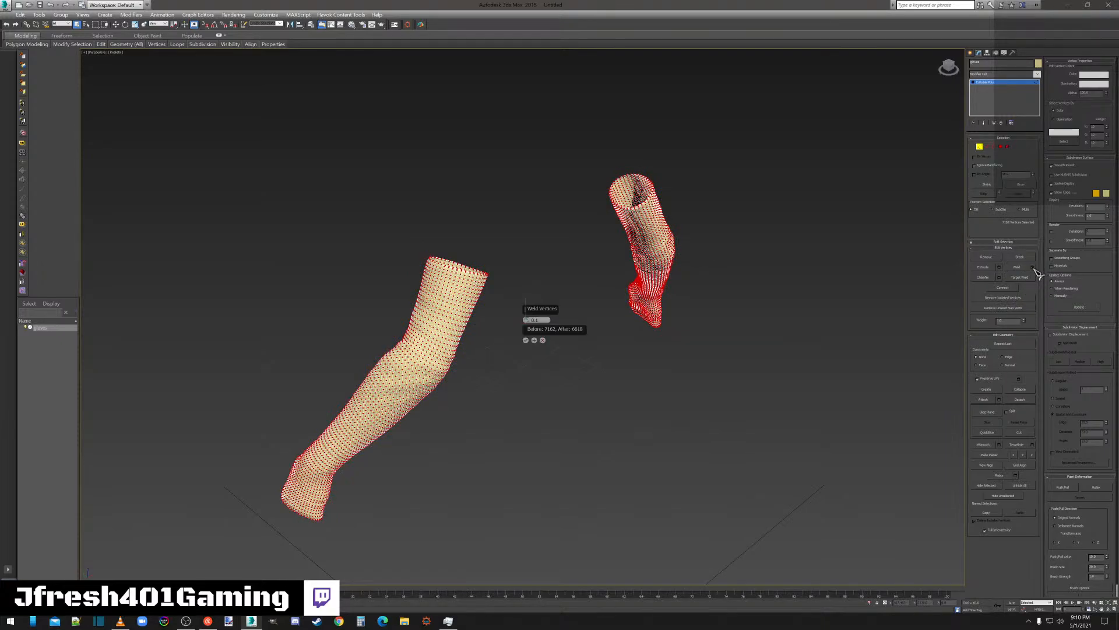
{"action": "left_click", "coordinate": [543, 341]}
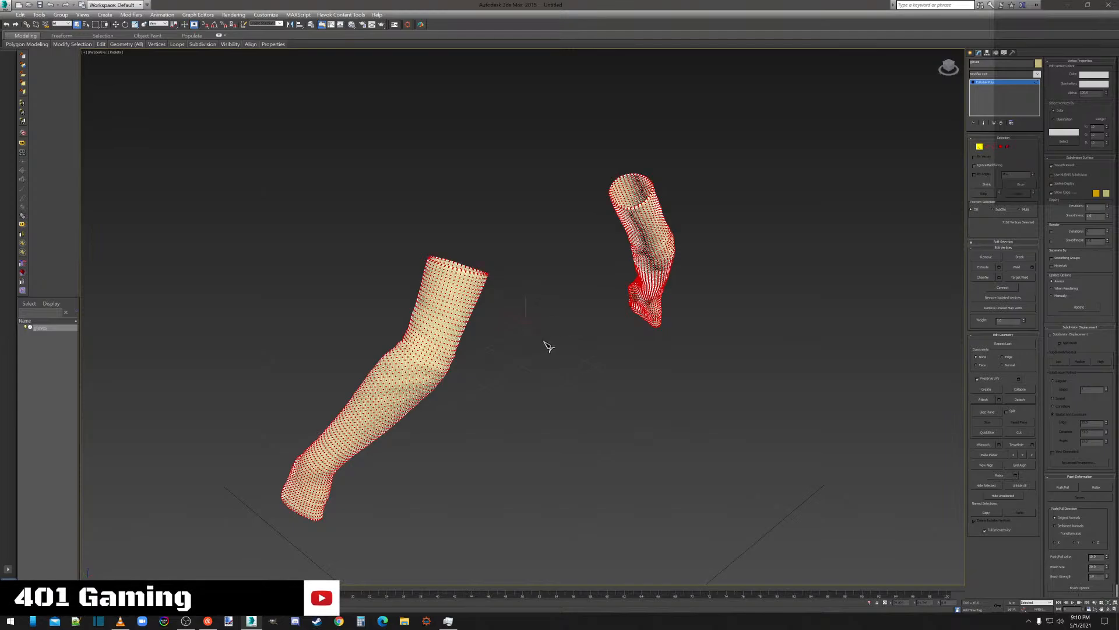
Reset the scene, import gloves.obj through the DAZ-2-3DS script, and enlarge the perspective view.
{"action": "left_click", "coordinate": [9, 5]}
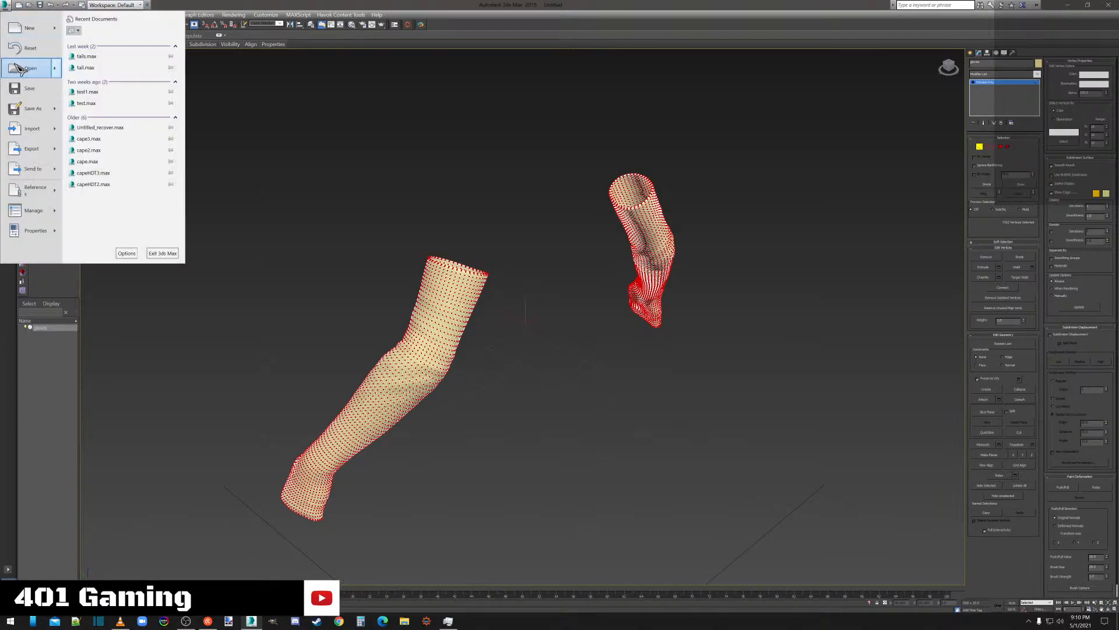
{"action": "left_click", "coordinate": [24, 48]}
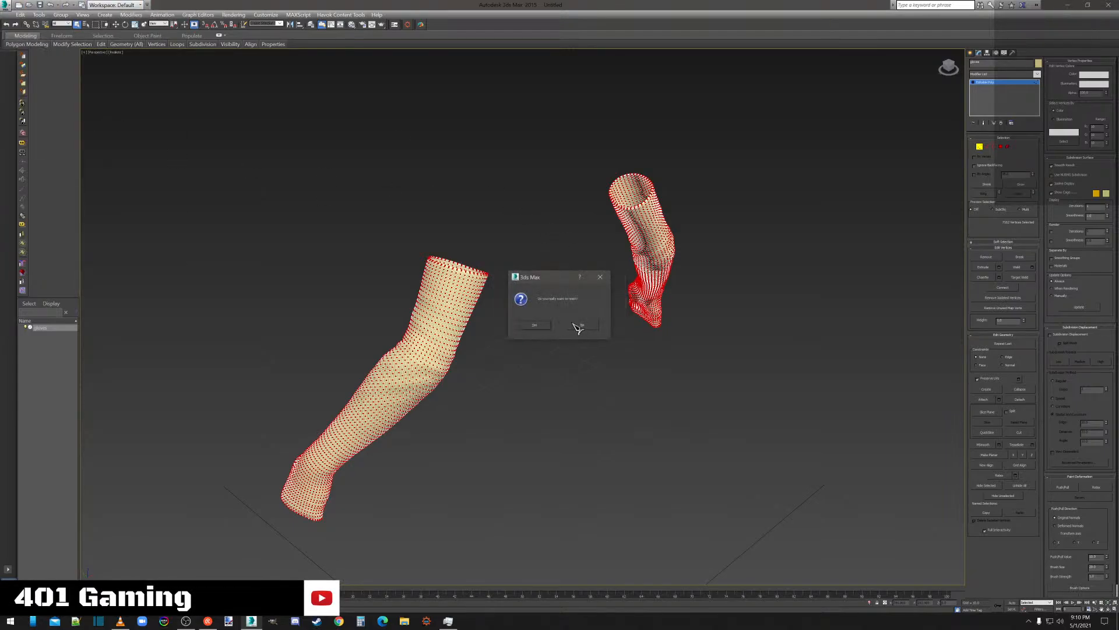
{"action": "left_click", "coordinate": [554, 325]}
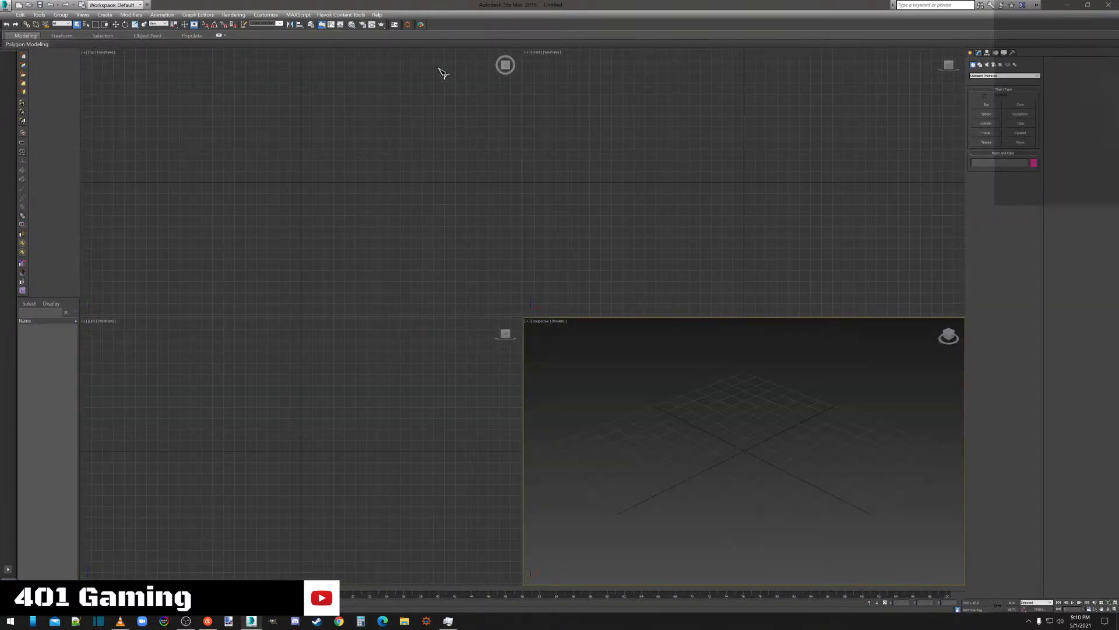
{"action": "left_click", "coordinate": [420, 24]}
{"action": "double_click", "coordinate": [154, 166]}
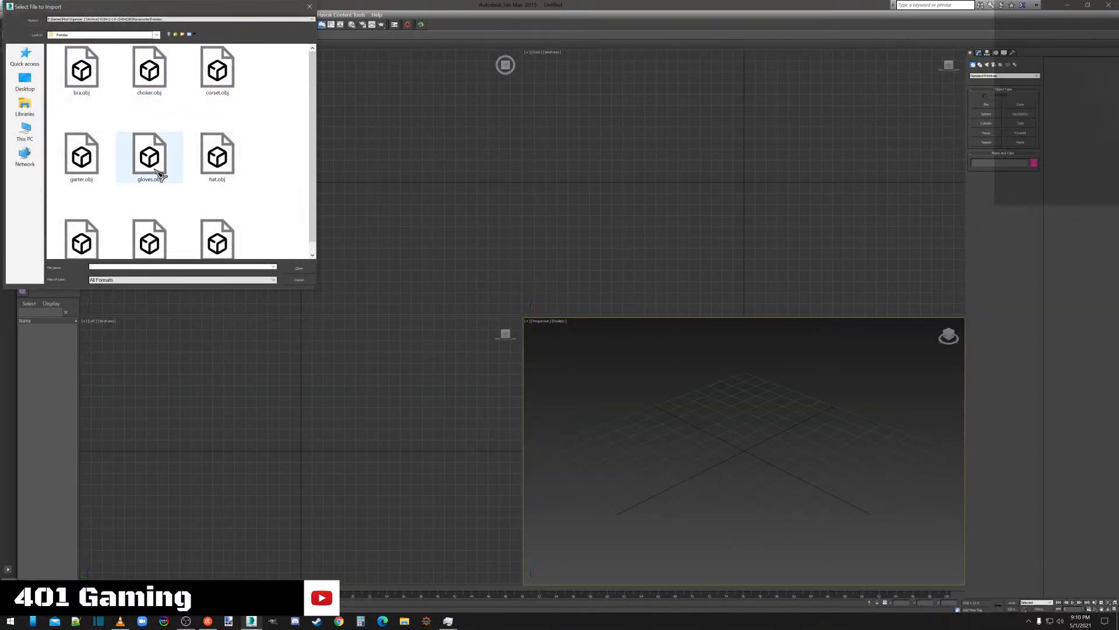
{"action": "left_click", "coordinate": [490, 460]}
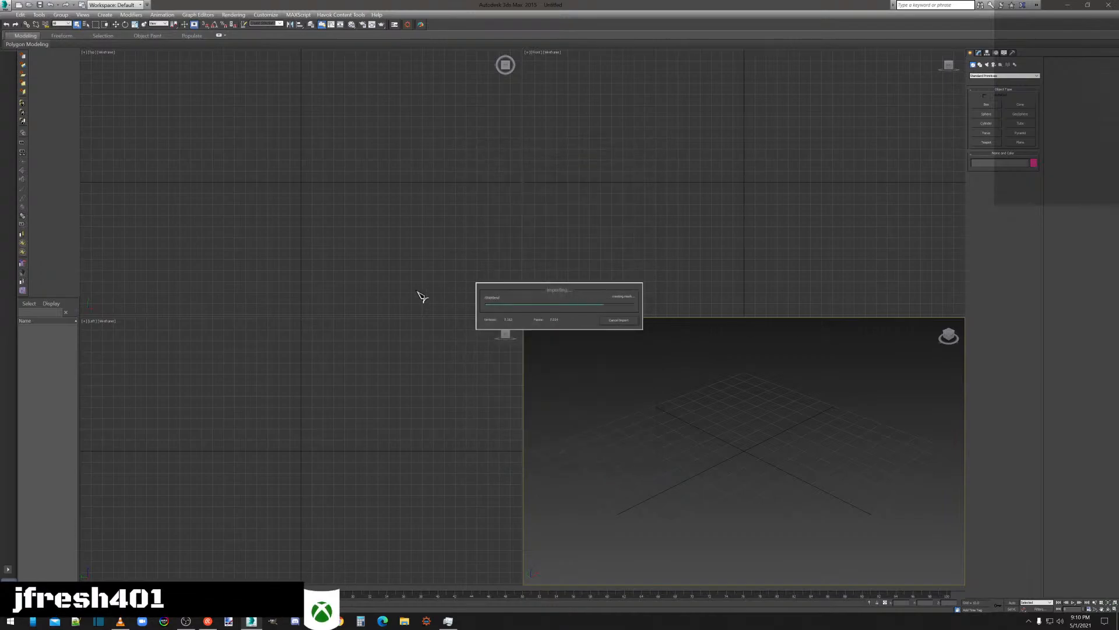
{"action": "key", "text": "alt+w"}
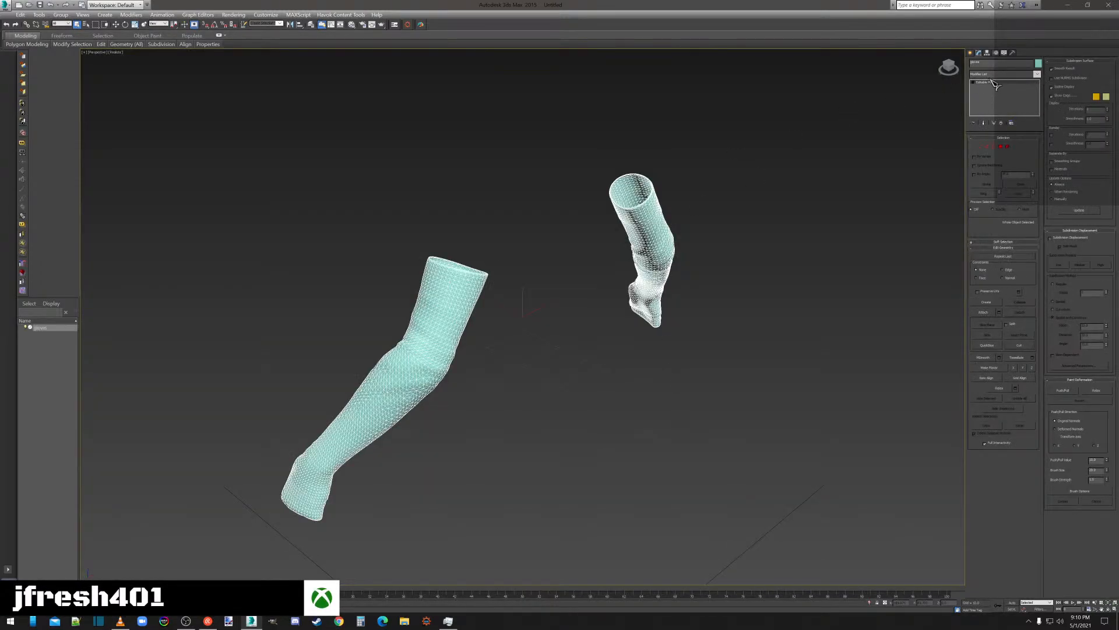
Select all vertices of the reimported gloves and preview the Weld Vertices settings.
{"action": "left_click", "coordinate": [1001, 146]}
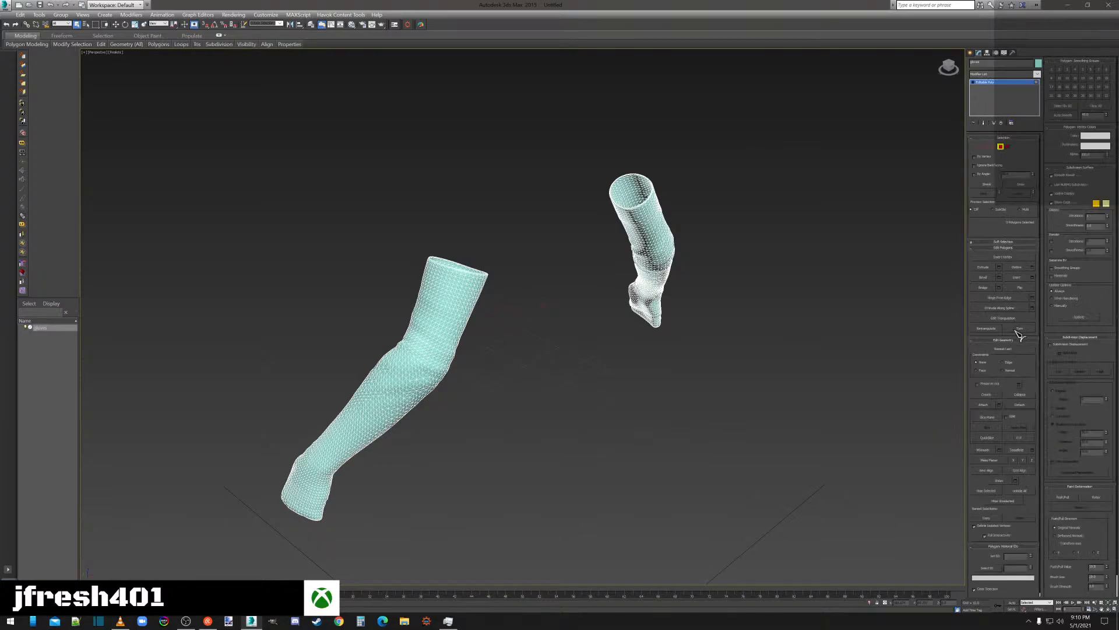
{"action": "left_click", "coordinate": [980, 148]}
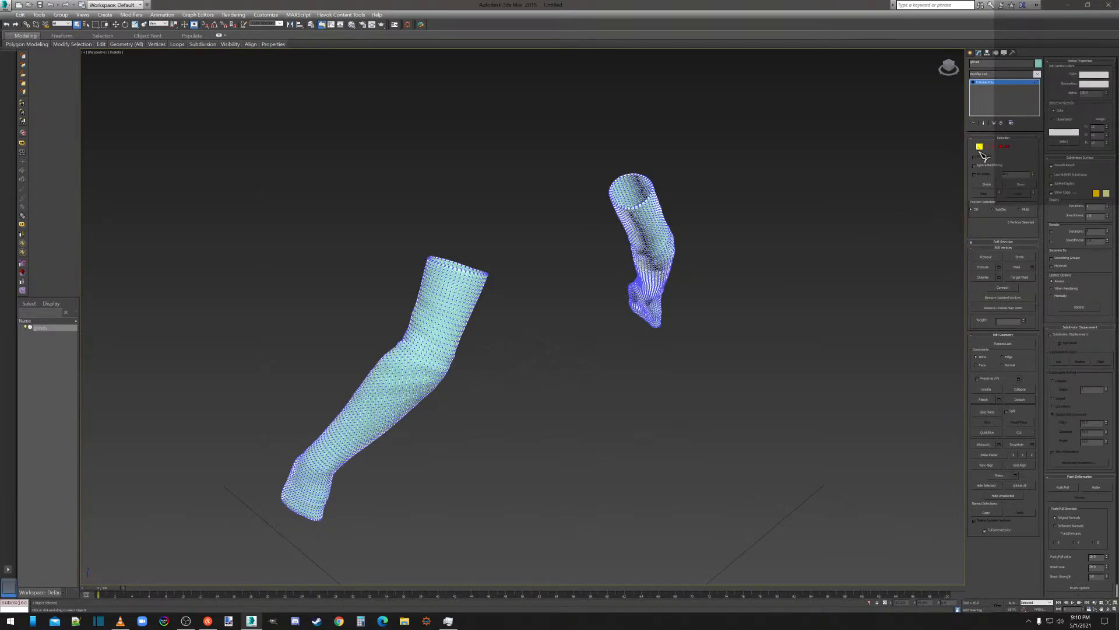
{"action": "key", "text": "ctrl+a"}
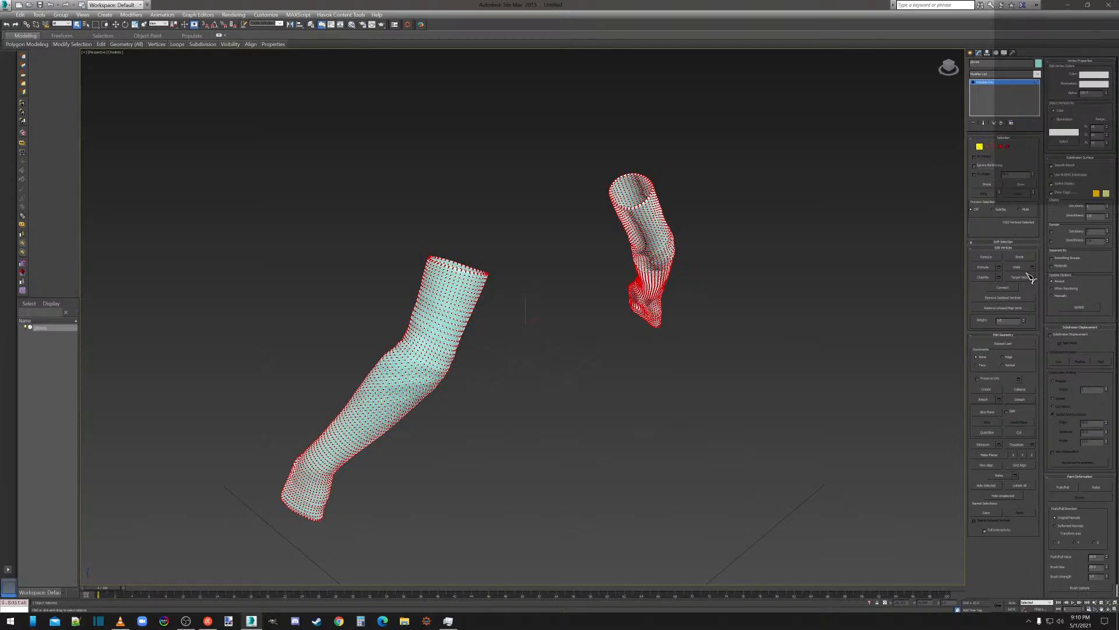
{"action": "left_click", "coordinate": [1032, 268]}
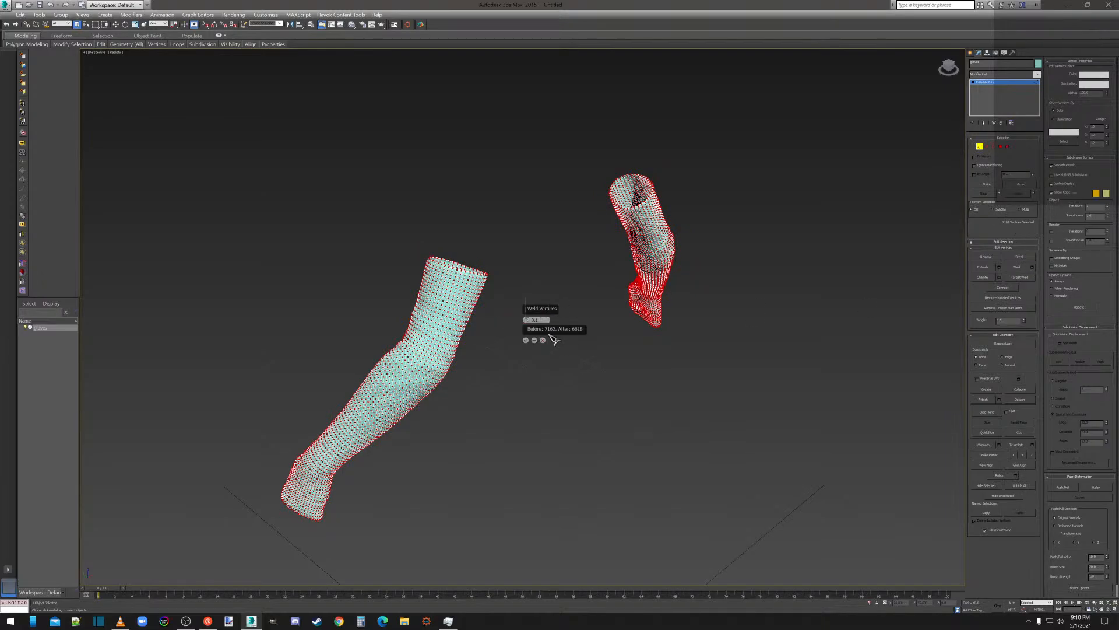
{"action": "key", "text": "Return"}
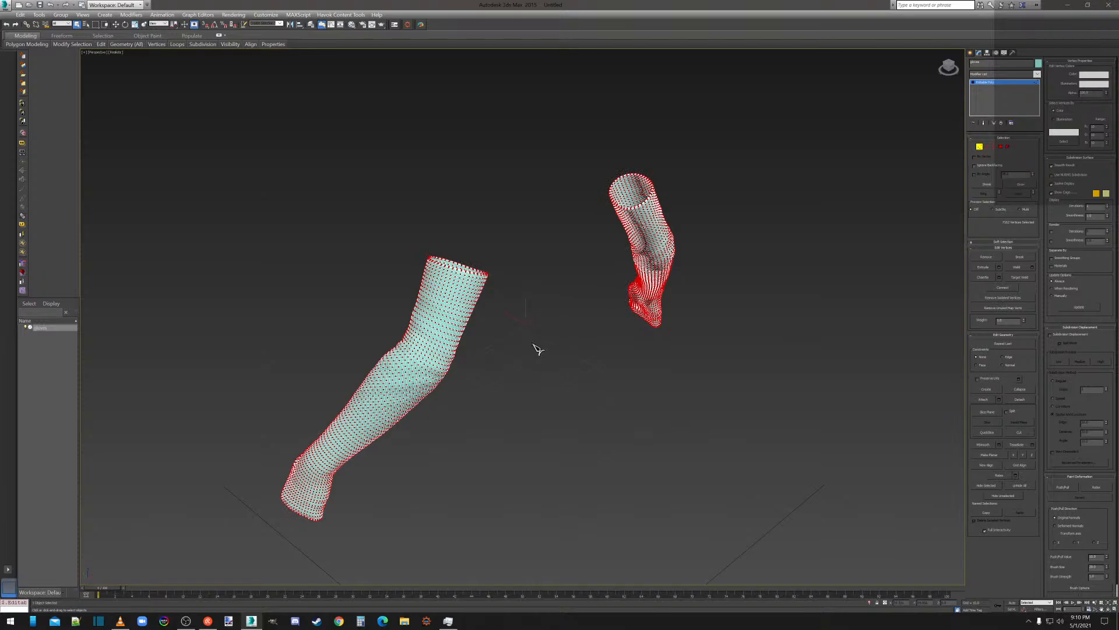
Look through the ProgramData folder on the Windows (C:) drive in File Explorer, then close the window.
{"action": "left_click", "coordinate": [404, 621]}
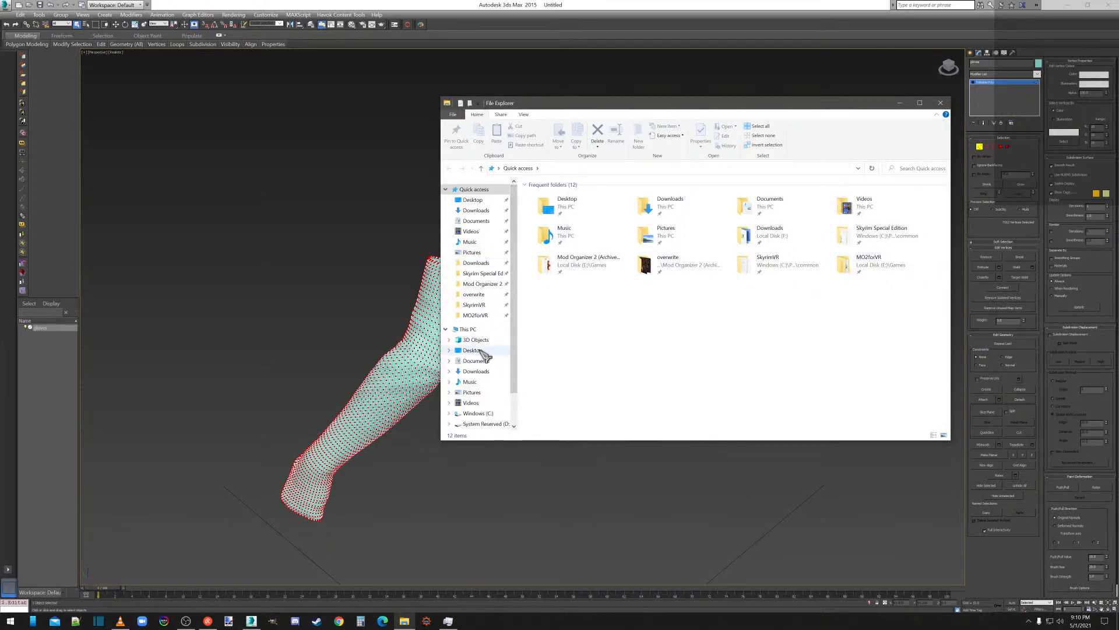
{"action": "left_click", "coordinate": [488, 413]}
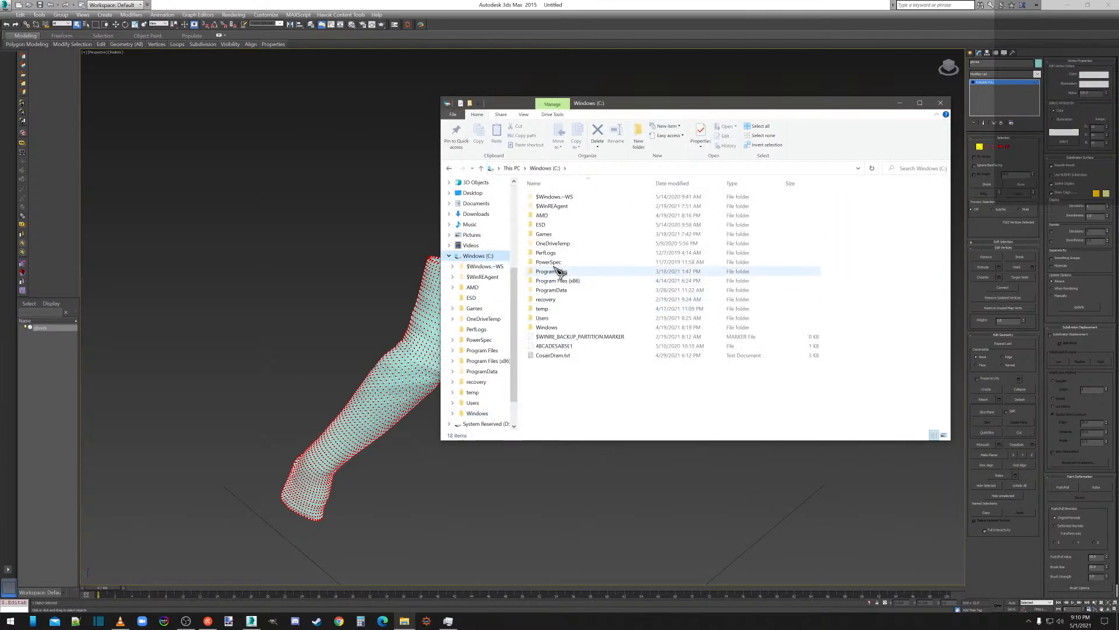
{"action": "double_click", "coordinate": [548, 290]}
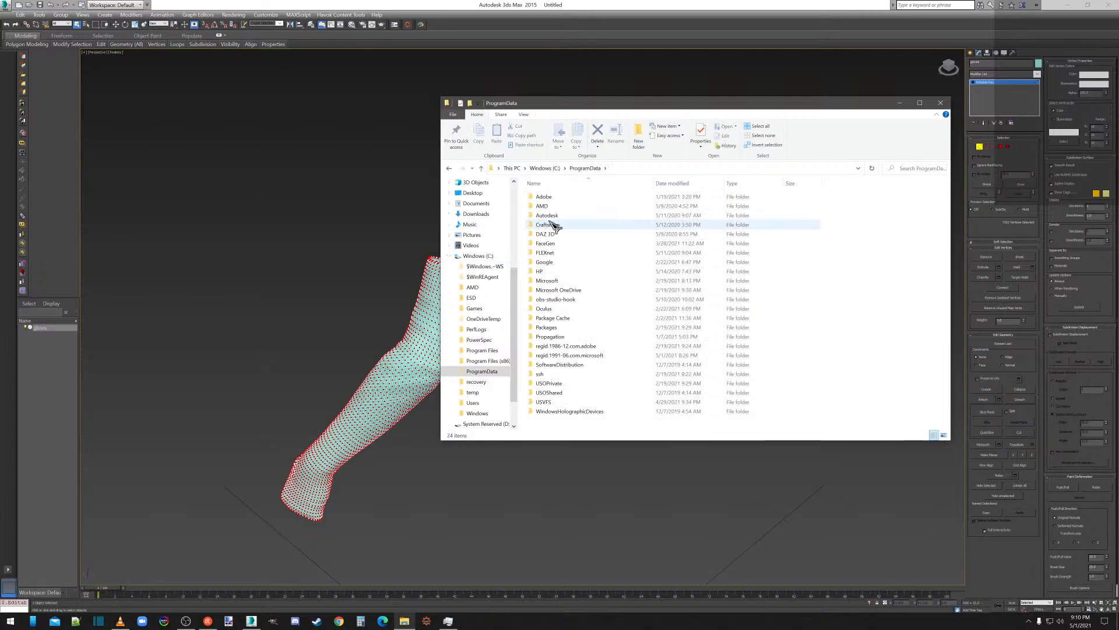
{"action": "left_click", "coordinate": [941, 103]}
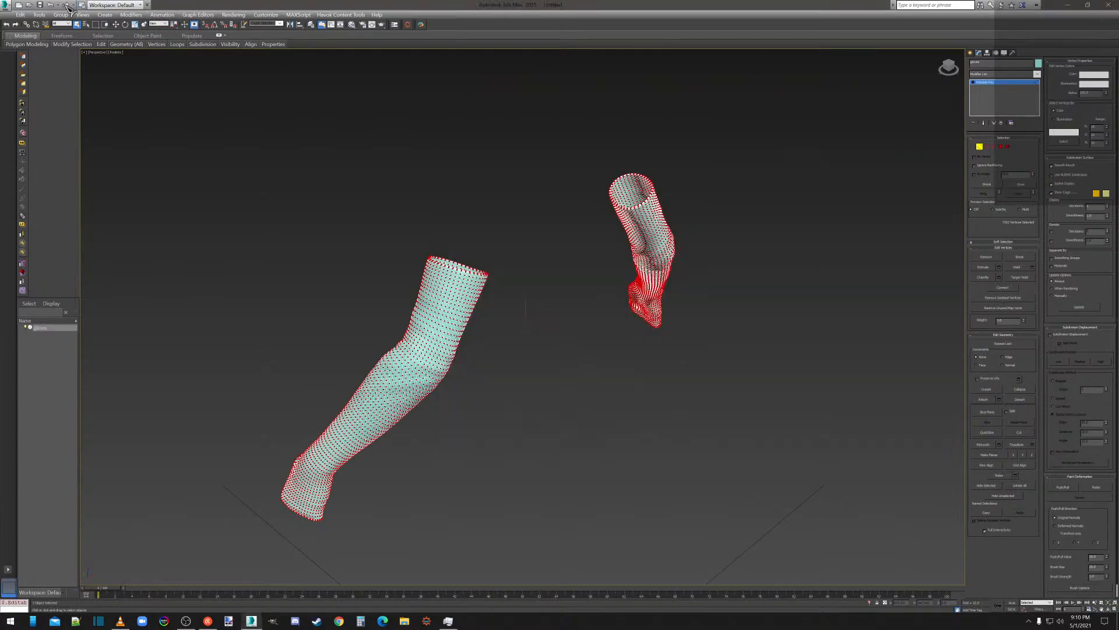
Reset the 3ds Max scene, discarding the unsaved changes to the gloves.
{"action": "left_click", "coordinate": [7, 6]}
{"action": "left_click", "coordinate": [22, 48]}
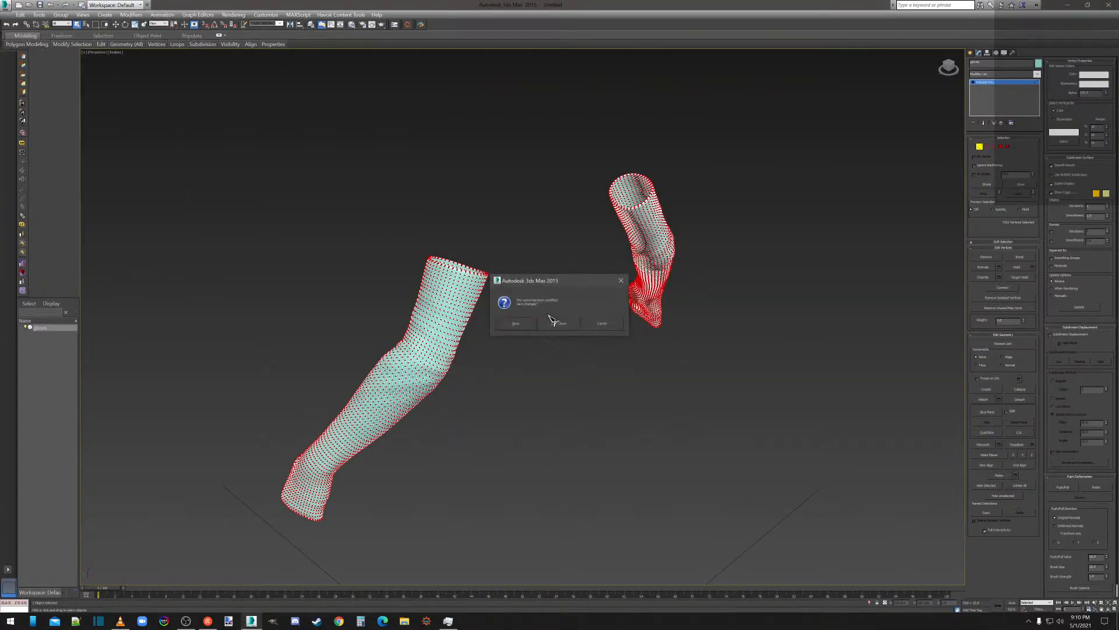
{"action": "left_click", "coordinate": [562, 325]}
{"action": "left_click", "coordinate": [535, 325]}
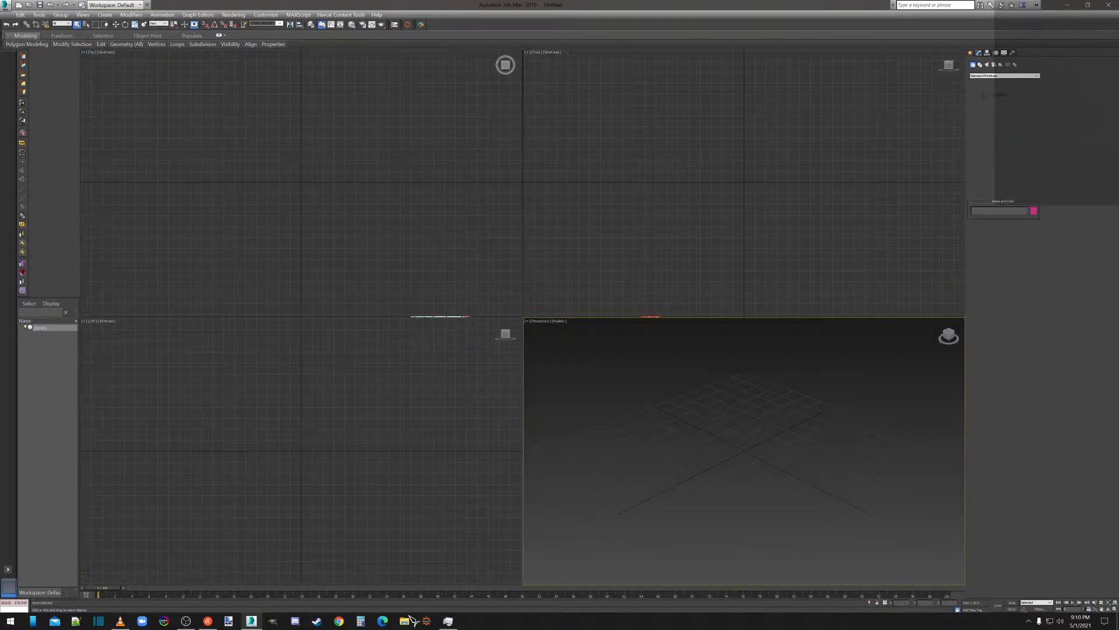
Run uninstall.ms from the Desktop's DAZ 3DS helper folder in 3ds Max and acknowledge the script's message.
{"action": "key", "text": "super+e"}
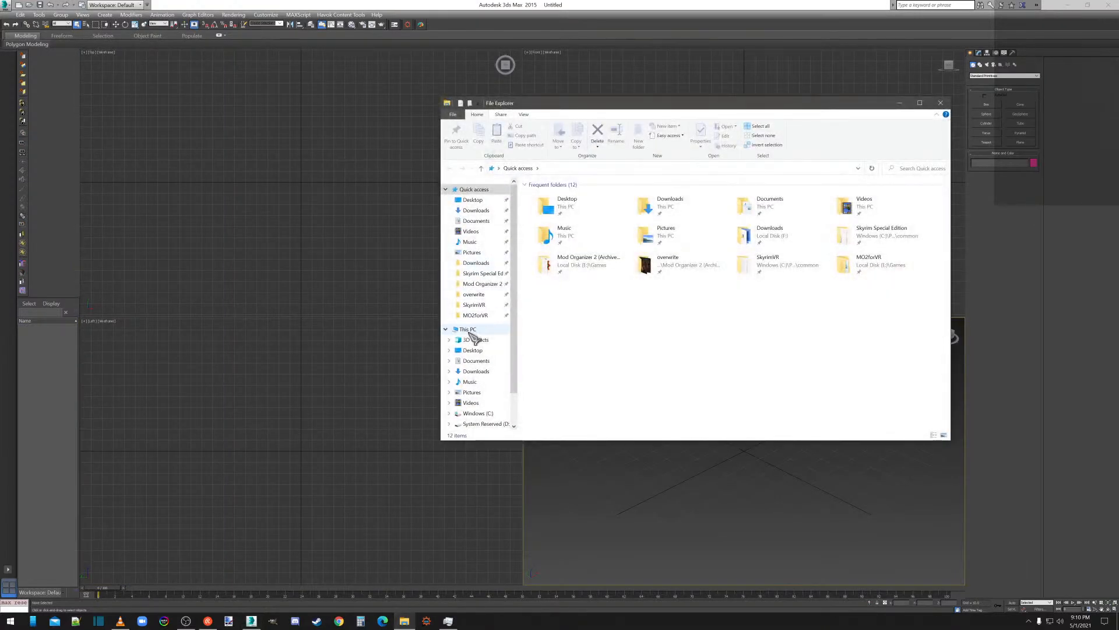
{"action": "left_click", "coordinate": [472, 349]}
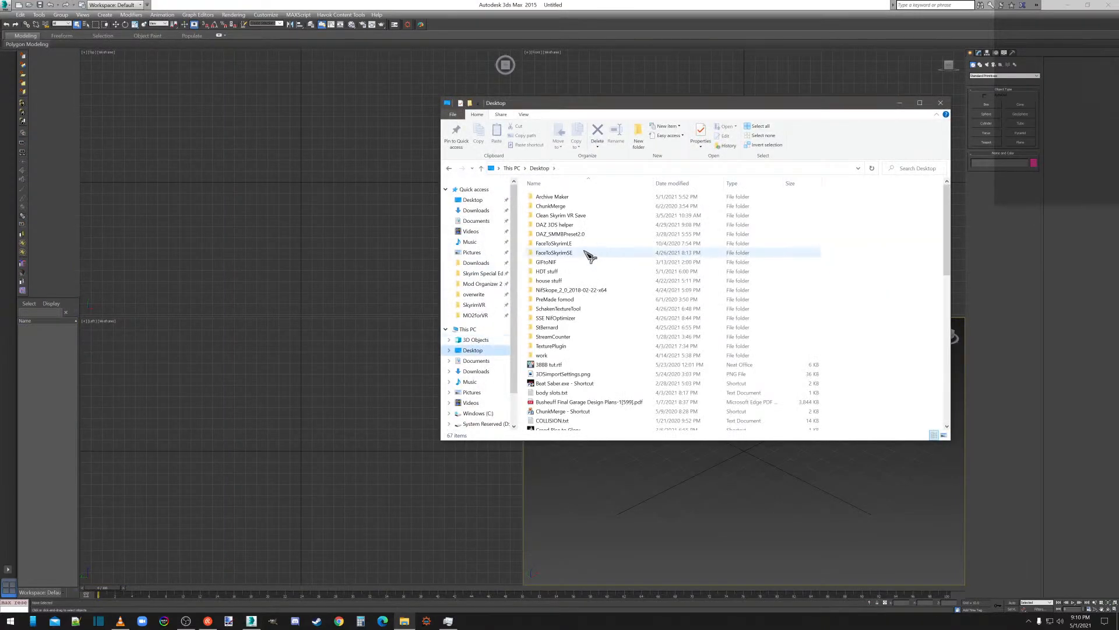
{"action": "double_click", "coordinate": [556, 224]}
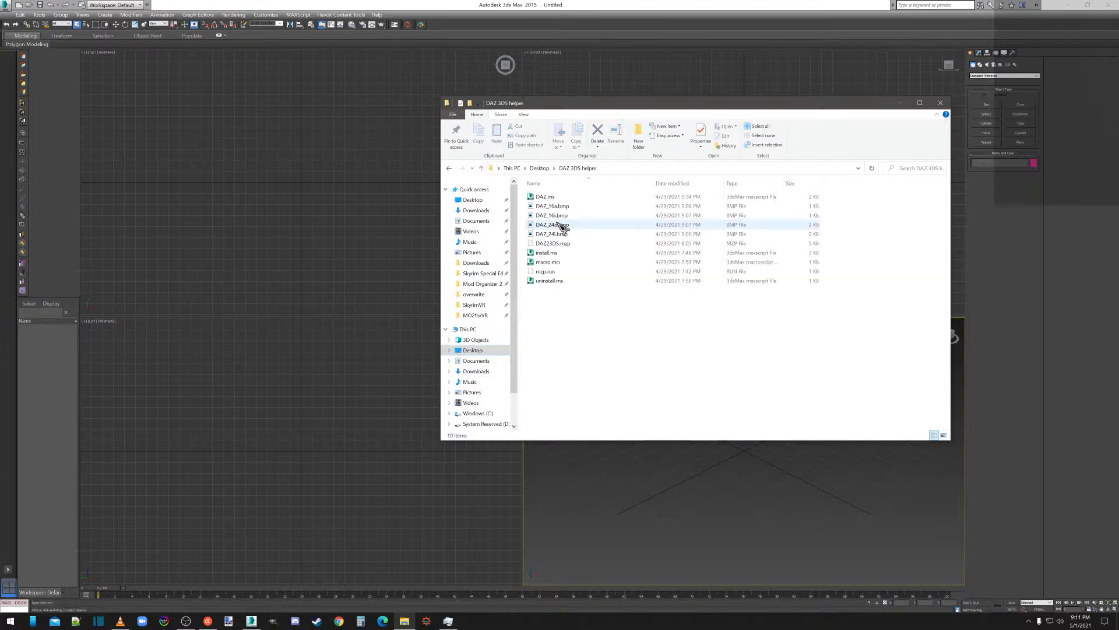
{"action": "left_click", "coordinate": [556, 282]}
{"action": "left_click_drag", "start_coordinate": [636, 108], "coordinate": [598, 327]}
{"action": "left_click", "coordinate": [534, 285]}
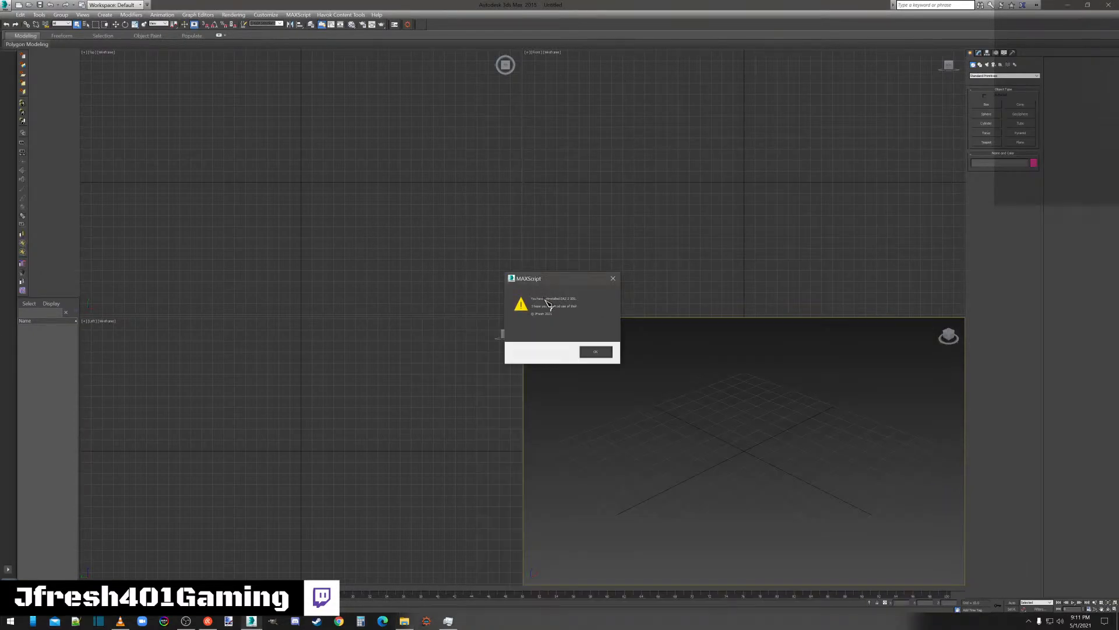
{"action": "left_click", "coordinate": [602, 353]}
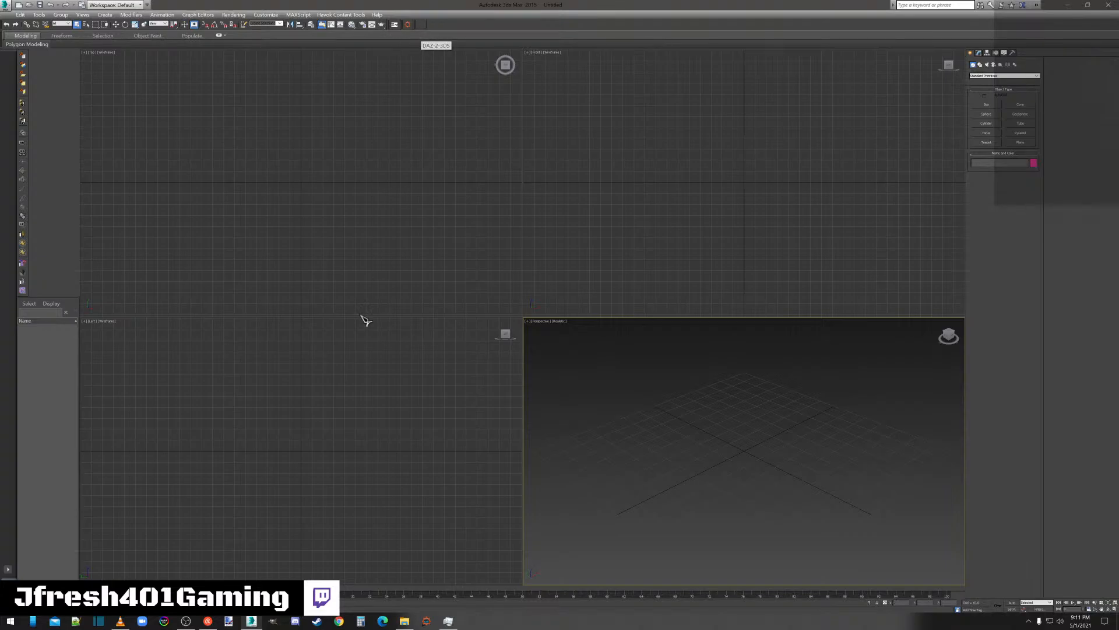
Run install.ms from the DAZ 3DS helper folder in 3ds Max and acknowledge the installer's messages.
{"action": "left_click", "coordinate": [406, 621]}
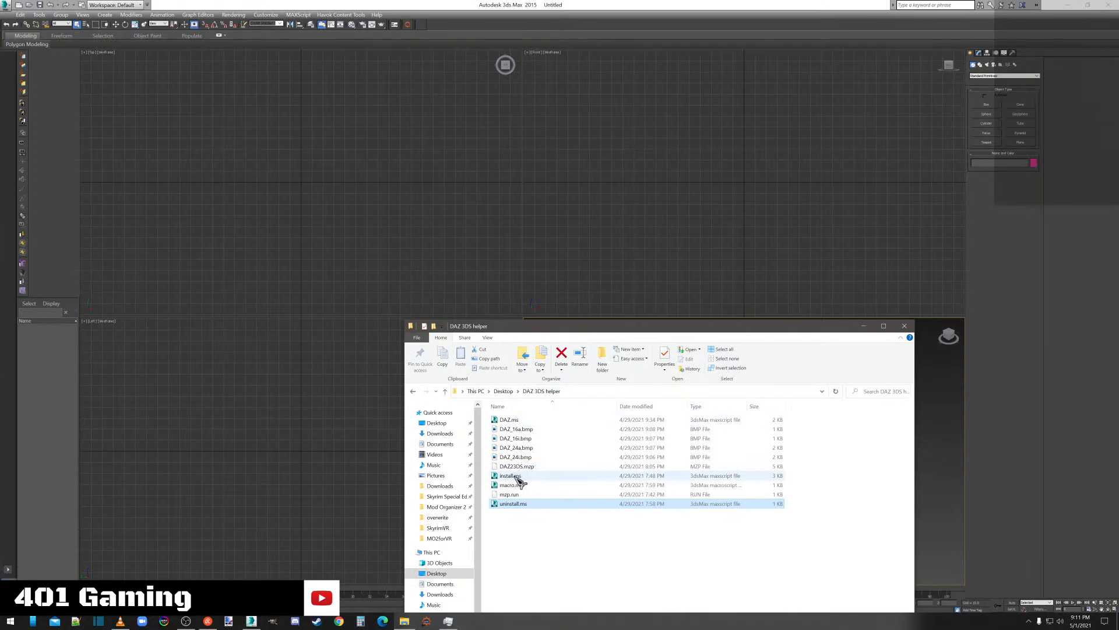
{"action": "left_click_drag", "start_coordinate": [517, 479], "coordinate": [512, 238]}
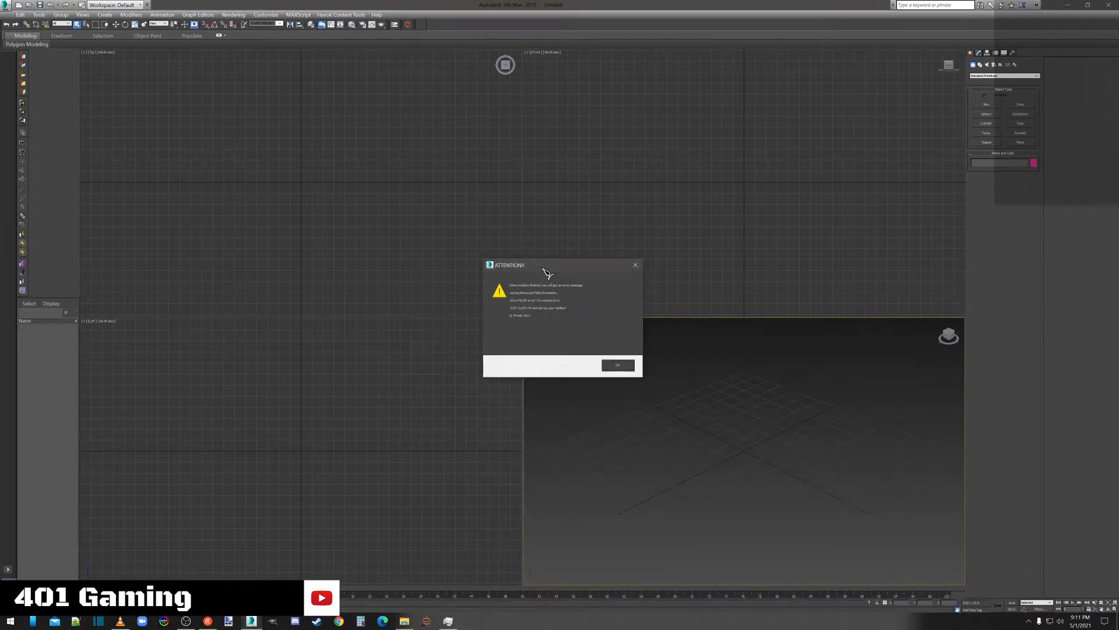
{"action": "left_click", "coordinate": [626, 366]}
{"action": "left_click", "coordinate": [617, 344]}
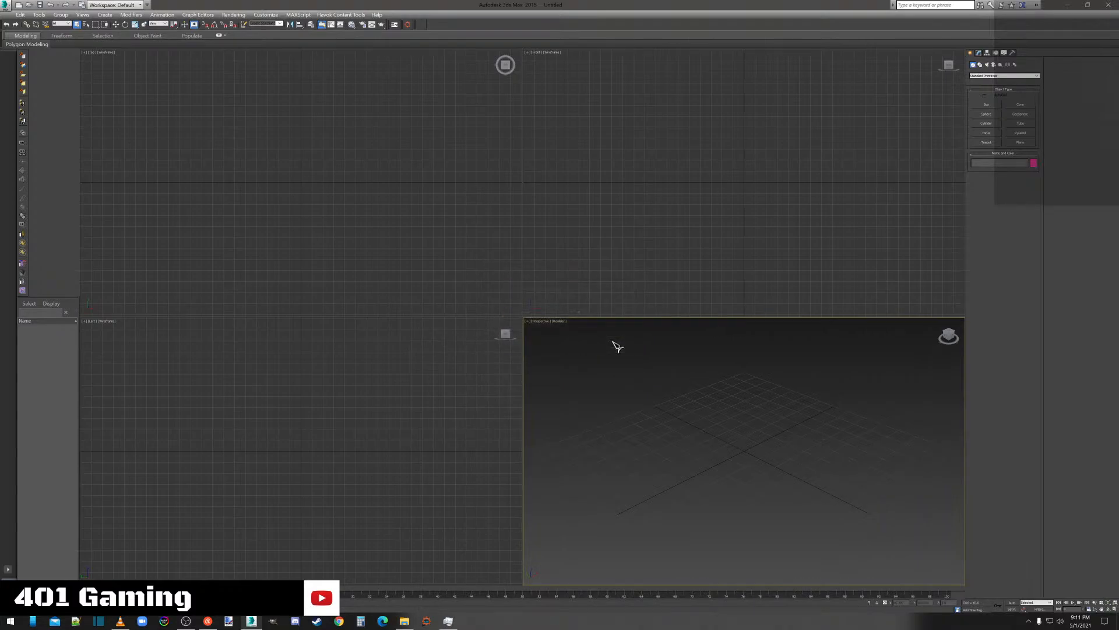
Customize the main toolbar by adding the action from the DAZ category as a button.
{"action": "right_click", "coordinate": [422, 24]}
{"action": "left_click", "coordinate": [445, 61]}
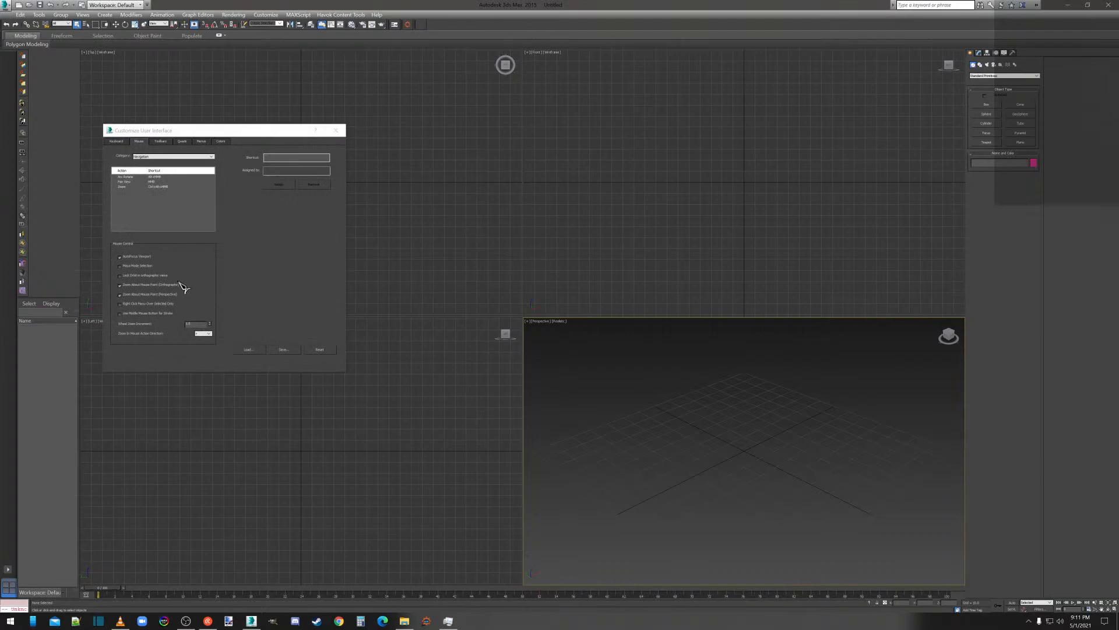
{"action": "left_click", "coordinate": [162, 141]}
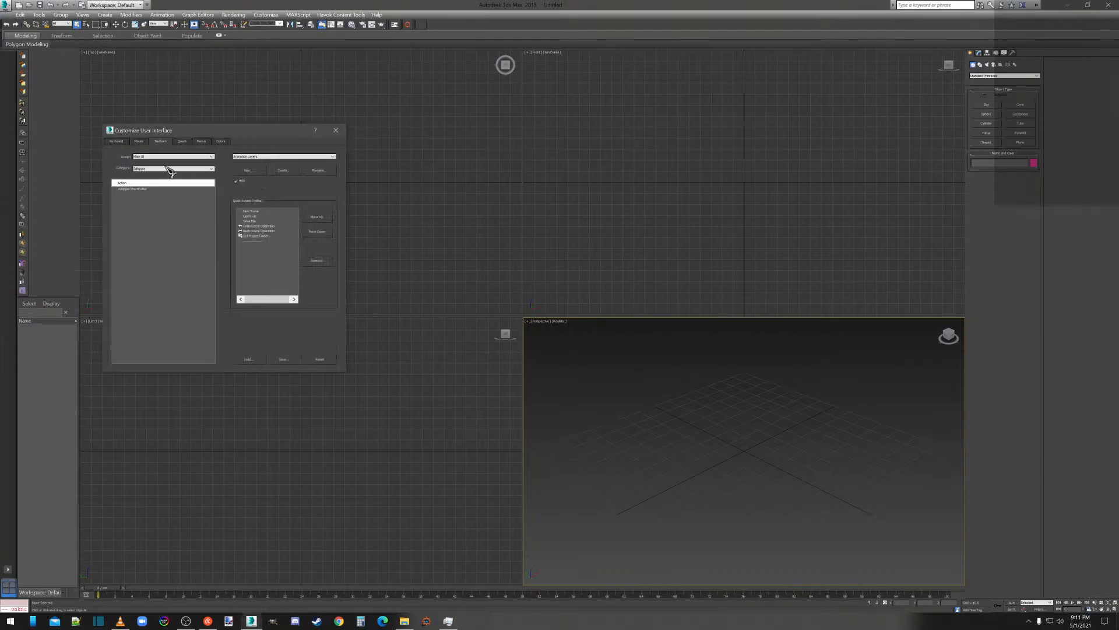
{"action": "left_click", "coordinate": [170, 169]}
{"action": "scroll", "coordinate": [151, 268], "scroll_direction": "down", "scroll_amount": 1}
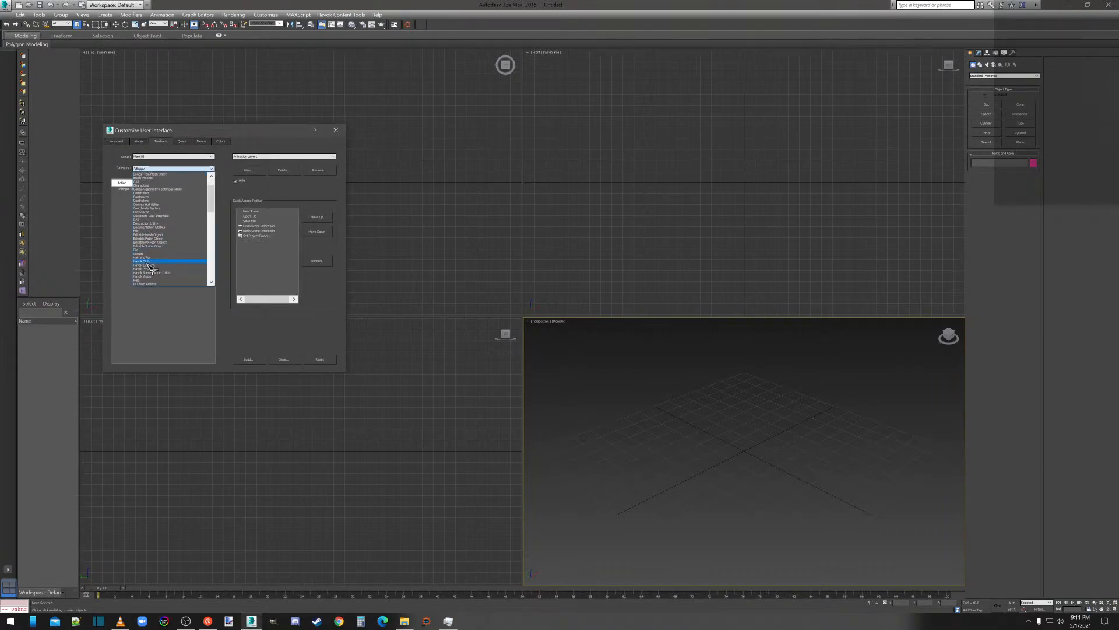
{"action": "scroll", "coordinate": [151, 267], "scroll_direction": "up", "scroll_amount": 2}
{"action": "left_click", "coordinate": [144, 246]}
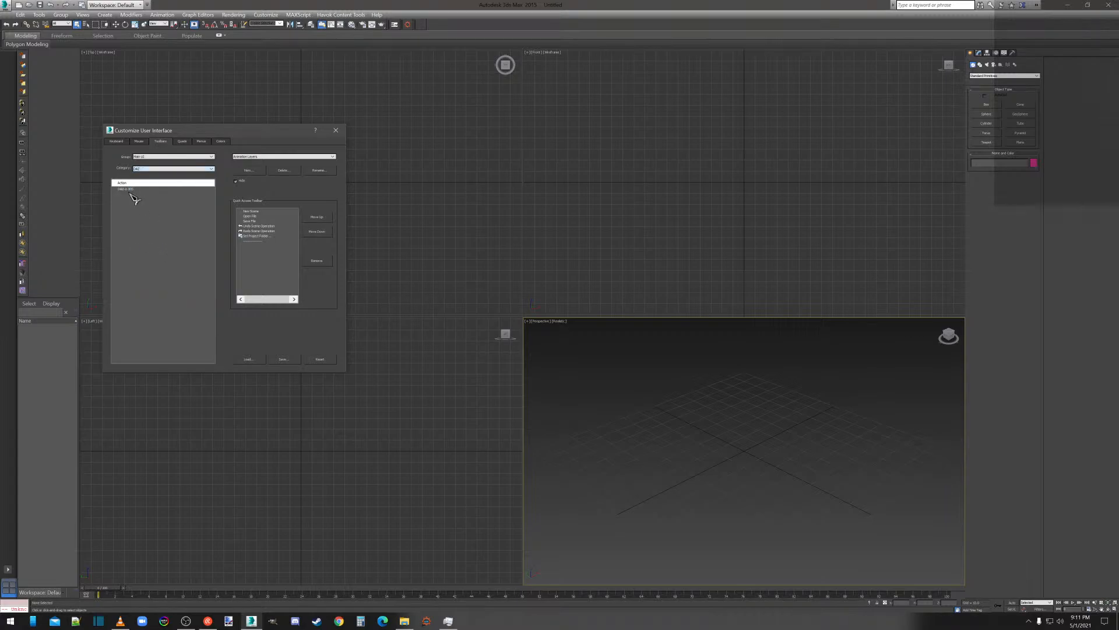
{"action": "left_click_drag", "start_coordinate": [129, 190], "coordinate": [424, 27]}
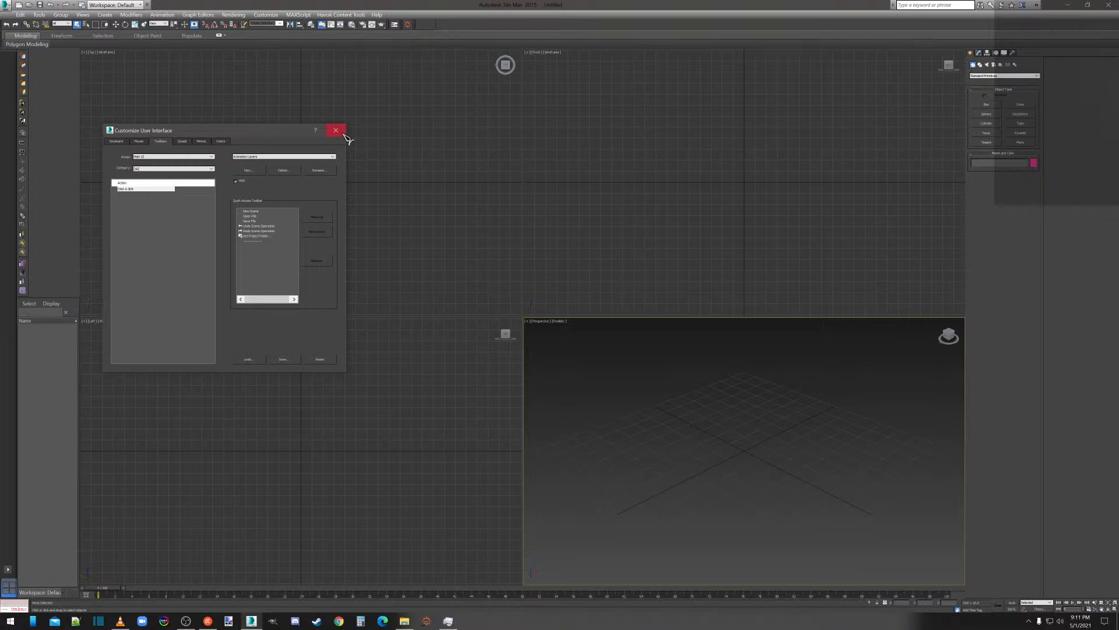
Delete the newly added DAZ button from the main toolbar and close the interface customization.
{"action": "right_click", "coordinate": [433, 27]}
{"action": "left_click", "coordinate": [458, 39]}
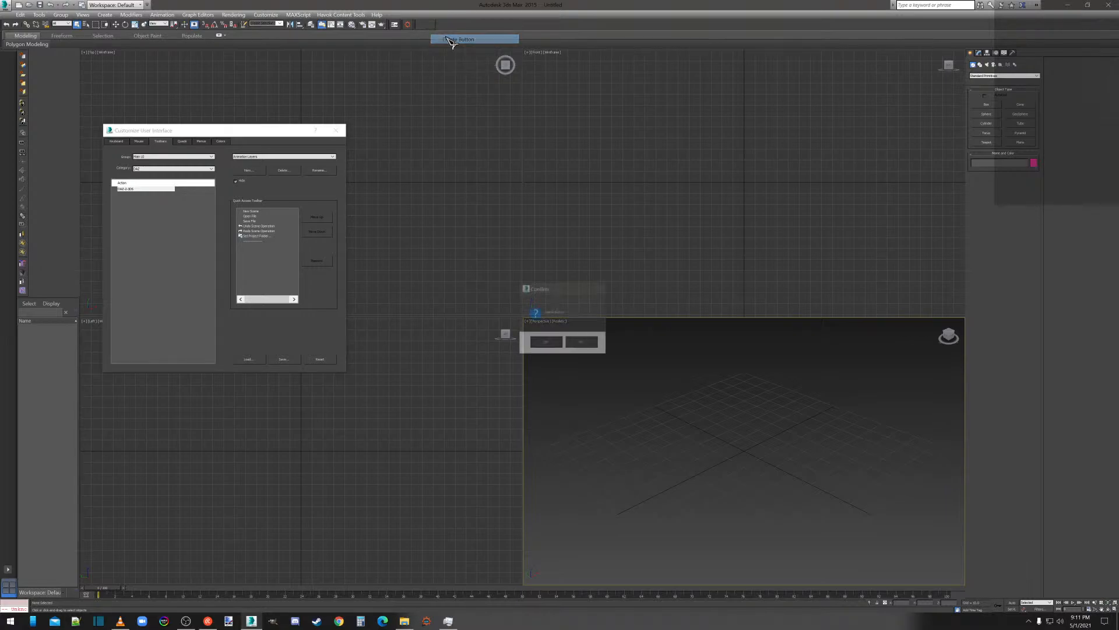
{"action": "left_click", "coordinate": [548, 344]}
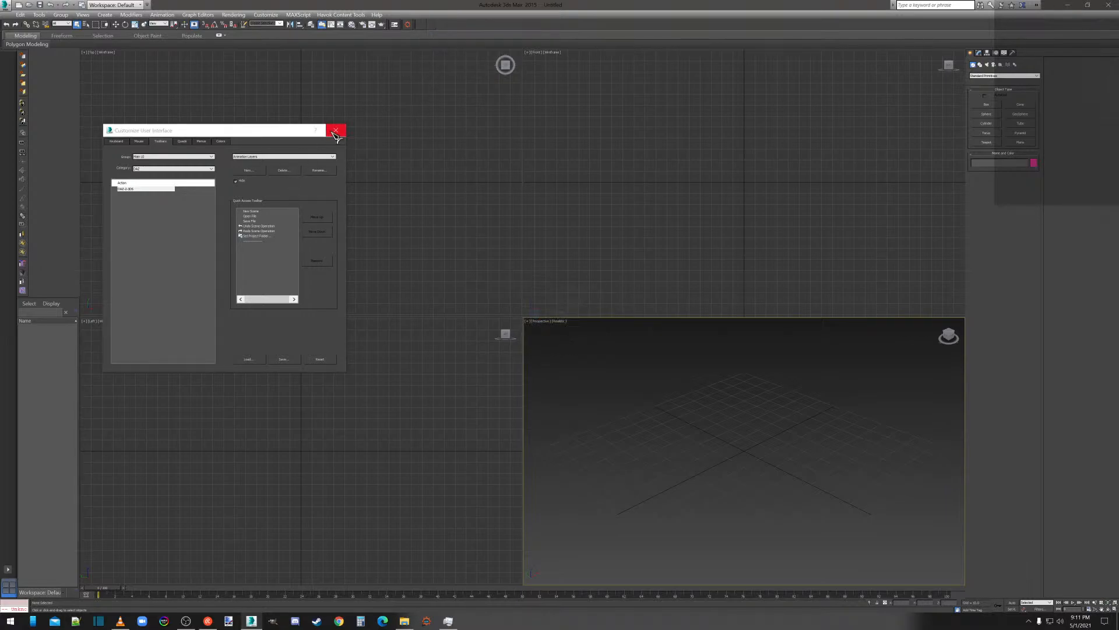
{"action": "left_click", "coordinate": [336, 130]}
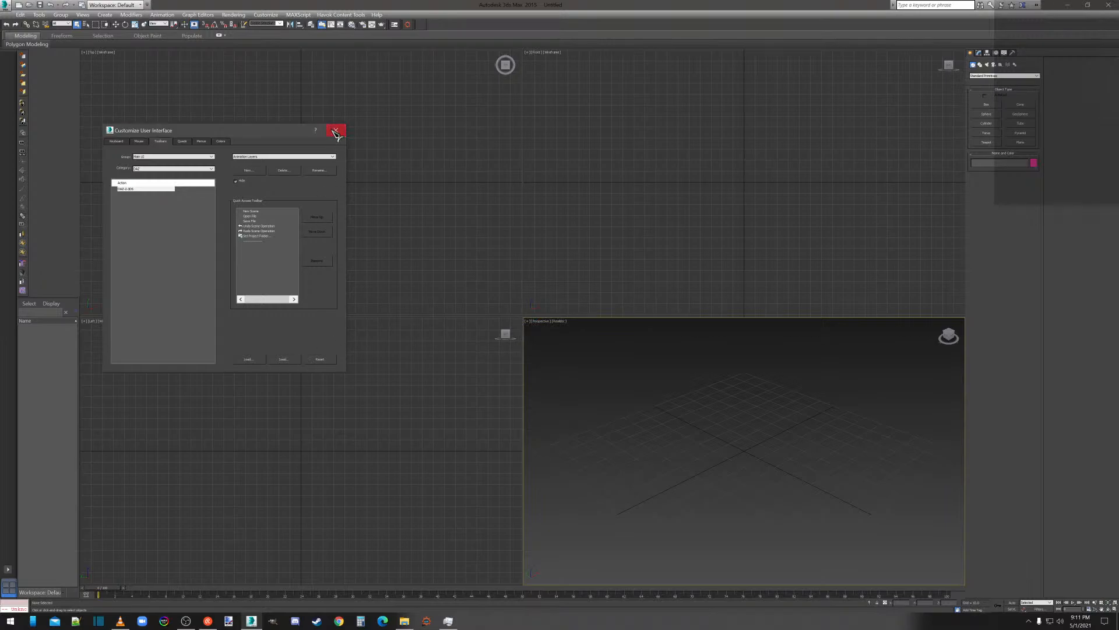
{"action": "left_click", "coordinate": [422, 27]}
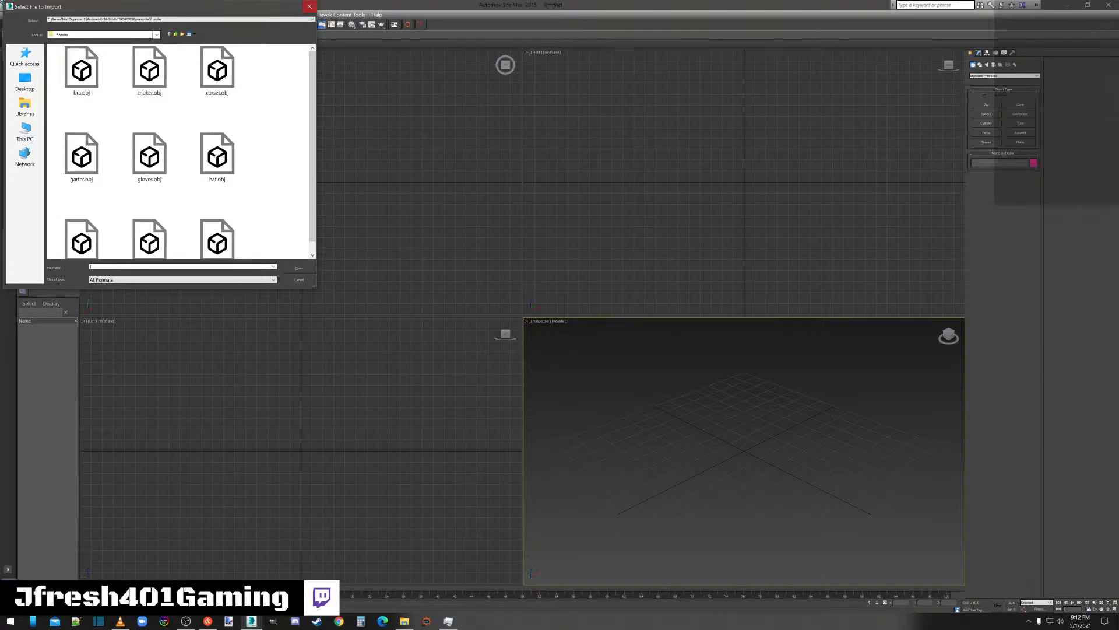
{"action": "left_click", "coordinate": [404, 621]}
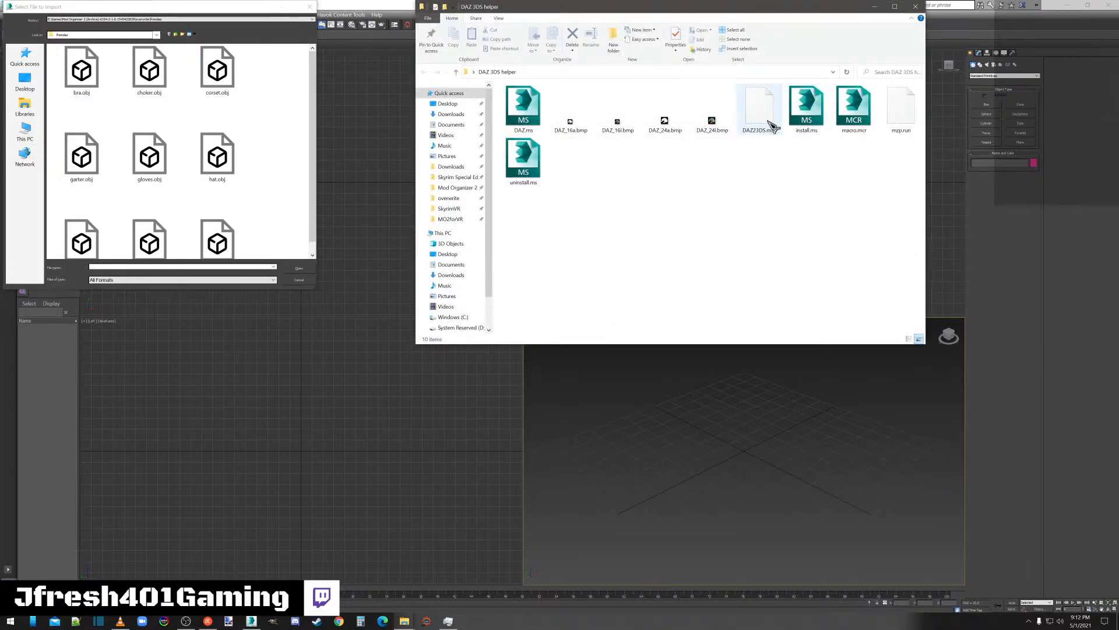
{"action": "left_click", "coordinate": [310, 7]}
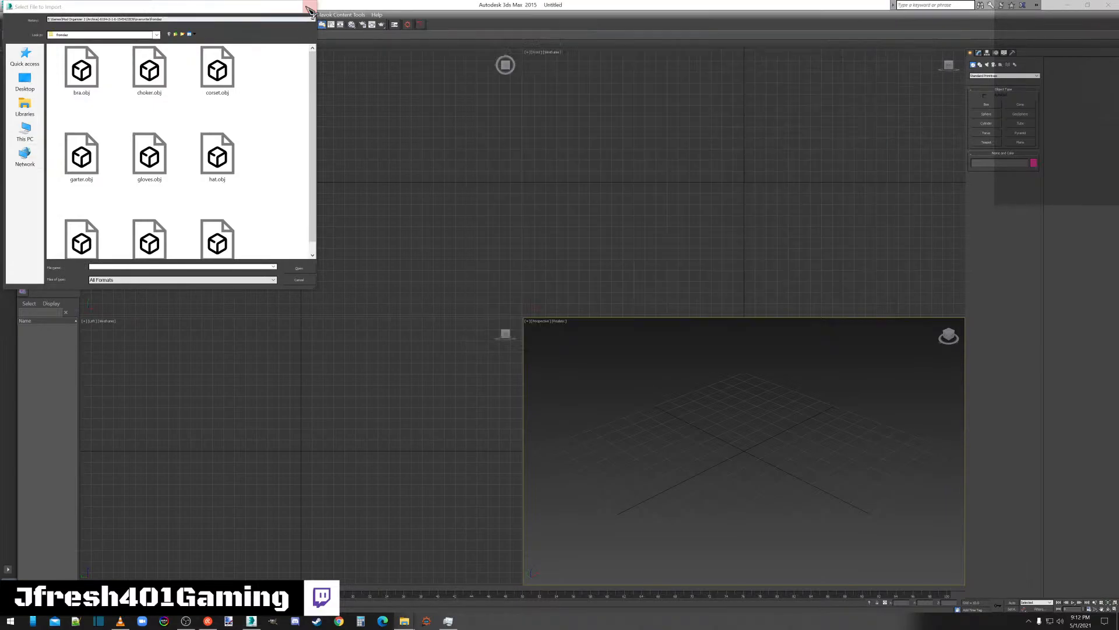
{"action": "left_click", "coordinate": [614, 341]}
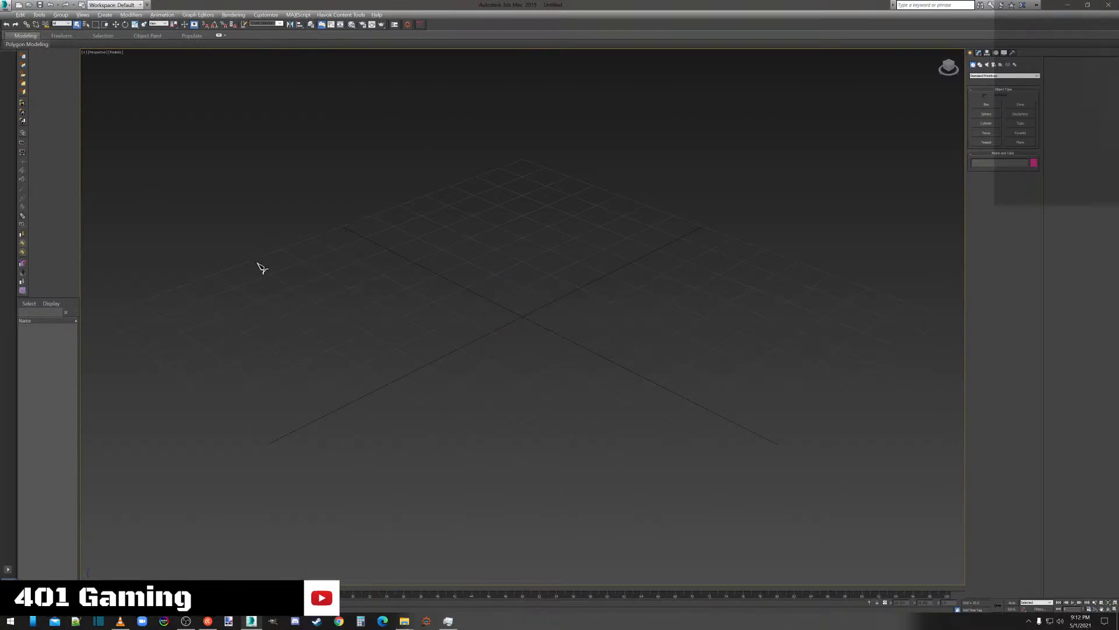
{"action": "key", "text": "alt+w"}
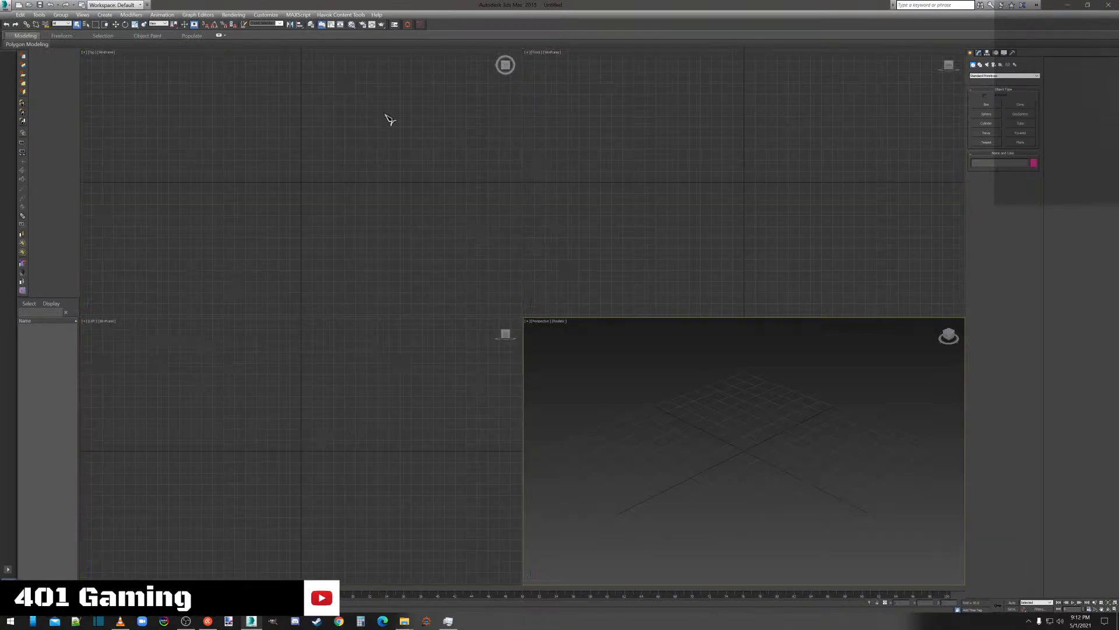
Run the DAZ helper to import gloves.obj and display the gloves' Editable Poly parameters.
{"action": "left_click", "coordinate": [421, 25]}
{"action": "double_click", "coordinate": [168, 172]}
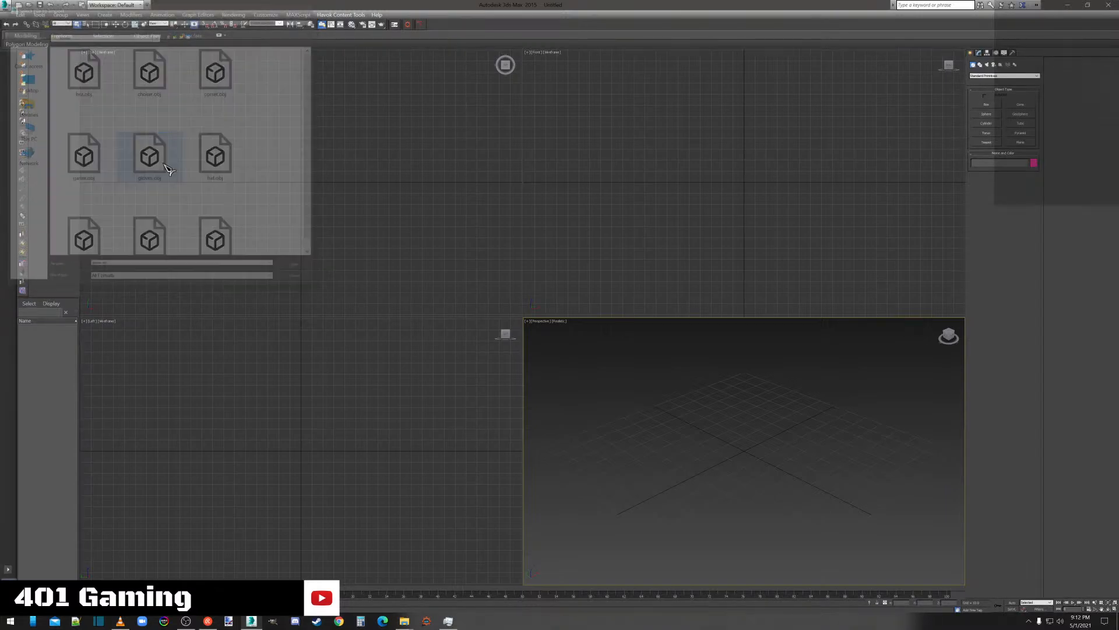
{"action": "left_click", "coordinate": [488, 460]}
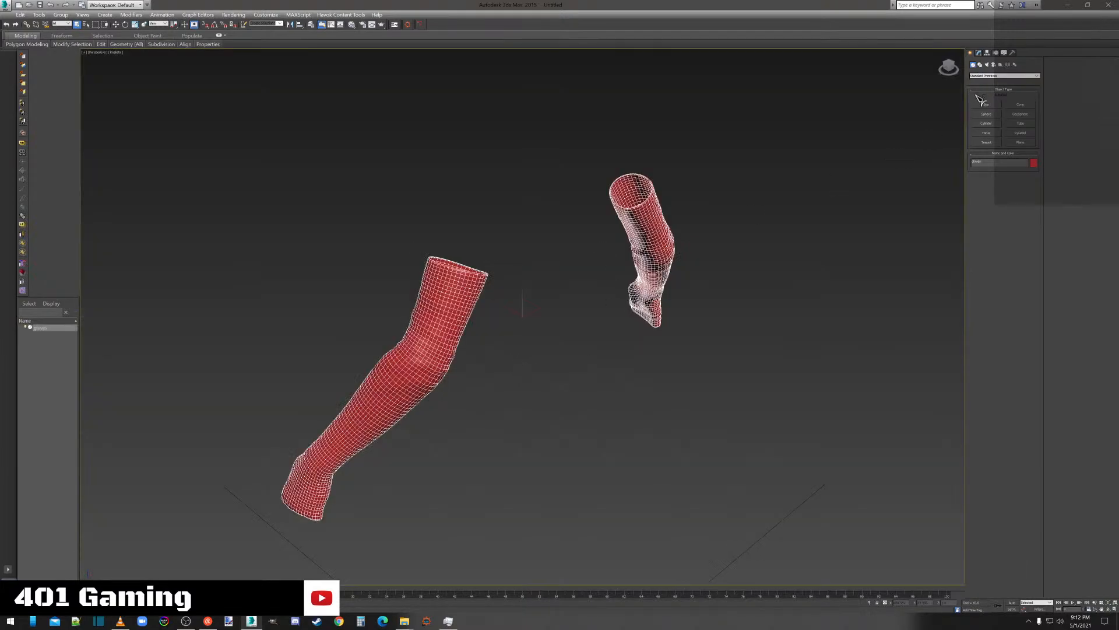
{"action": "left_click", "coordinate": [981, 53]}
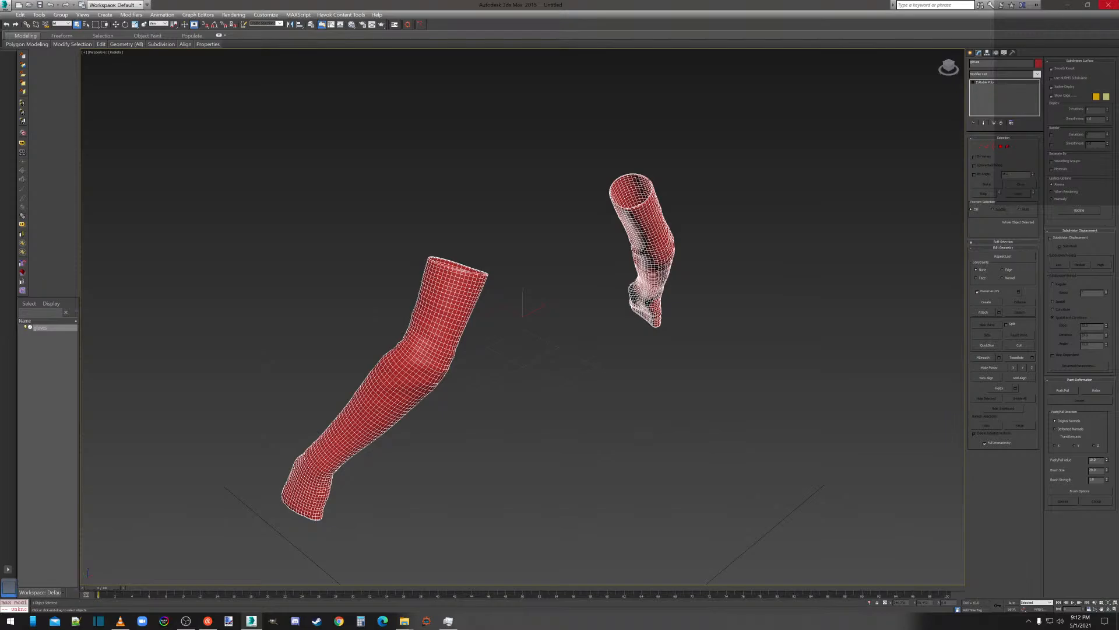
Close 3ds Max without saving the gloves scene.
{"action": "left_click", "coordinate": [1108, 5]}
{"action": "left_click", "coordinate": [575, 325]}
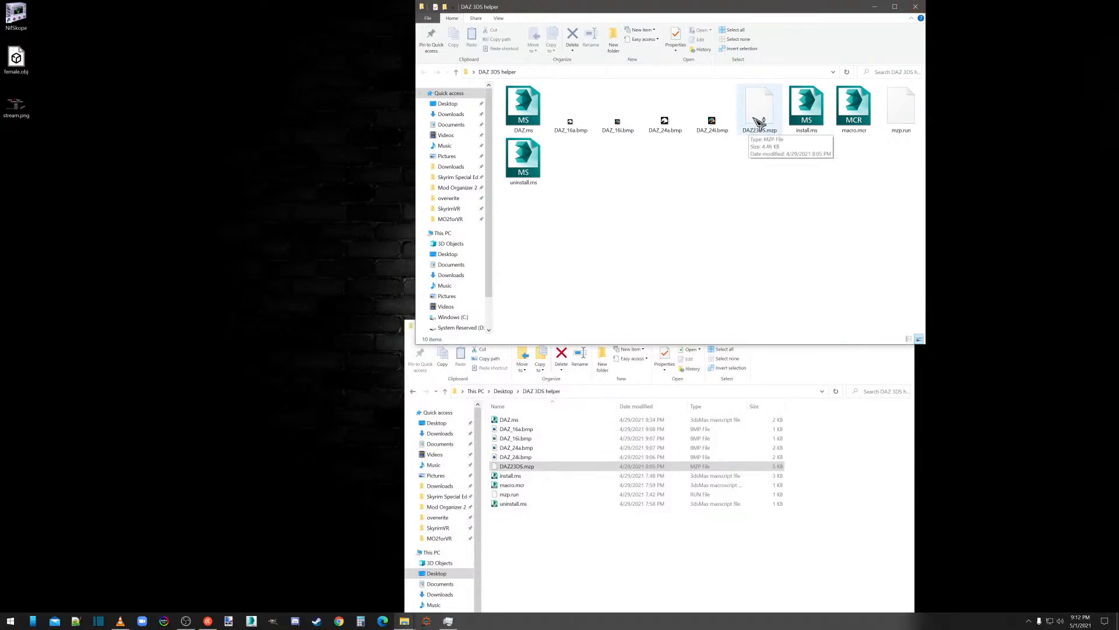
Review the code of install.ms from the DAZ 3DS helper folder in Notepad++, and close the editor.
{"action": "right_click", "coordinate": [815, 113]}
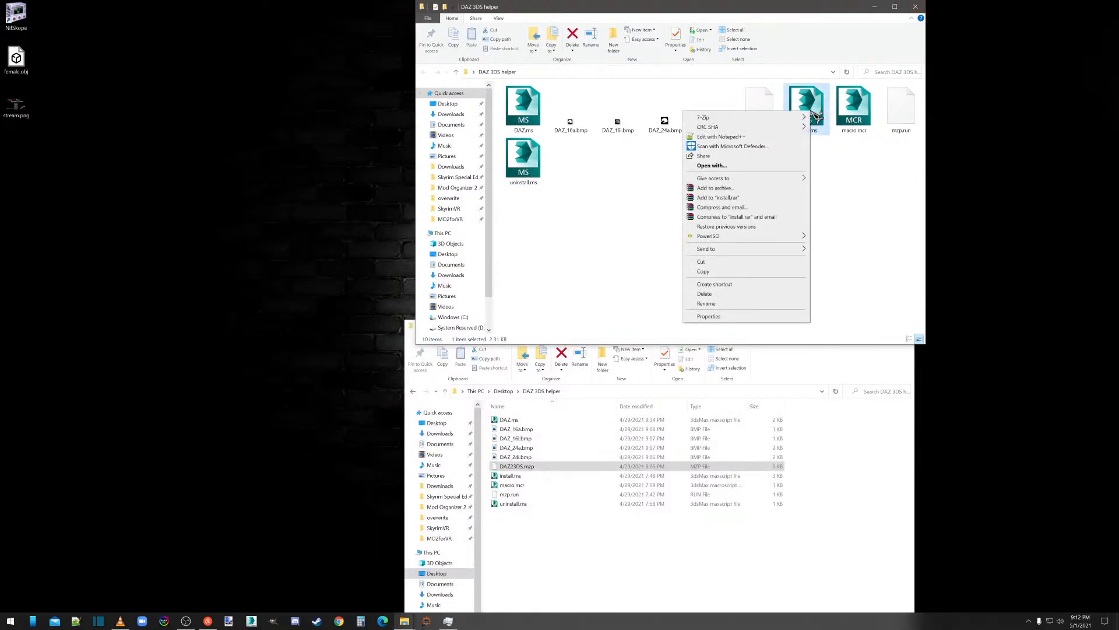
{"action": "left_click", "coordinate": [738, 138]}
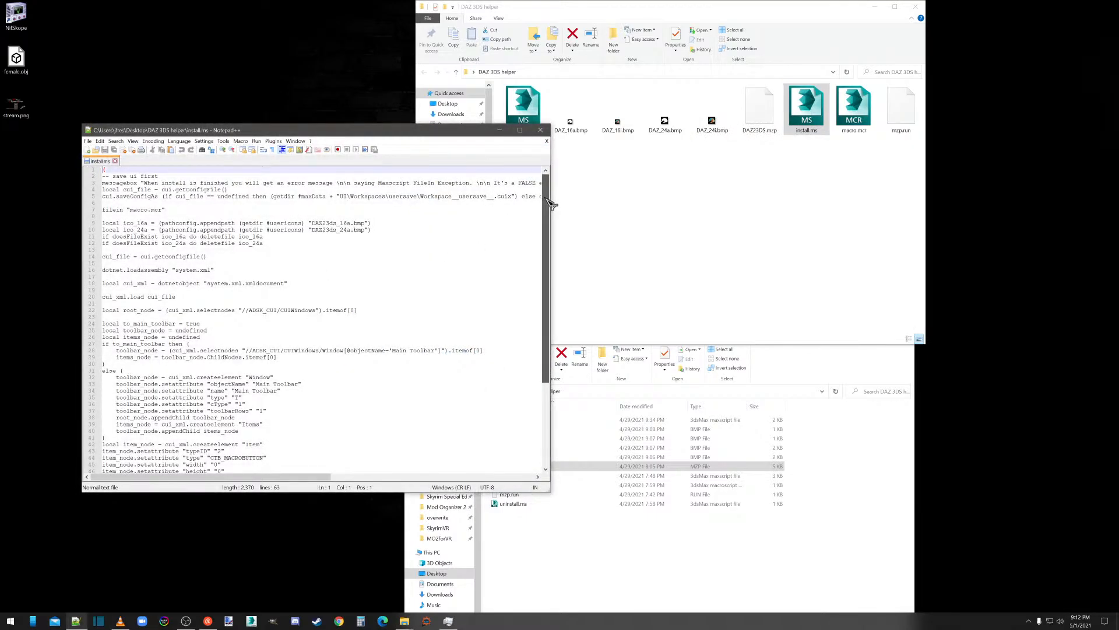
{"action": "scroll", "coordinate": [546, 210], "scroll_direction": "down", "scroll_amount": 6}
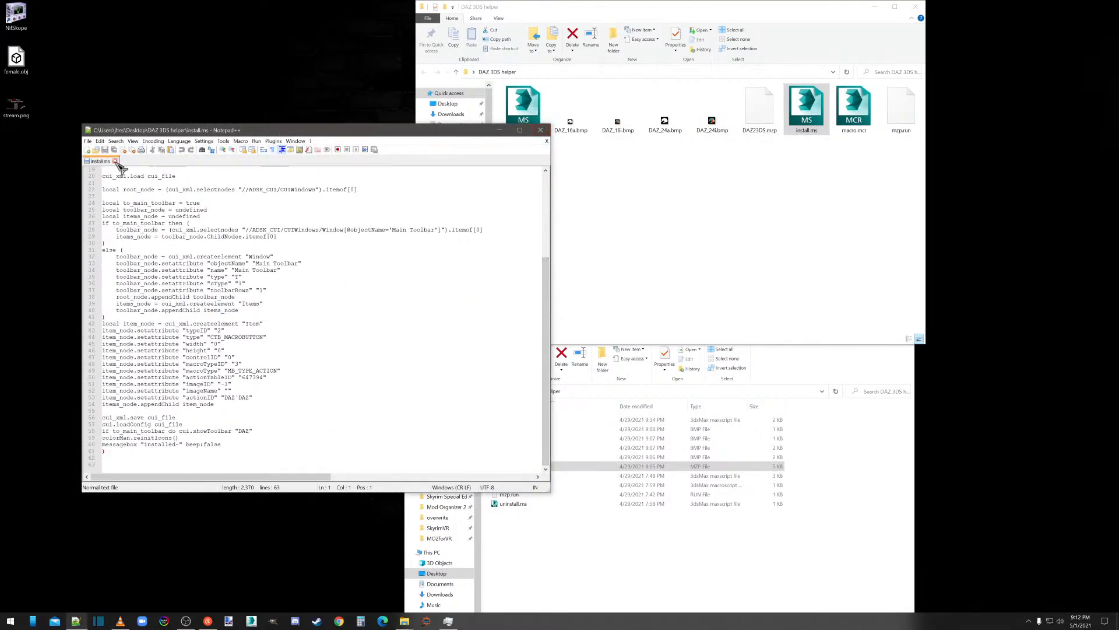
{"action": "left_click", "coordinate": [115, 161]}
{"action": "left_click", "coordinate": [541, 129]}
Review the commands in DAZ.ms in Notepad++, and close the file and the editor.
{"action": "left_click", "coordinate": [535, 116]}
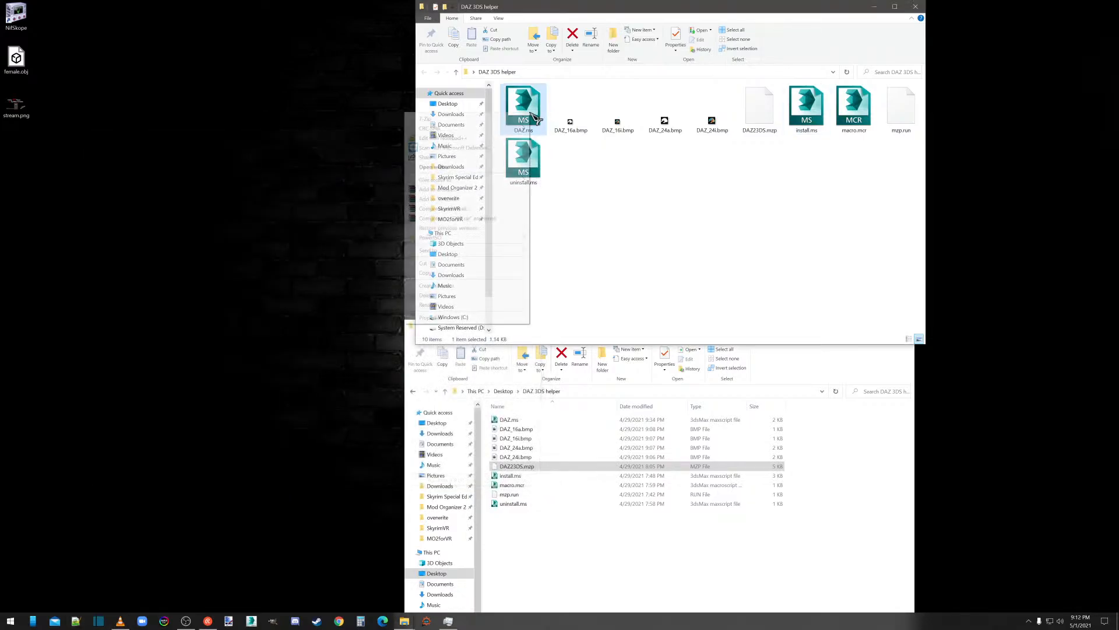
{"action": "left_click", "coordinate": [444, 138]}
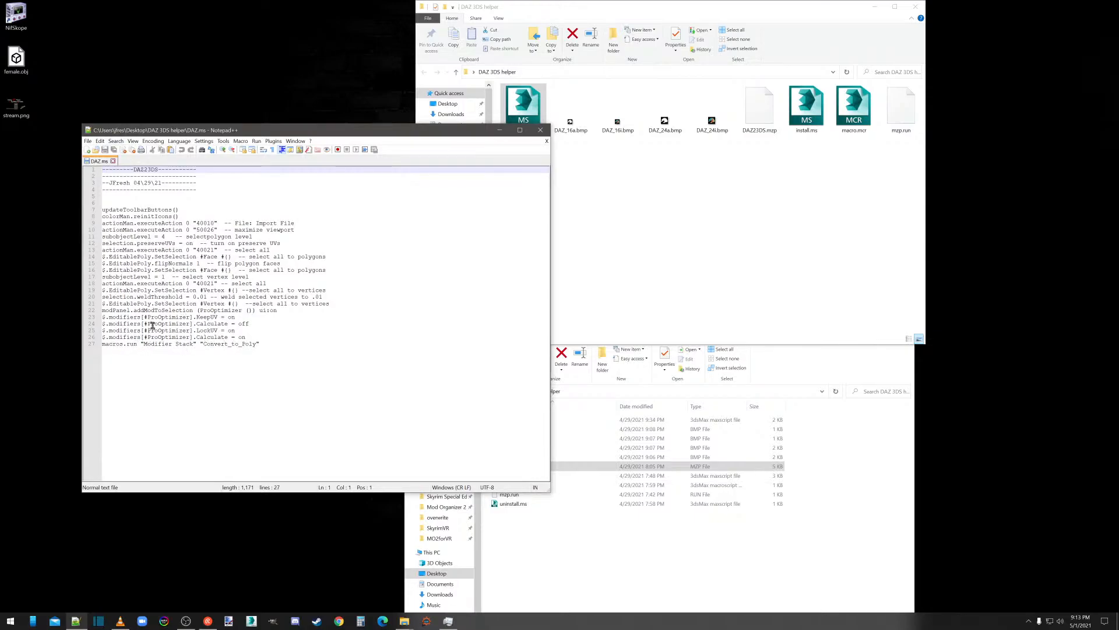
{"action": "left_click", "coordinate": [113, 162]}
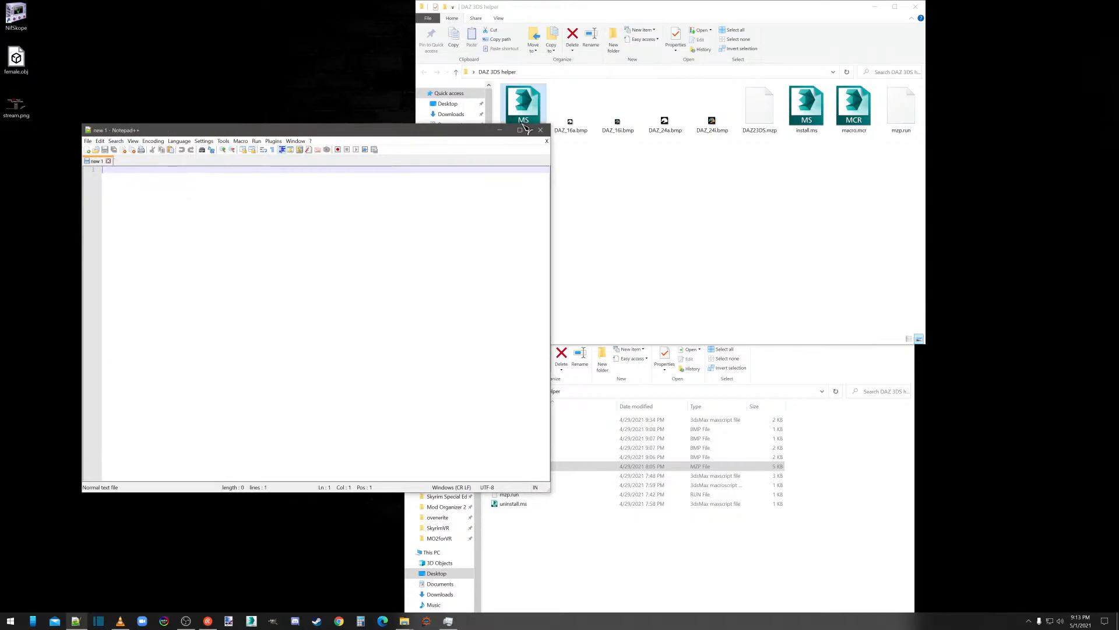
{"action": "left_click", "coordinate": [542, 130]}
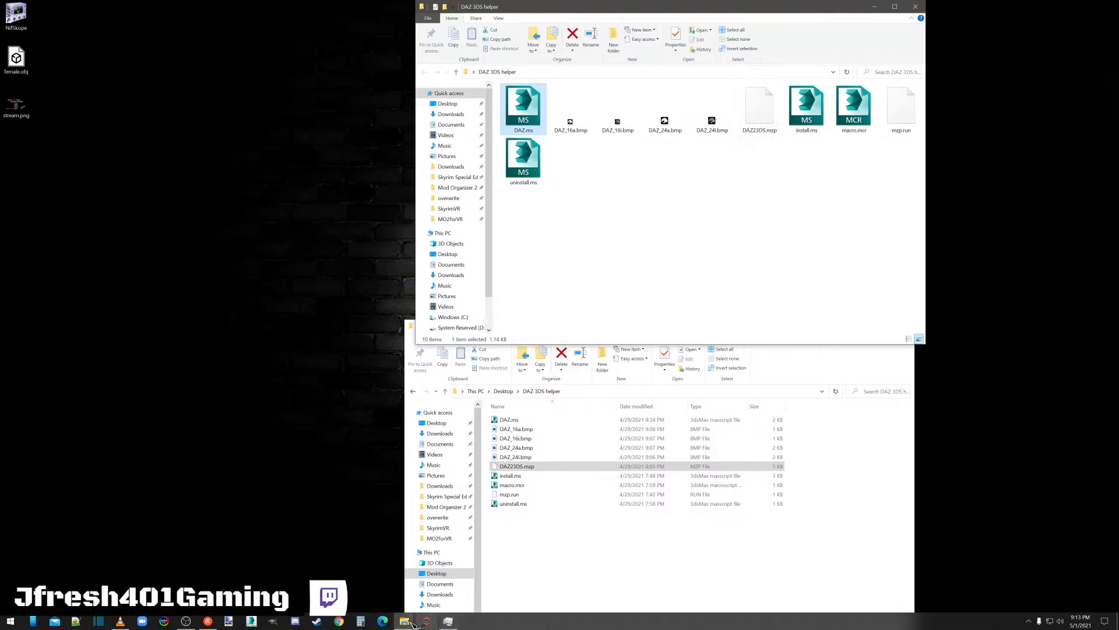
Restart 3ds Max and close the second DAZ 3DS helper folder window that shows the detailed file list.
{"action": "left_click", "coordinate": [253, 622]}
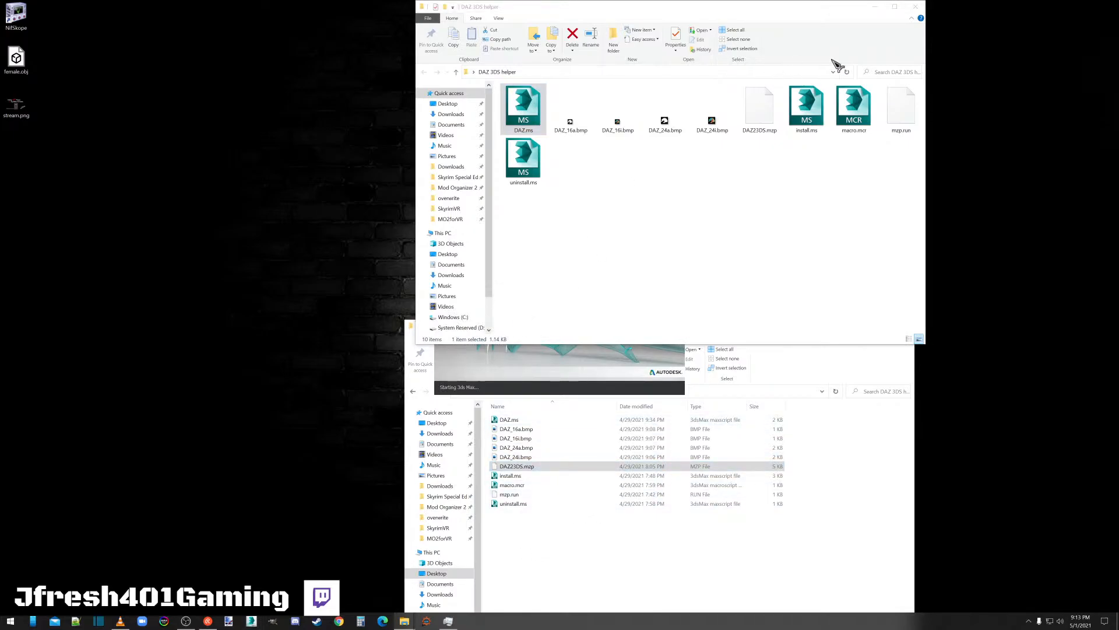
{"action": "left_click", "coordinate": [707, 551]}
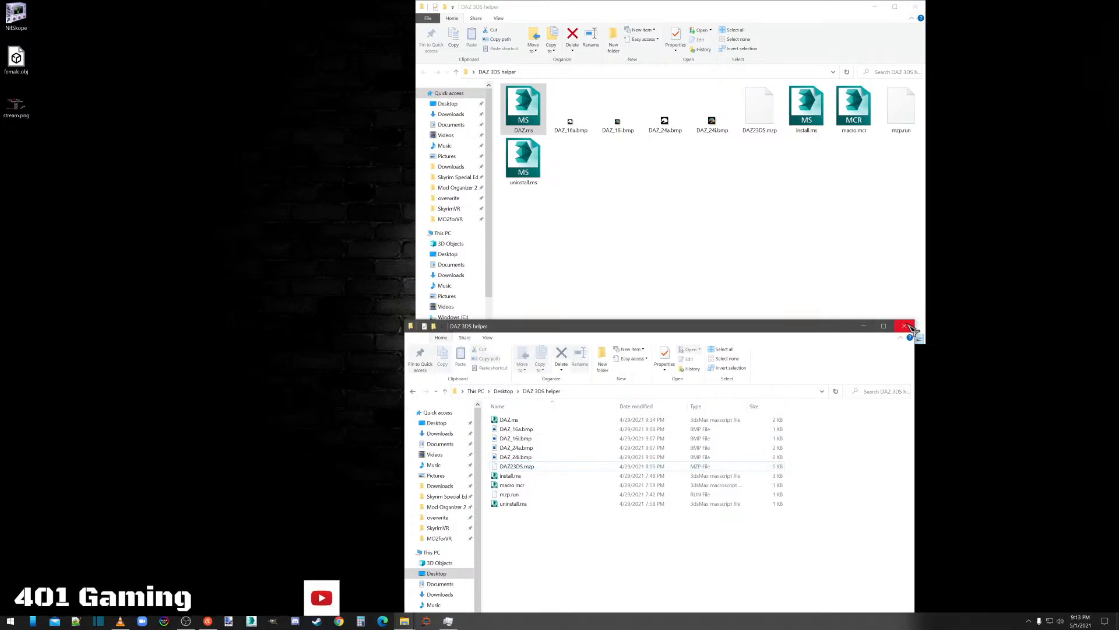
{"action": "left_click", "coordinate": [905, 326]}
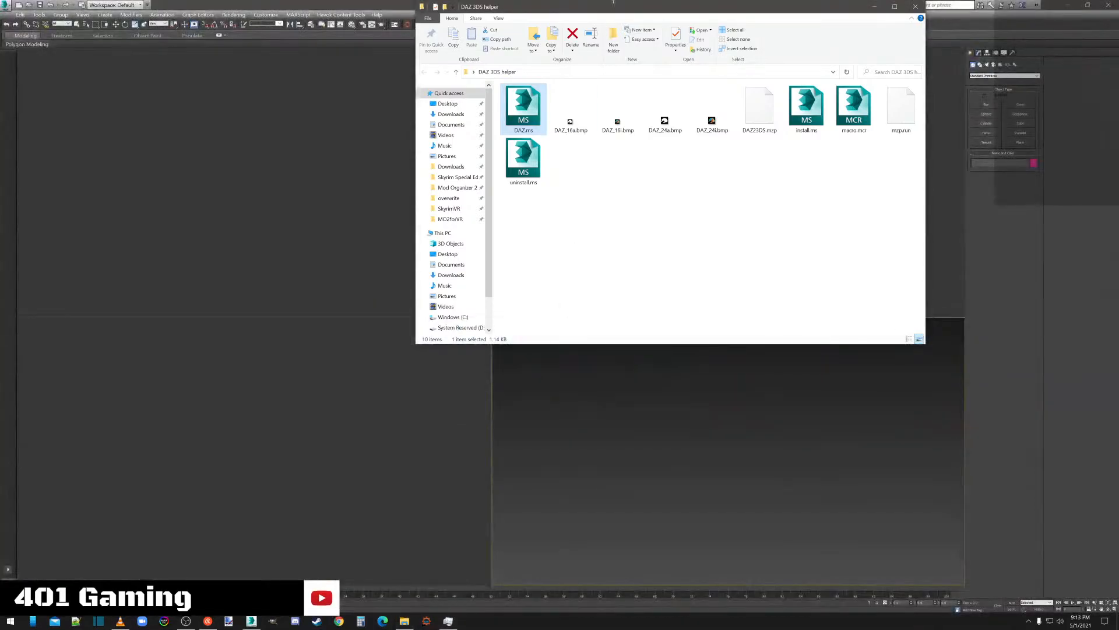
Install DAZ23DS.mzp from the DAZ 3DS helper folder into 3ds Max and acknowledge the installer's messages.
{"action": "left_click_drag", "start_coordinate": [585, 4], "coordinate": [435, 198]}
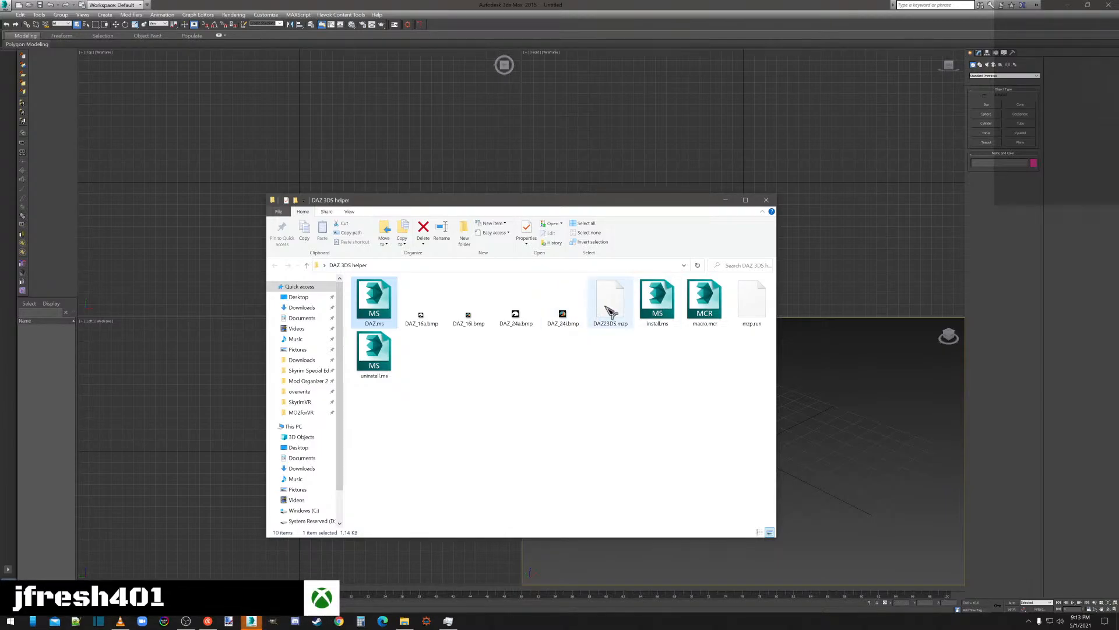
{"action": "left_click_drag", "start_coordinate": [610, 311], "coordinate": [552, 177]}
{"action": "left_click", "coordinate": [766, 200]}
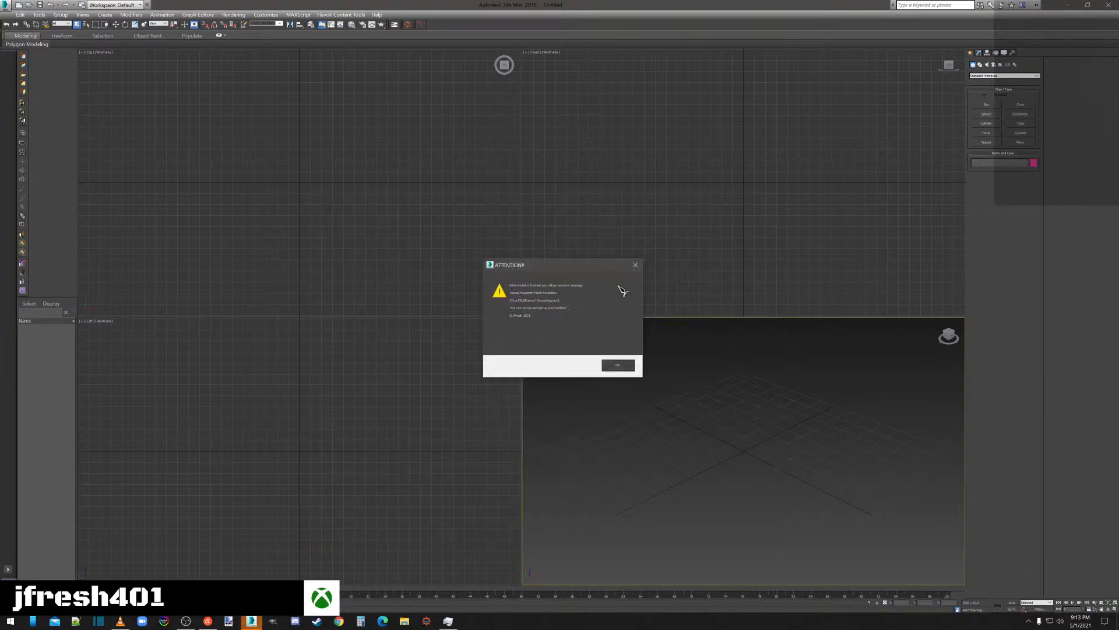
{"action": "left_click", "coordinate": [627, 373]}
{"action": "left_click", "coordinate": [612, 342]}
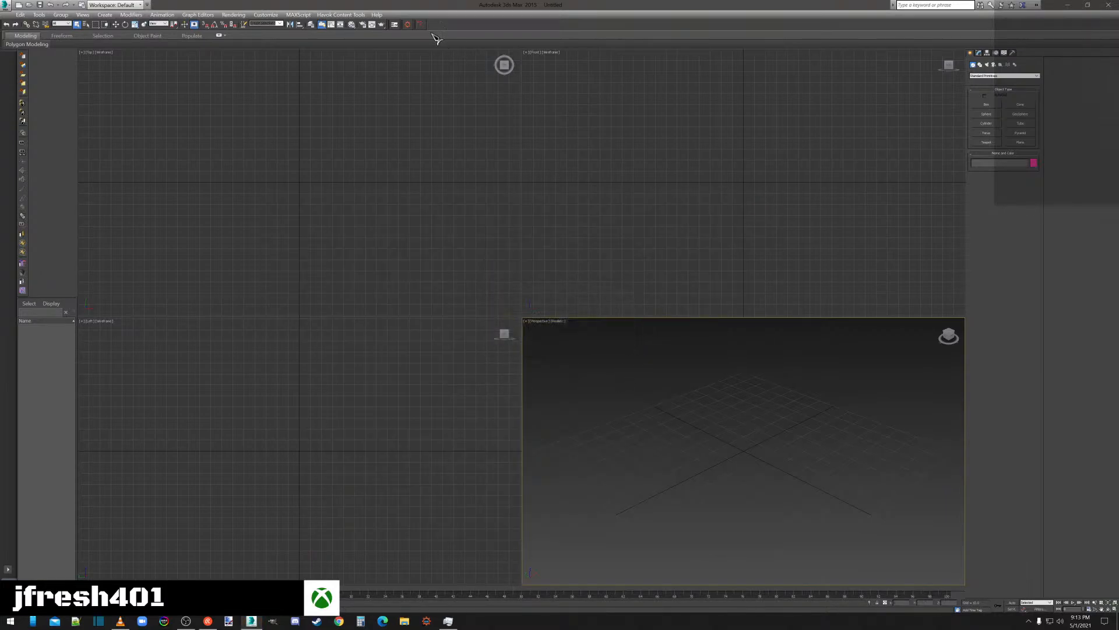
Run the DAZ helper and import gloves.obj from the outfit folder inside overwrite, using the displayed OBJ import options.
{"action": "left_click", "coordinate": [420, 25]}
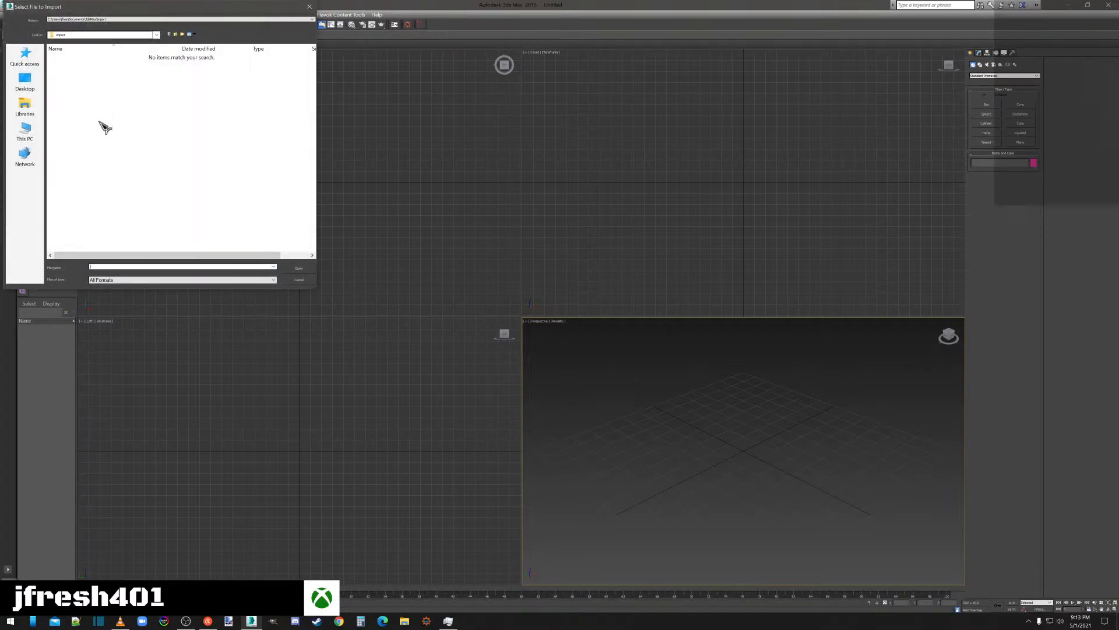
{"action": "left_click", "coordinate": [37, 64]}
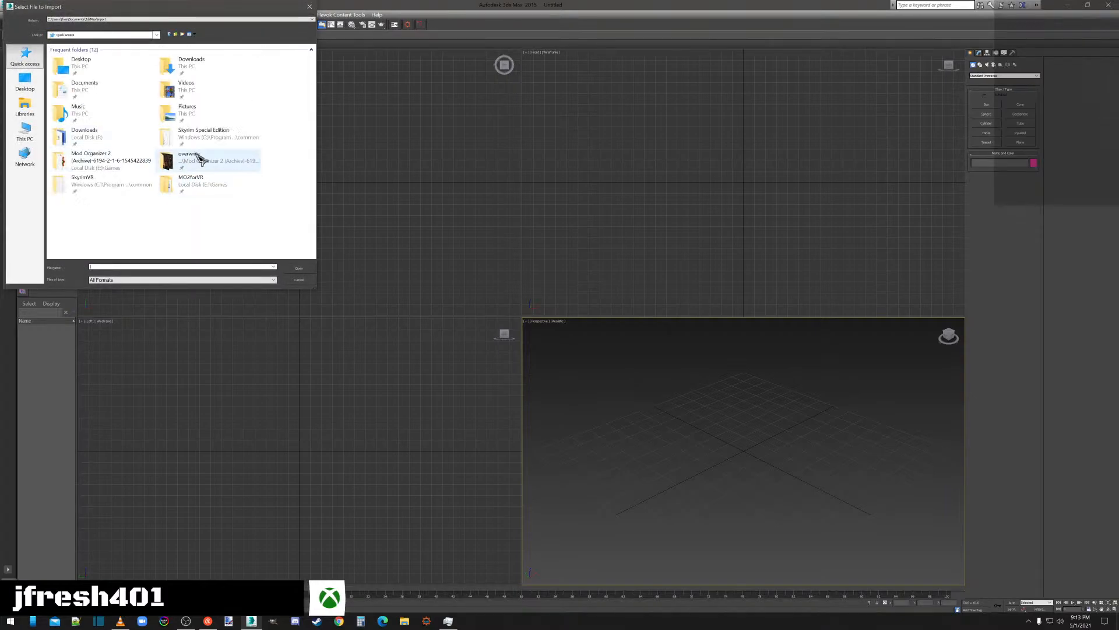
{"action": "double_click", "coordinate": [233, 159]}
{"action": "double_click", "coordinate": [113, 68]}
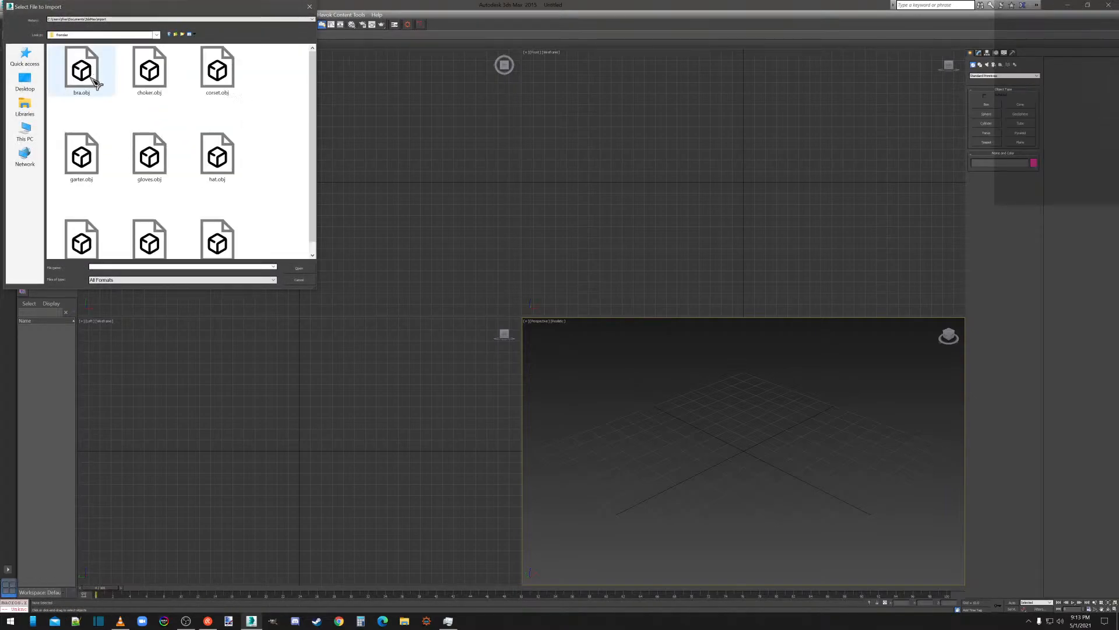
{"action": "double_click", "coordinate": [166, 166]}
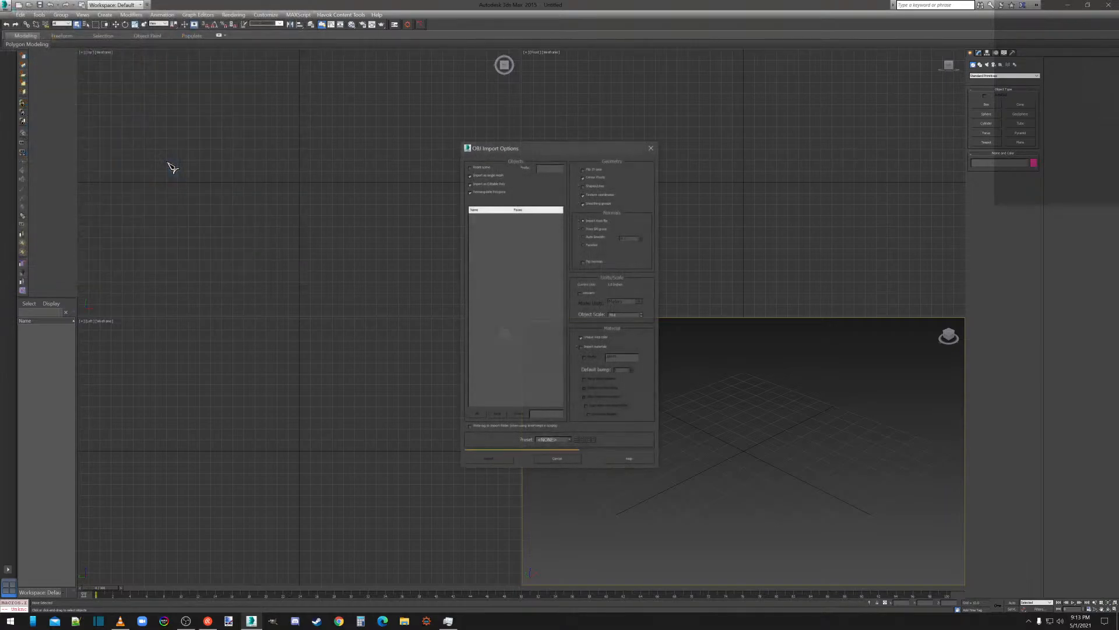
{"action": "left_click", "coordinate": [499, 460]}
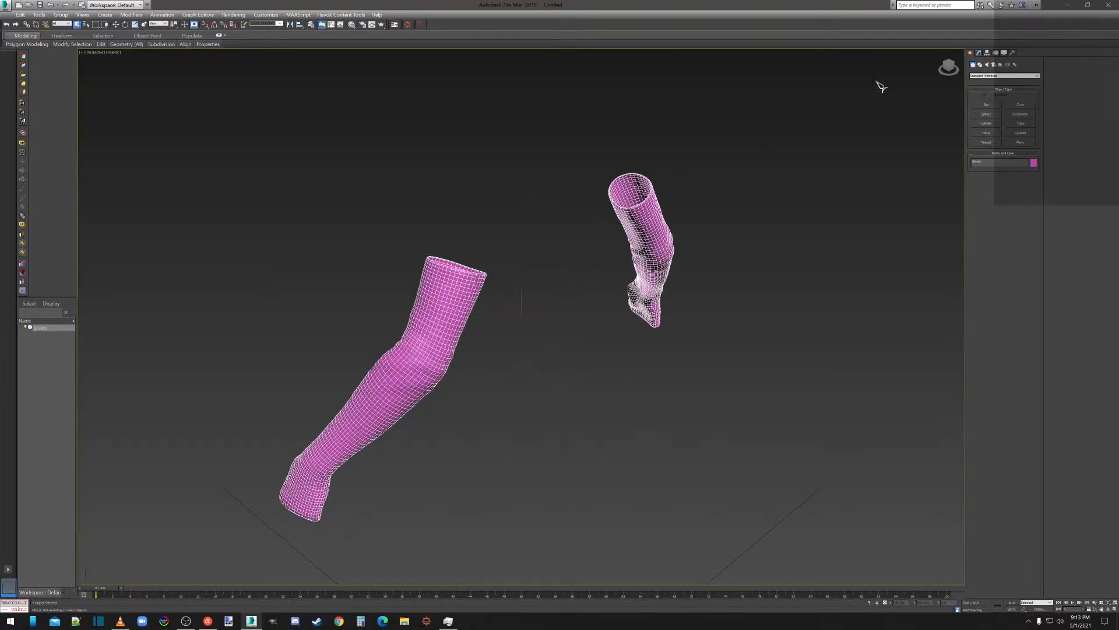
Inspect the gloves' polygon and vertex levels, select all vertices to check the Weld settings, and cancel the weld.
{"action": "left_click", "coordinate": [979, 52]}
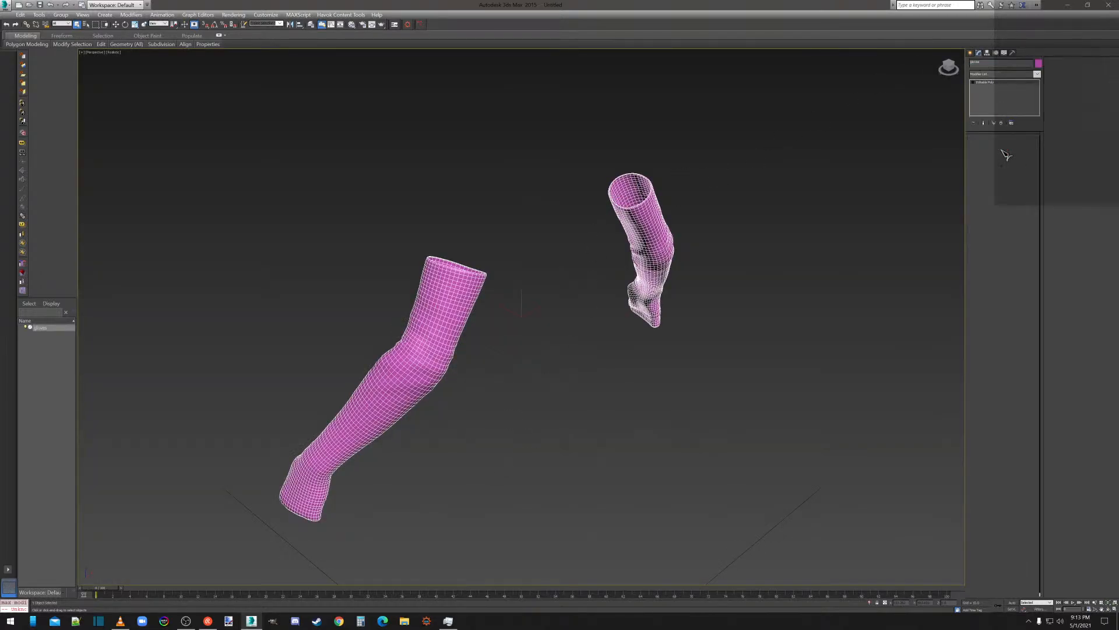
{"action": "key", "text": "4"}
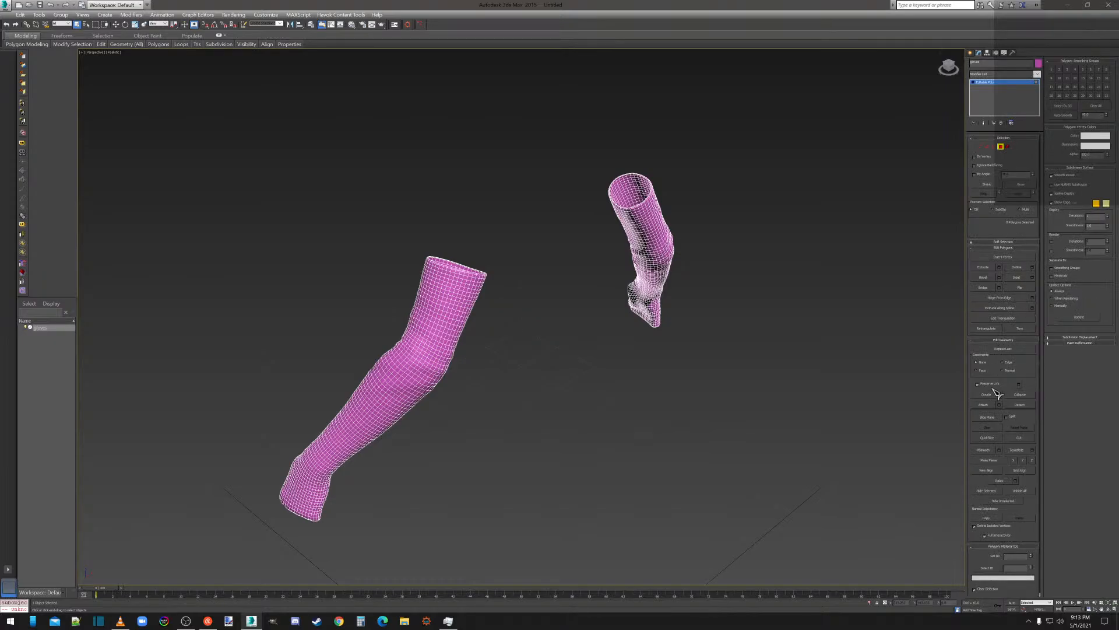
{"action": "left_click", "coordinate": [980, 147]}
{"action": "key", "text": "ctrl+a"}
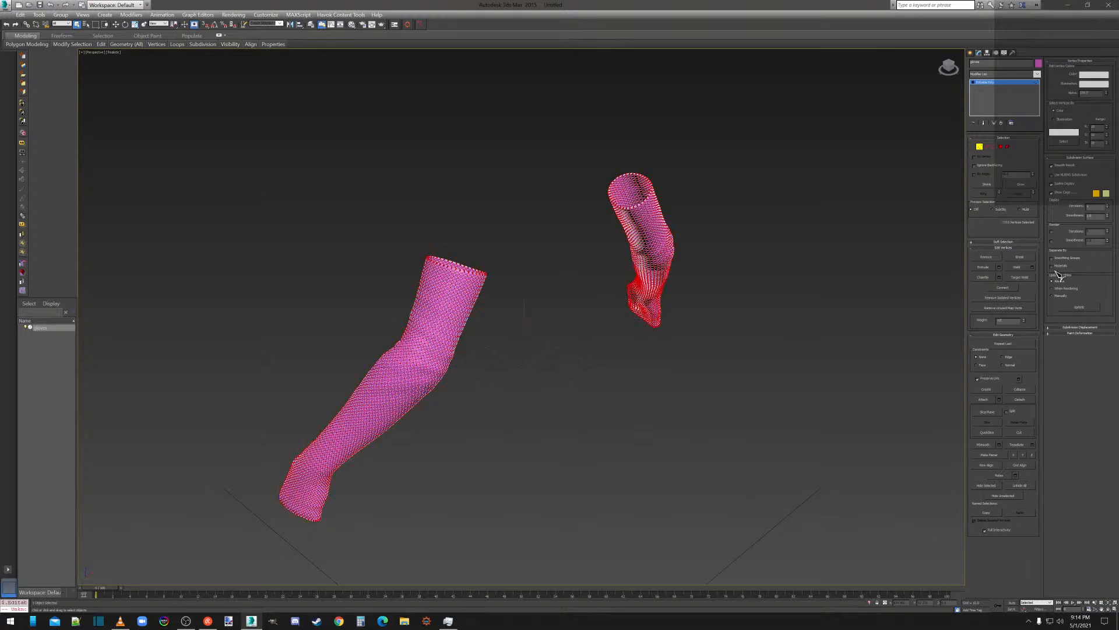
{"action": "left_click", "coordinate": [1032, 267]}
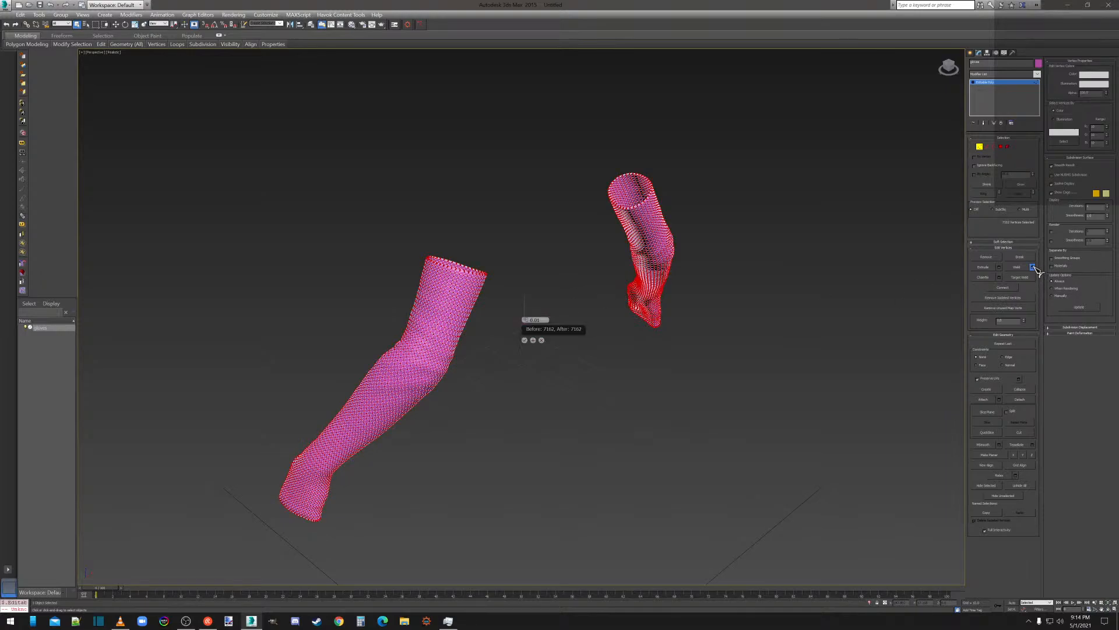
{"action": "left_click", "coordinate": [541, 340]}
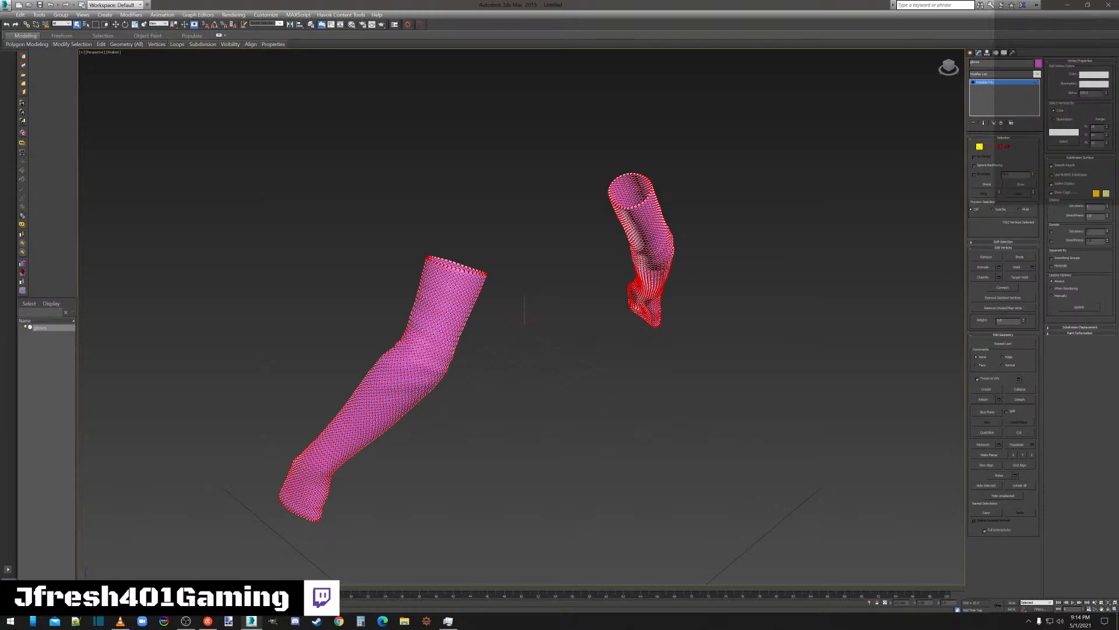
Minimize 3ds Max and open DAZ.ms from the DAZ 3DS helper folder in Notepad++ to review the script's commands.
{"action": "left_click", "coordinate": [1068, 5]}
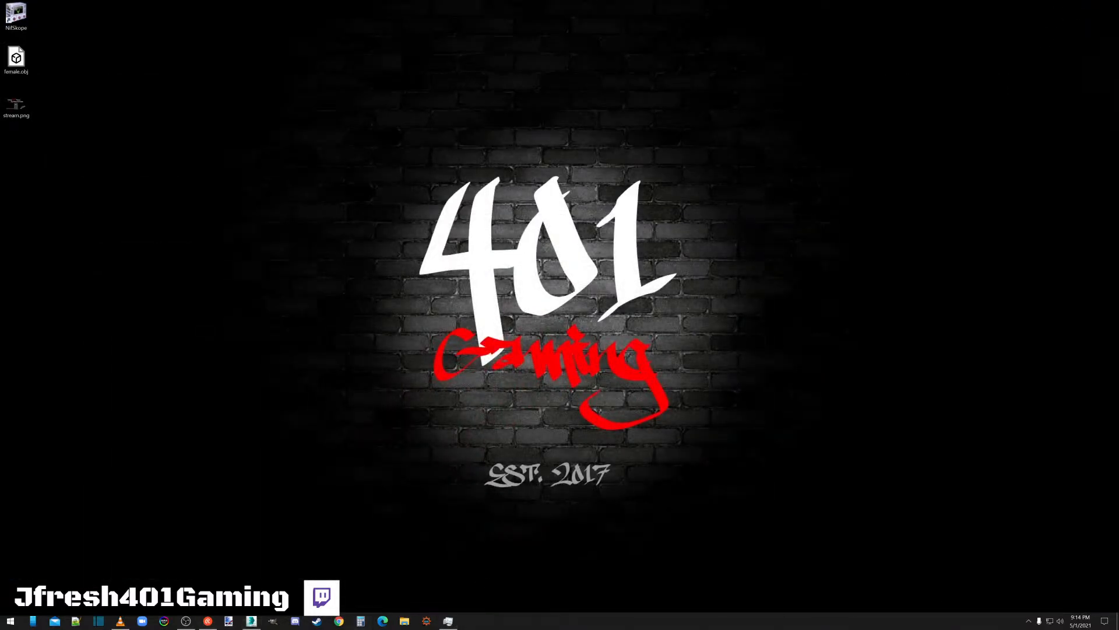
{"action": "left_click", "coordinate": [404, 621]}
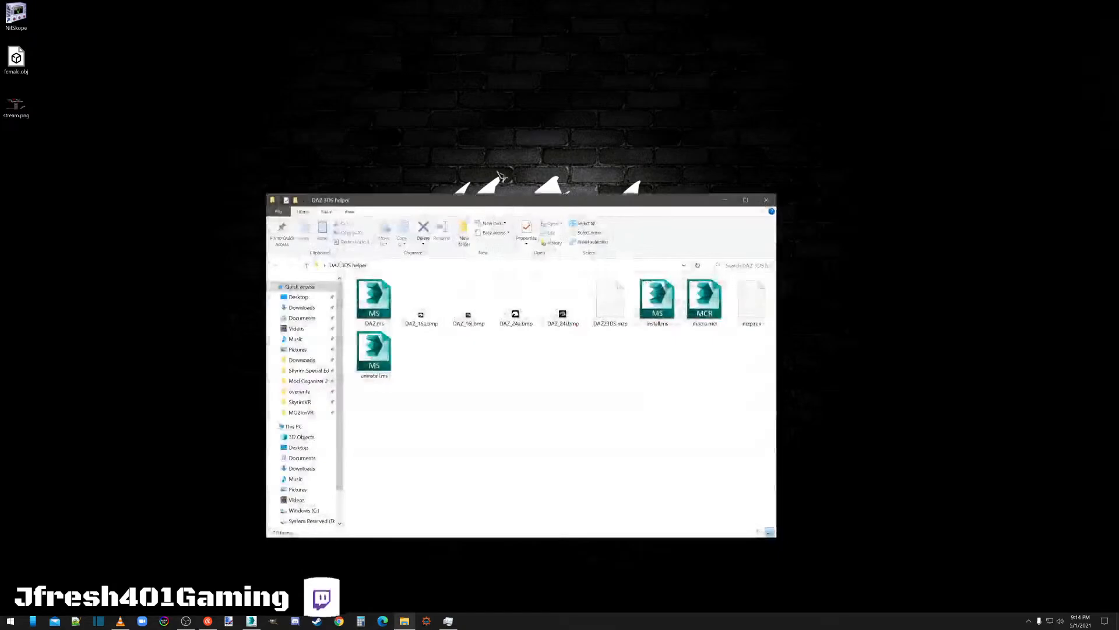
{"action": "right_click", "coordinate": [386, 317]}
{"action": "left_click", "coordinate": [327, 336]}
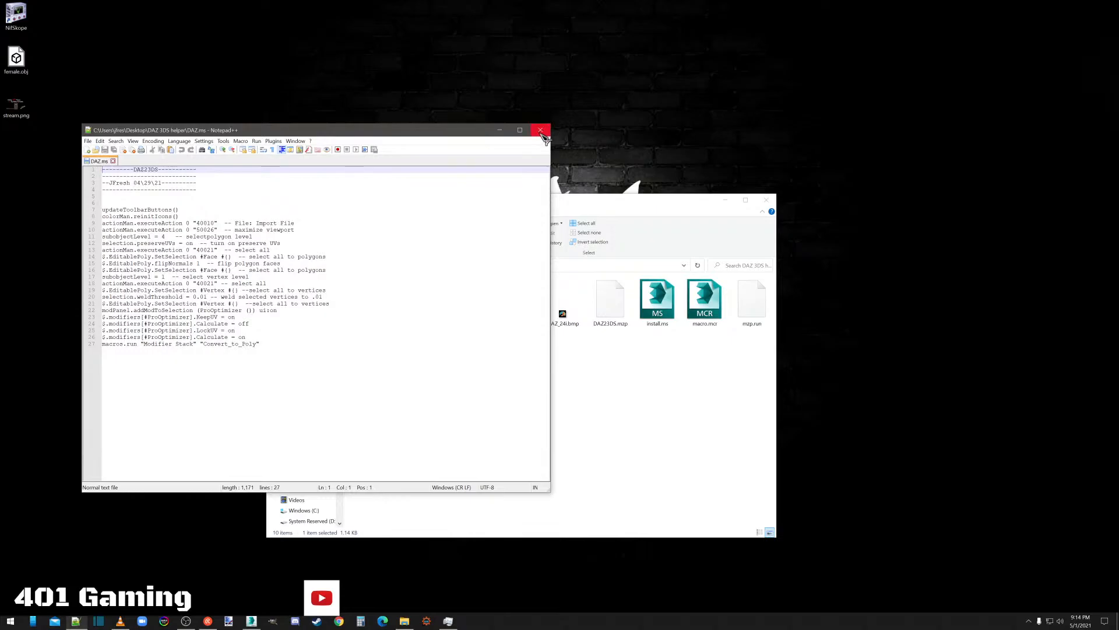
Close the DAZ.ms script and exit Notepad++ to return to the DAZ 3DS helper folder.
{"action": "left_click", "coordinate": [114, 162]}
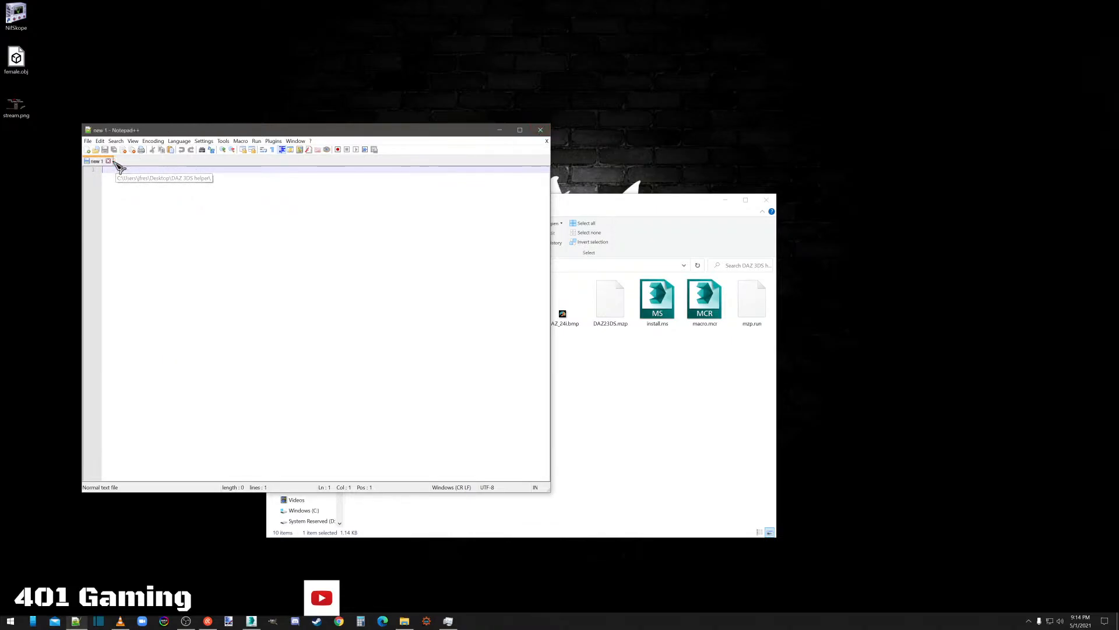
{"action": "left_click", "coordinate": [543, 132]}
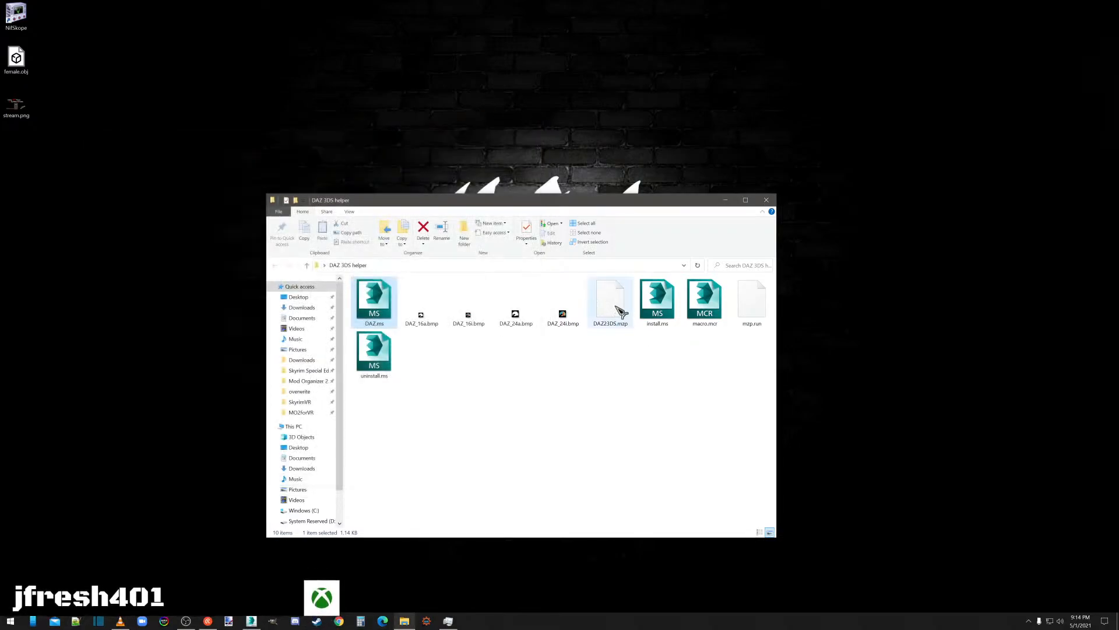
{"action": "right_click", "coordinate": [616, 306]}
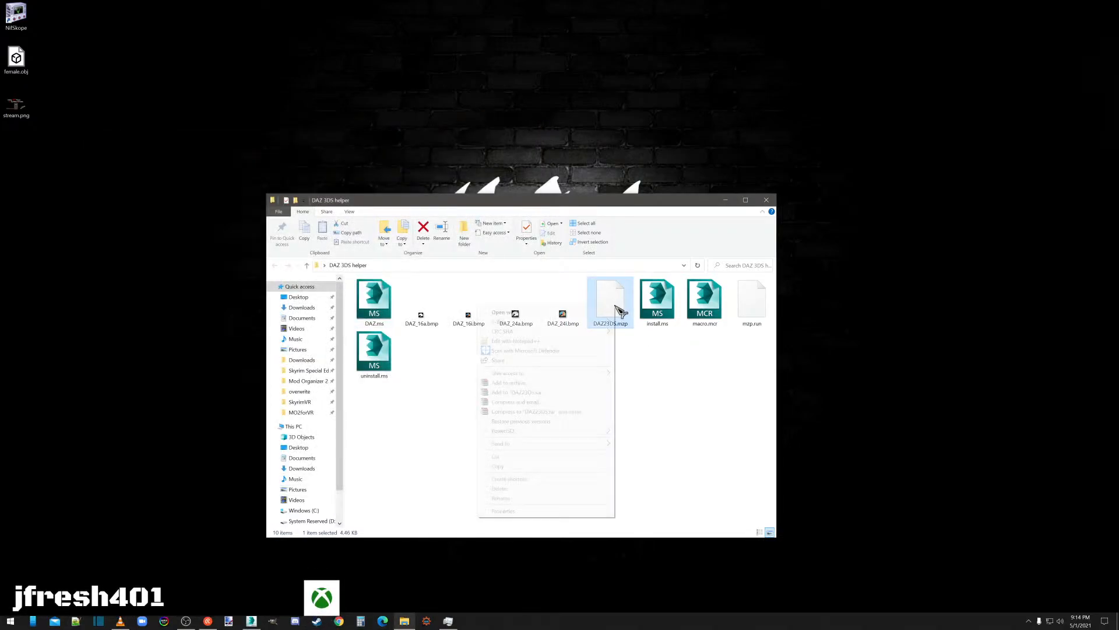
{"action": "left_click", "coordinate": [501, 498]}
{"action": "key", "text": "End"}
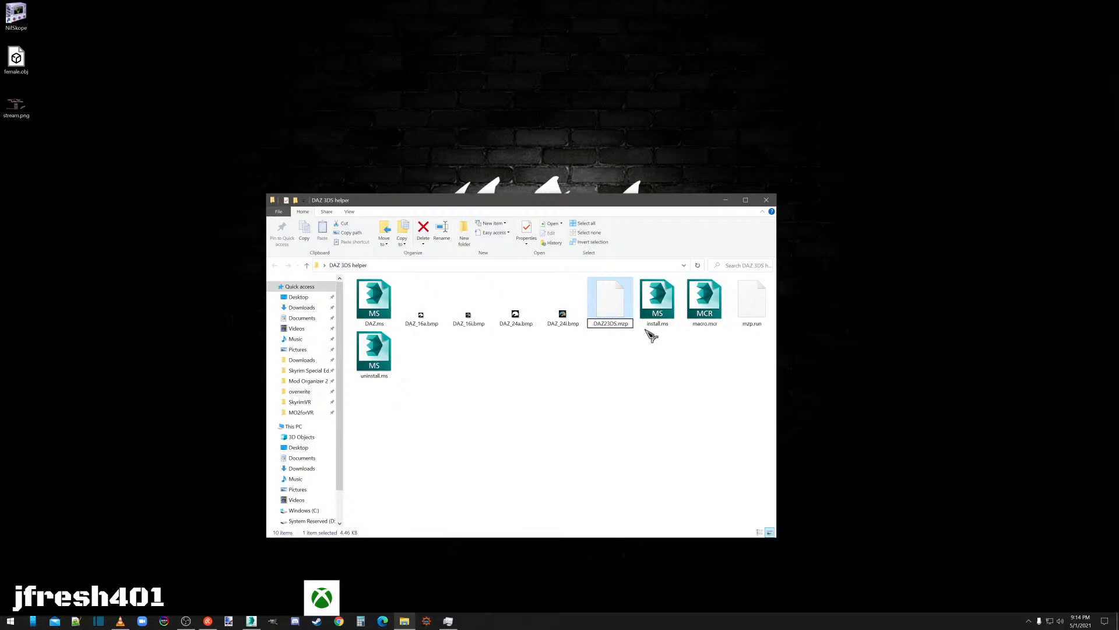
{"action": "key", "text": "BackSpace"}
{"action": "key", "text": "BackSpace"}
{"action": "left_click", "coordinate": [619, 363]}
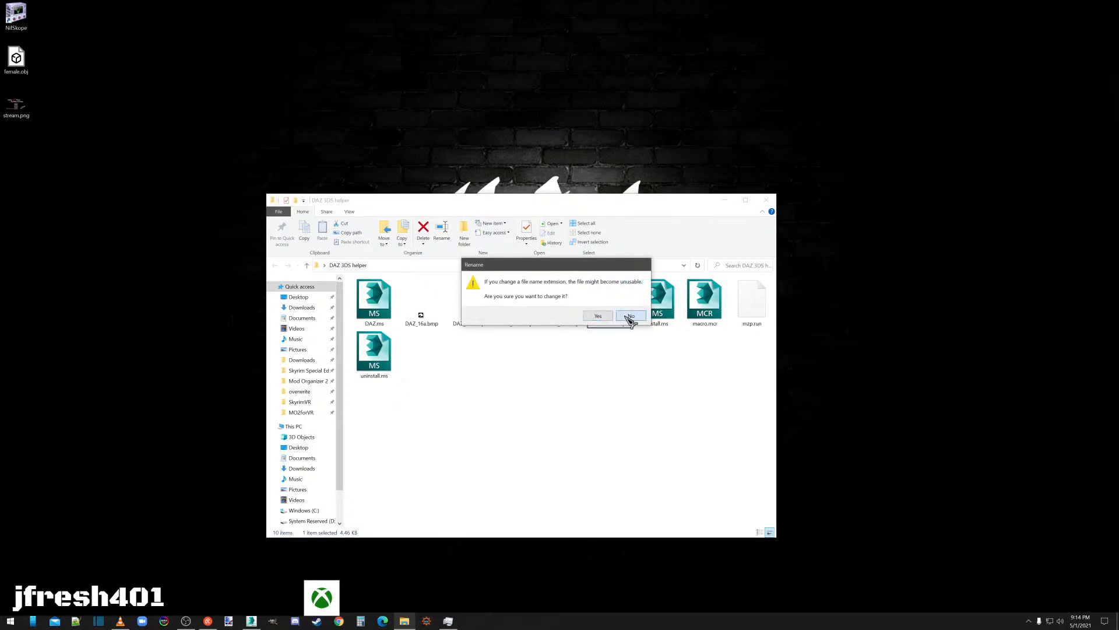
{"action": "left_click", "coordinate": [629, 316]}
Delete DAZ23DS.mzp and compress all other helper files except uninstall.ms into DAZ 3DS helper.zip.
{"action": "right_click", "coordinate": [629, 322]}
{"action": "left_click", "coordinate": [506, 498]}
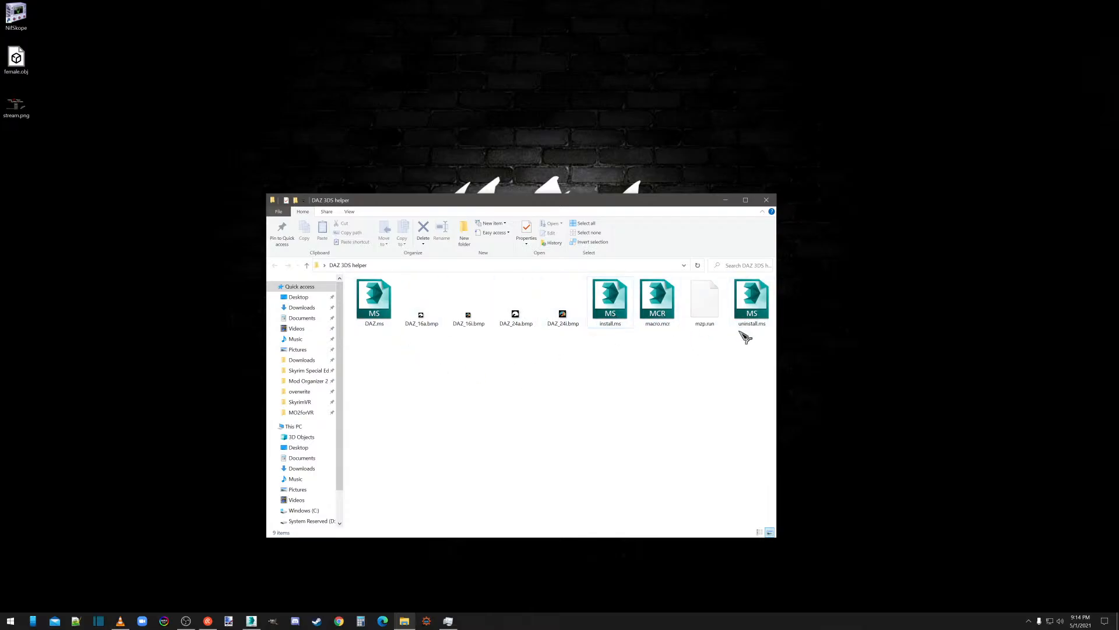
{"action": "left_click_drag", "start_coordinate": [711, 343], "coordinate": [363, 301]}
{"action": "right_click", "coordinate": [363, 300]}
{"action": "mouse_move", "coordinate": [353, 303]}
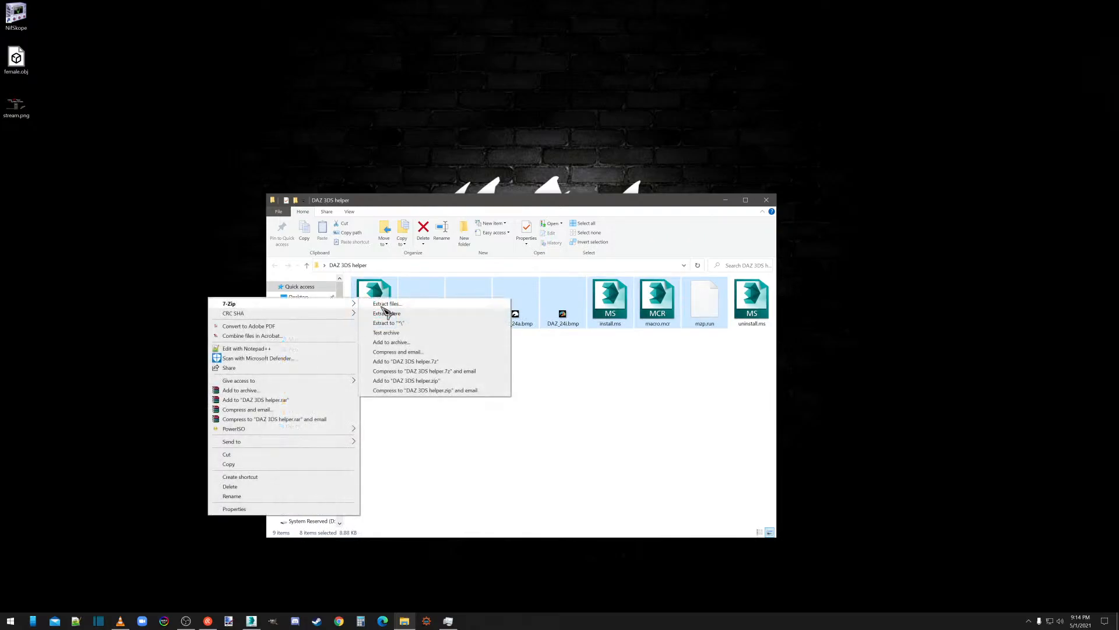
{"action": "left_click", "coordinate": [410, 381]}
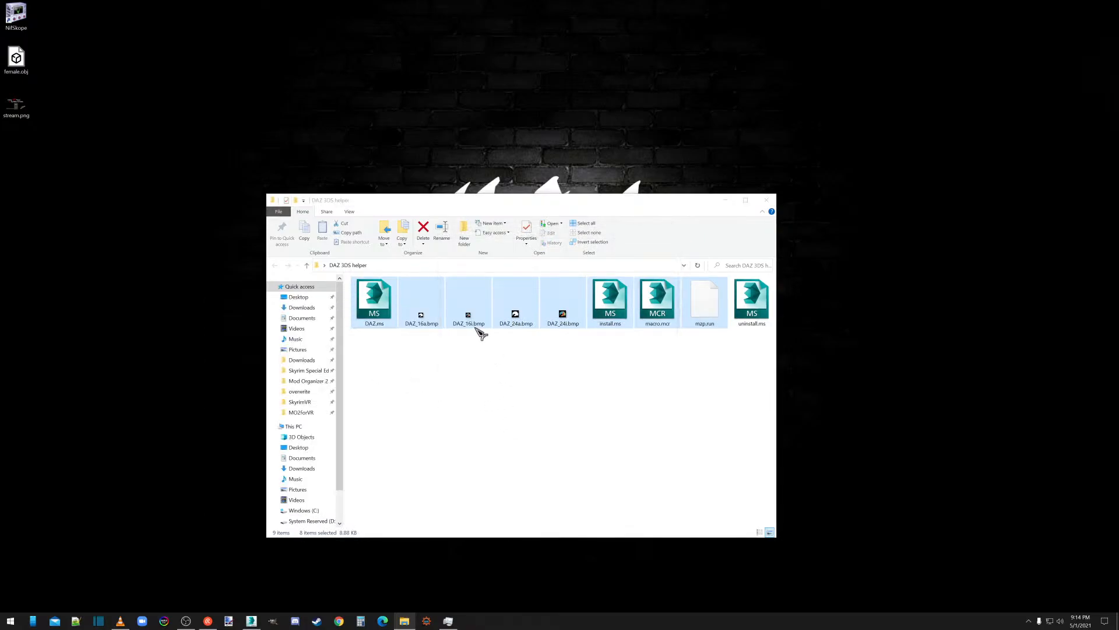
Rename DAZ 3DS helper.zip to DAZ 3DS helper.mzp, accepting the file extension change.
{"action": "left_click", "coordinate": [383, 328]}
{"action": "right_click", "coordinate": [370, 290]}
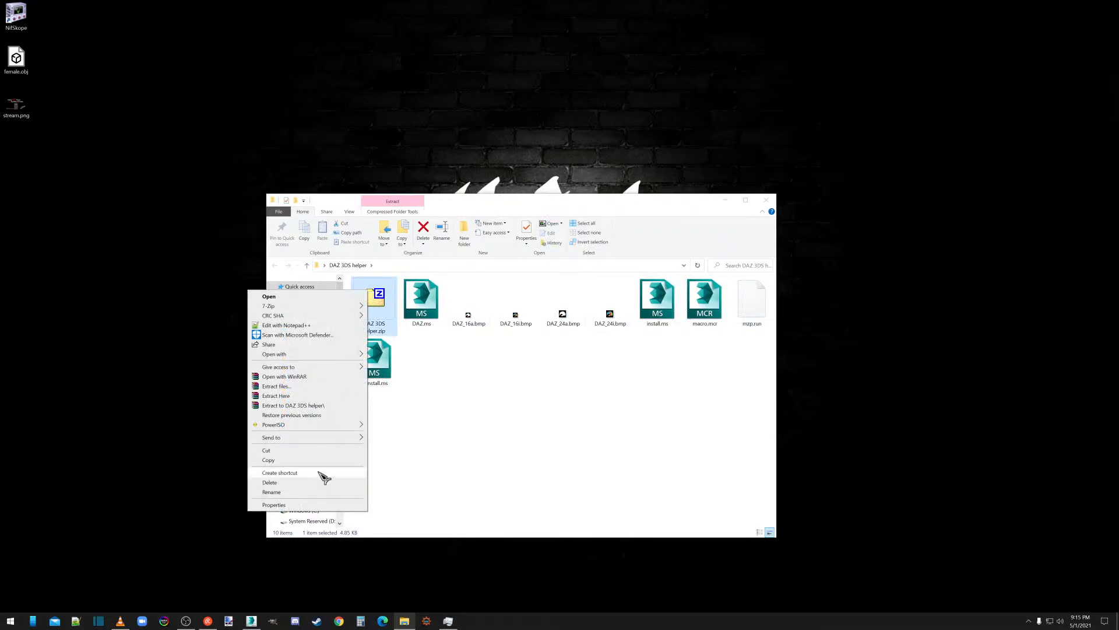
{"action": "left_click", "coordinate": [305, 493]}
{"action": "key", "text": "Return"}
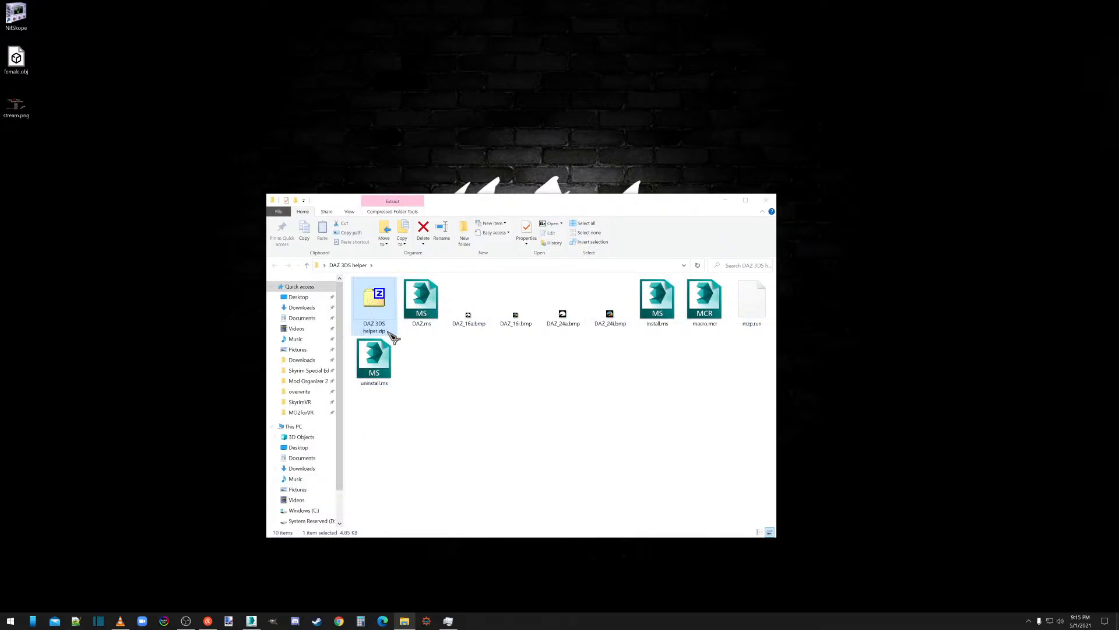
{"action": "right_click", "coordinate": [377, 318]}
{"action": "left_click", "coordinate": [305, 493]}
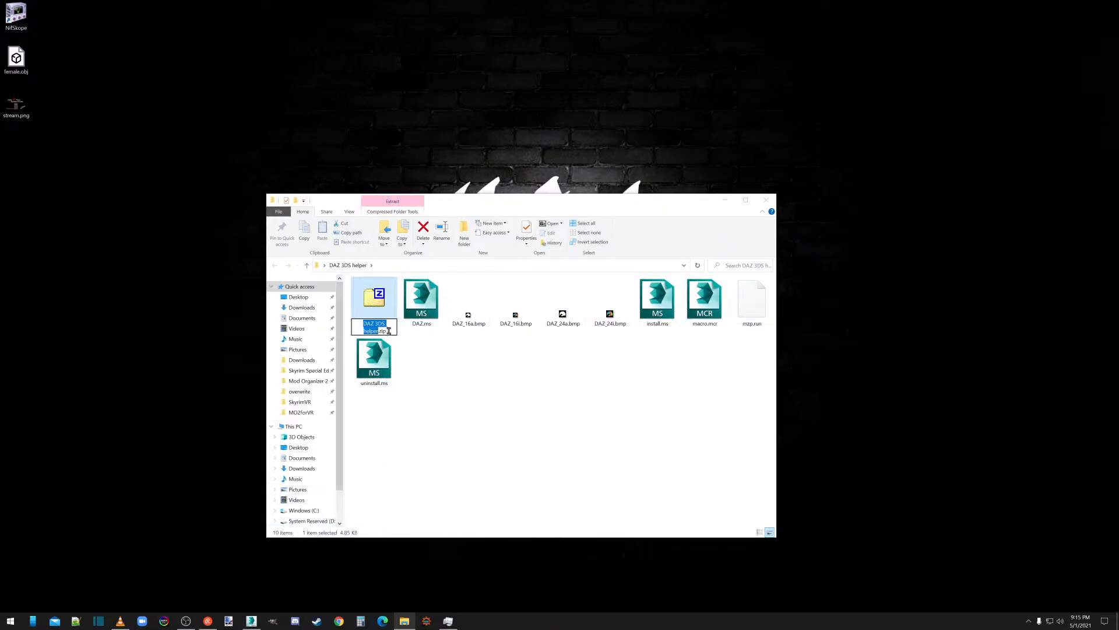
{"action": "left_click", "coordinate": [389, 331]}
{"action": "key", "text": "Return"}
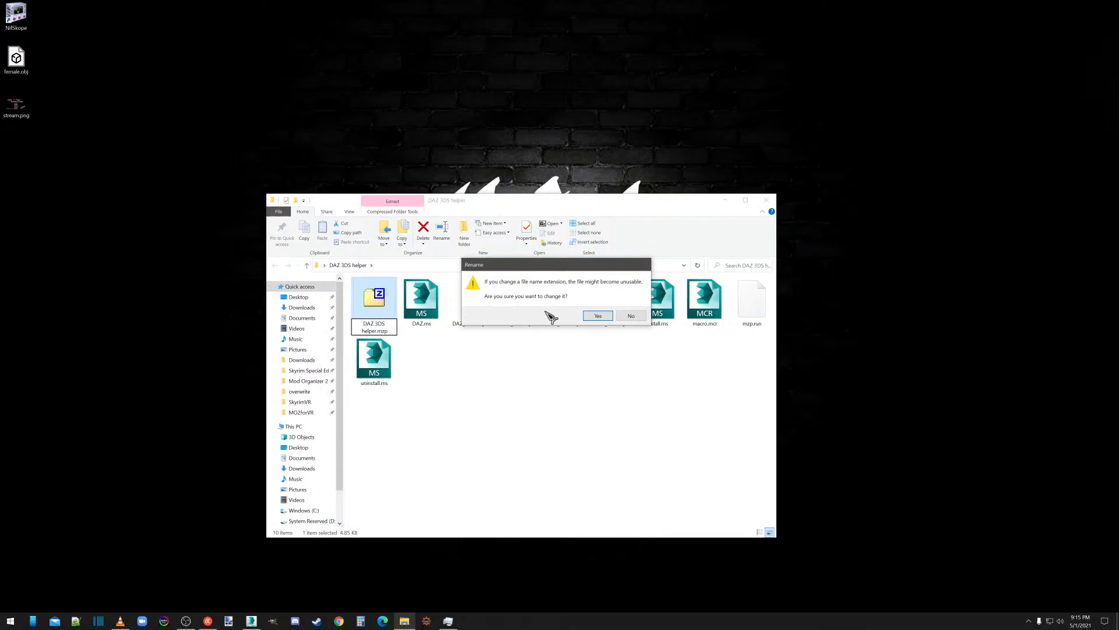
{"action": "left_click", "coordinate": [595, 315]}
{"action": "left_click", "coordinate": [440, 467]}
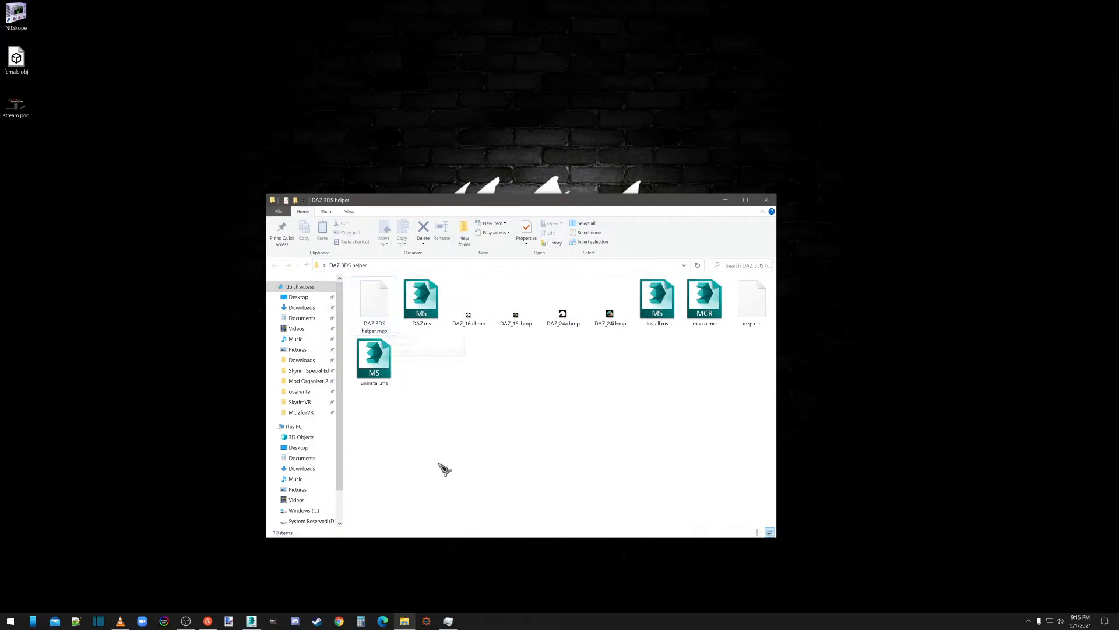
Switch to 3ds Max and reset the scene without saving the imported gloves.
{"action": "left_click", "coordinate": [250, 622]}
{"action": "left_click", "coordinate": [405, 621]}
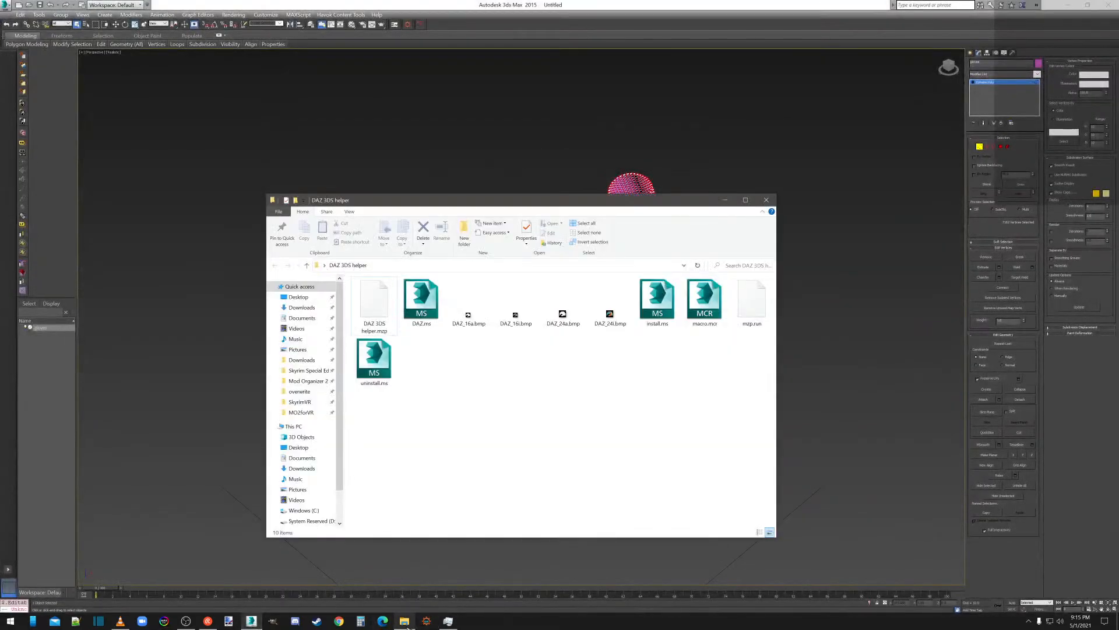
{"action": "left_click", "coordinate": [724, 200]}
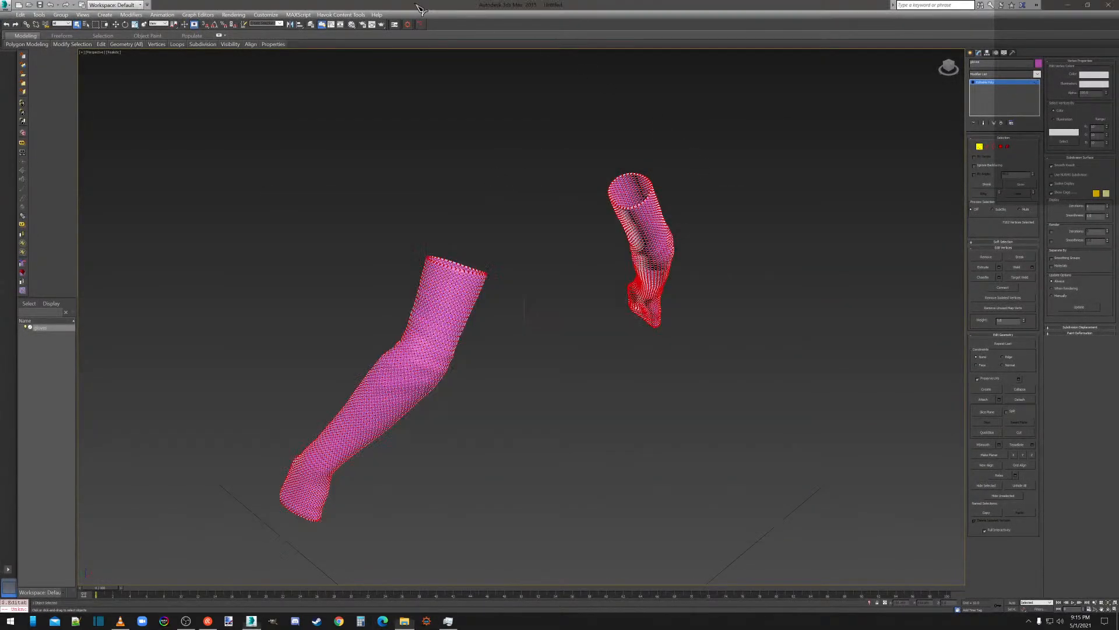
{"action": "left_click", "coordinate": [7, 5]}
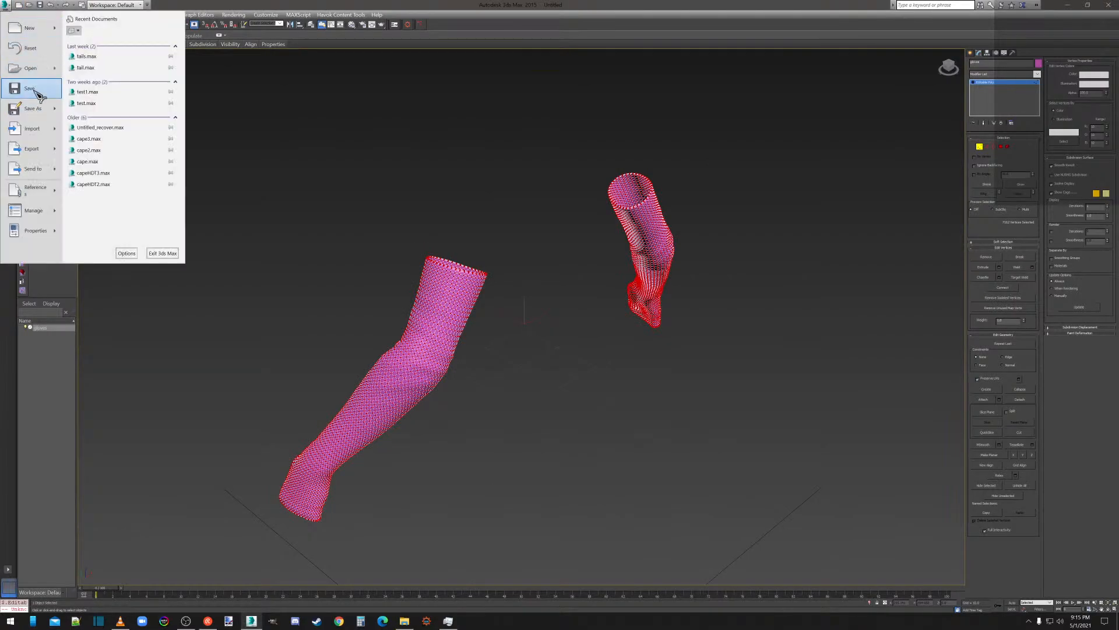
{"action": "left_click", "coordinate": [35, 51]}
{"action": "left_click", "coordinate": [560, 324]}
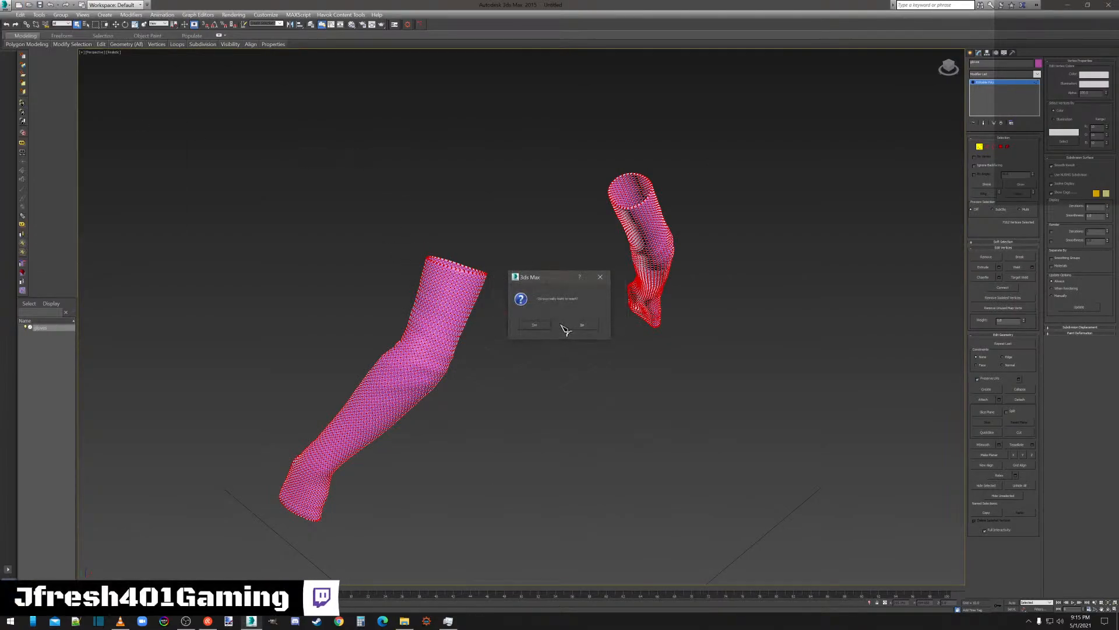
{"action": "left_click", "coordinate": [548, 327]}
Install DAZ 3DS helper.mzp from the helper folder into 3ds Max and acknowledge the installer's messages.
{"action": "left_click", "coordinate": [404, 621]}
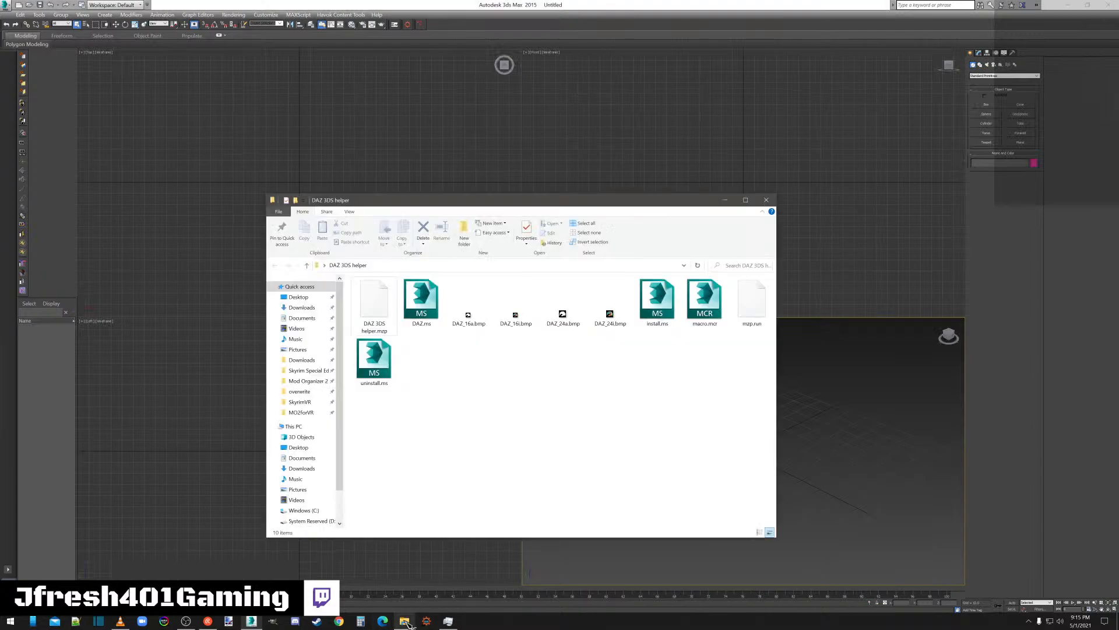
{"action": "left_click_drag", "start_coordinate": [388, 318], "coordinate": [465, 165]}
{"action": "left_click", "coordinate": [765, 200]}
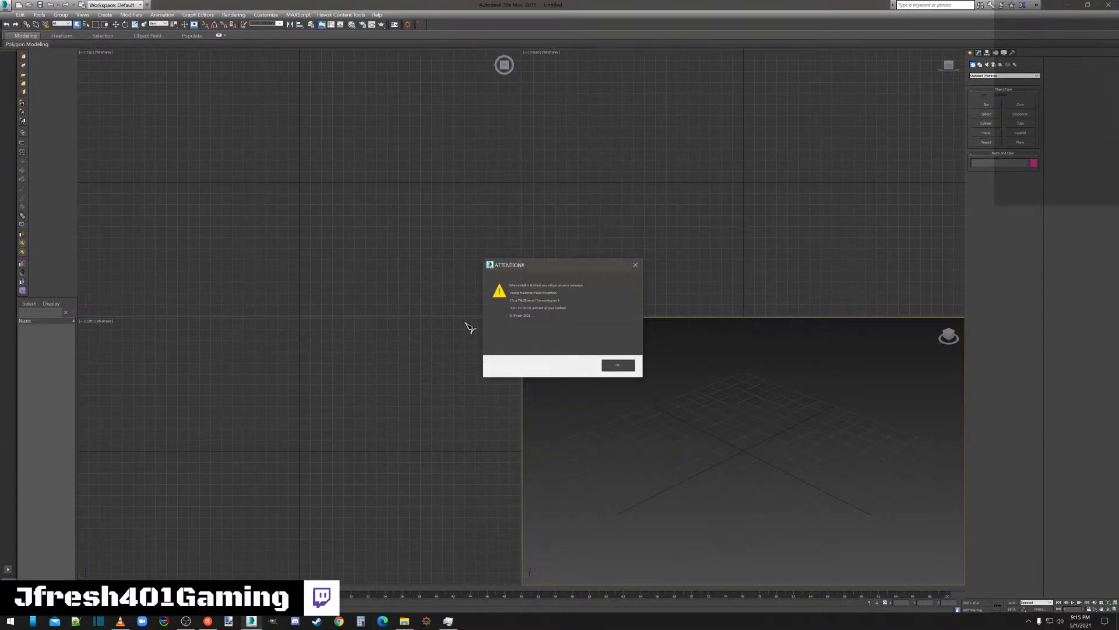
{"action": "left_click", "coordinate": [610, 367]}
{"action": "left_click", "coordinate": [612, 342]}
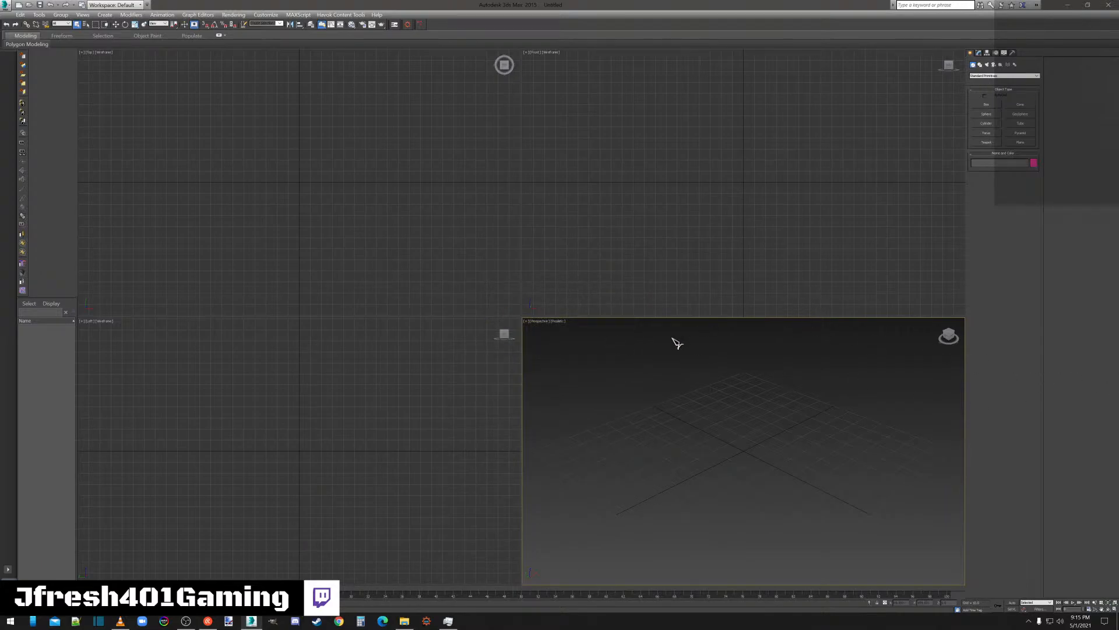
Delete the DAZ helper's button from the main toolbar and confirm the removal.
{"action": "right_click", "coordinate": [423, 25]}
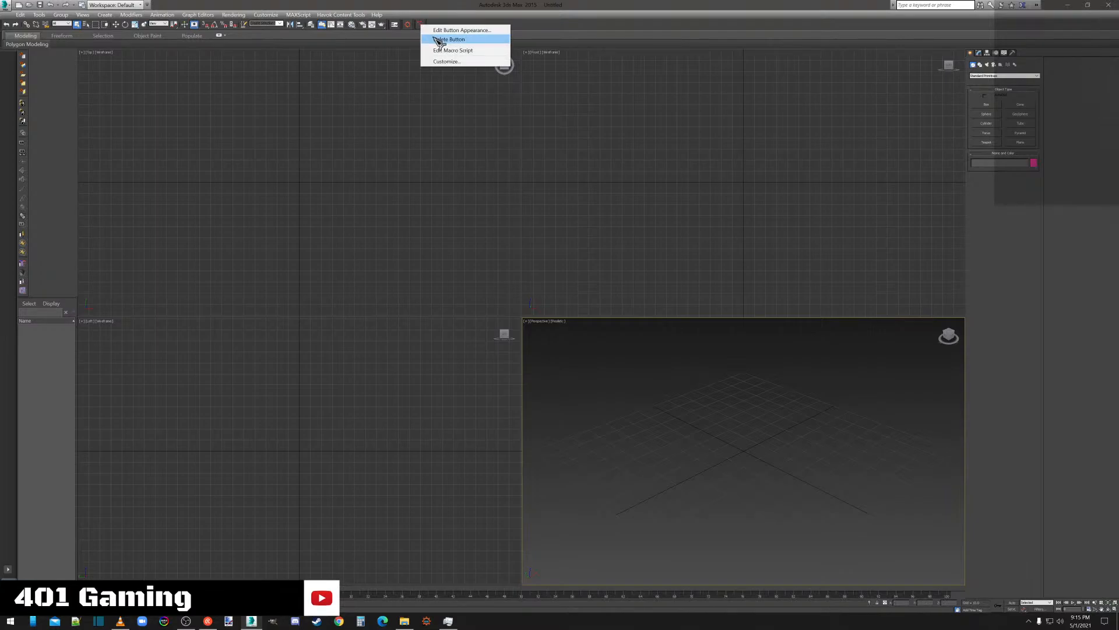
{"action": "left_click", "coordinate": [448, 39]}
{"action": "left_click", "coordinate": [554, 343]}
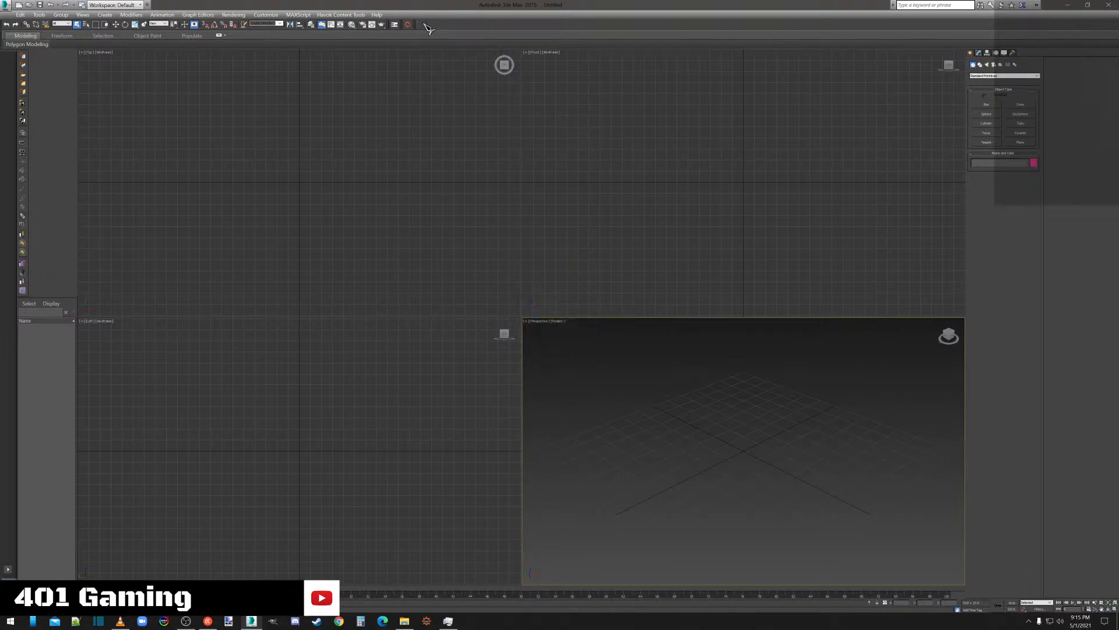
Open the toolbar customization settings and show the actions in the DAZ category.
{"action": "right_click", "coordinate": [425, 25]}
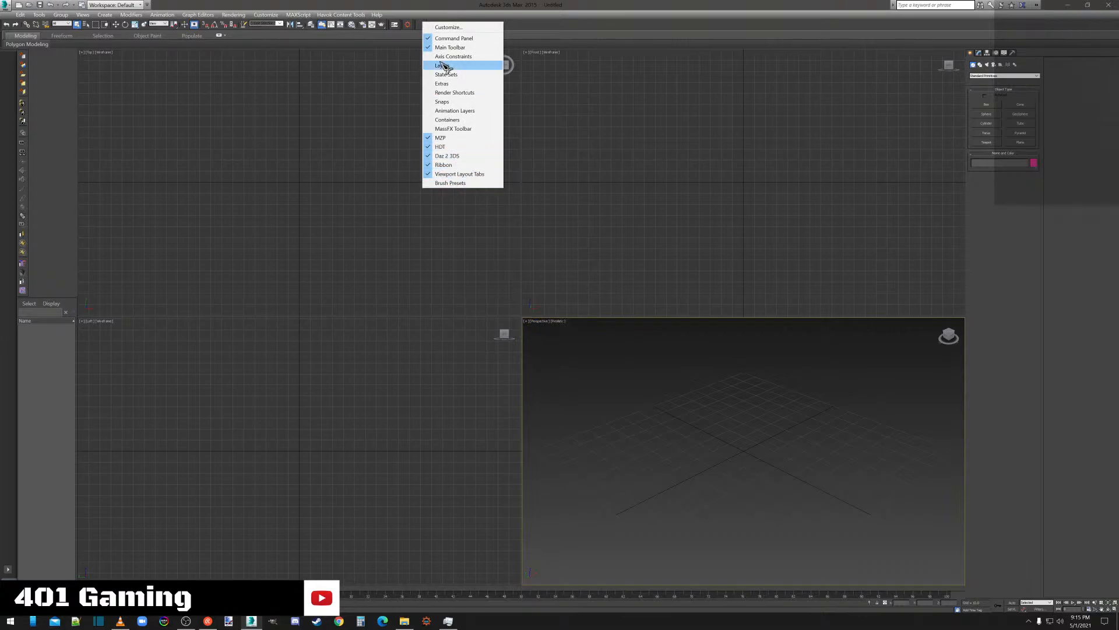
{"action": "left_click", "coordinate": [434, 30]}
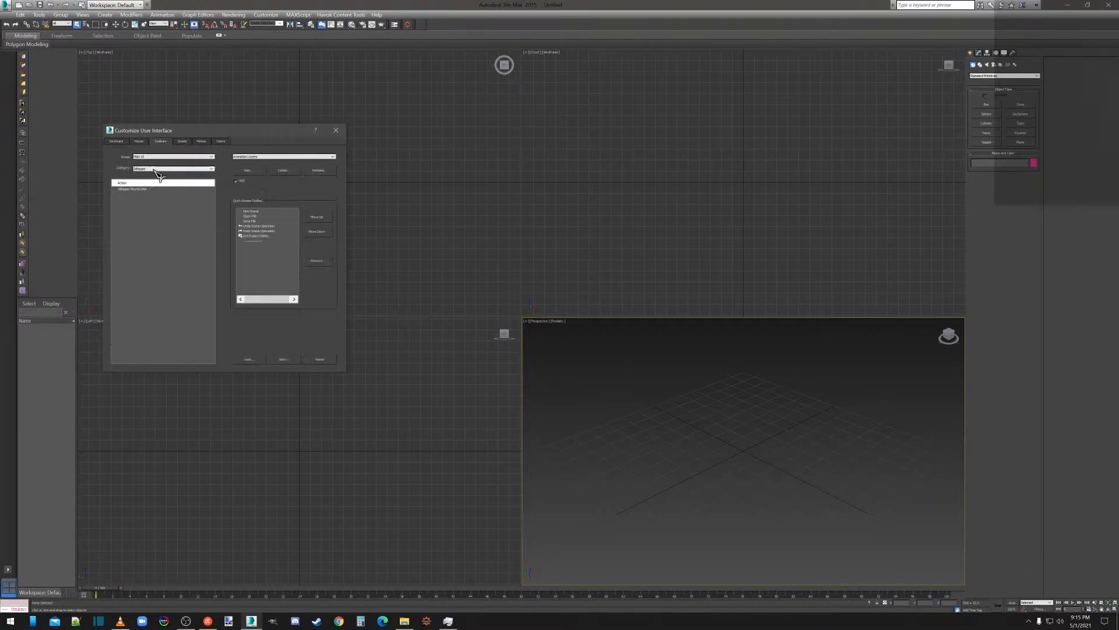
{"action": "left_click", "coordinate": [158, 168]}
{"action": "left_click", "coordinate": [148, 242]}
Browse to the 3ds Max 2015 - 64bit ENU folder in local AppData, examine the usericons files, and close the folder.
{"action": "left_click", "coordinate": [404, 620]}
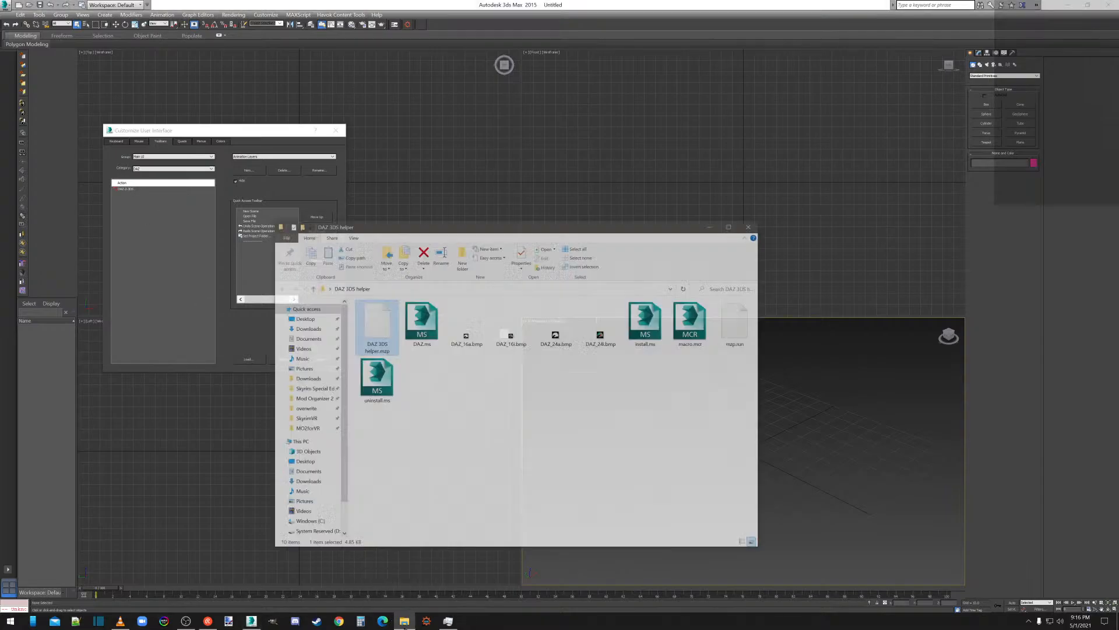
{"action": "left_click", "coordinate": [315, 511]}
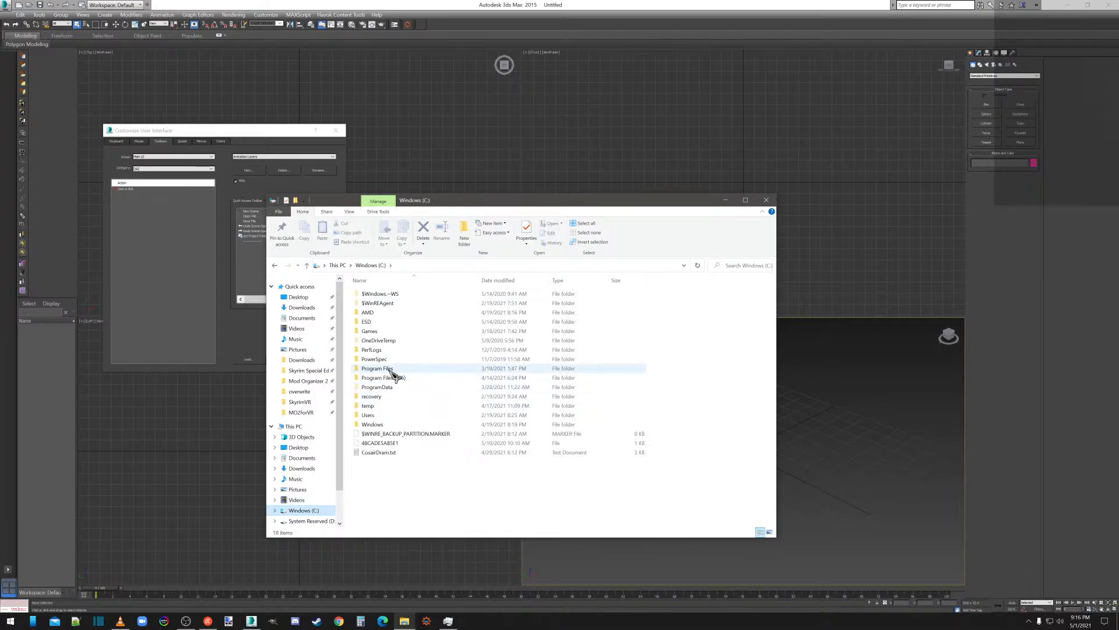
{"action": "double_click", "coordinate": [368, 415]}
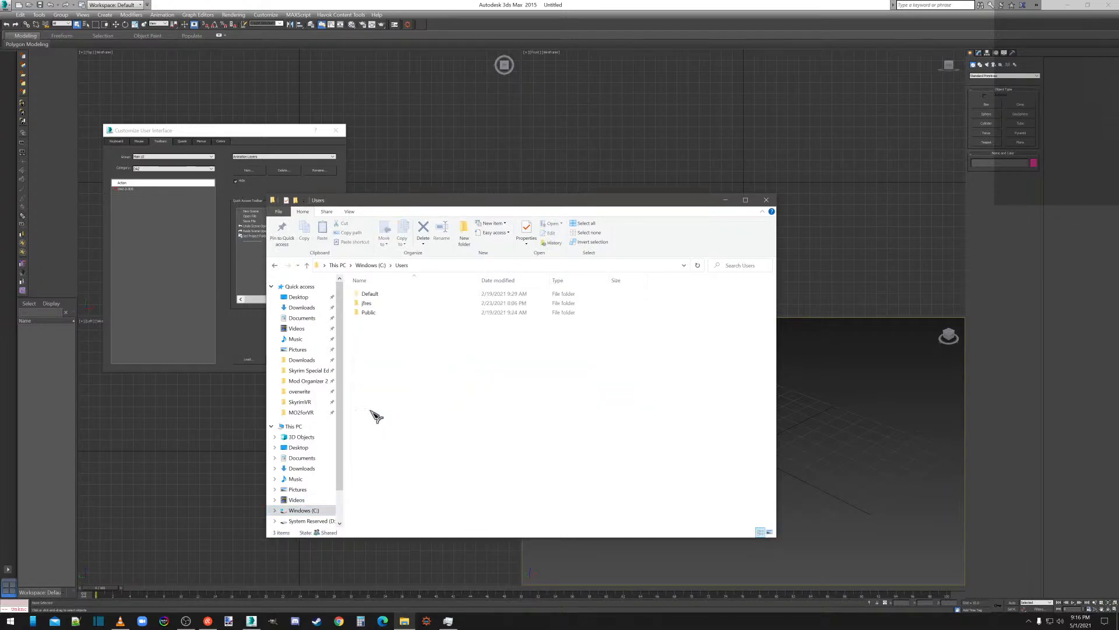
{"action": "double_click", "coordinate": [371, 304]}
{"action": "double_click", "coordinate": [371, 304]}
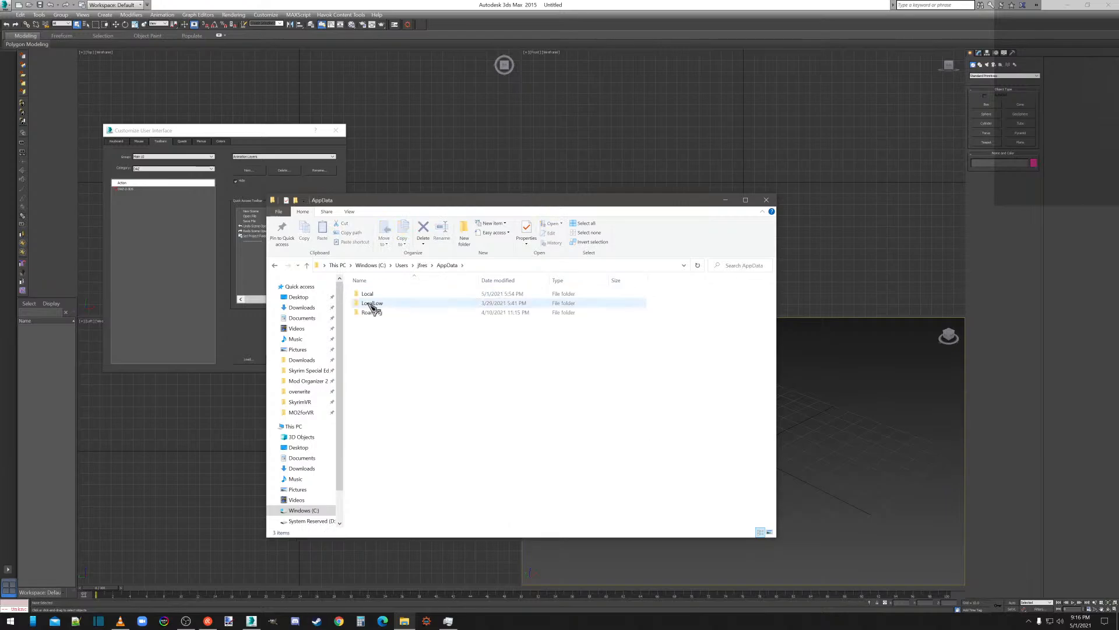
{"action": "double_click", "coordinate": [370, 294]}
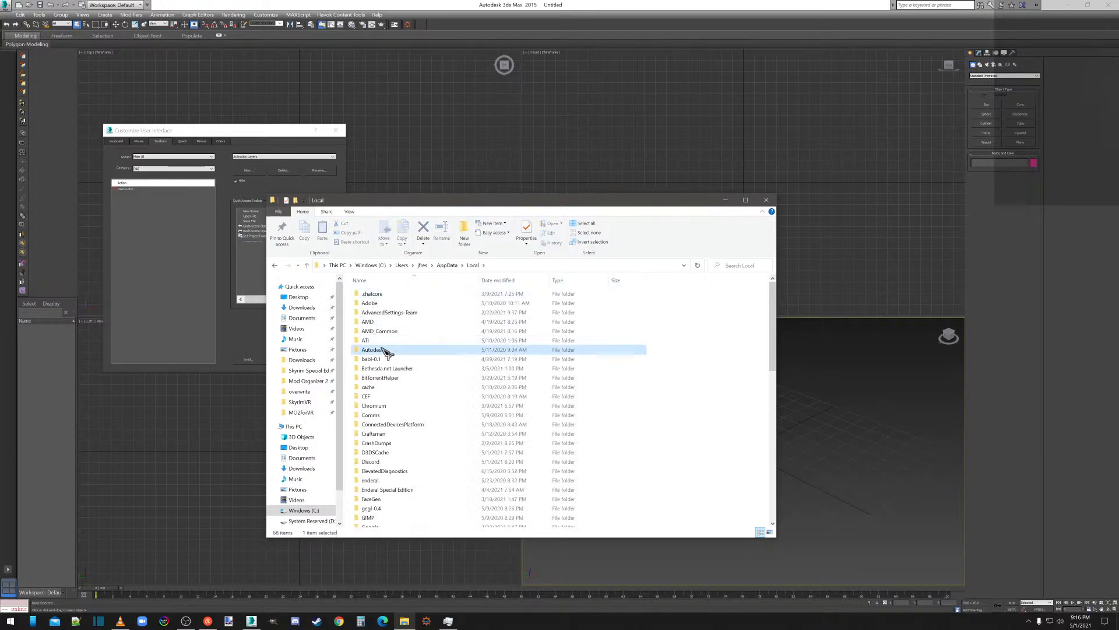
{"action": "double_click", "coordinate": [378, 350]}
{"action": "left_click", "coordinate": [380, 304]}
{"action": "double_click", "coordinate": [380, 304]}
{"action": "double_click", "coordinate": [380, 295]}
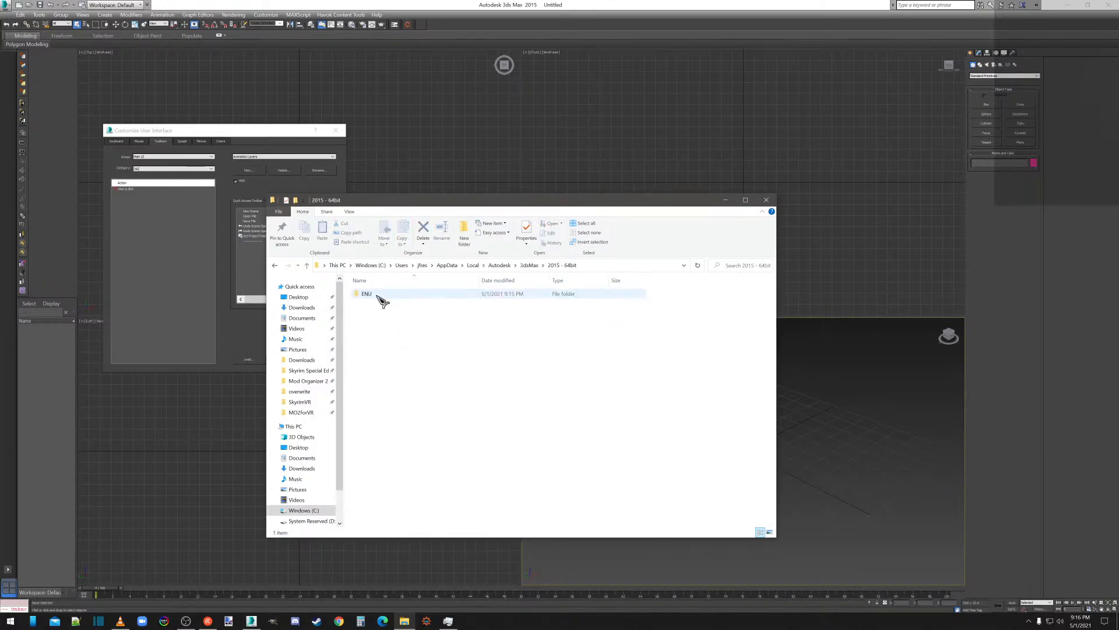
{"action": "double_click", "coordinate": [379, 295]}
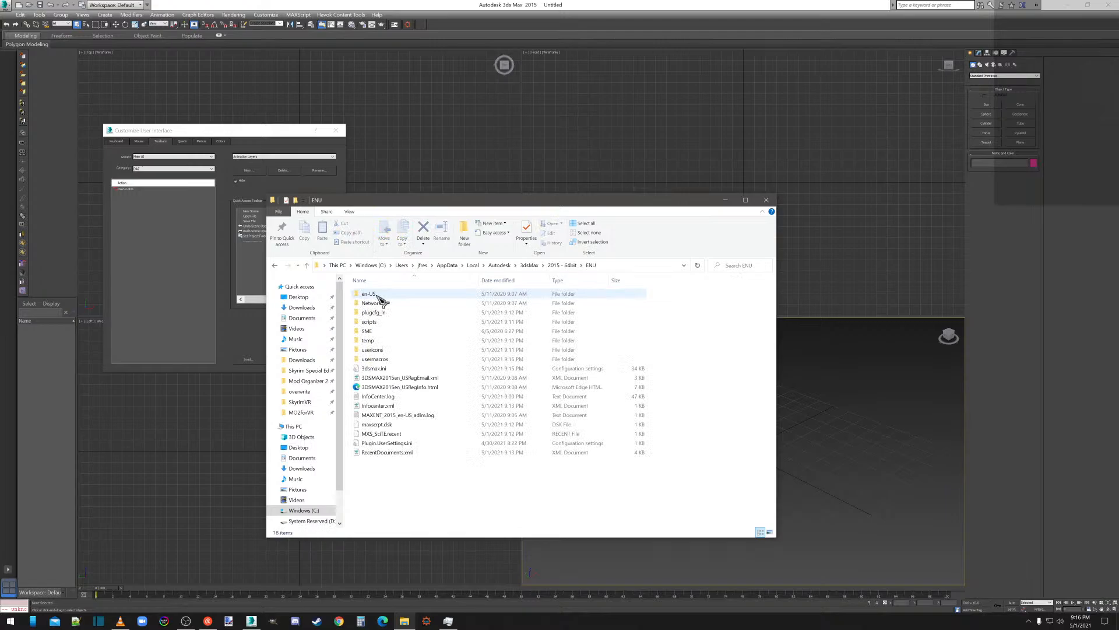
{"action": "double_click", "coordinate": [380, 350]}
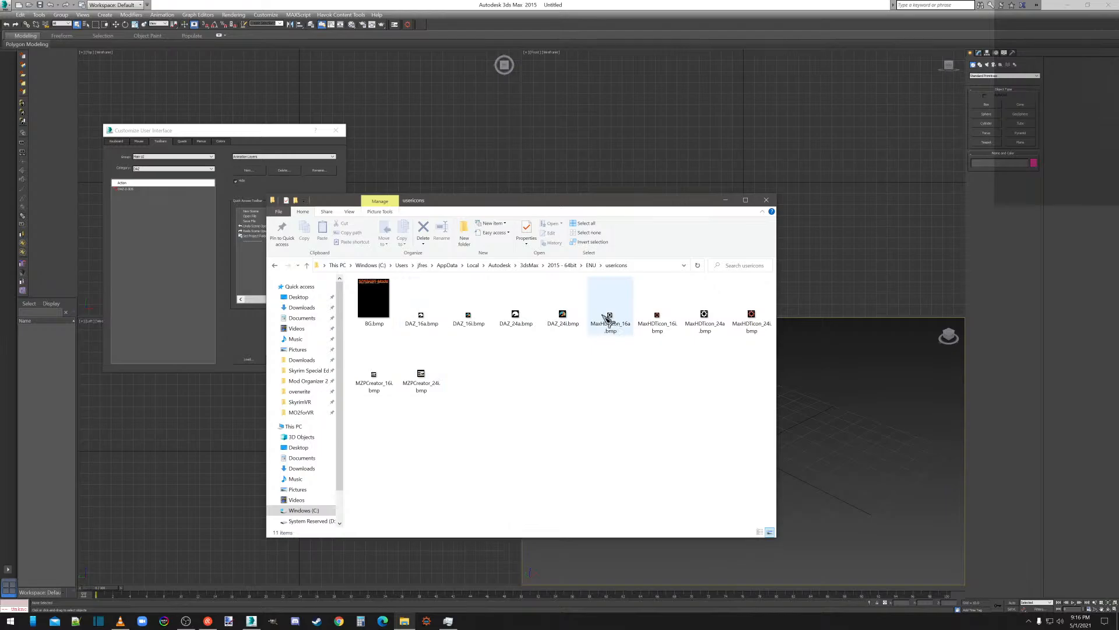
{"action": "left_click", "coordinate": [591, 265]}
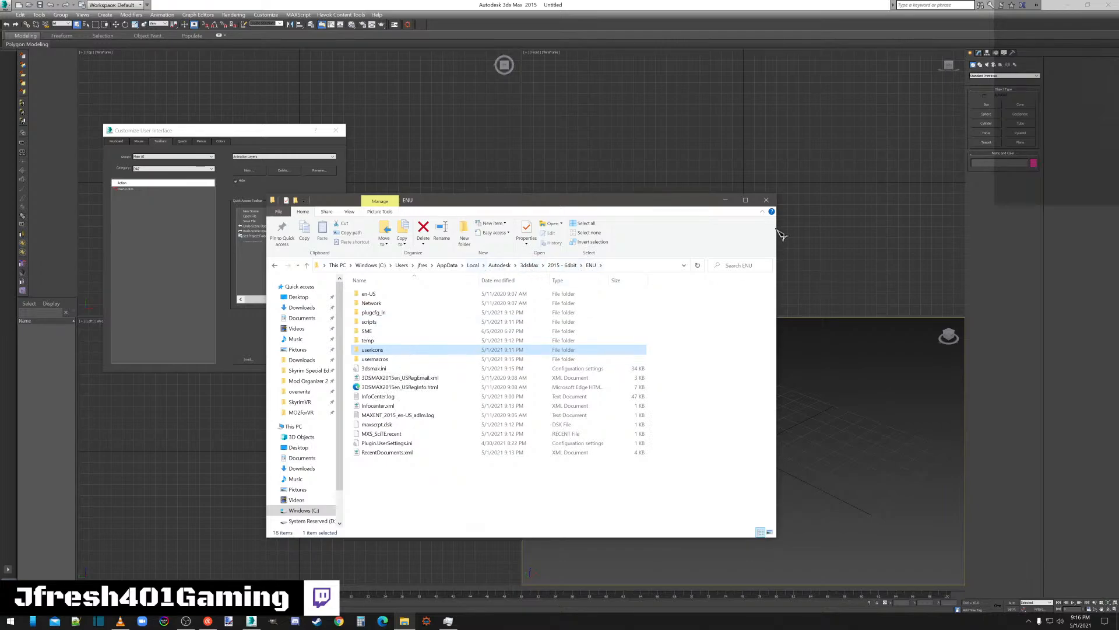
{"action": "left_click", "coordinate": [766, 200]}
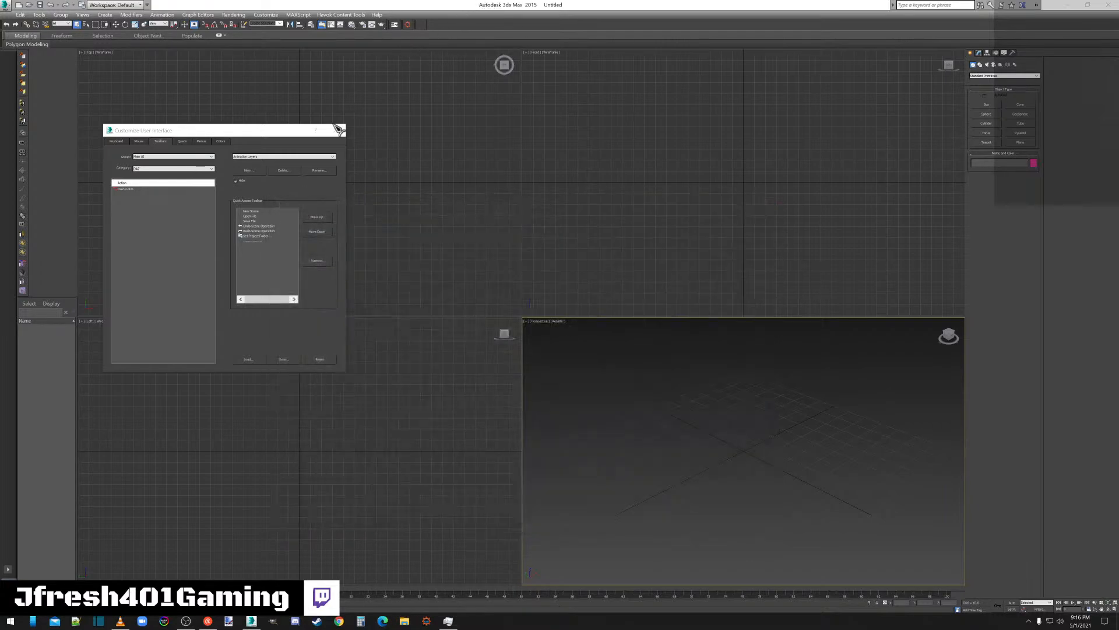
Add the DAZ-2-3DS action from the DAZ category to the end of the main toolbar and close the customization settings.
{"action": "left_click_drag", "start_coordinate": [125, 190], "coordinate": [430, 28]}
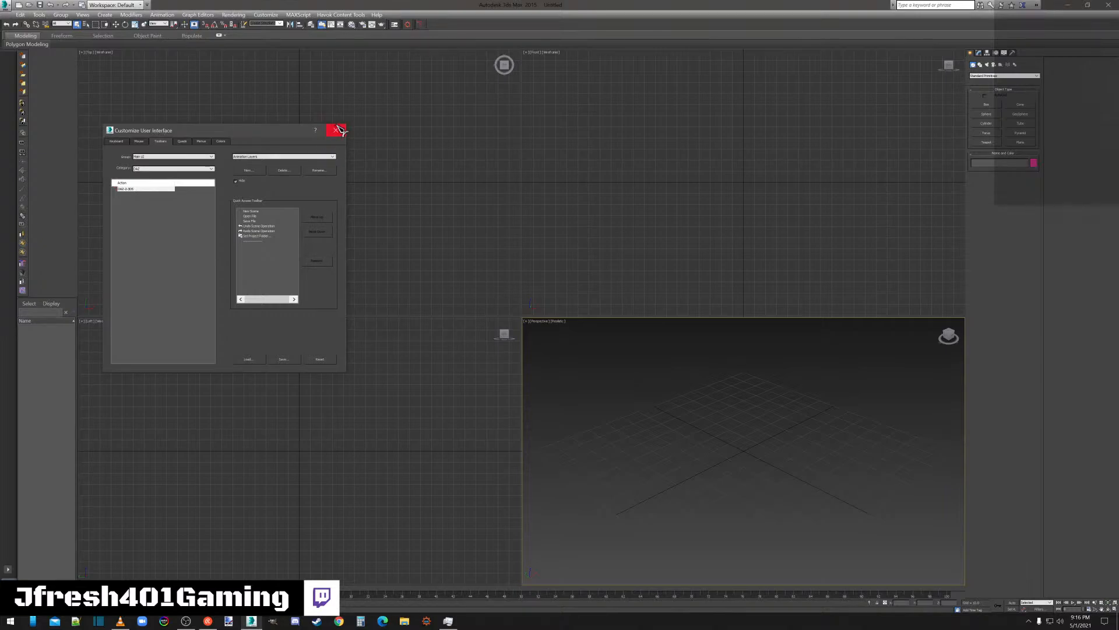
{"action": "left_click", "coordinate": [254, 157]}
{"action": "left_click", "coordinate": [254, 157]}
{"action": "left_click", "coordinate": [143, 170]}
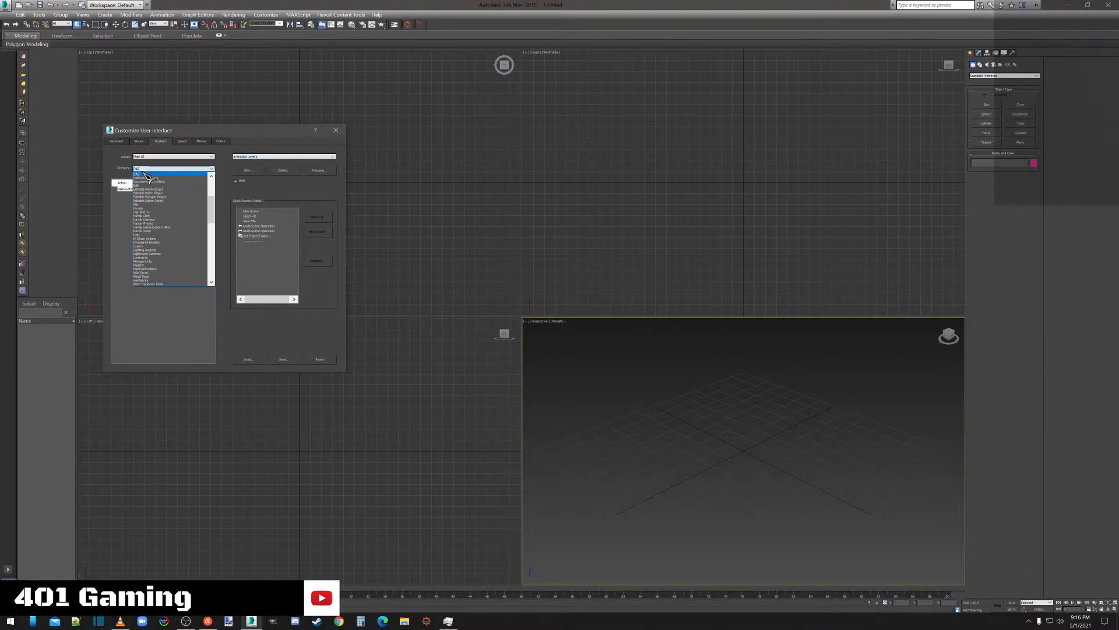
{"action": "left_click_drag", "start_coordinate": [212, 220], "coordinate": [214, 181]}
{"action": "left_click", "coordinate": [190, 169]}
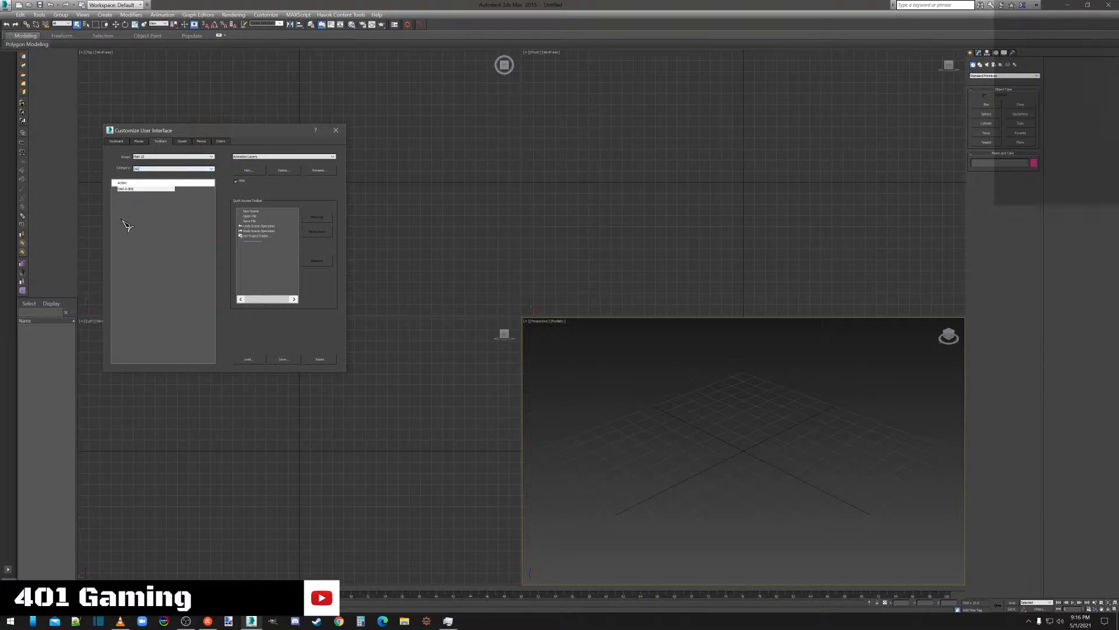
{"action": "left_click", "coordinate": [338, 131]}
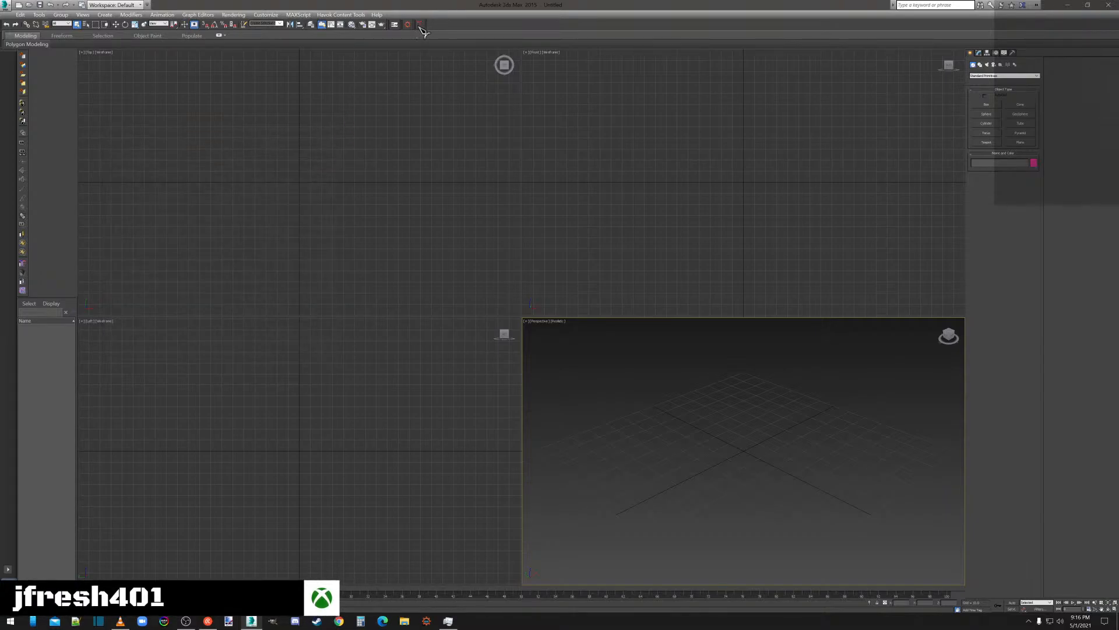
Run the DAZ helper script and import gloves.obj with the default OBJ import options.
{"action": "left_click", "coordinate": [421, 25]}
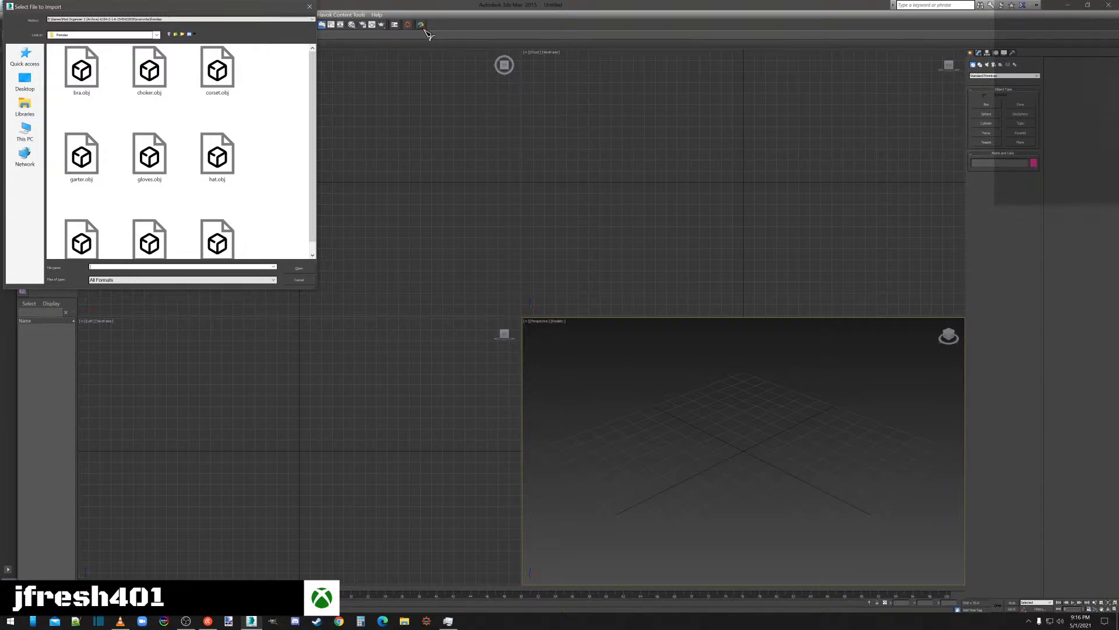
{"action": "double_click", "coordinate": [149, 156]}
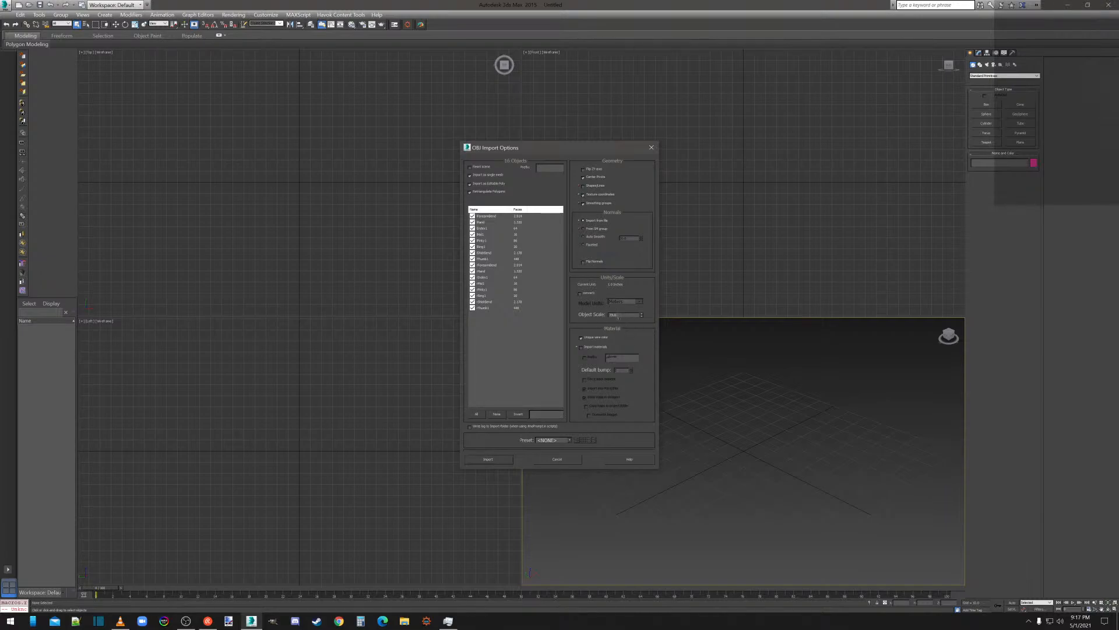
{"action": "left_click", "coordinate": [500, 459]}
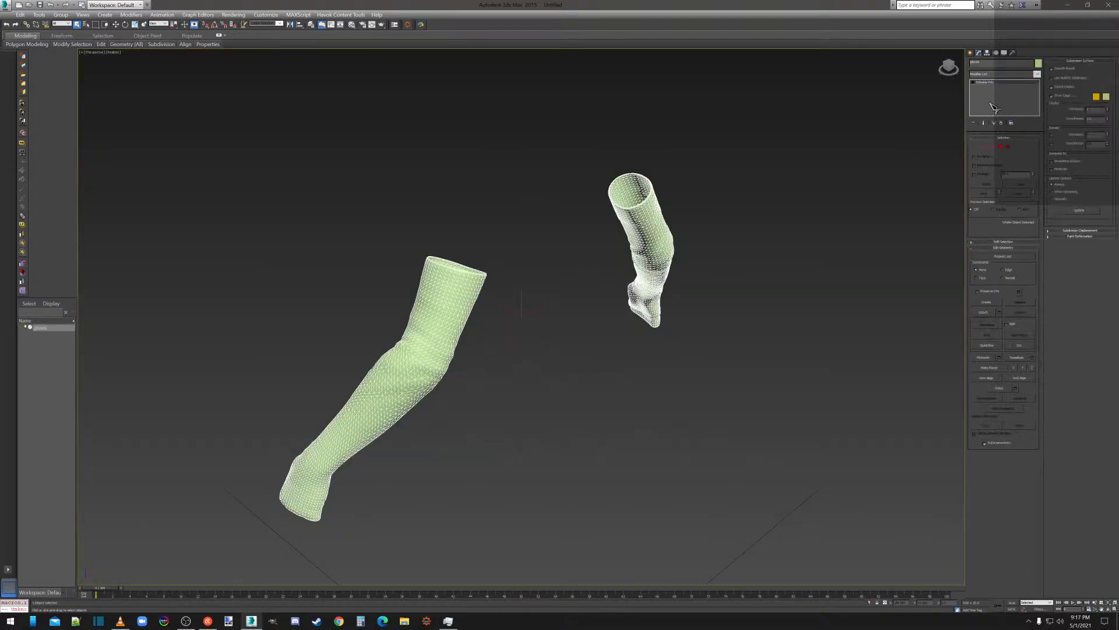
Preview welding all of the gloves' vertices without applying it, leave vertex editing and deselect the gloves.
{"action": "left_click", "coordinate": [1001, 146]}
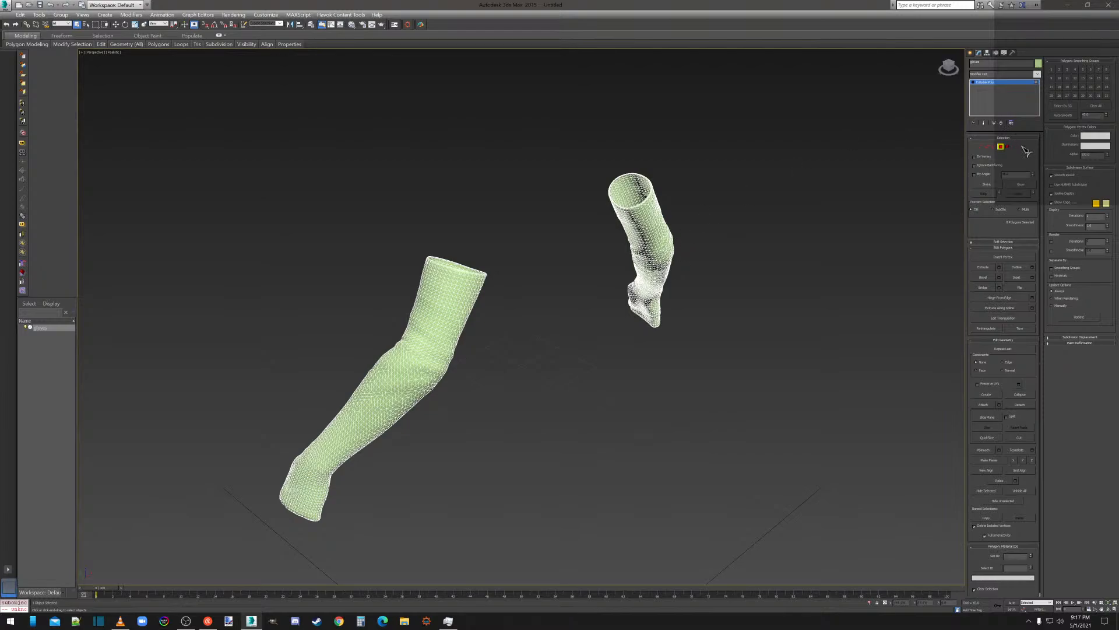
{"action": "left_click", "coordinate": [981, 147]}
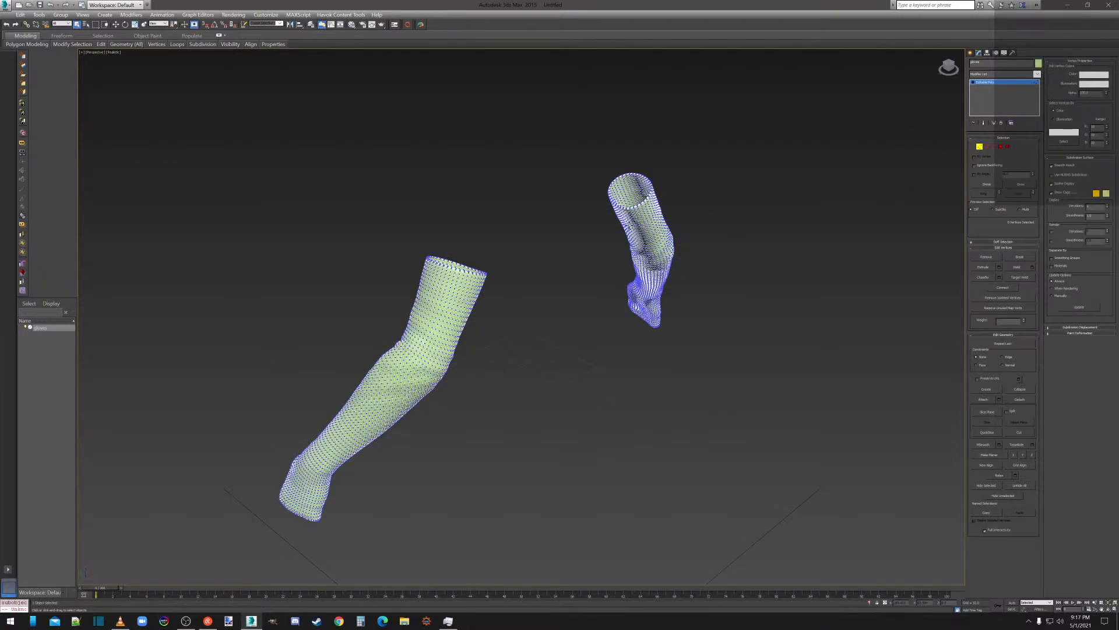
{"action": "key", "text": "ctrl+a"}
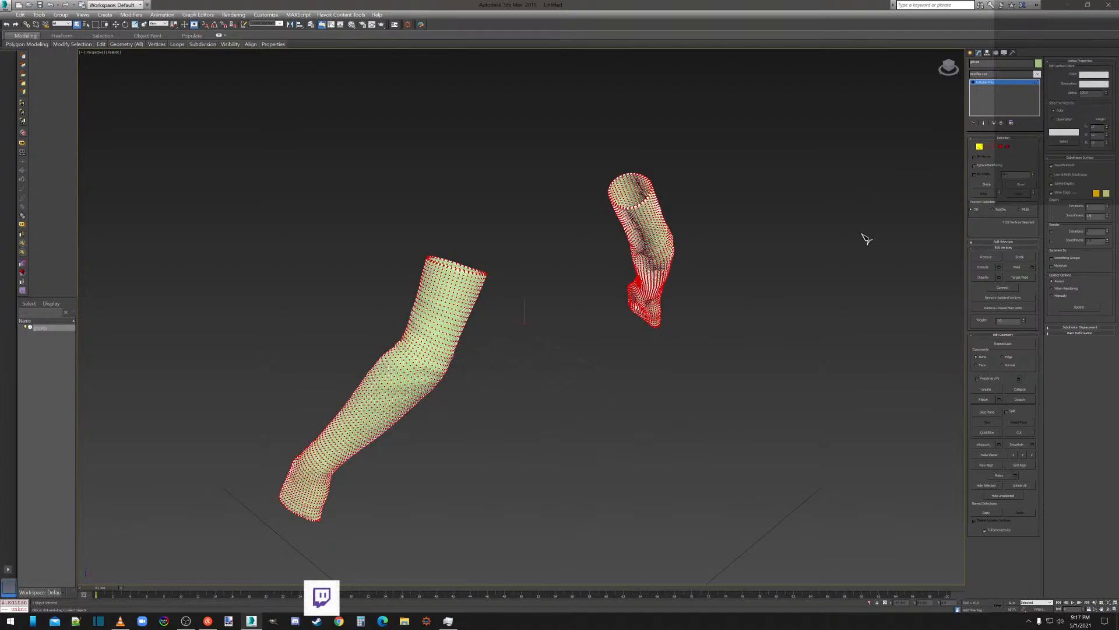
{"action": "left_click", "coordinate": [1032, 268]}
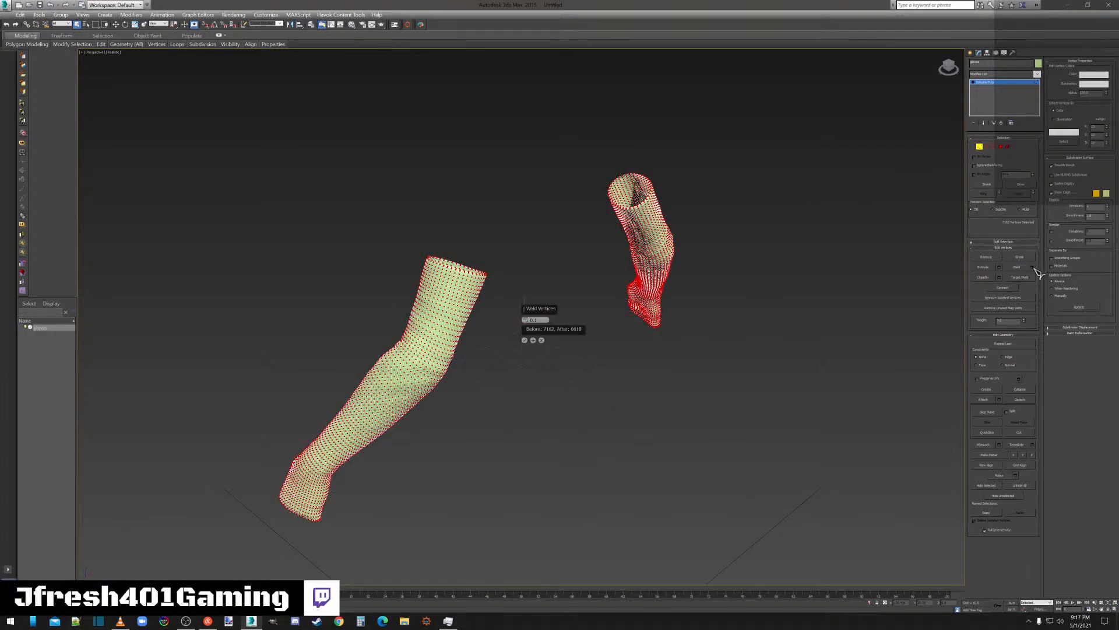
{"action": "left_click", "coordinate": [542, 341]}
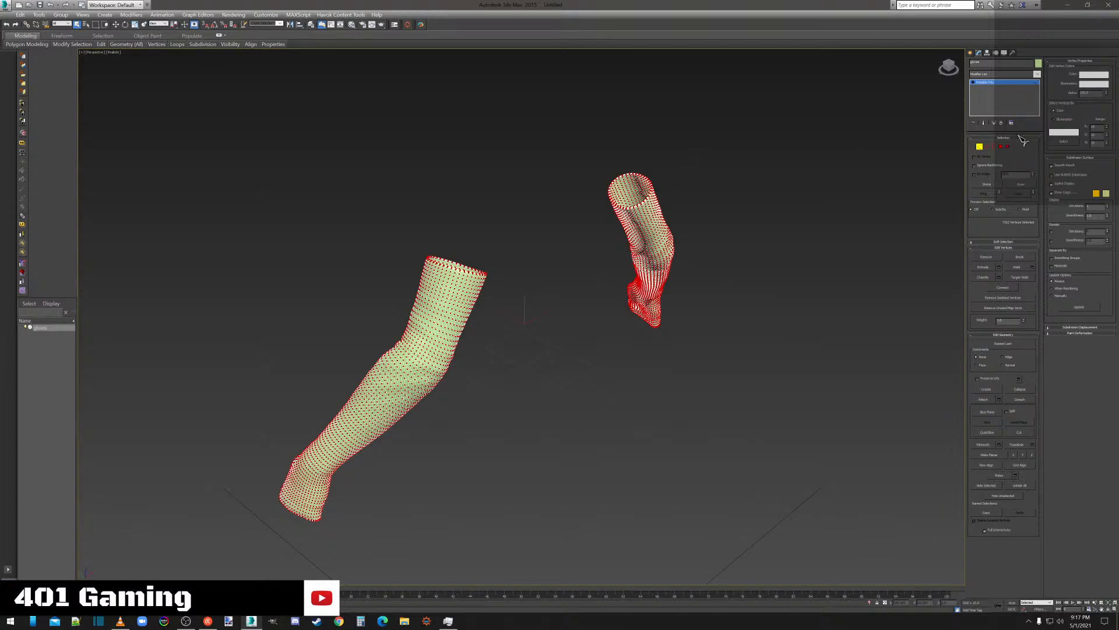
{"action": "left_click", "coordinate": [981, 146]}
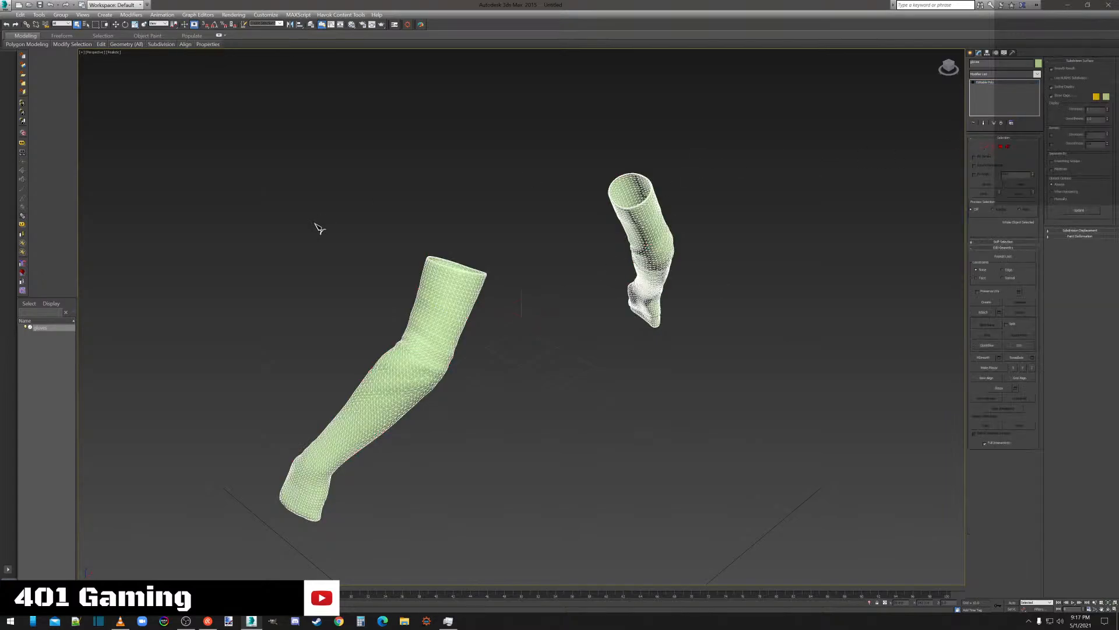
{"action": "left_click", "coordinate": [290, 209]}
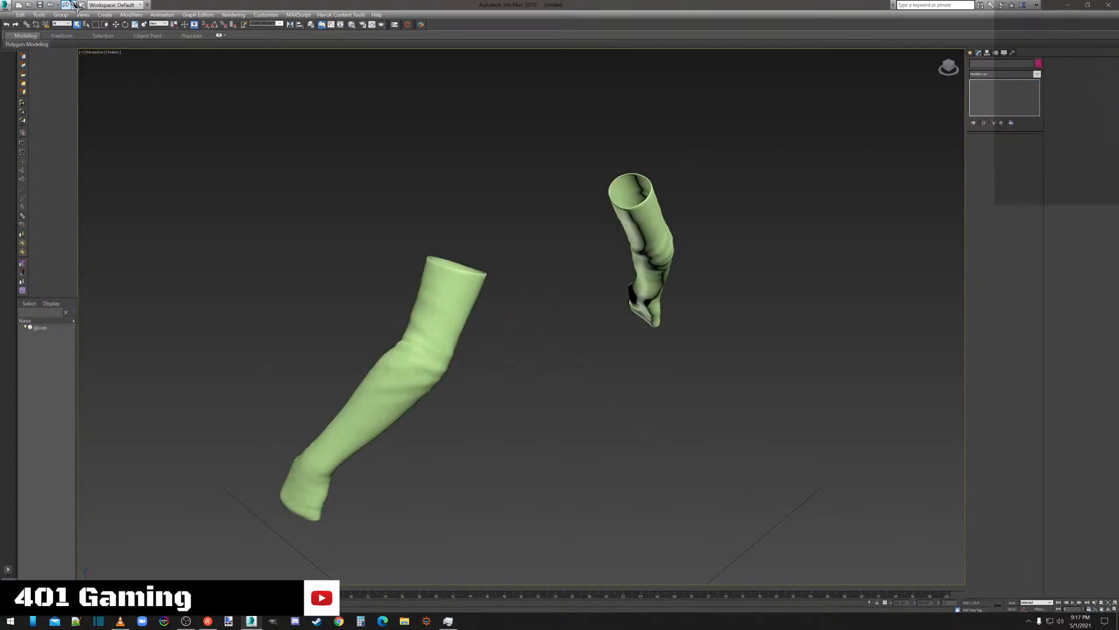
Try to import gloves.obj a second time through the DAZ helper script, responding to the object name conflict.
{"action": "left_click", "coordinate": [422, 26]}
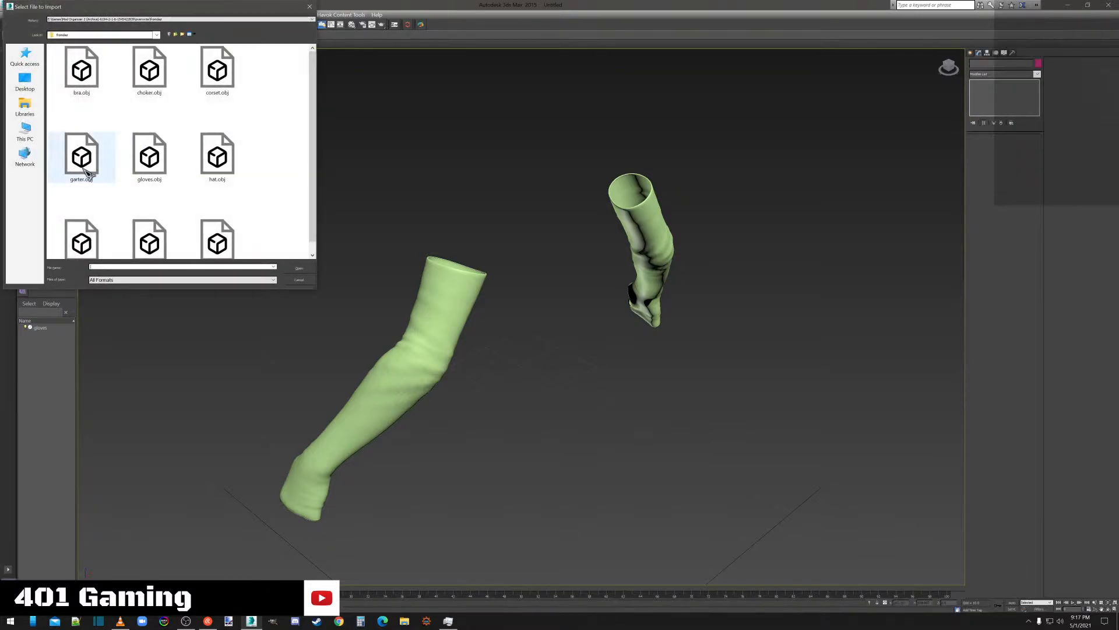
{"action": "double_click", "coordinate": [150, 165]}
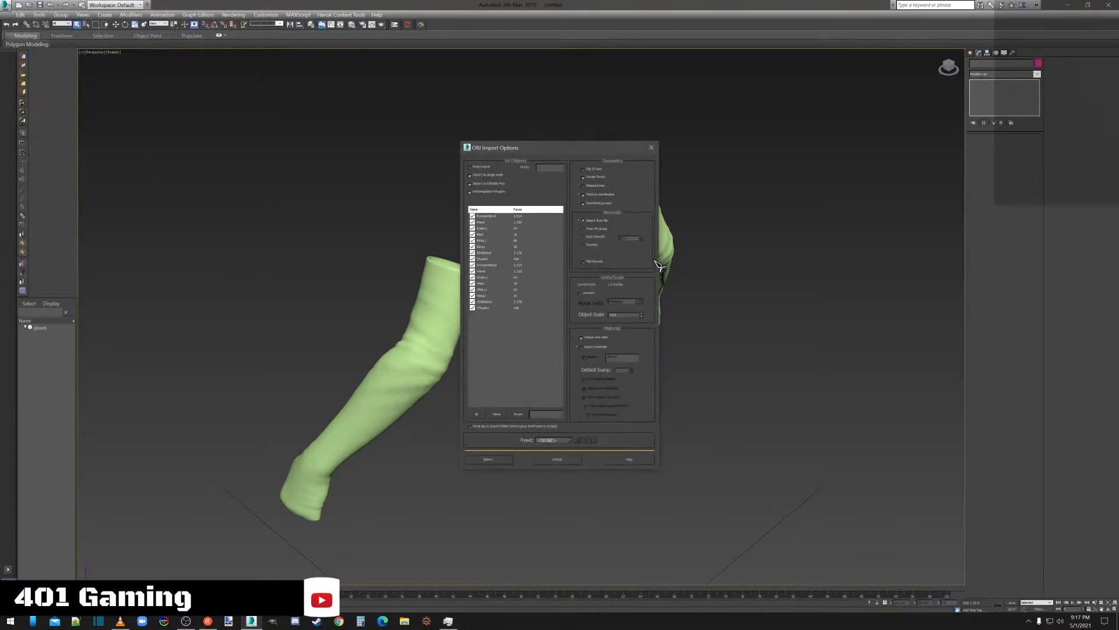
{"action": "left_click", "coordinate": [507, 461]}
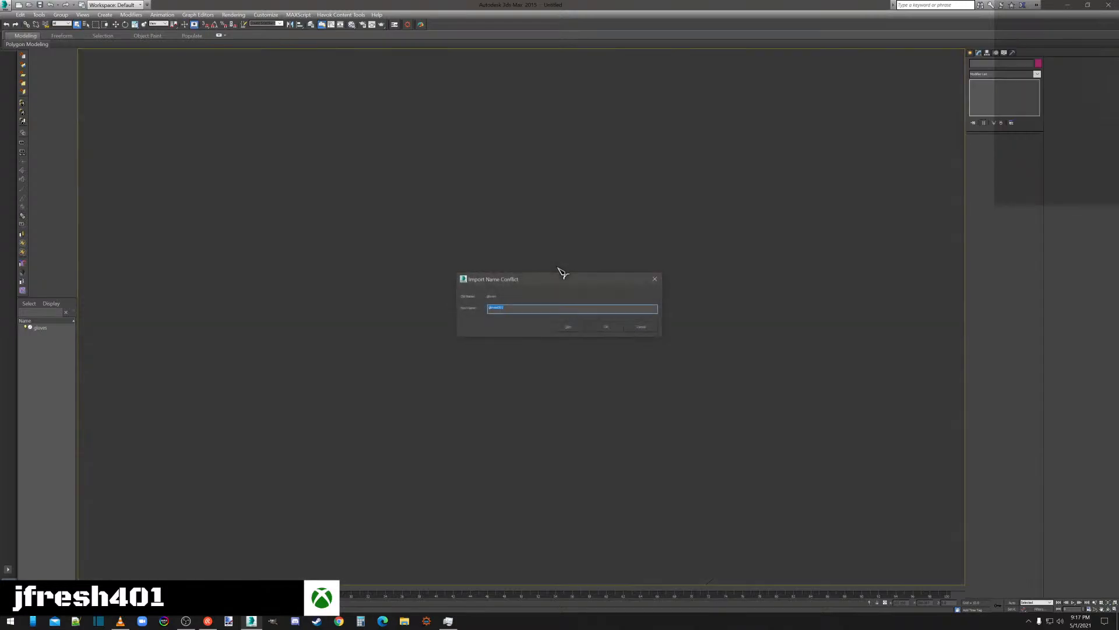
{"action": "left_click", "coordinate": [571, 327]}
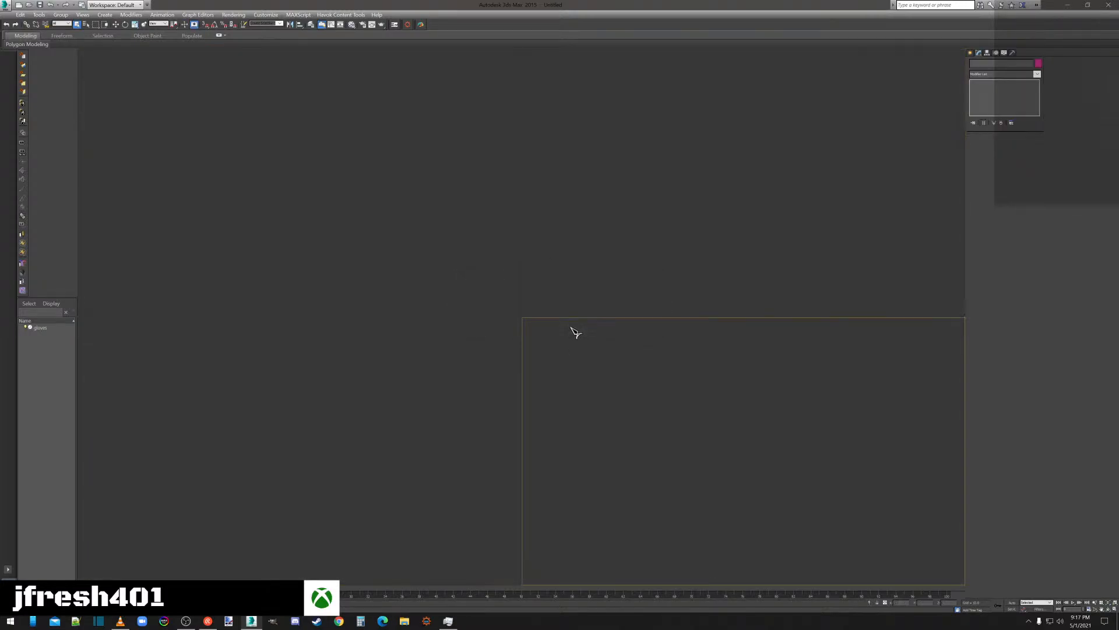
Decline saving a copy of the scene, dismiss the error report without sending it, and restart 3ds Max 2015.
{"action": "left_click", "coordinate": [633, 350]}
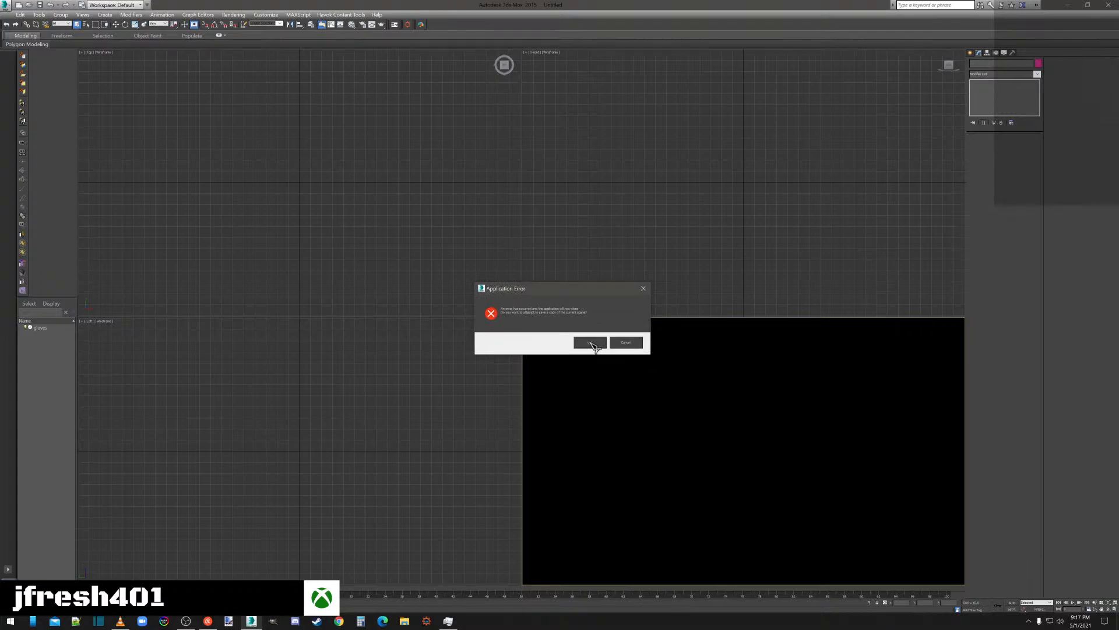
{"action": "left_click", "coordinate": [627, 344]}
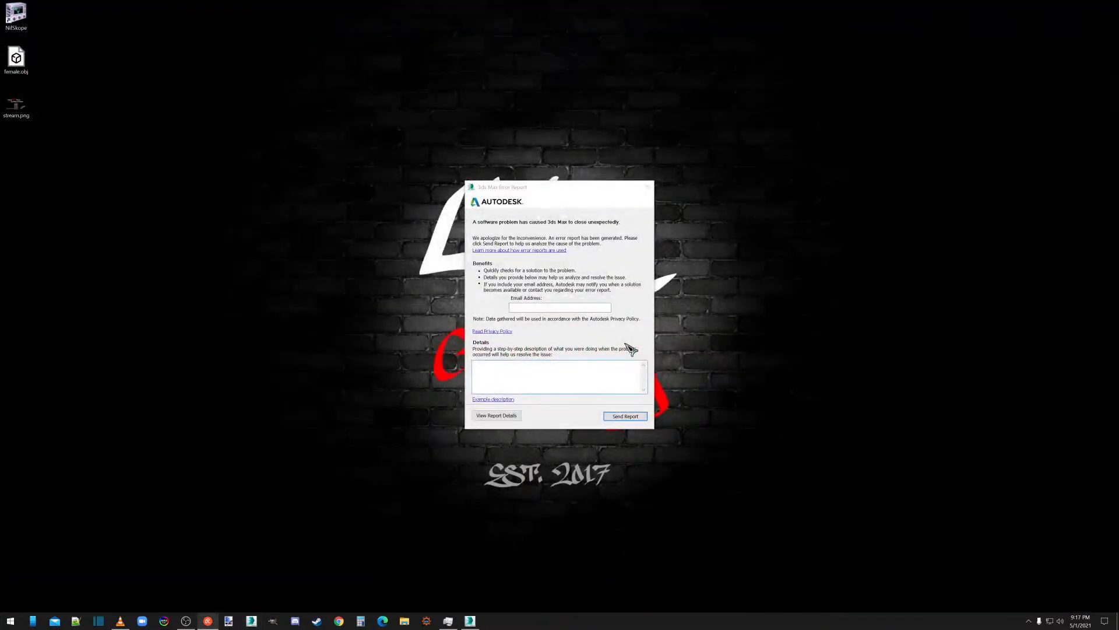
{"action": "left_click", "coordinate": [647, 187]}
{"action": "left_click", "coordinate": [622, 329]}
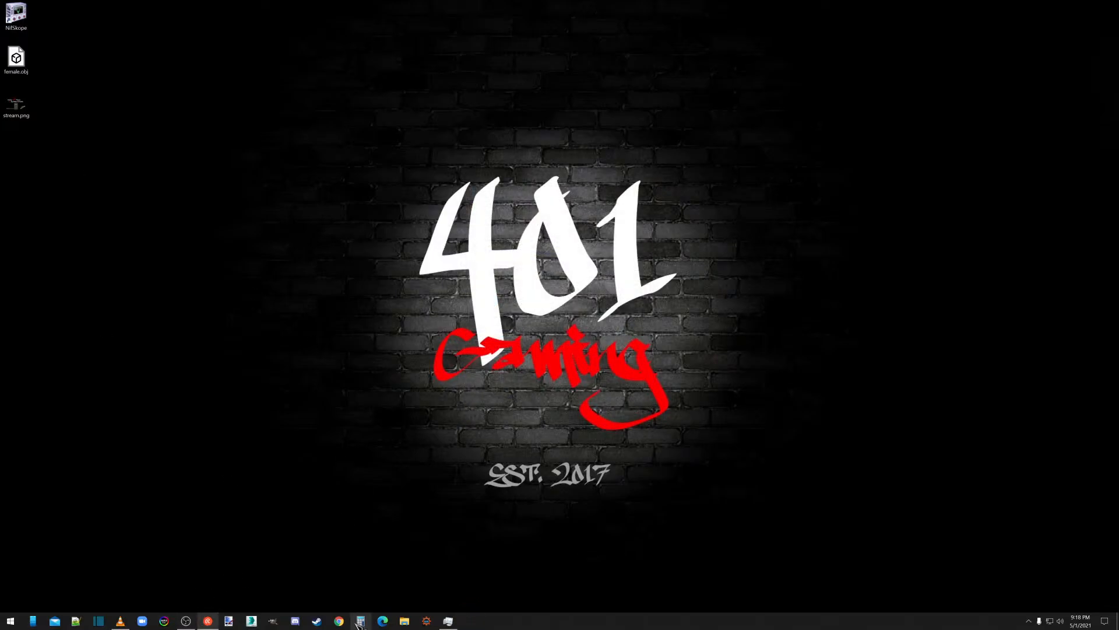
{"action": "left_click", "coordinate": [251, 620]}
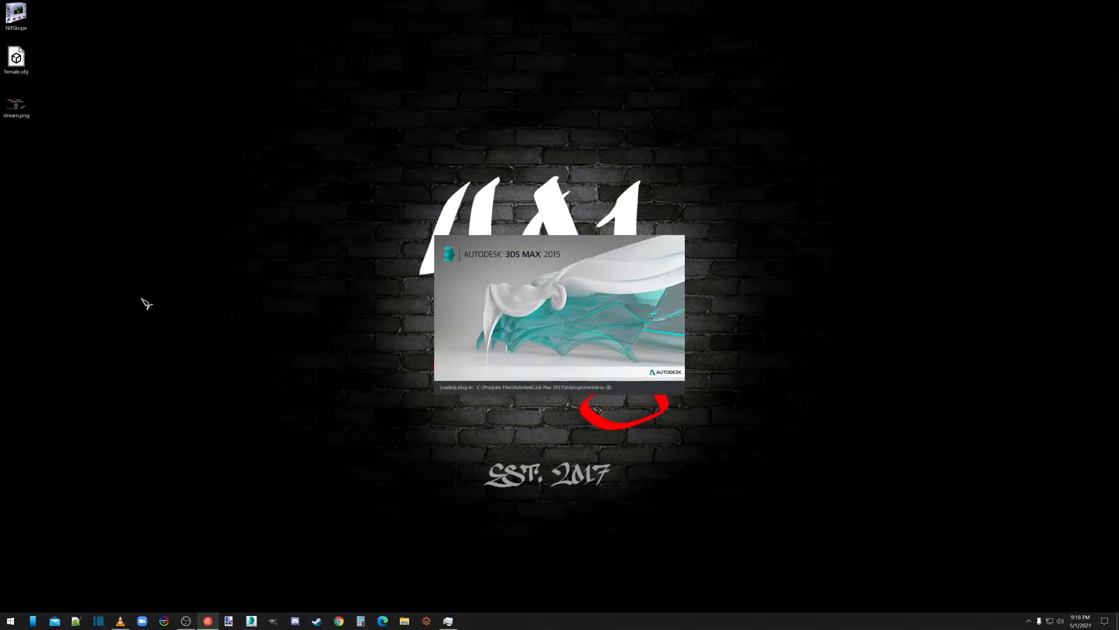
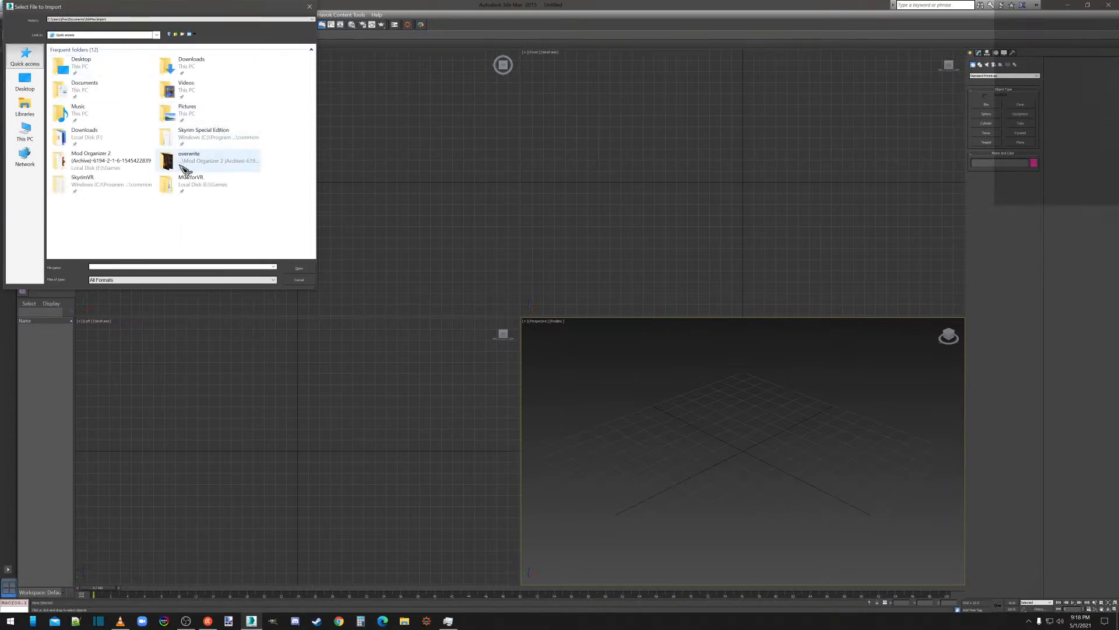
Import gloves.obj from the outfit's folder inside overwrite with the default OBJ import options.
{"action": "double_click", "coordinate": [192, 166]}
{"action": "double_click", "coordinate": [81, 68]}
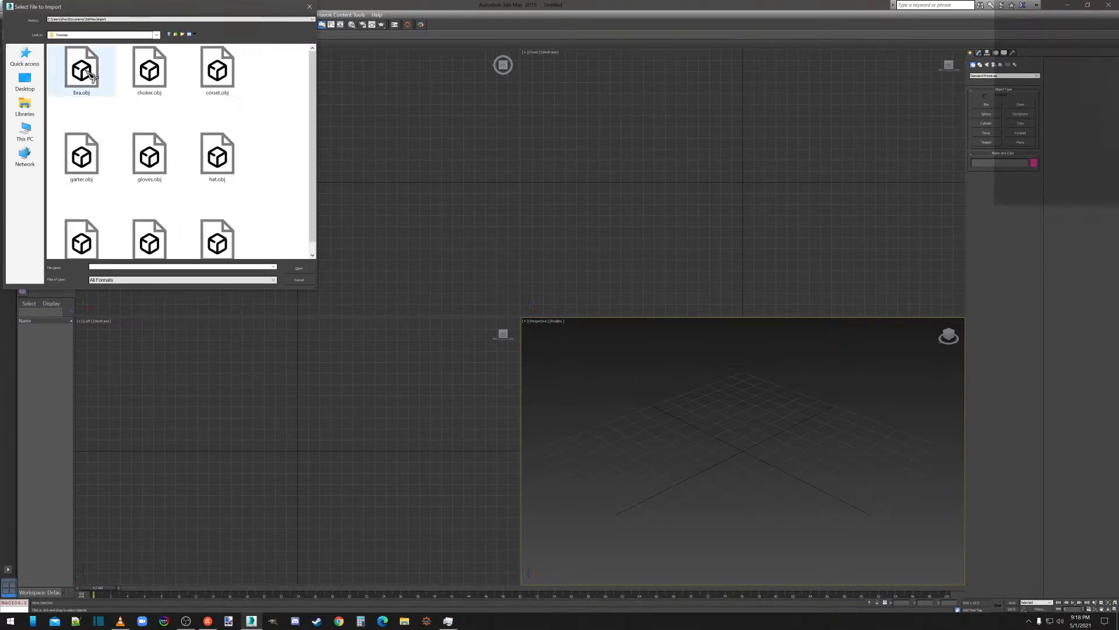
{"action": "left_click", "coordinate": [158, 158]}
{"action": "double_click", "coordinate": [158, 158]}
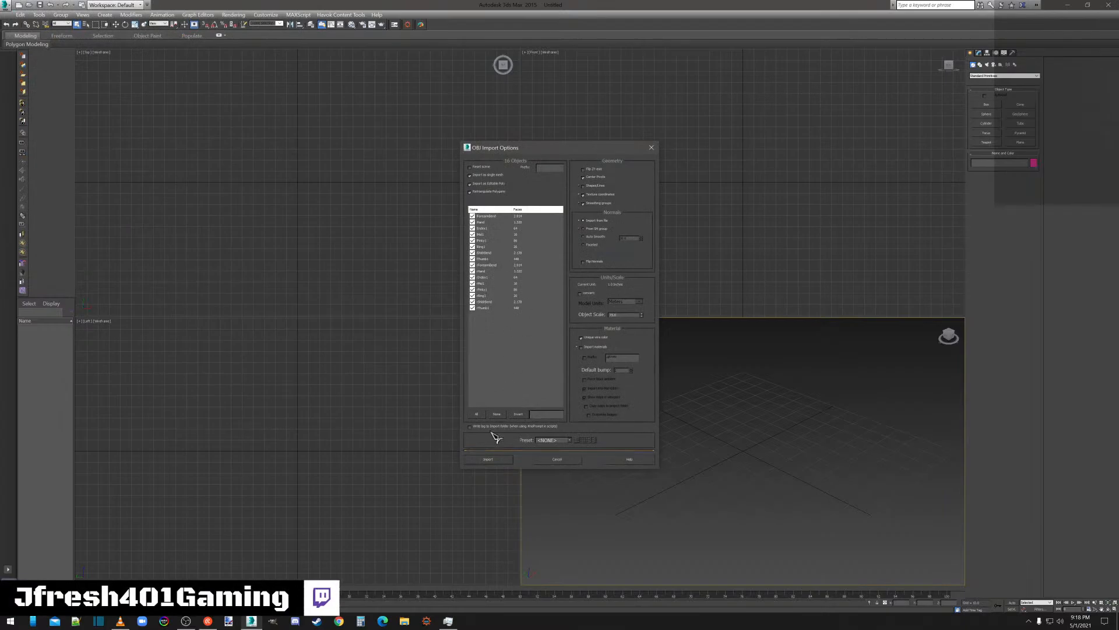
{"action": "left_click", "coordinate": [501, 460]}
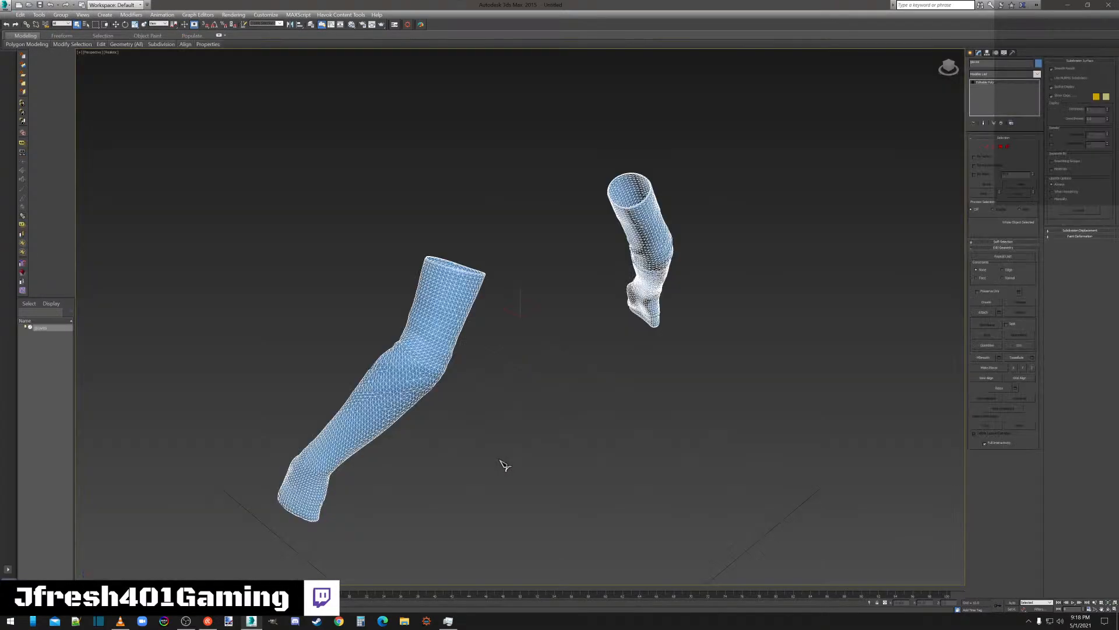
Check the gloves in polygon editing, return to object level and delete them from the scene.
{"action": "left_click", "coordinate": [1001, 147]}
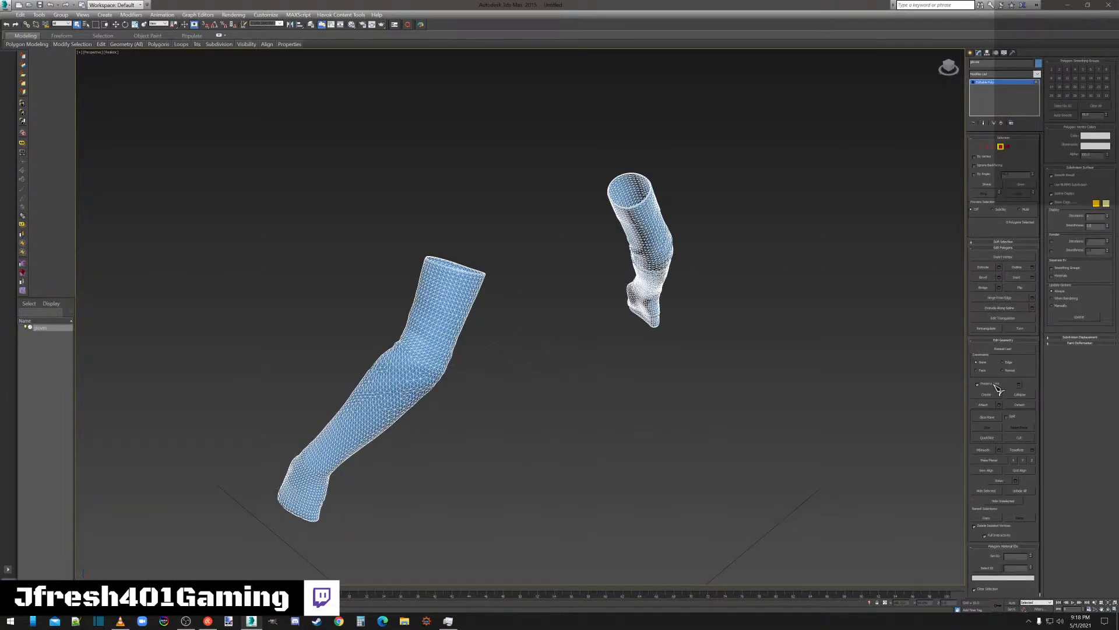
{"action": "right_click", "coordinate": [214, 178]}
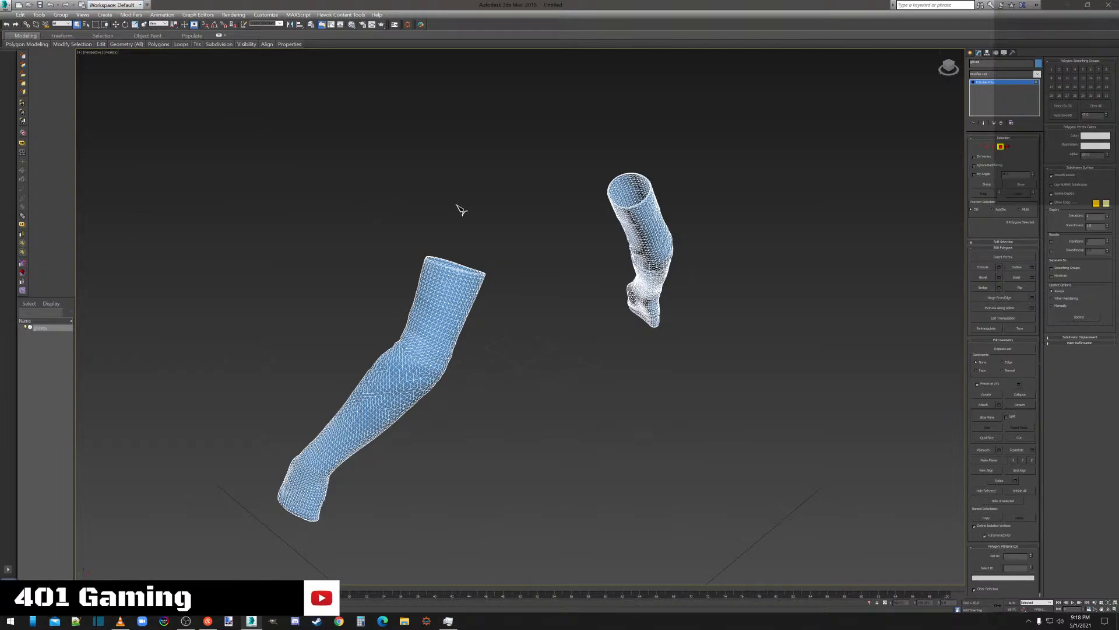
{"action": "left_click", "coordinate": [970, 53]}
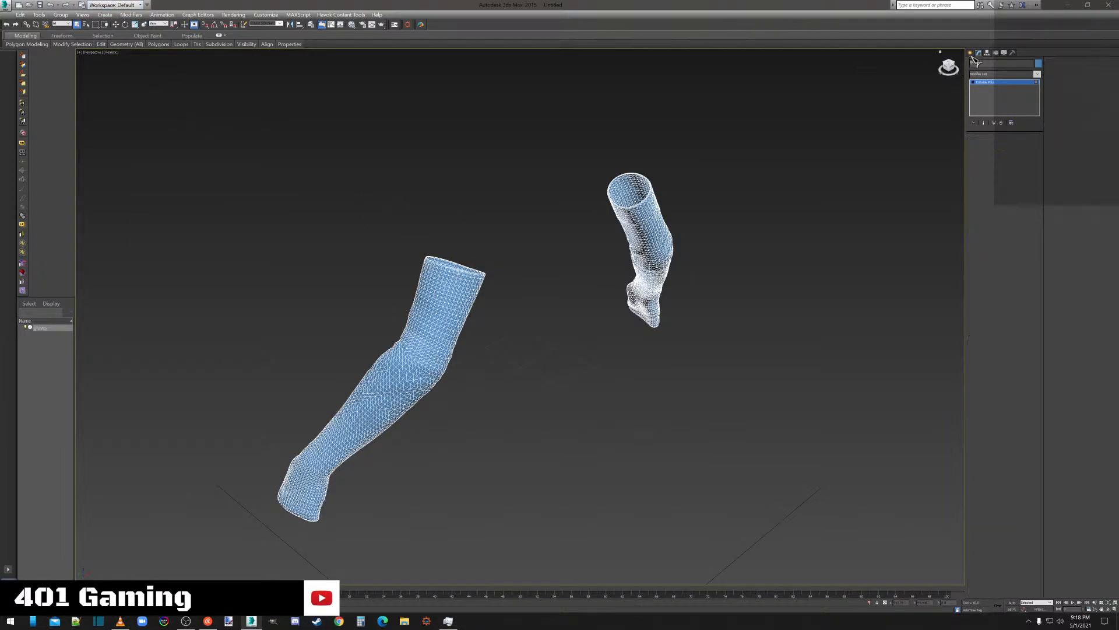
{"action": "left_click", "coordinate": [818, 200]}
{"action": "left_click", "coordinate": [637, 203]}
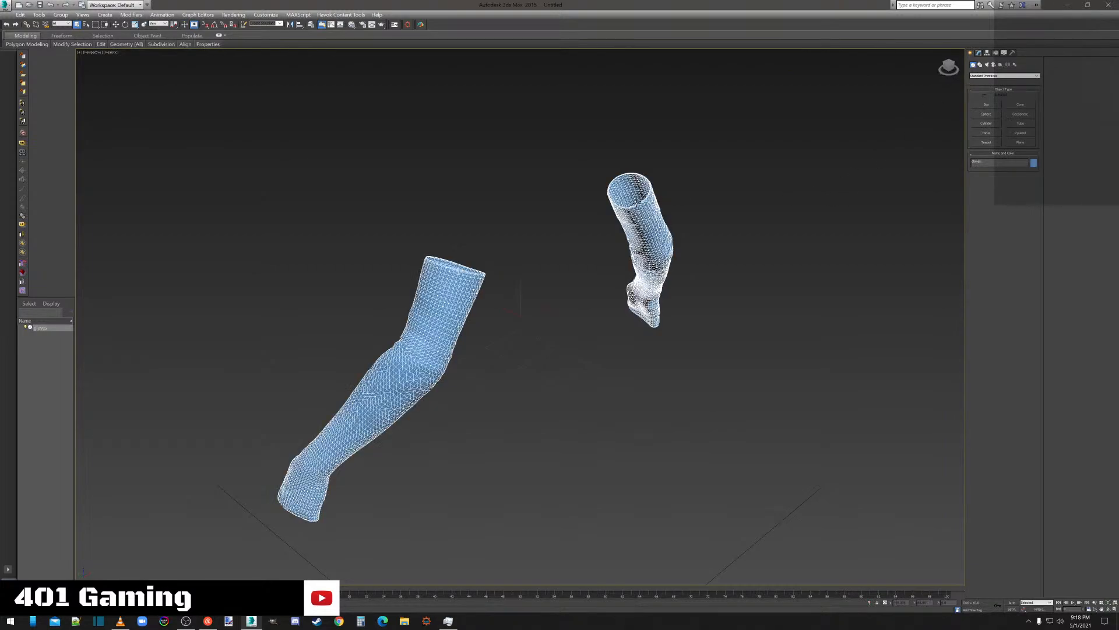
{"action": "key", "text": "Delete"}
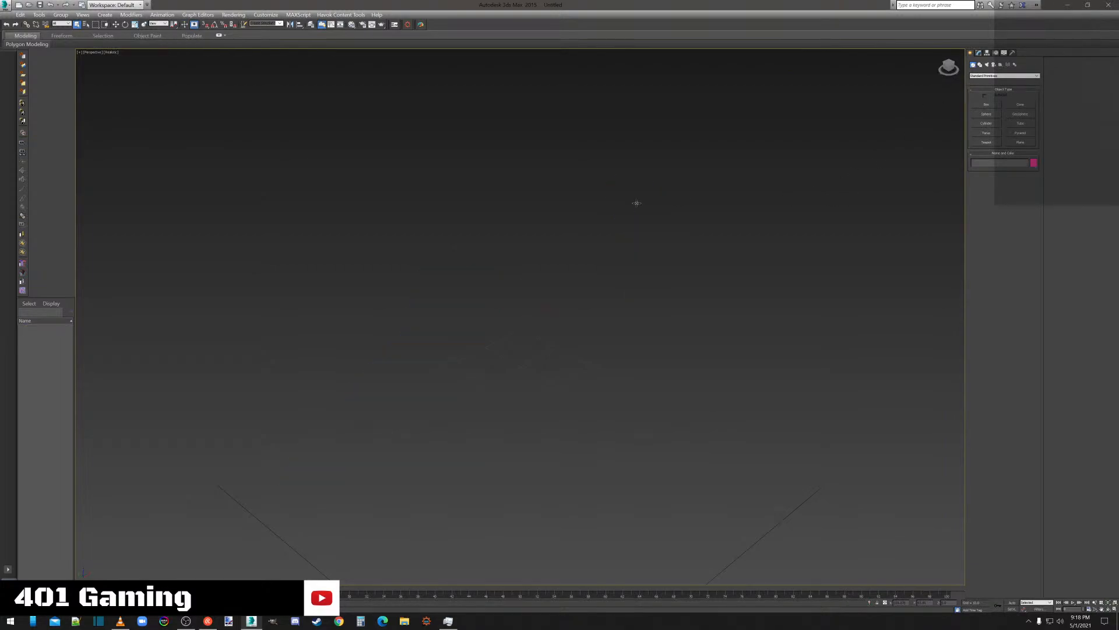
Import bra.obj from the outfit's folder inside overwrite using the standard import command and default OBJ options.
{"action": "left_click", "coordinate": [8, 6]}
{"action": "left_click", "coordinate": [53, 129]}
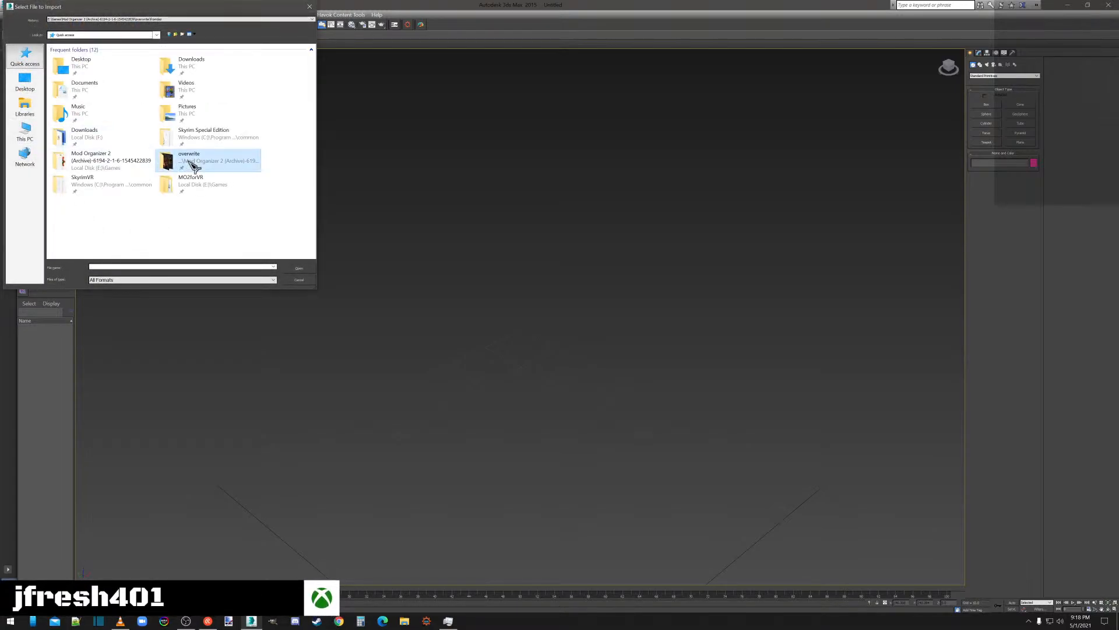
{"action": "double_click", "coordinate": [190, 163]}
{"action": "double_click", "coordinate": [88, 80]}
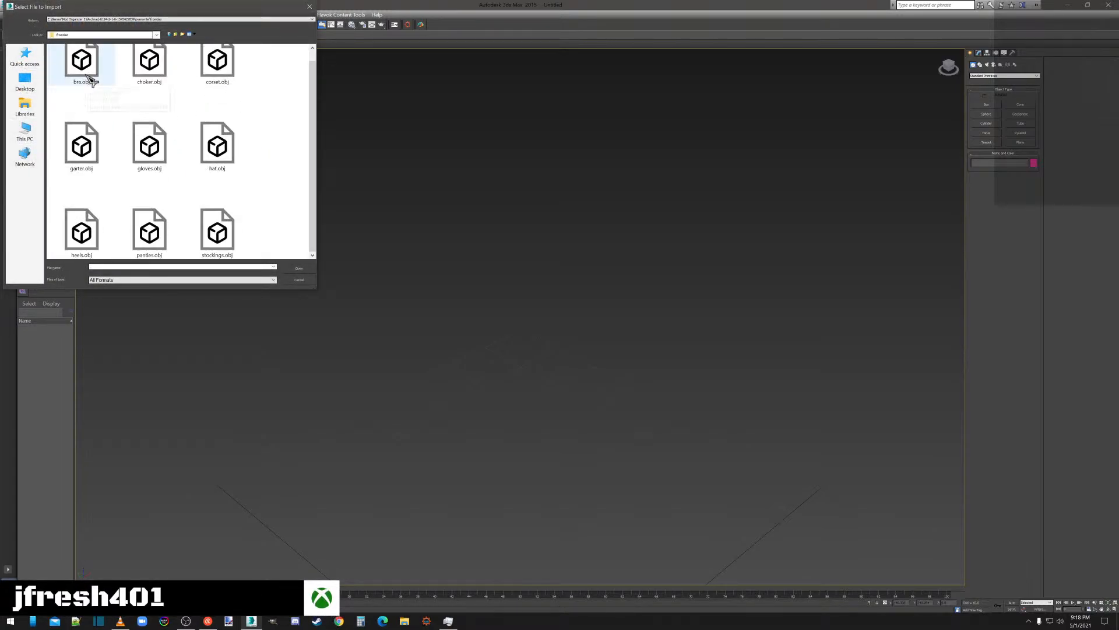
{"action": "double_click", "coordinate": [84, 70]}
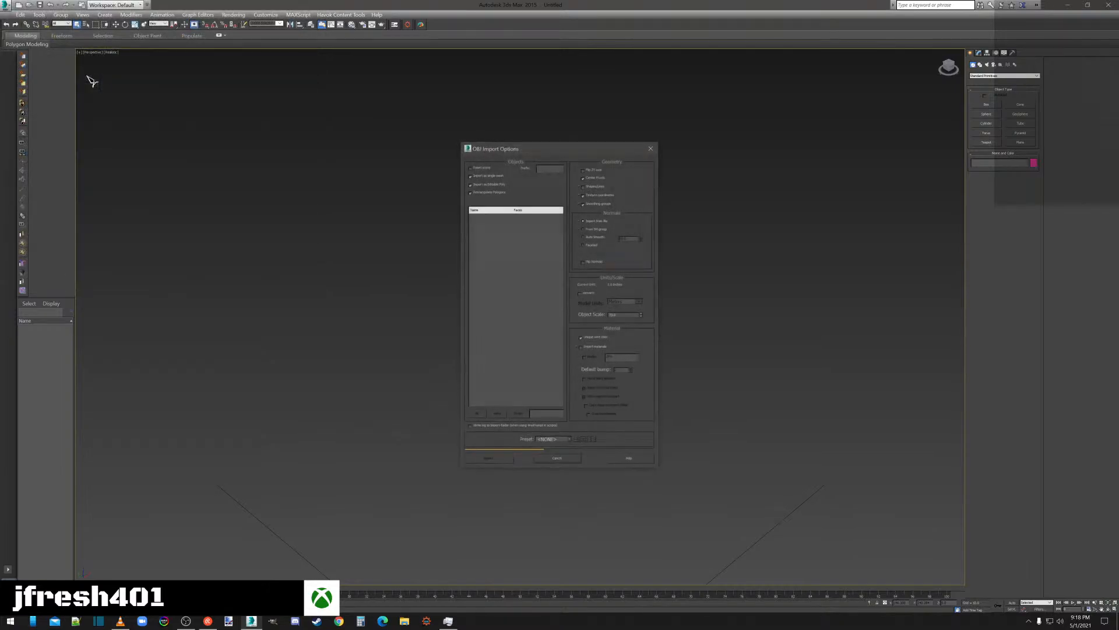
{"action": "left_click", "coordinate": [497, 458]}
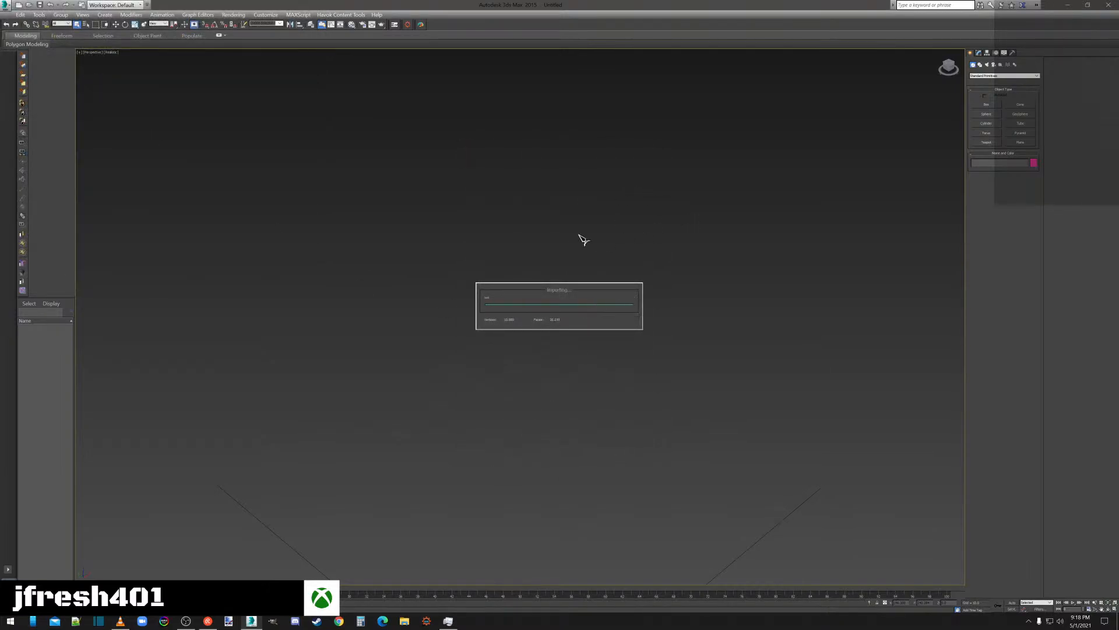
Select all of the bra's polygons and flip their normals.
{"action": "left_click", "coordinate": [978, 52]}
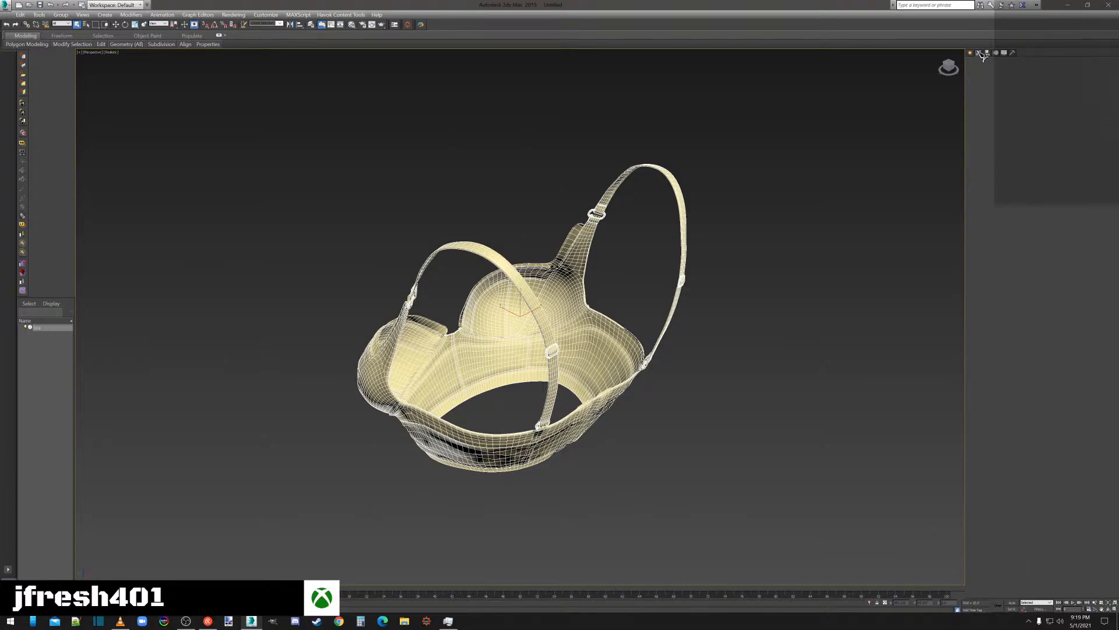
{"action": "left_click", "coordinate": [1001, 146]}
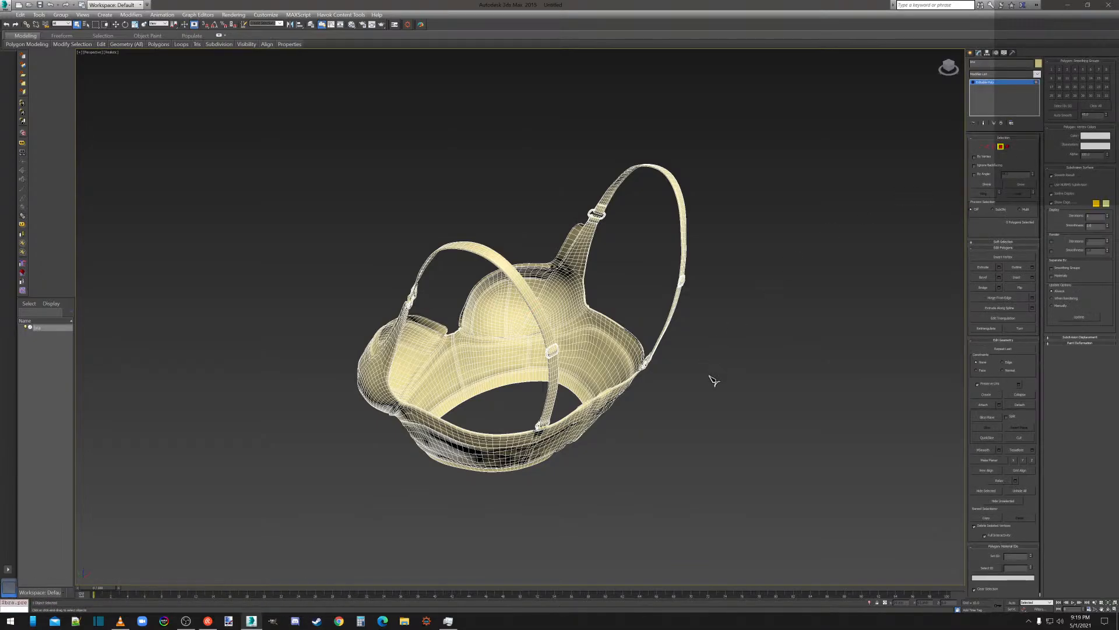
{"action": "key", "text": "ctrl+a"}
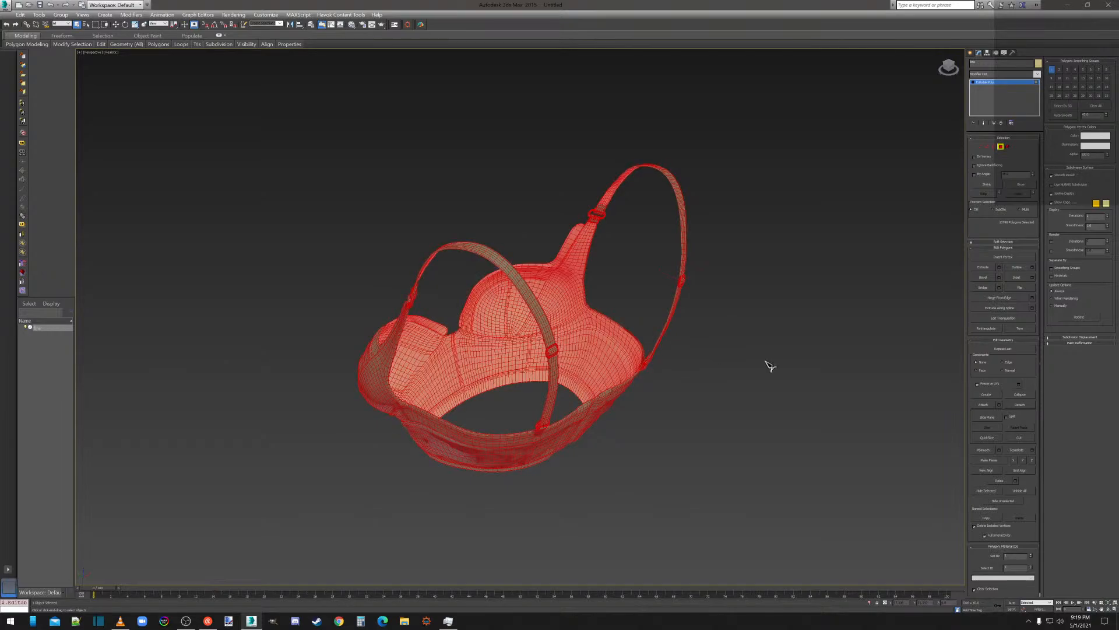
{"action": "left_click", "coordinate": [1029, 288]}
Select all of the bra's vertices and weld the coincident ones using the Weld settings.
{"action": "left_click", "coordinate": [980, 148]}
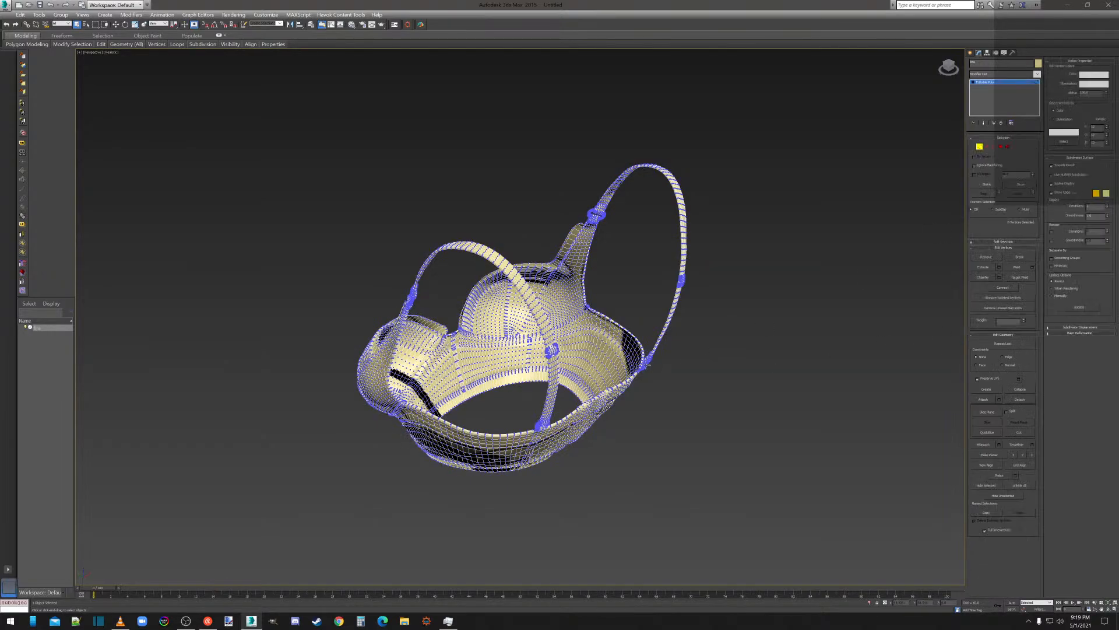
{"action": "key", "text": "ctrl+a"}
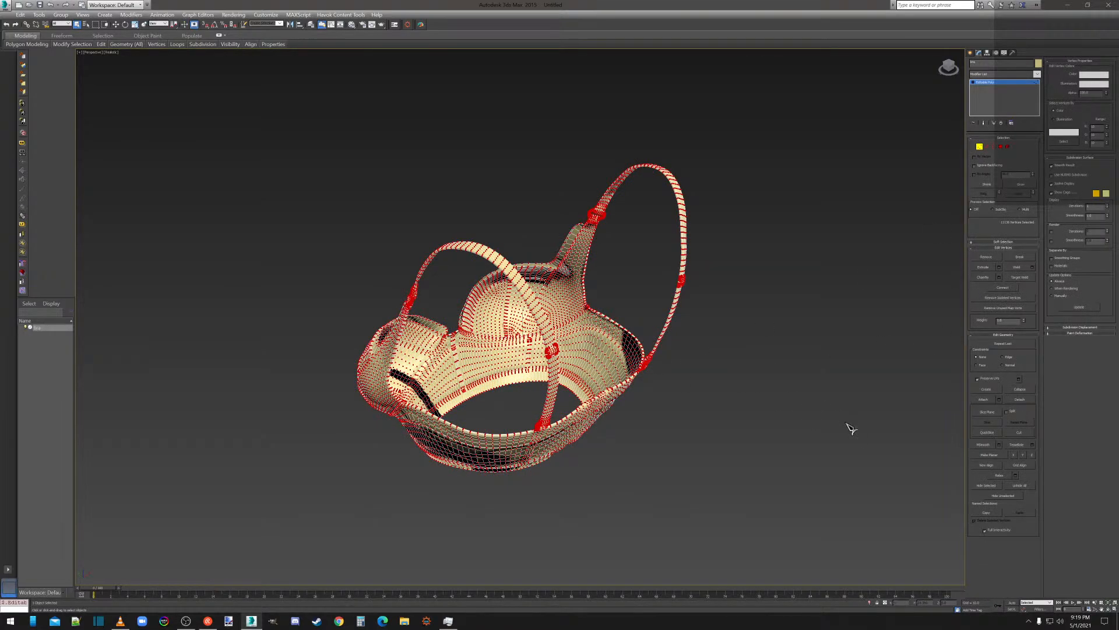
{"action": "left_click", "coordinate": [1032, 267]}
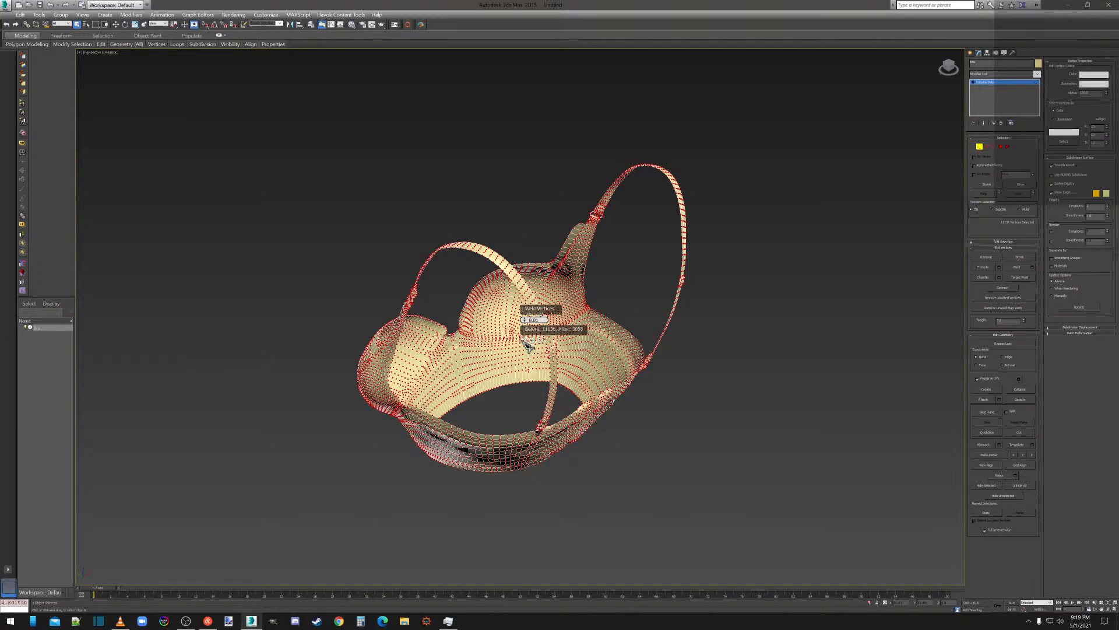
{"action": "key", "text": "Return"}
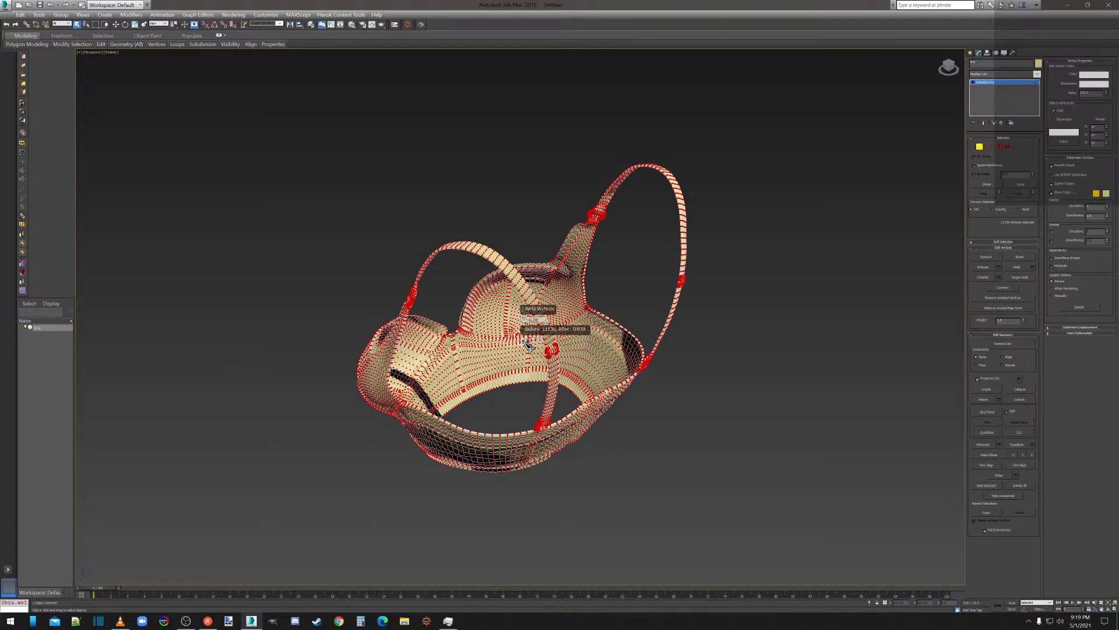
{"action": "left_click", "coordinate": [527, 341]}
Apply a ProOptimizer modifier to the bra with Keep Textures enabled and calculate it.
{"action": "left_click", "coordinate": [985, 75]}
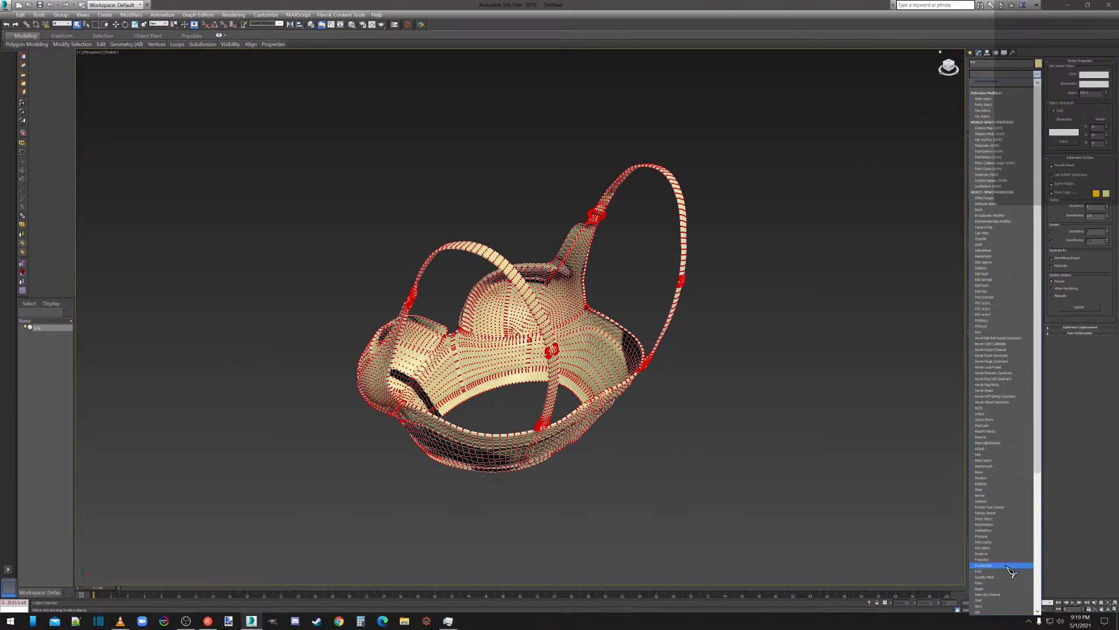
{"action": "left_click", "coordinate": [986, 565]}
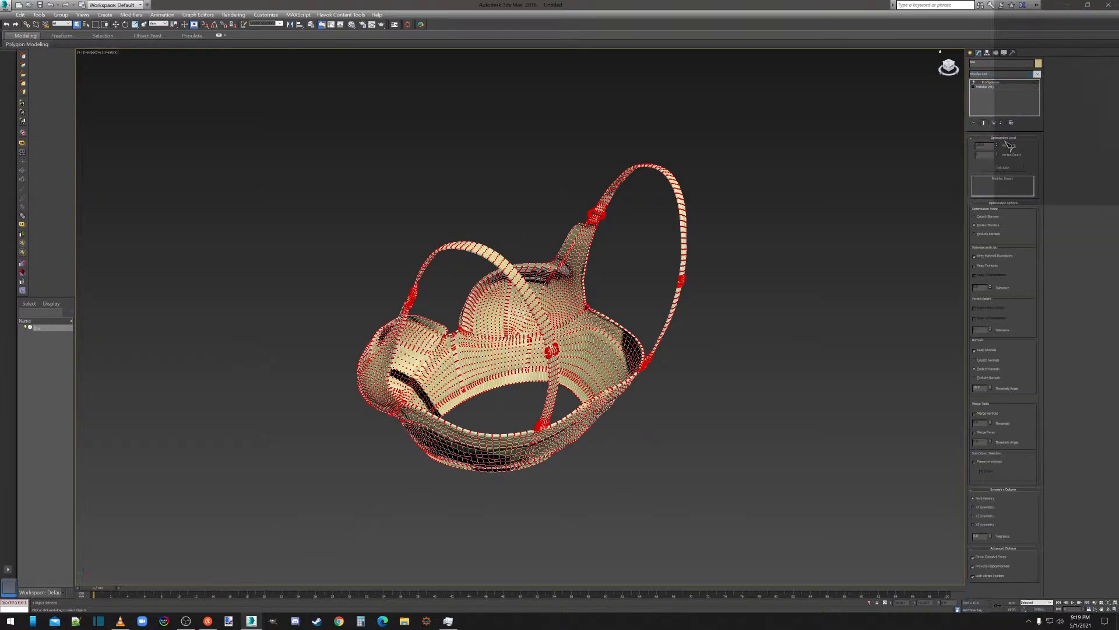
{"action": "left_click", "coordinate": [988, 265]}
{"action": "left_click", "coordinate": [1004, 169]}
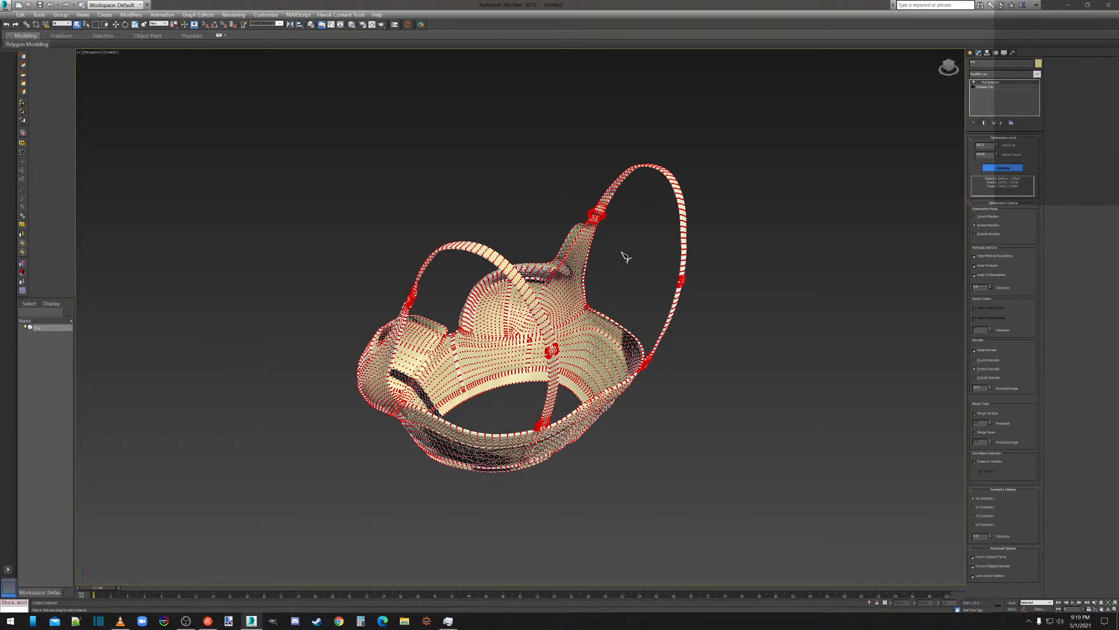
Convert the optimized bra to an Editable Poly.
{"action": "right_click", "coordinate": [665, 226]}
{"action": "mouse_move", "coordinate": [688, 300]}
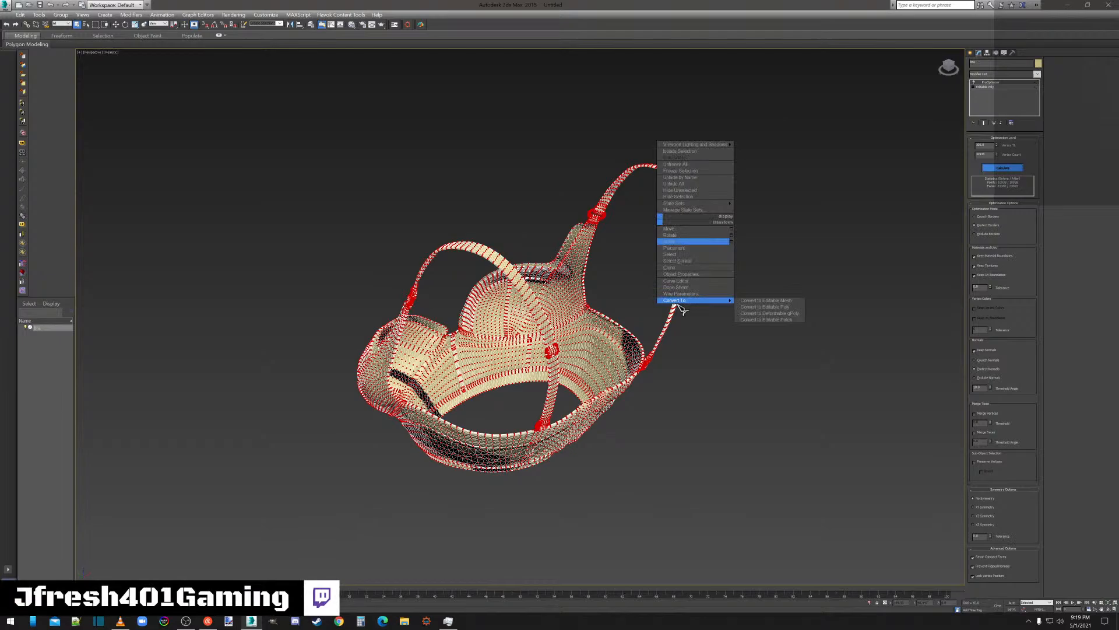
{"action": "left_click", "coordinate": [994, 89]}
{"action": "right_click", "coordinate": [994, 90]}
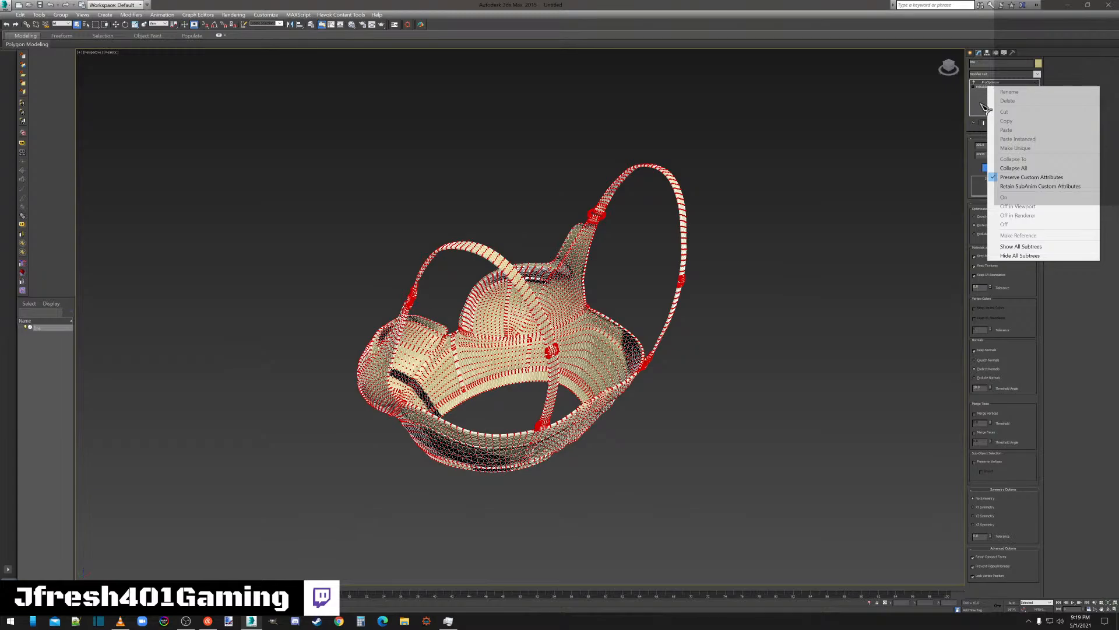
{"action": "right_click", "coordinate": [625, 334]}
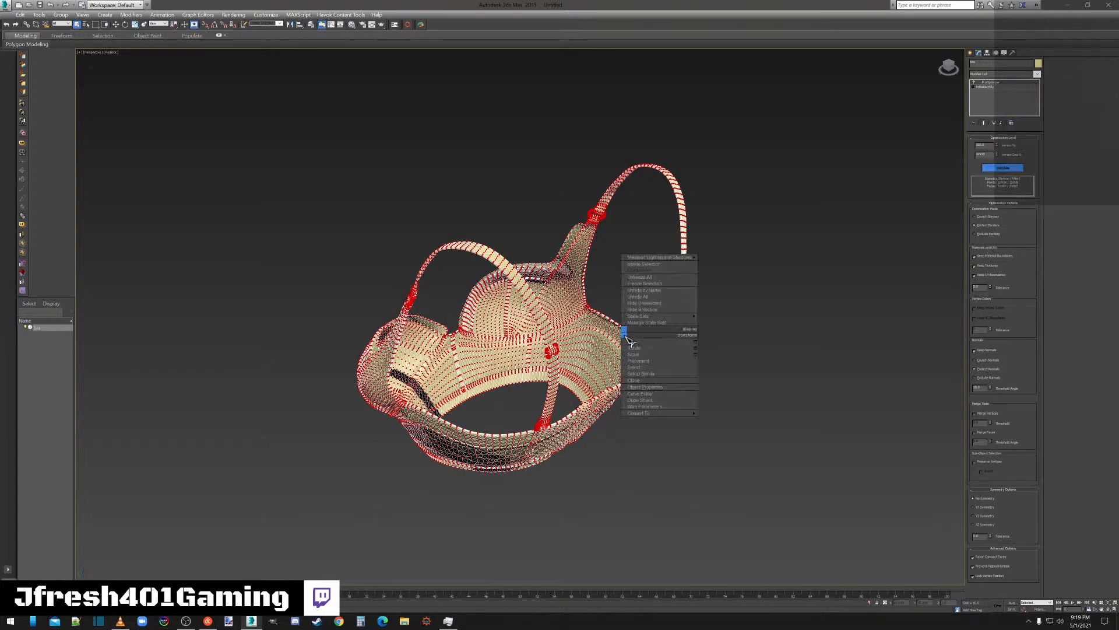
{"action": "mouse_move", "coordinate": [688, 416]}
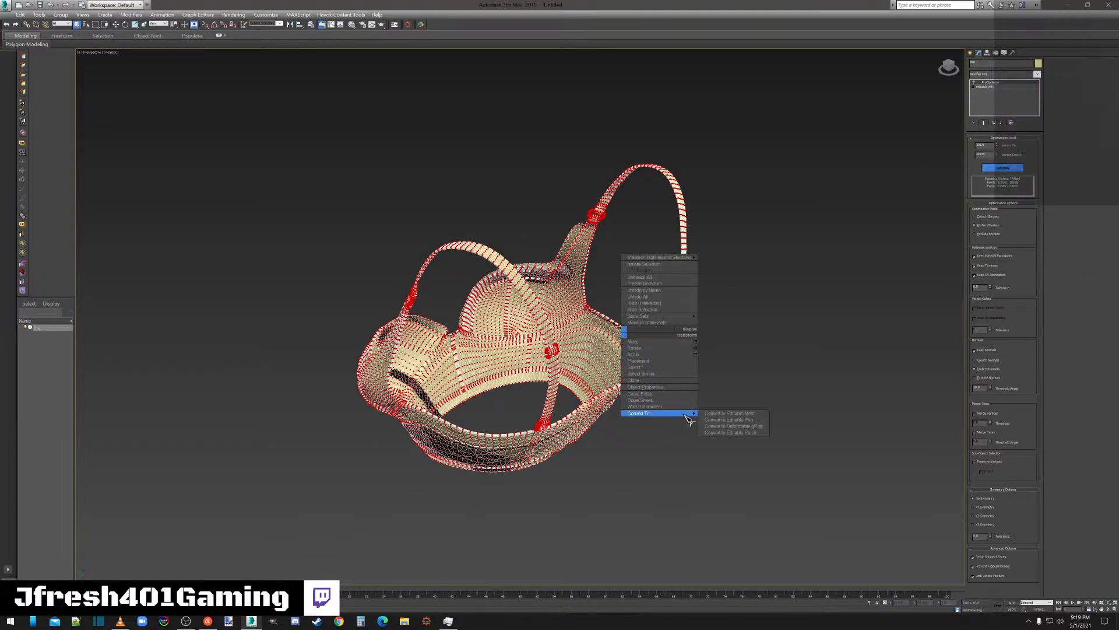
{"action": "left_click", "coordinate": [742, 419]}
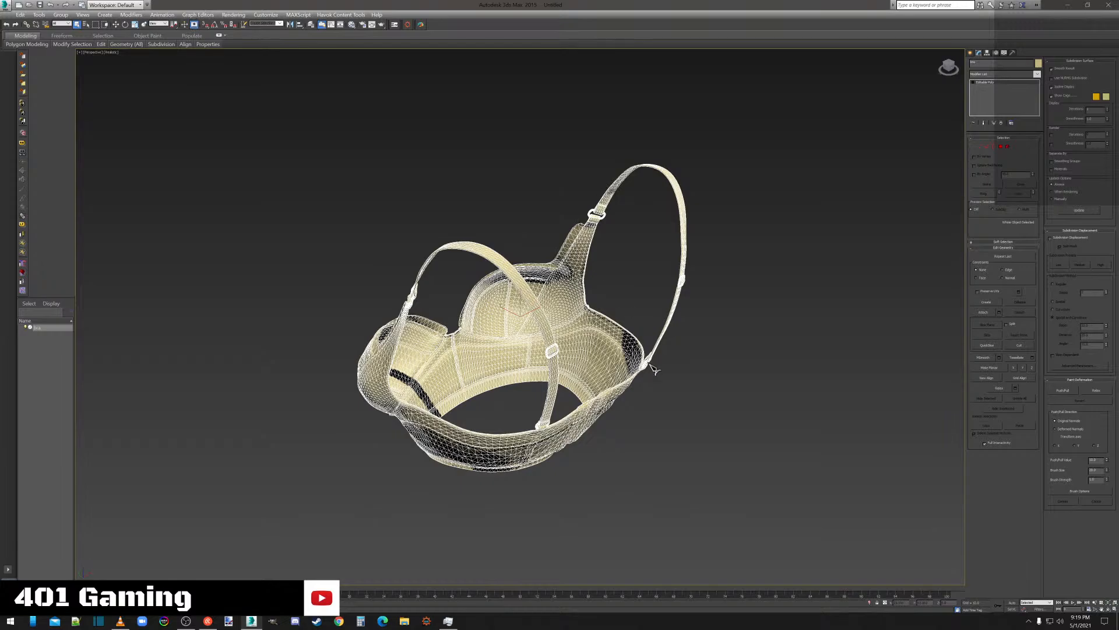
Select every polygon of the converted bra and inspect the mesh from its front side.
{"action": "left_click", "coordinate": [1001, 146]}
{"action": "key", "text": "ctrl+a"}
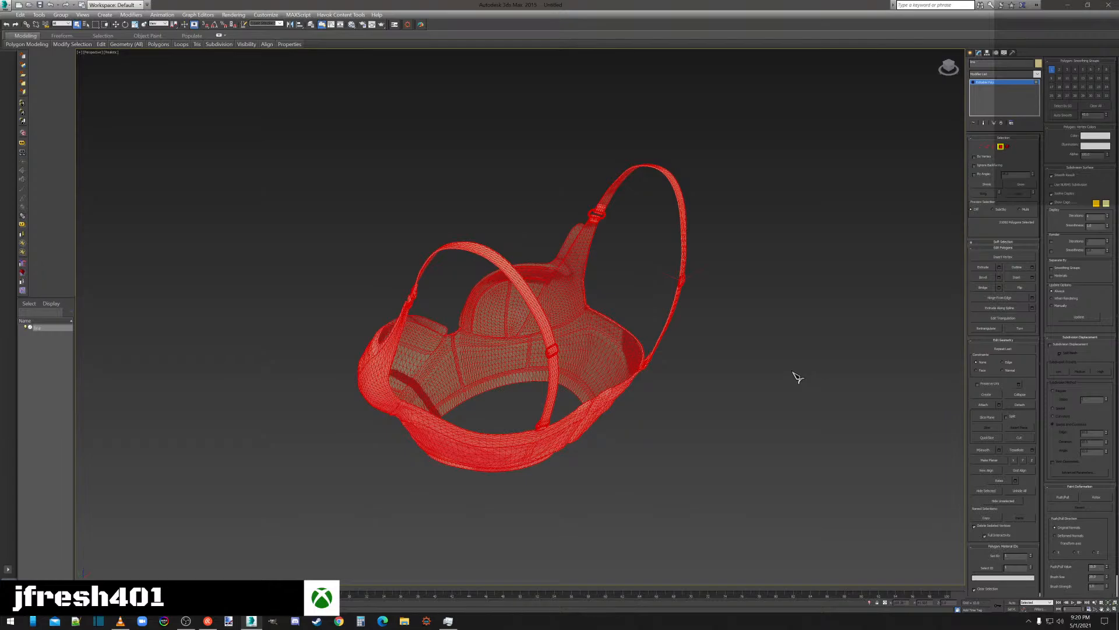
{"action": "mouse_move", "coordinate": [949, 68]}
{"action": "left_mouse_down"}
{"action": "mouse_move", "coordinate": [1009, 57]}
{"action": "mouse_move", "coordinate": [977, 51]}
{"action": "mouse_move", "coordinate": [968, 73]}
{"action": "mouse_move", "coordinate": [1005, 69]}
{"action": "mouse_move", "coordinate": [940, 62]}
{"action": "left_mouse_up"}
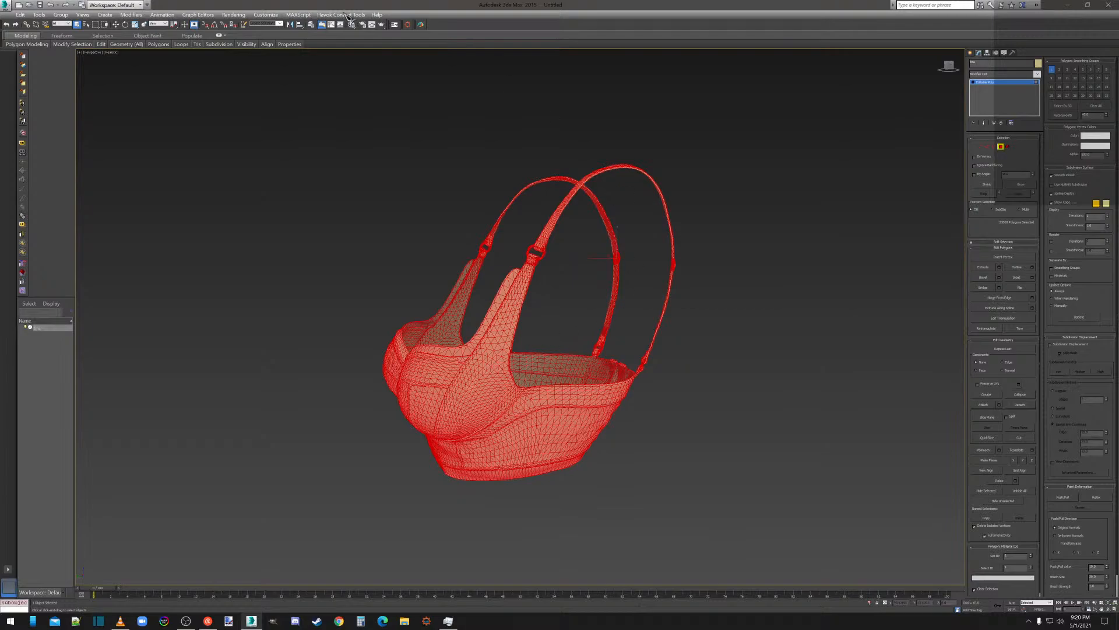
Start an export and create a folder named from3ds inside overwrite as its destination.
{"action": "left_click", "coordinate": [7, 5]}
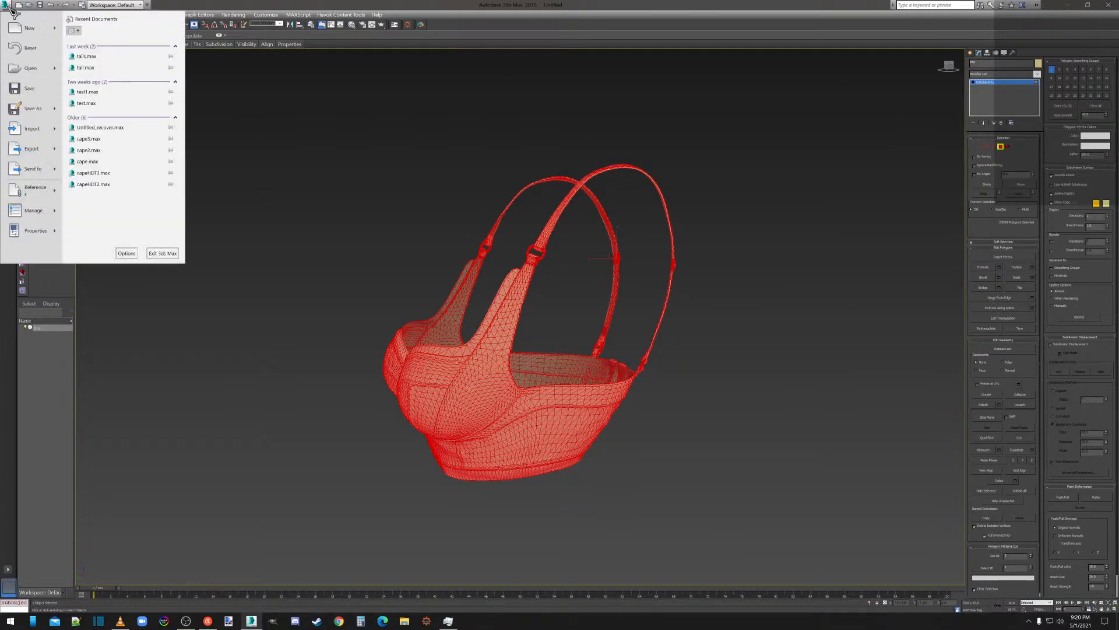
{"action": "left_click", "coordinate": [33, 149]}
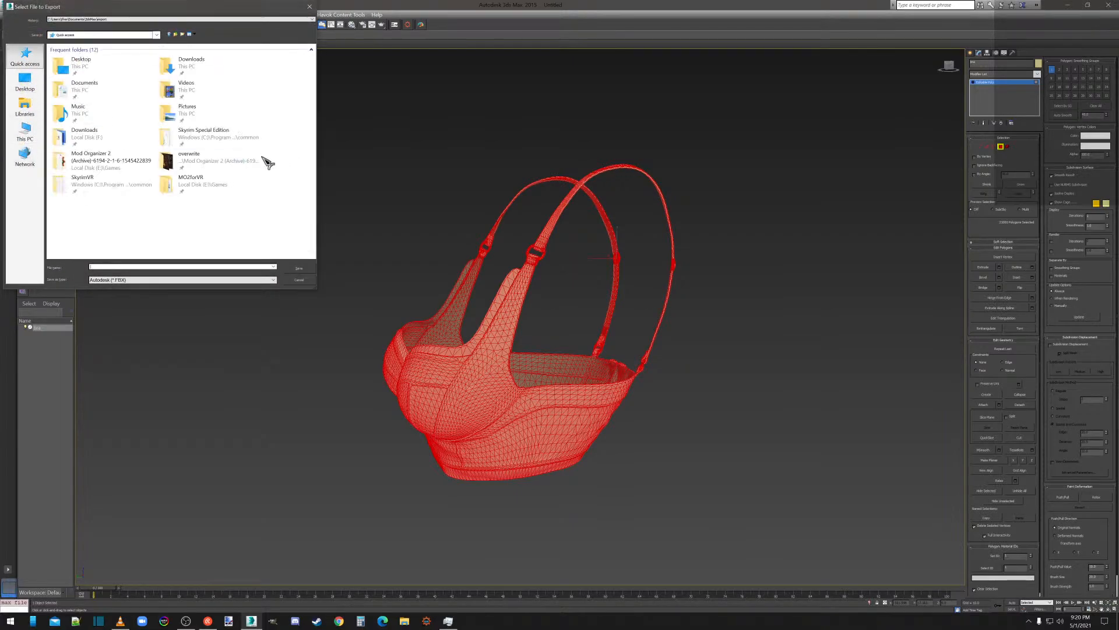
{"action": "double_click", "coordinate": [268, 161]}
{"action": "right_click", "coordinate": [117, 141]}
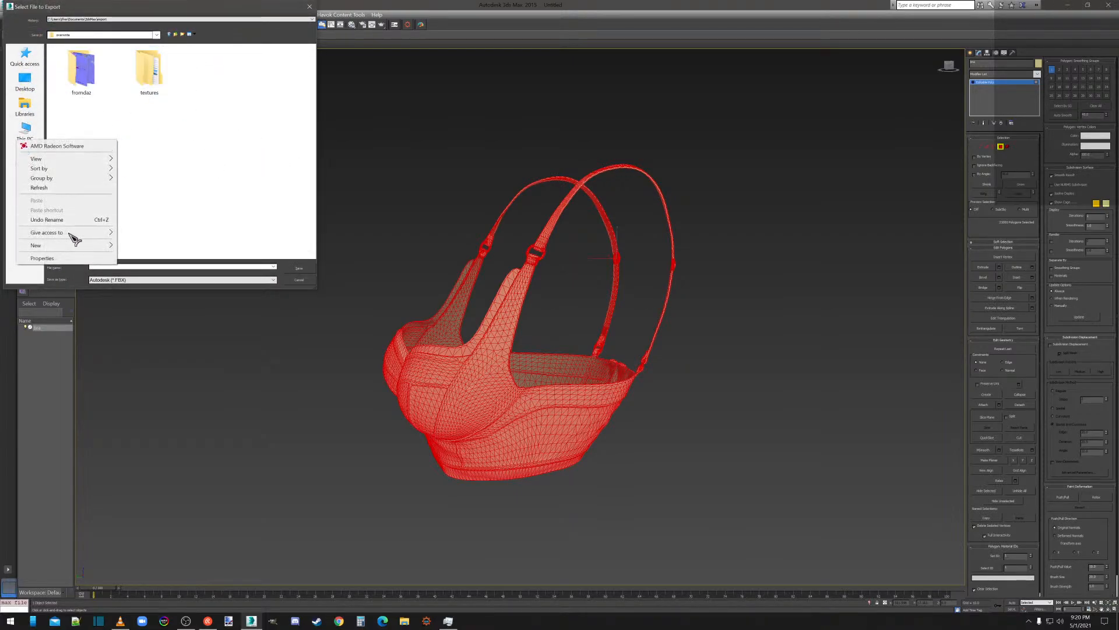
{"action": "mouse_move", "coordinate": [93, 252]}
{"action": "left_click", "coordinate": [138, 250]}
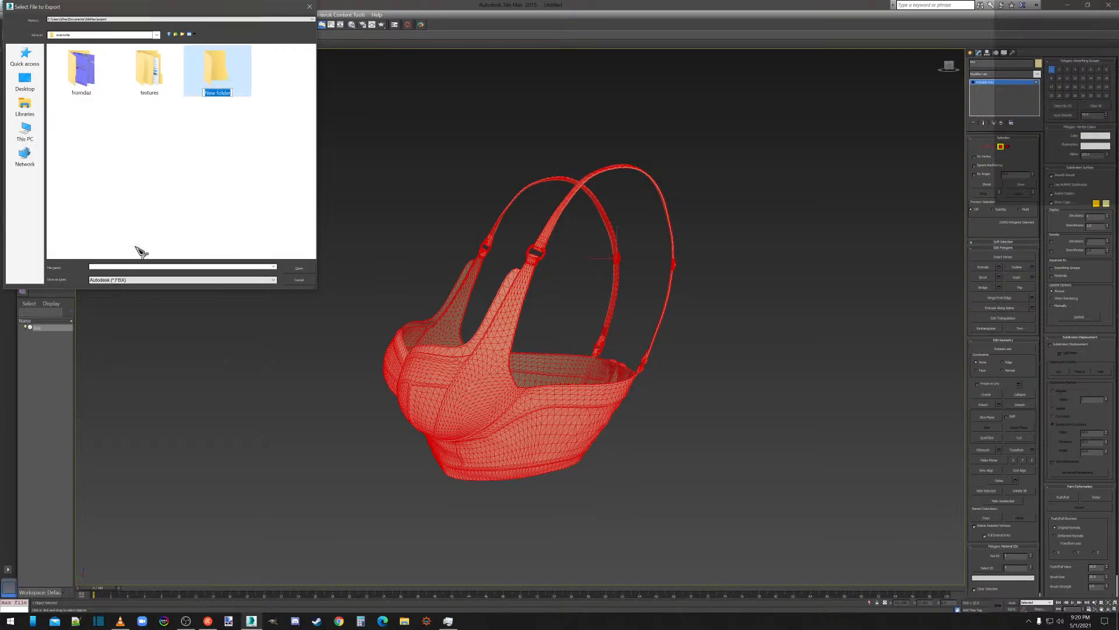
{"action": "type", "text": "from3ds"}
{"action": "key", "text": "Return"}
{"action": "double_click", "coordinate": [216, 69]}
Export the bra to the from3ds folder as an OBJ file named bra with the default OBJ export options.
{"action": "left_click", "coordinate": [125, 280]}
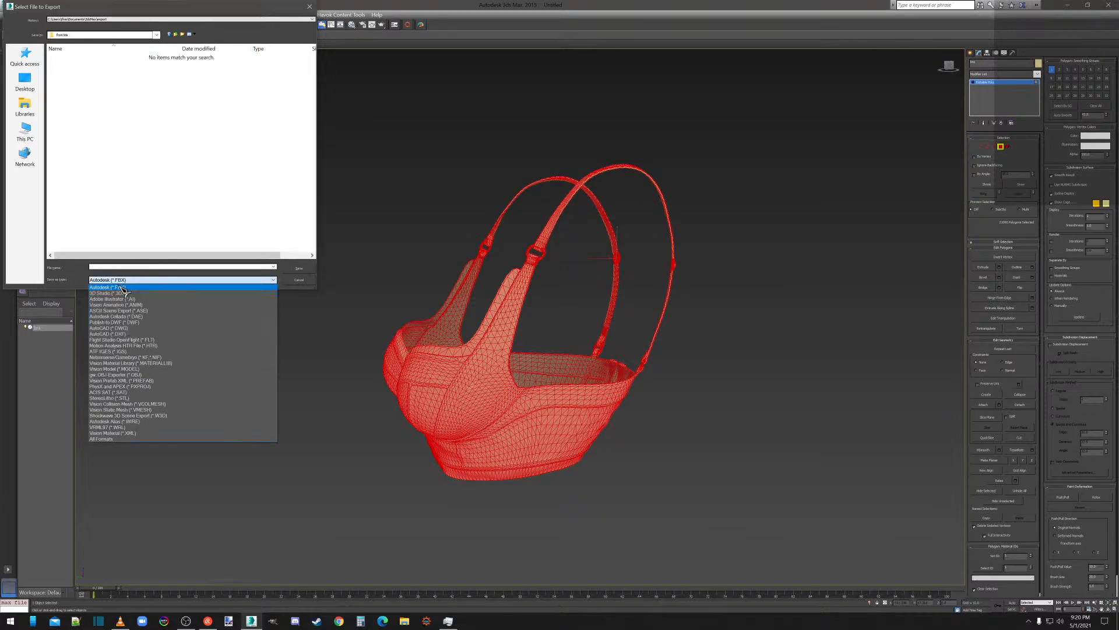
{"action": "left_click", "coordinate": [134, 376]}
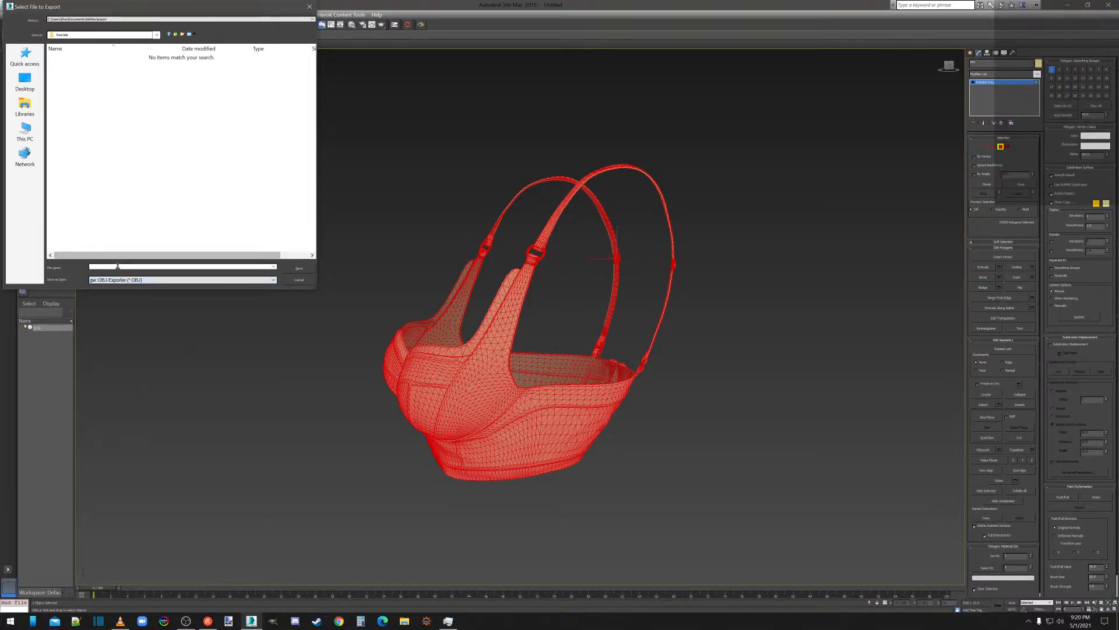
{"action": "left_click", "coordinate": [118, 267]}
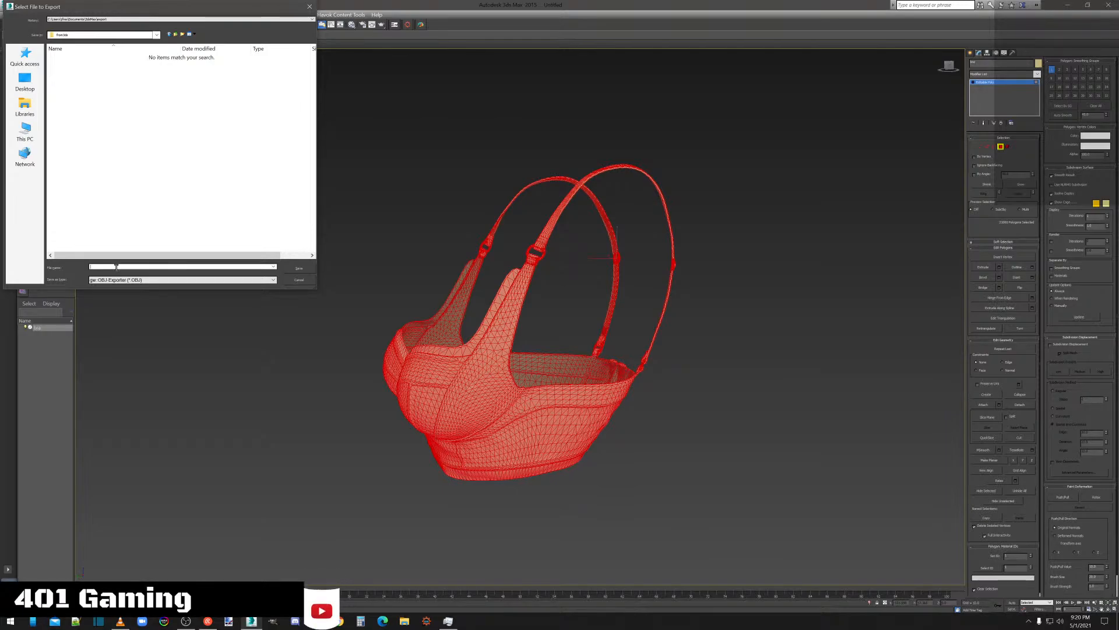
{"action": "type", "text": "bra"}
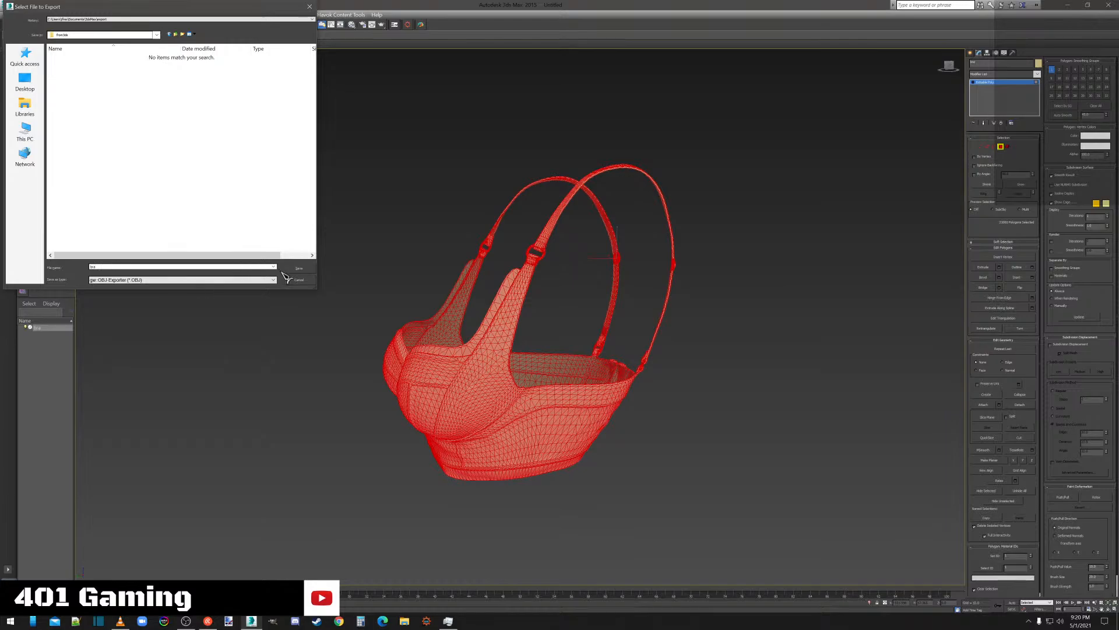
{"action": "left_click", "coordinate": [311, 269]}
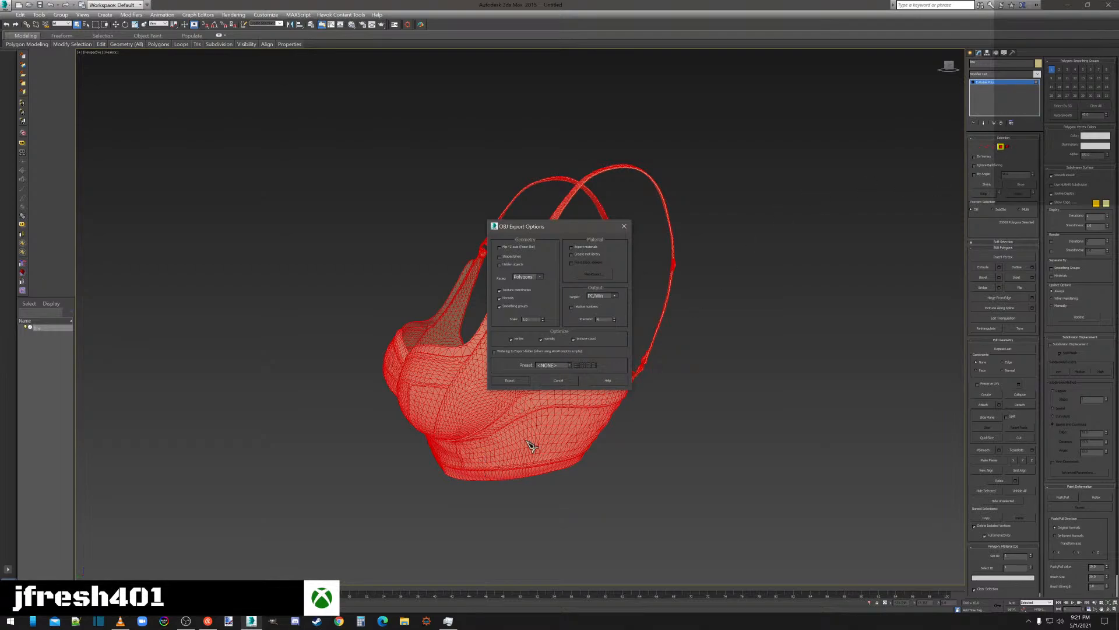
{"action": "left_click", "coordinate": [510, 380]}
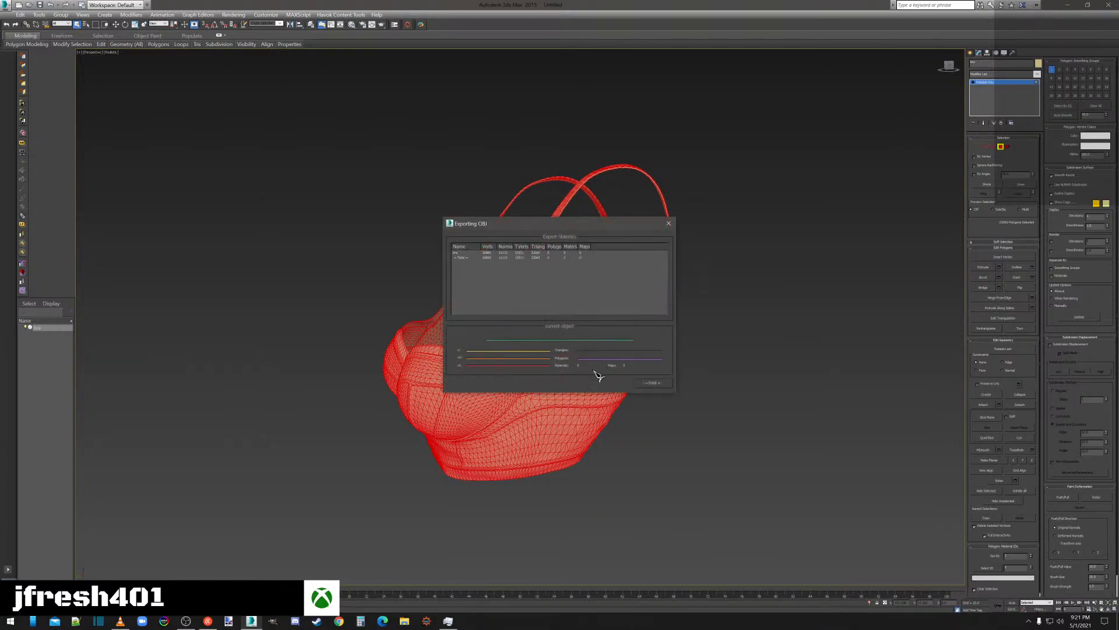
{"action": "left_click", "coordinate": [654, 384]}
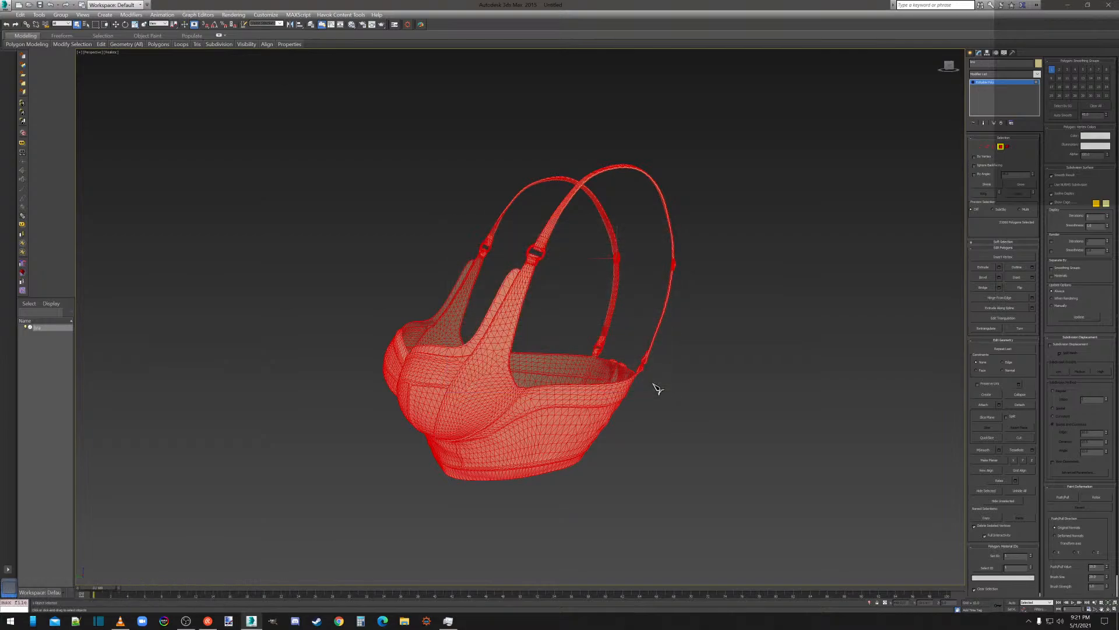
Add another ProOptimizer to the bra with Keep Textures enabled, calculate it, reduce the vertex percentage and inspect the simplified mesh.
{"action": "left_click", "coordinate": [990, 75]}
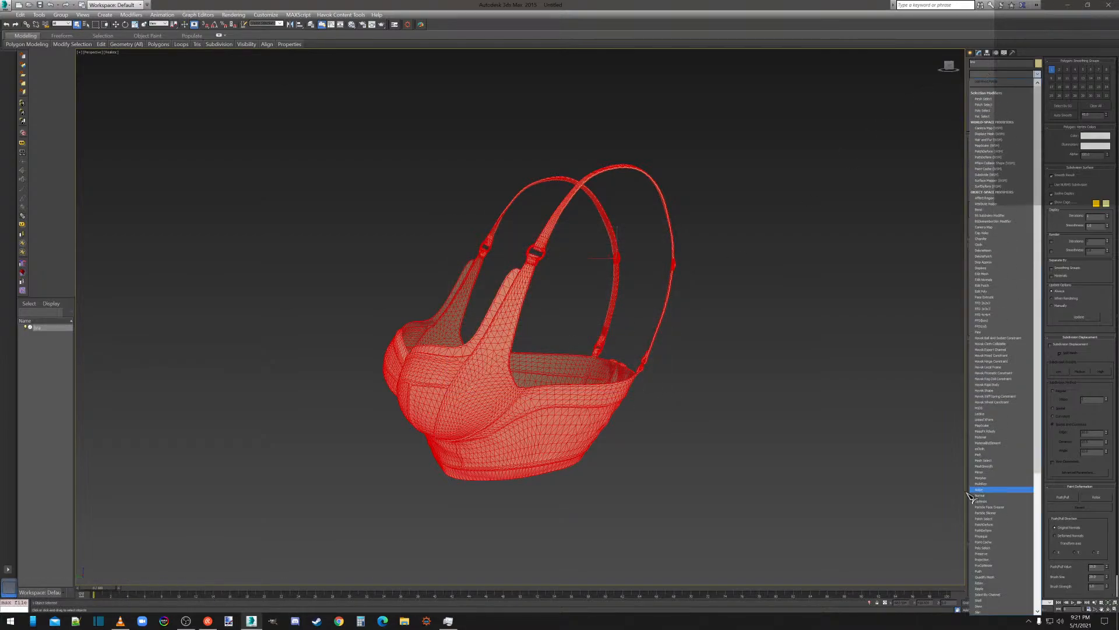
{"action": "left_click", "coordinate": [993, 565]}
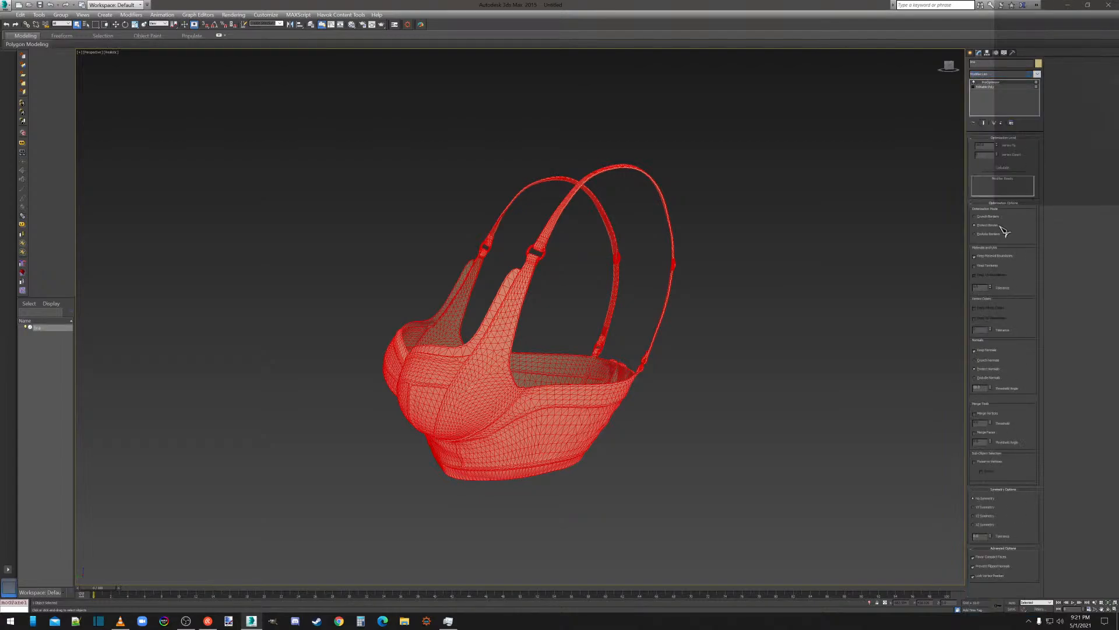
{"action": "left_click", "coordinate": [993, 267]}
{"action": "left_click", "coordinate": [1002, 169]}
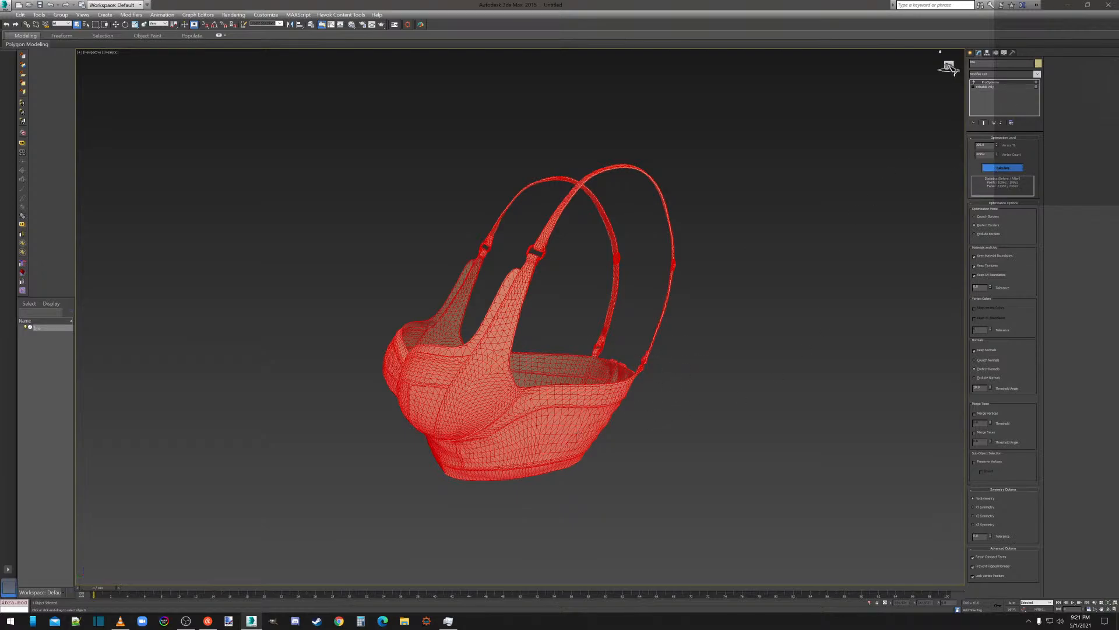
{"action": "left_click_drag", "start_coordinate": [951, 67], "coordinate": [968, 98]}
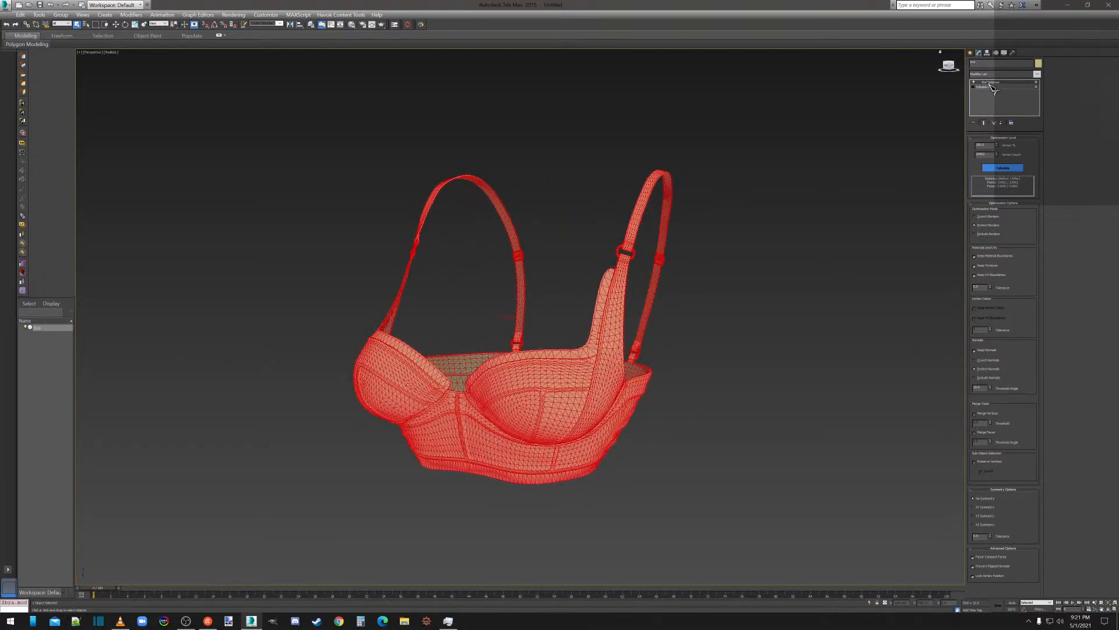
{"action": "double_click", "coordinate": [990, 146]}
{"action": "key", "text": "Tab"}
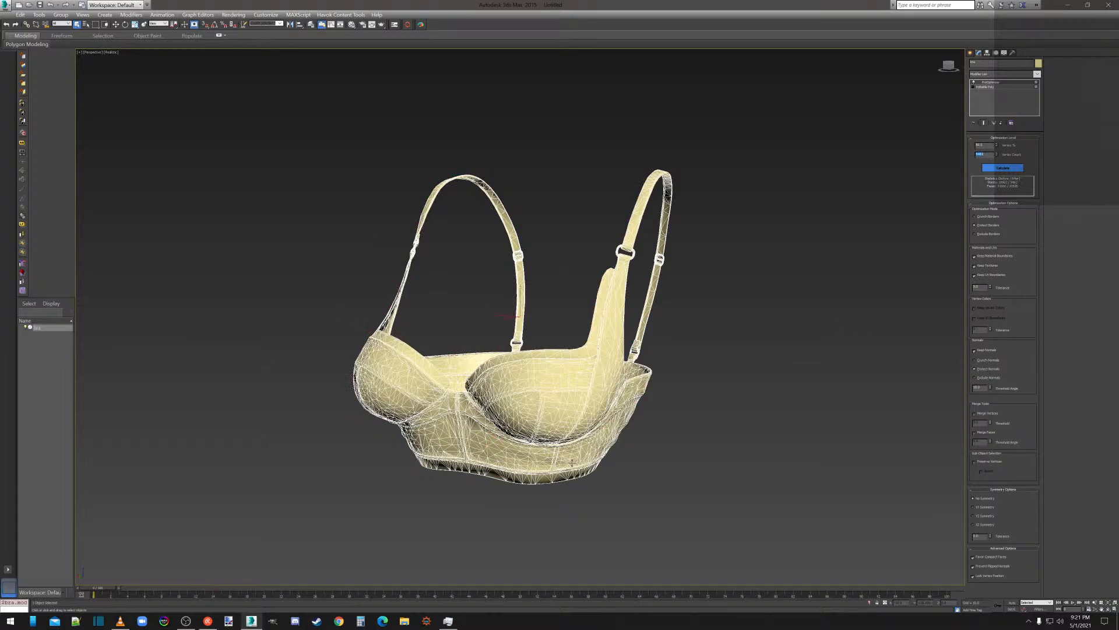
{"action": "left_click", "coordinate": [949, 66]}
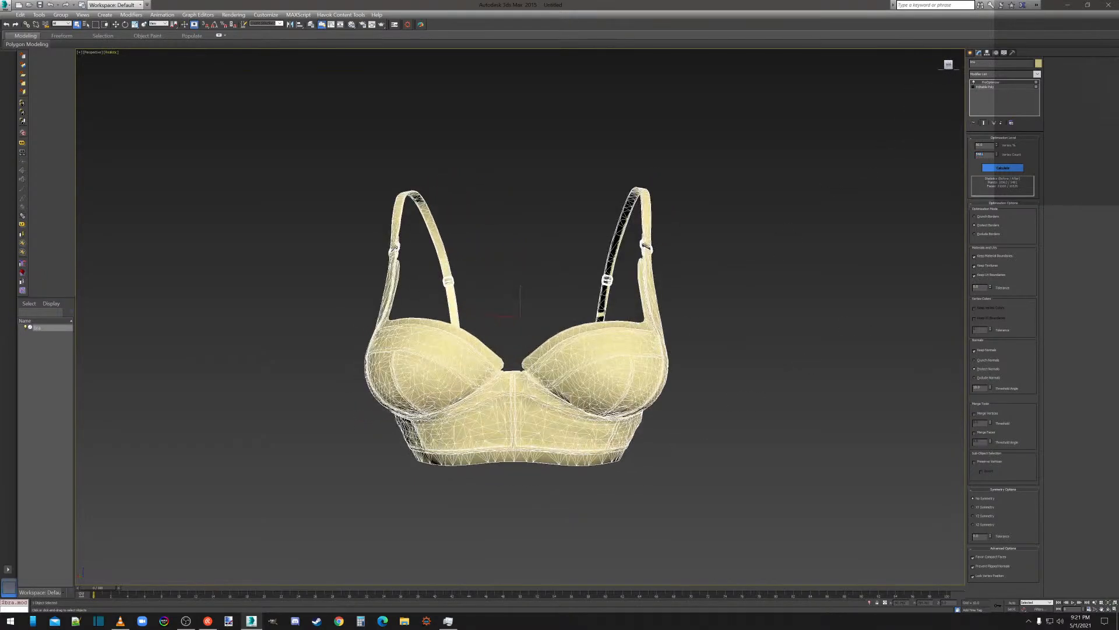
{"action": "middle_click_drag", "start_coordinate": [524, 327], "coordinate": [461, 350], "text": "alt"}
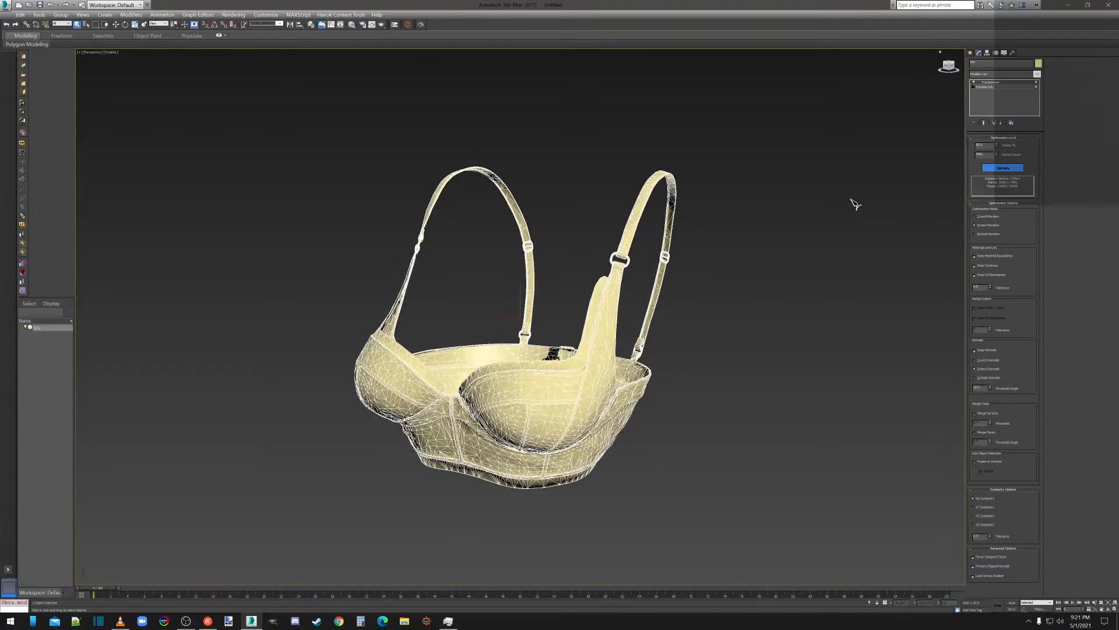
Set the bra's ProOptimizer vertex percentage to 25, inspect the reduced mesh and convert it to an Editable Poly.
{"action": "double_click", "coordinate": [984, 145]}
{"action": "type", "text": "25"}
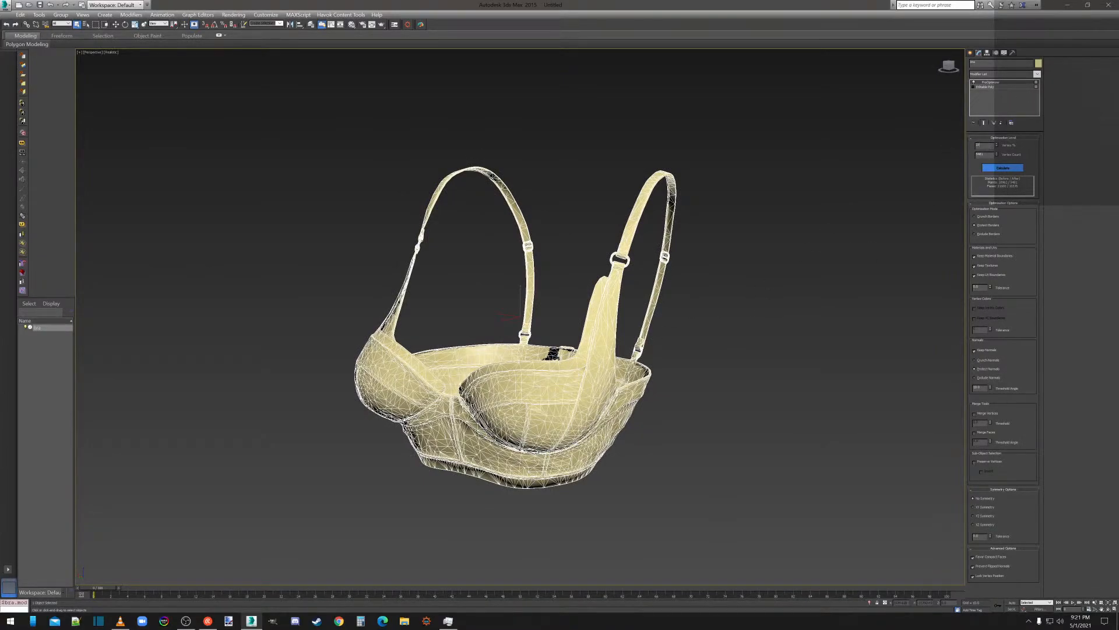
{"action": "key", "text": "Tab"}
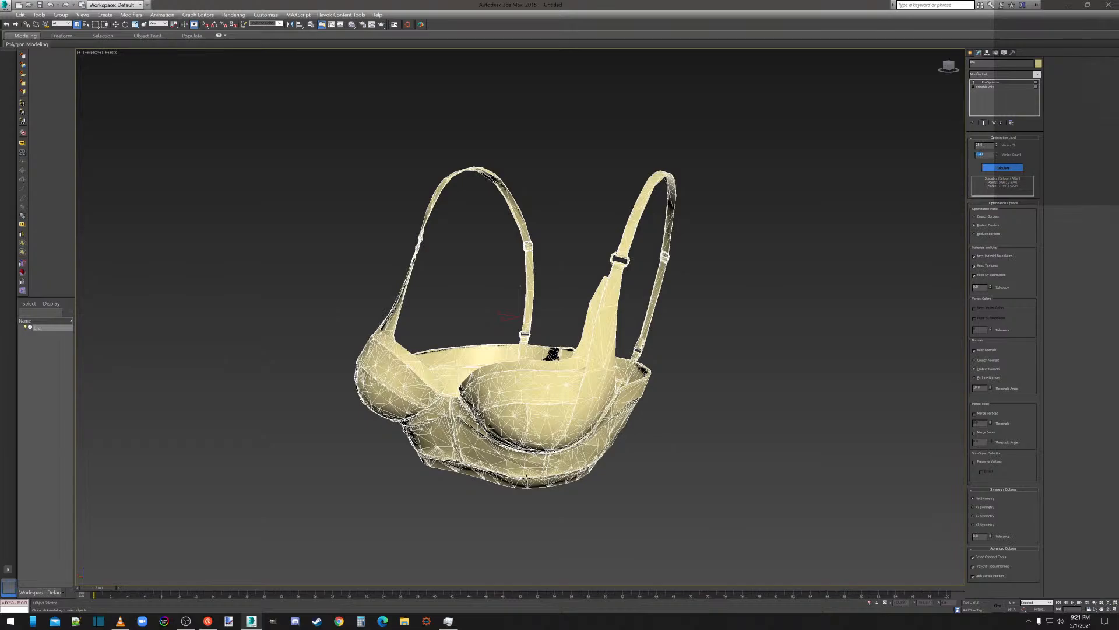
{"action": "mouse_move", "coordinate": [951, 68]}
{"action": "left_mouse_down"}
{"action": "mouse_move", "coordinate": [931, 76]}
{"action": "mouse_move", "coordinate": [951, 63]}
{"action": "left_mouse_up"}
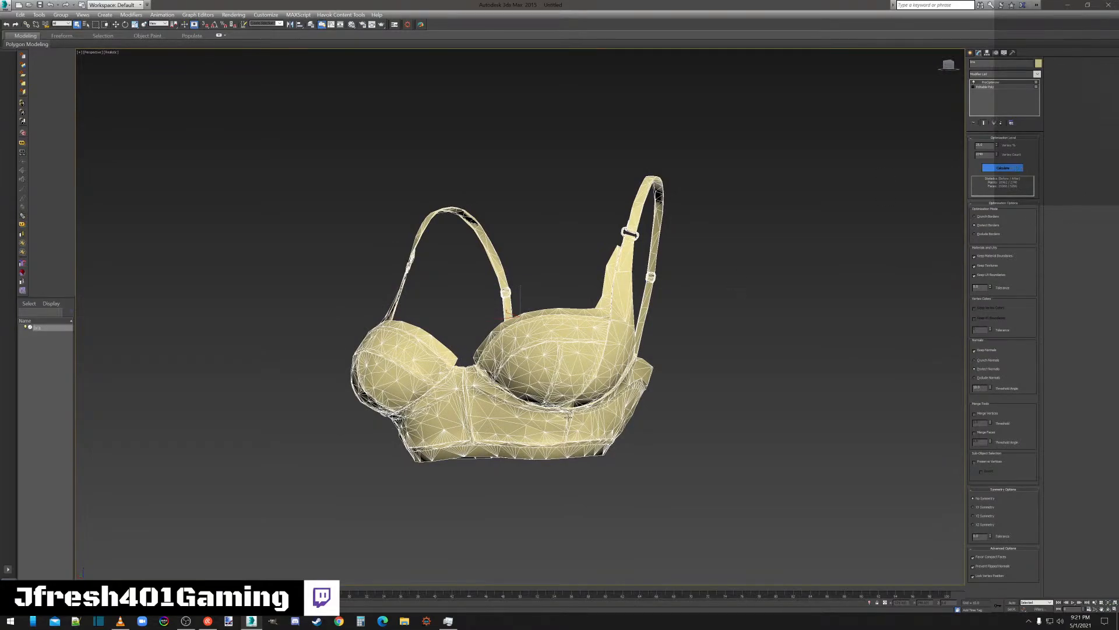
{"action": "right_click", "coordinate": [569, 418]}
{"action": "mouse_move", "coordinate": [600, 495]}
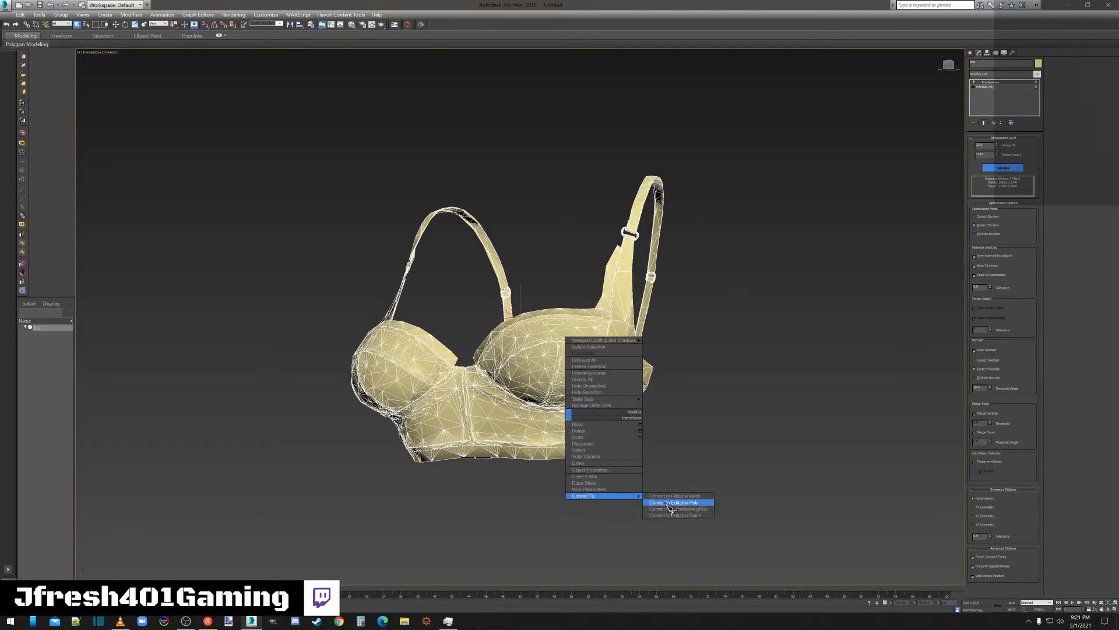
{"action": "left_click", "coordinate": [671, 503]}
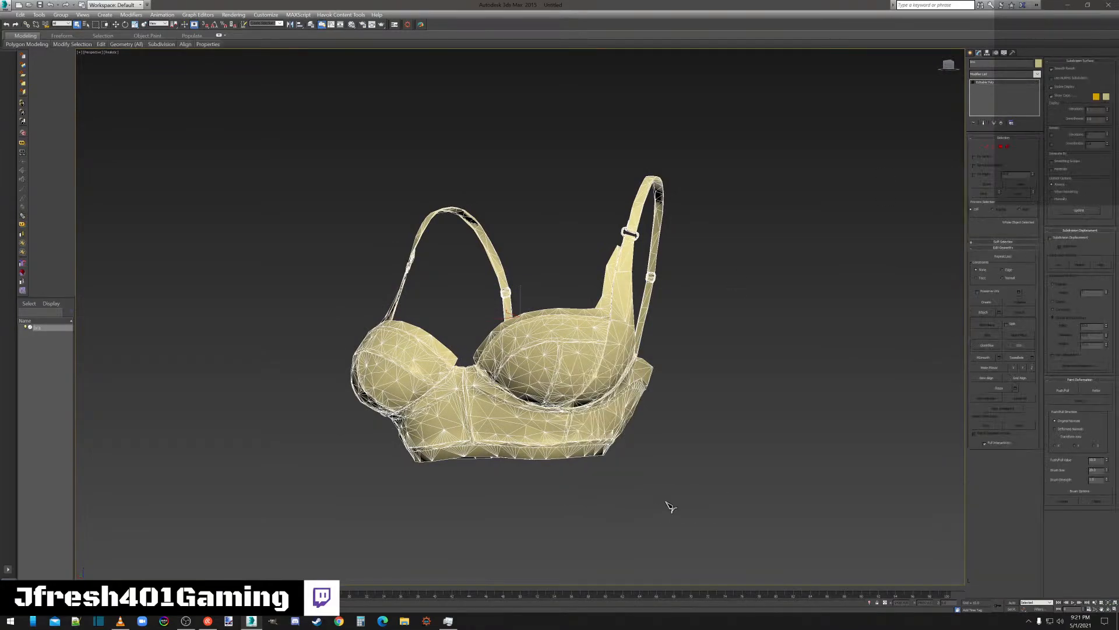
Apply MeshSmooth to the reduced bra and inspect the smoothed mesh from its other side.
{"action": "left_click", "coordinate": [1002, 359]}
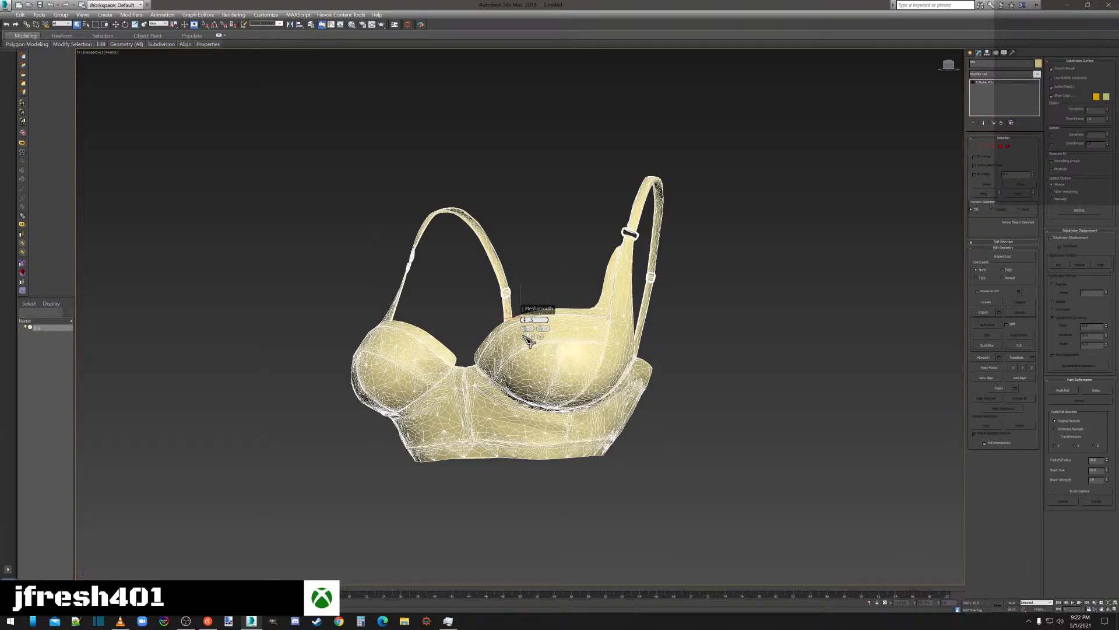
{"action": "left_click", "coordinate": [526, 336]}
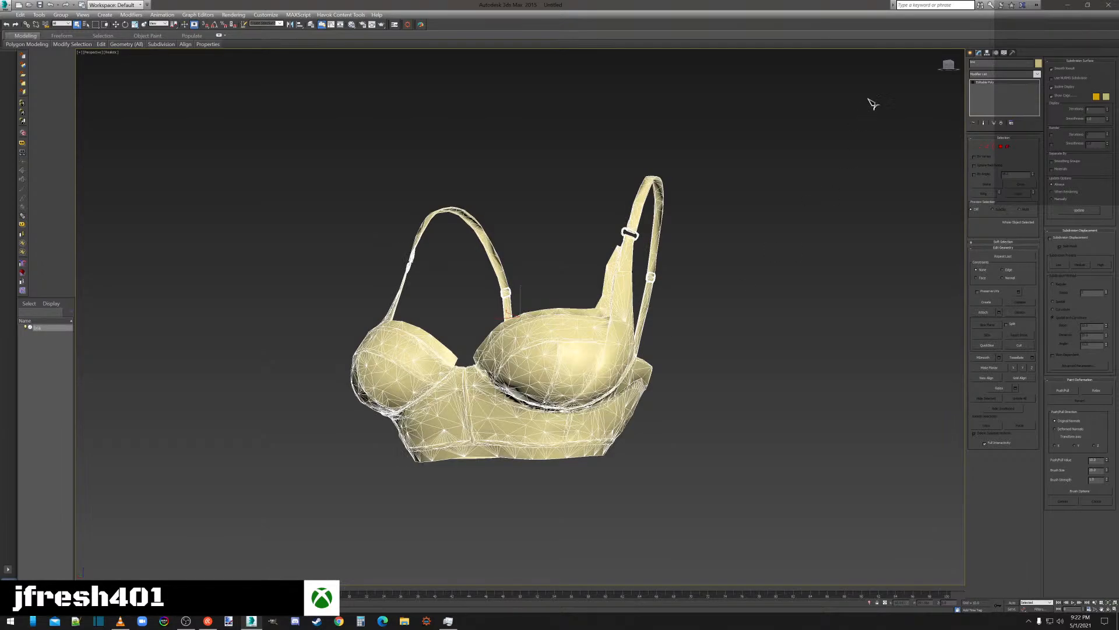
{"action": "left_click_drag", "start_coordinate": [948, 65], "coordinate": [959, 69]}
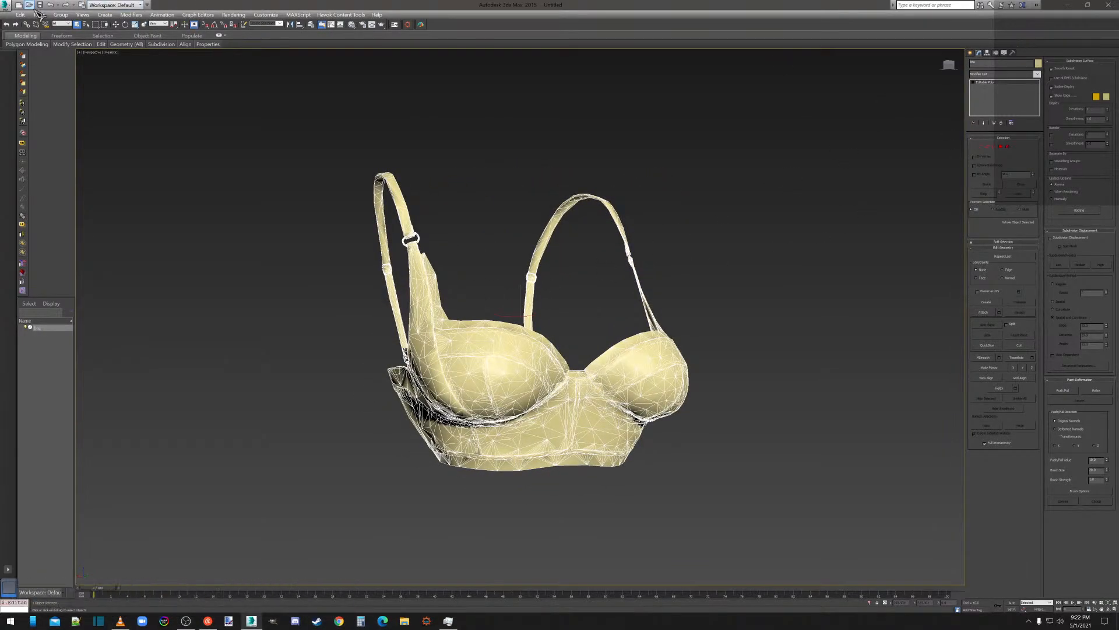
Delete the bra from the scene.
{"action": "left_click", "coordinate": [8, 6]}
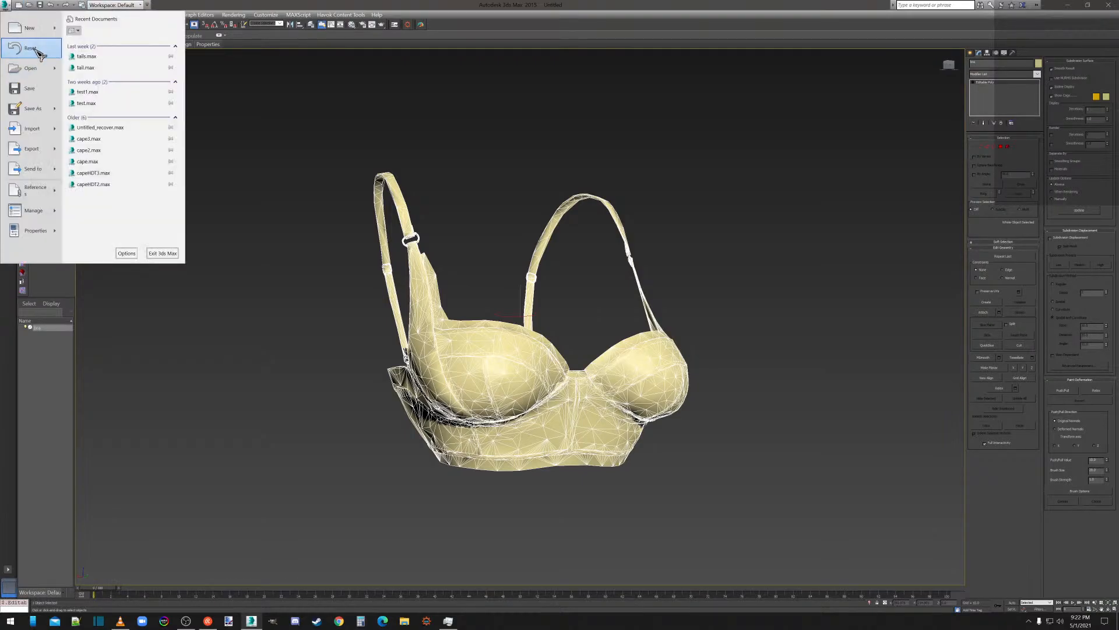
{"action": "left_click", "coordinate": [357, 200]}
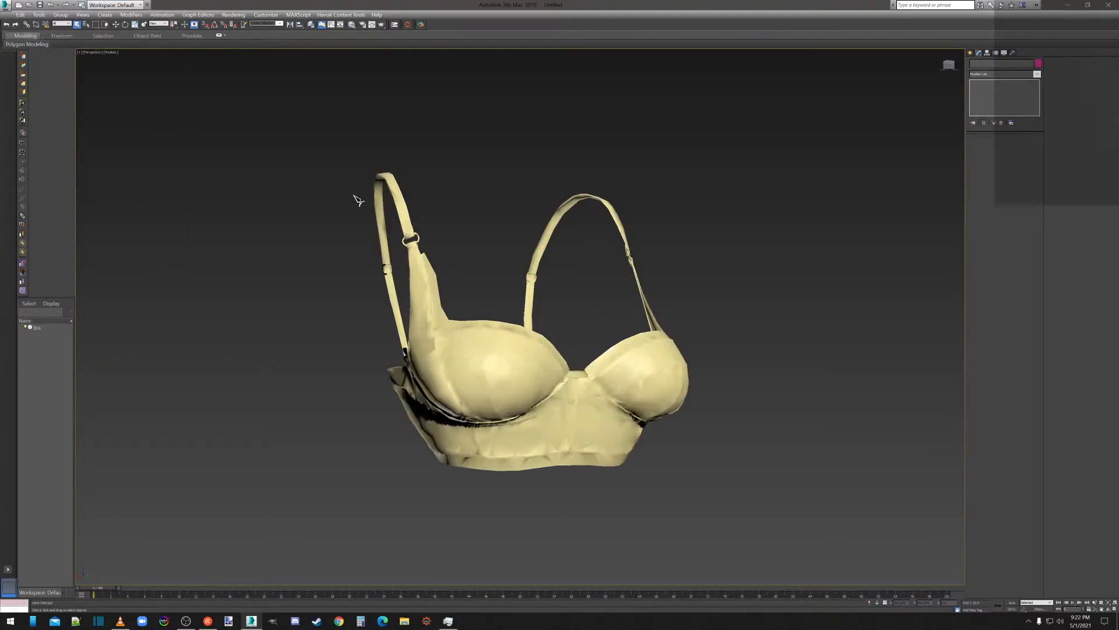
{"action": "left_click", "coordinate": [971, 53]}
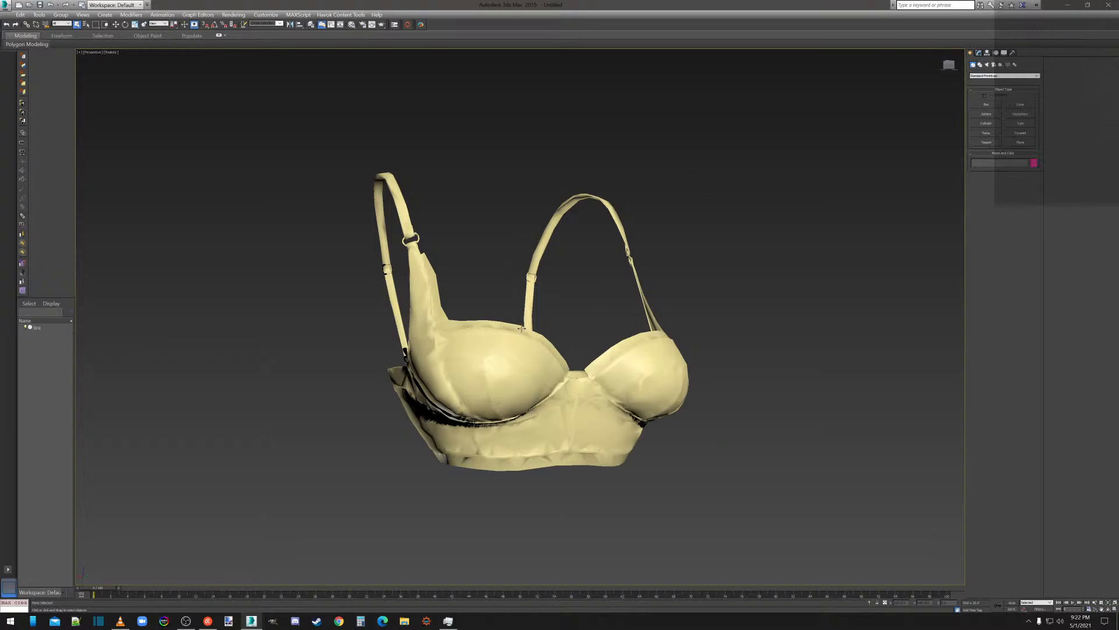
{"action": "left_click", "coordinate": [501, 376]}
{"action": "key", "text": "Delete"}
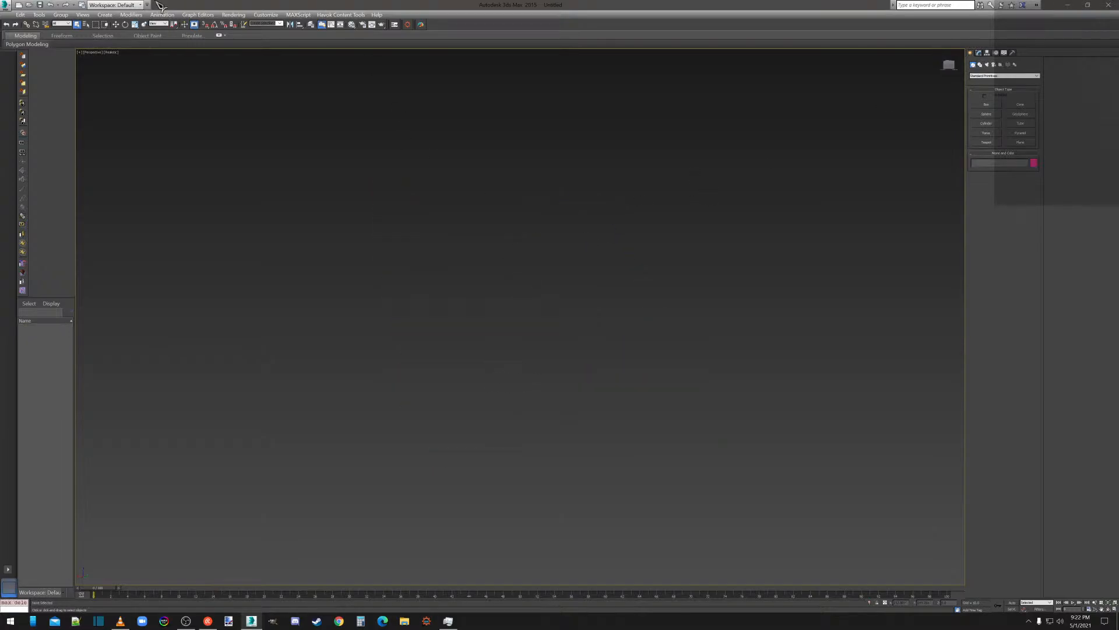
Import choker.obj with the current OBJ import options.
{"action": "left_click", "coordinate": [6, 6]}
{"action": "left_click", "coordinate": [87, 136]}
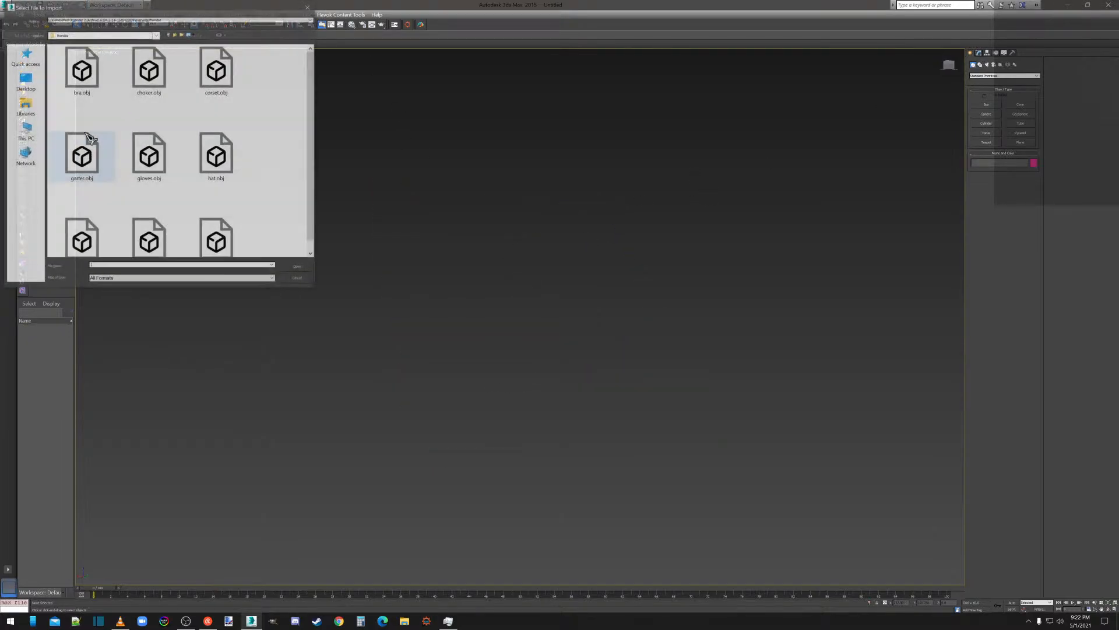
{"action": "double_click", "coordinate": [150, 71]}
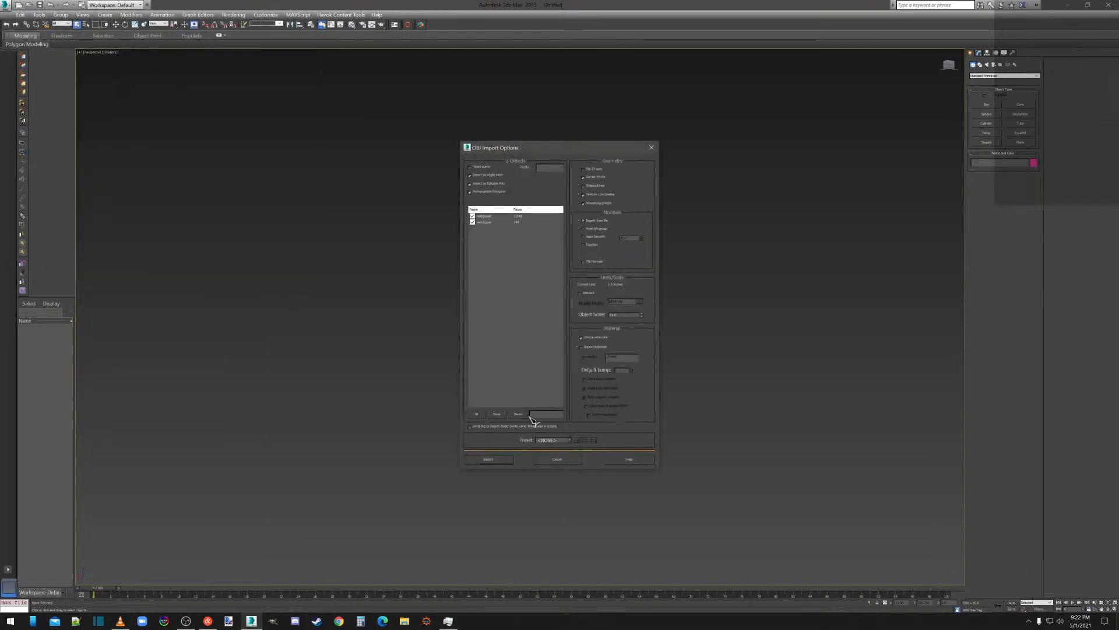
{"action": "left_click", "coordinate": [499, 460]}
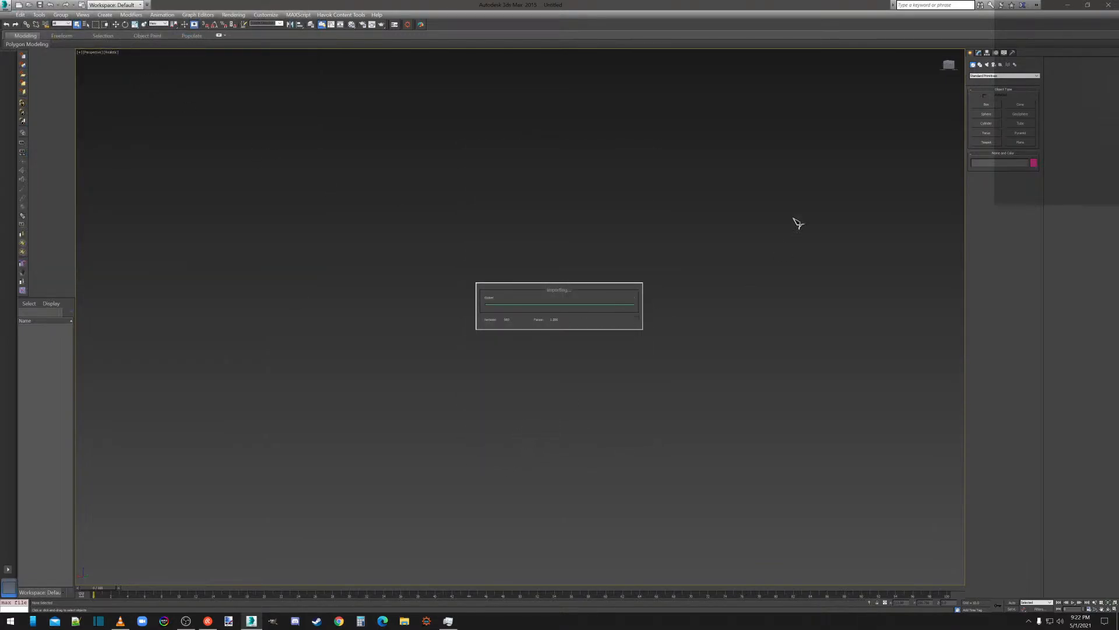
Select every polygon of the choker and flip the normals.
{"action": "left_click", "coordinate": [980, 53]}
{"action": "left_click", "coordinate": [1000, 147]}
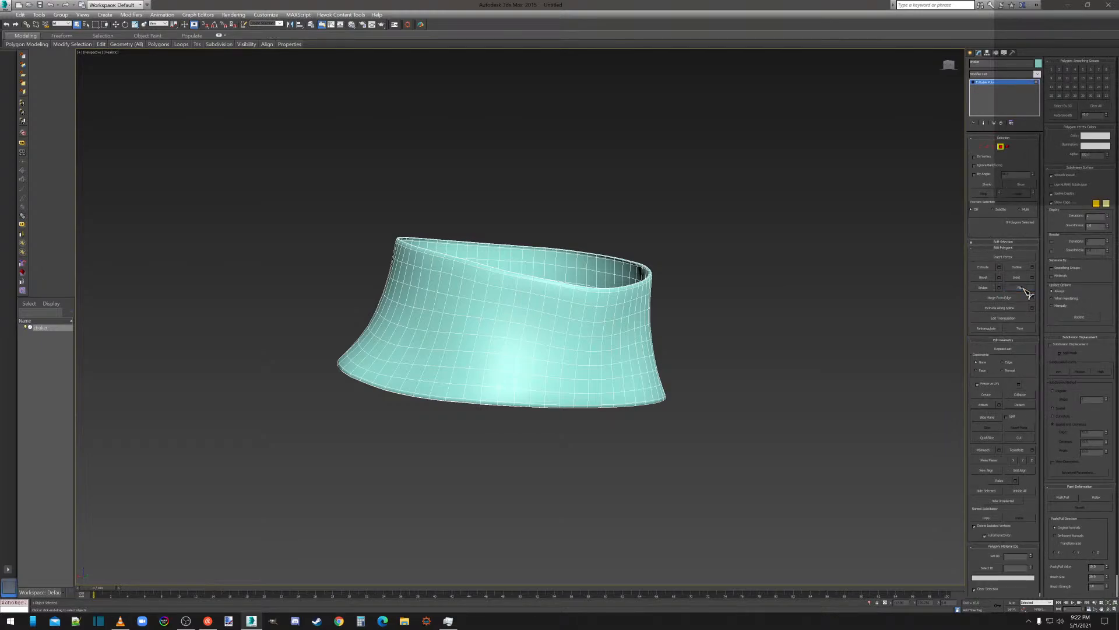
{"action": "key", "text": "ctrl+a"}
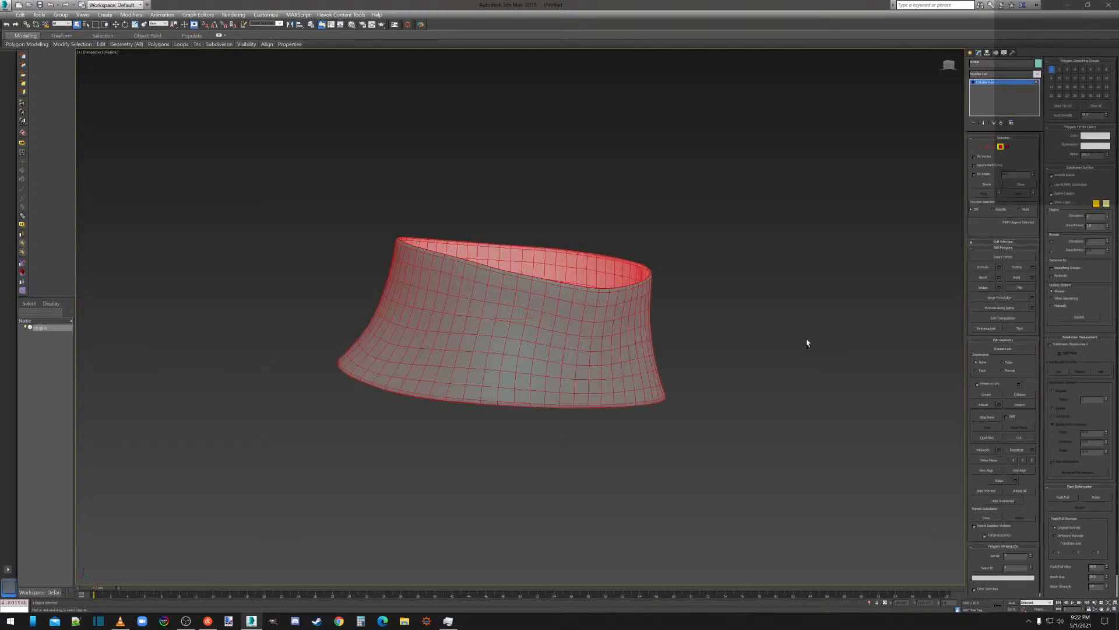
{"action": "left_click", "coordinate": [1020, 288]}
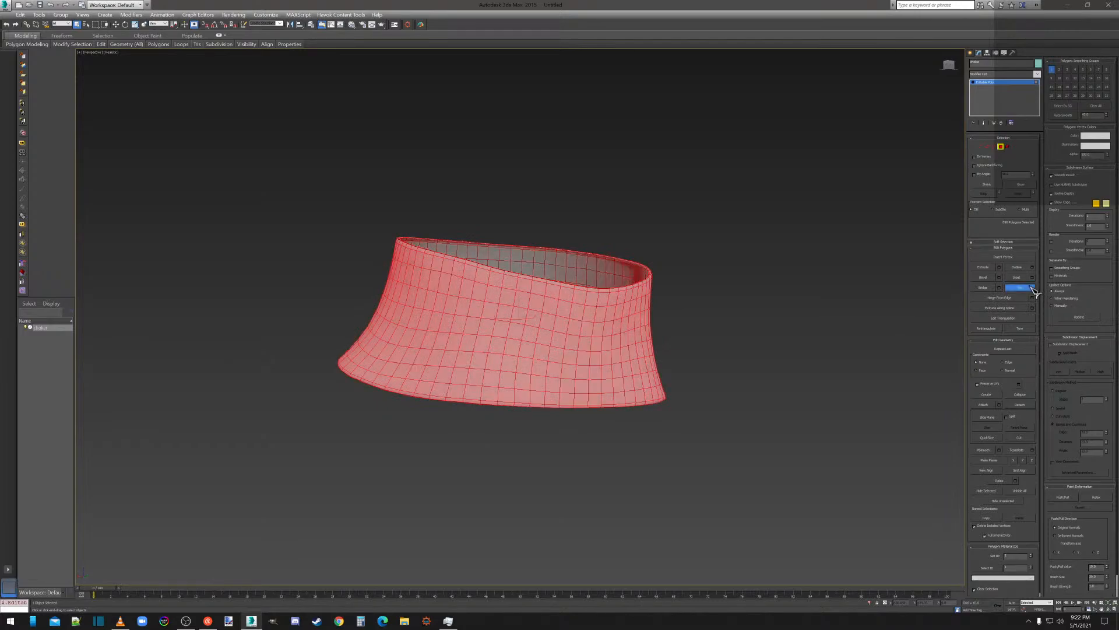
Select all of the choker's vertices and weld them with a reduced weld threshold.
{"action": "left_click", "coordinate": [980, 146]}
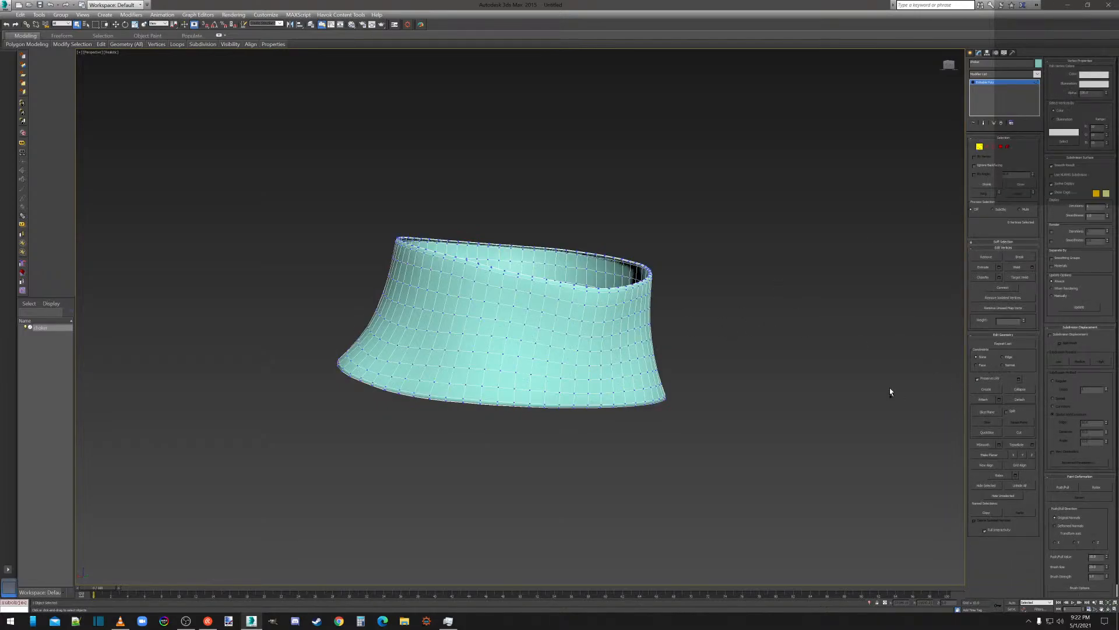
{"action": "key", "text": "ctrl+a"}
{"action": "left_click", "coordinate": [1032, 267]}
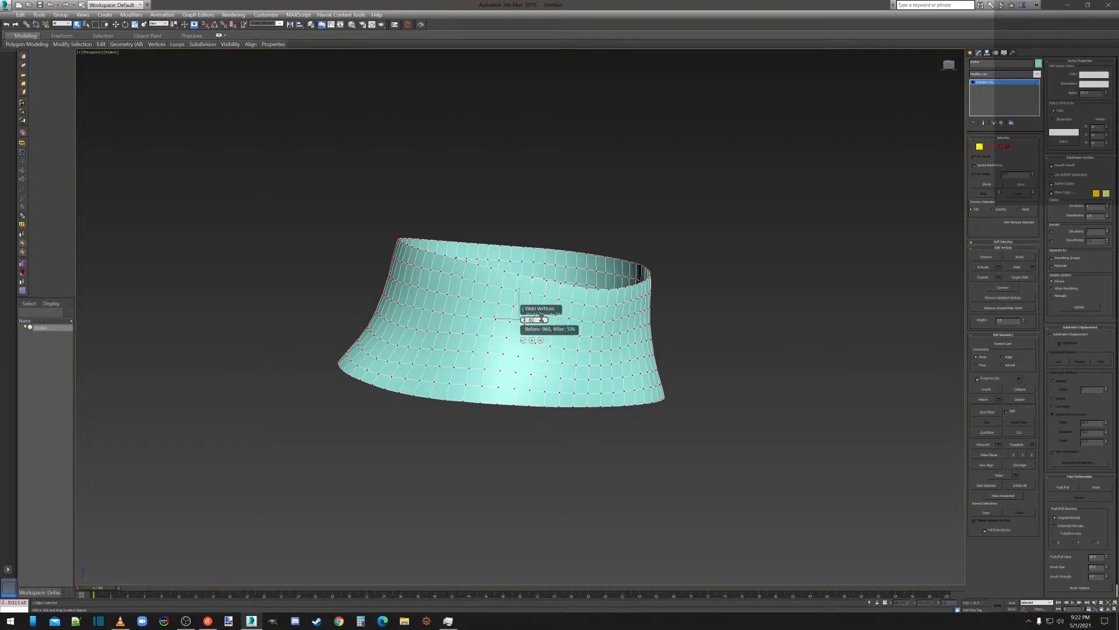
{"action": "left_click", "coordinate": [531, 341]}
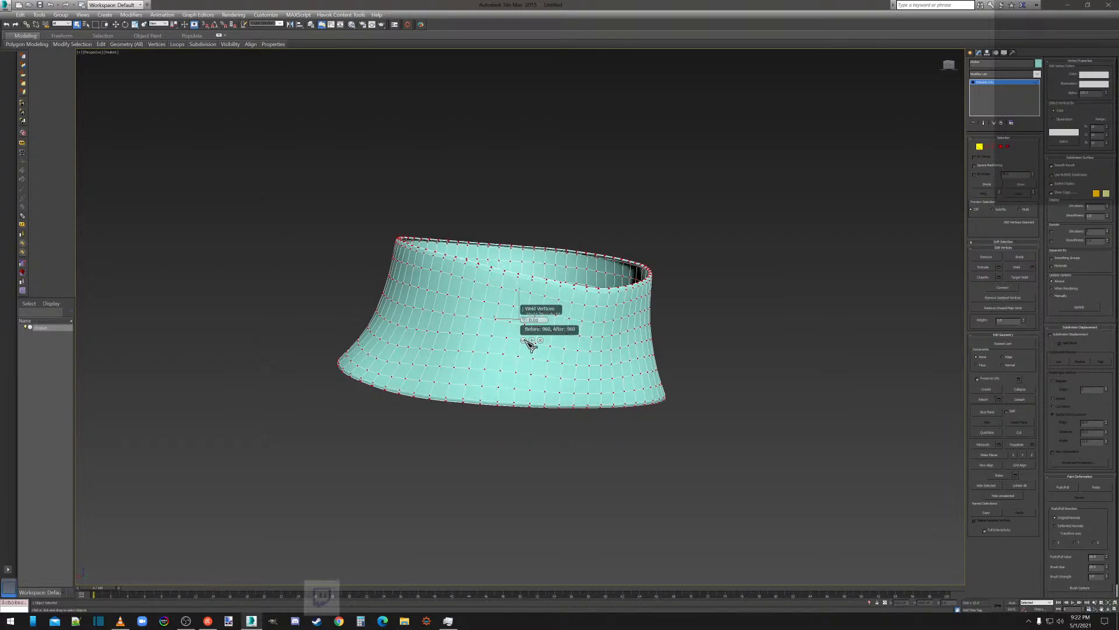
{"action": "left_click", "coordinate": [524, 340]}
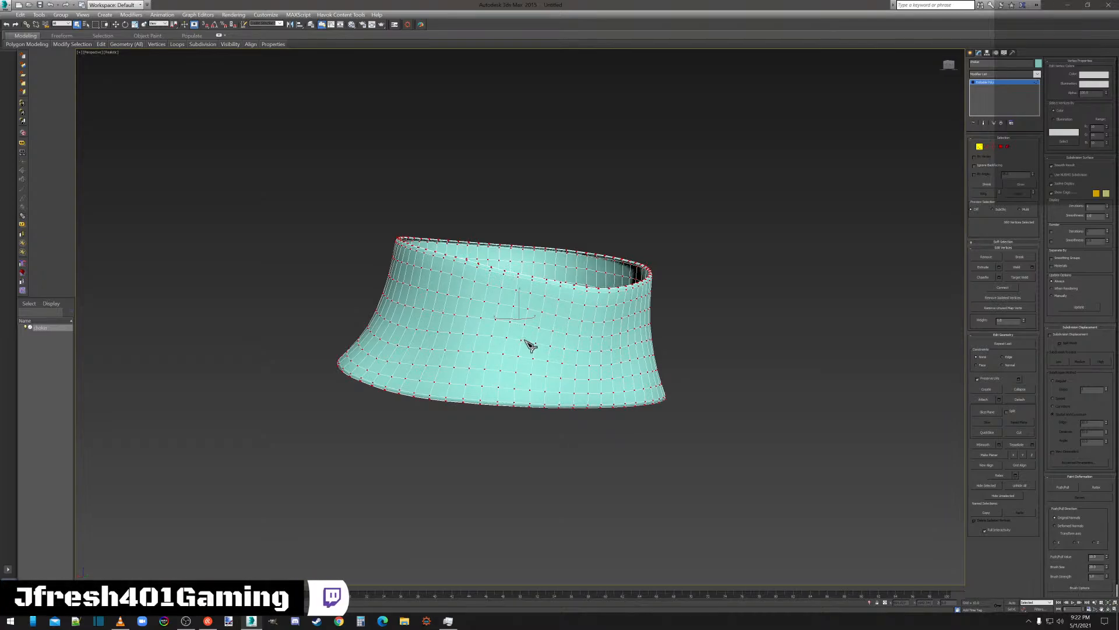
Add a ProOptimizer to the choker with Keep Textures enabled, calculate it and convert the result to an Editable Poly.
{"action": "left_click", "coordinate": [7, 6]}
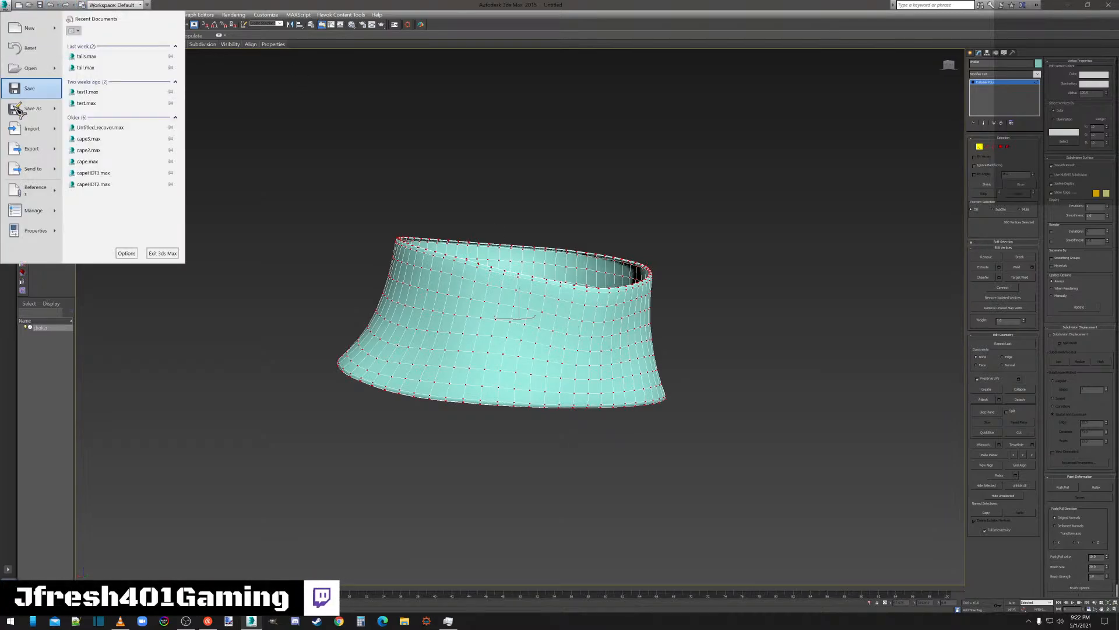
{"action": "left_click", "coordinate": [799, 253]}
{"action": "left_click", "coordinate": [1001, 74]}
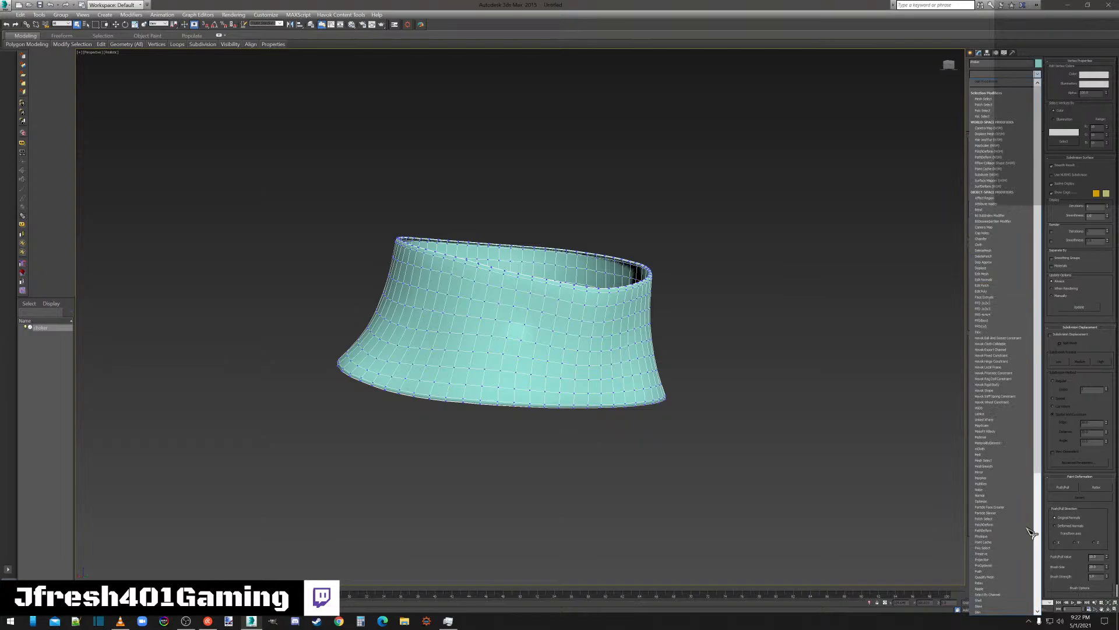
{"action": "left_click", "coordinate": [1003, 575]}
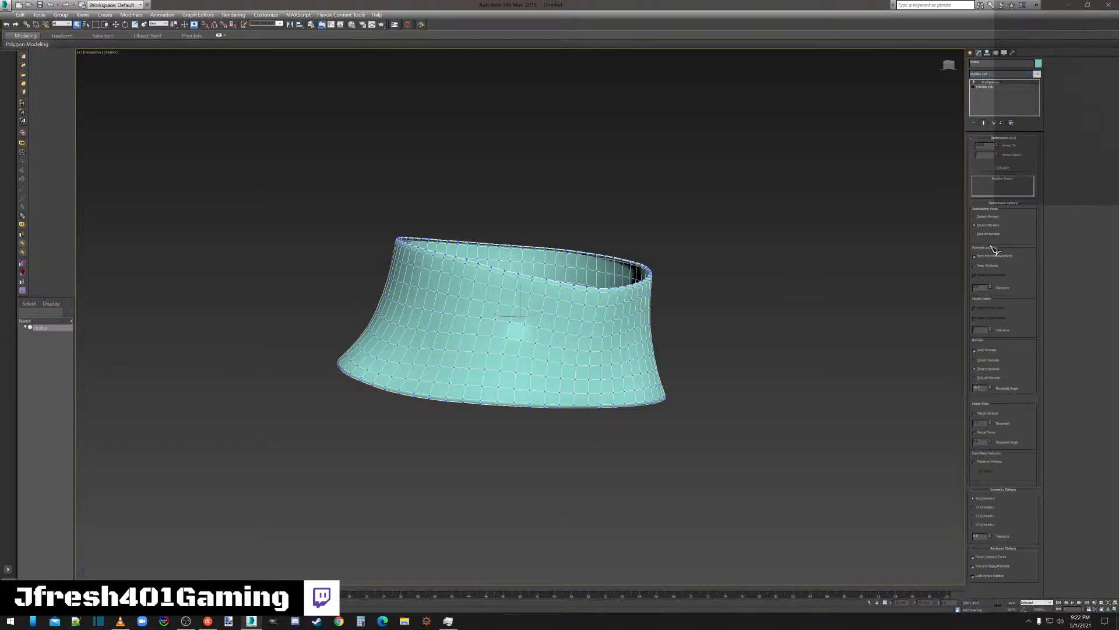
{"action": "left_click", "coordinate": [1002, 168]}
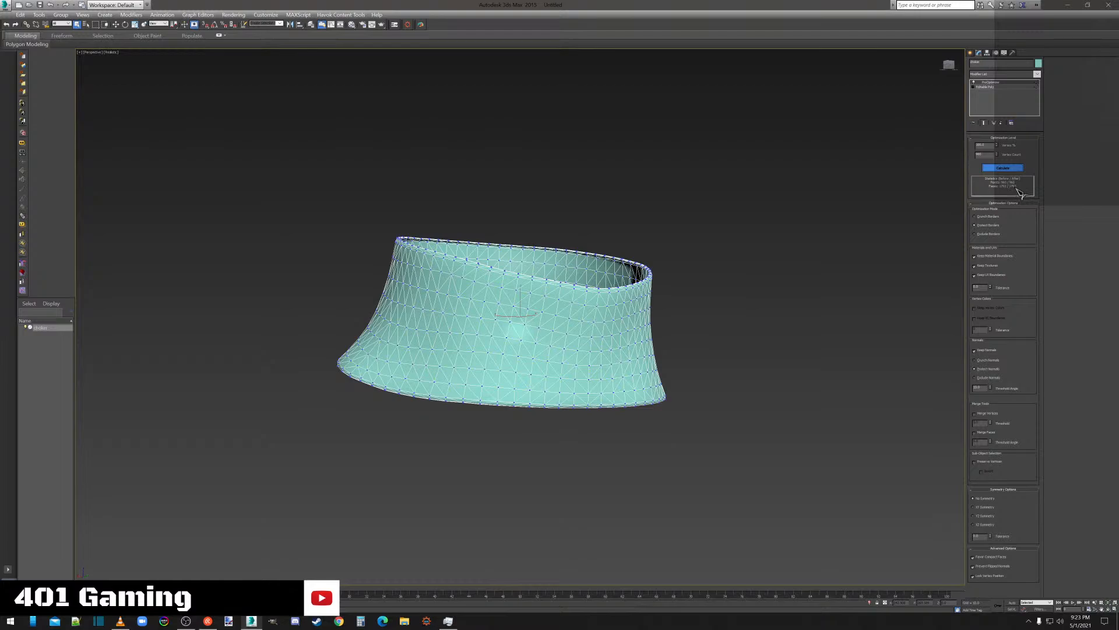
{"action": "right_click", "coordinate": [560, 382]}
{"action": "left_click", "coordinate": [642, 461]}
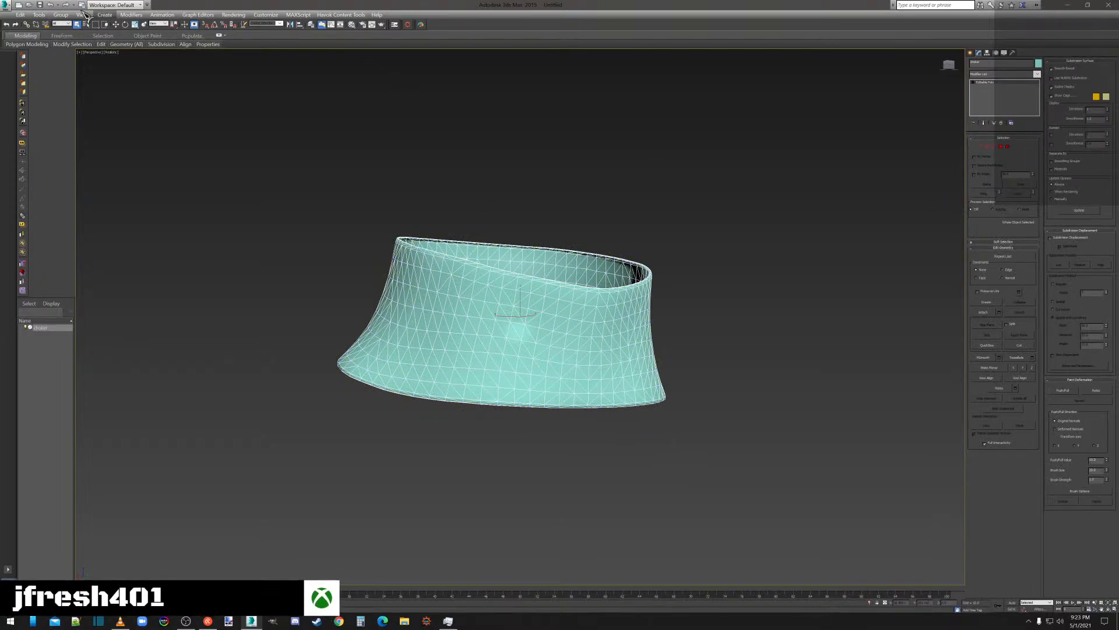
{"action": "left_click", "coordinate": [8, 7]}
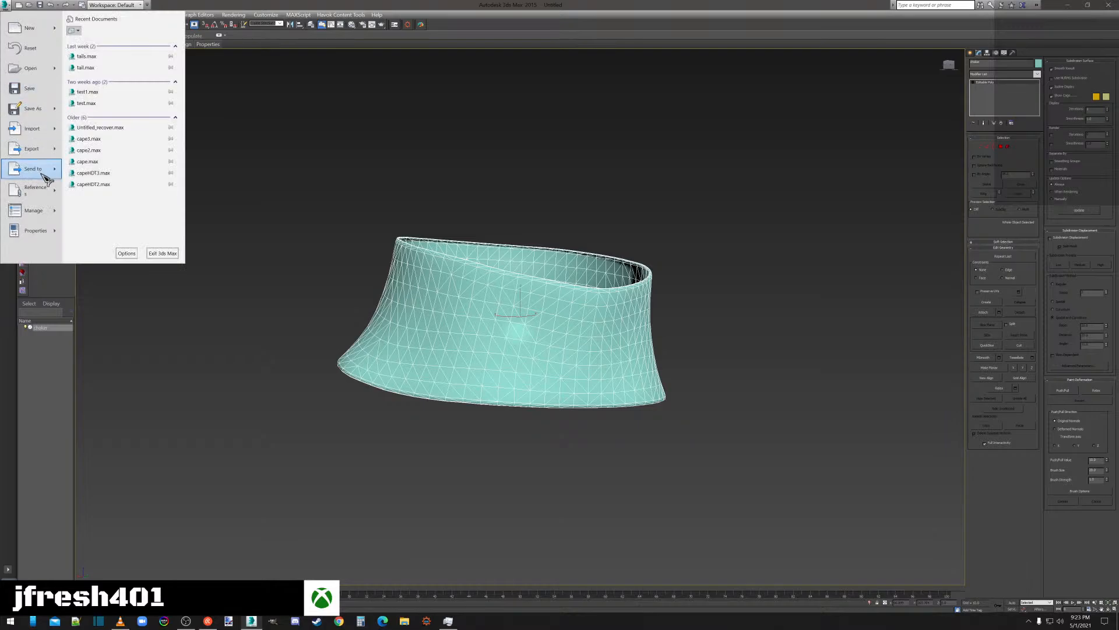
{"action": "mouse_move", "coordinate": [37, 153]}
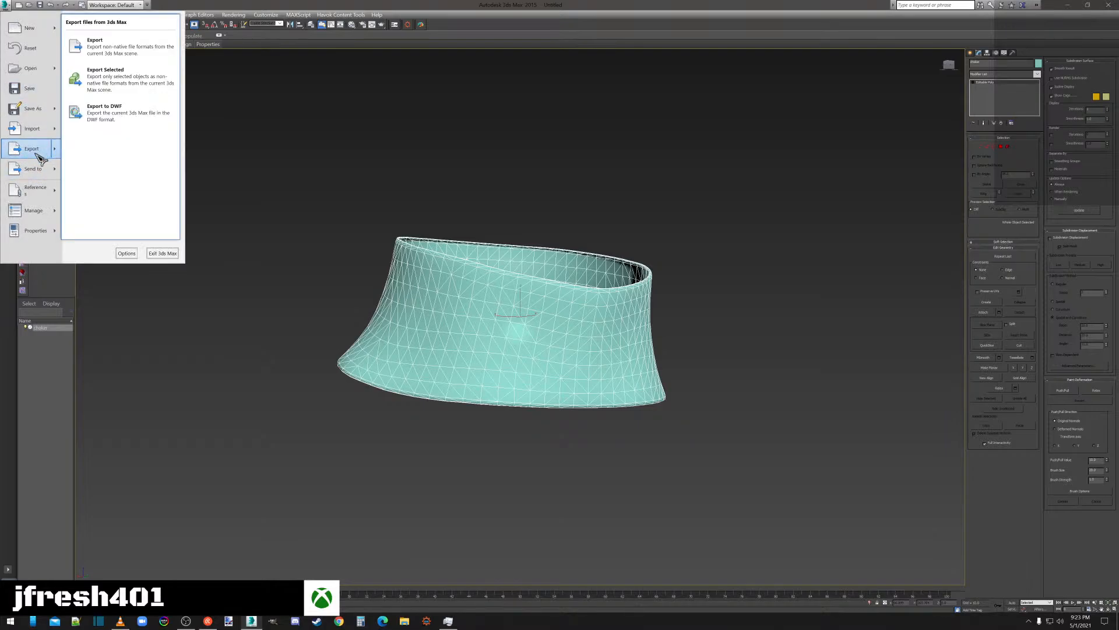
{"action": "left_click", "coordinate": [927, 286]}
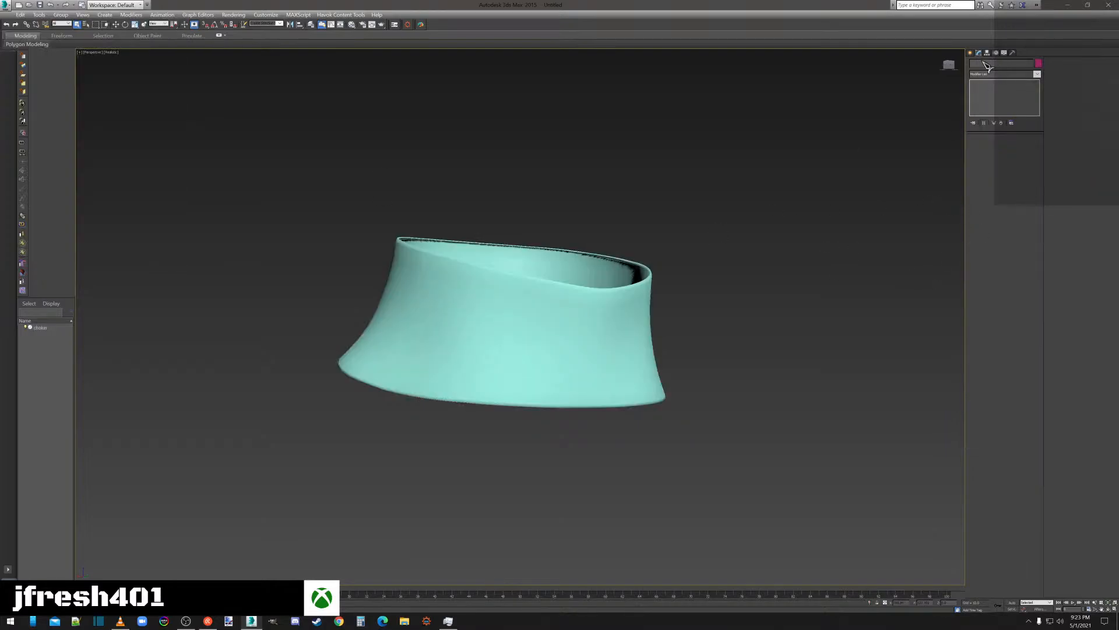
Select all of the choker's vertices and preview welding them with a large and a reduced threshold, without applying the weld.
{"action": "left_click", "coordinate": [594, 368]}
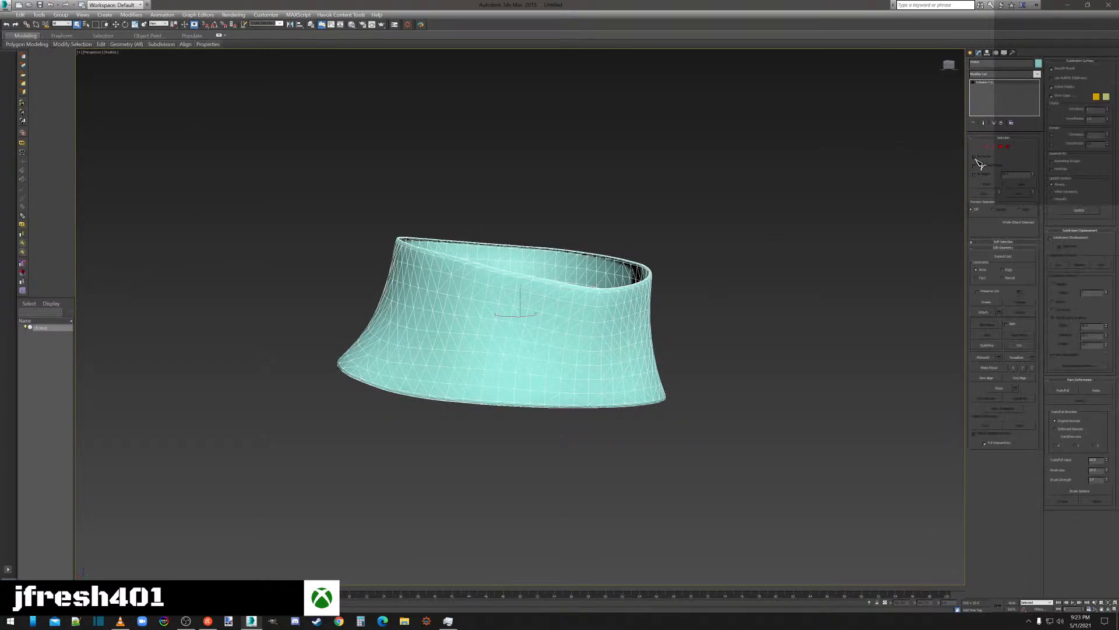
{"action": "key", "text": "1"}
{"action": "key", "text": "ctrl+a"}
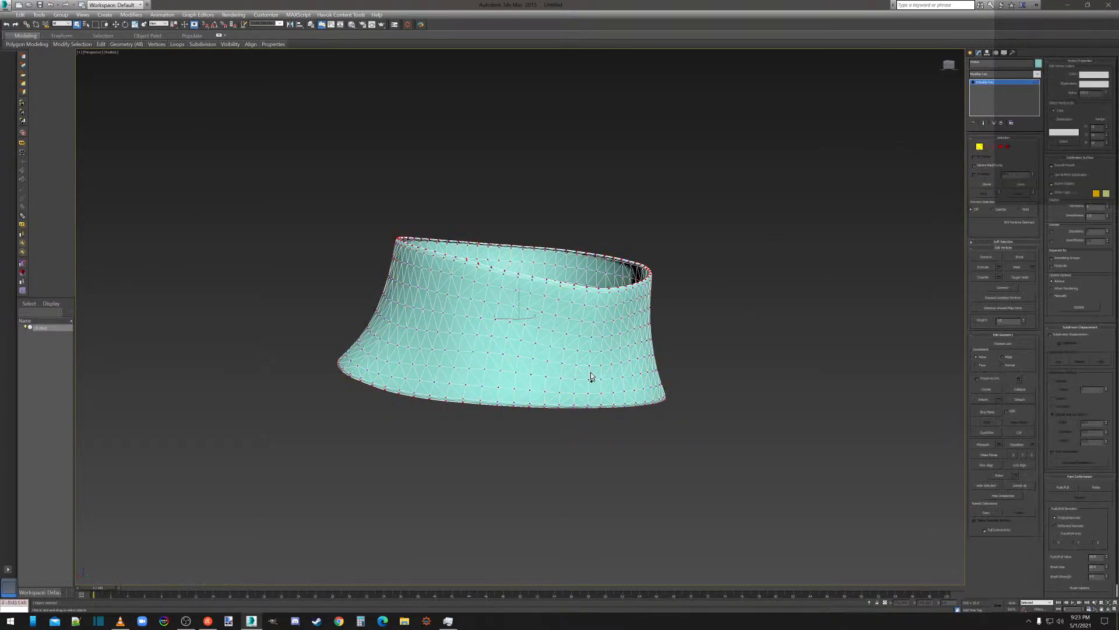
{"action": "left_click", "coordinate": [1032, 268]}
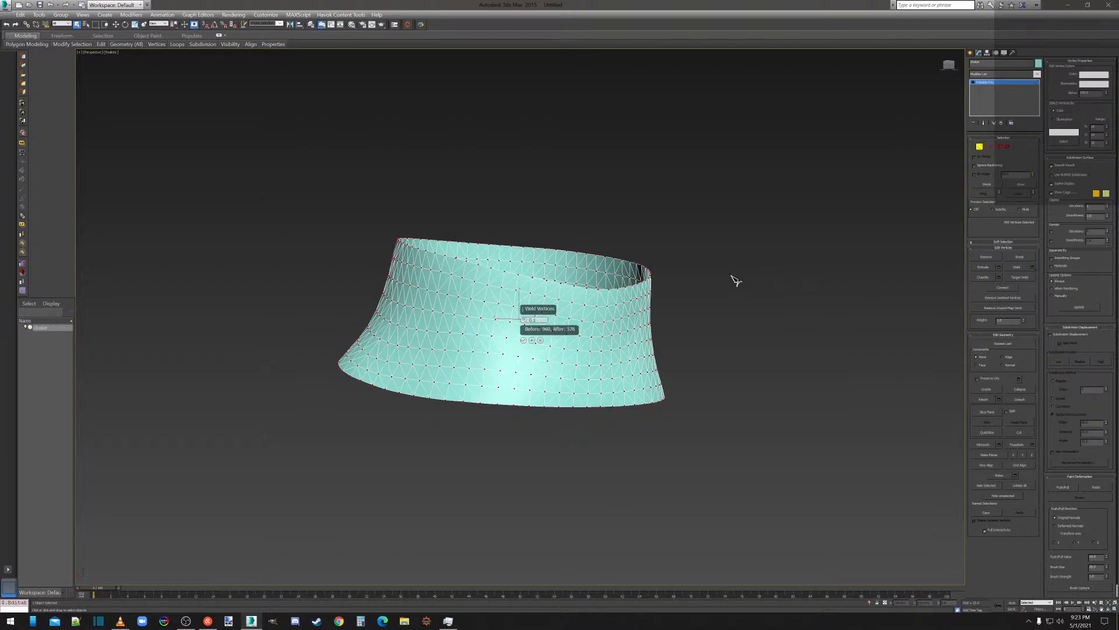
{"action": "left_click", "coordinate": [541, 340]}
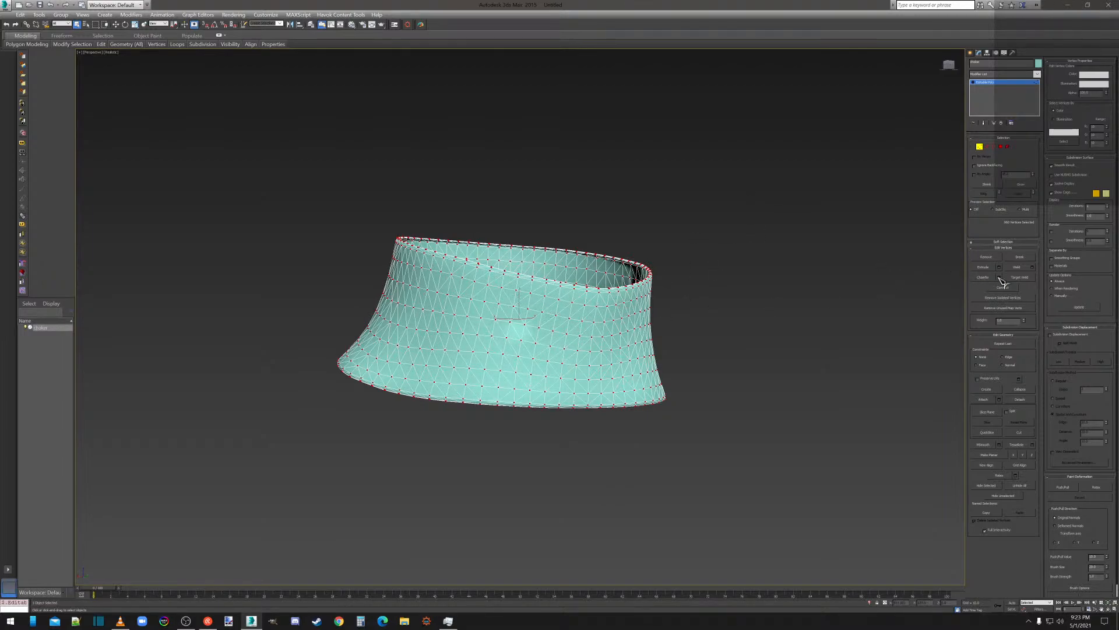
{"action": "left_click", "coordinate": [1032, 267]}
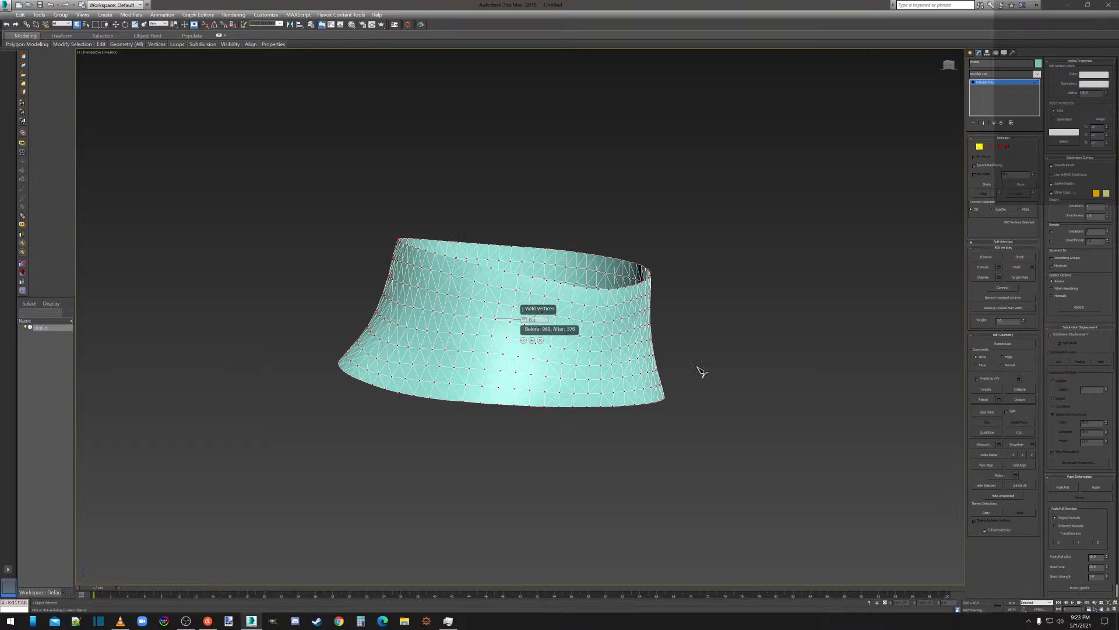
{"action": "left_click", "coordinate": [524, 340]}
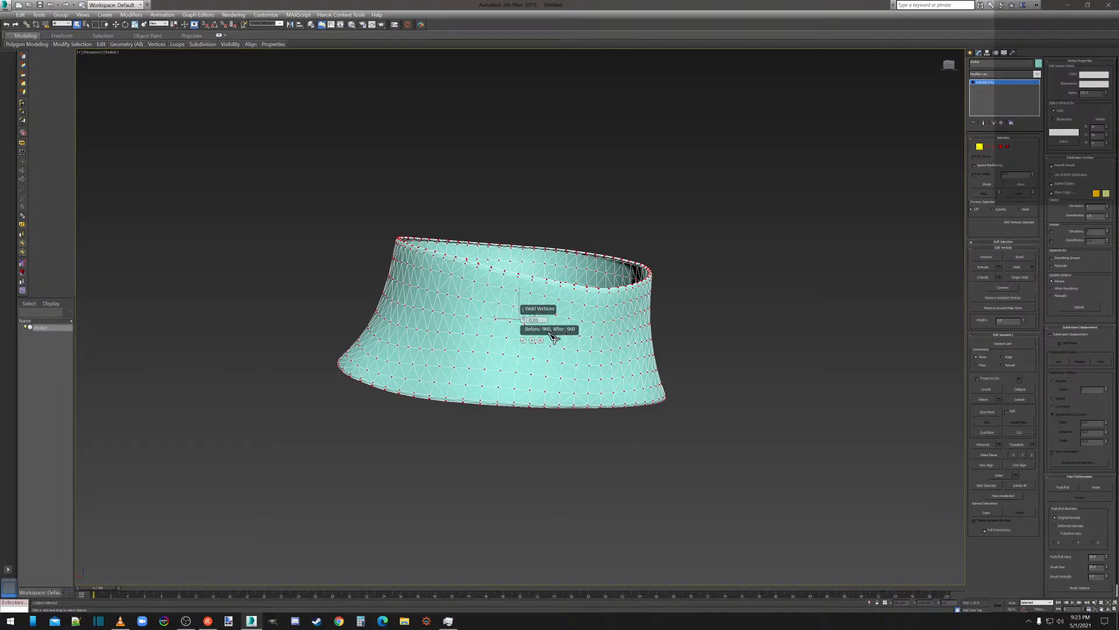
{"action": "left_click", "coordinate": [540, 340]}
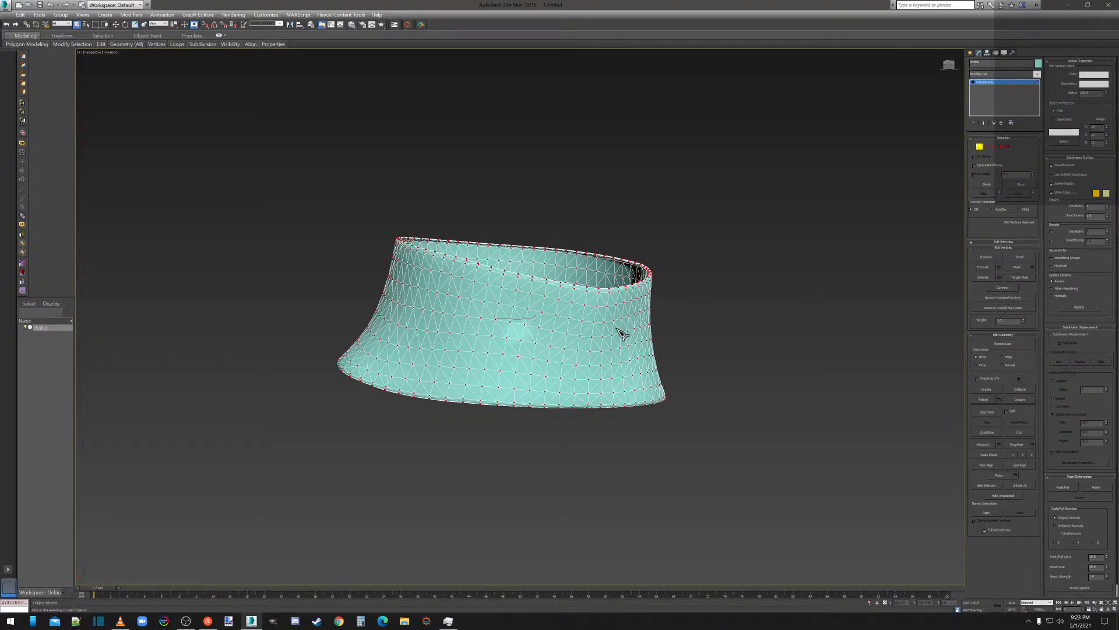
Leave vertex editing on the choker mesh and convert the whole object to an Editable Poly.
{"action": "left_click", "coordinate": [683, 299]}
{"action": "left_click", "coordinate": [980, 146]}
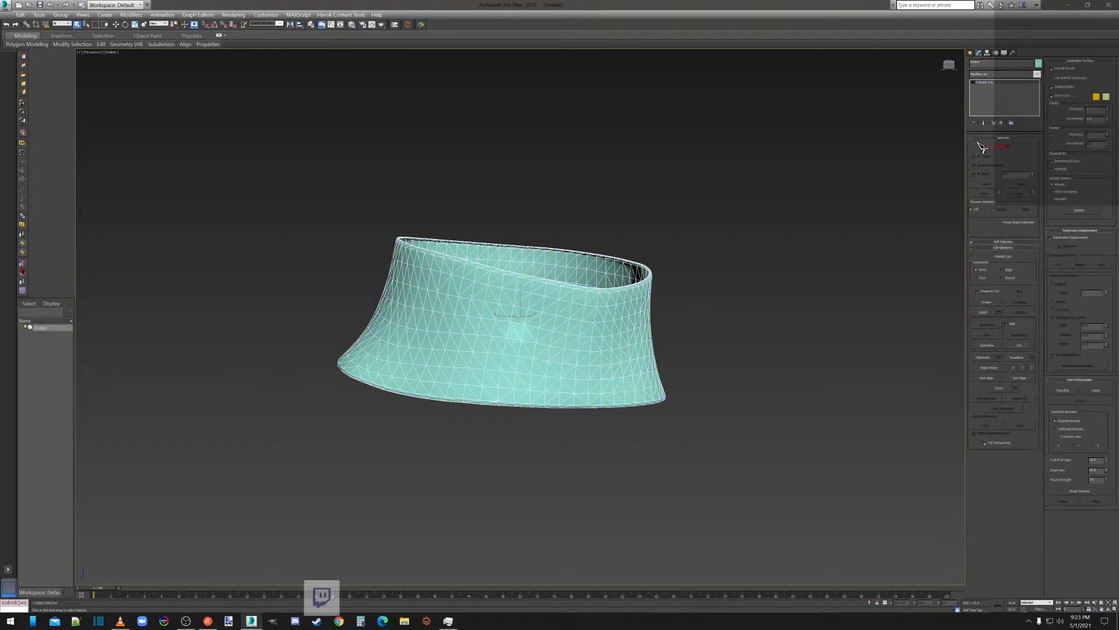
{"action": "left_click", "coordinate": [971, 53]}
{"action": "right_click", "coordinate": [575, 327]}
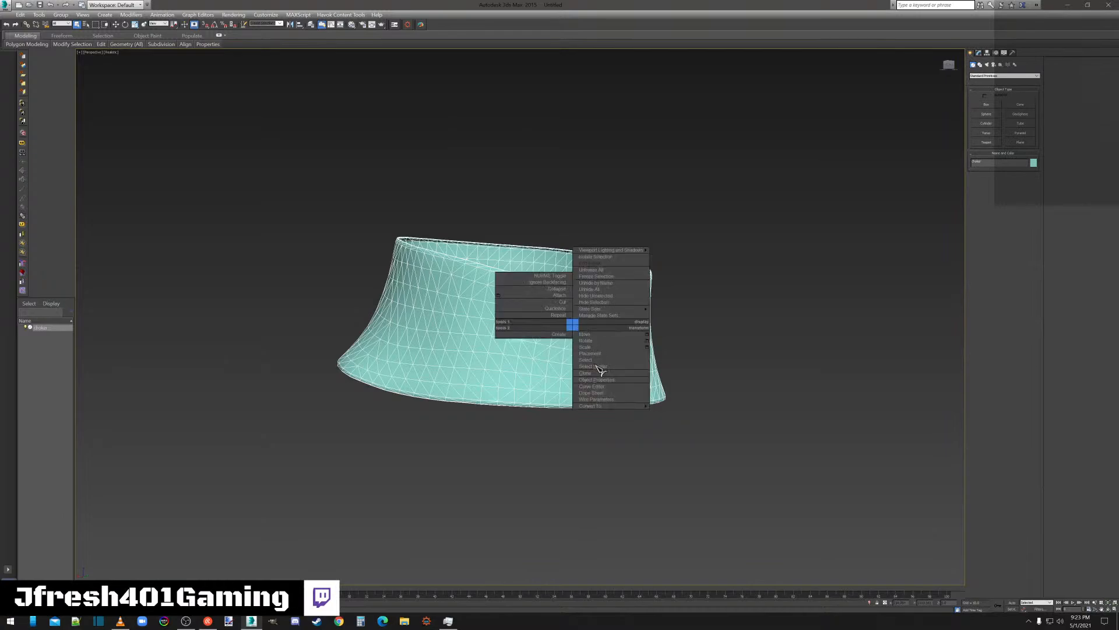
{"action": "mouse_move", "coordinate": [637, 406]}
{"action": "left_click", "coordinate": [692, 413]}
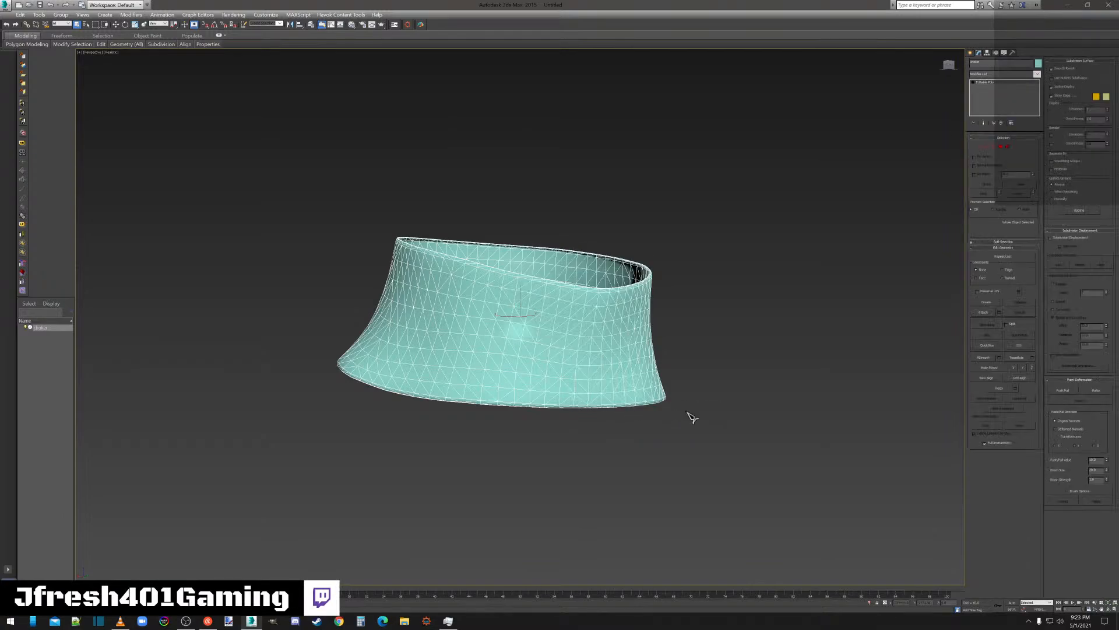
Export the choker in OBJ format under the file name choker, using the existing export options.
{"action": "left_click", "coordinate": [7, 7]}
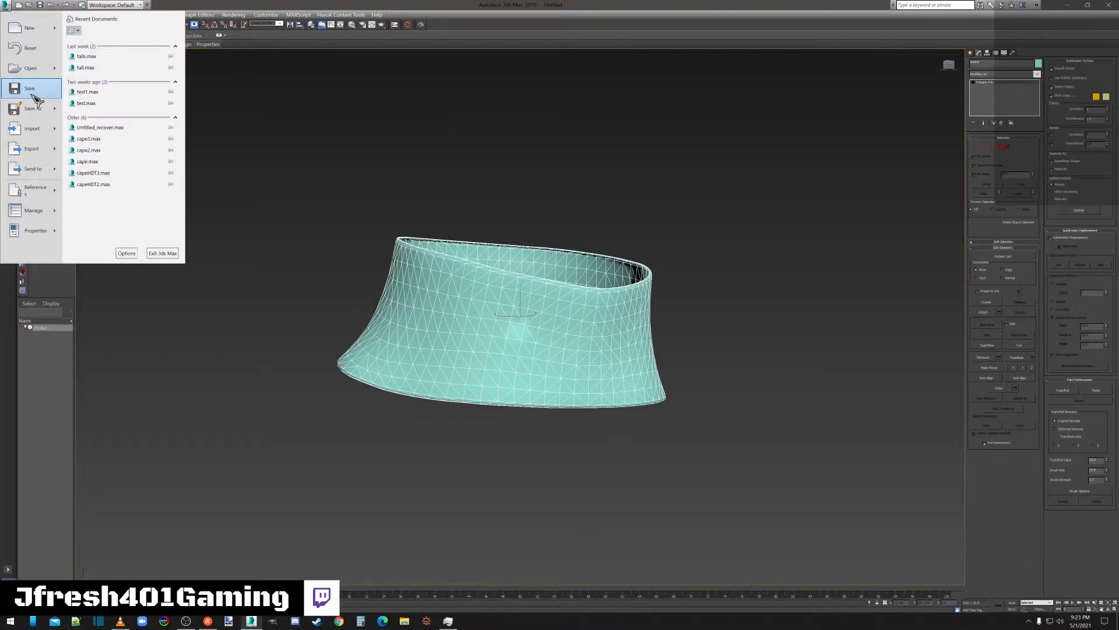
{"action": "left_click", "coordinate": [32, 149]}
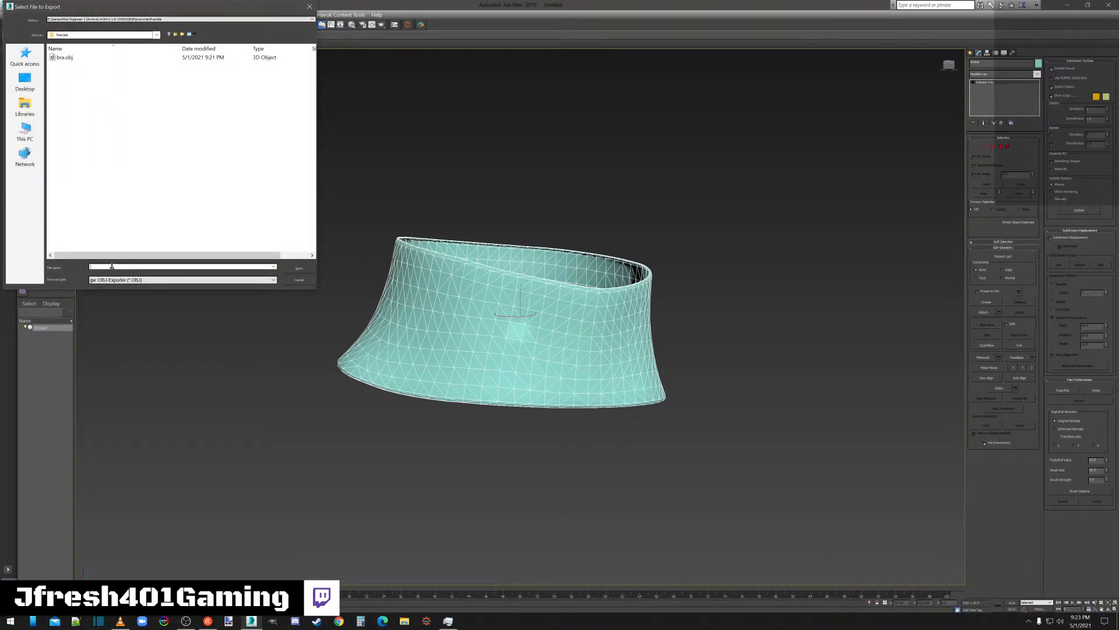
{"action": "type", "text": "choker"}
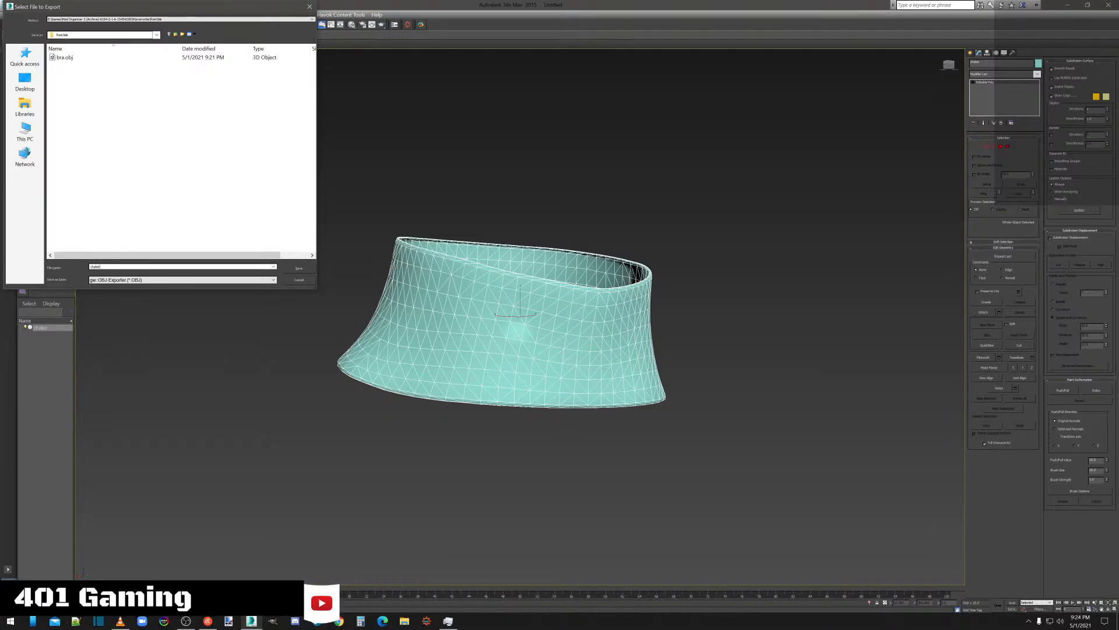
{"action": "left_click", "coordinate": [300, 268]}
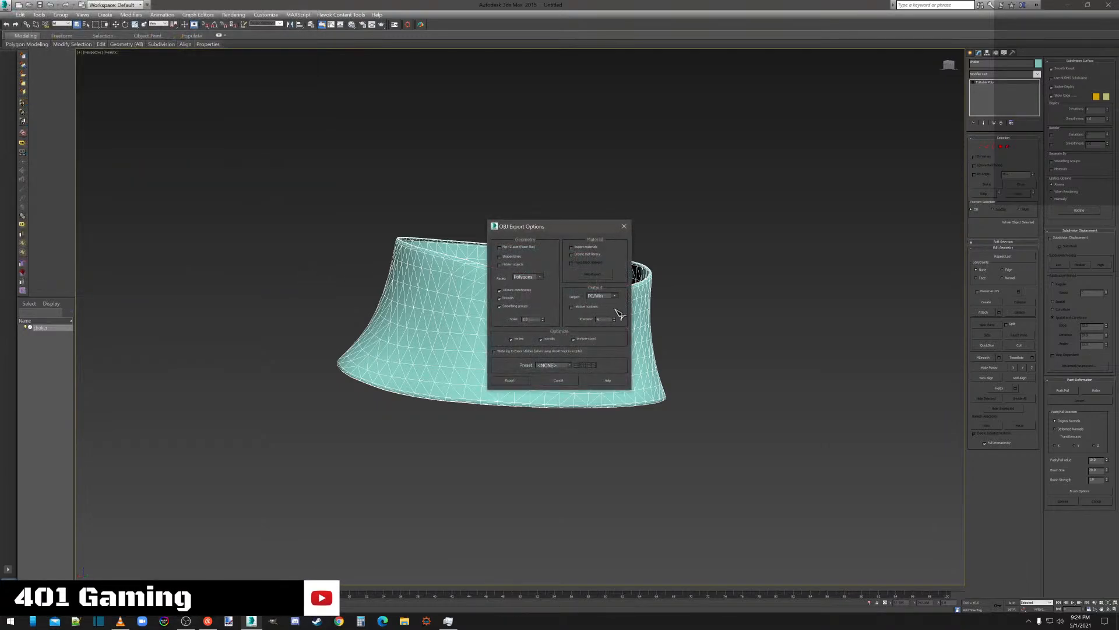
{"action": "left_click", "coordinate": [516, 380]}
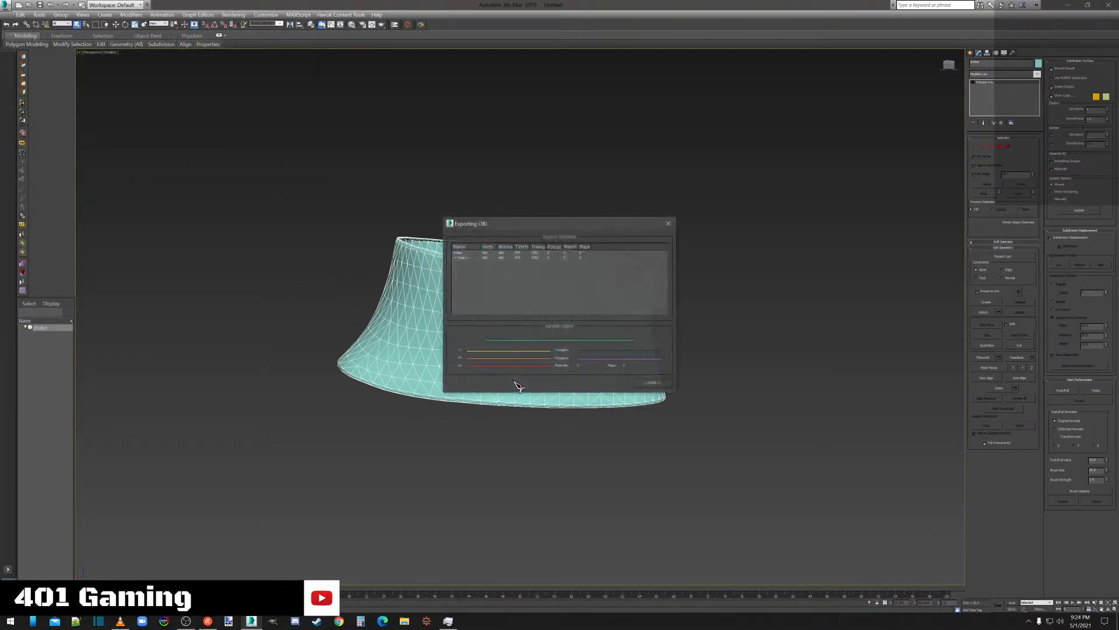
{"action": "left_click", "coordinate": [663, 384]}
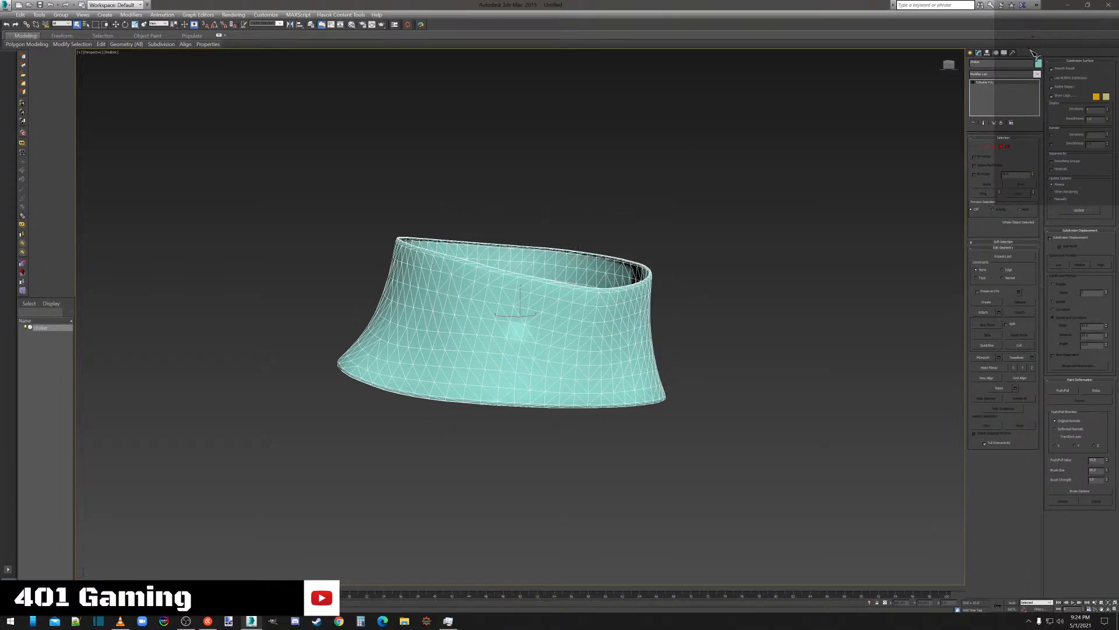
Delete the choker from the scene and import corset.obj with the existing import options.
{"action": "left_click", "coordinate": [971, 54]}
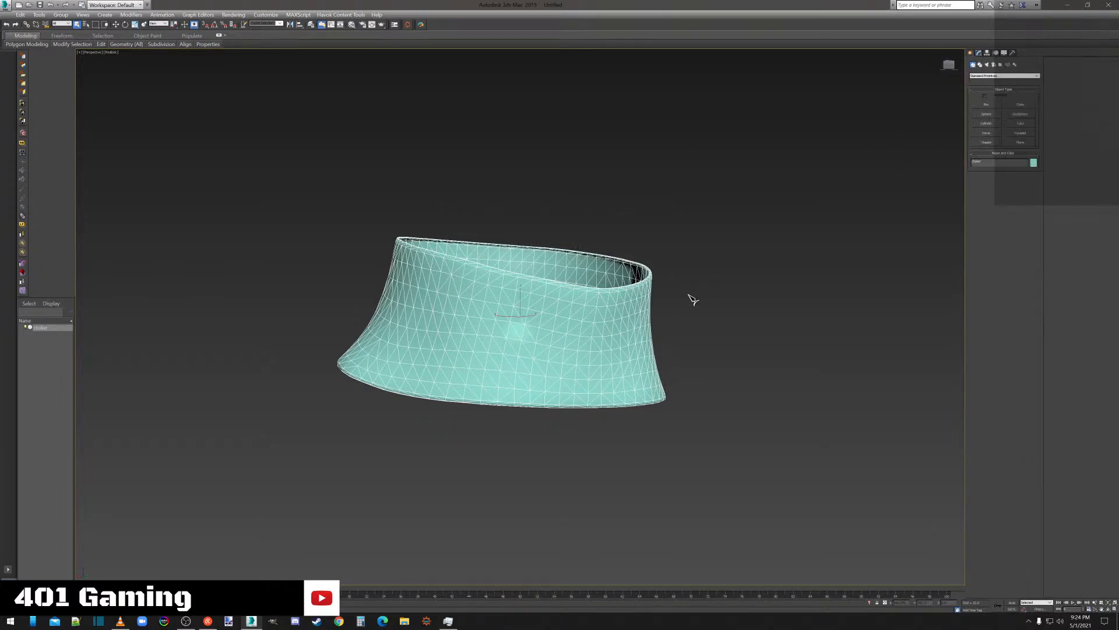
{"action": "key", "text": "Delete"}
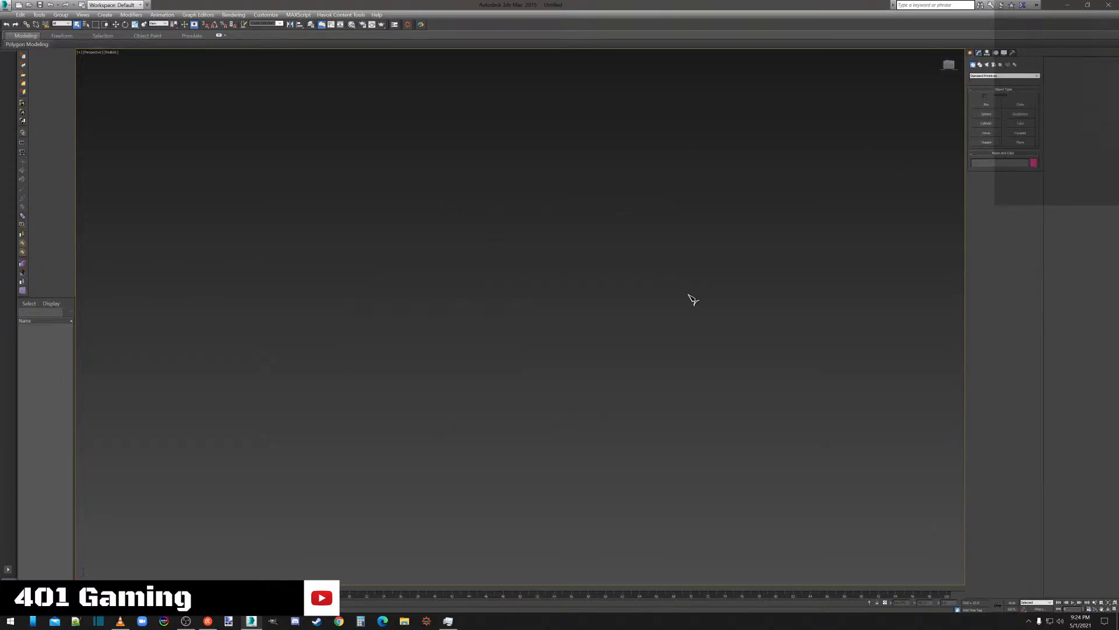
{"action": "left_click", "coordinate": [421, 25]}
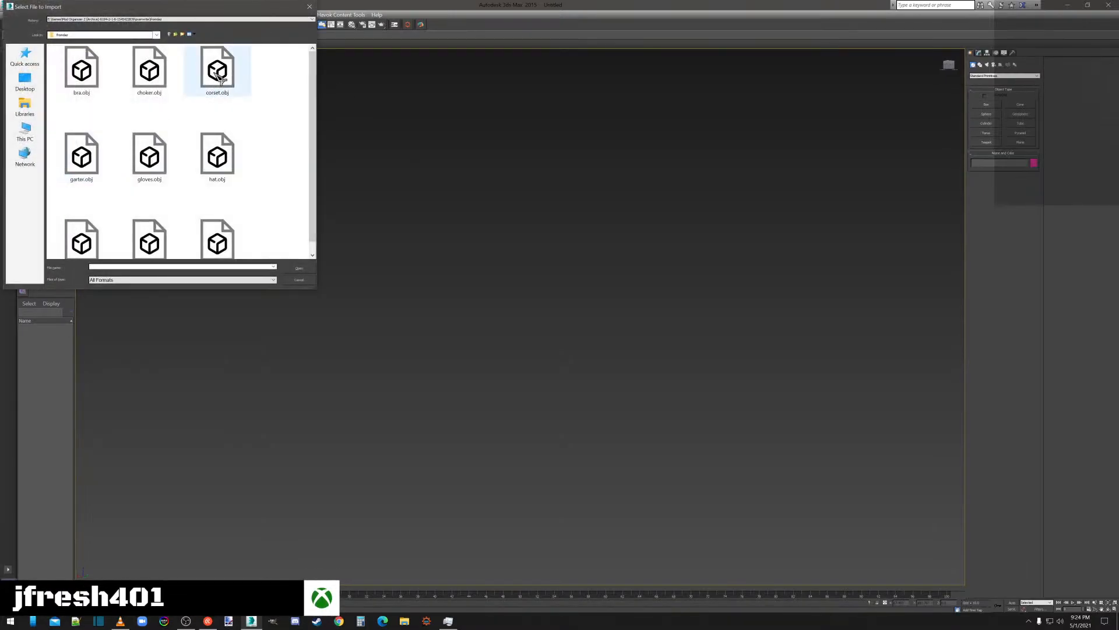
{"action": "double_click", "coordinate": [217, 71]}
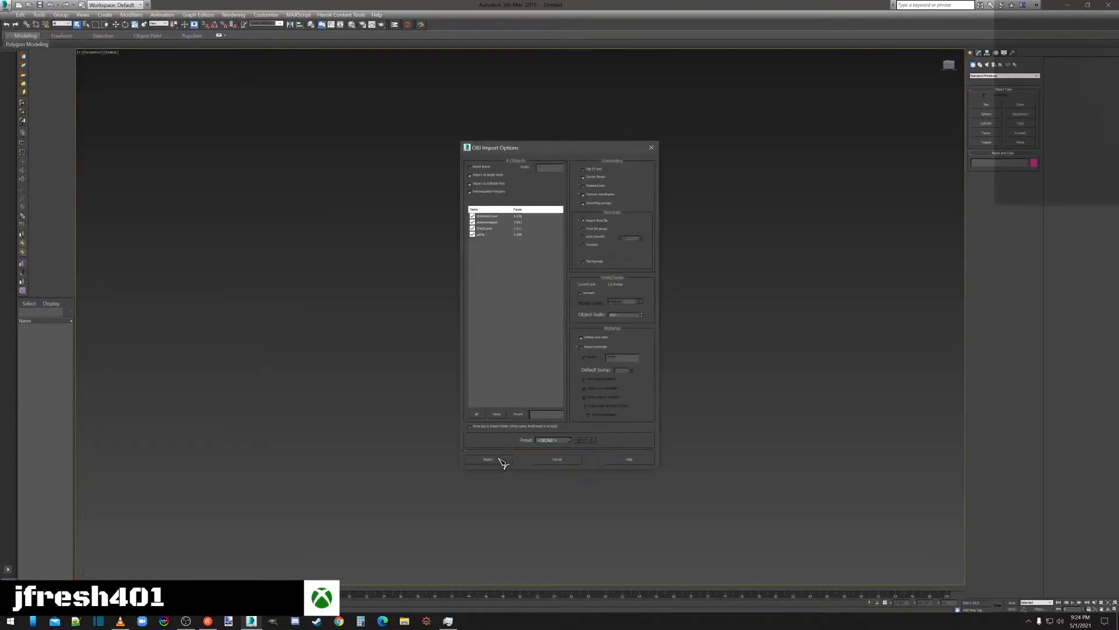
{"action": "left_click", "coordinate": [490, 459]}
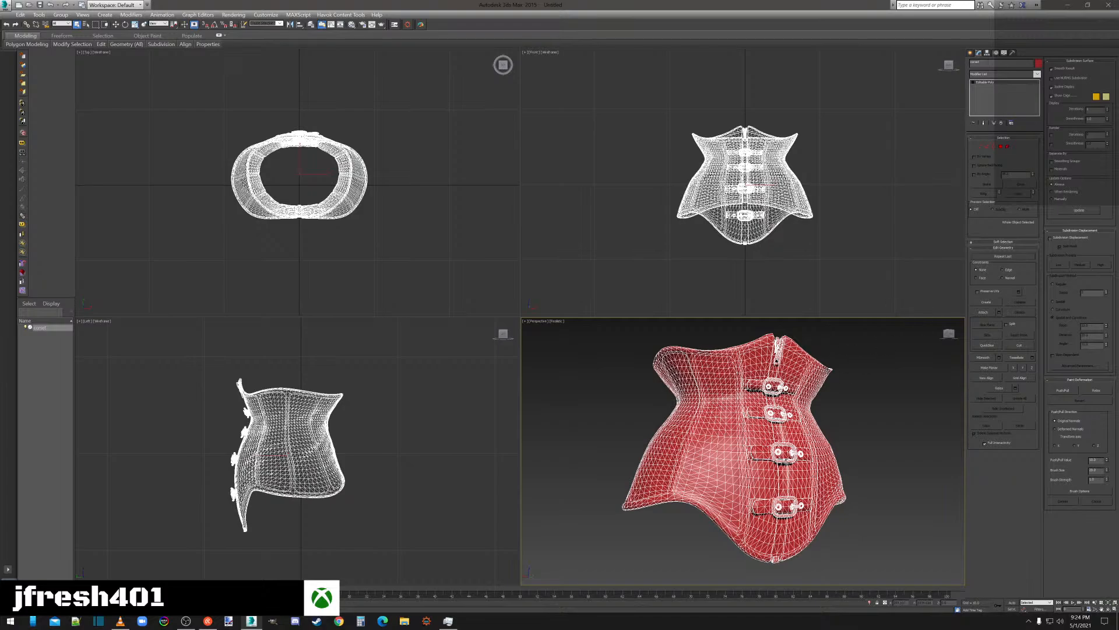
Assign smoothing group 1 to all of the corset's polygons and leave polygon editing.
{"action": "left_click", "coordinate": [984, 74]}
{"action": "left_click", "coordinate": [984, 74]}
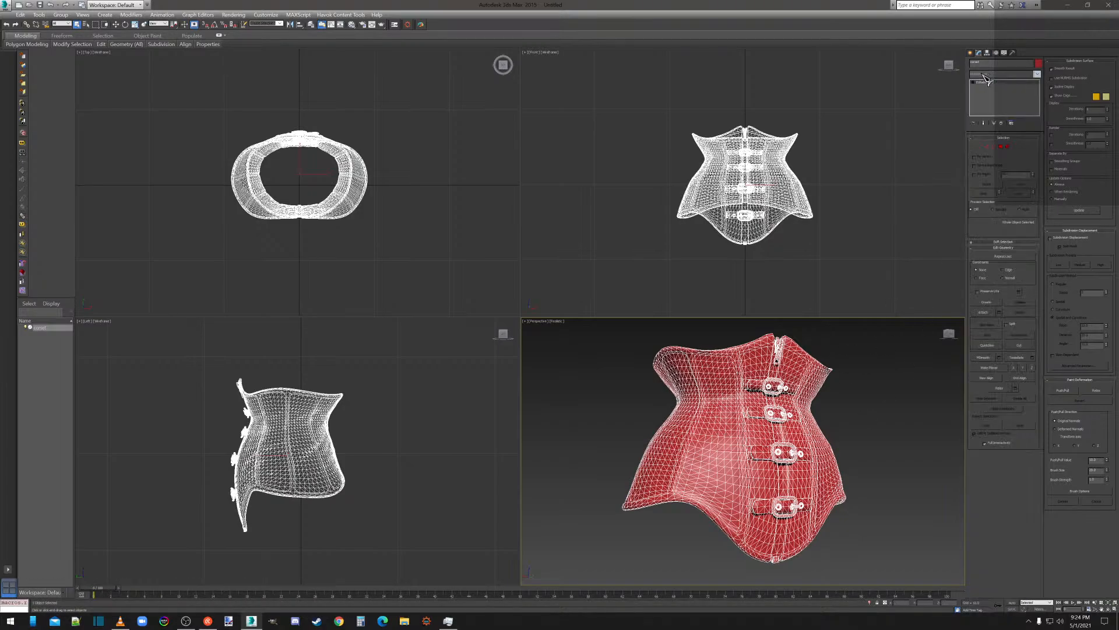
{"action": "left_click", "coordinate": [1001, 147]}
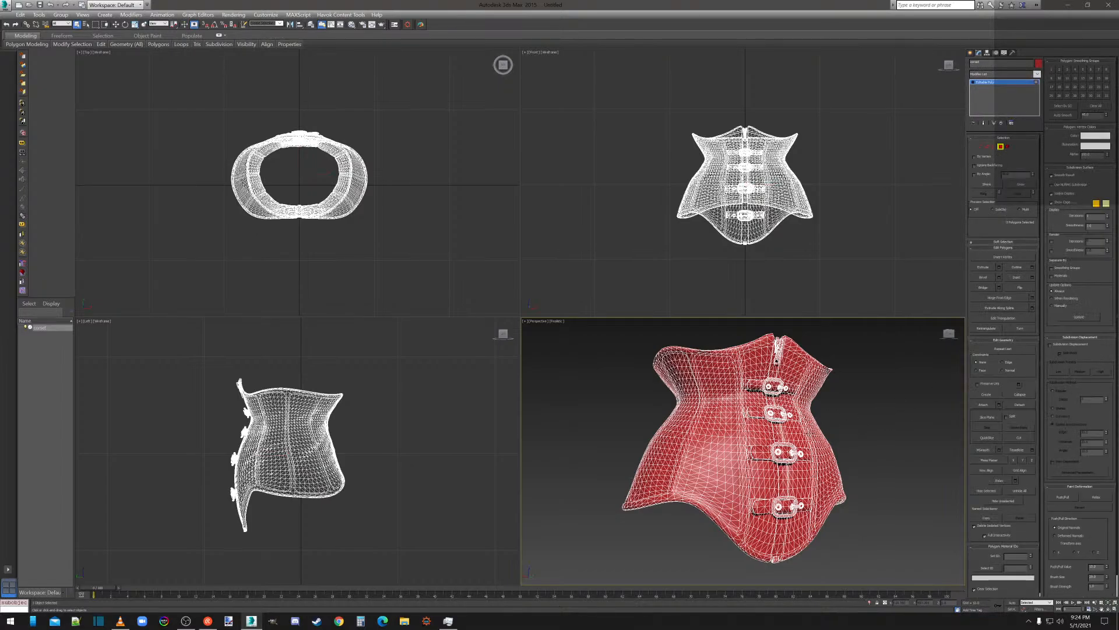
{"action": "key", "text": "ctrl+a"}
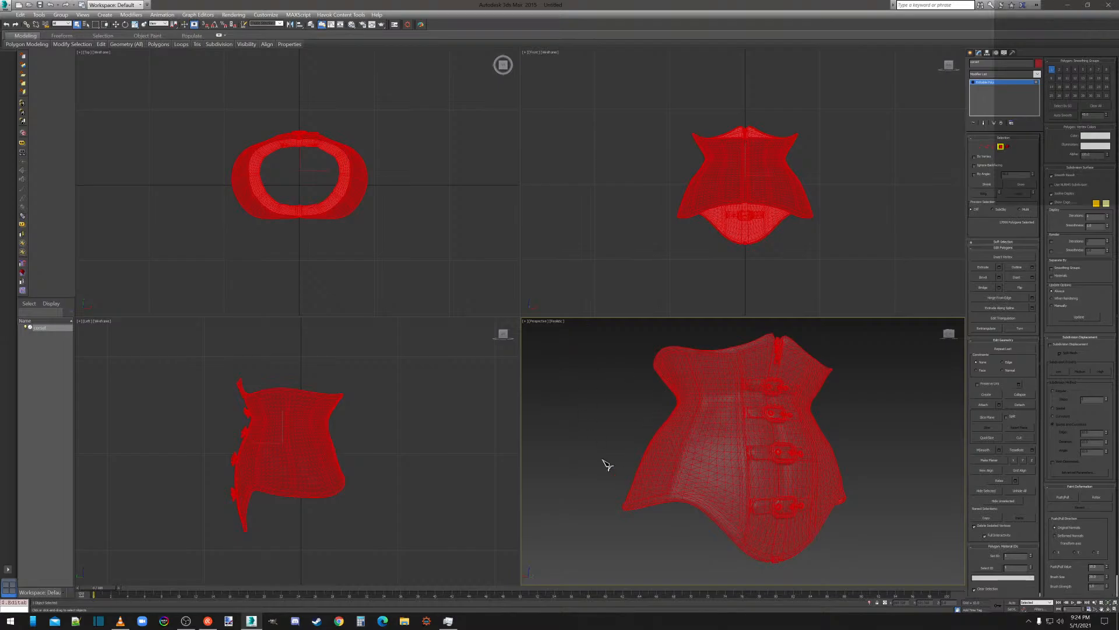
{"action": "left_click", "coordinate": [998, 84]}
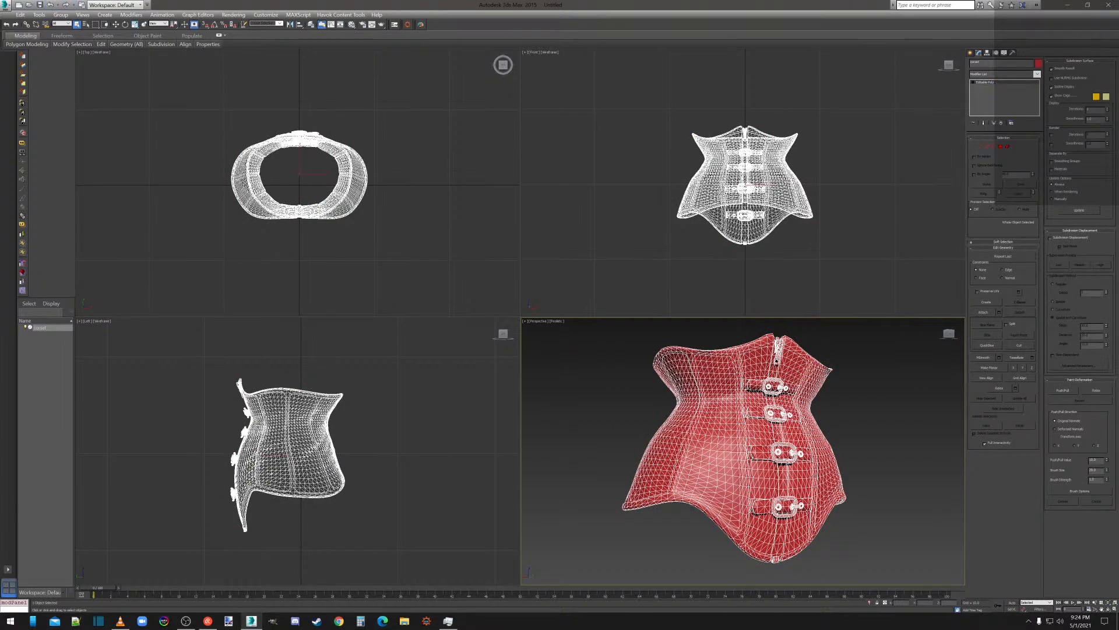
Export the corset in OBJ format under the file name corset, using the existing export options.
{"action": "left_click", "coordinate": [7, 6]}
{"action": "left_click", "coordinate": [35, 153]}
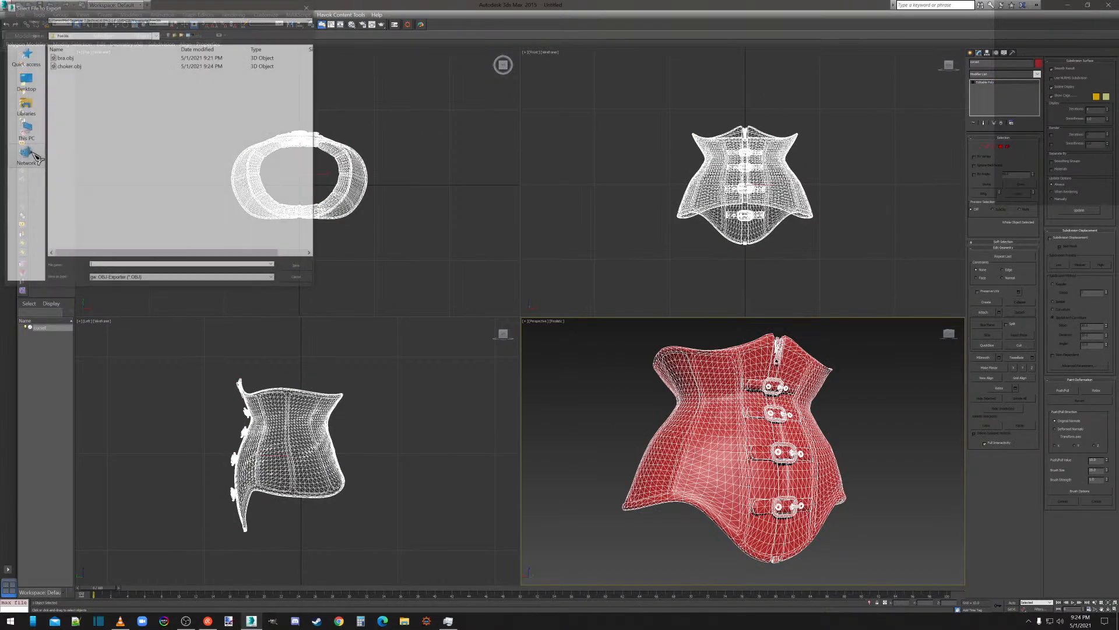
{"action": "left_click", "coordinate": [109, 266]}
{"action": "type", "text": "corset"}
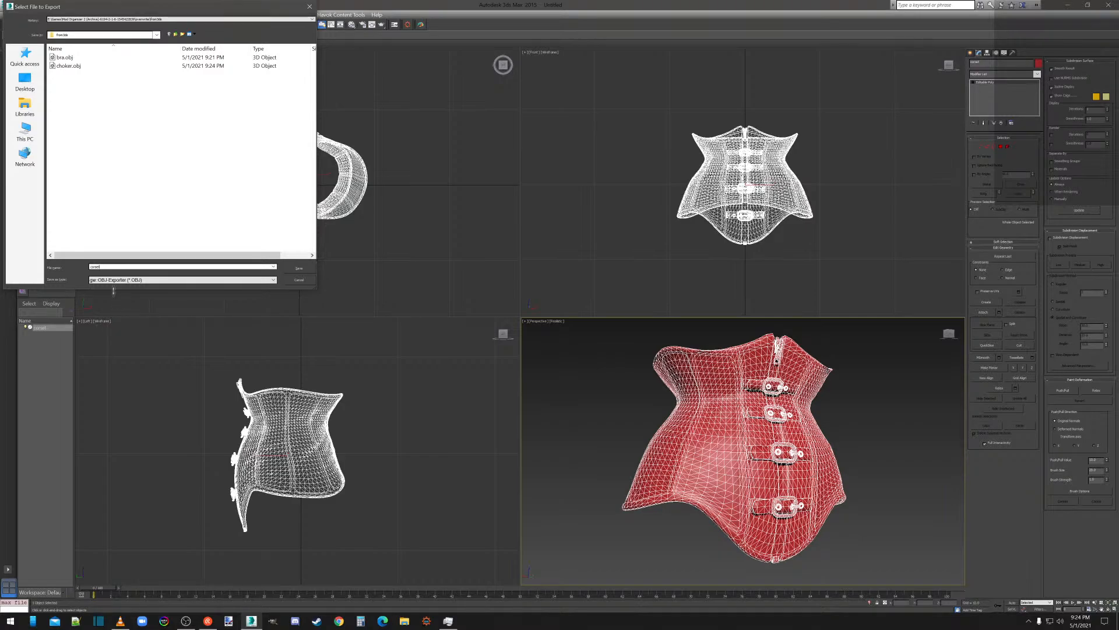
{"action": "left_click", "coordinate": [298, 269]}
{"action": "left_click", "coordinate": [524, 385]}
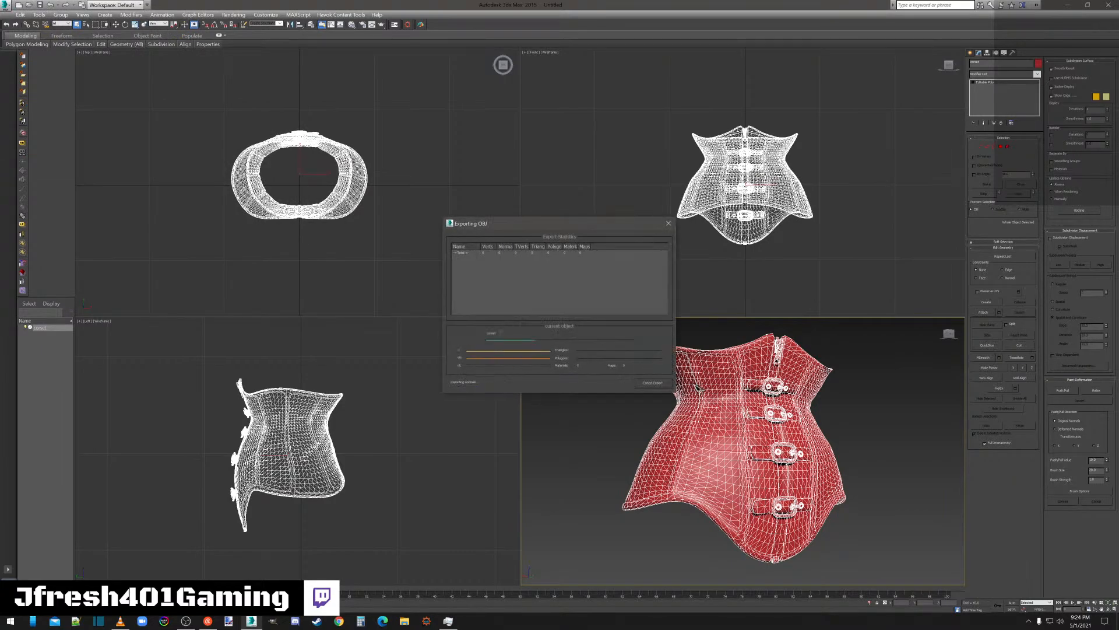
{"action": "left_click", "coordinate": [663, 384]}
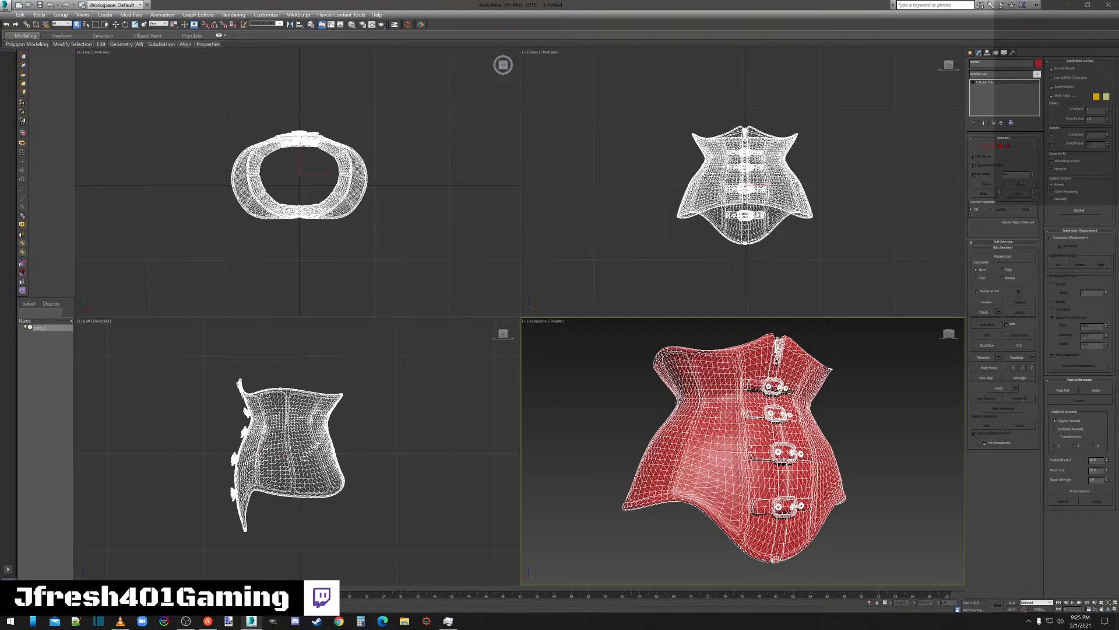
Delete the corset from the scene and import garter.obj with the existing import options.
{"action": "key", "text": "Delete"}
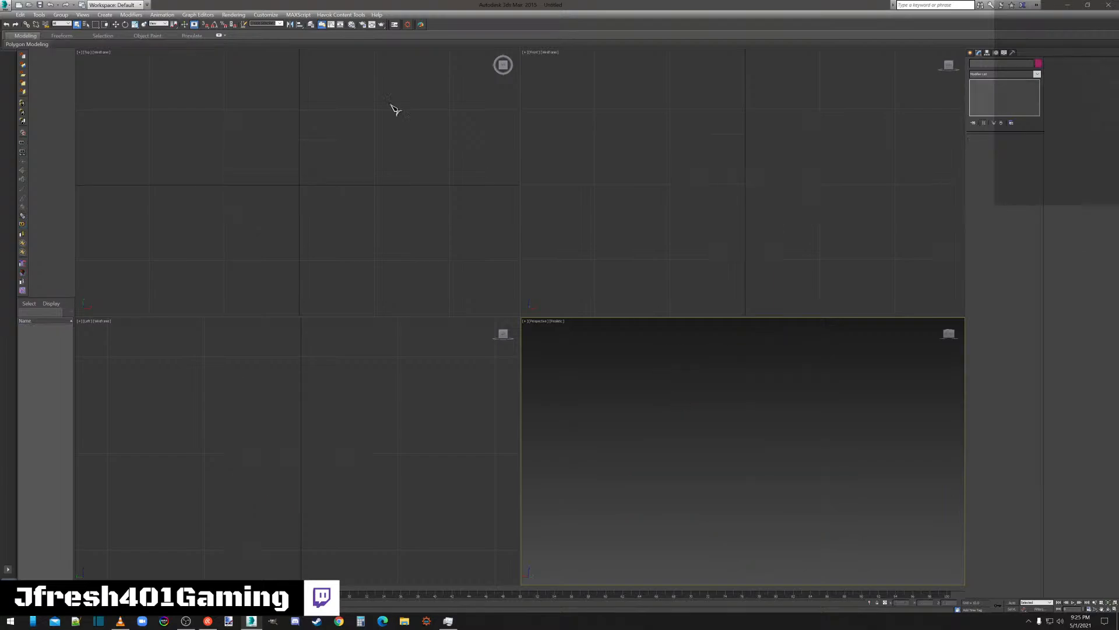
{"action": "left_click", "coordinate": [420, 27]}
{"action": "double_click", "coordinate": [84, 169]}
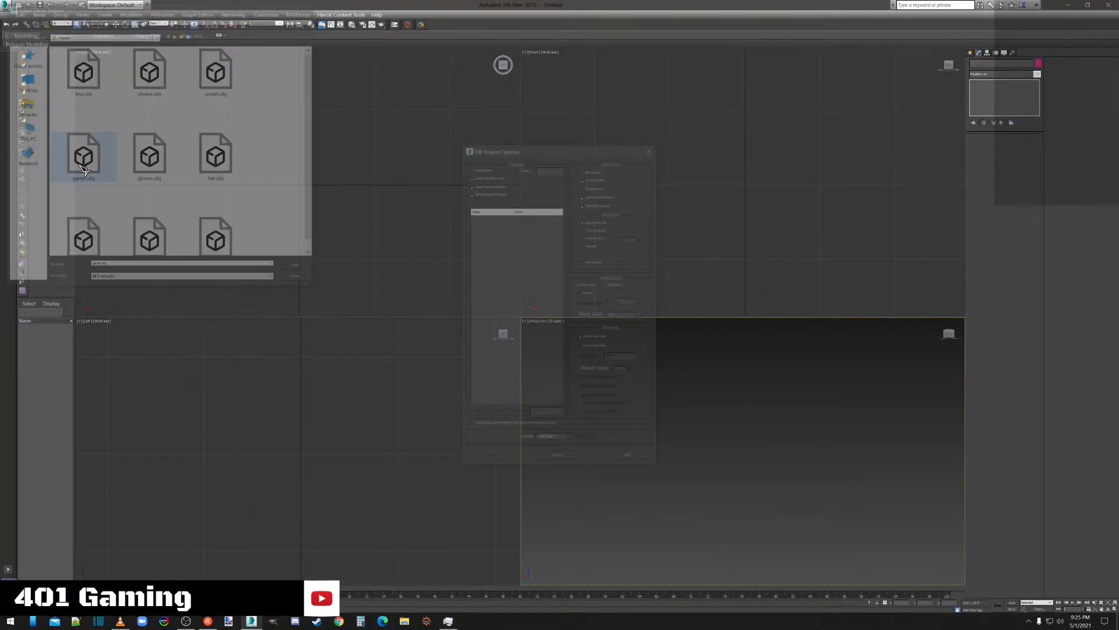
{"action": "left_click", "coordinate": [499, 455]}
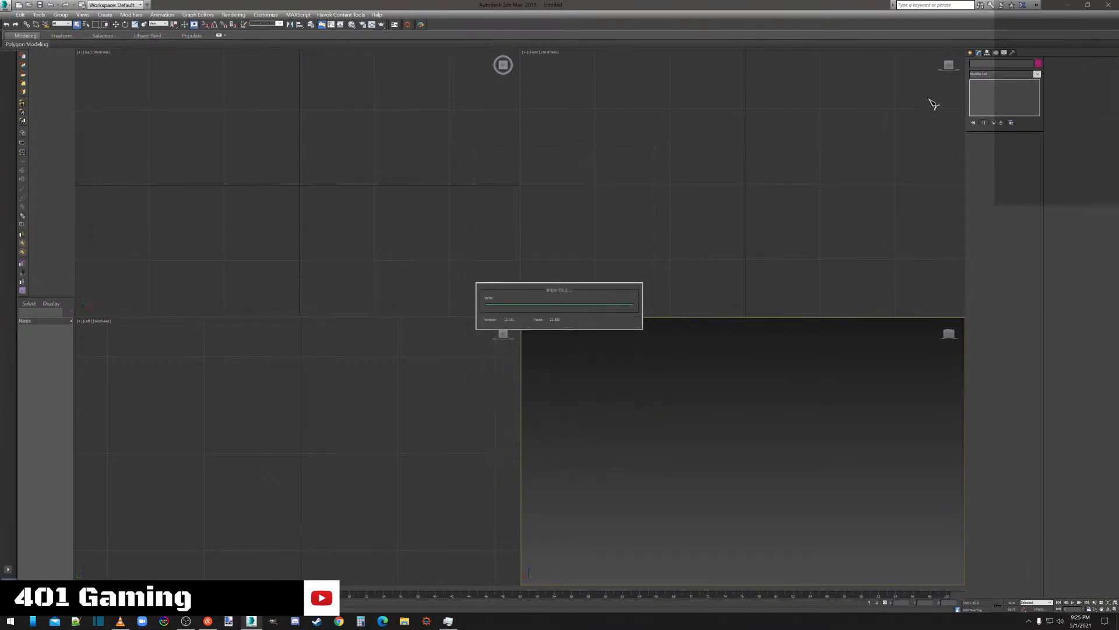
Assign smoothing group 1 to all of the garter's polygons in the maximized perspective view and clear the selection.
{"action": "key", "text": "alt+w"}
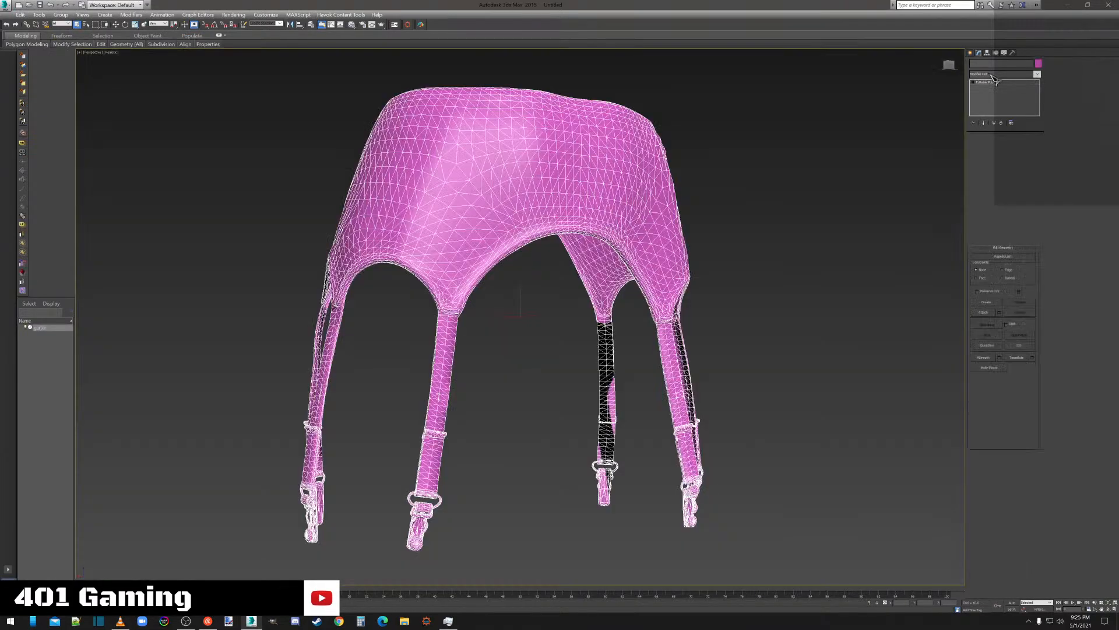
{"action": "left_click", "coordinate": [1001, 146]}
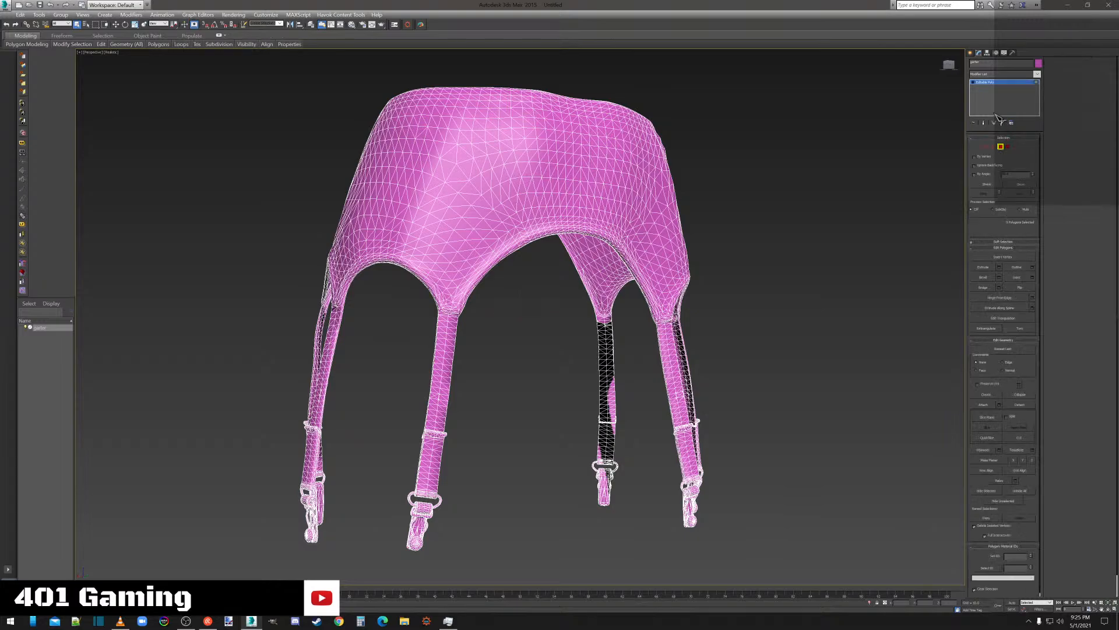
{"action": "key", "text": "ctrl+a"}
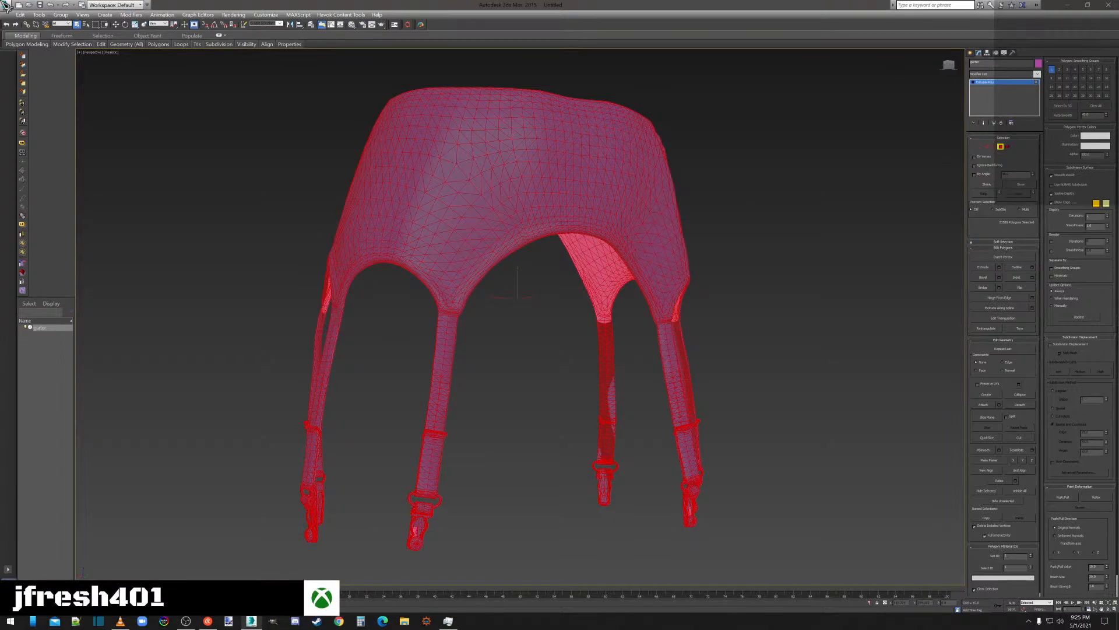
{"action": "left_click", "coordinate": [172, 121]}
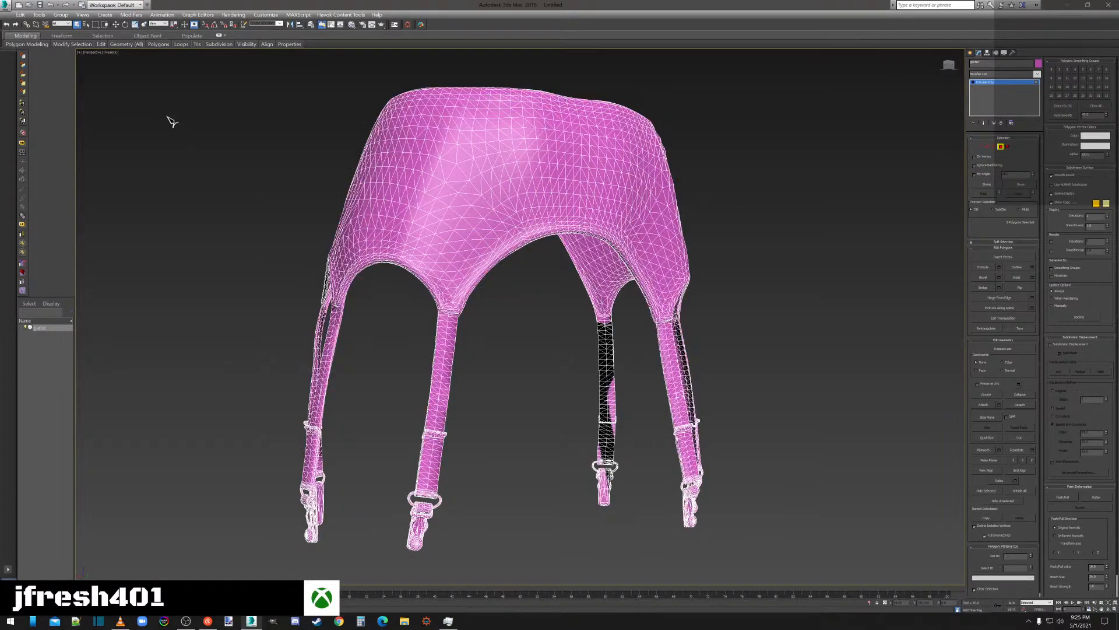
Export the garter in OBJ format to the from3ds folder under the file name garter, using the existing export options.
{"action": "left_click", "coordinate": [7, 6]}
{"action": "left_click", "coordinate": [32, 149]}
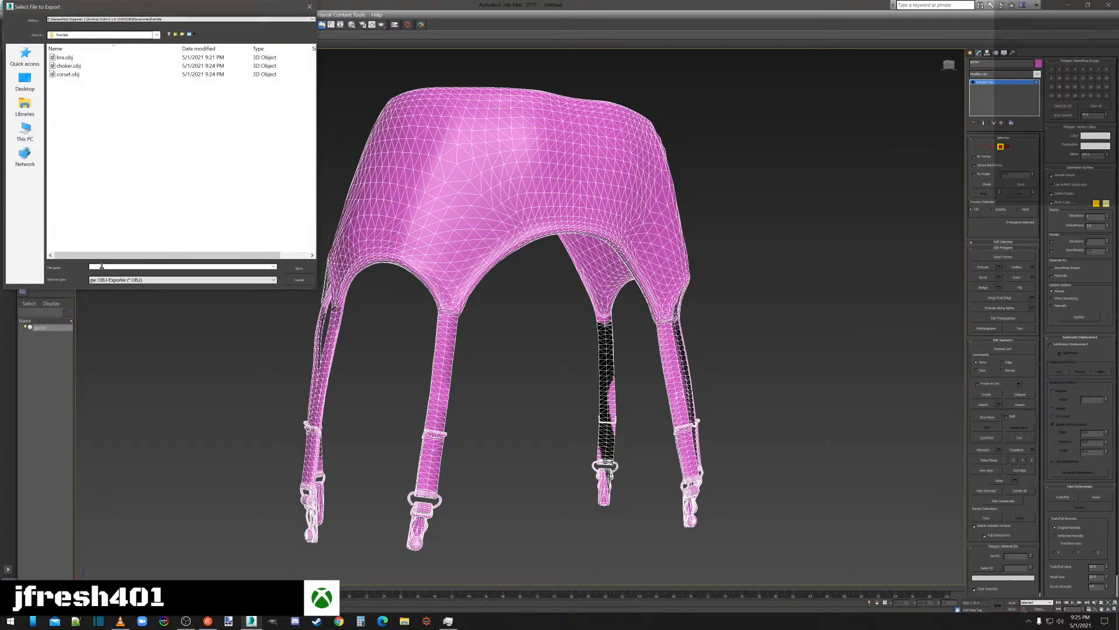
{"action": "left_click", "coordinate": [156, 35]}
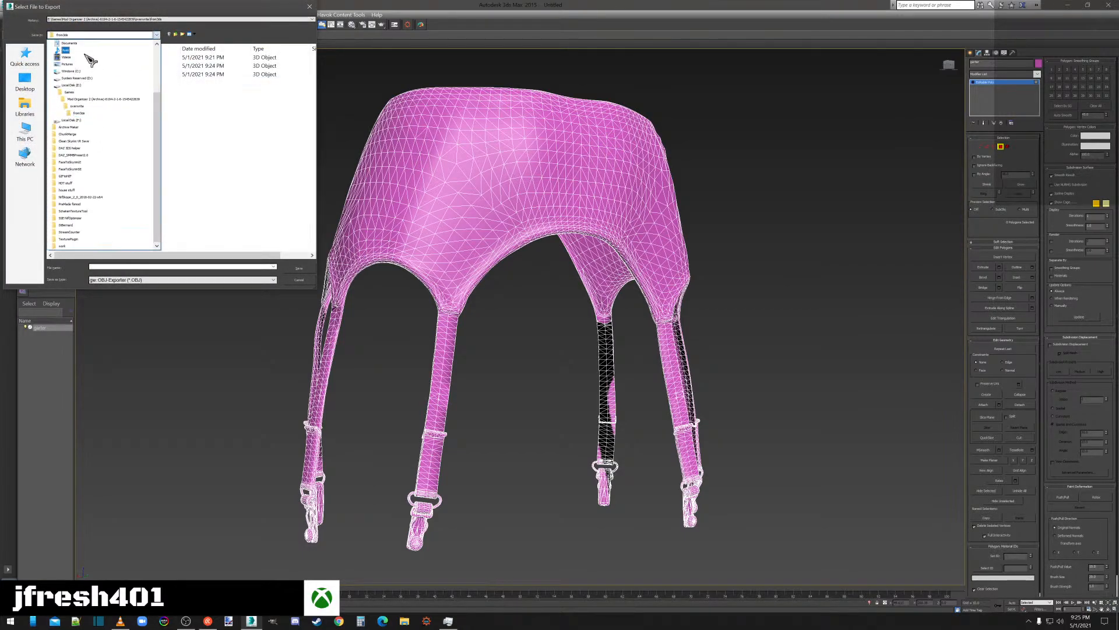
{"action": "left_click", "coordinate": [77, 107]}
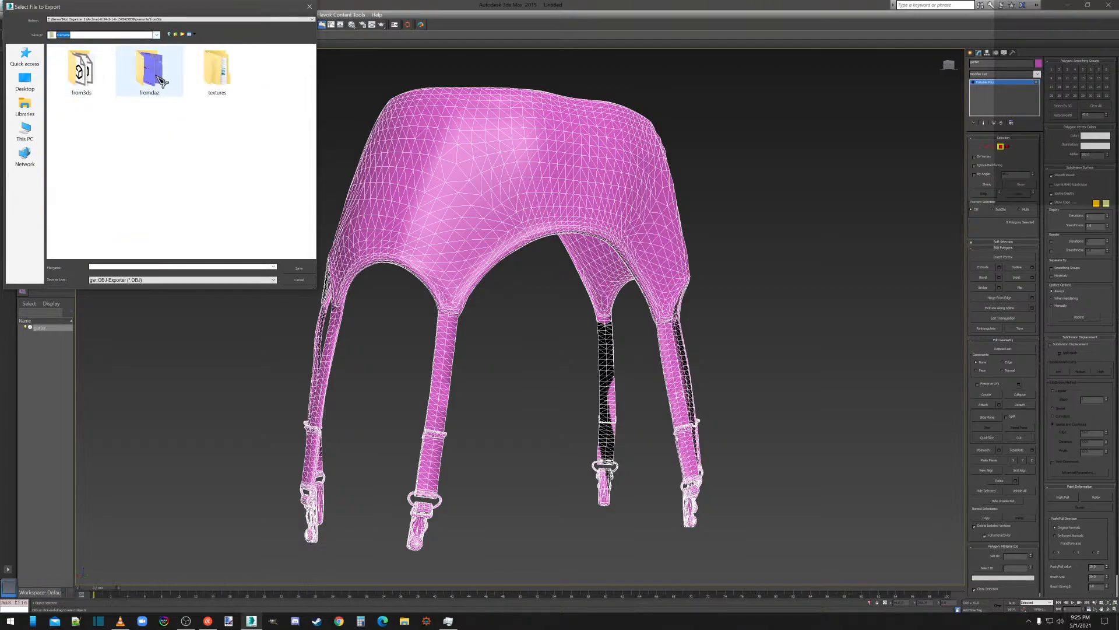
{"action": "double_click", "coordinate": [159, 81]}
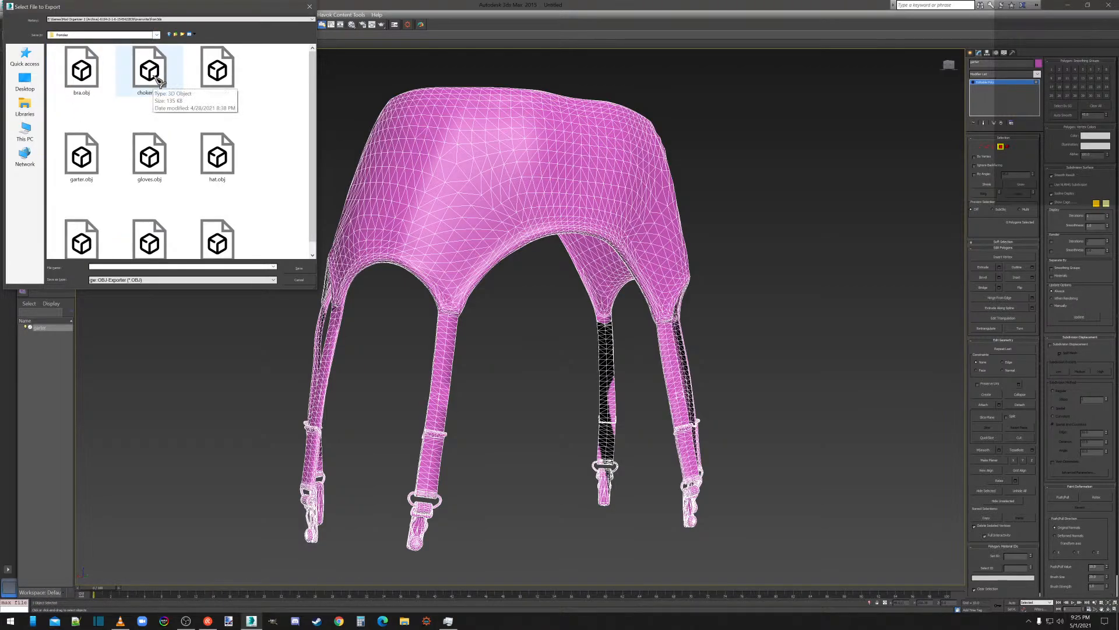
{"action": "left_click", "coordinate": [157, 35]}
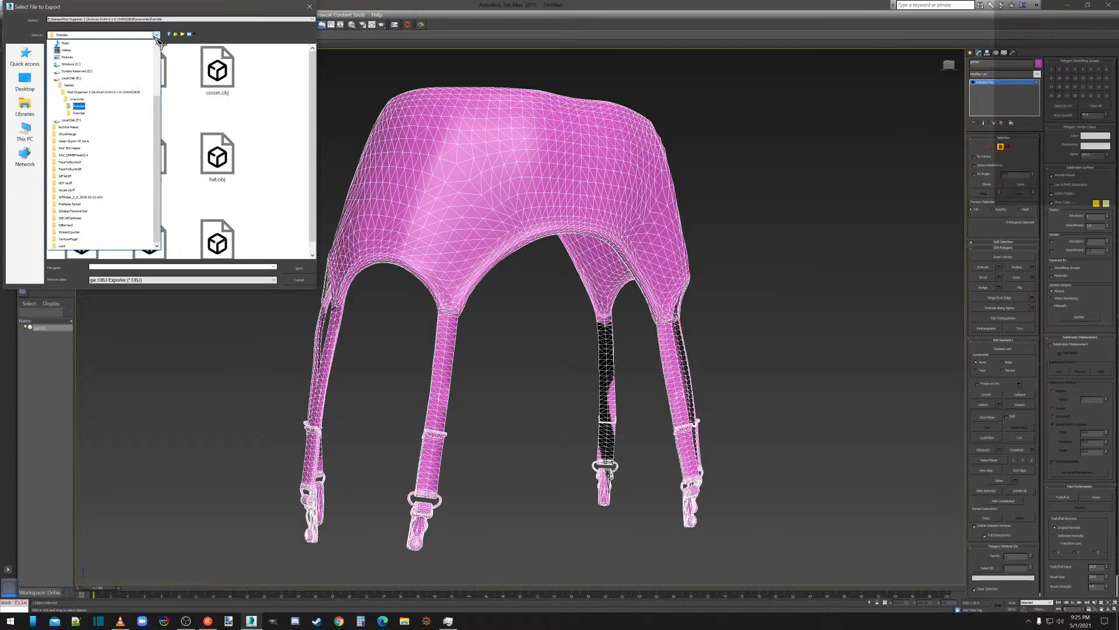
{"action": "left_click", "coordinate": [79, 113]}
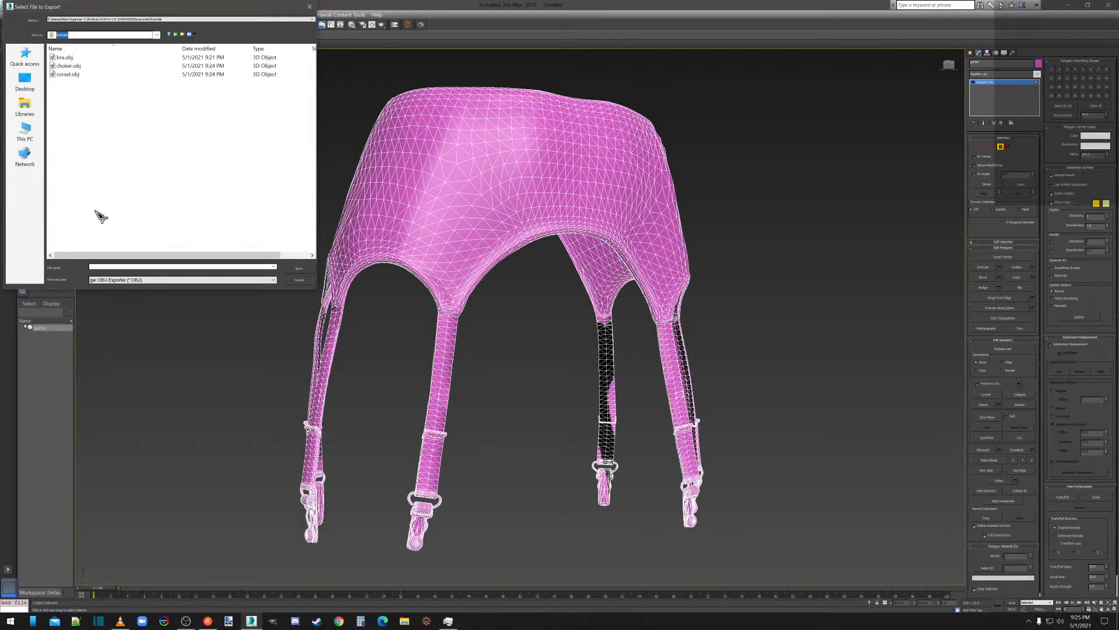
{"action": "left_click", "coordinate": [101, 267]}
{"action": "type", "text": "garter"}
{"action": "left_click", "coordinate": [299, 269]}
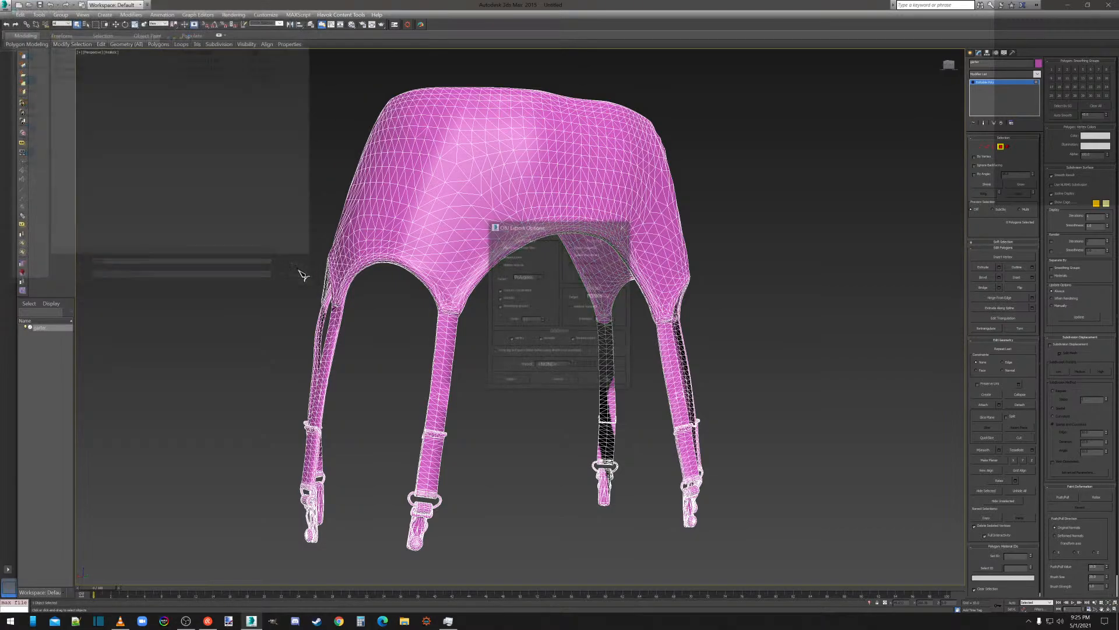
{"action": "left_click", "coordinate": [508, 381]}
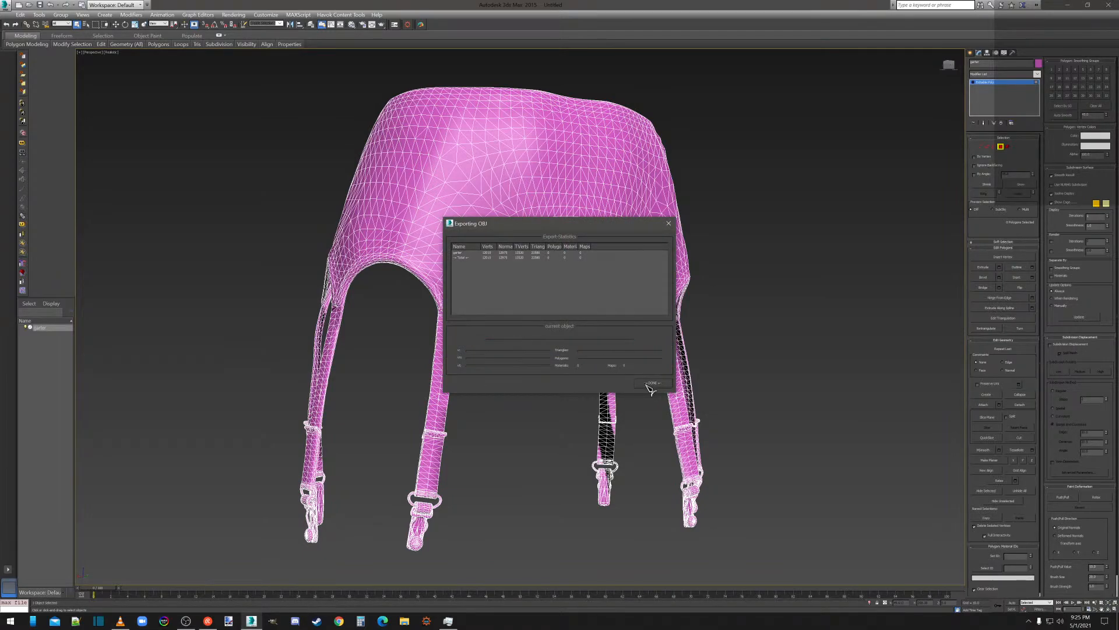
{"action": "left_click", "coordinate": [651, 383]}
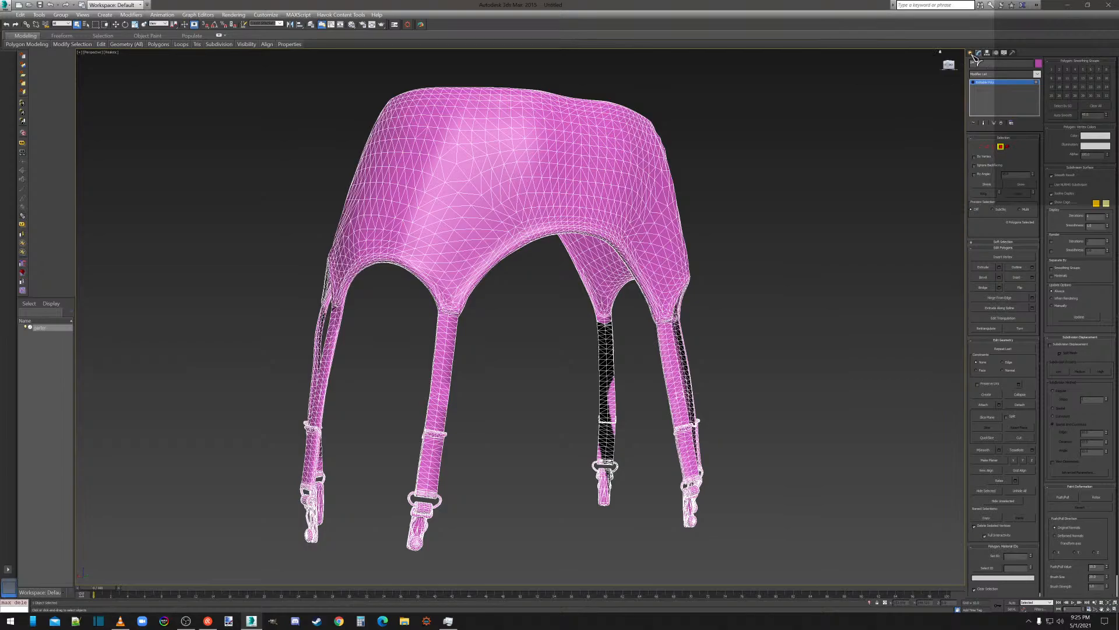
Delete the garter from the scene and import gloves.obj with the existing import options.
{"action": "left_click", "coordinate": [971, 53]}
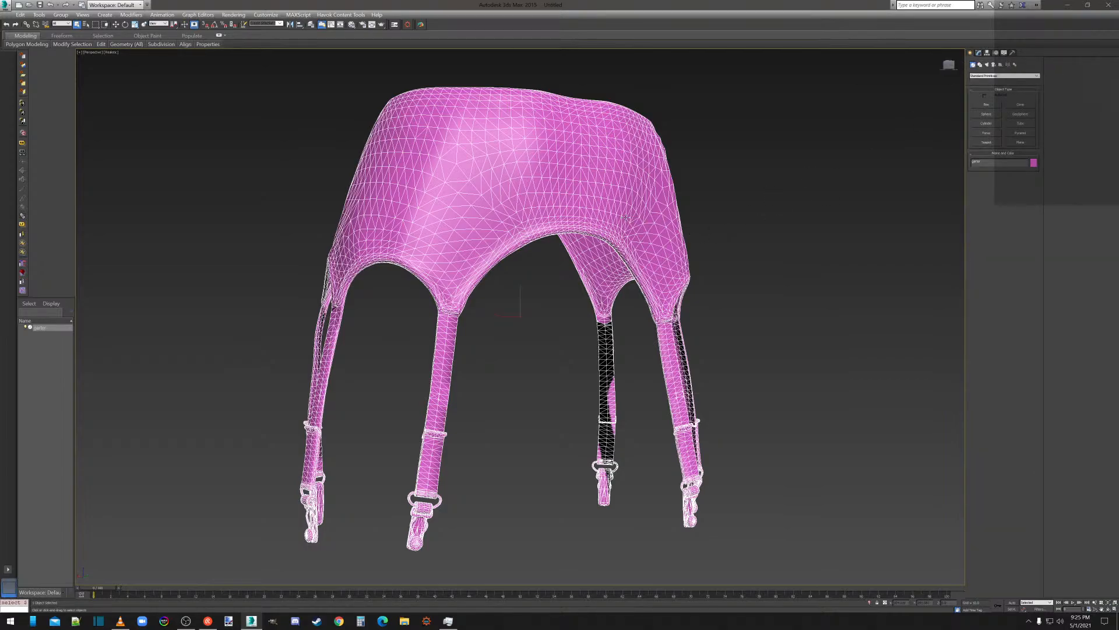
{"action": "key", "text": "Delete"}
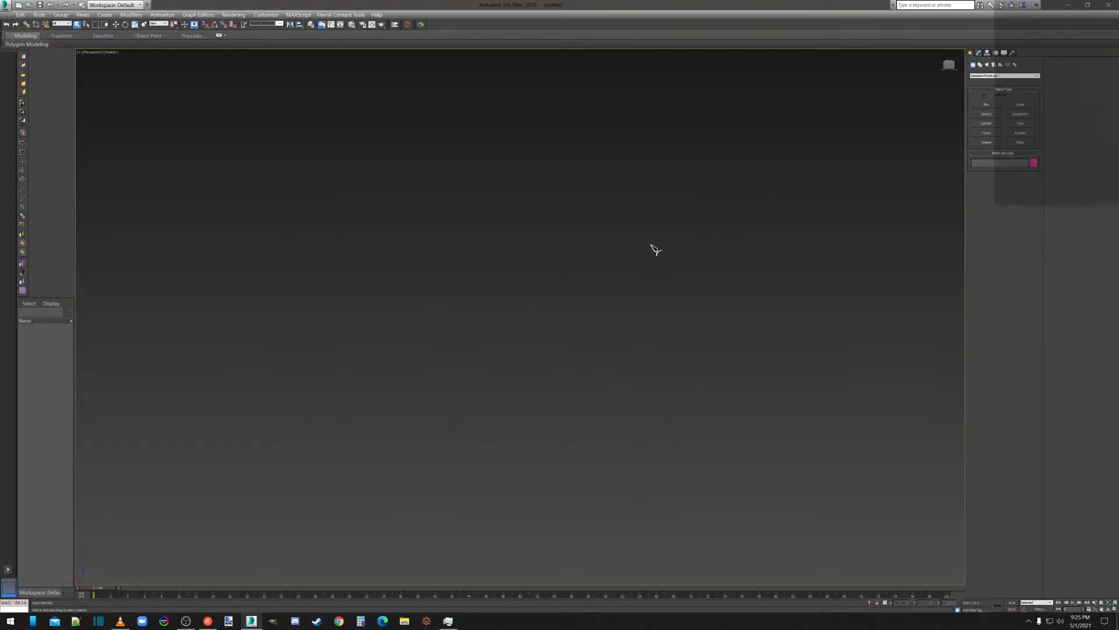
{"action": "left_click", "coordinate": [7, 9]}
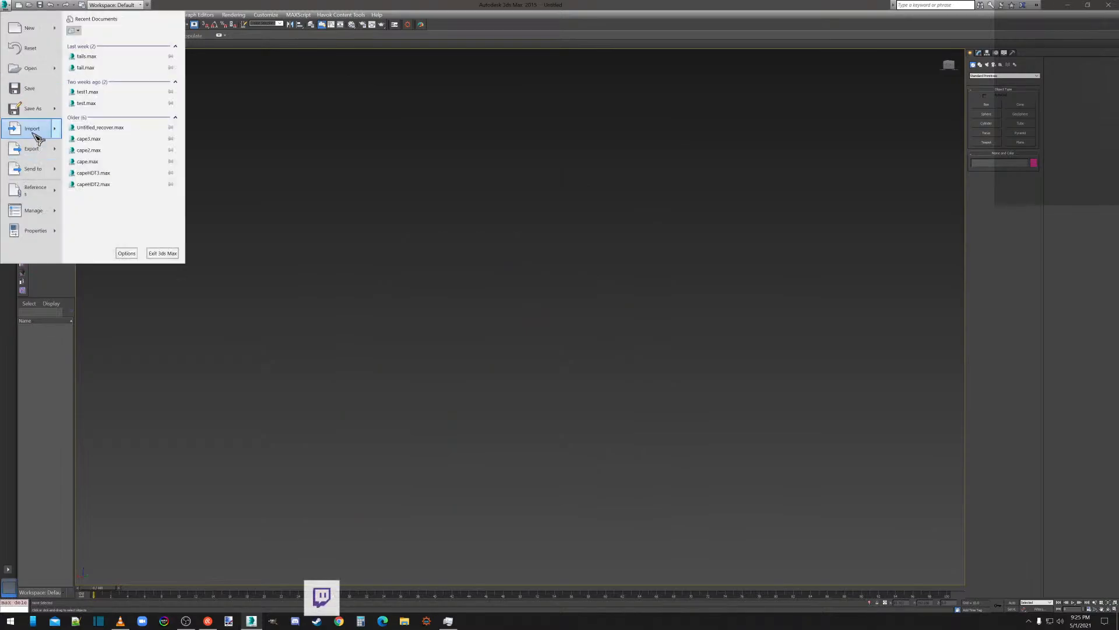
{"action": "left_click", "coordinate": [36, 132]}
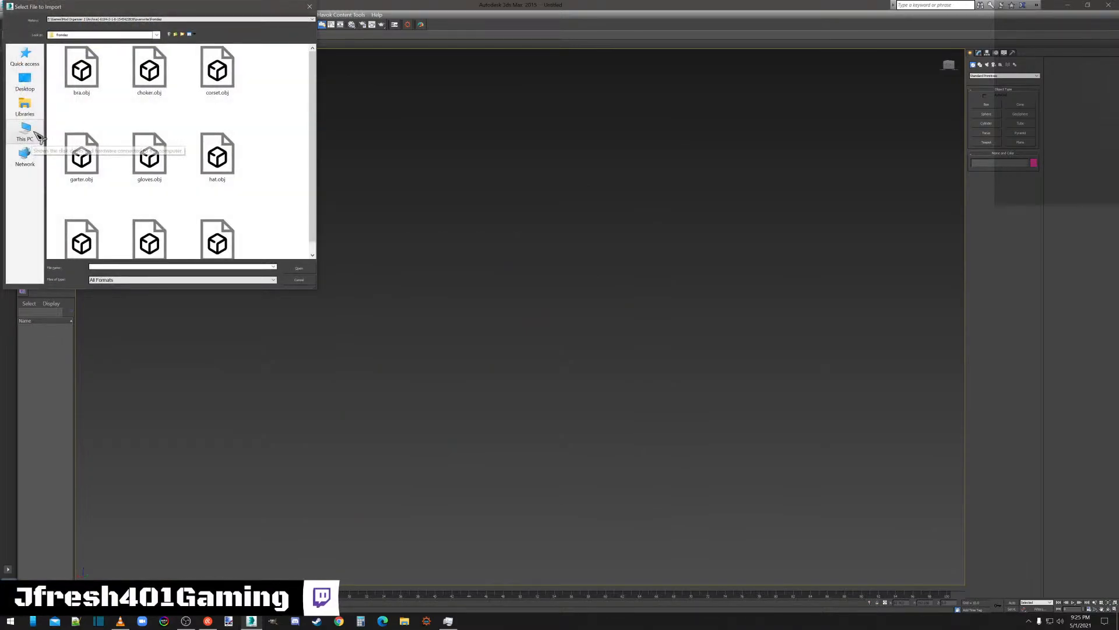
{"action": "left_click", "coordinate": [309, 7]}
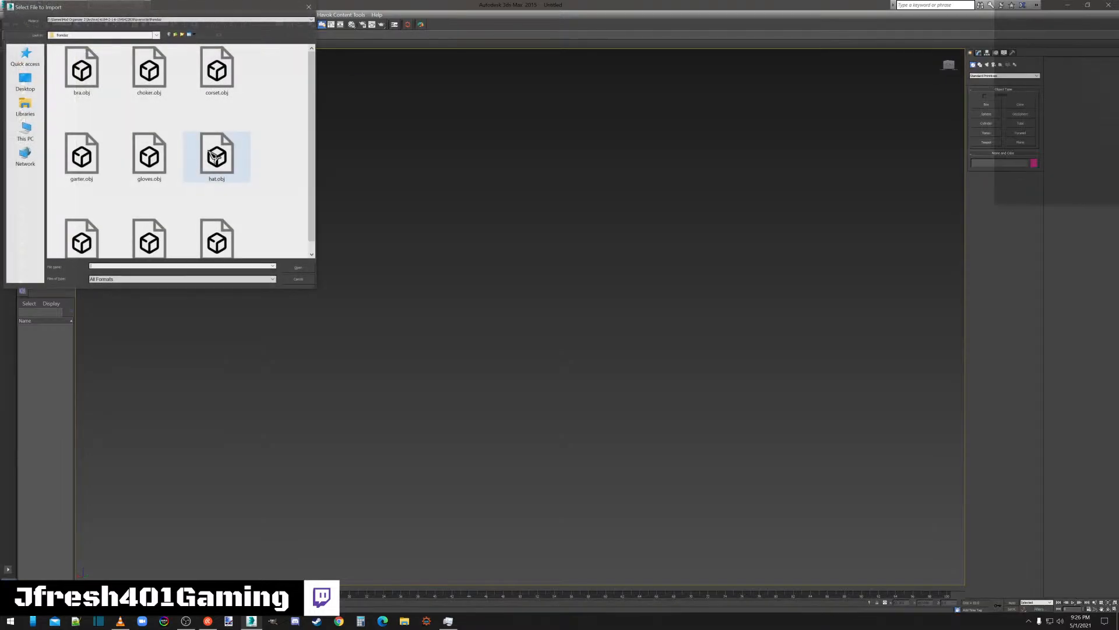
{"action": "double_click", "coordinate": [165, 161]}
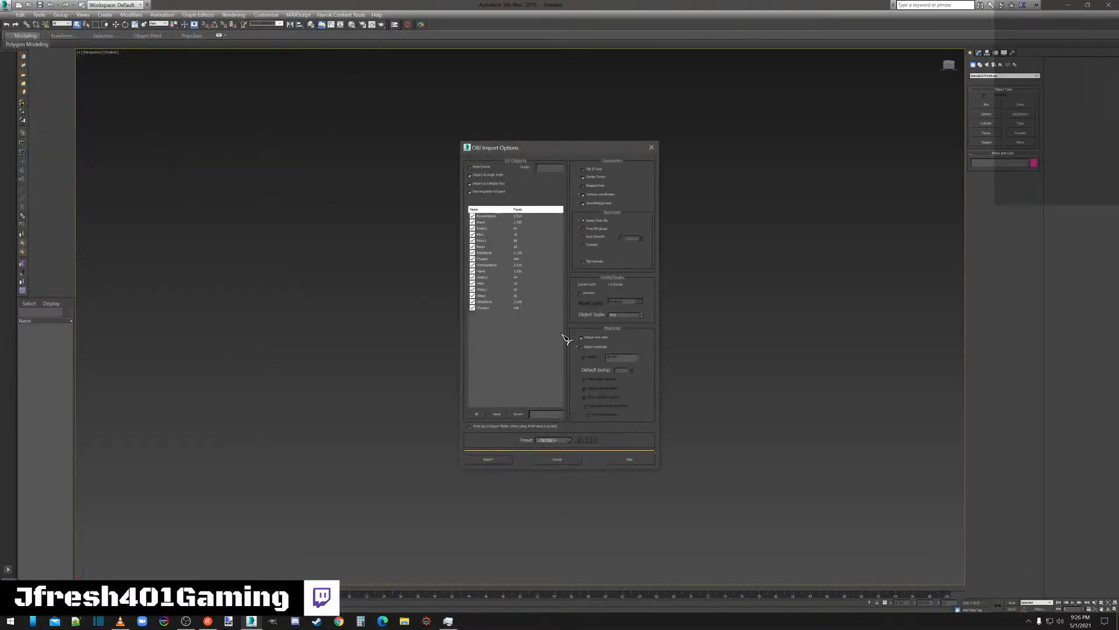
{"action": "left_click", "coordinate": [489, 459]}
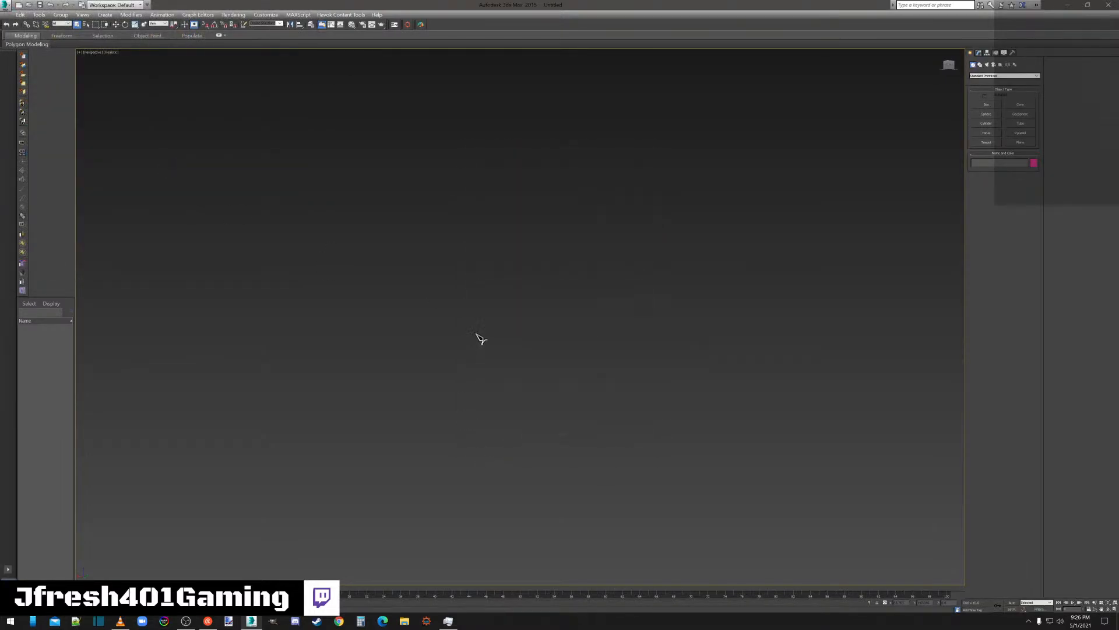
Deselect the gloves and export them in OBJ format under the file name gloves, using the existing export options.
{"action": "key", "text": "alt+w"}
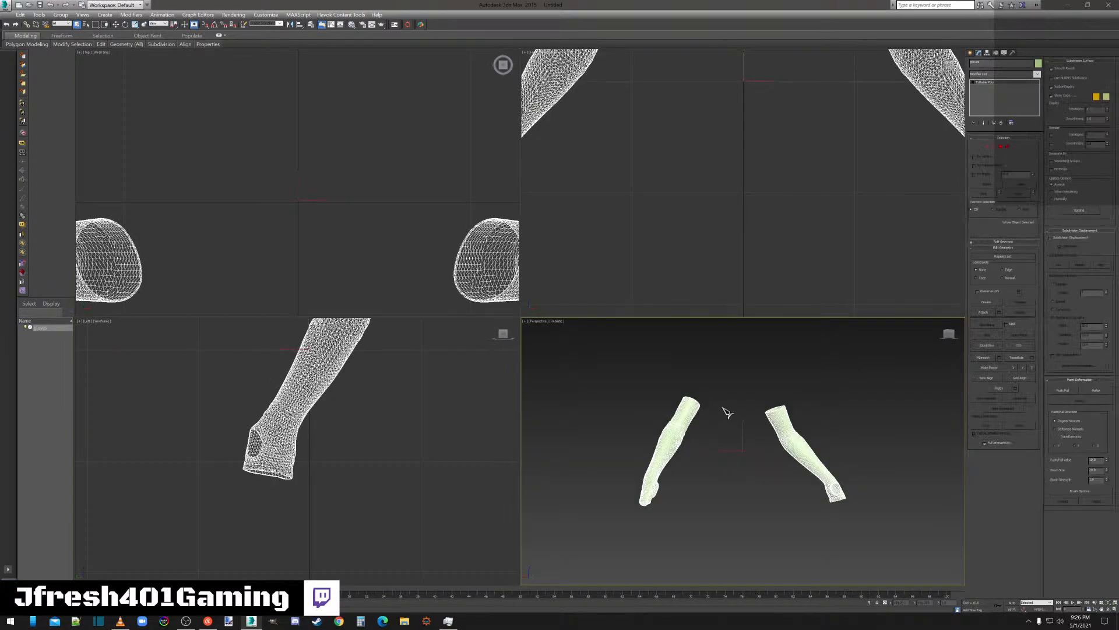
{"action": "left_click", "coordinate": [659, 356]}
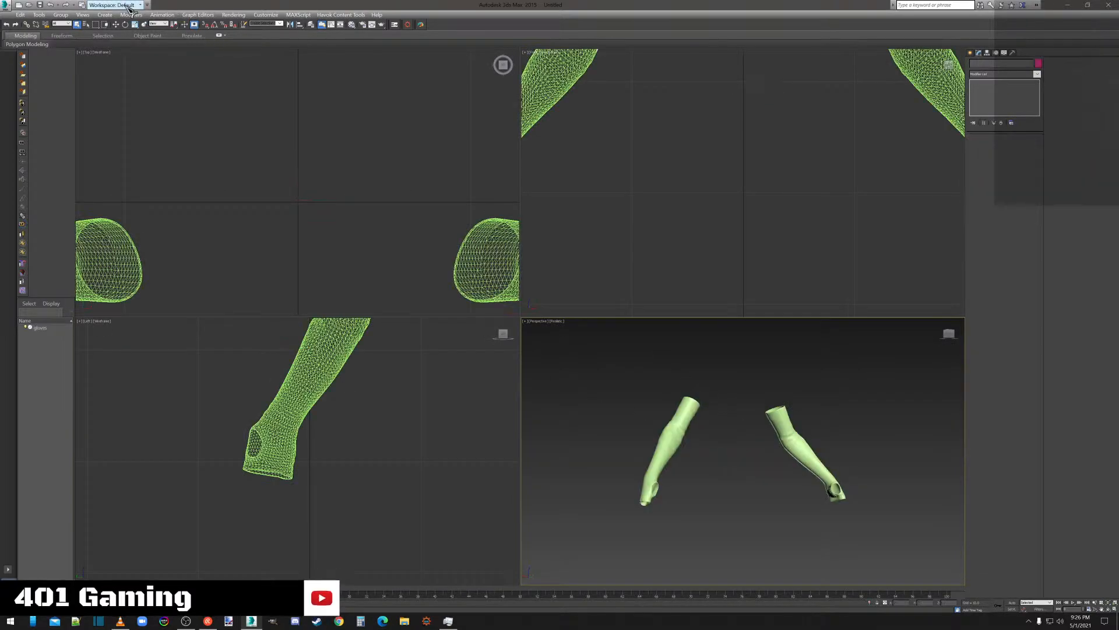
{"action": "left_click", "coordinate": [8, 7]}
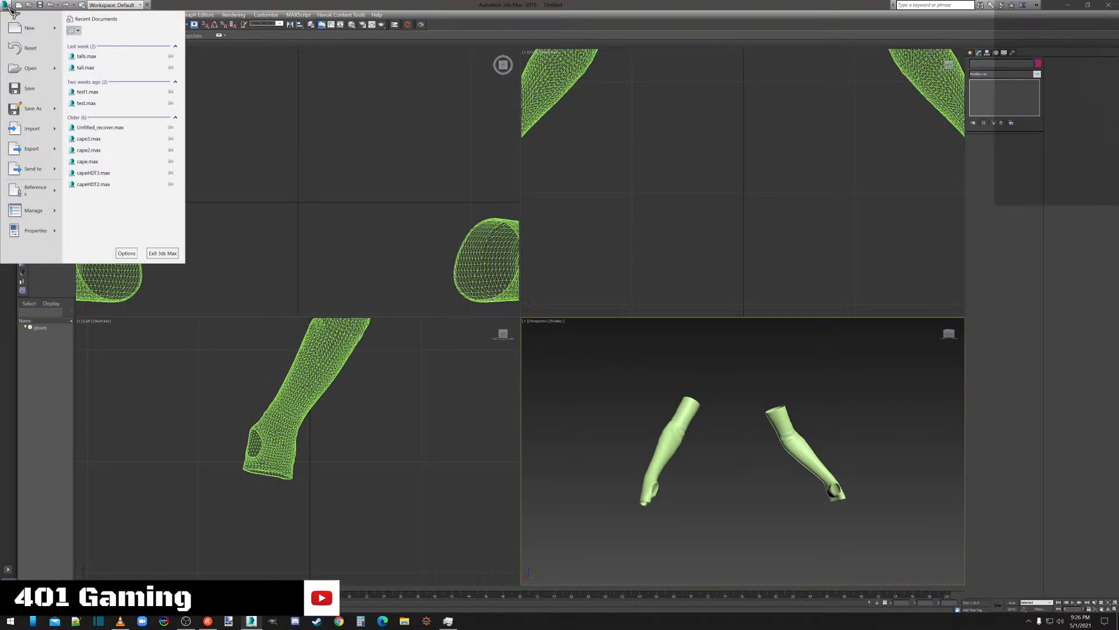
{"action": "left_click", "coordinate": [35, 145]}
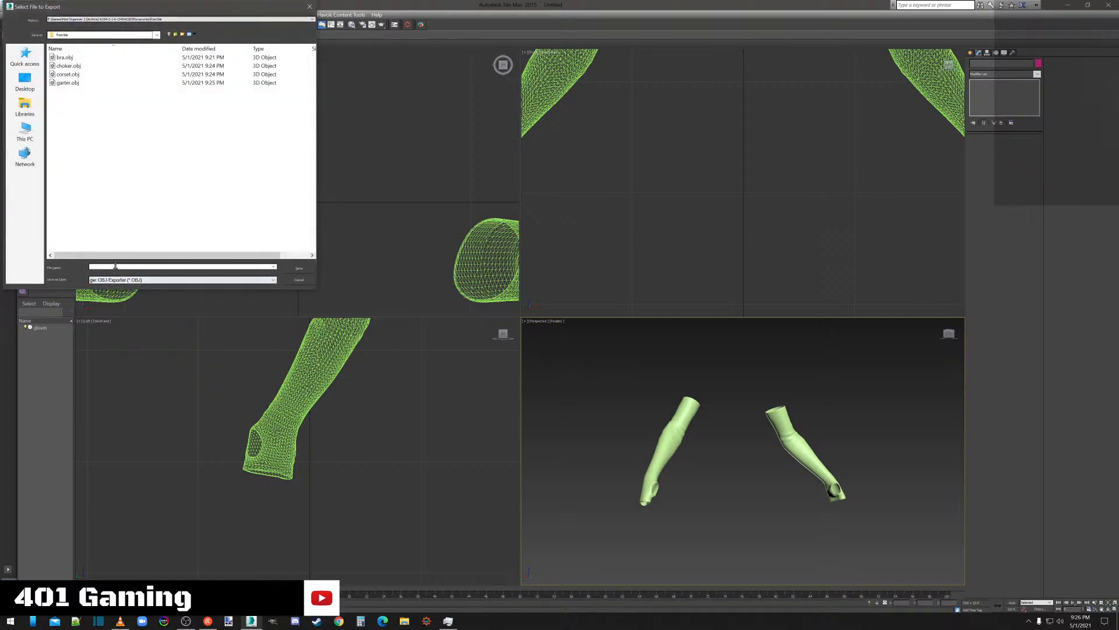
{"action": "type", "text": "gloves"}
{"action": "left_click", "coordinate": [297, 268]}
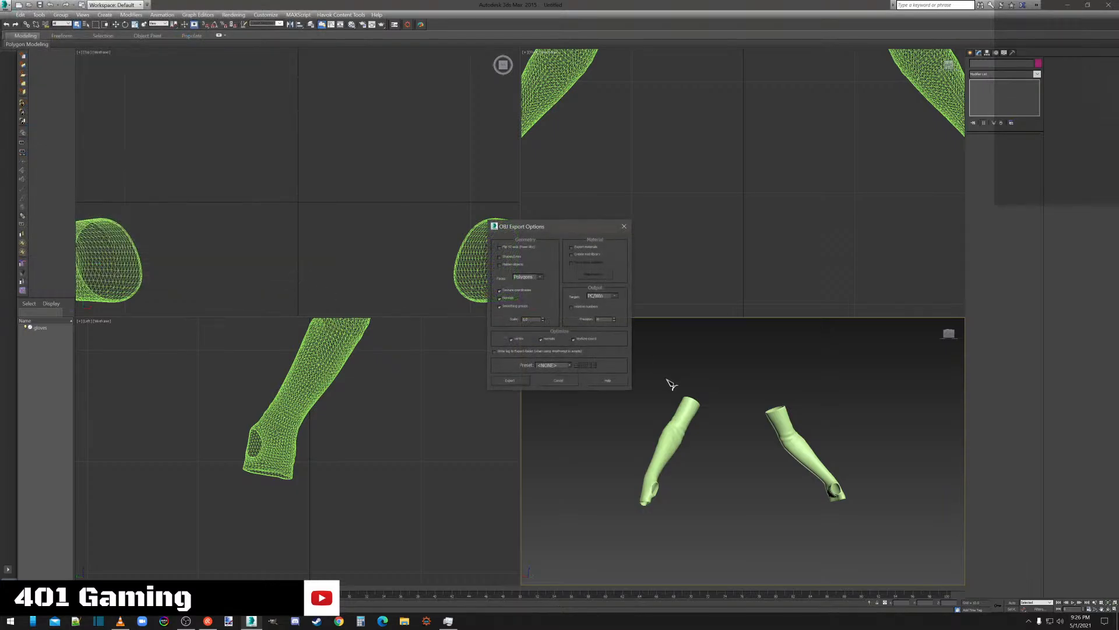
{"action": "left_click", "coordinate": [509, 381]}
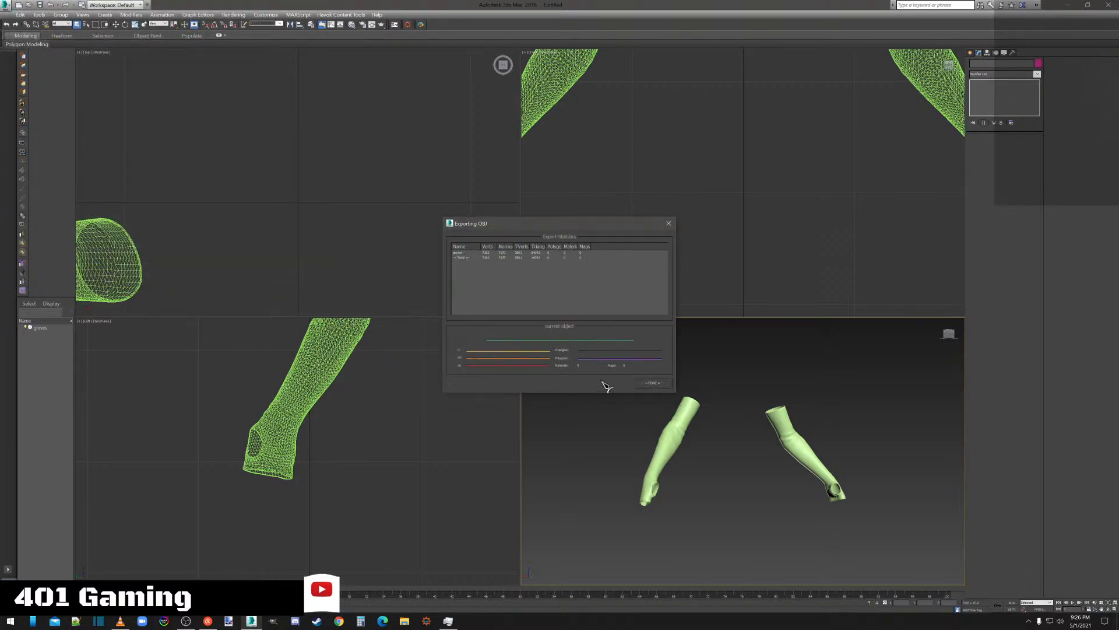
{"action": "left_click", "coordinate": [657, 387]}
Delete the gloves from the scene and import hat.obj with the existing import options.
{"action": "left_click", "coordinate": [671, 423]}
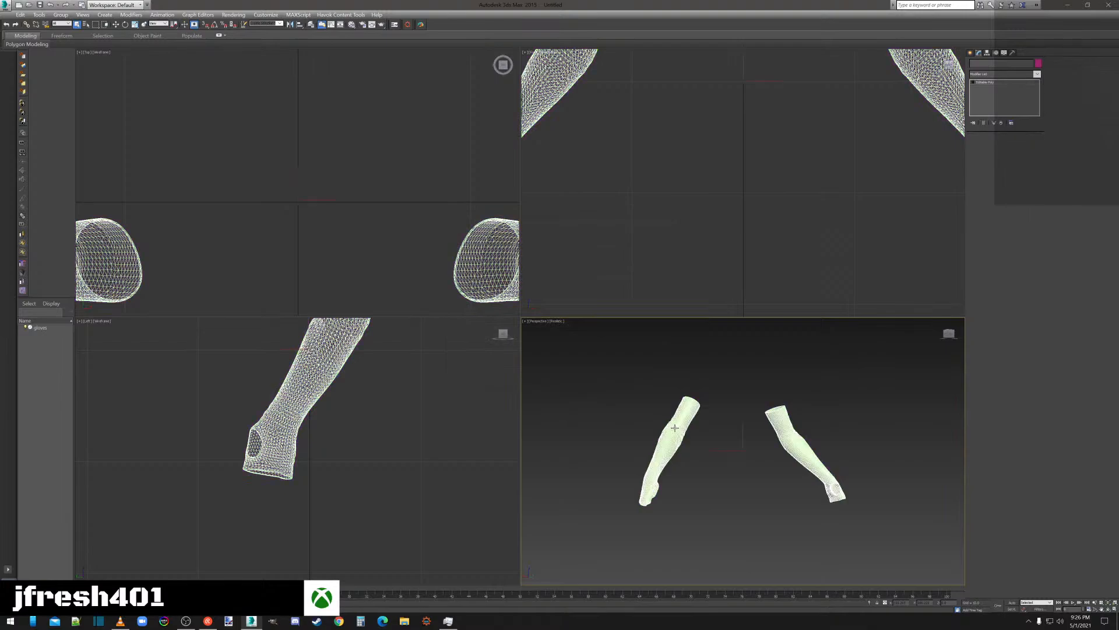
{"action": "key", "text": "Delete"}
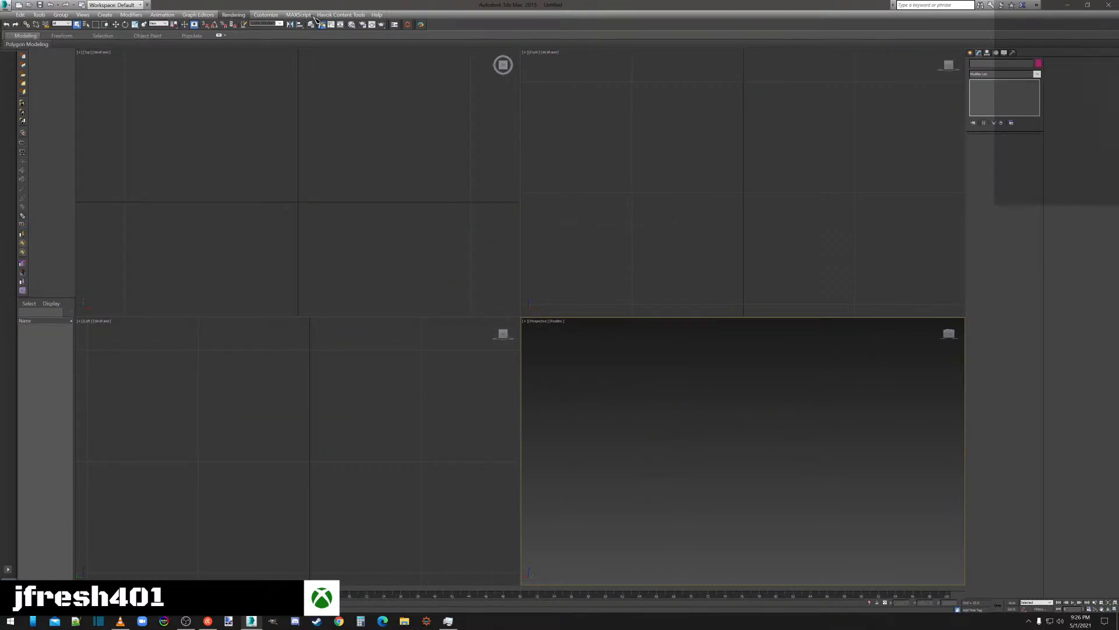
{"action": "left_click", "coordinate": [421, 24]}
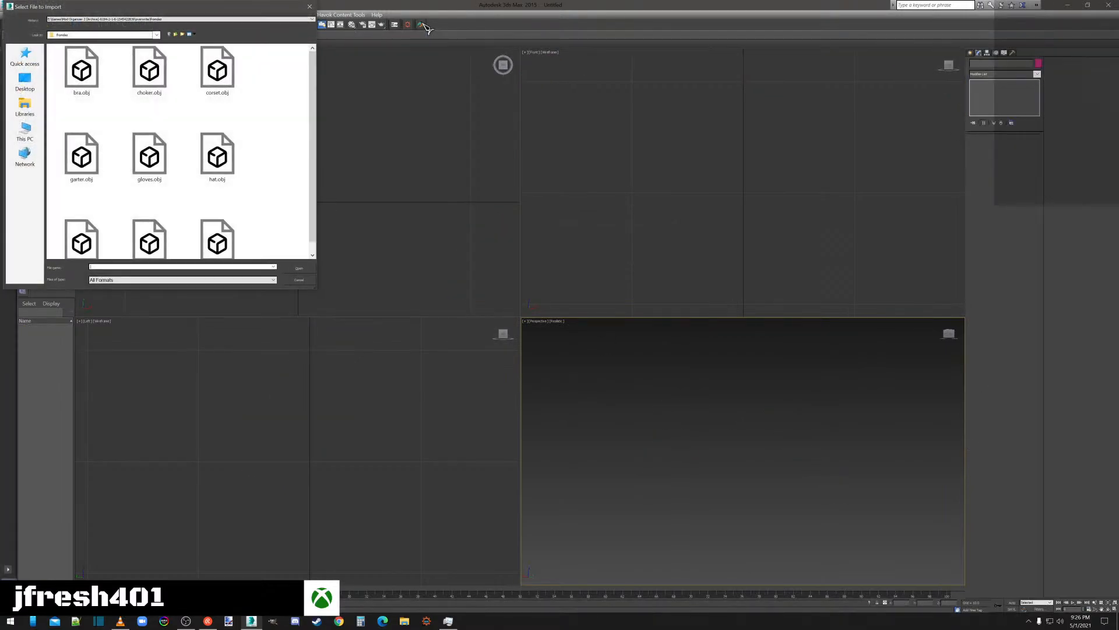
{"action": "double_click", "coordinate": [218, 156]}
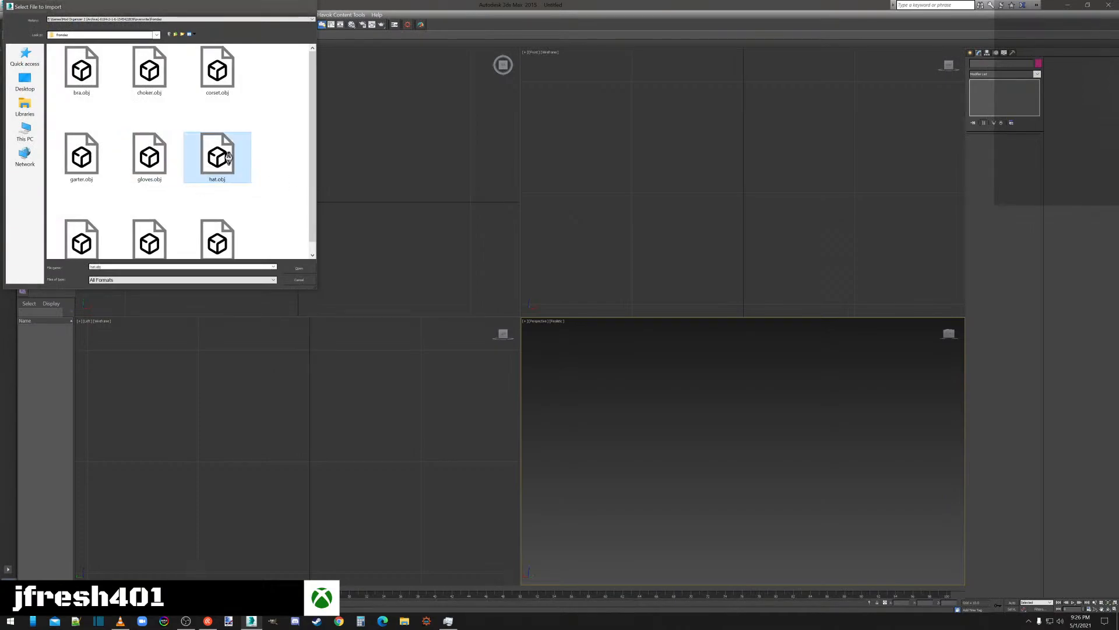
{"action": "left_click", "coordinate": [499, 461]}
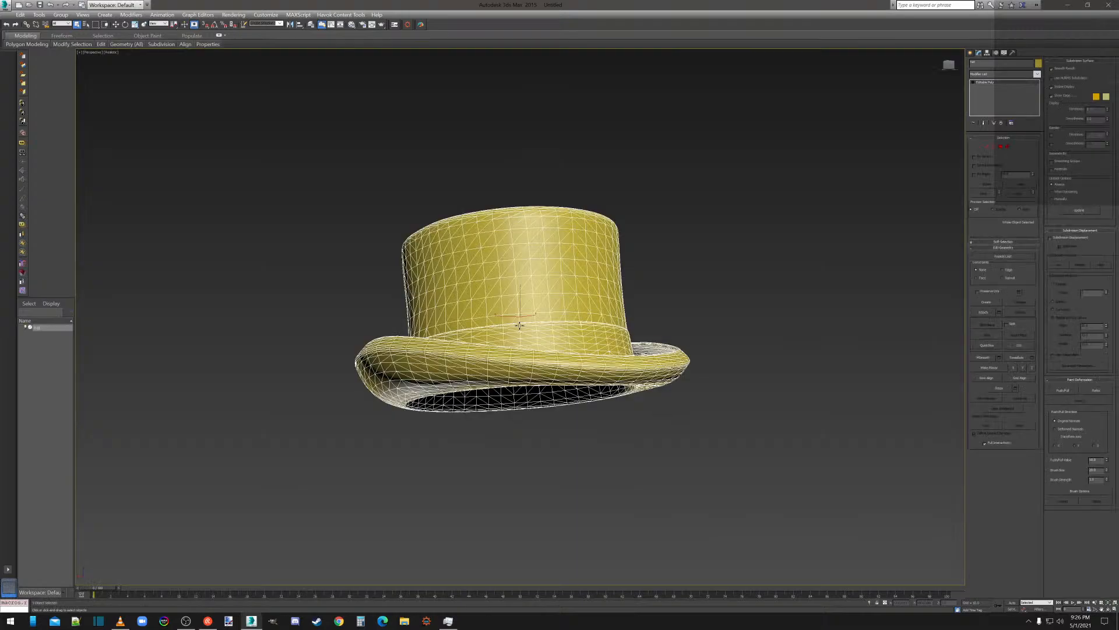
Assign smoothing group 1 to all of the hat's polygons and clear the polygon selection.
{"action": "left_click", "coordinate": [1001, 147]}
{"action": "key", "text": "ctrl+a"}
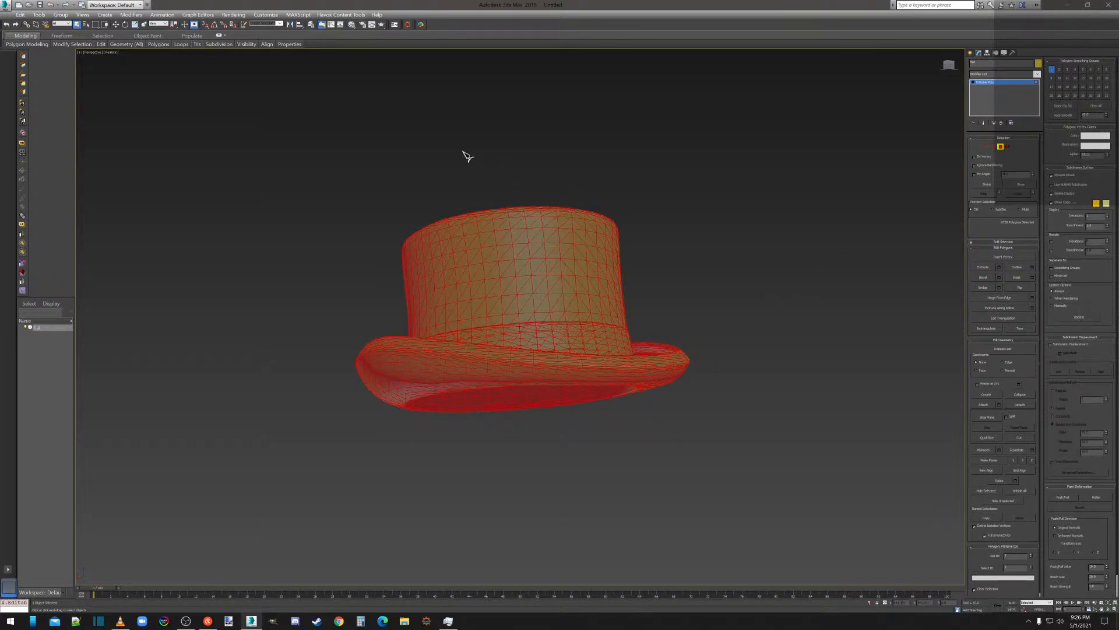
{"action": "left_click", "coordinate": [175, 186]}
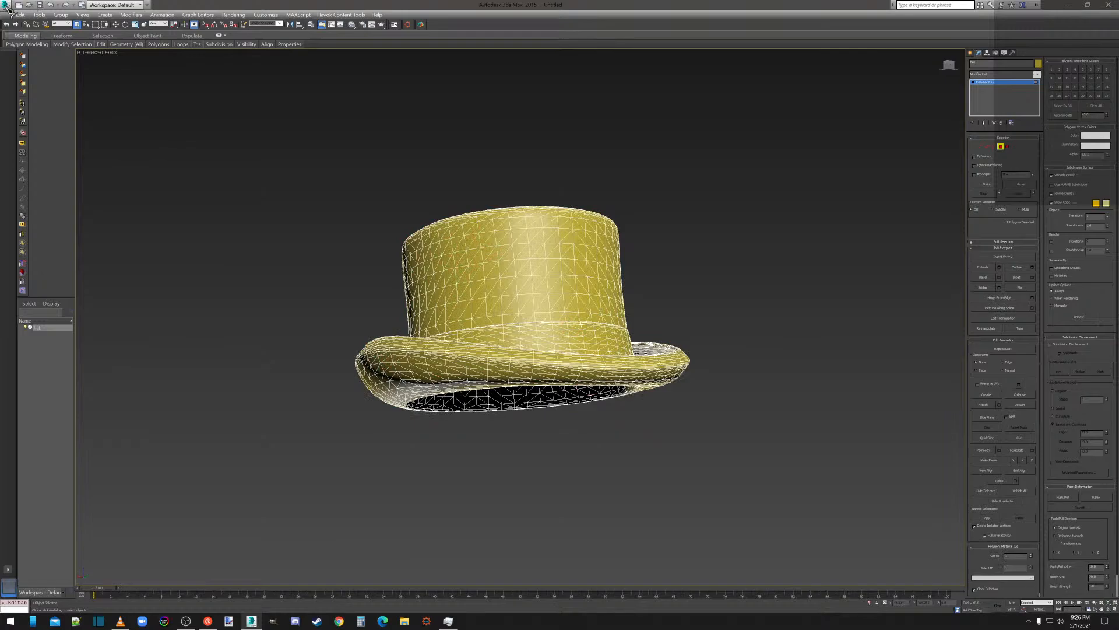
Export the hat in OBJ format under the file name hat, using the existing export options.
{"action": "left_click", "coordinate": [7, 5]}
{"action": "left_click", "coordinate": [55, 151]}
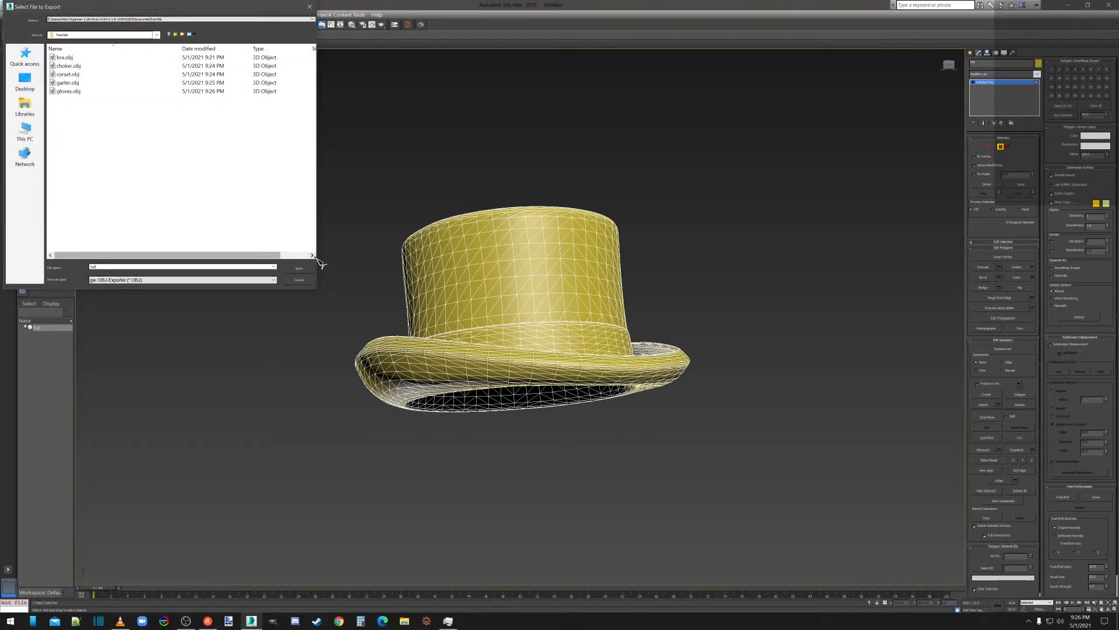
{"action": "left_click", "coordinate": [299, 268]}
{"action": "left_click", "coordinate": [509, 380]}
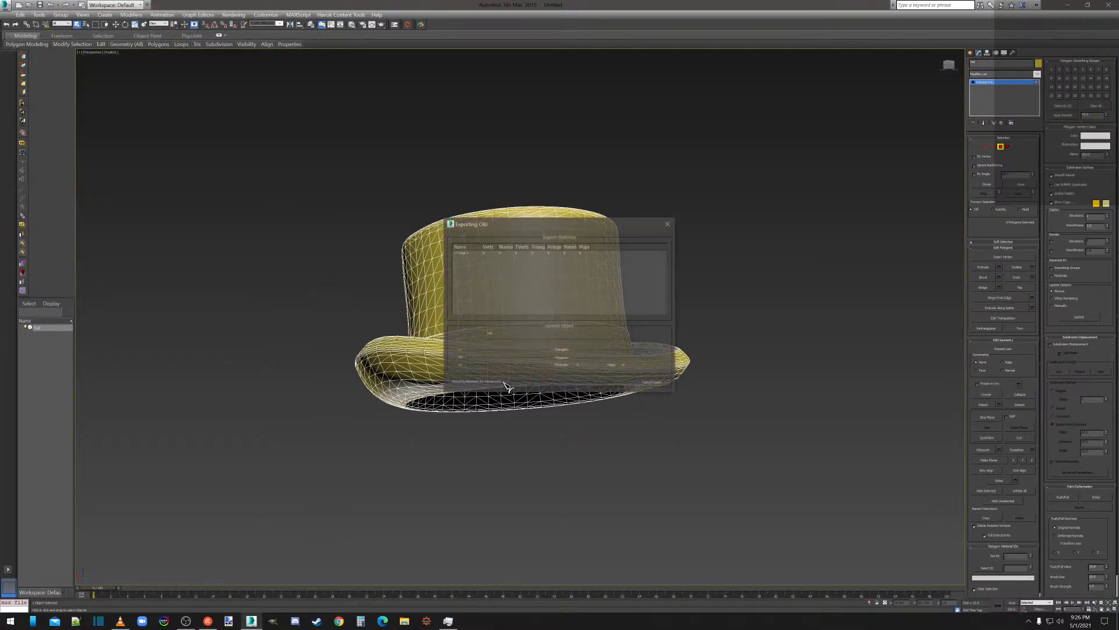
{"action": "left_click", "coordinate": [652, 384]}
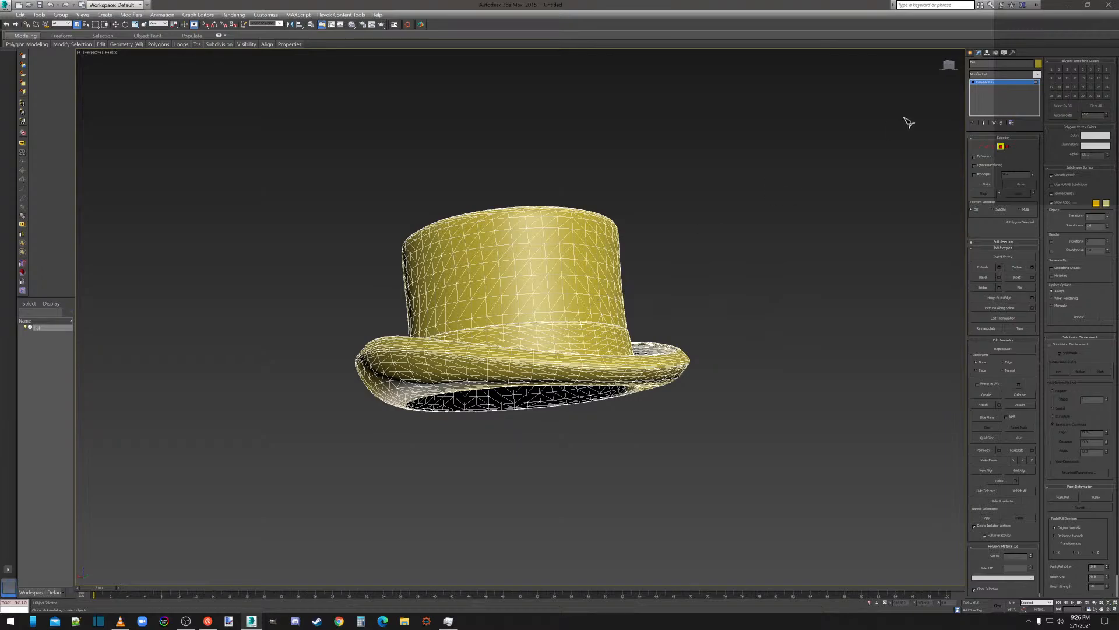
Delete the hat from the scene and import heels.obj with the existing import options.
{"action": "left_click", "coordinate": [970, 53]}
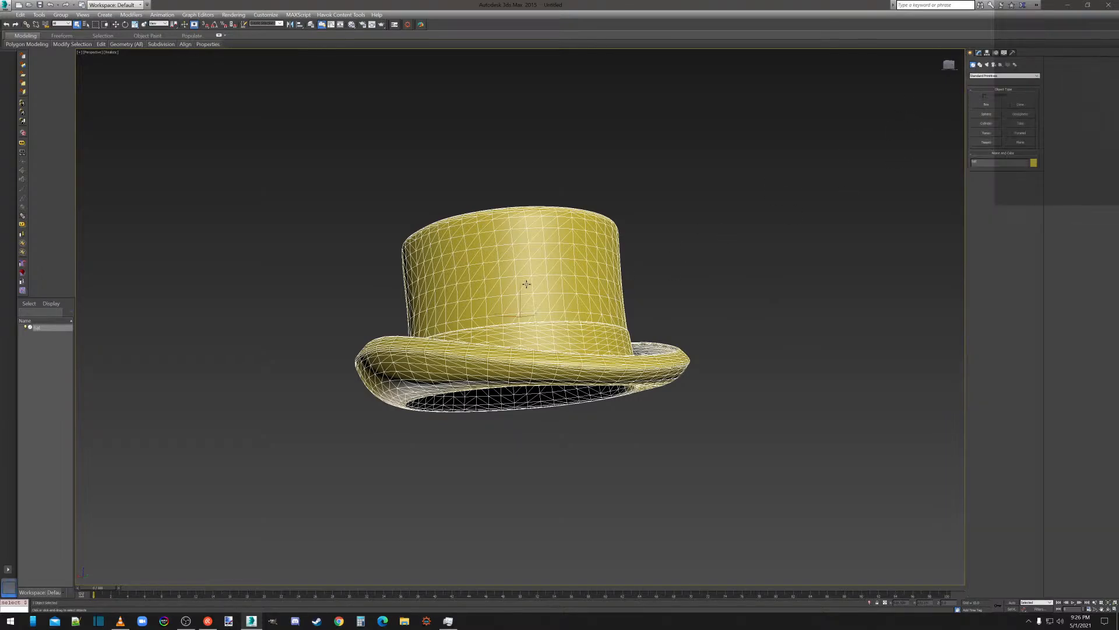
{"action": "key", "text": "Delete"}
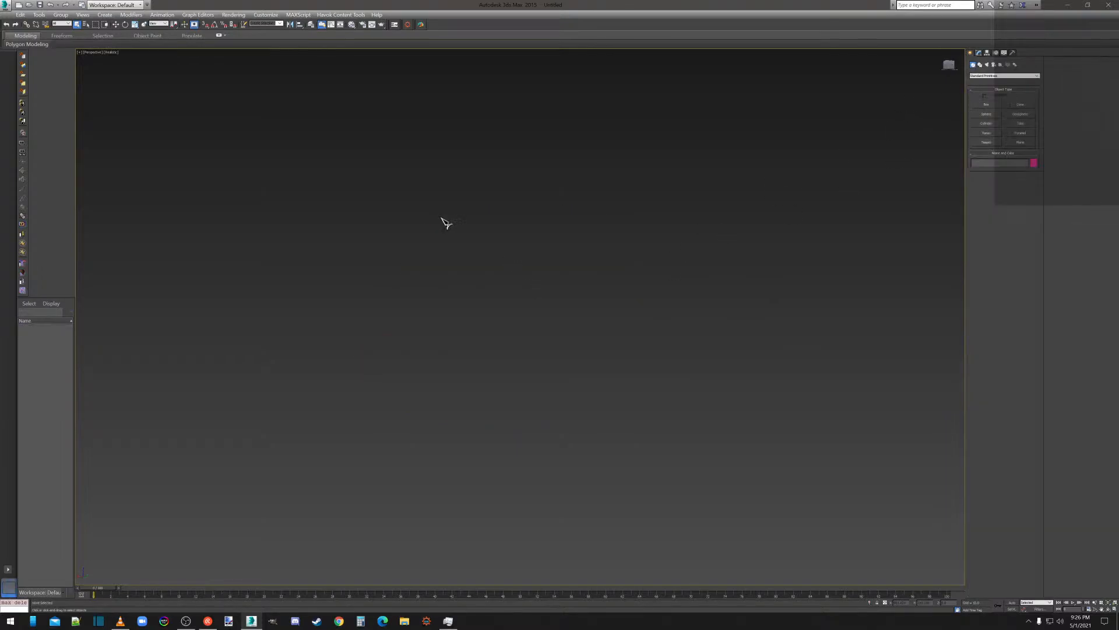
{"action": "left_click", "coordinate": [420, 24]}
{"action": "scroll", "coordinate": [93, 239], "scroll_direction": "down", "scroll_amount": 1}
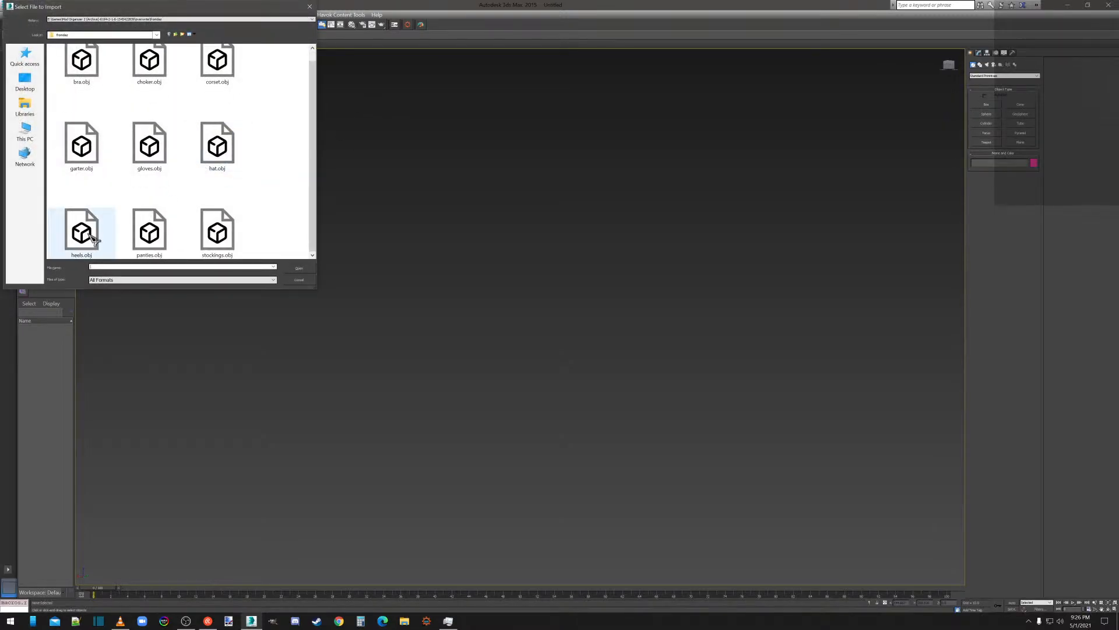
{"action": "double_click", "coordinate": [81, 233]}
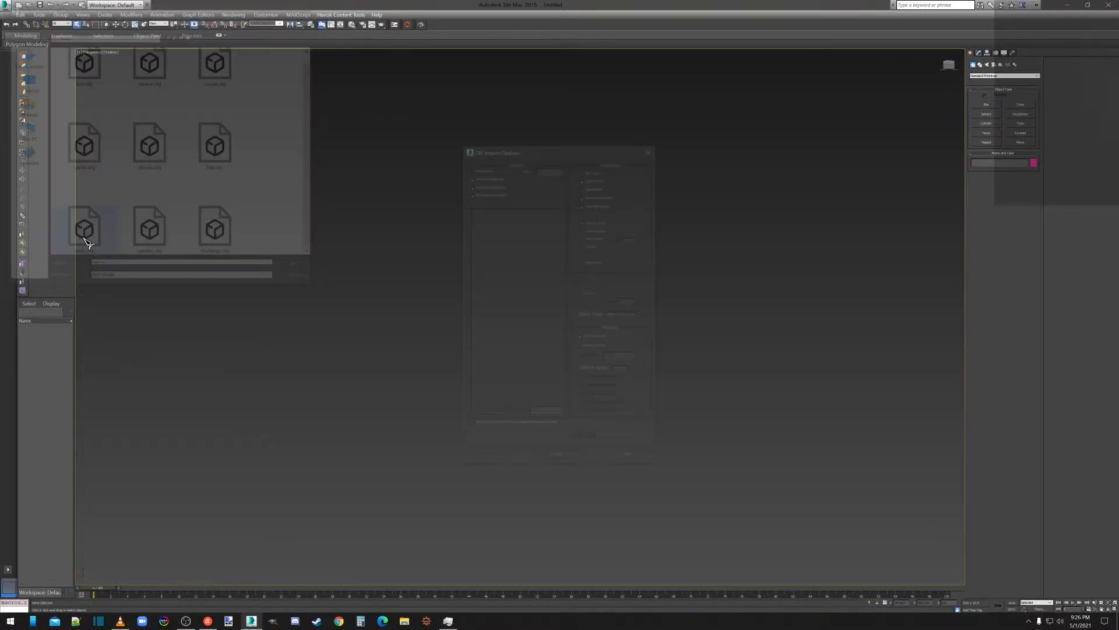
{"action": "left_click", "coordinate": [488, 458]}
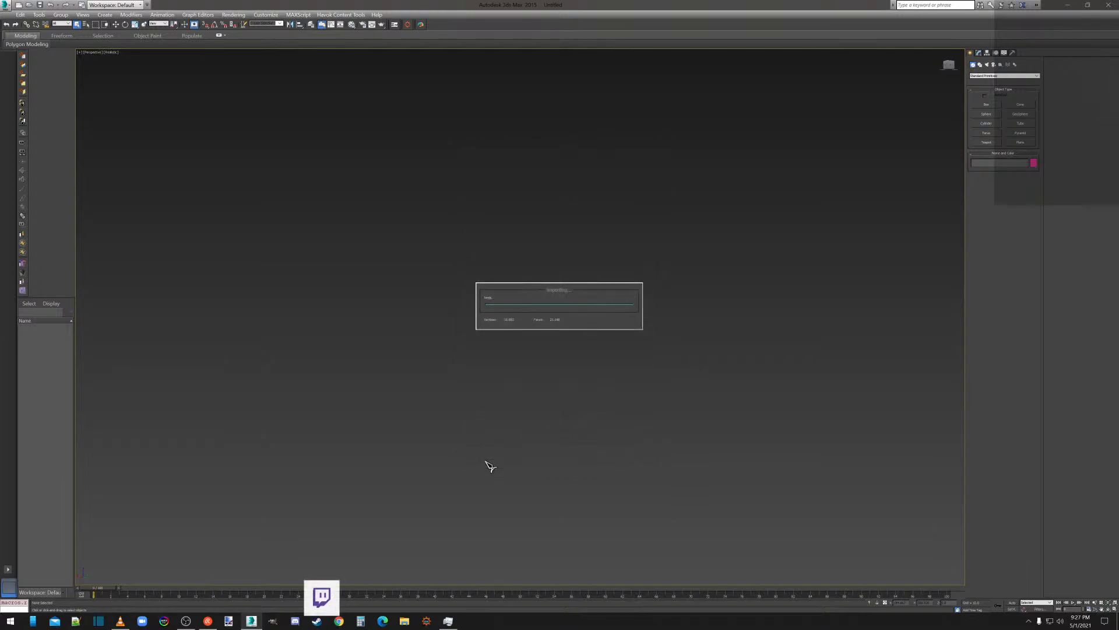
Assign smoothing group 1 to all of the heels' polygons, clear the polygon selection and deselect the heels.
{"action": "key", "text": "alt+w"}
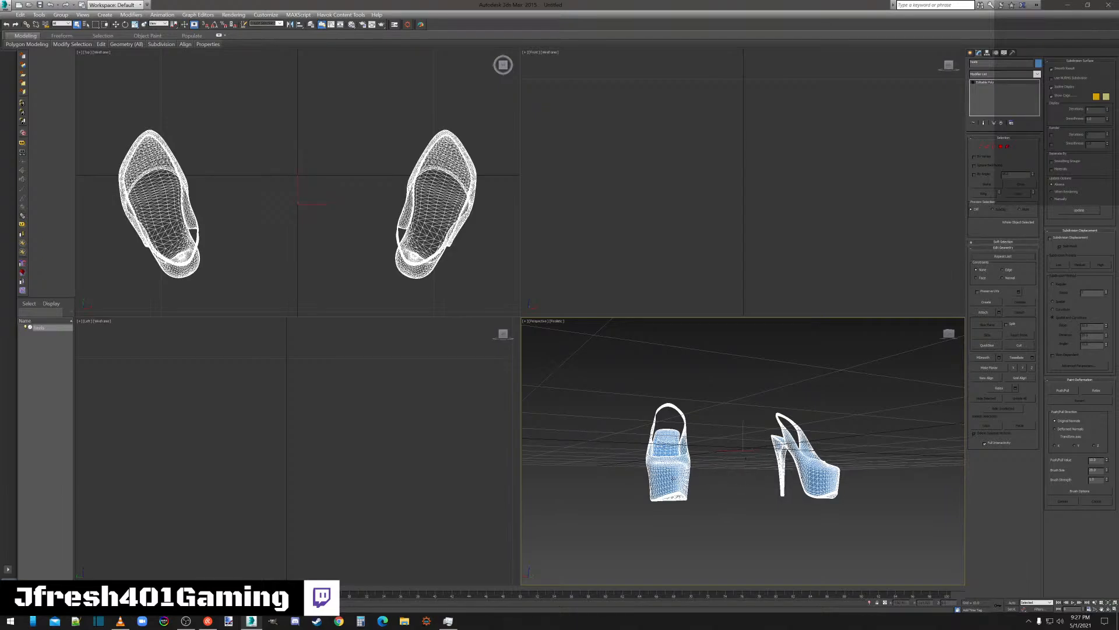
{"action": "left_click", "coordinate": [1004, 148]}
{"action": "key", "text": "ctrl+a"}
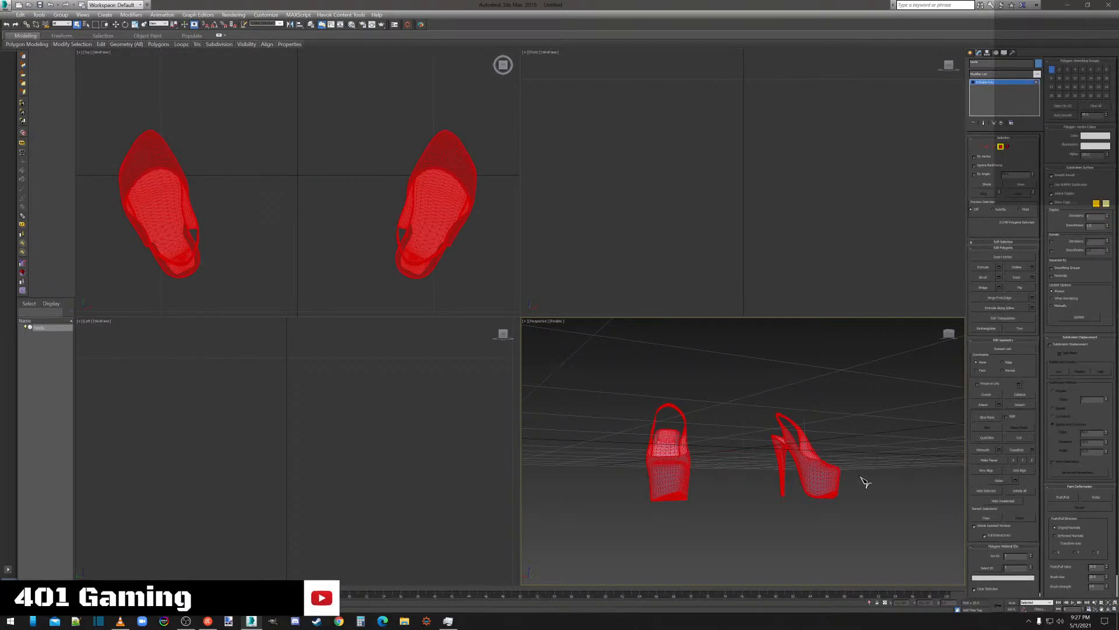
{"action": "left_click", "coordinate": [845, 415]}
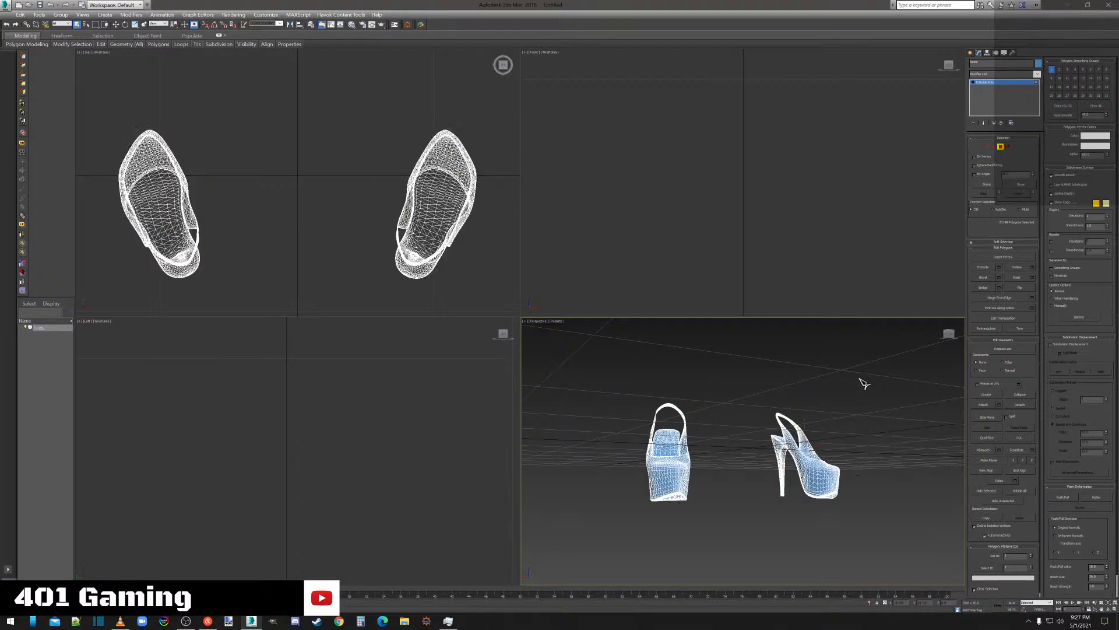
{"action": "left_click", "coordinate": [950, 331]}
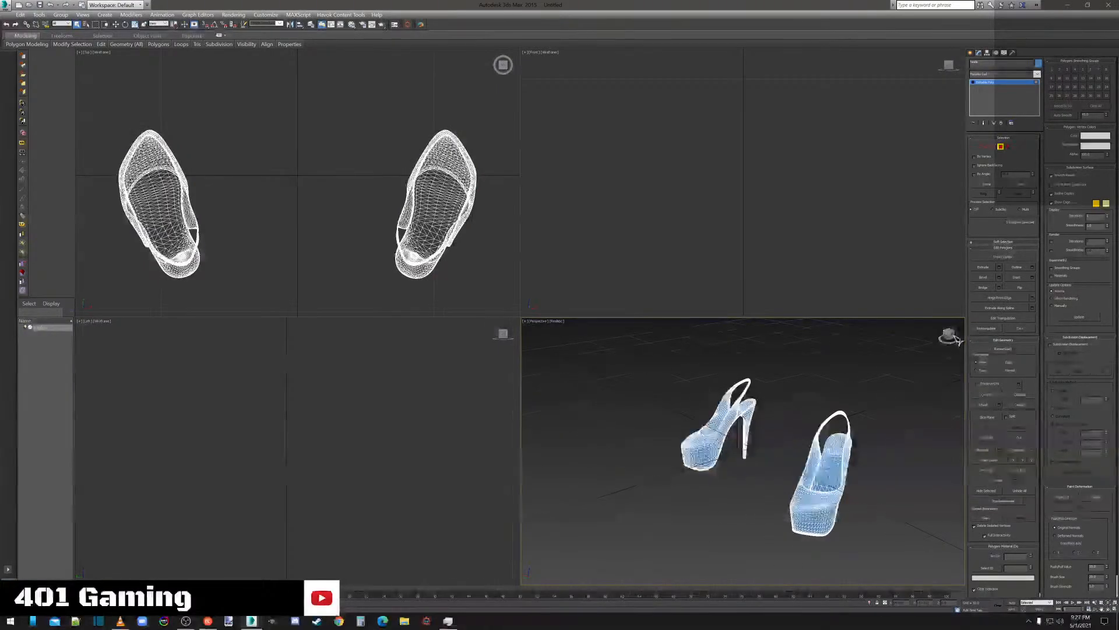
{"action": "left_click", "coordinate": [971, 53]}
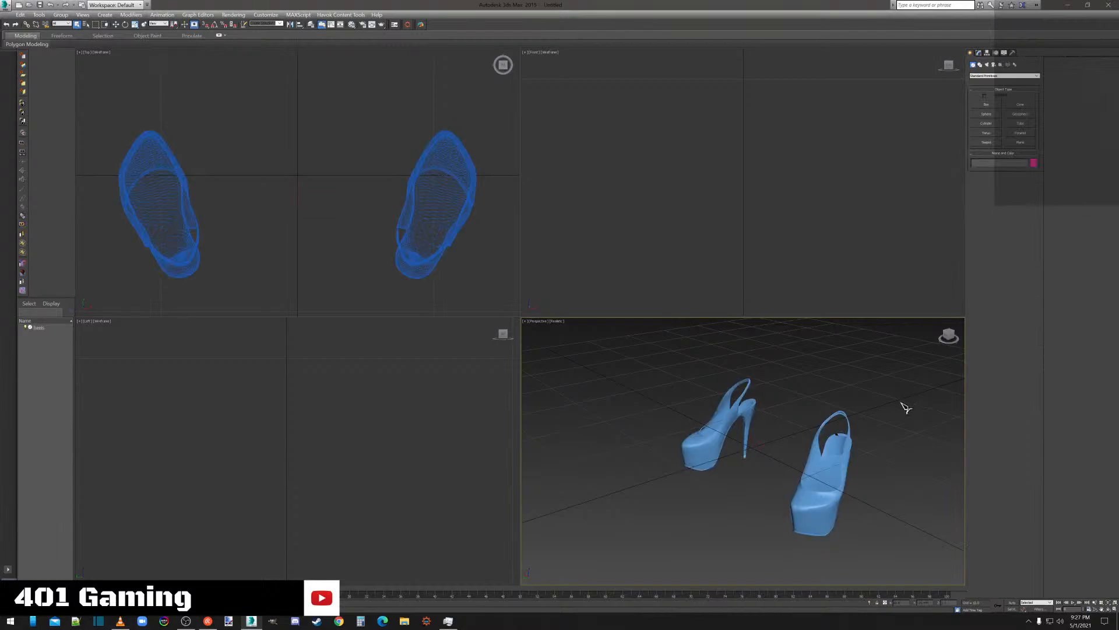
Export the heels in OBJ format under the file name heels, using the existing export options.
{"action": "left_click", "coordinate": [6, 9]}
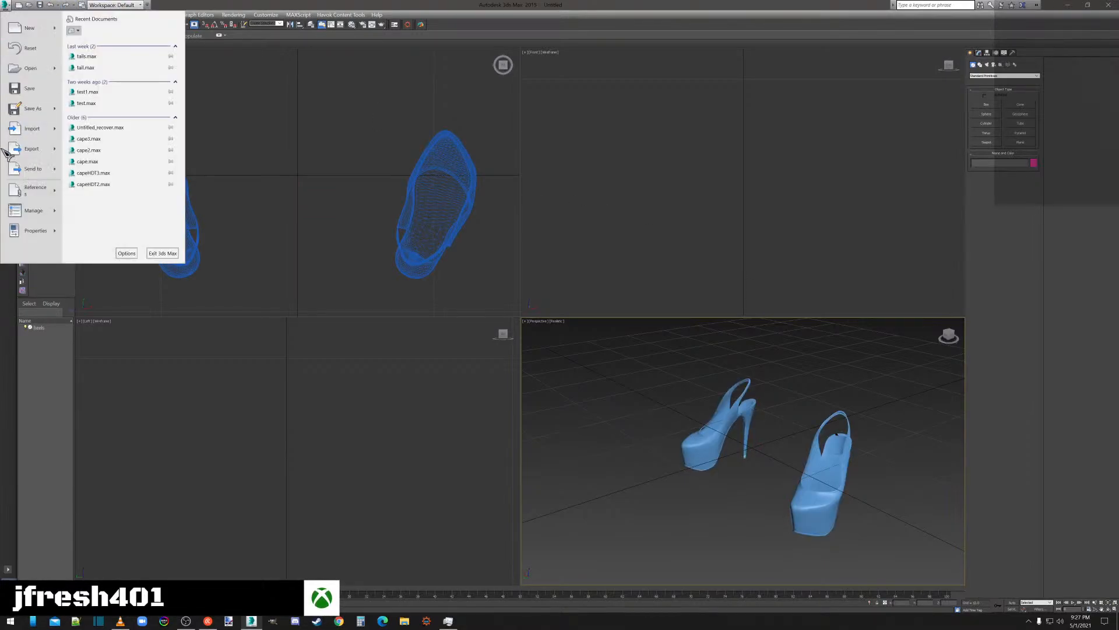
{"action": "left_click", "coordinate": [13, 153]}
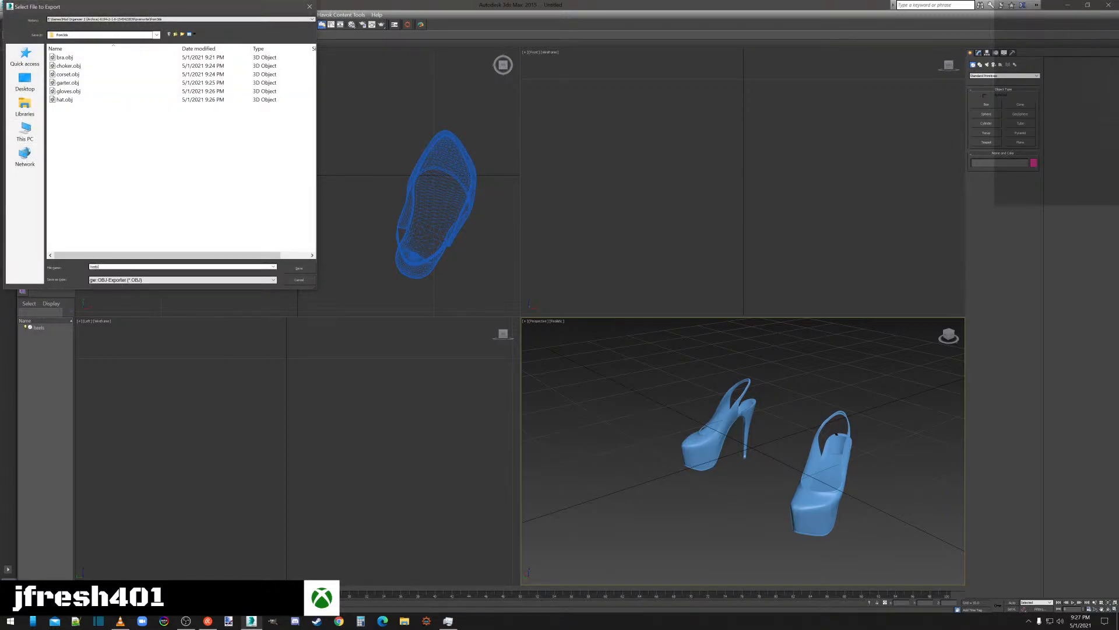
{"action": "type", "text": "heels"}
{"action": "left_click", "coordinate": [303, 268]}
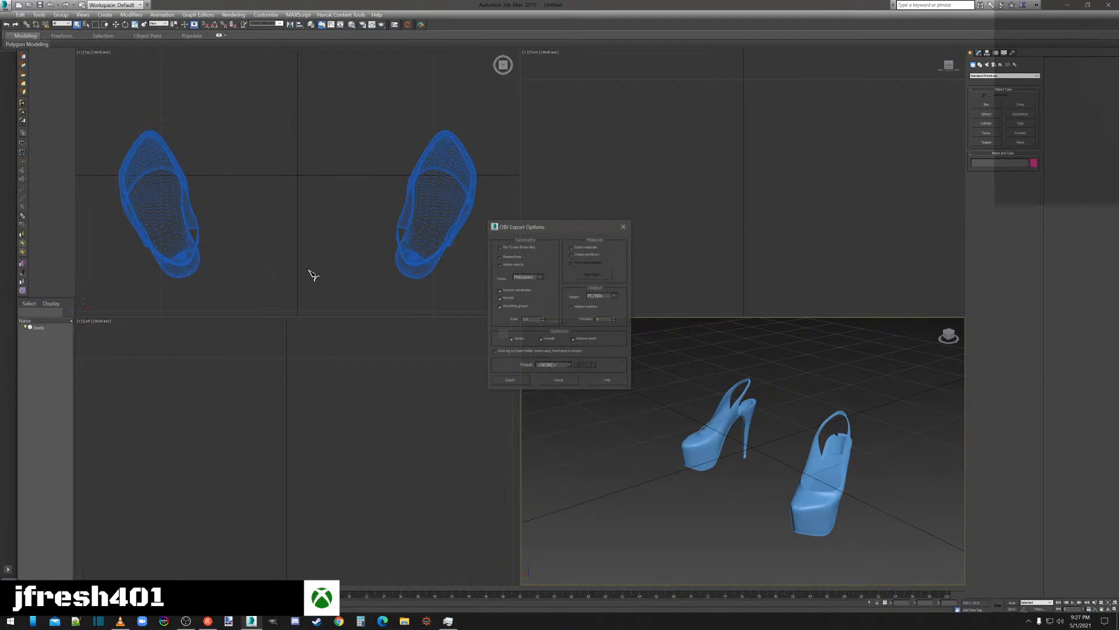
{"action": "left_click", "coordinate": [511, 381]}
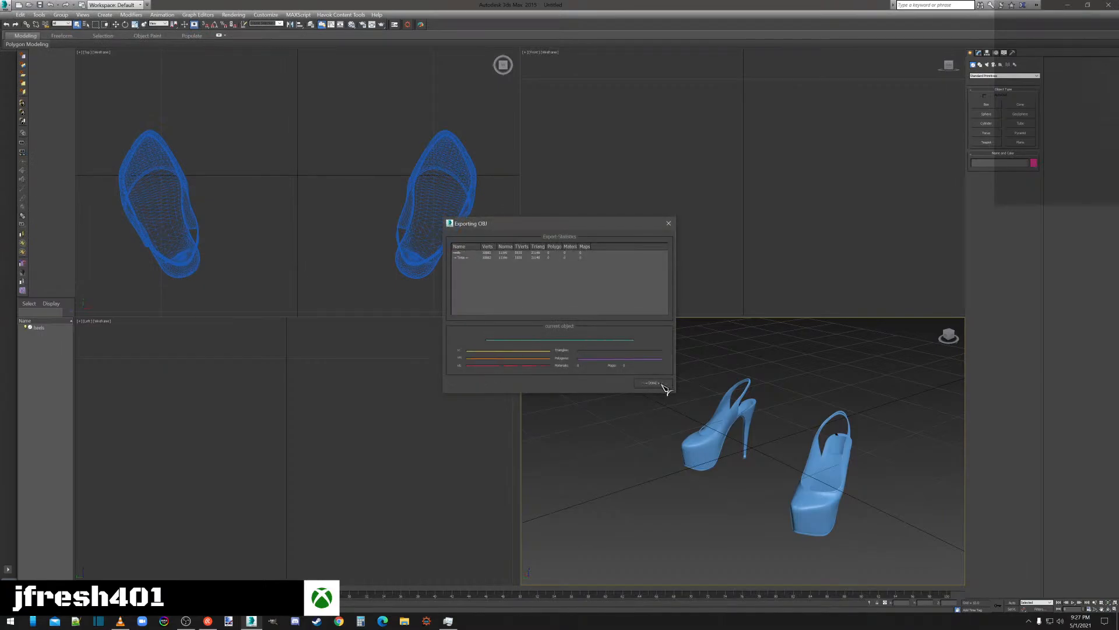
{"action": "left_click", "coordinate": [662, 384]}
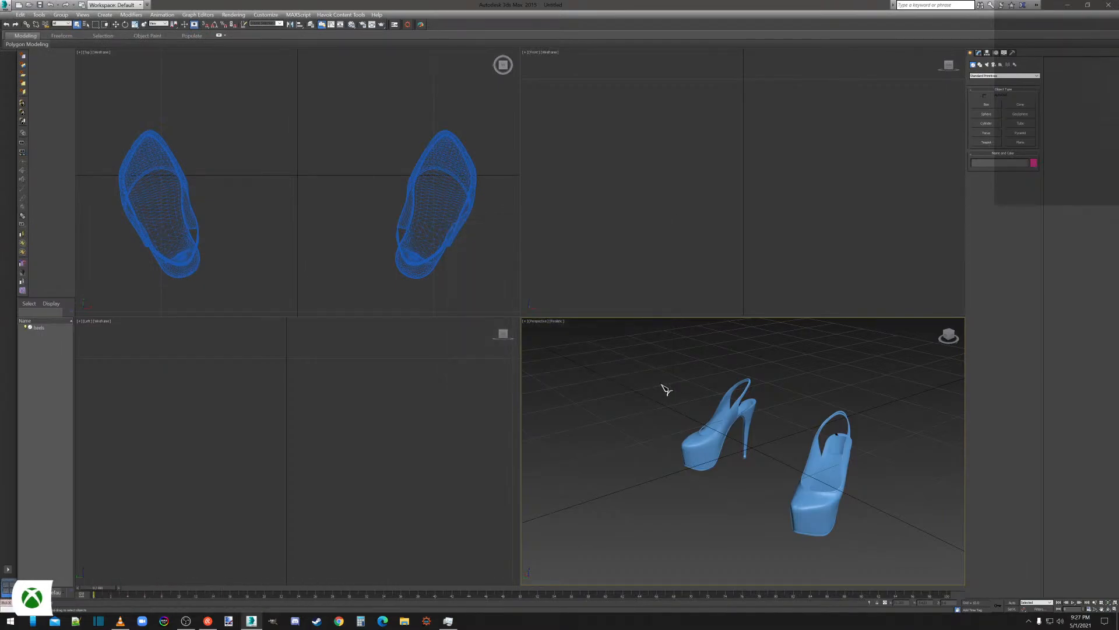
Delete the heels from the scene and import panties.obj with the existing import options.
{"action": "left_click", "coordinate": [725, 430]}
{"action": "key", "text": "Delete"}
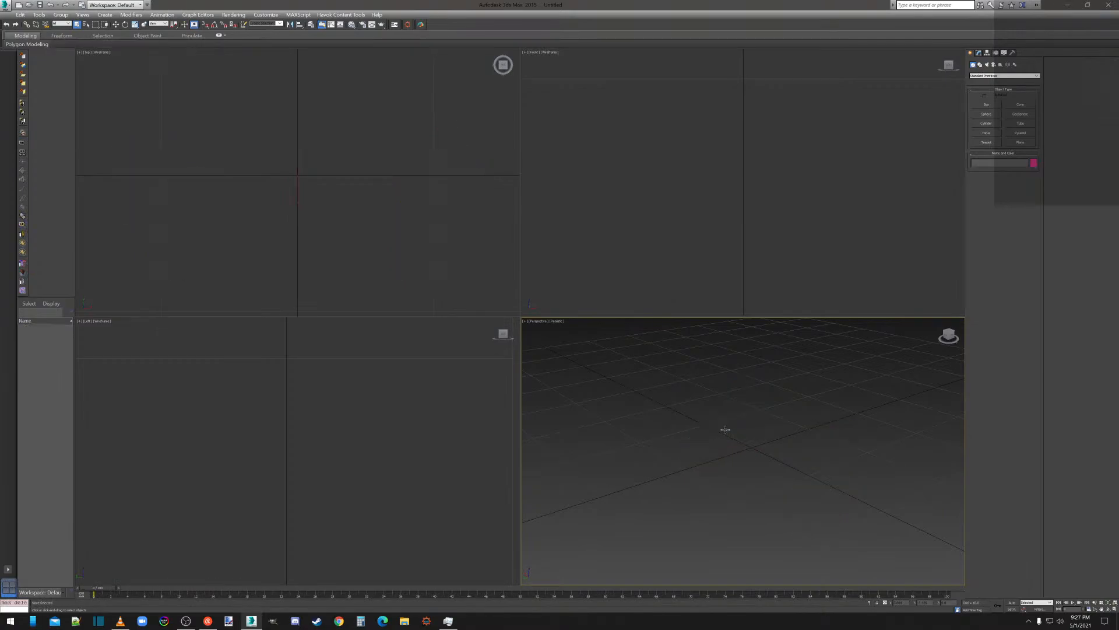
{"action": "left_click", "coordinate": [422, 25]}
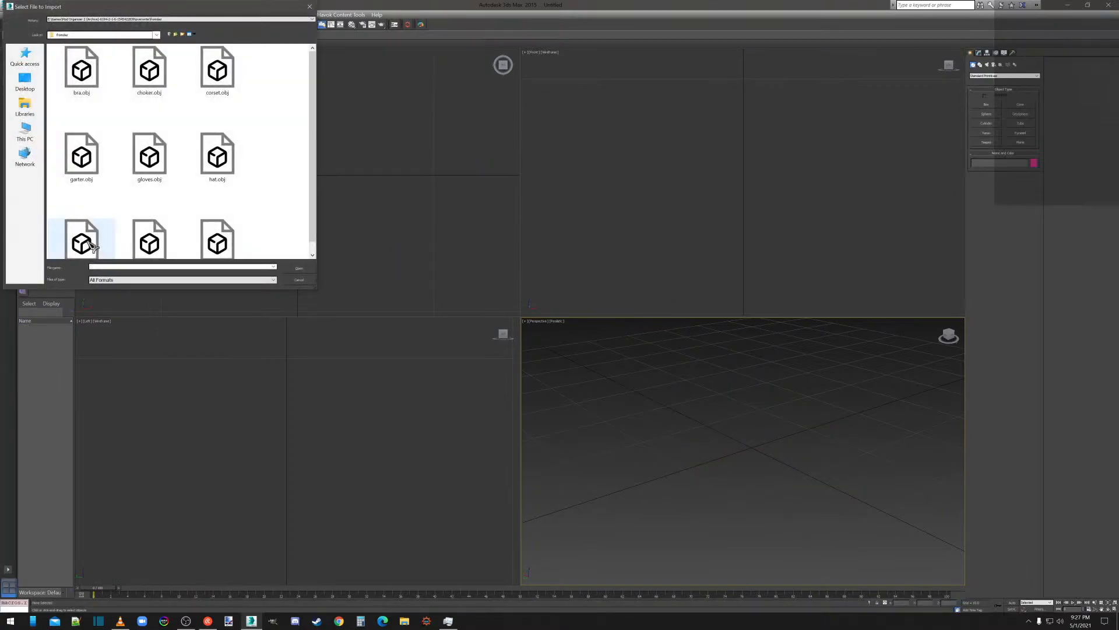
{"action": "scroll", "coordinate": [239, 173], "scroll_direction": "down", "scroll_amount": 1}
{"action": "left_click", "coordinate": [150, 235]}
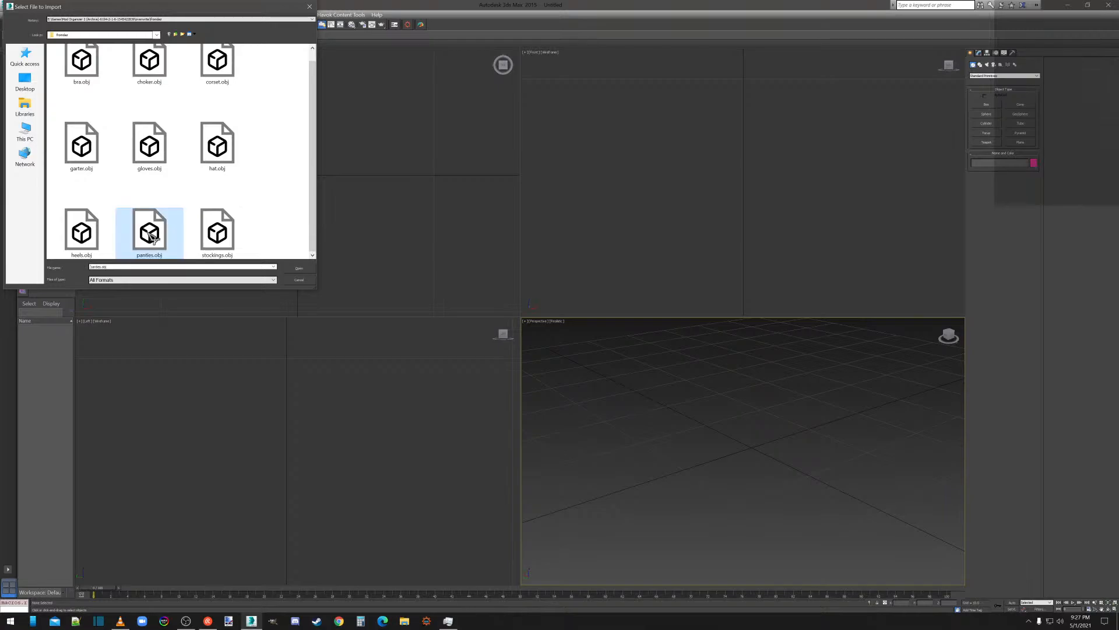
{"action": "double_click", "coordinate": [150, 234]}
{"action": "left_click", "coordinate": [509, 465]}
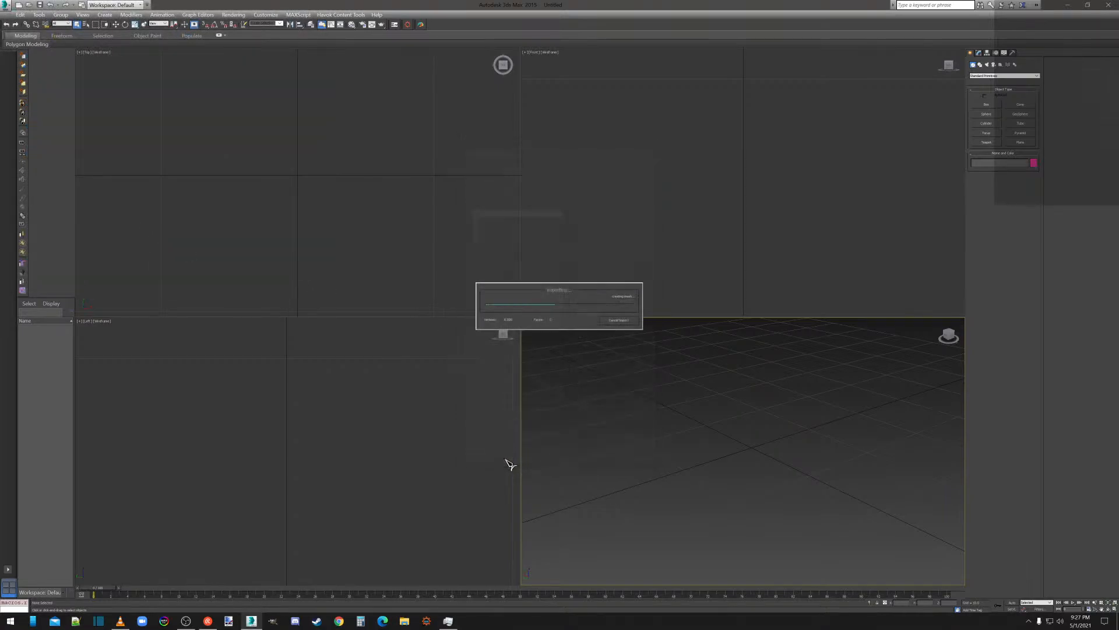
Assign smoothing group 1 to all of the panties' polygons and leave polygon editing.
{"action": "key", "text": "alt+w"}
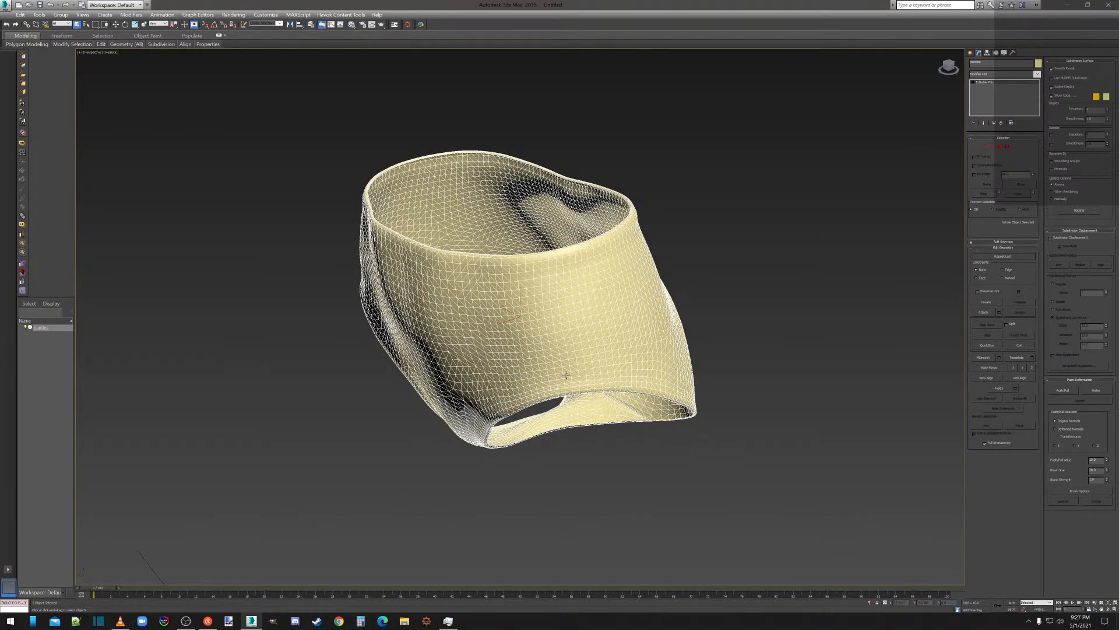
{"action": "left_click", "coordinate": [1001, 146]}
{"action": "key", "text": "ctrl+a"}
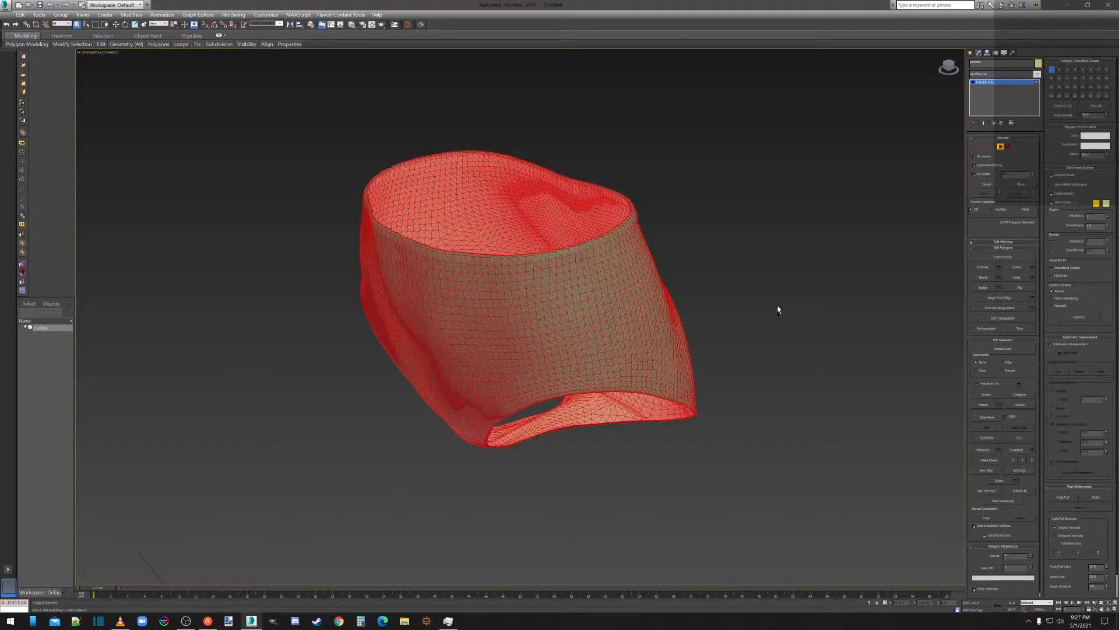
{"action": "left_click", "coordinate": [1002, 147]}
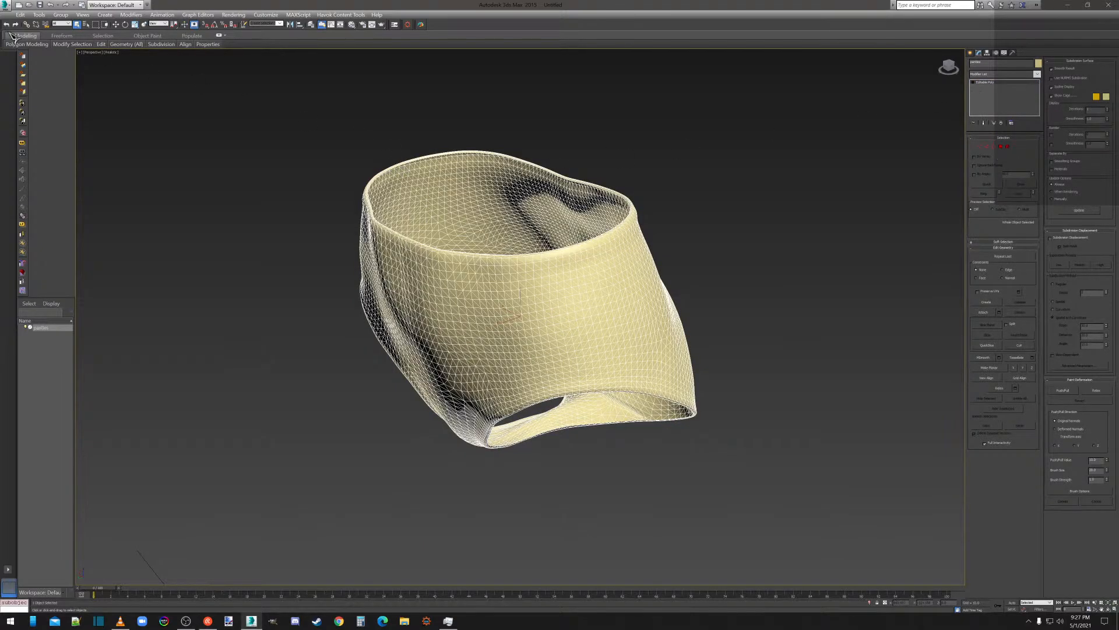
Export the panties in OBJ format under the file name panties, using the existing export options.
{"action": "left_click", "coordinate": [7, 6]}
{"action": "left_click", "coordinate": [35, 150]}
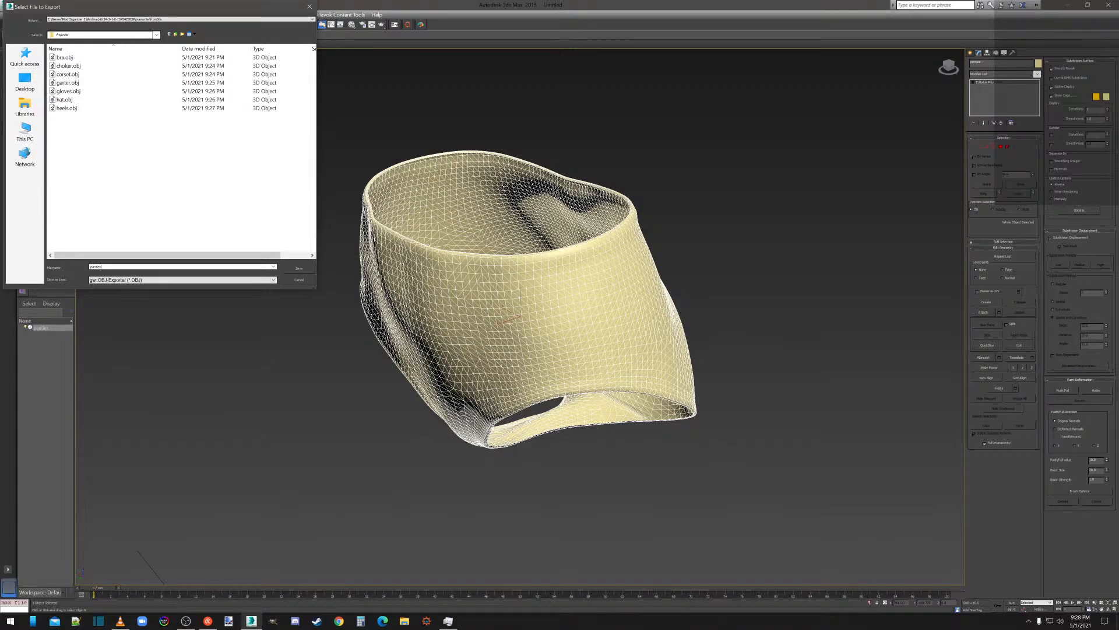
{"action": "left_click", "coordinate": [299, 268]}
{"action": "left_click", "coordinate": [522, 379]}
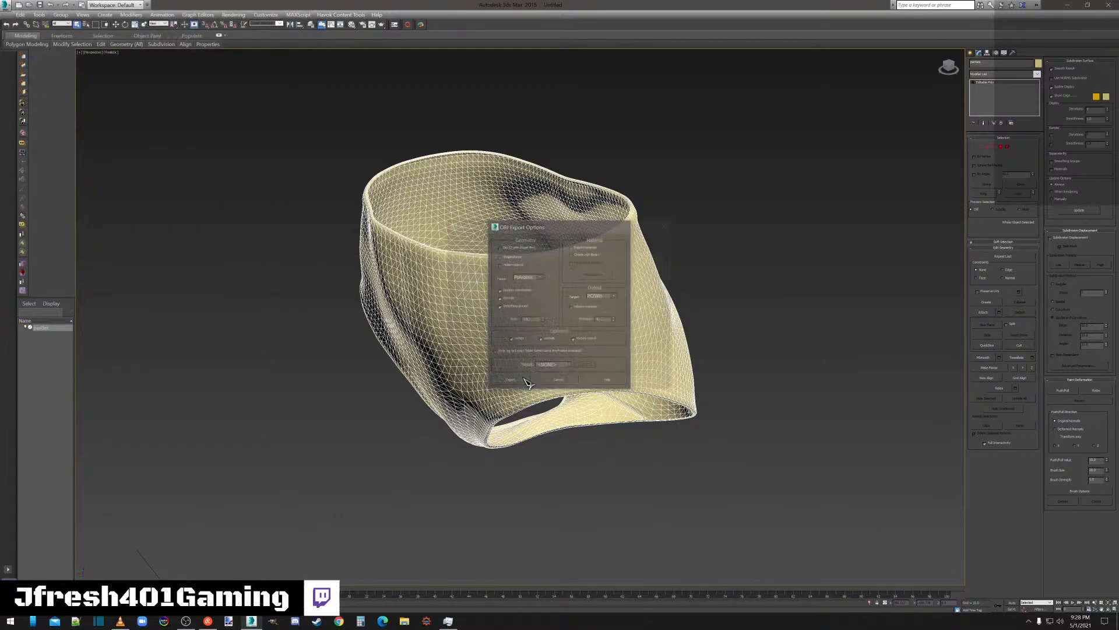
{"action": "left_click", "coordinate": [651, 384]}
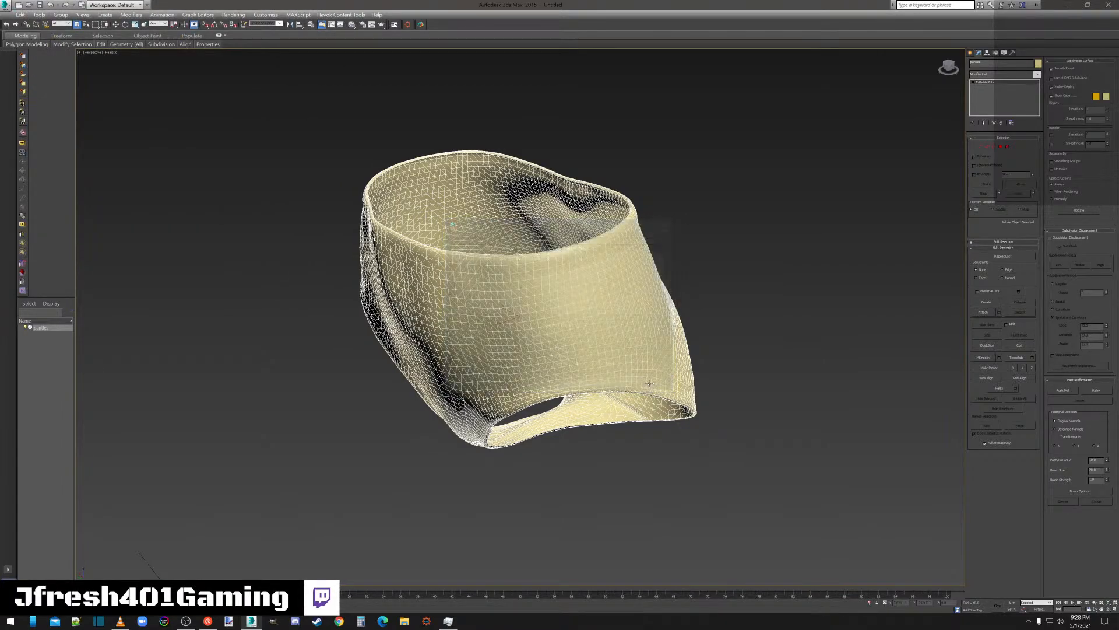
Delete the panties from the scene and import stockings.obj with the existing import options.
{"action": "key", "text": "Delete"}
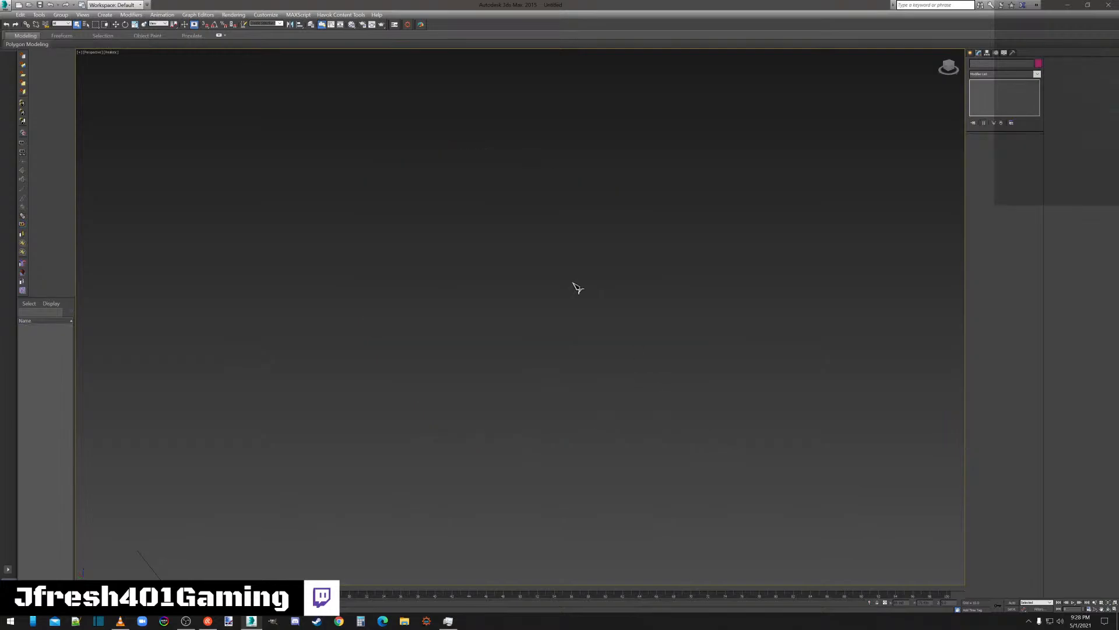
{"action": "left_click", "coordinate": [421, 24]}
{"action": "scroll", "coordinate": [227, 233], "scroll_direction": "down", "scroll_amount": 1}
{"action": "left_click", "coordinate": [228, 234]}
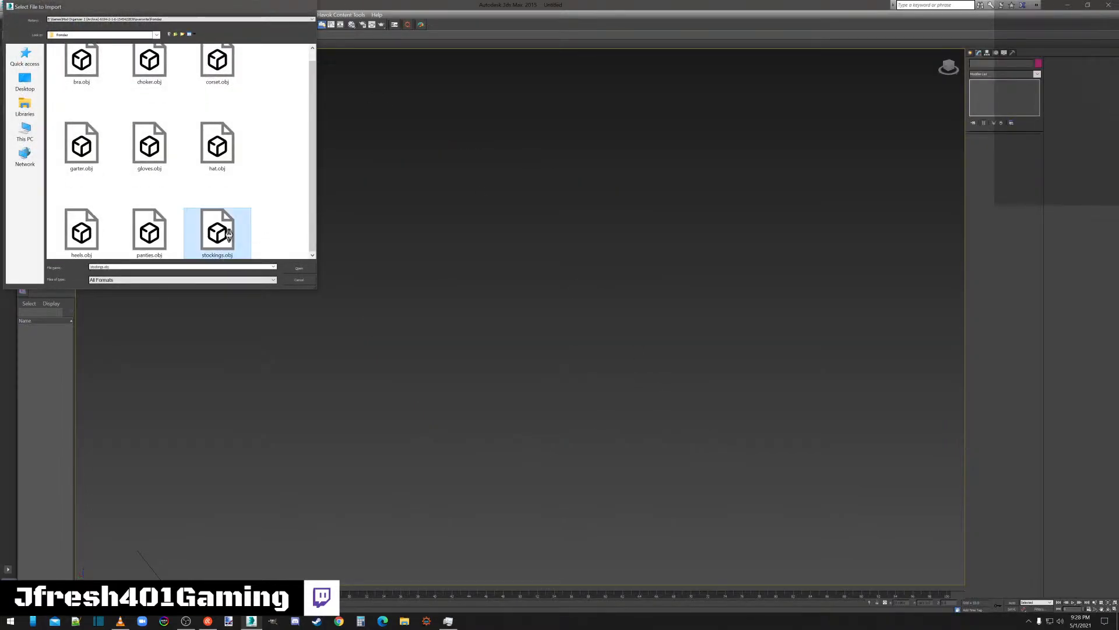
{"action": "double_click", "coordinate": [229, 234]}
{"action": "left_click", "coordinate": [505, 465]}
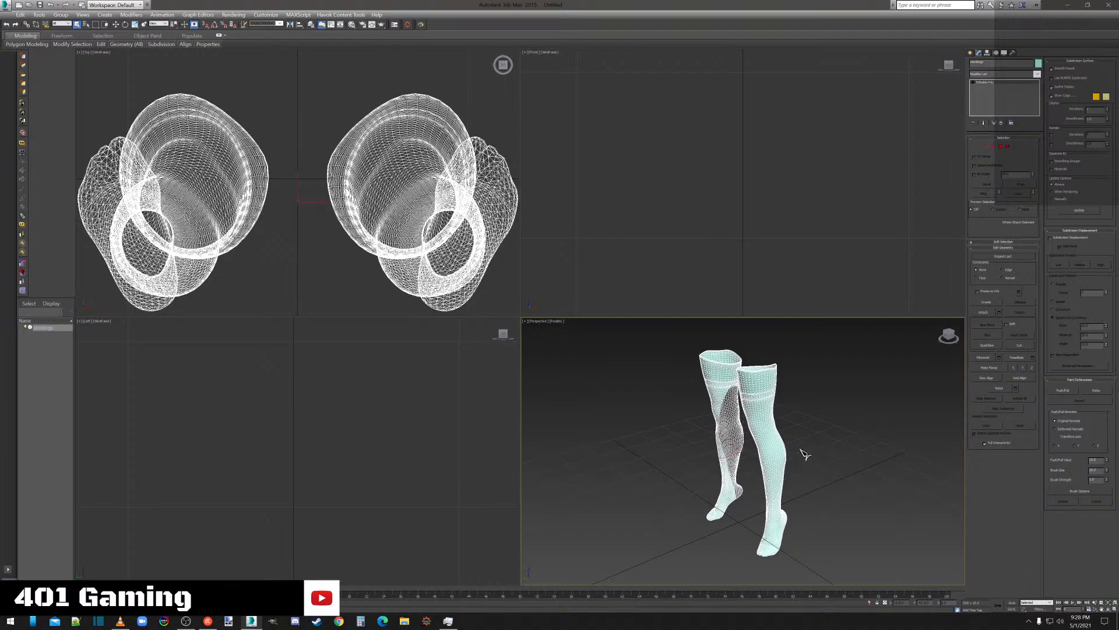
Assign smoothing group 1 to all of the stockings' polygons and leave polygon editing.
{"action": "left_click", "coordinate": [9, 6]}
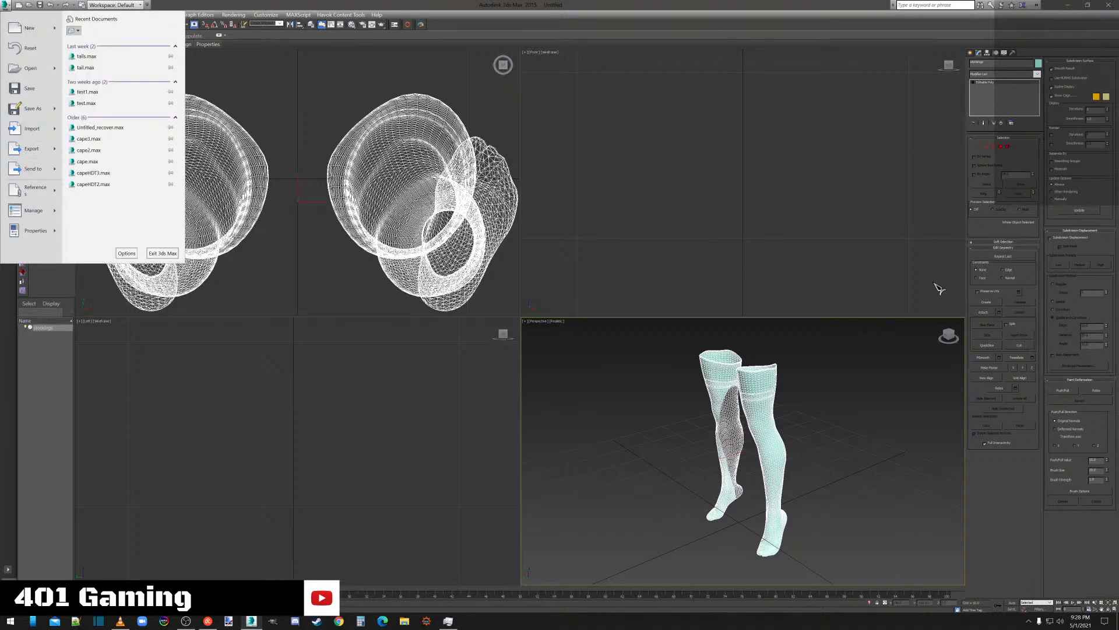
{"action": "left_click", "coordinate": [1001, 146]}
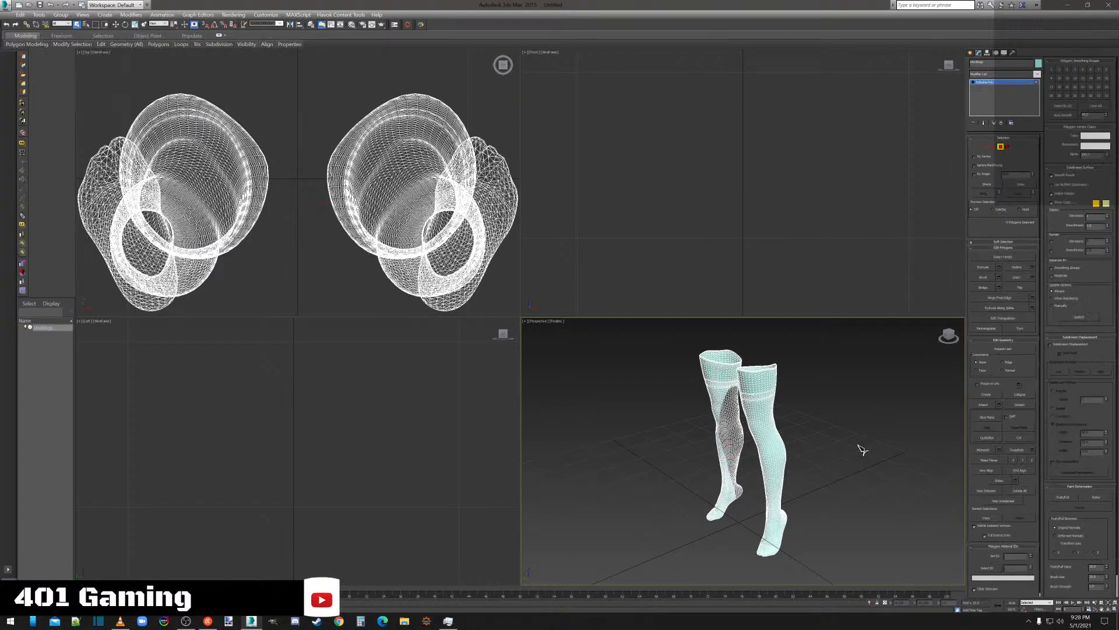
{"action": "key", "text": "ctrl+a"}
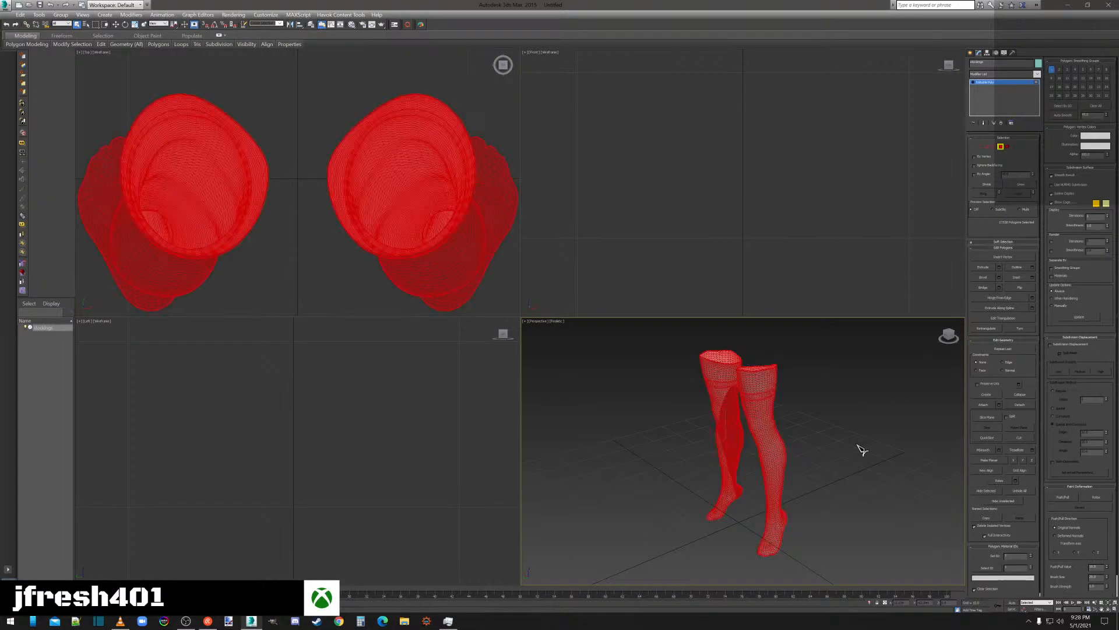
{"action": "left_click", "coordinate": [1001, 147]}
Export the stockings in OBJ format to the from3ds folder, using the existing export options.
{"action": "left_click", "coordinate": [12, 5]}
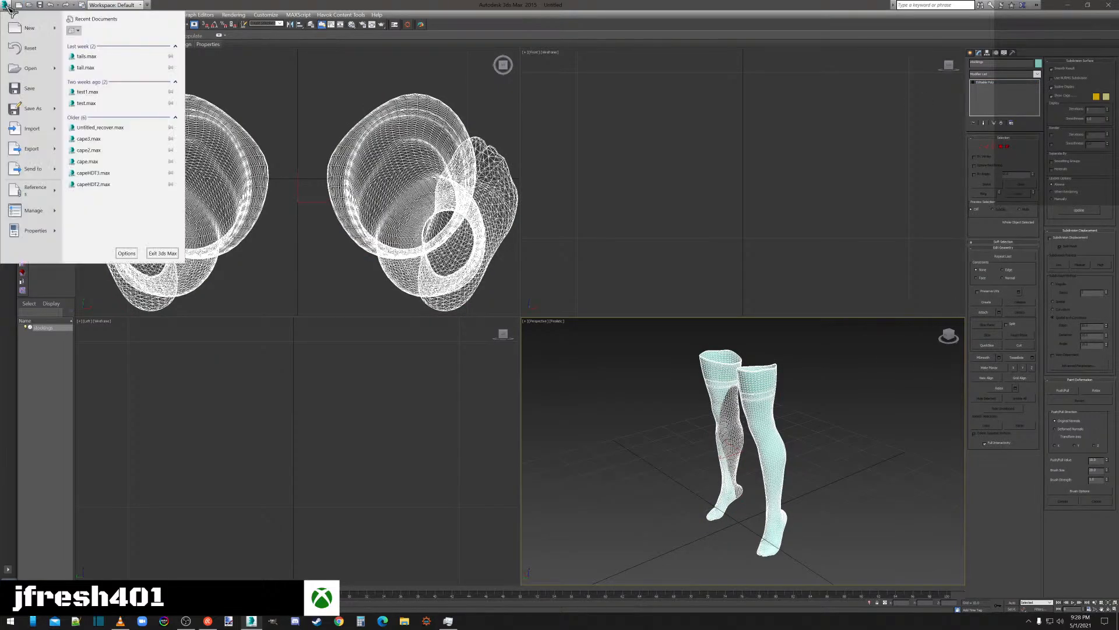
{"action": "left_click", "coordinate": [26, 150]}
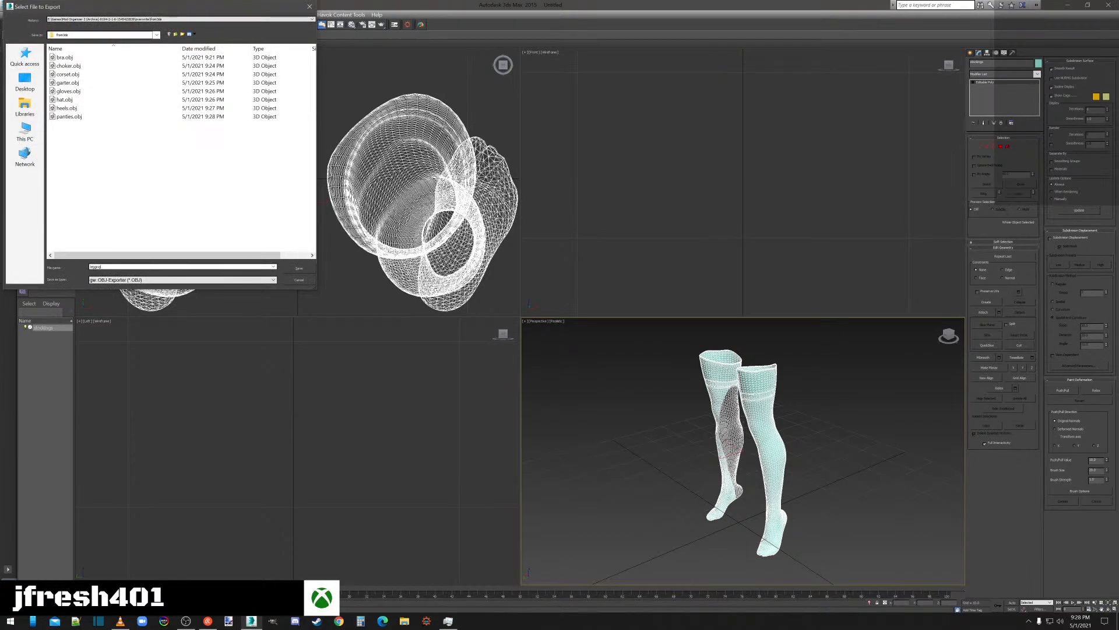
{"action": "left_click", "coordinate": [301, 269]}
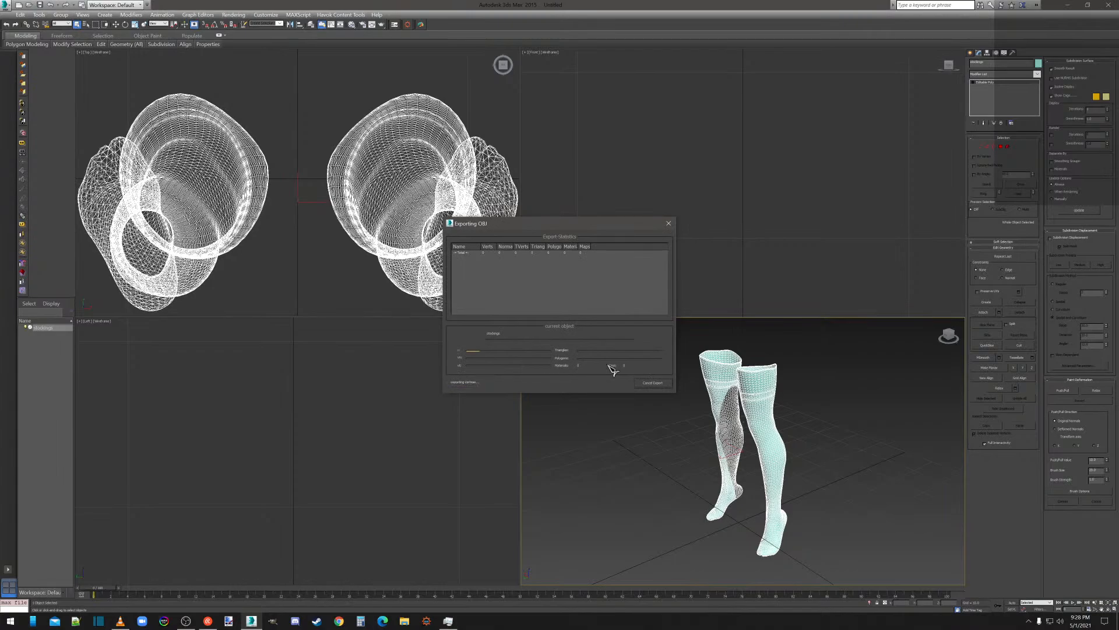
{"action": "left_click", "coordinate": [651, 385]}
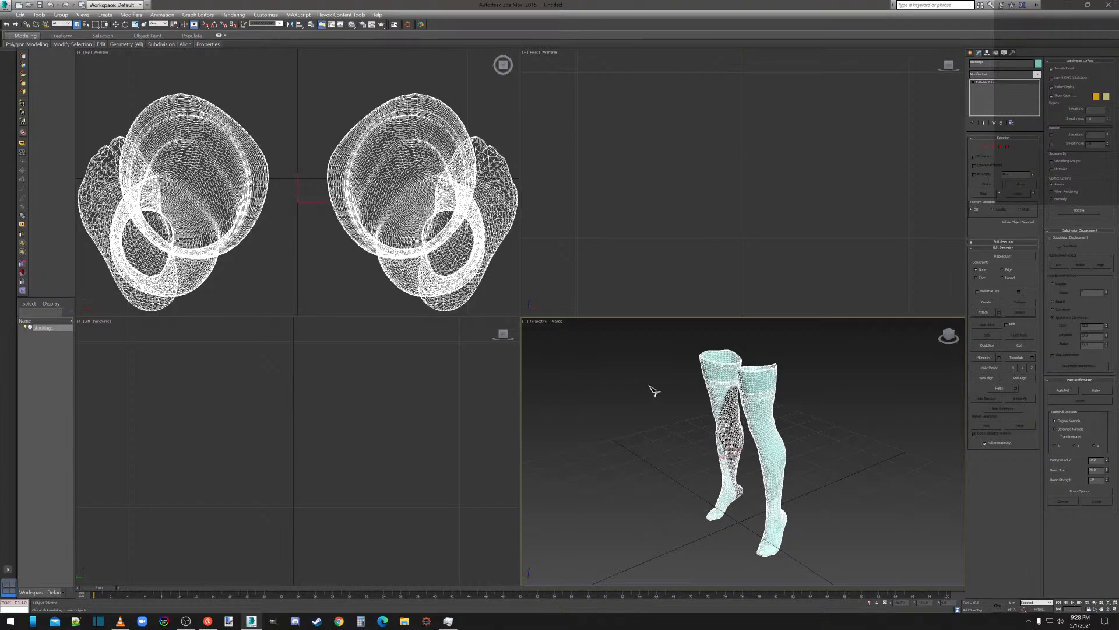
Delete the stockings and quit 3ds Max without saving the scene, then dismiss the Steam news window.
{"action": "key", "text": "Delete"}
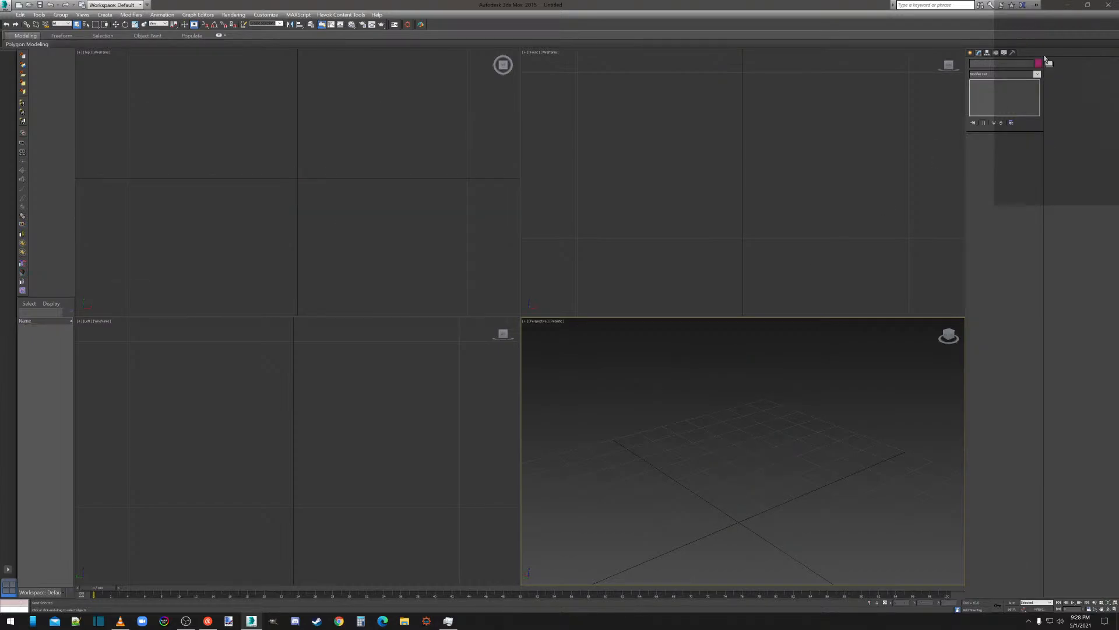
{"action": "left_click", "coordinate": [1108, 5]}
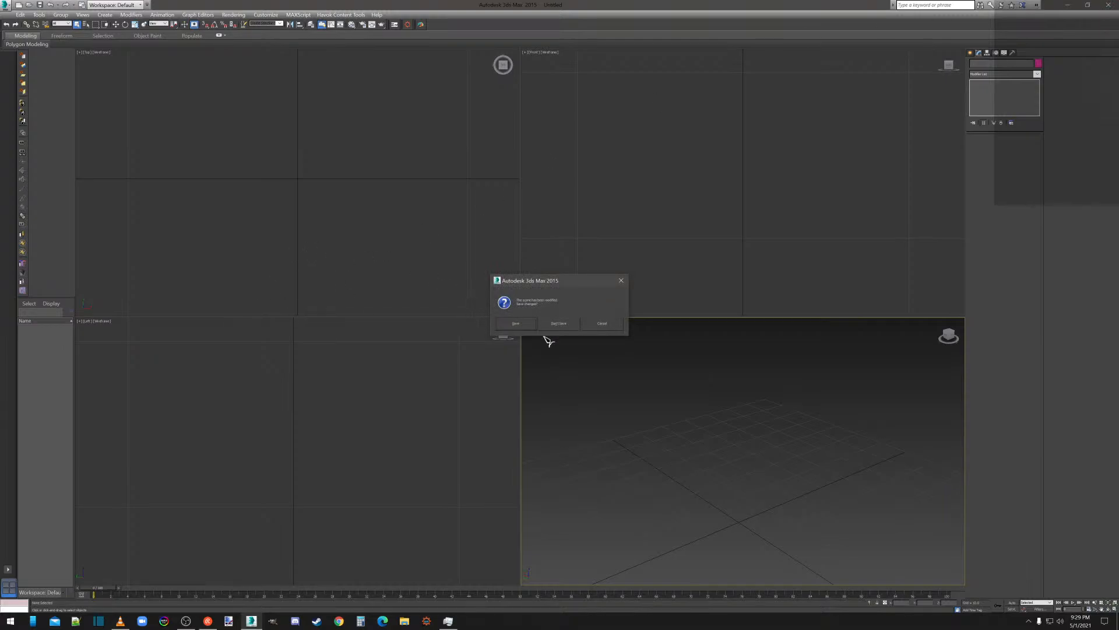
{"action": "left_click", "coordinate": [559, 324]}
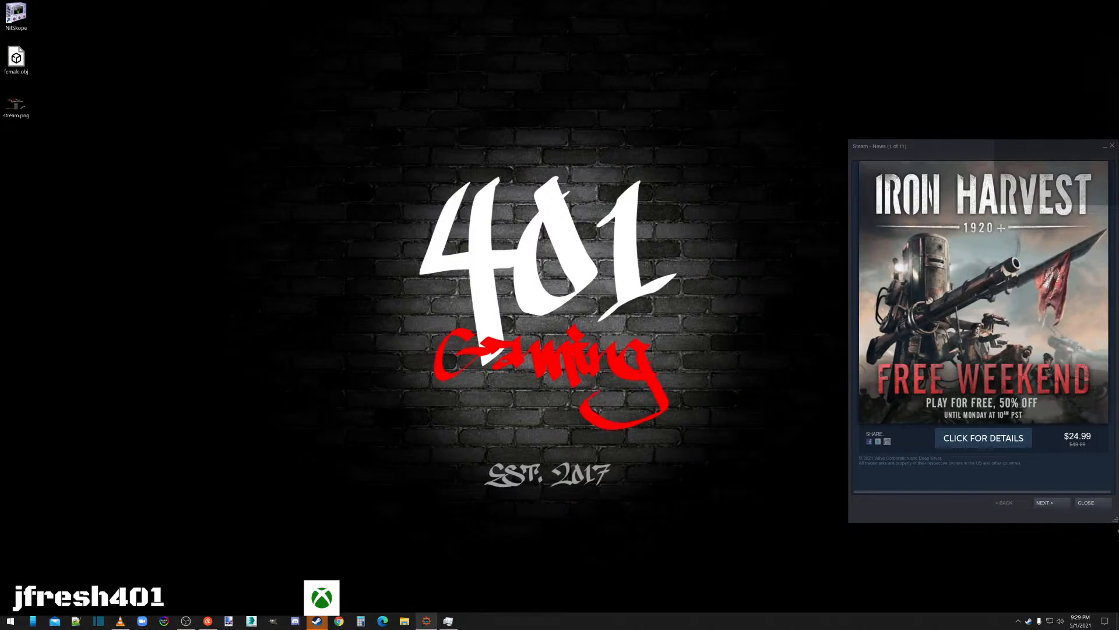
{"action": "left_click", "coordinate": [1095, 504]}
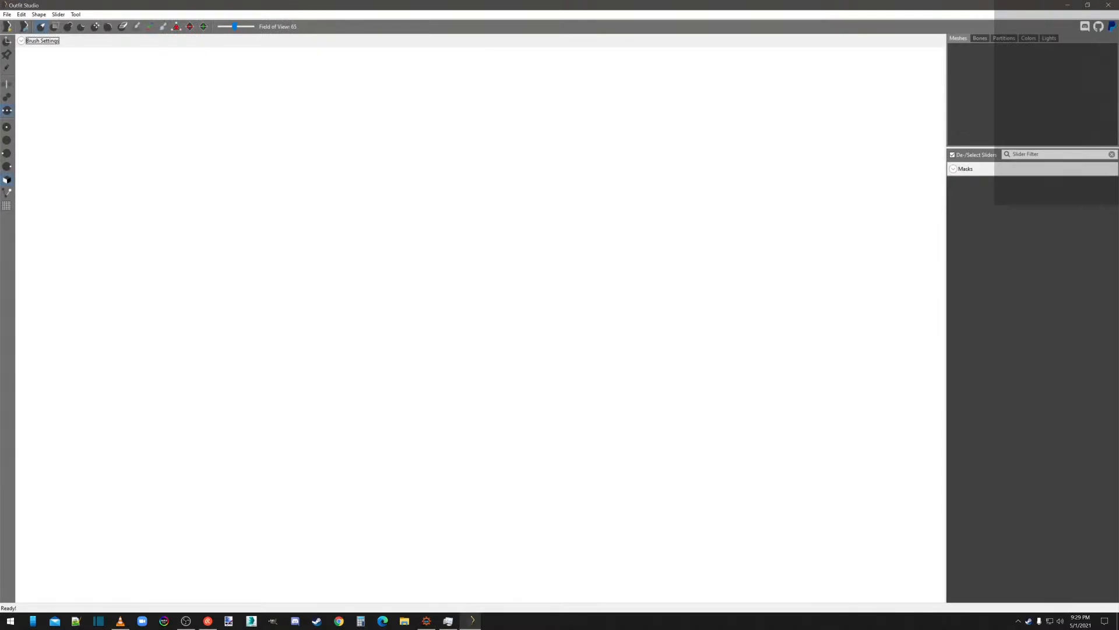
In Outfit Studio, import cuirass_1.nif from the SSE Assets\meshes\armor\ebony\m folder as a NIF file.
{"action": "left_click", "coordinate": [8, 15]}
{"action": "mouse_move", "coordinate": [59, 114]}
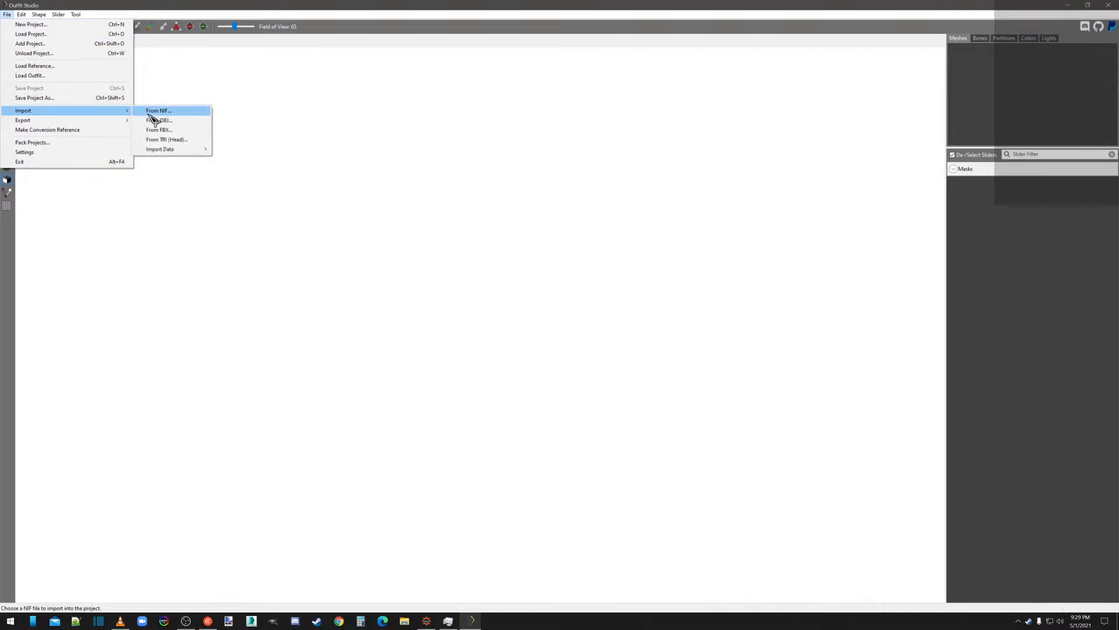
{"action": "left_click", "coordinate": [149, 113]}
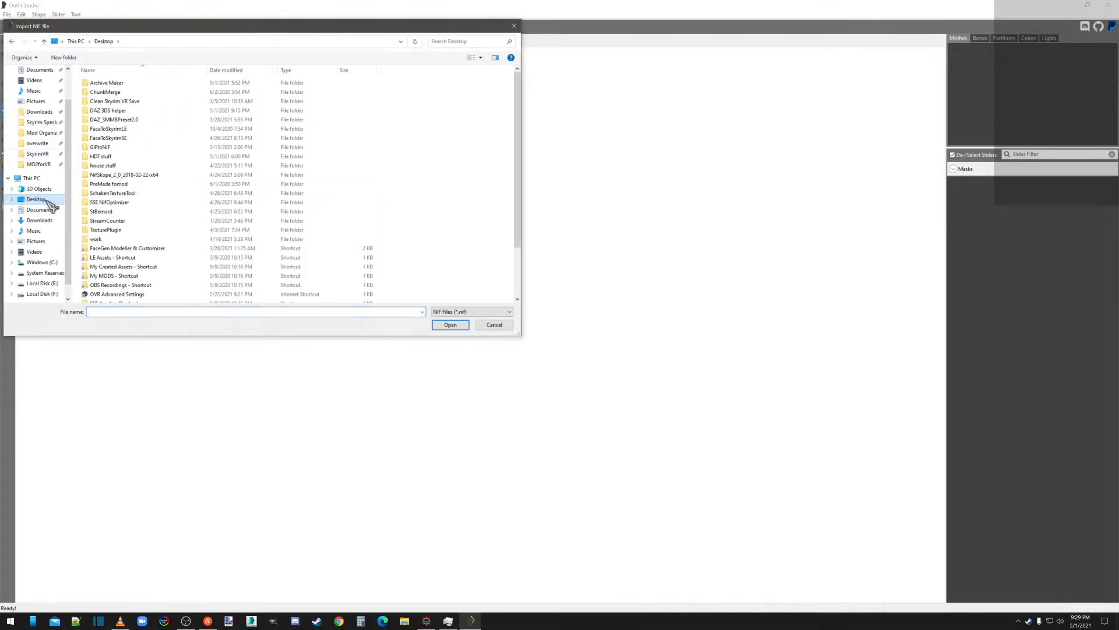
{"action": "scroll", "coordinate": [116, 271], "scroll_direction": "down", "scroll_amount": 3}
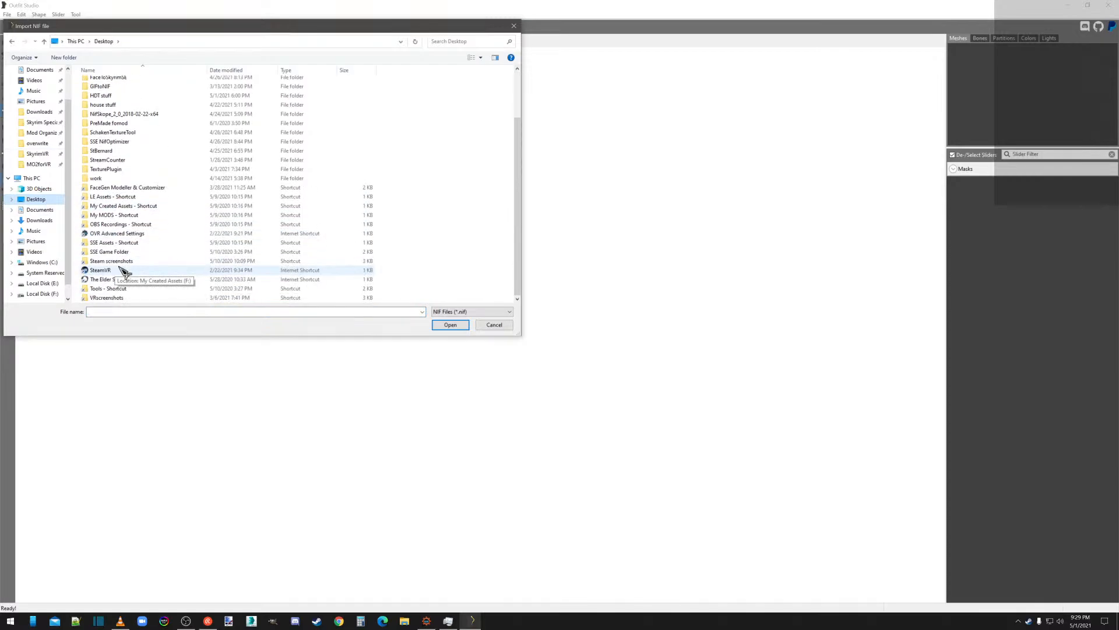
{"action": "double_click", "coordinate": [108, 244]}
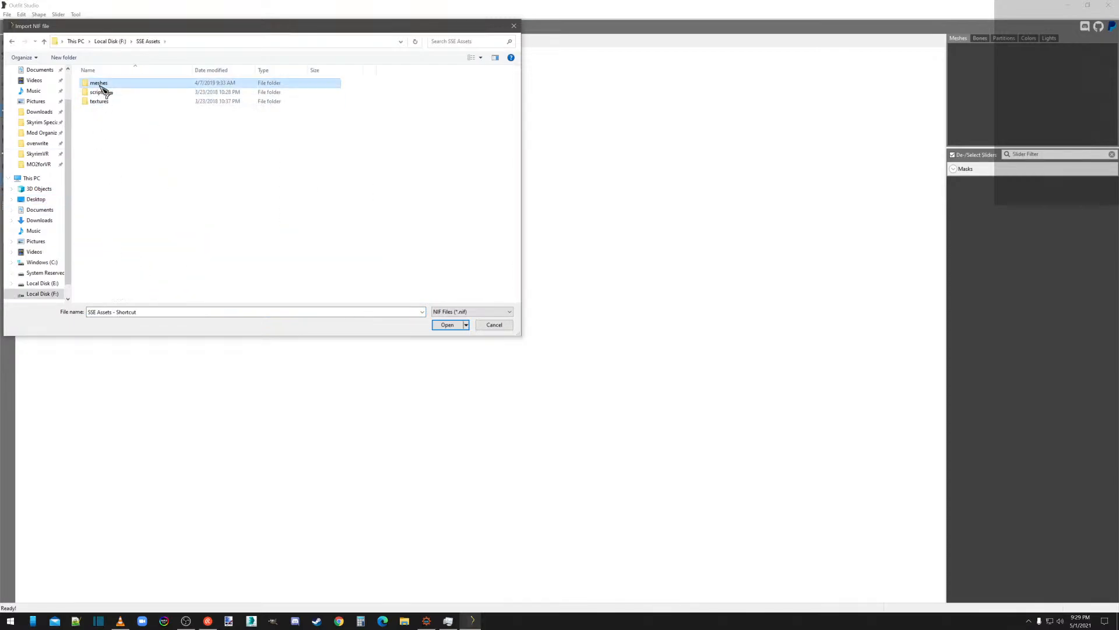
{"action": "double_click", "coordinate": [98, 83]}
{"action": "double_click", "coordinate": [97, 120]}
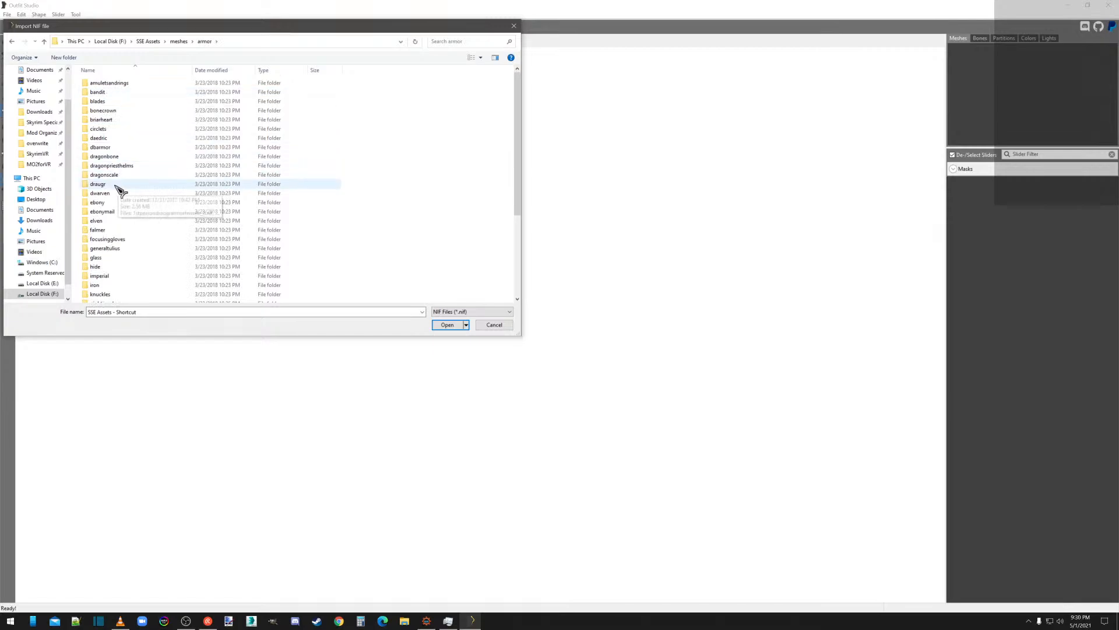
{"action": "scroll", "coordinate": [120, 189], "scroll_direction": "down", "scroll_amount": 3}
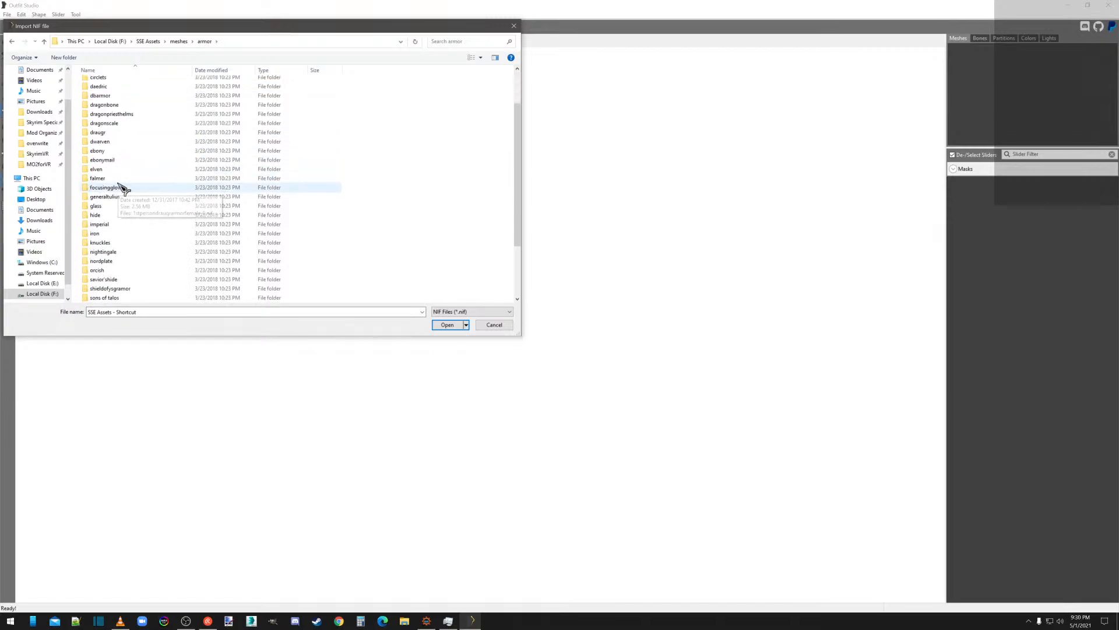
{"action": "left_click", "coordinate": [106, 153]}
{"action": "double_click", "coordinate": [106, 152]}
{"action": "double_click", "coordinate": [100, 92]}
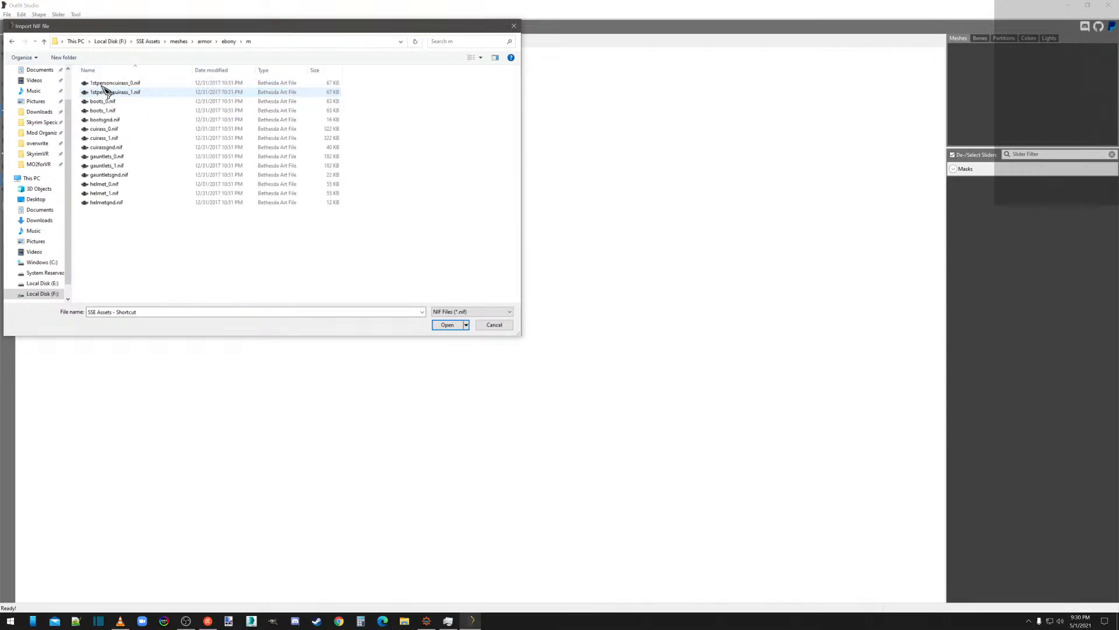
{"action": "double_click", "coordinate": [109, 138]}
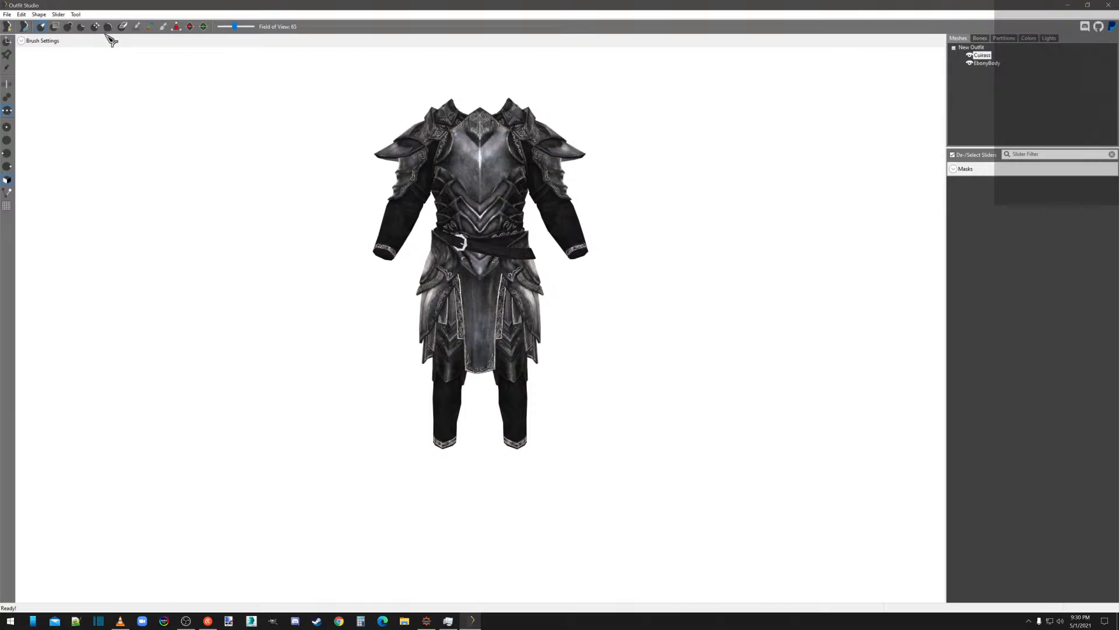
Hide the EbonyBody mesh and delete it from the outfit, leaving the Cuirass mesh in the project.
{"action": "left_click", "coordinate": [9, 67]}
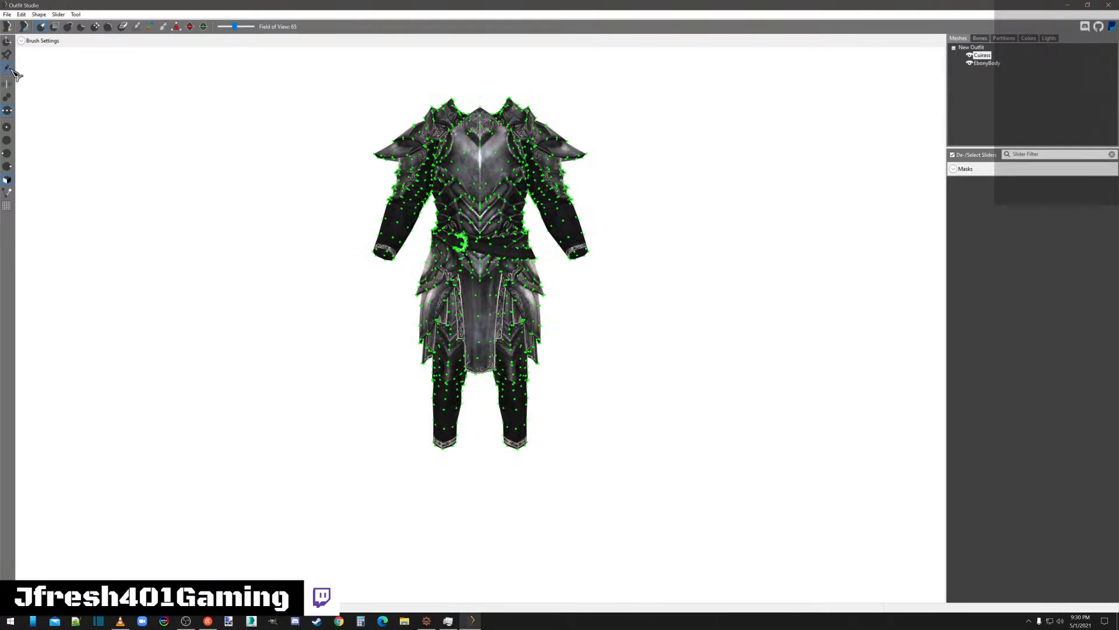
{"action": "left_click", "coordinate": [12, 69]}
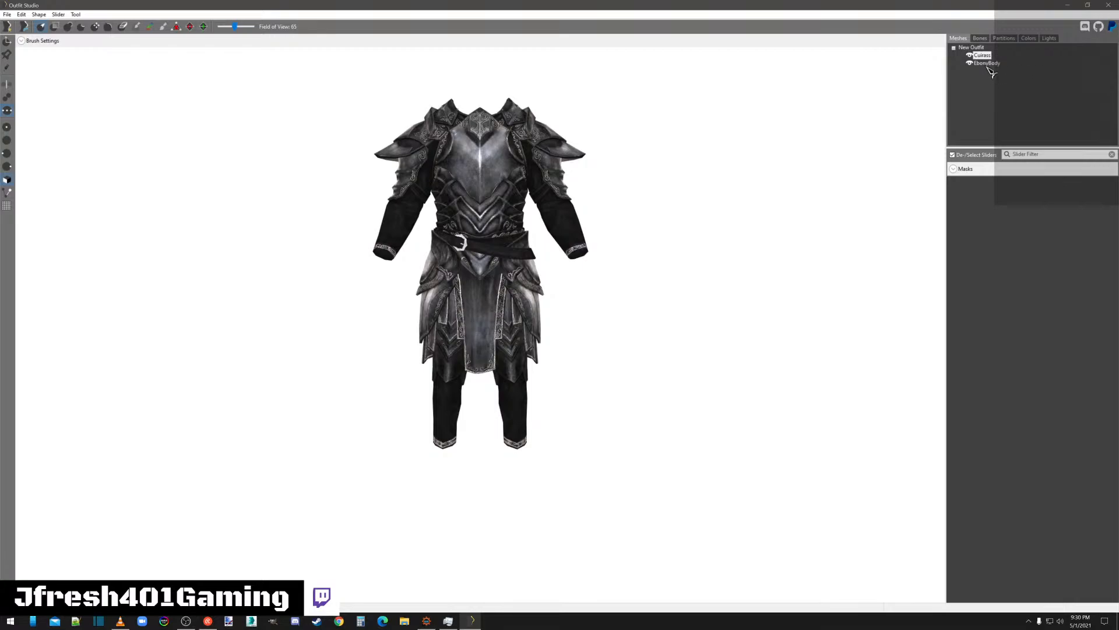
{"action": "left_click", "coordinate": [970, 63]}
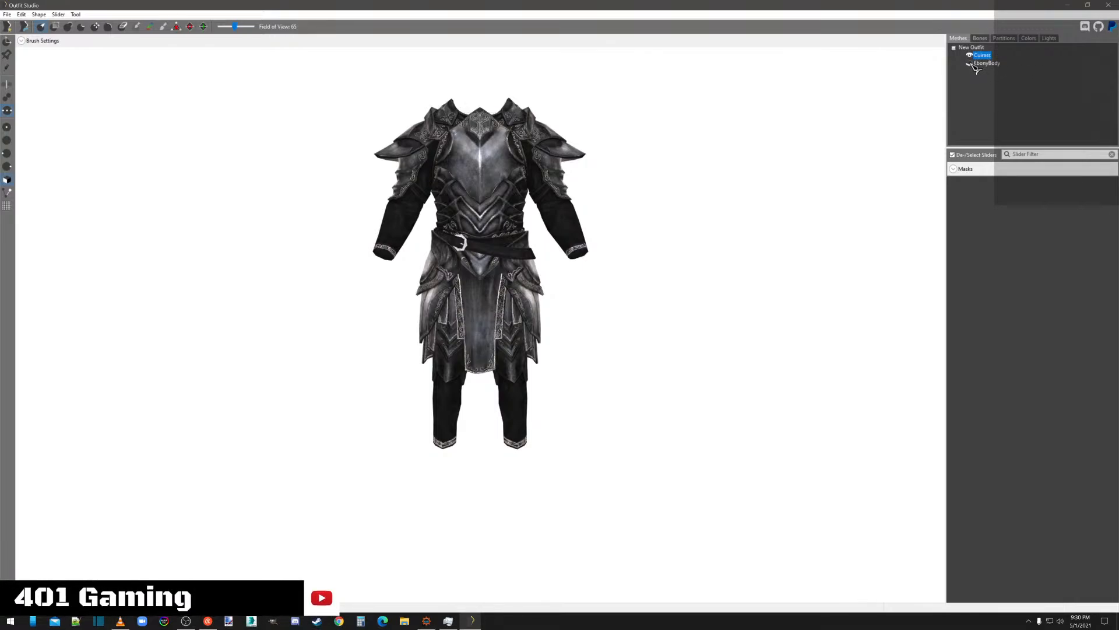
{"action": "right_click", "coordinate": [983, 66]}
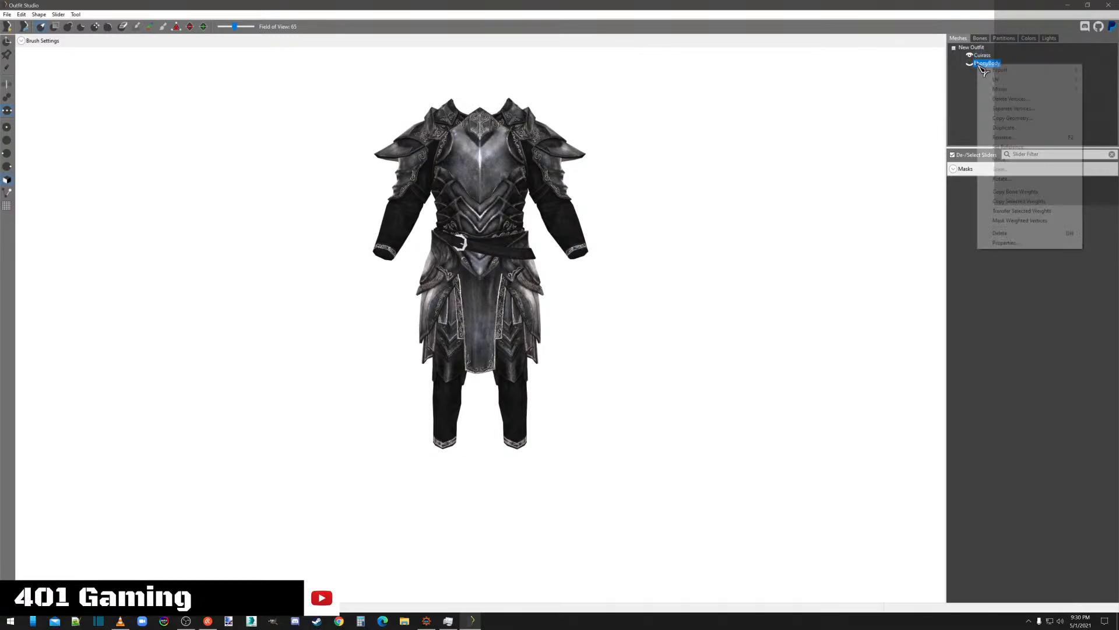
{"action": "left_click", "coordinate": [1004, 235]}
{"action": "left_click", "coordinate": [606, 308]}
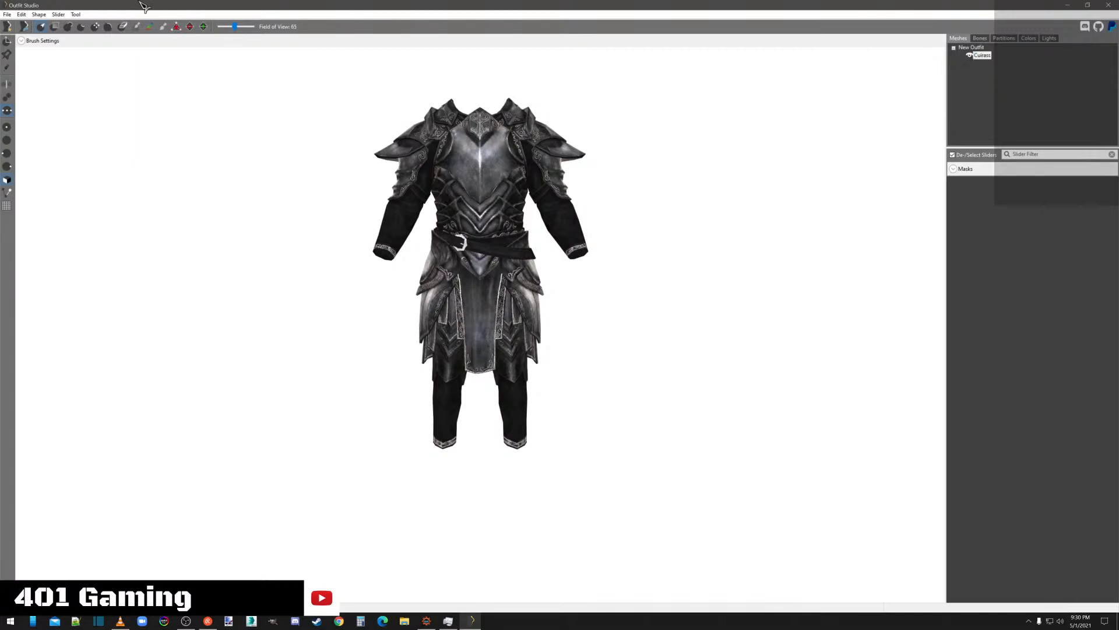
With the mask brush and vertices displayed, mask the belt and buckle vertices across the front of the cuirass.
{"action": "left_click", "coordinate": [55, 27]}
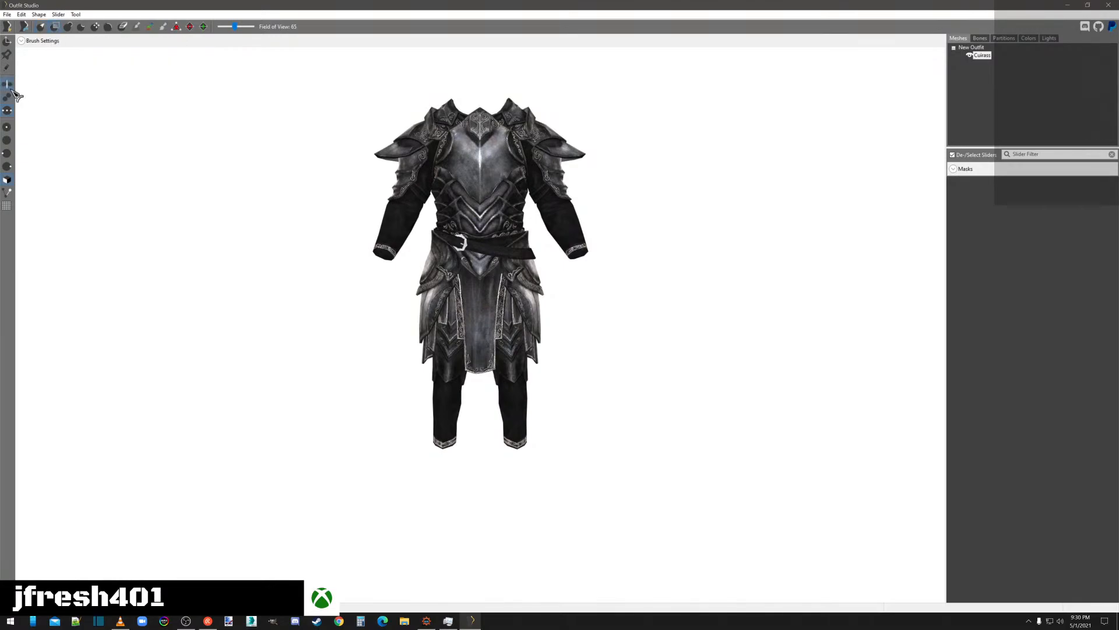
{"action": "left_click", "coordinate": [9, 70]}
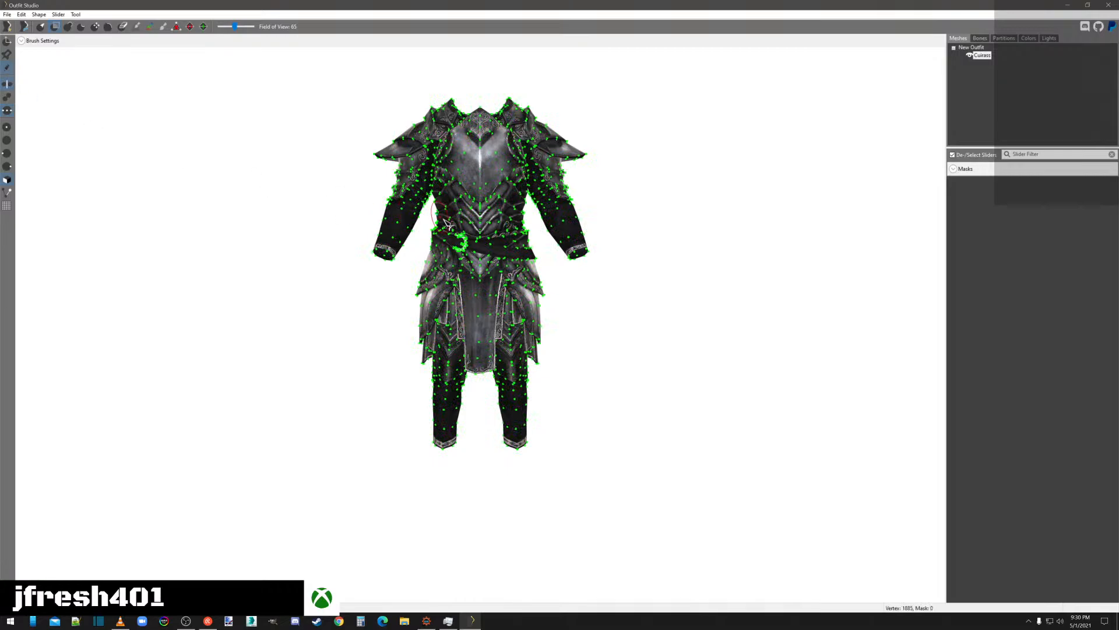
{"action": "scroll", "coordinate": [460, 224], "scroll_direction": "up", "scroll_amount": 3}
{"action": "scroll", "coordinate": [463, 230], "scroll_direction": "up", "scroll_amount": 1}
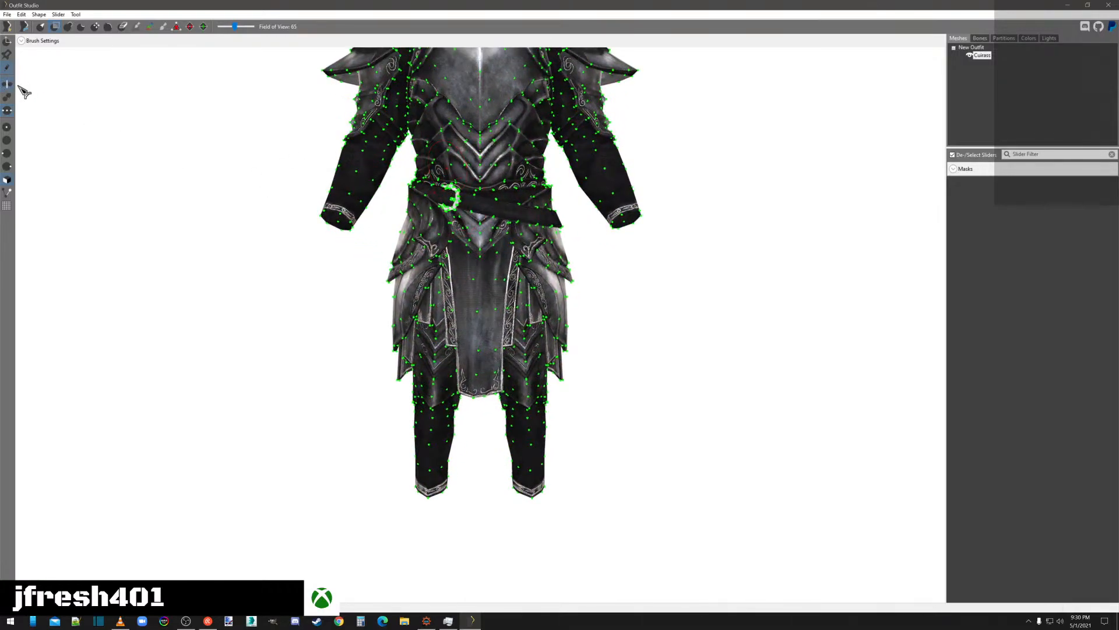
{"action": "left_click", "coordinate": [493, 213]}
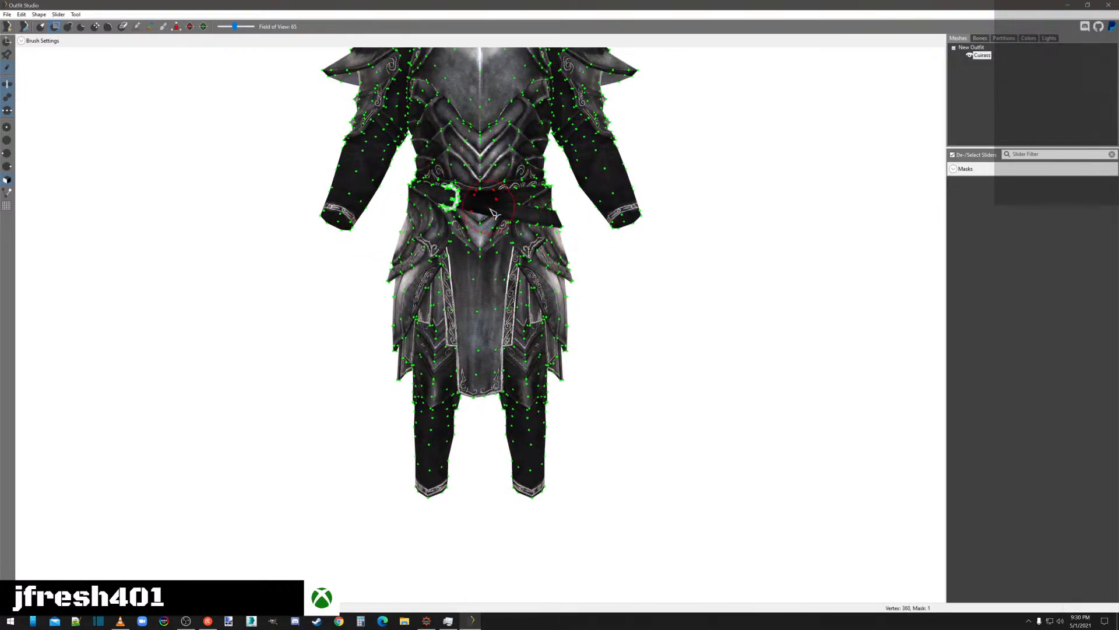
{"action": "left_click", "coordinate": [519, 194]}
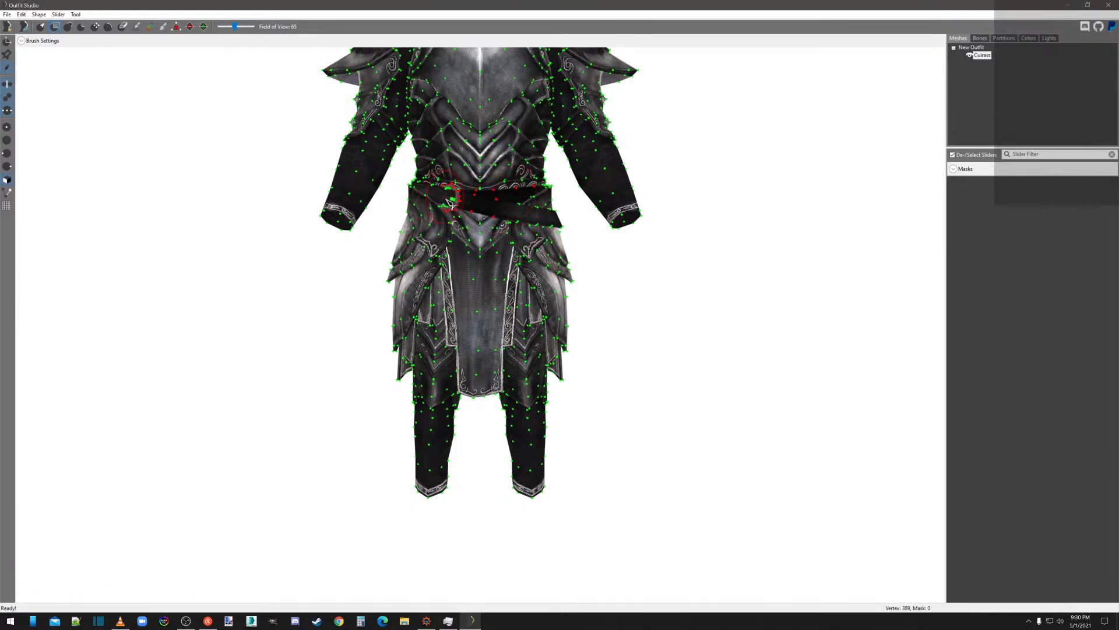
{"action": "left_click_drag", "start_coordinate": [450, 204], "coordinate": [454, 196]}
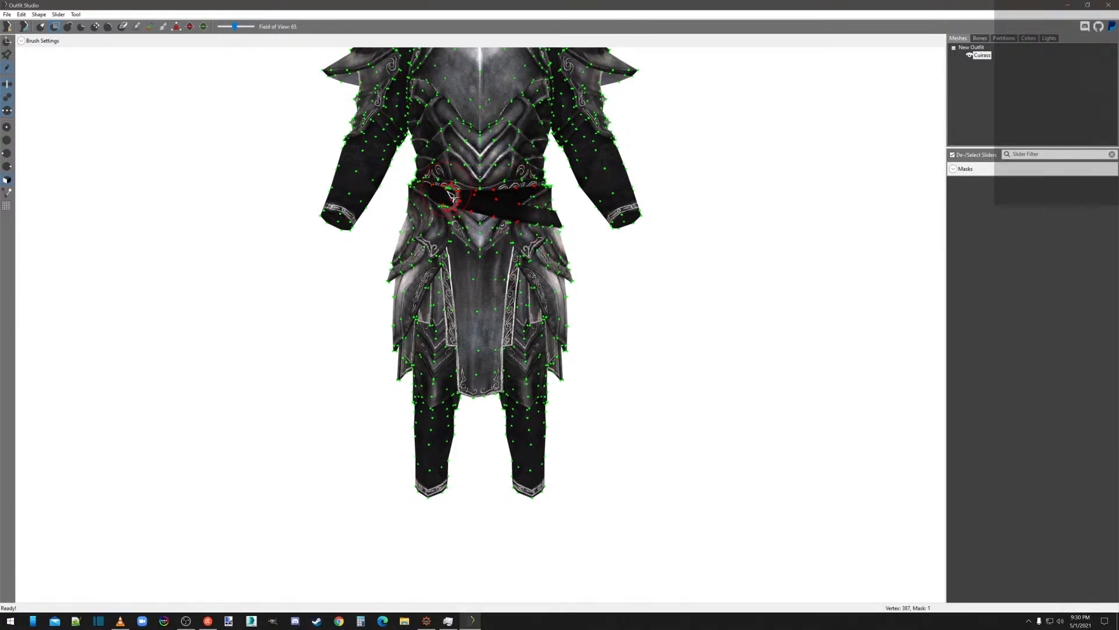
{"action": "scroll", "coordinate": [452, 195], "scroll_direction": "up", "scroll_amount": 3}
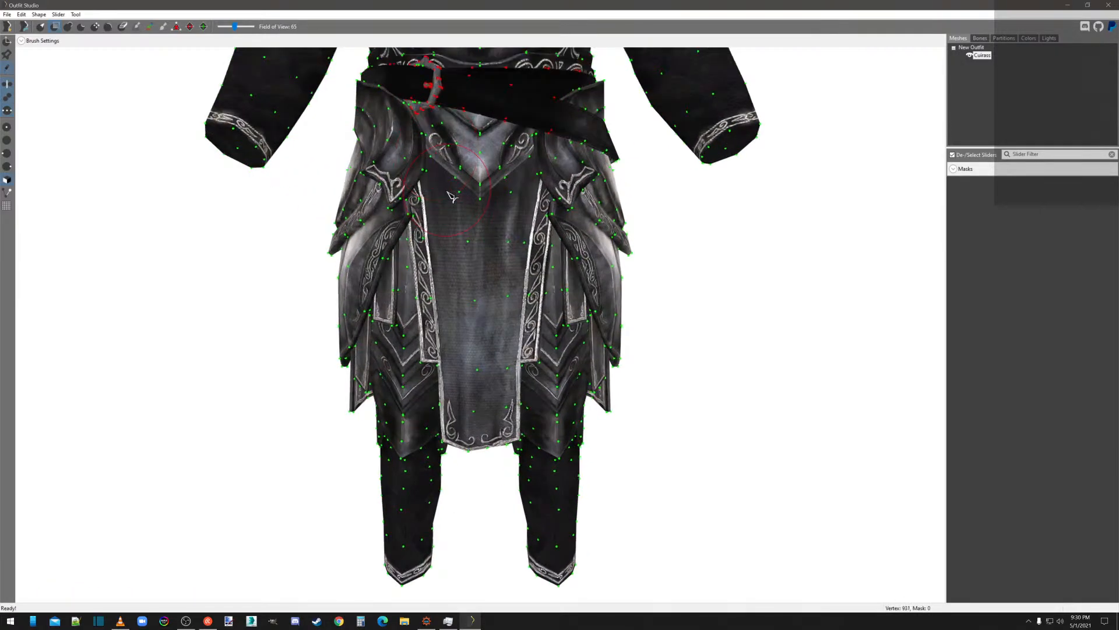
{"action": "left_click", "coordinate": [586, 124]}
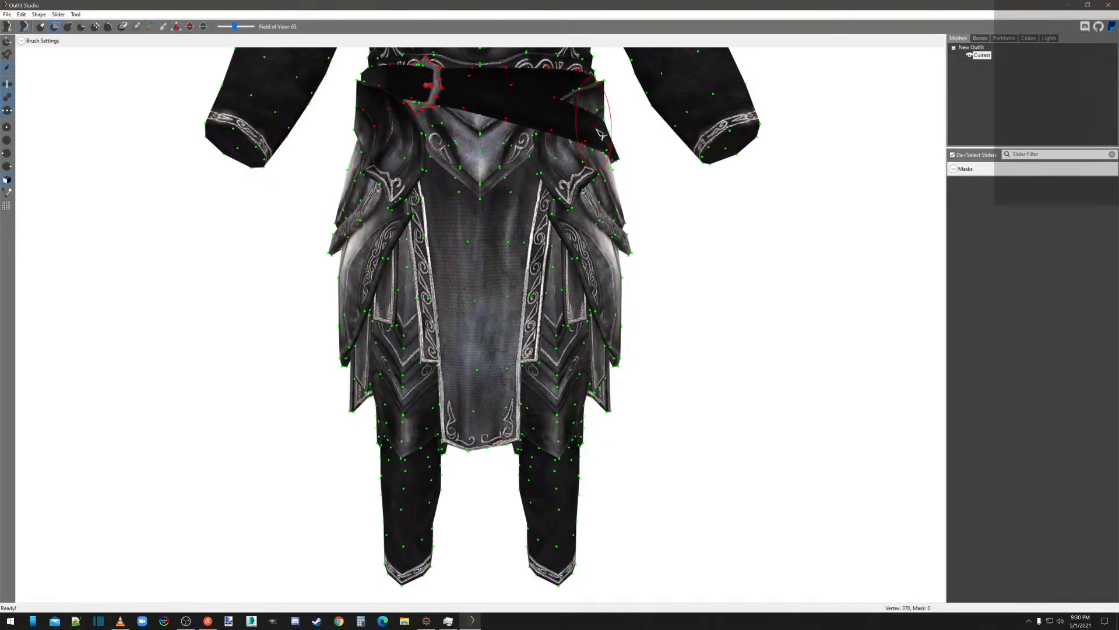
Extend the mask along the belt's vertices from the front around the side of the cuirass.
{"action": "middle_click_drag", "start_coordinate": [702, 195], "coordinate": [750, 248]}
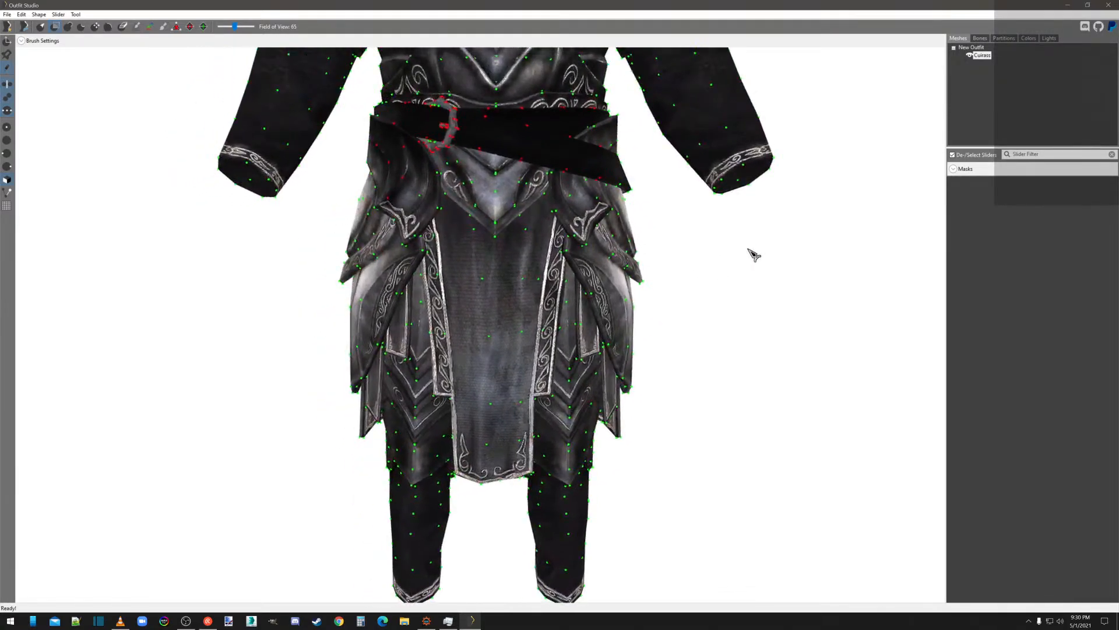
{"action": "right_click_drag", "start_coordinate": [750, 248], "coordinate": [661, 252]}
{"action": "scroll", "coordinate": [667, 257], "scroll_direction": "up", "scroll_amount": 2}
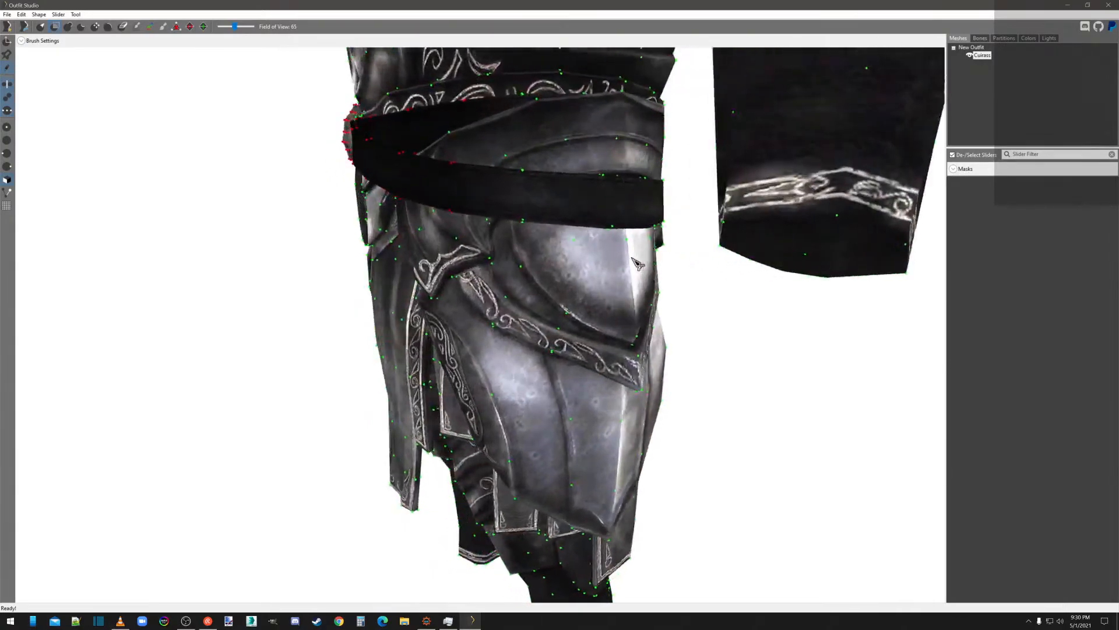
{"action": "left_click", "coordinate": [528, 176]}
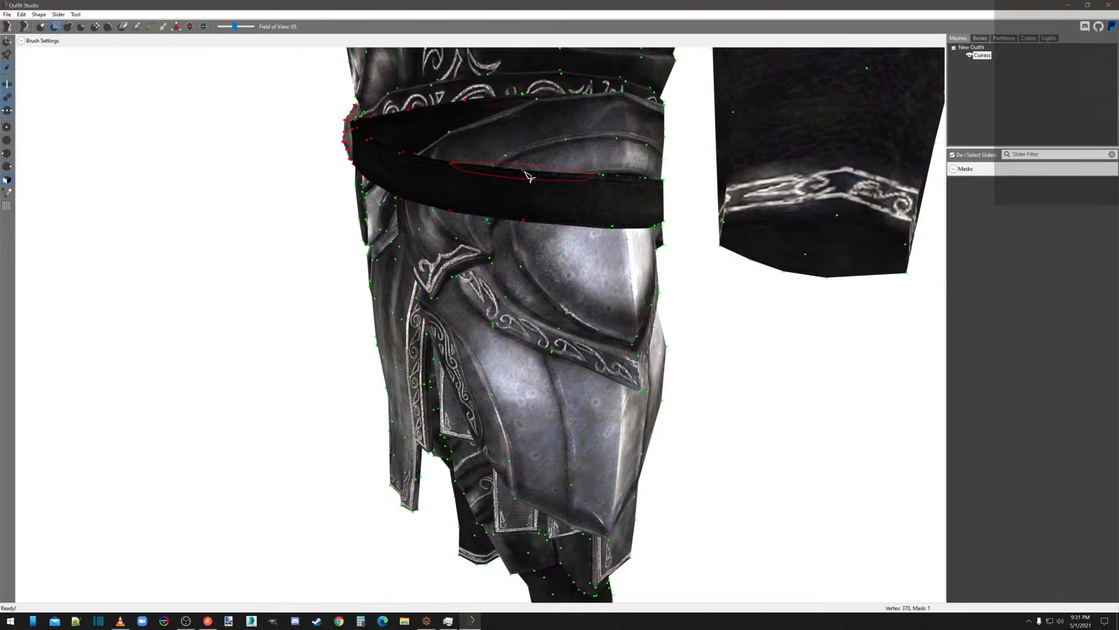
{"action": "scroll", "coordinate": [663, 242], "scroll_direction": "up", "scroll_amount": 5}
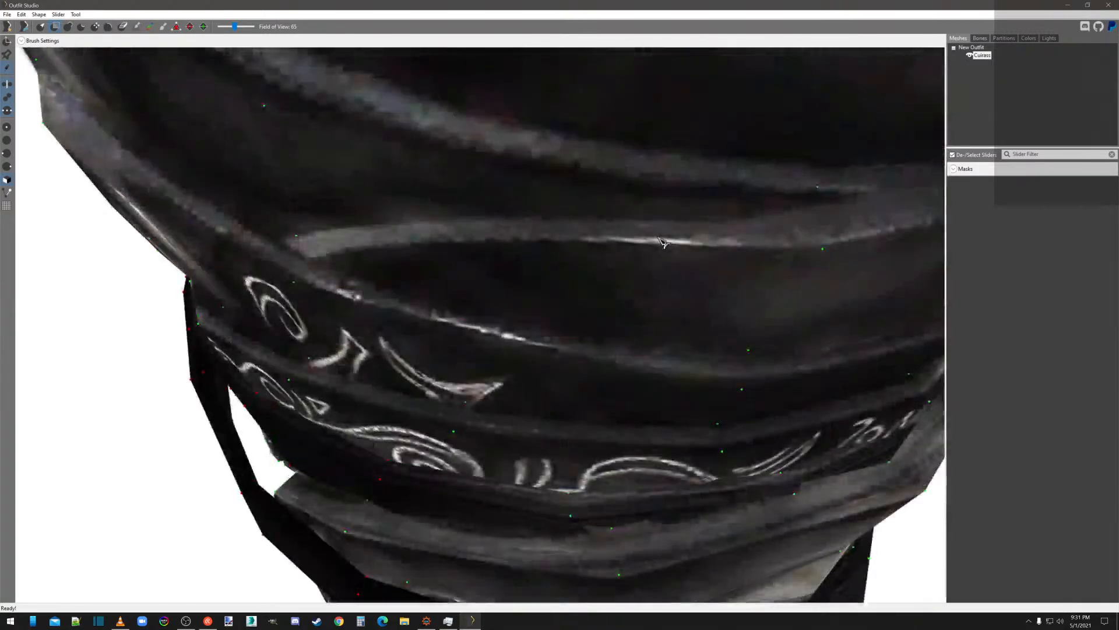
{"action": "scroll", "coordinate": [664, 242], "scroll_direction": "down", "scroll_amount": 5}
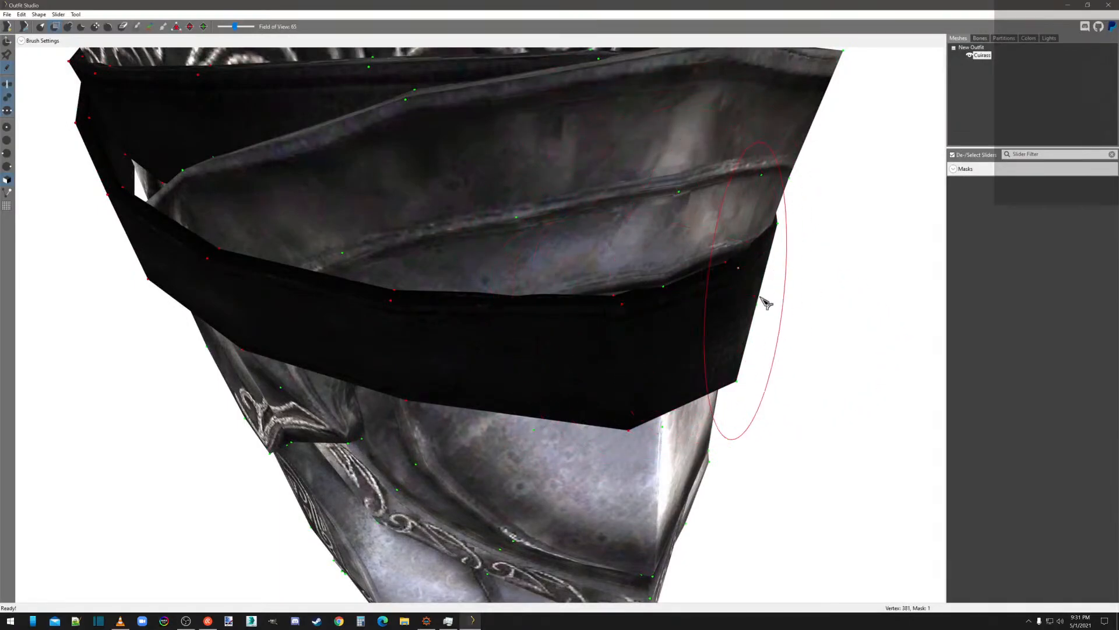
Mask the lower belt strap's remaining vertices from the side of the cuirass around to the back.
{"action": "right_click_drag", "start_coordinate": [800, 302], "coordinate": [720, 298]}
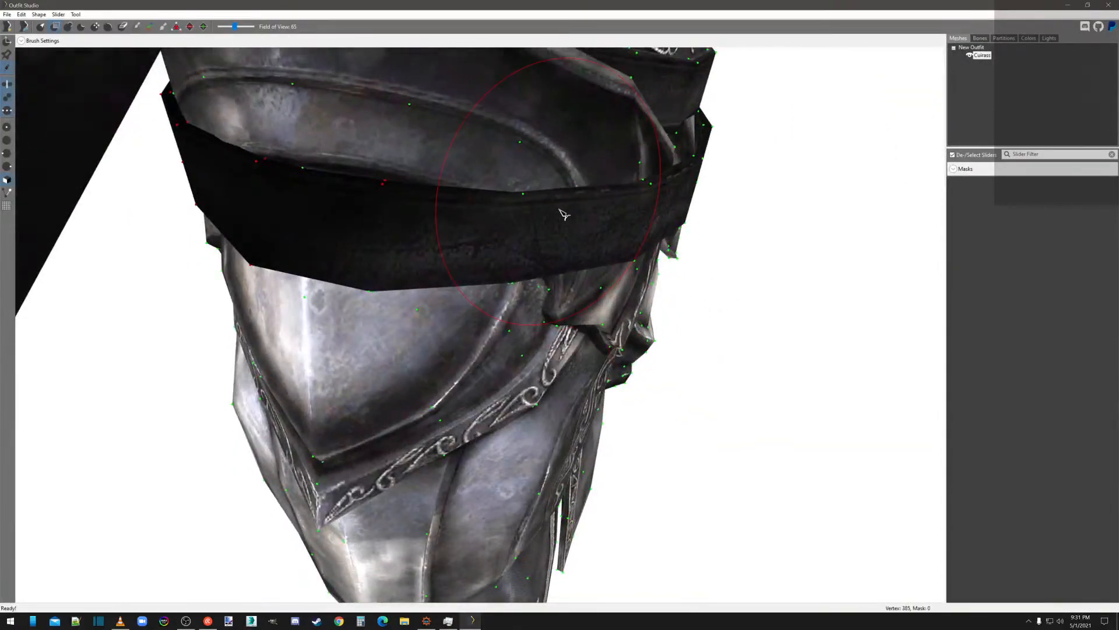
{"action": "left_click", "coordinate": [528, 196]}
{"action": "left_click", "coordinate": [653, 184]}
{"action": "right_click_drag", "start_coordinate": [746, 195], "coordinate": [632, 187]}
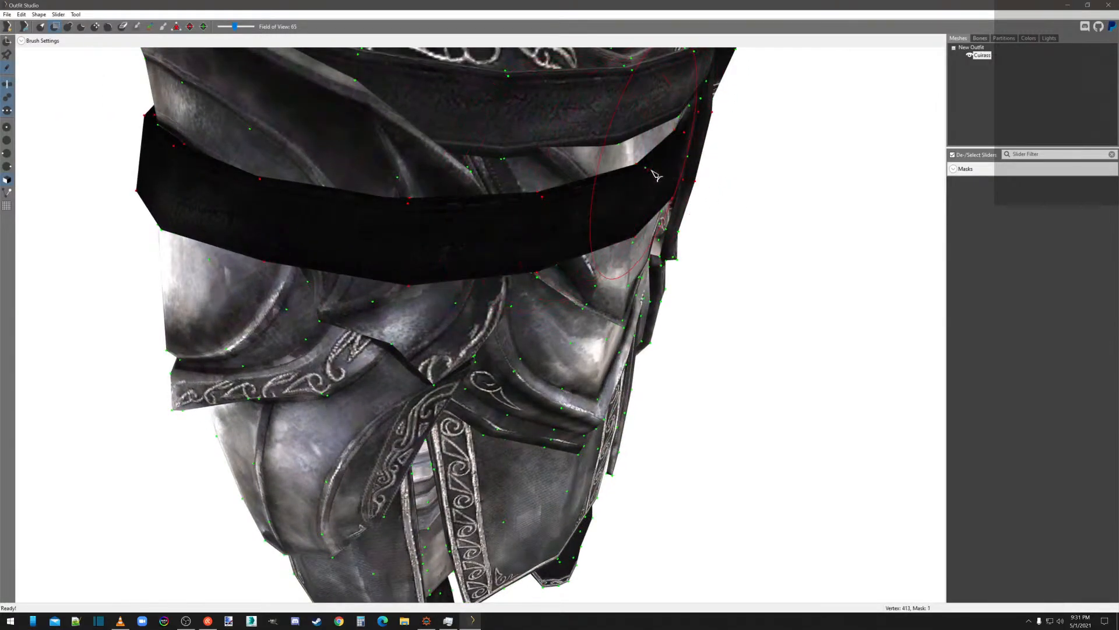
{"action": "right_click_drag", "start_coordinate": [764, 157], "coordinate": [551, 127]}
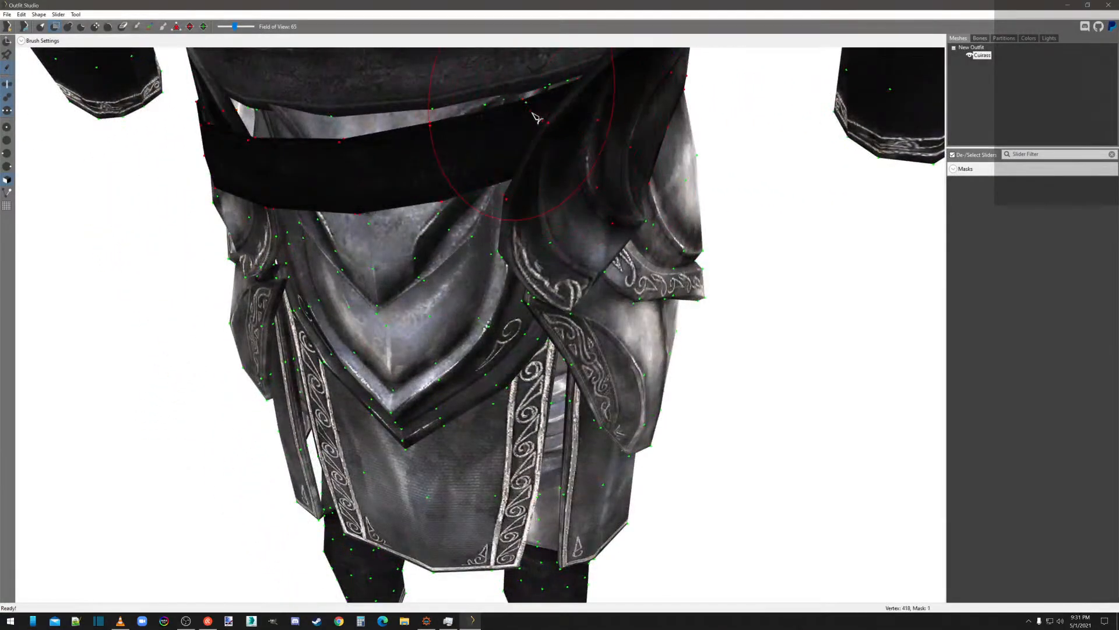
Undo the stray mask stroke and unmask the overlapping armor plate vertices beside the belt at the back.
{"action": "left_click", "coordinate": [566, 246]}
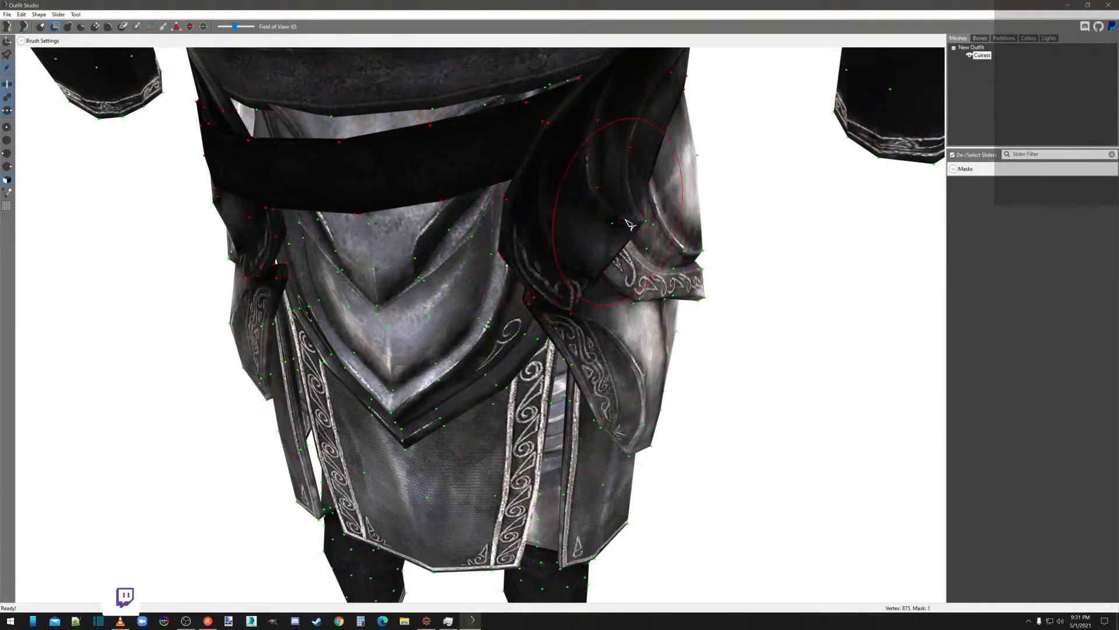
{"action": "key", "text": "ctrl+z"}
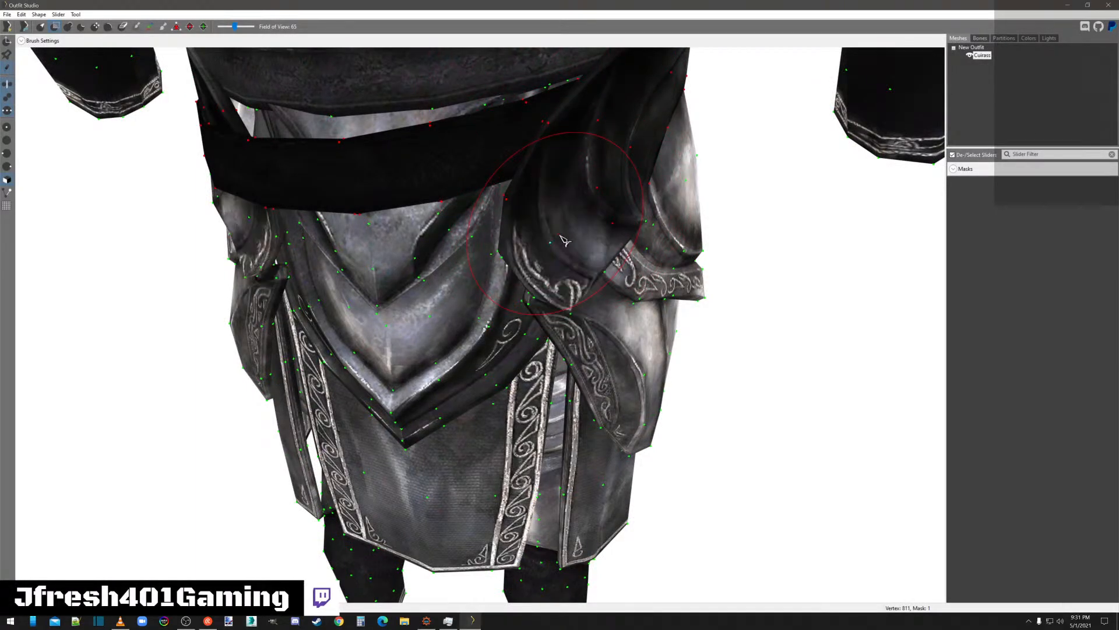
{"action": "left_click", "coordinate": [613, 224], "text": "alt"}
{"action": "left_click", "coordinate": [518, 205], "text": "alt"}
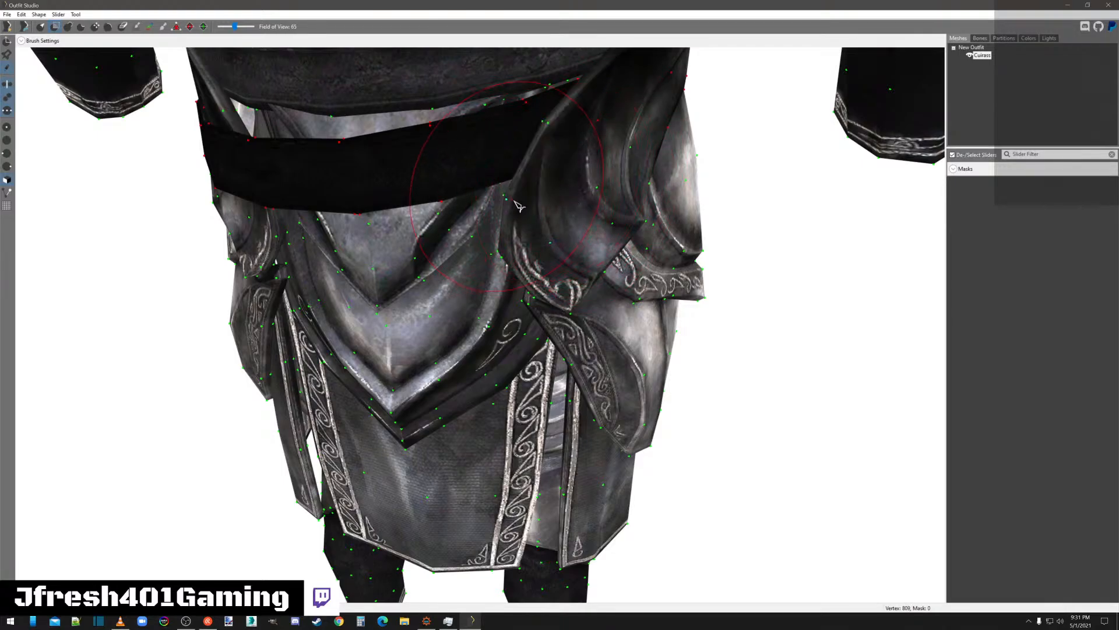
{"action": "left_click", "coordinate": [607, 129], "text": "alt"}
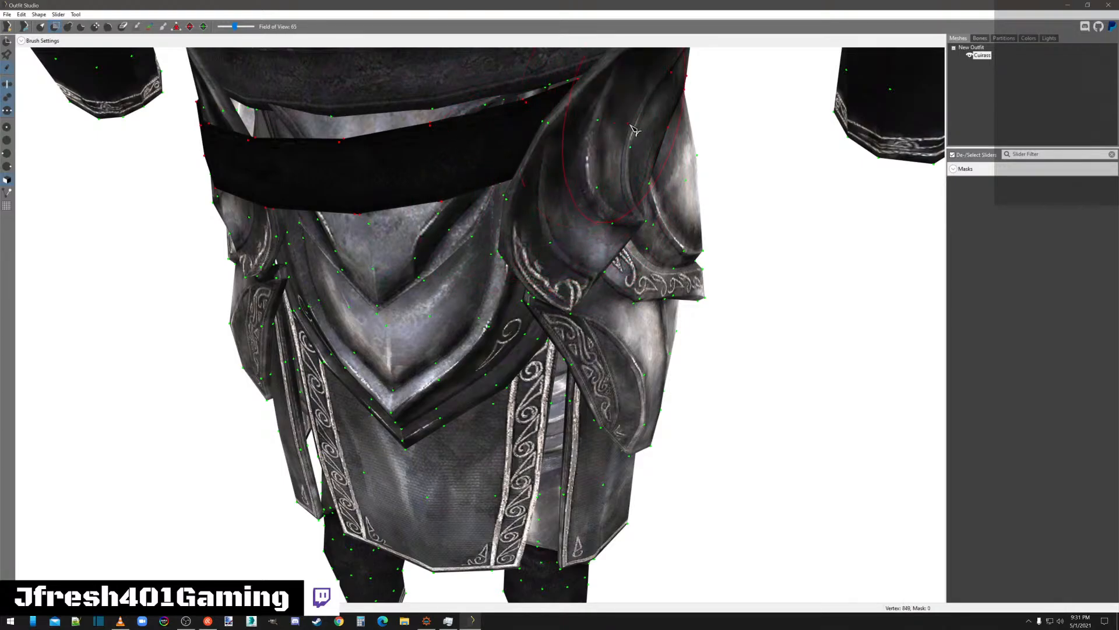
{"action": "left_click", "coordinate": [671, 133], "text": "alt"}
{"action": "scroll", "coordinate": [667, 125], "scroll_direction": "down", "scroll_amount": 2}
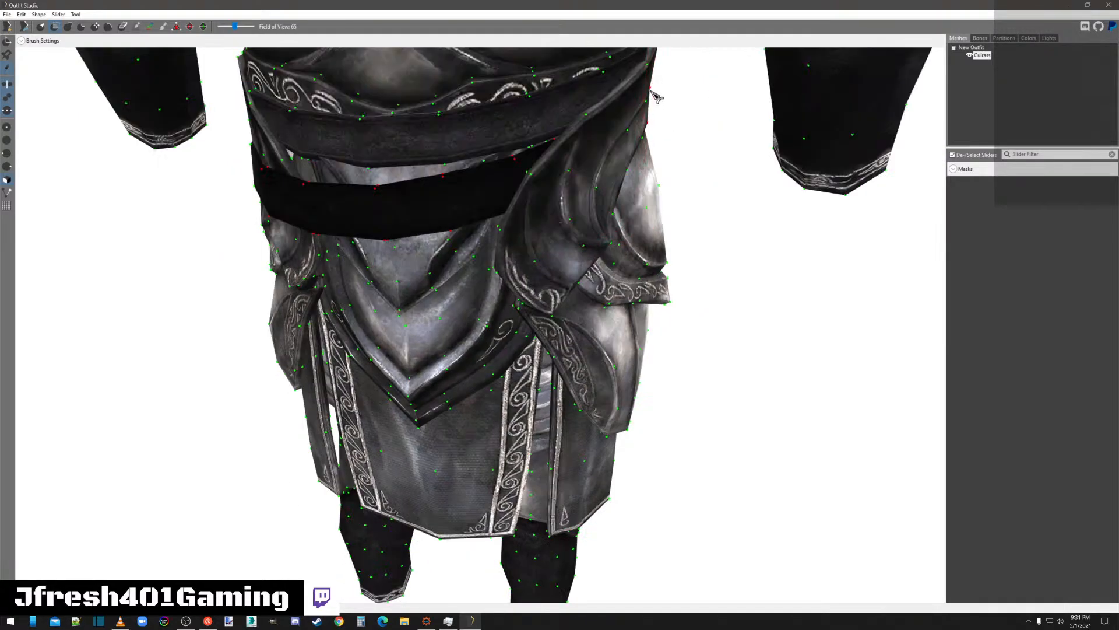
Restrict brush edits to connected vertices and unmask the stray vertices on the hip plate below the buckle.
{"action": "right_click_drag", "start_coordinate": [663, 143], "coordinate": [449, 156]}
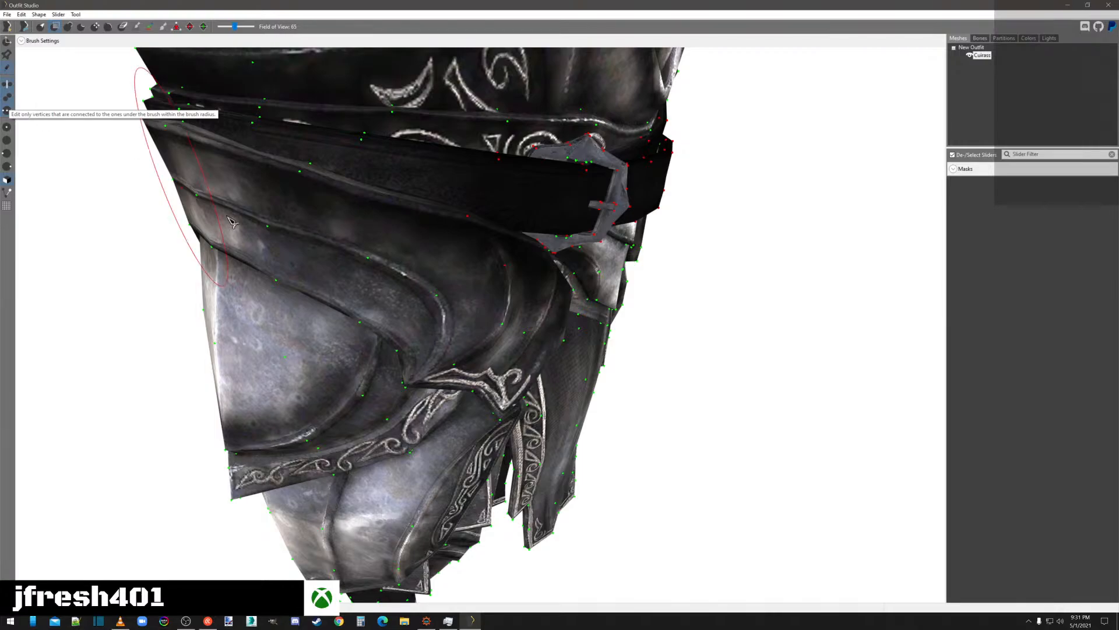
{"action": "left_click", "coordinate": [8, 98]}
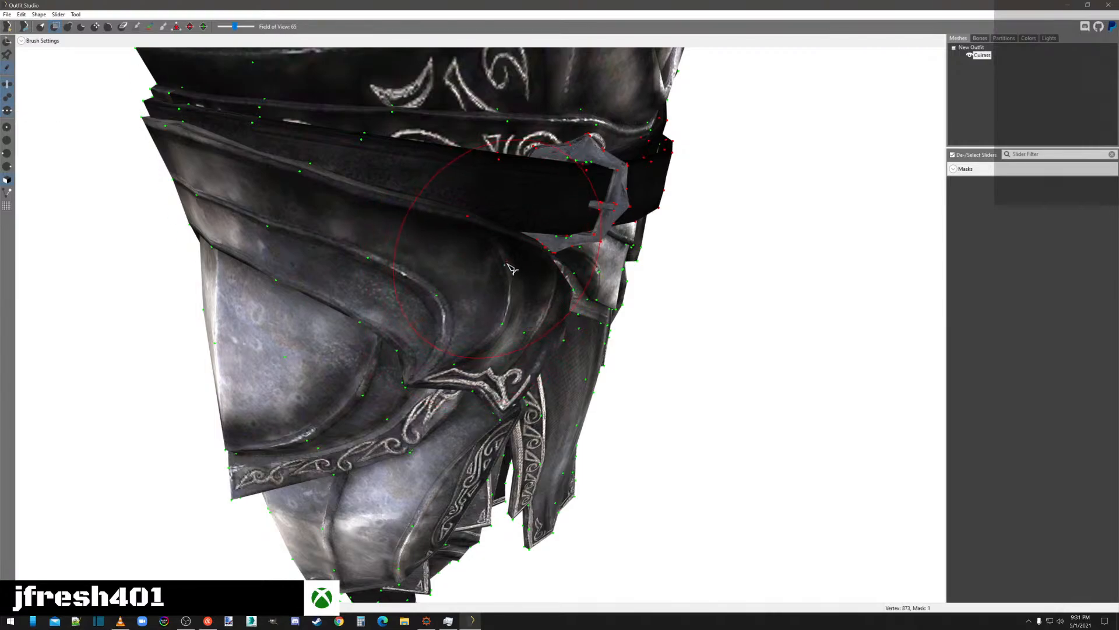
{"action": "left_click", "coordinate": [506, 265], "text": "alt"}
{"action": "mouse_move", "coordinate": [590, 384]}
{"action": "right_mouse_down"}
{"action": "mouse_move", "coordinate": [588, 363]}
{"action": "mouse_move", "coordinate": [541, 368]}
{"action": "mouse_move", "coordinate": [606, 369]}
{"action": "right_mouse_up"}
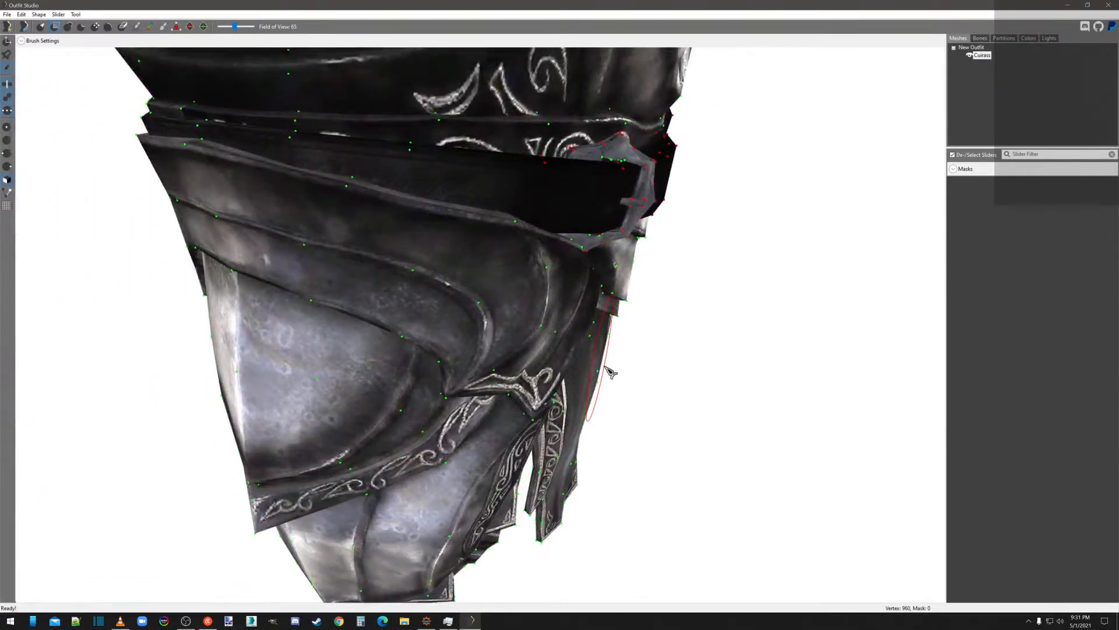
Mask the upper belt strap's vertices from beside the buckle around the side of the cuirass.
{"action": "left_click", "coordinate": [412, 151]}
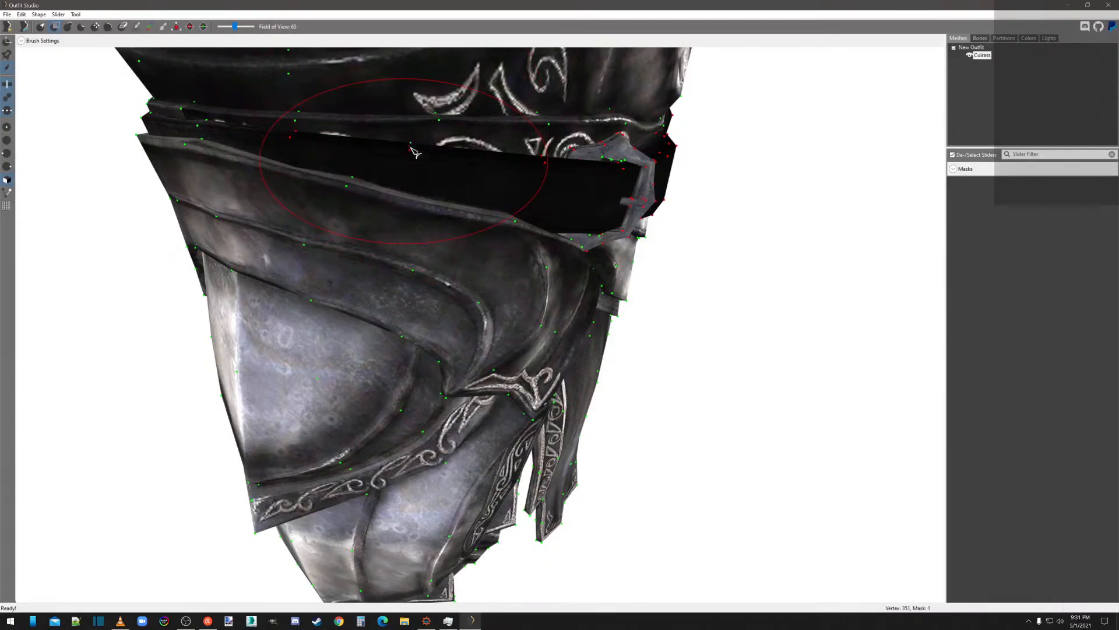
{"action": "left_click", "coordinate": [202, 127]}
{"action": "right_click_drag", "start_coordinate": [250, 142], "coordinate": [377, 152]}
{"action": "left_click", "coordinate": [427, 247]}
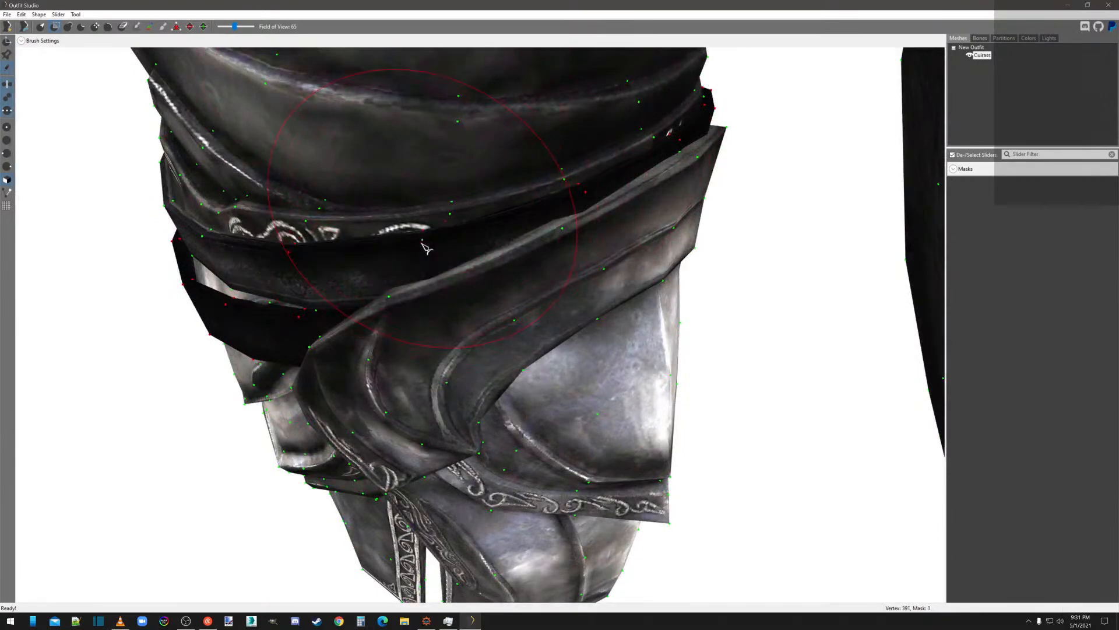
{"action": "right_click_drag", "start_coordinate": [262, 259], "coordinate": [336, 253]}
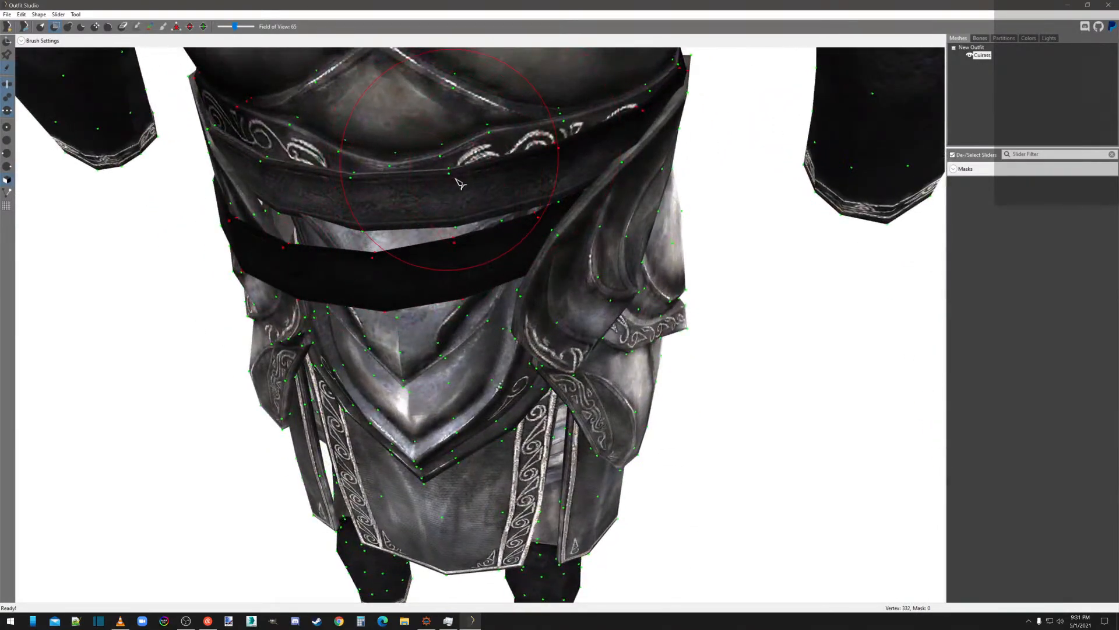
Mask the upper belt strap's vertices across the back, correcting the stroke at the middle.
{"action": "left_click", "coordinate": [455, 179]}
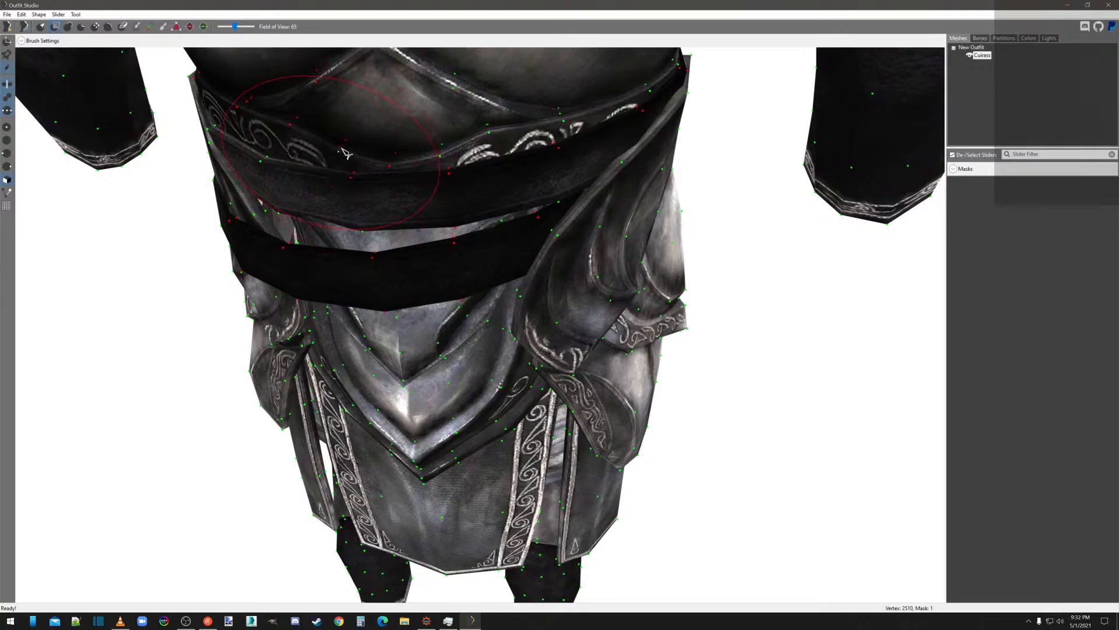
{"action": "left_click", "coordinate": [453, 174], "text": "alt"}
{"action": "mouse_move", "coordinate": [453, 175]}
{"action": "right_mouse_down"}
{"action": "mouse_move", "coordinate": [458, 187]}
{"action": "mouse_move", "coordinate": [484, 179]}
{"action": "right_mouse_up"}
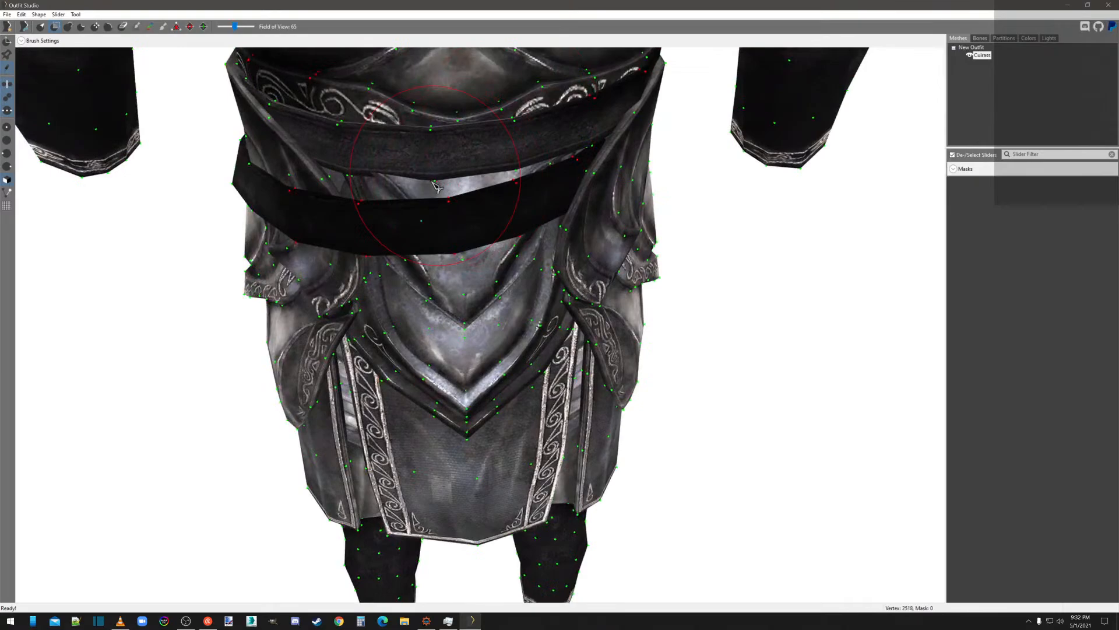
{"action": "left_click", "coordinate": [344, 123]}
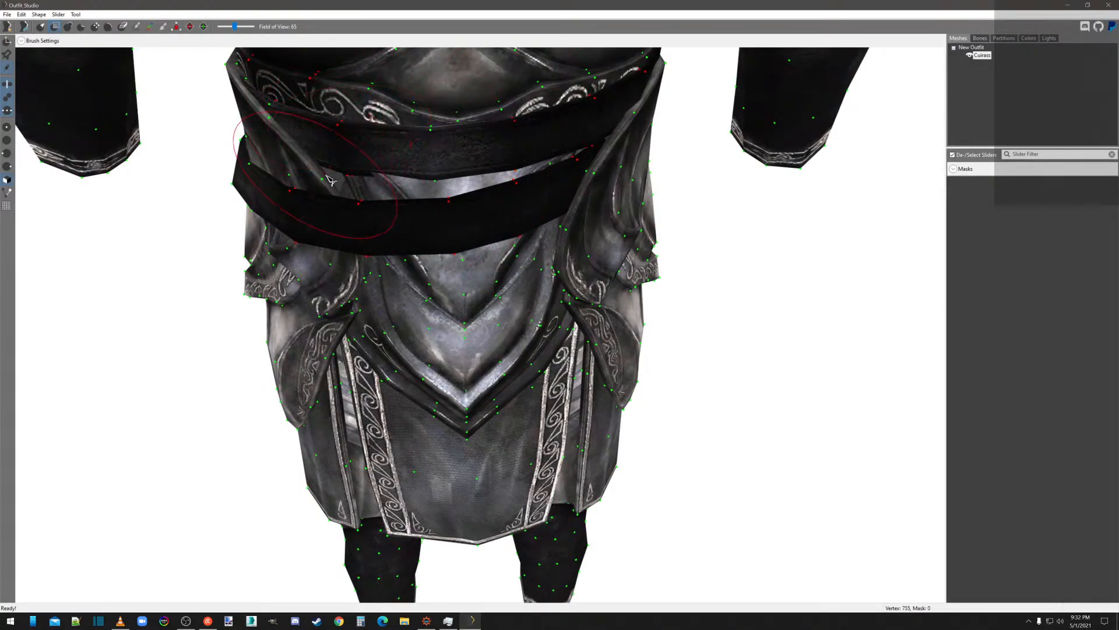
{"action": "left_click", "coordinate": [274, 109]}
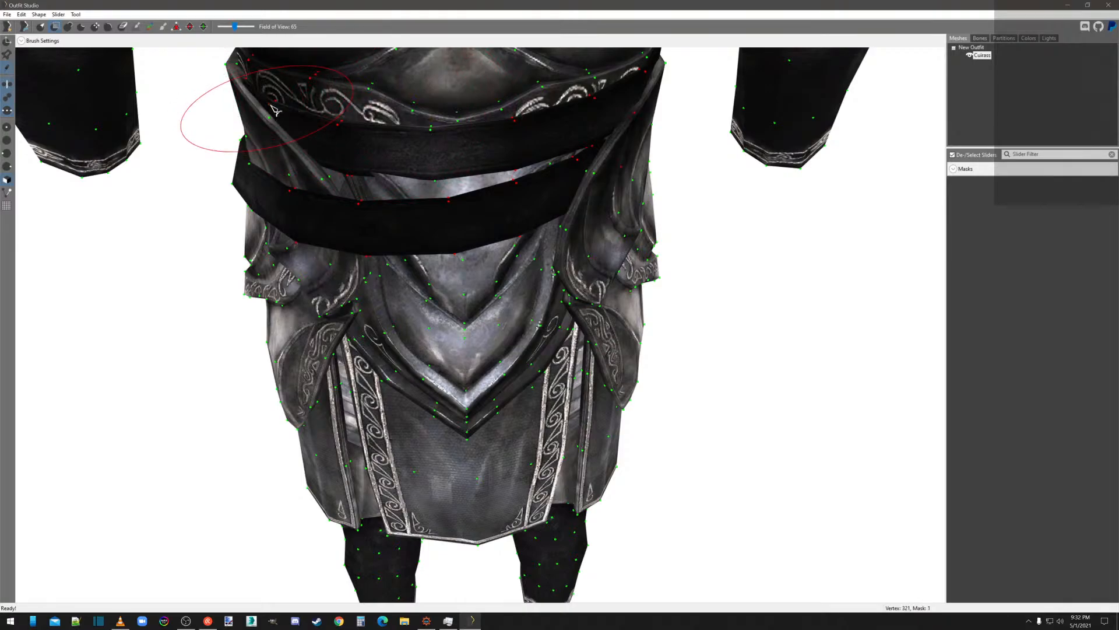
{"action": "left_click", "coordinate": [434, 134]}
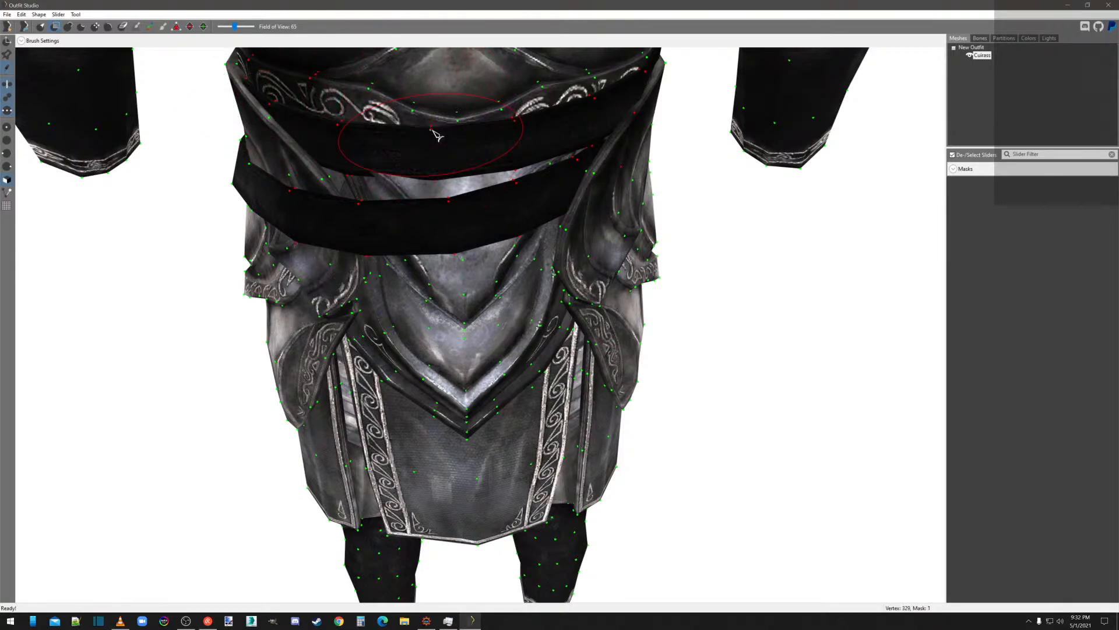
Mask the remaining unmasked vertices of the lower belt strap at the side and check the buckle area.
{"action": "right_click_drag", "start_coordinate": [436, 135], "coordinate": [459, 132]}
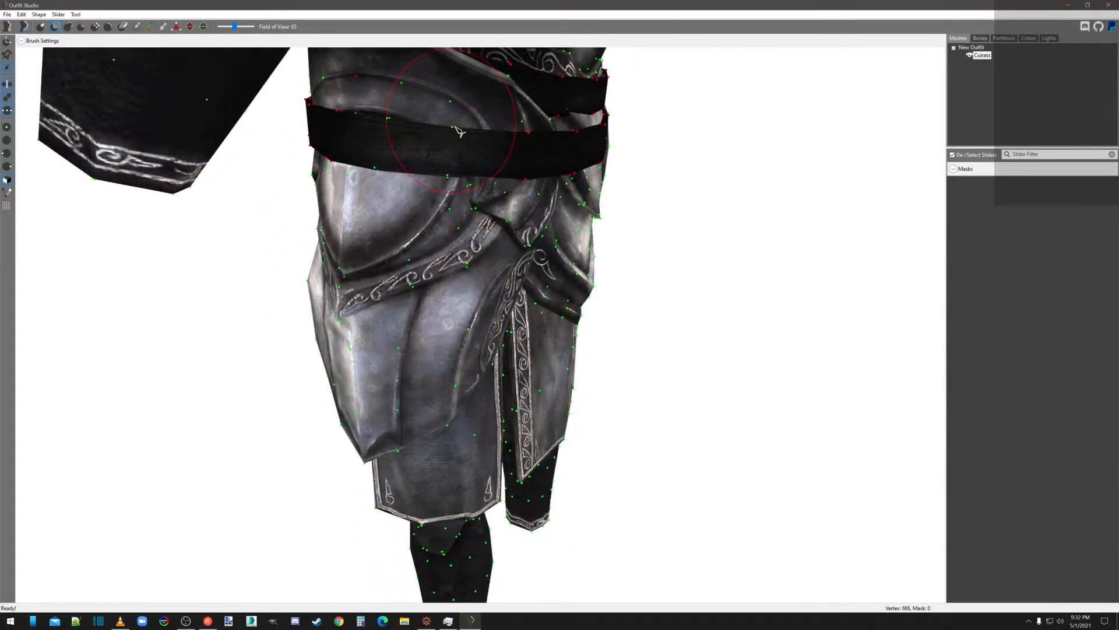
{"action": "scroll", "coordinate": [460, 131], "scroll_direction": "up", "scroll_amount": 4}
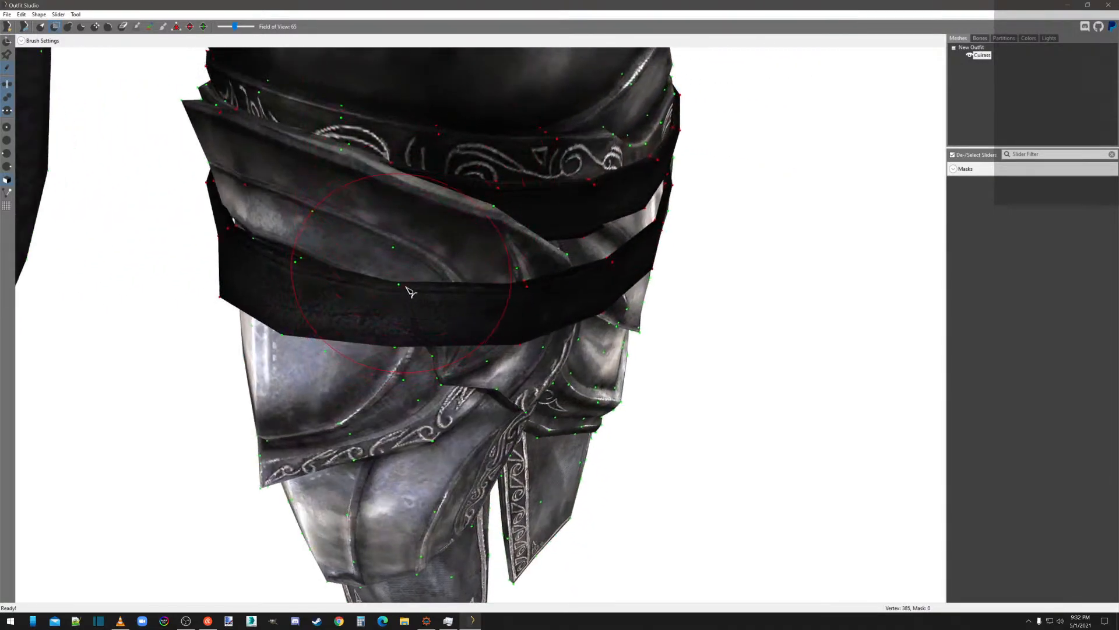
{"action": "left_click", "coordinate": [300, 267]}
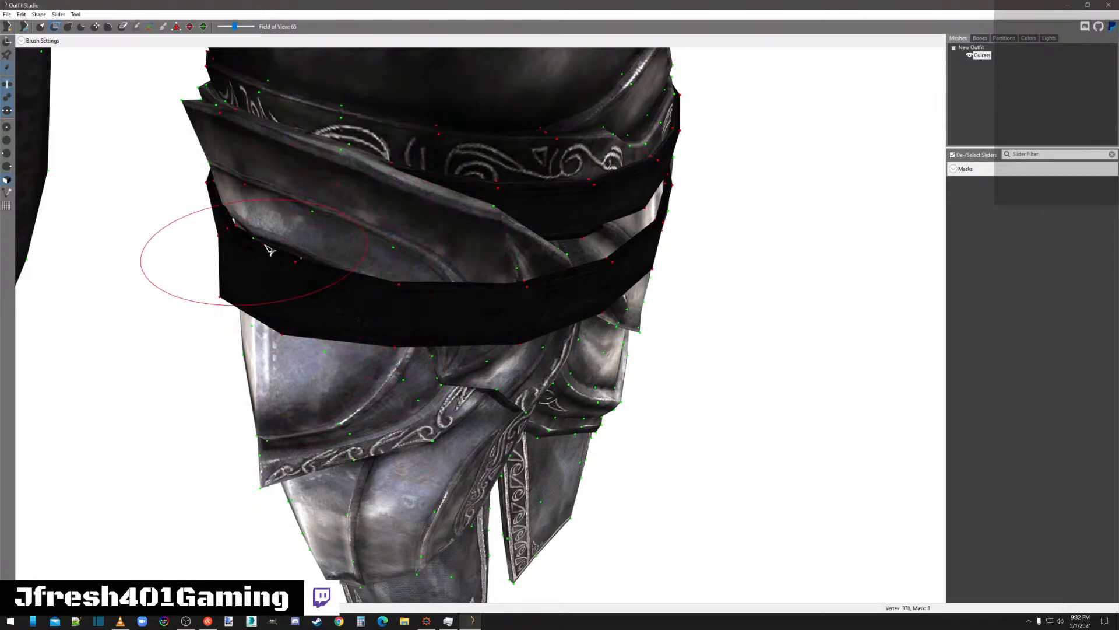
{"action": "scroll", "coordinate": [356, 239], "scroll_direction": "down", "scroll_amount": 4}
{"action": "right_click_drag", "start_coordinate": [270, 251], "coordinate": [525, 251]}
{"action": "scroll", "coordinate": [513, 263], "scroll_direction": "up", "scroll_amount": 8}
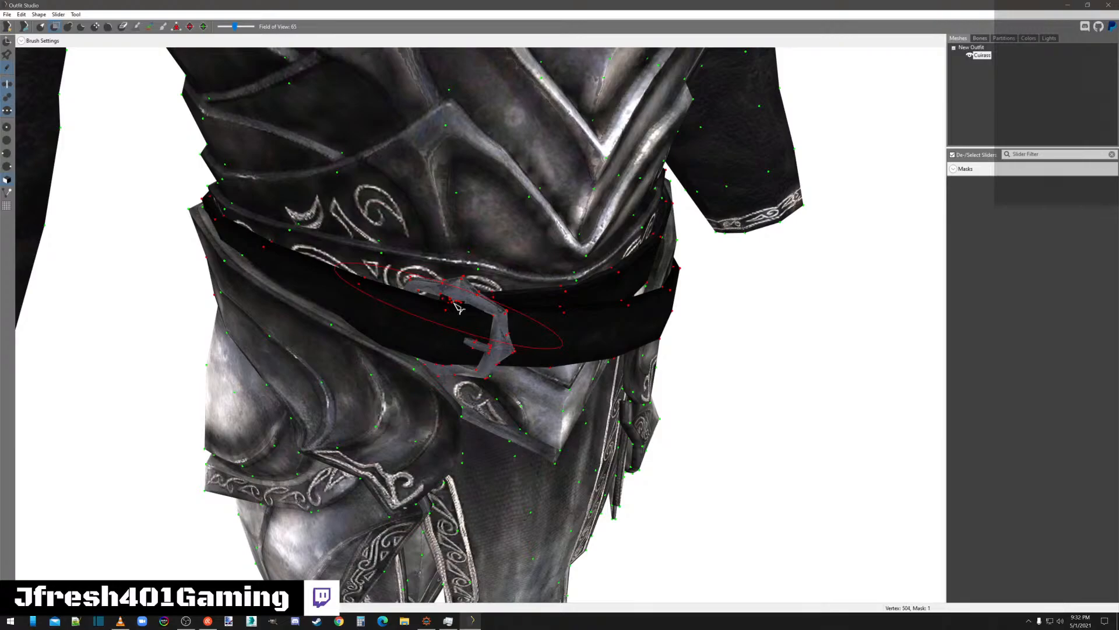
{"action": "scroll", "coordinate": [457, 308], "scroll_direction": "down", "scroll_amount": 8}
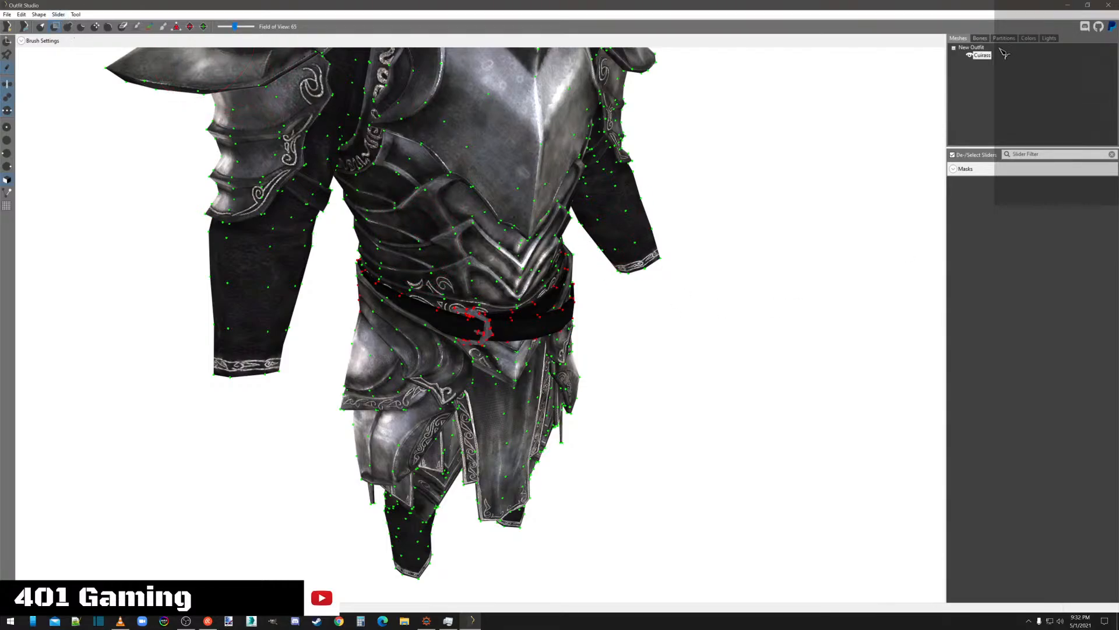
Invert the mask so only the belt is unmasked, and check it from all sides of the cuirass.
{"action": "left_click", "coordinate": [76, 14]}
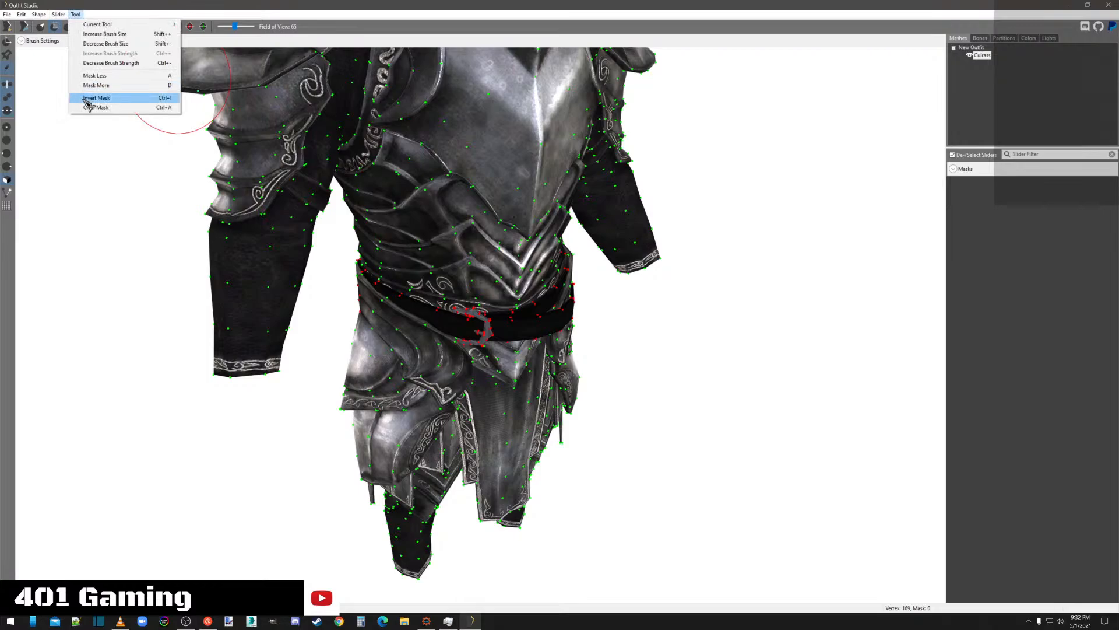
{"action": "left_click", "coordinate": [88, 92]}
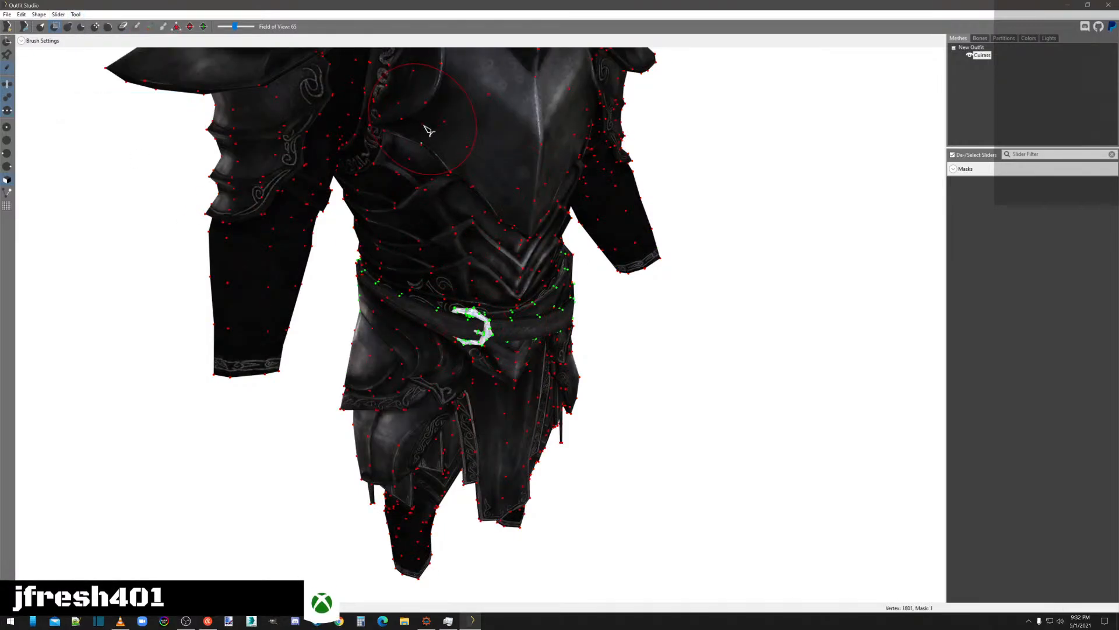
{"action": "scroll", "coordinate": [687, 258], "scroll_direction": "down", "scroll_amount": 4}
{"action": "right_click_drag", "start_coordinate": [686, 257], "coordinate": [884, 228]}
{"action": "scroll", "coordinate": [874, 236], "scroll_direction": "up", "scroll_amount": 2}
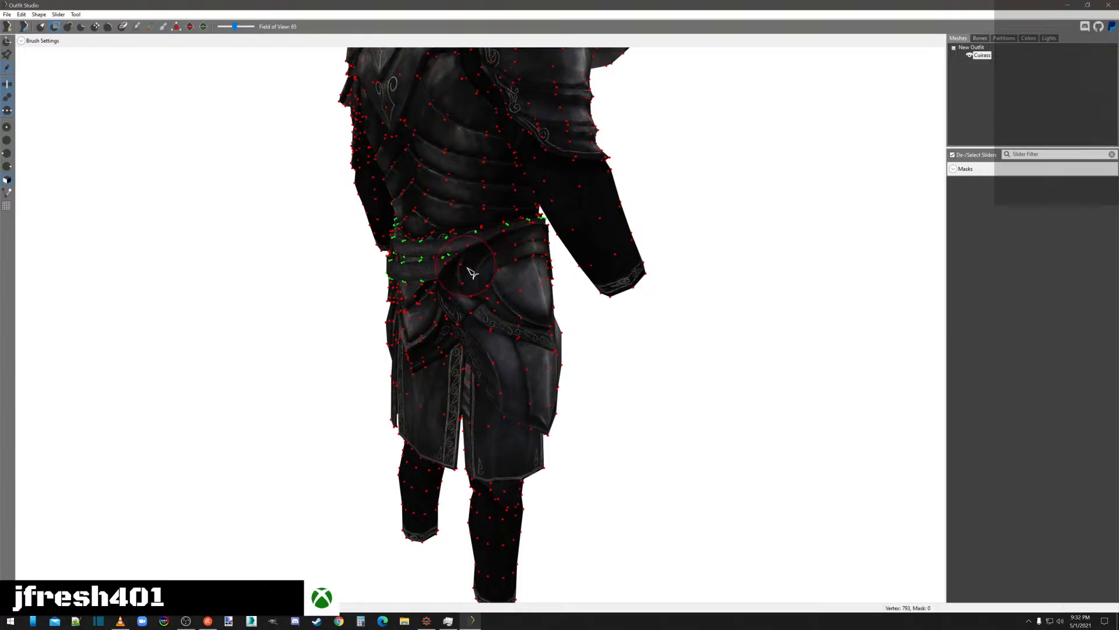
{"action": "right_click_drag", "start_coordinate": [468, 269], "coordinate": [782, 236]}
{"action": "scroll", "coordinate": [777, 263], "scroll_direction": "up", "scroll_amount": 10}
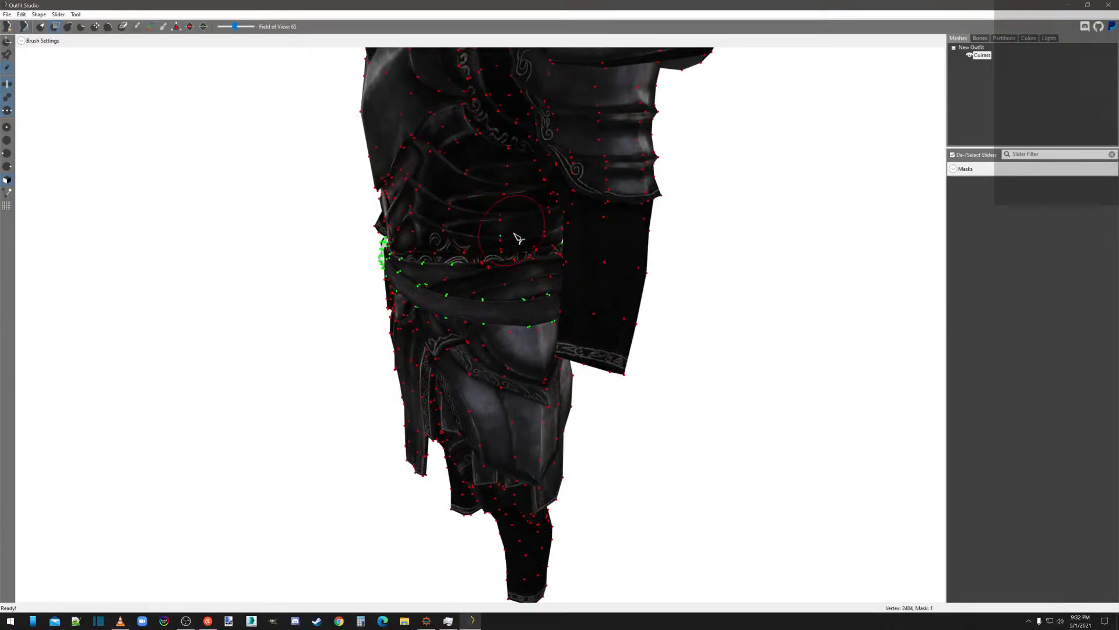
{"action": "right_click_drag", "start_coordinate": [514, 230], "coordinate": [471, 222]}
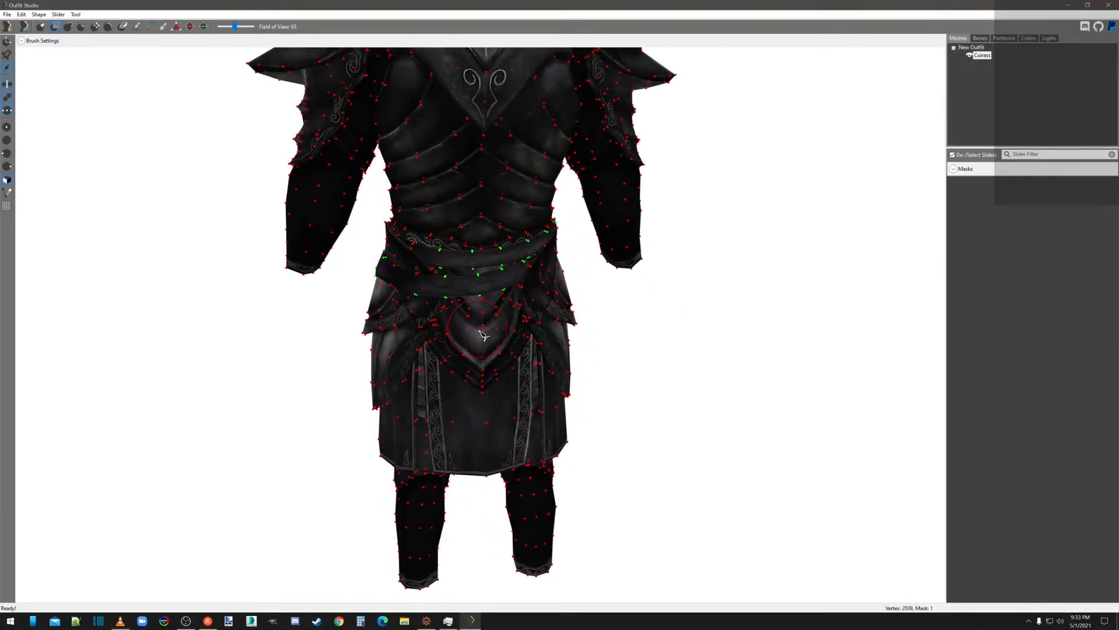
{"action": "right_click_drag", "start_coordinate": [482, 334], "coordinate": [602, 295]}
Separate the unmasked vertices of the Cuirass mesh into a new shape named belt.
{"action": "left_click", "coordinate": [984, 56]}
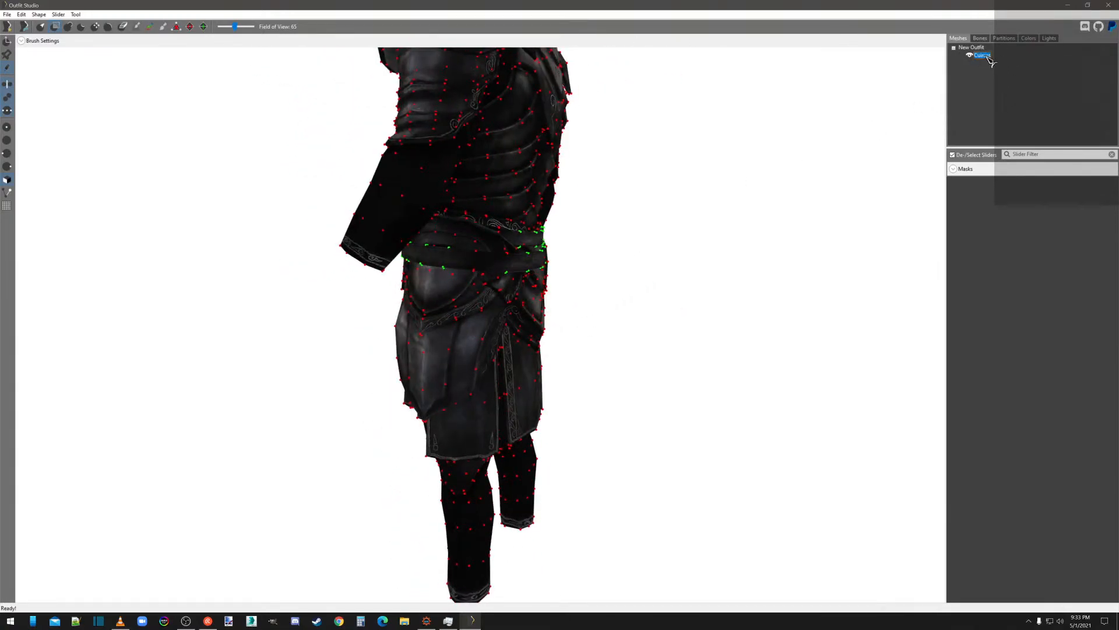
{"action": "right_click", "coordinate": [991, 61]}
{"action": "left_click", "coordinate": [1016, 99]}
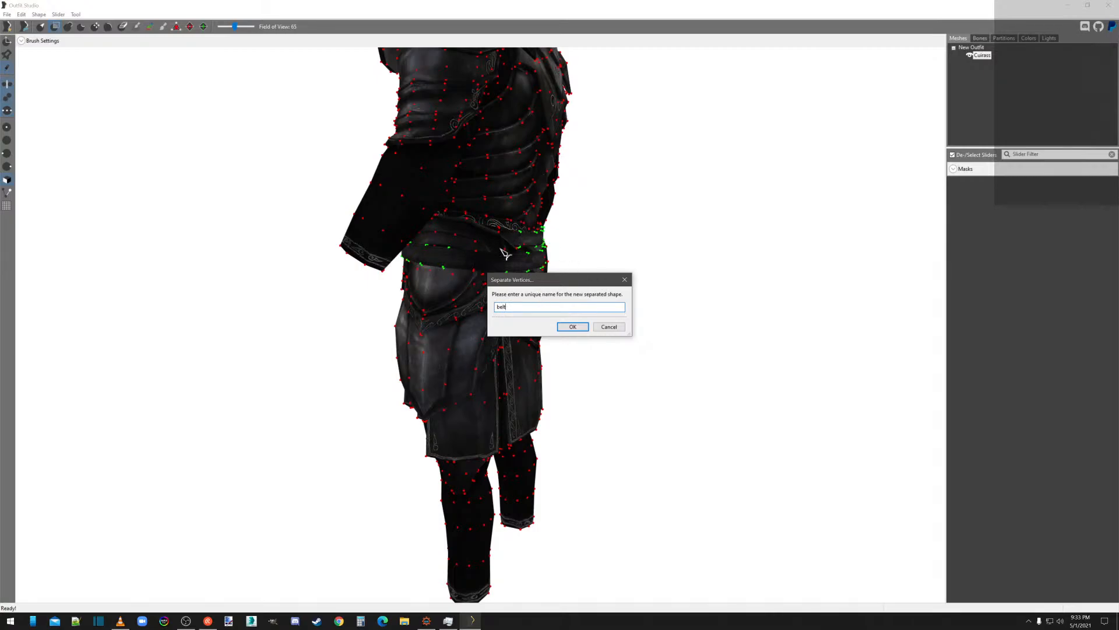
{"action": "left_click", "coordinate": [586, 327]}
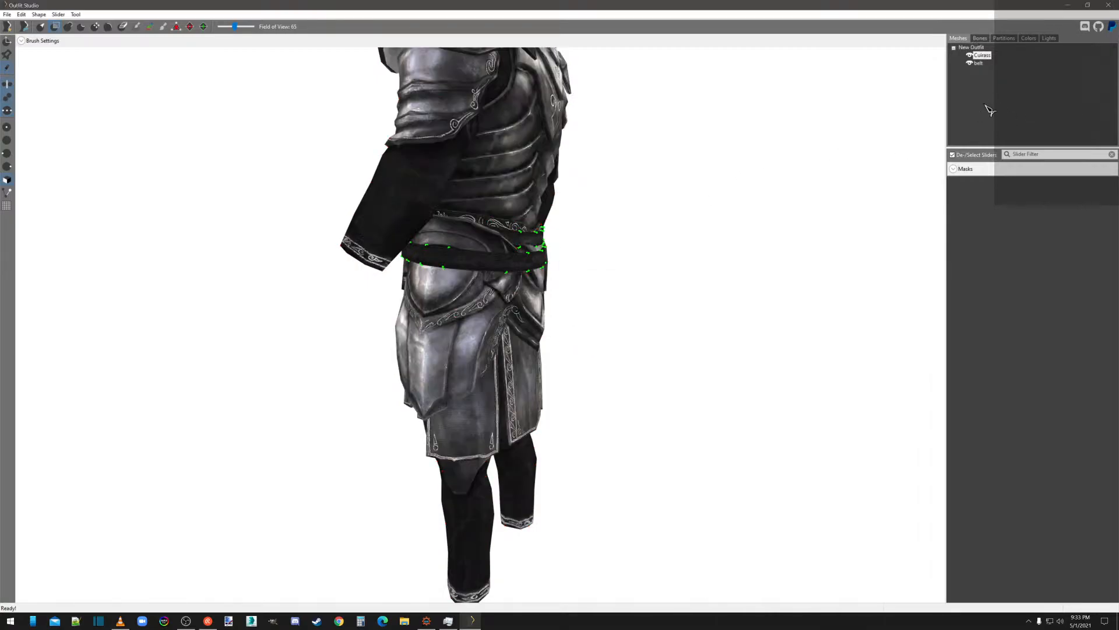
Toggle the visibility of the Cuirass and belt meshes to check that the whole belt was separated.
{"action": "left_click", "coordinate": [970, 63]}
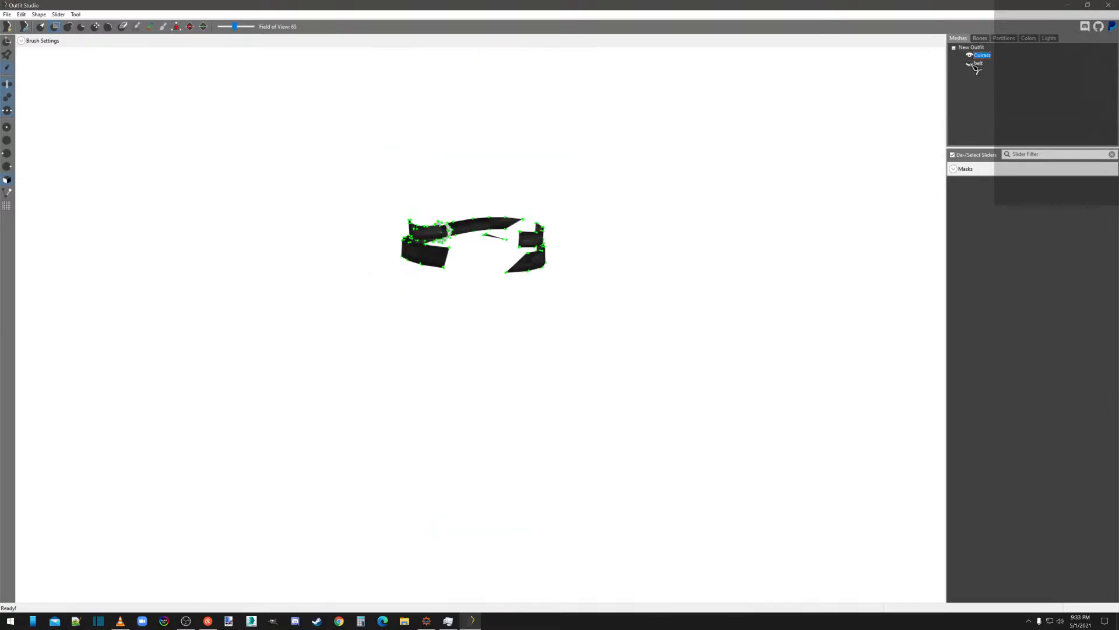
{"action": "left_click", "coordinate": [971, 63]}
{"action": "left_click", "coordinate": [971, 63]}
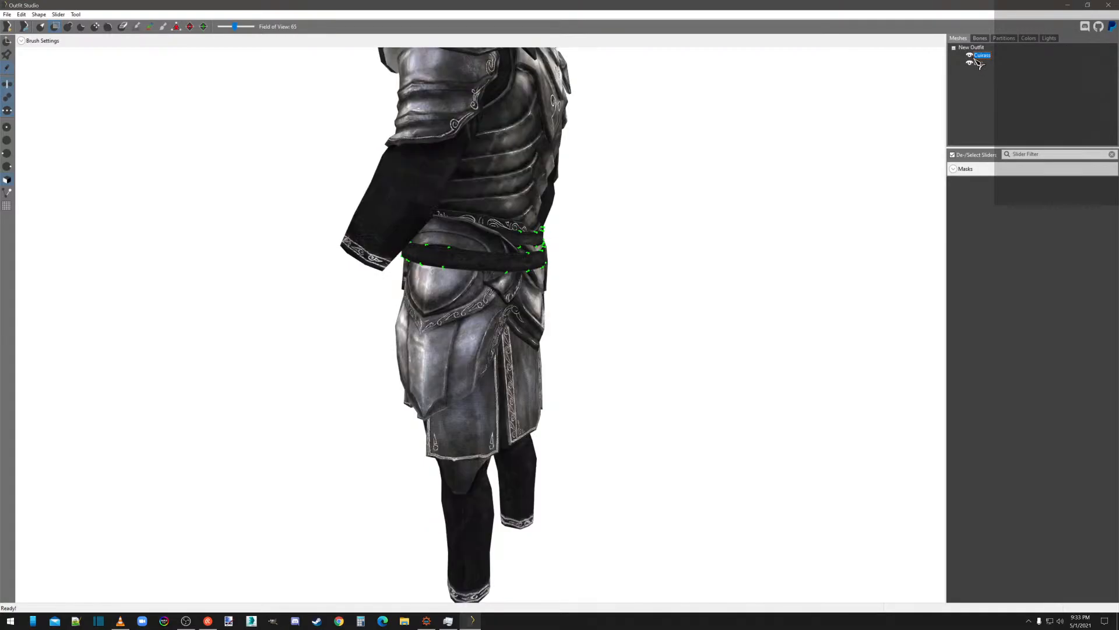
{"action": "left_click", "coordinate": [972, 62]}
{"action": "left_click", "coordinate": [970, 63]}
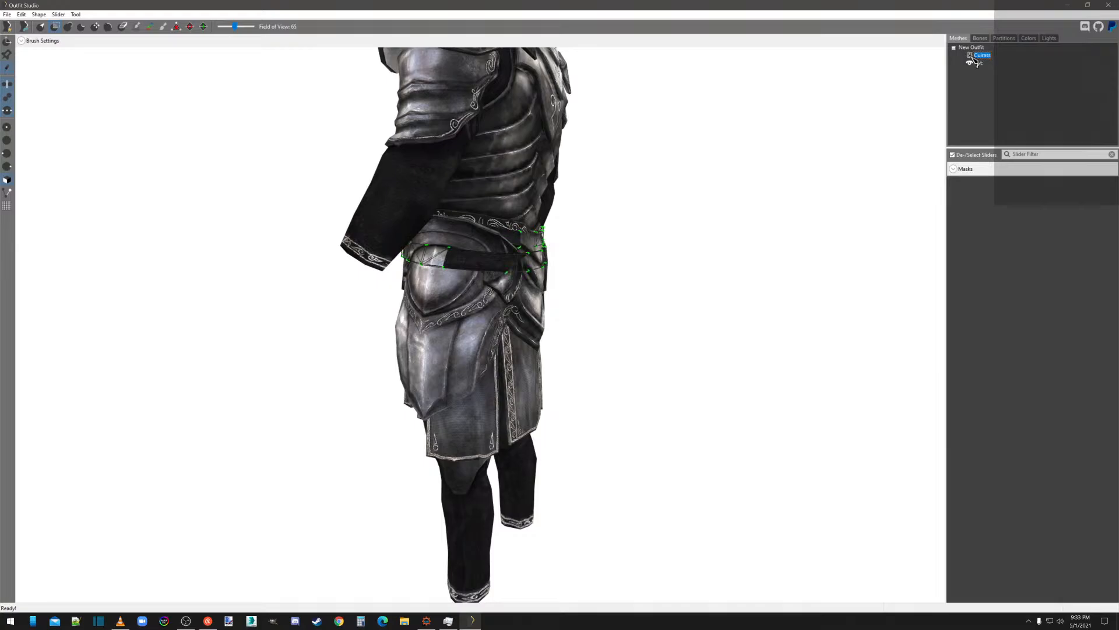
Show the hidden Cuirass mesh again and select each mesh to check from the front which part it holds.
{"action": "left_click", "coordinate": [971, 57]}
{"action": "right_click_drag", "start_coordinate": [611, 306], "coordinate": [833, 326]}
{"action": "right_click", "coordinate": [991, 63]}
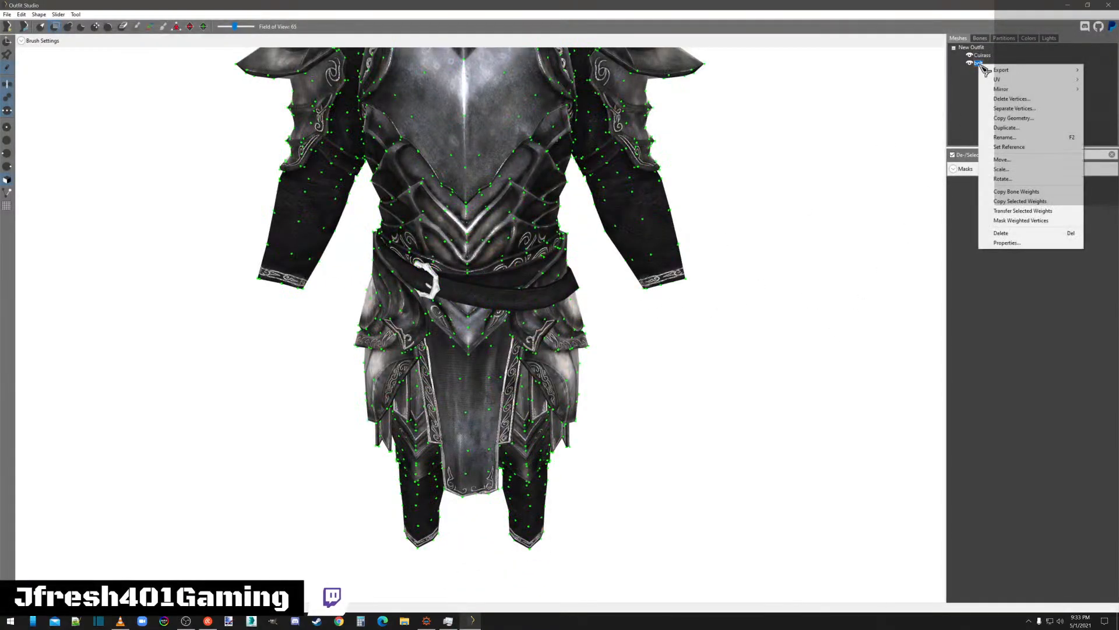
{"action": "left_click", "coordinate": [992, 61]}
{"action": "left_click", "coordinate": [993, 56]}
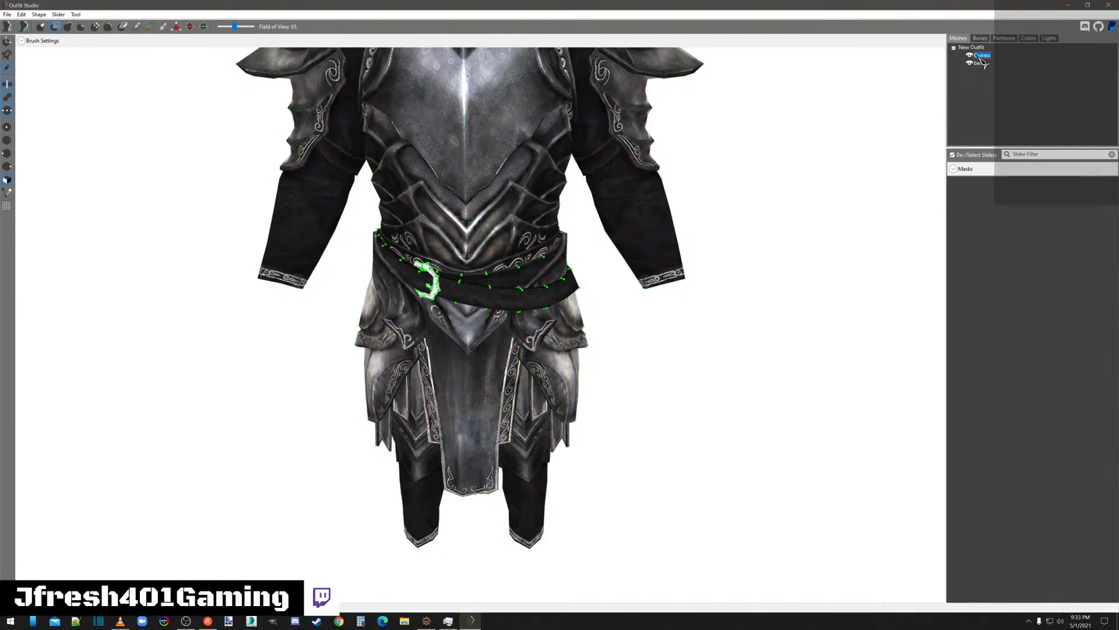
Look at the export format options for the Cuirass mesh without exporting it.
{"action": "right_click", "coordinate": [982, 57]}
{"action": "mouse_move", "coordinate": [998, 62]}
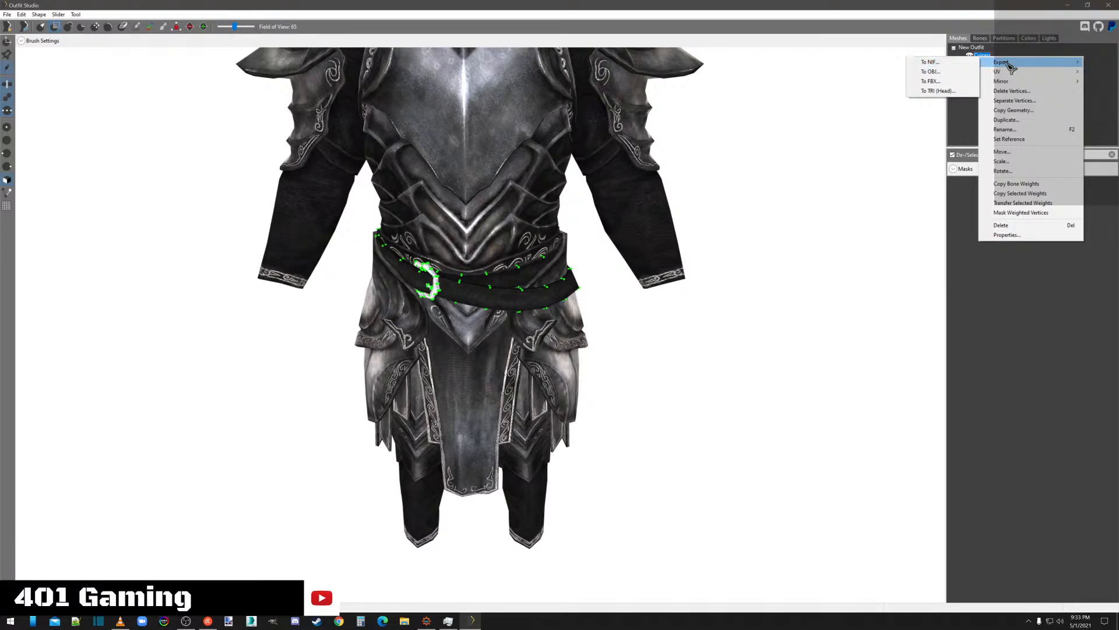
{"action": "left_click", "coordinate": [964, 116]}
{"action": "left_click", "coordinate": [980, 63]}
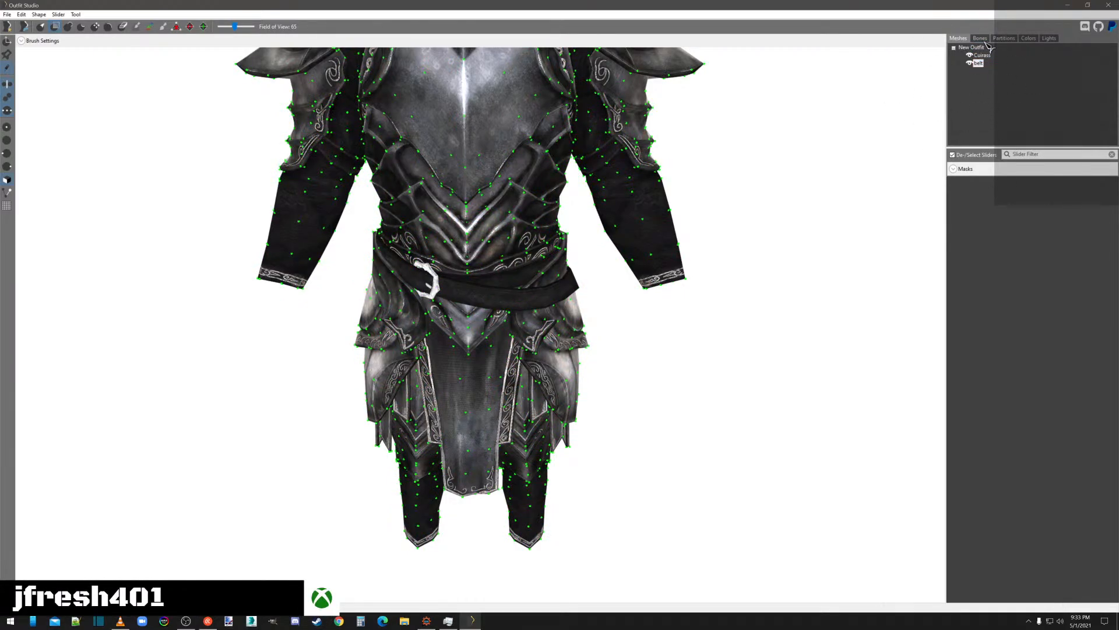
Select the Cuirass and belt meshes alternately to compare which vertices each one contains.
{"action": "left_click", "coordinate": [982, 57]}
{"action": "left_click", "coordinate": [980, 62]}
{"action": "left_click", "coordinate": [981, 57]}
{"action": "left_click", "coordinate": [980, 62]}
{"action": "left_click", "coordinate": [979, 57]}
{"action": "left_click", "coordinate": [980, 63]}
{"action": "left_click", "coordinate": [981, 57]}
{"action": "left_click", "coordinate": [980, 63]}
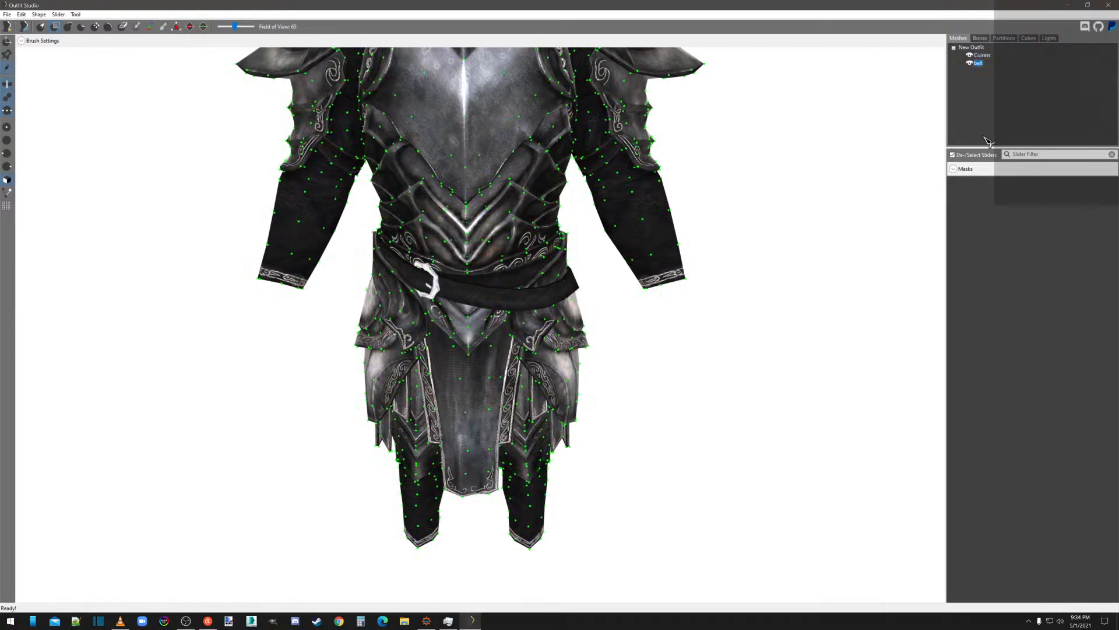
{"action": "left_click", "coordinate": [981, 56]}
{"action": "left_click", "coordinate": [983, 63]}
Examine the export formats offered for the belt mesh, including NIF, without exporting it.
{"action": "right_click", "coordinate": [983, 68]}
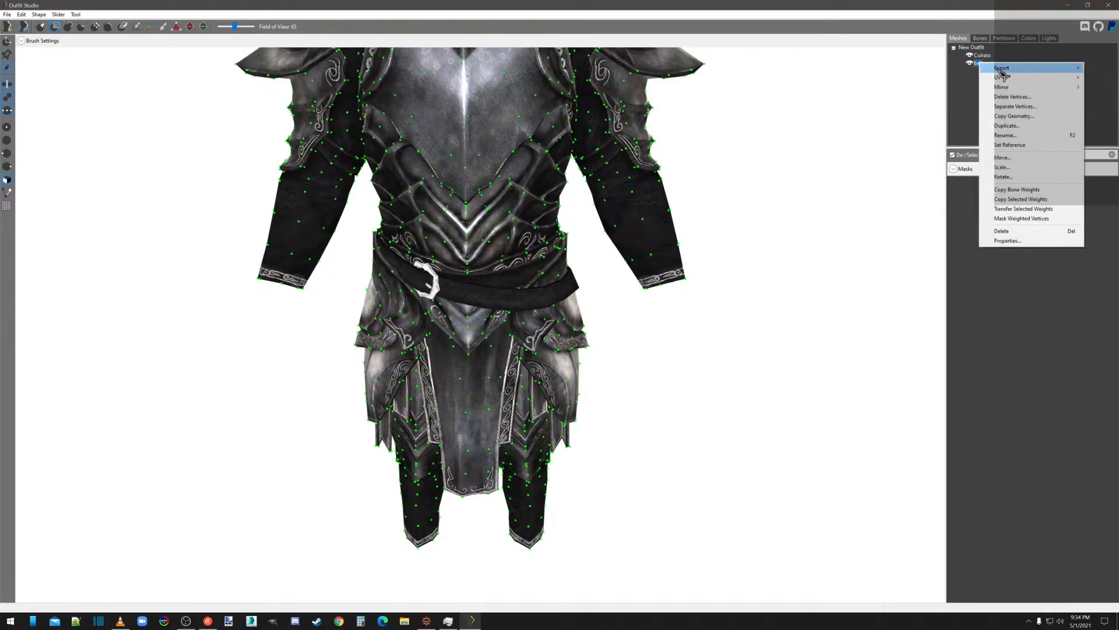
{"action": "mouse_move", "coordinate": [1024, 70]}
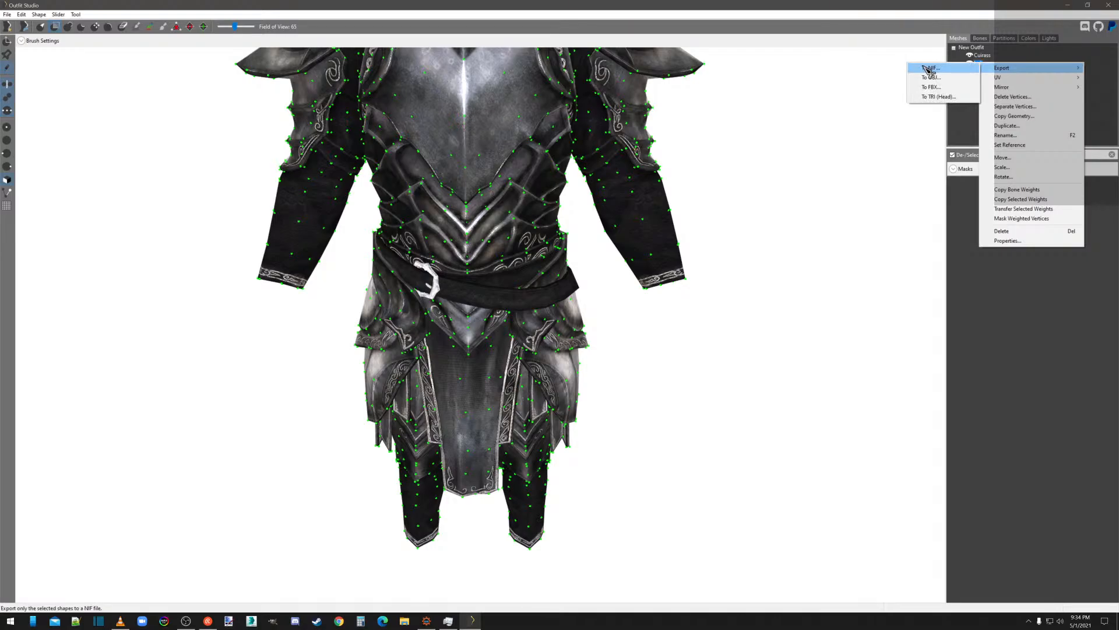
{"action": "left_click", "coordinate": [979, 63]}
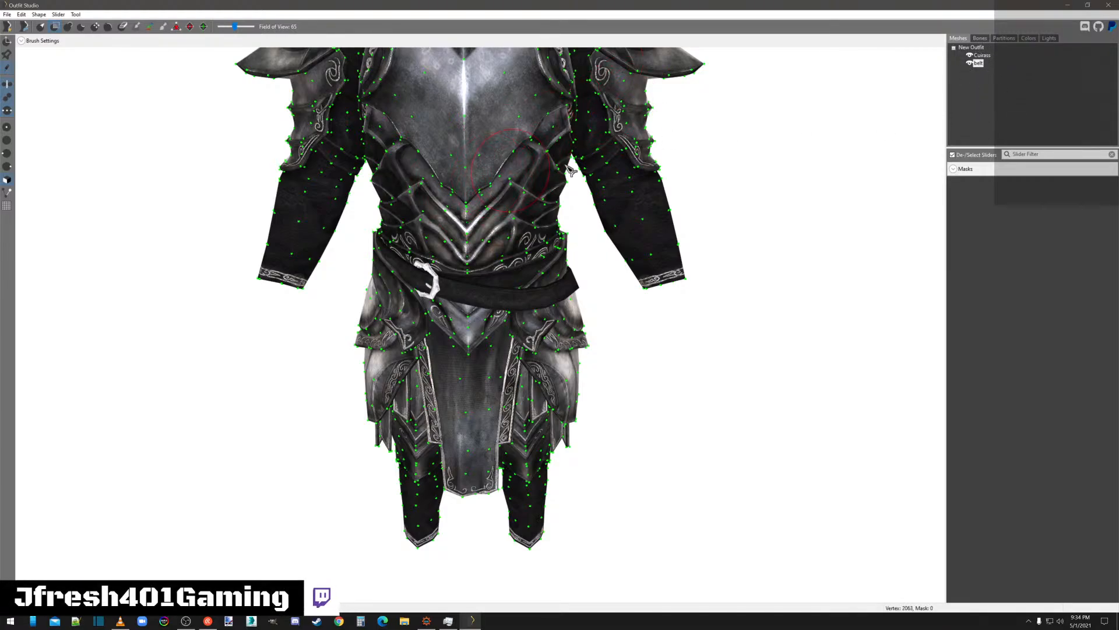
Inspect the partition assigned to the Cuirass mesh and return to the mesh list.
{"action": "left_click", "coordinate": [984, 57]}
{"action": "right_click", "coordinate": [981, 55]}
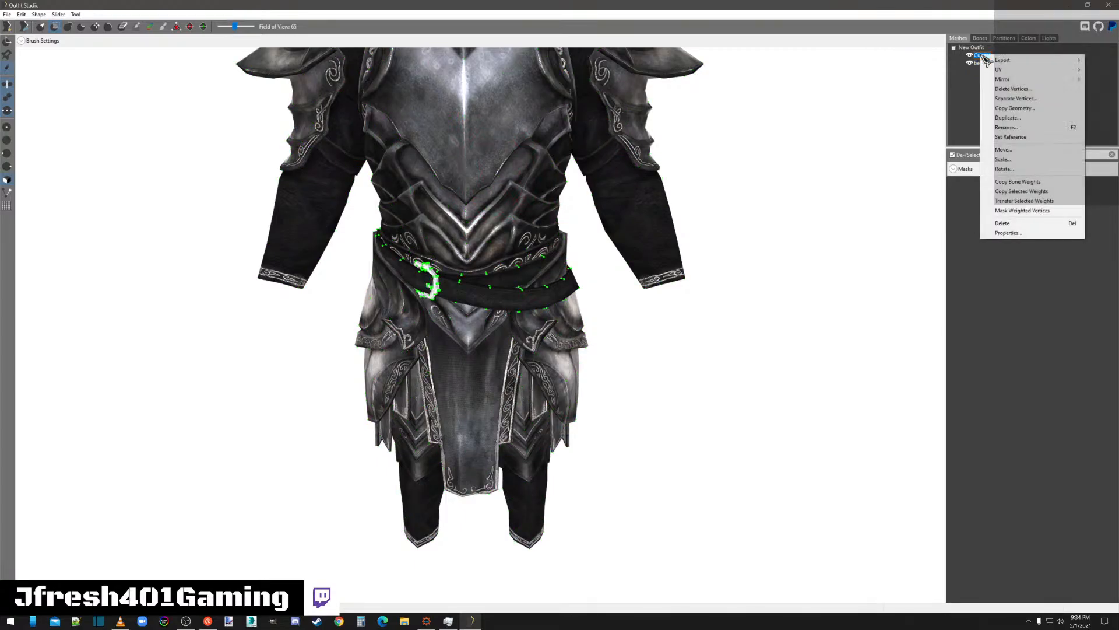
{"action": "left_click", "coordinate": [981, 93]}
{"action": "left_click", "coordinate": [1004, 38]}
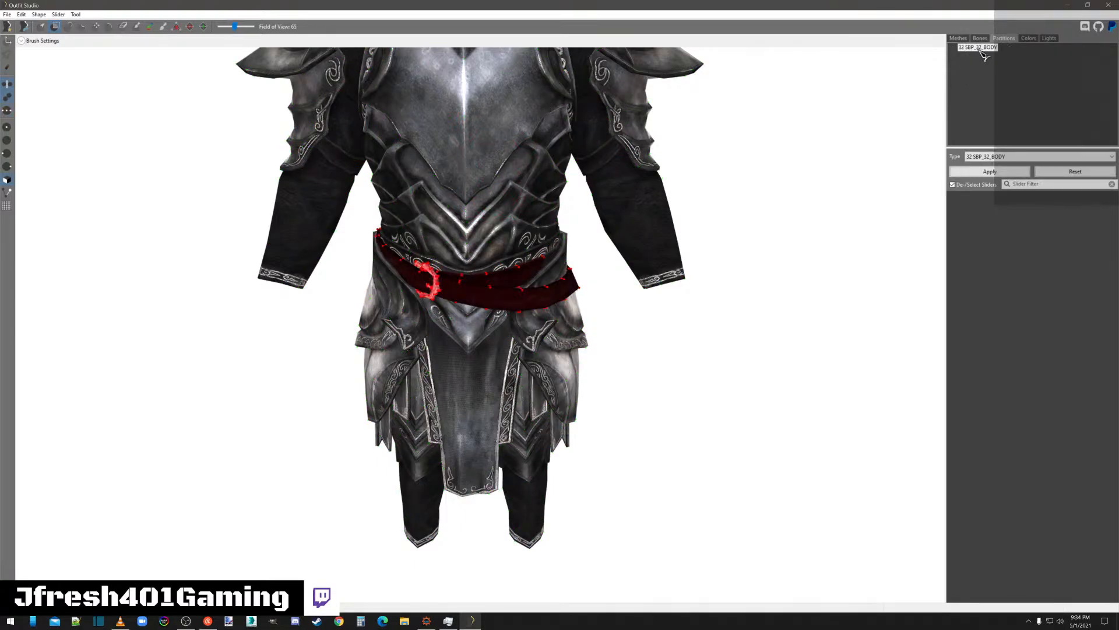
{"action": "left_click", "coordinate": [959, 38]}
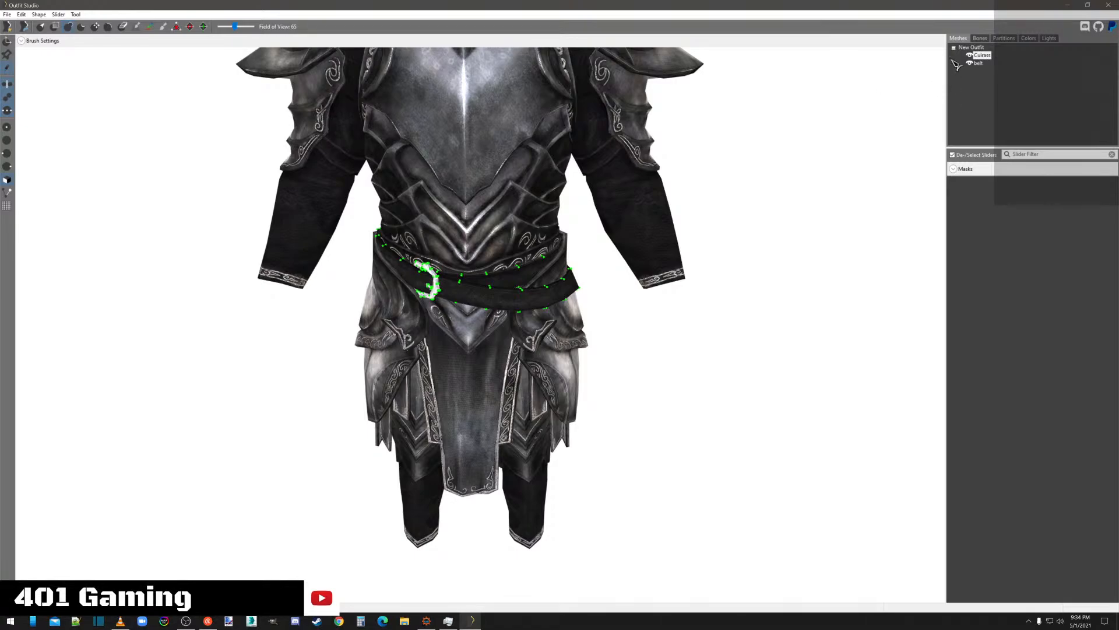
Change the belt mesh's first partition to 52 SBP_52_MOD_PELVIS_SECONDARY.
{"action": "left_click", "coordinate": [978, 63]}
{"action": "left_click", "coordinate": [1005, 39]}
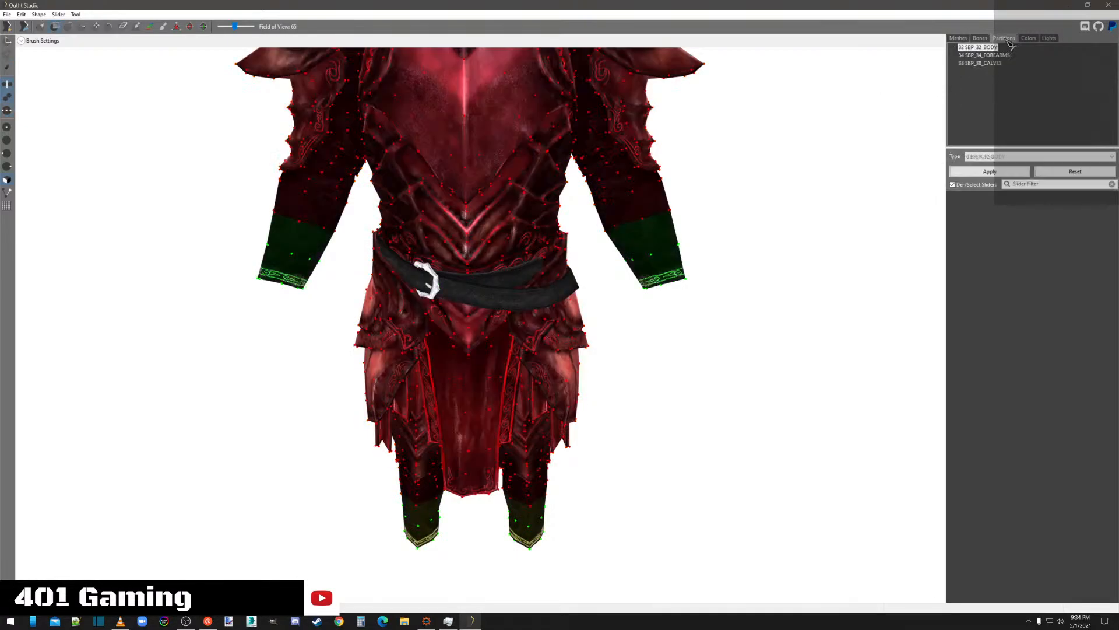
{"action": "left_click", "coordinate": [994, 157]}
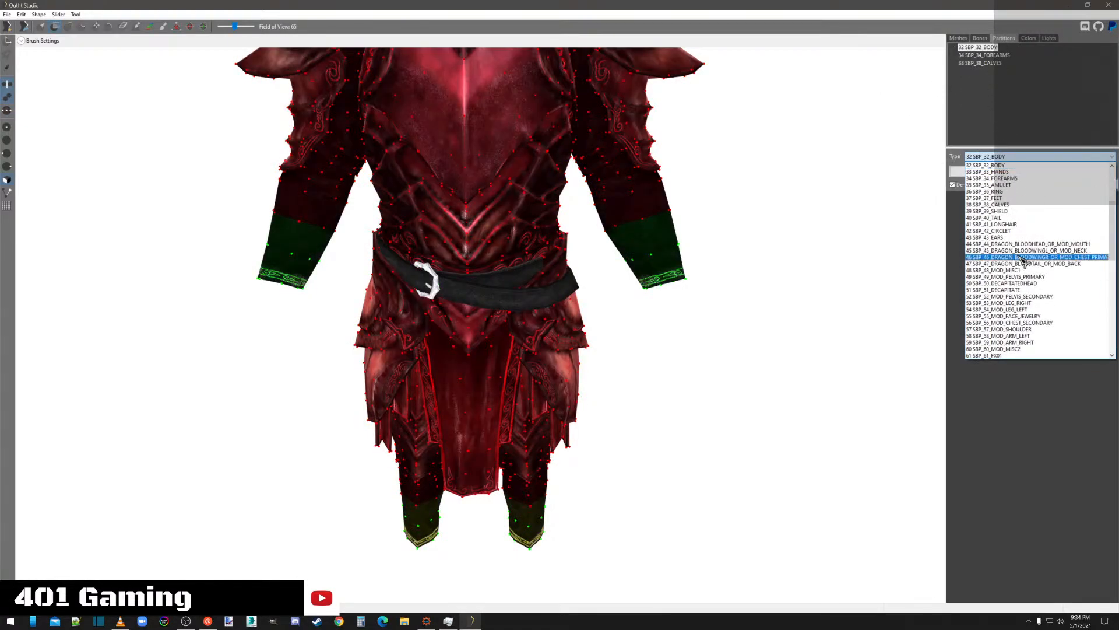
{"action": "left_click", "coordinate": [1025, 297]}
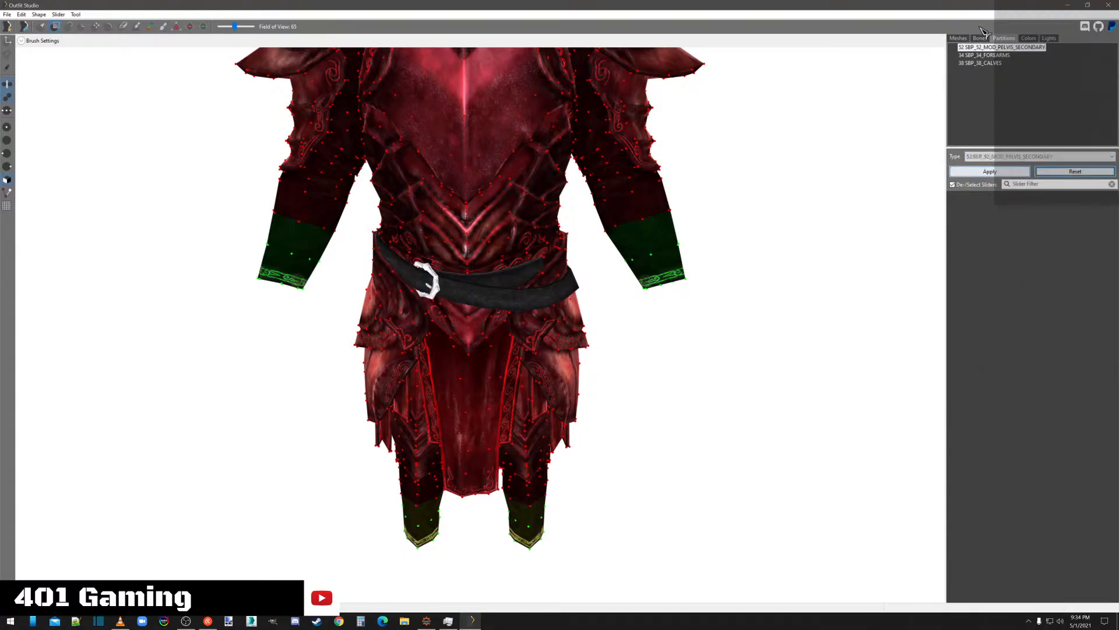
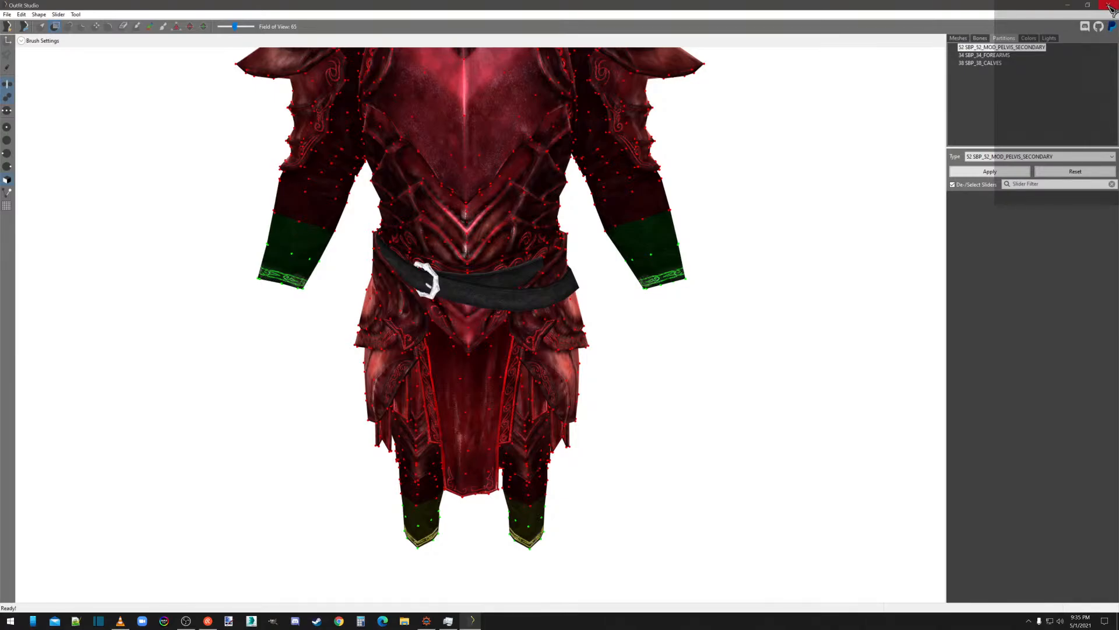
Return to the mesh list and recheck which geometry belongs to New Outfit's belt and Cuirass meshes.
{"action": "left_click", "coordinate": [959, 39]}
{"action": "left_click", "coordinate": [971, 47]}
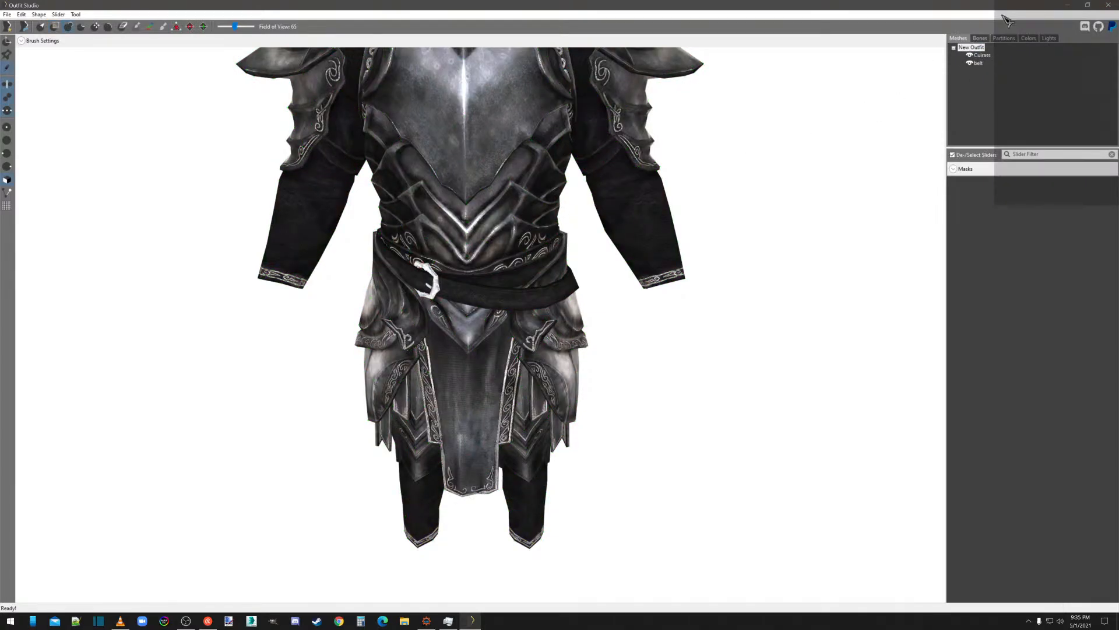
{"action": "left_click", "coordinate": [1007, 38]}
{"action": "left_click", "coordinate": [959, 38]}
{"action": "left_click", "coordinate": [980, 64]}
{"action": "left_click", "coordinate": [984, 57]}
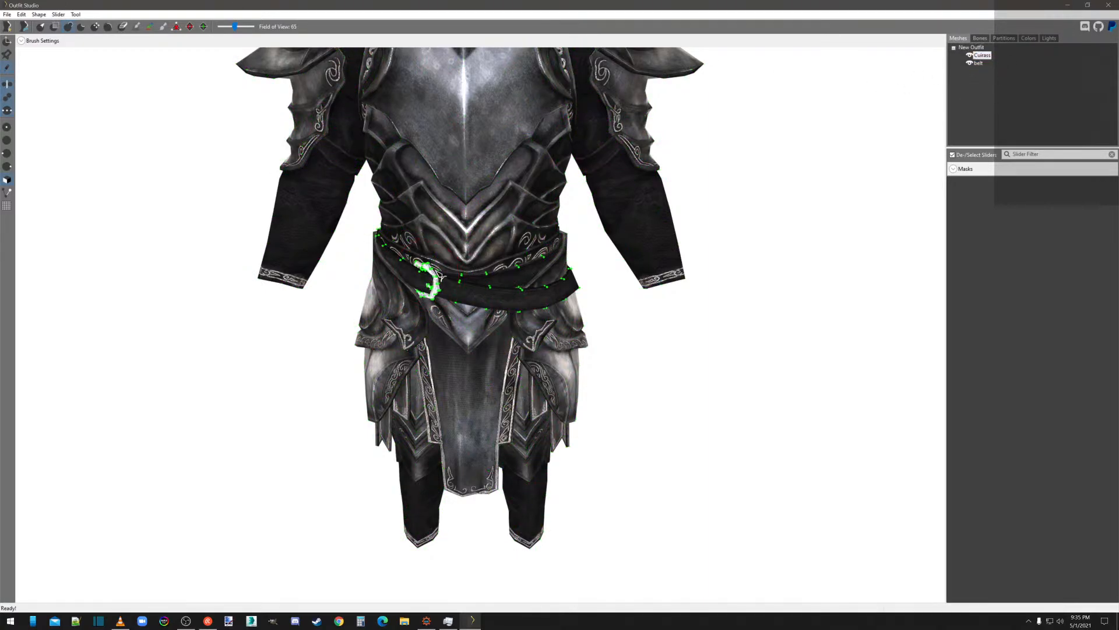
Delete the mesh named belt, which holds the rest of the armor, and check the remaining strap geometry.
{"action": "right_click", "coordinate": [982, 65]}
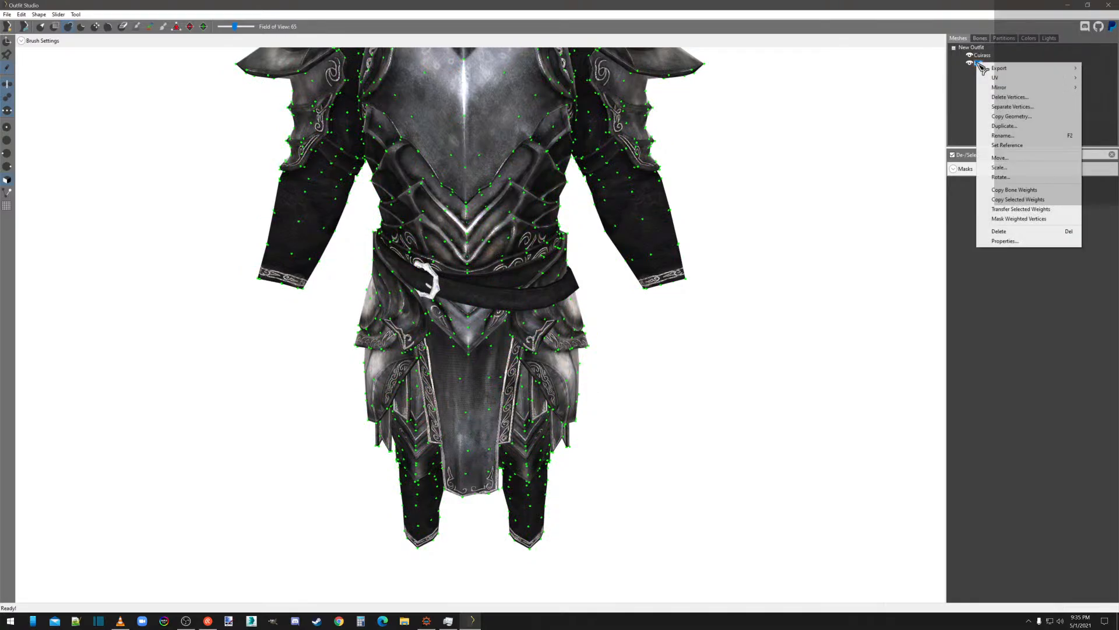
{"action": "left_click", "coordinate": [1007, 230]}
{"action": "left_click", "coordinate": [606, 307]}
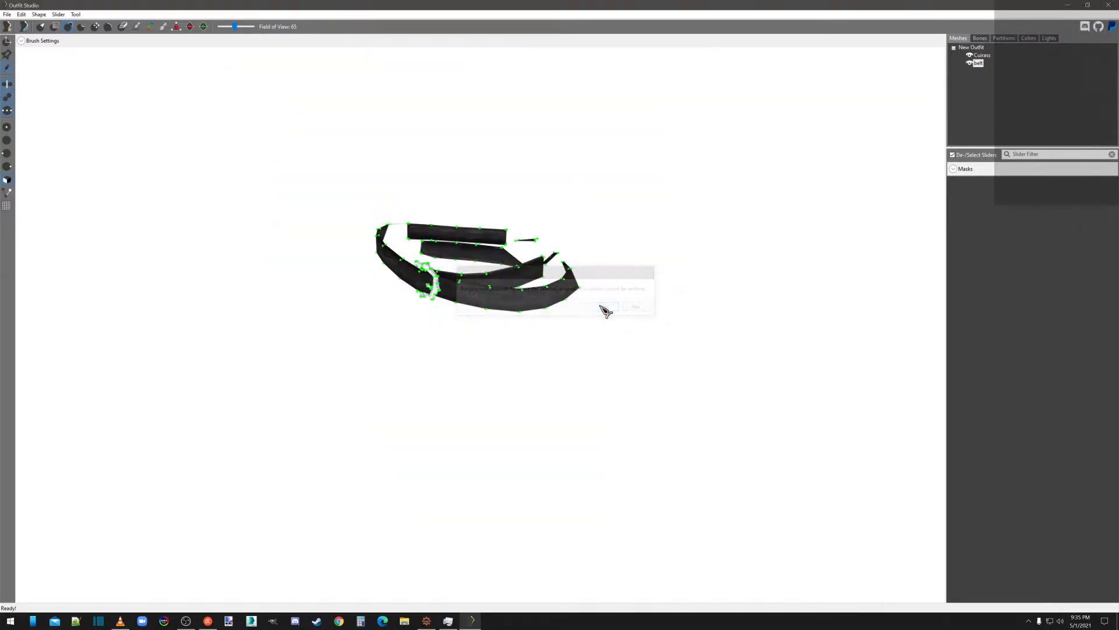
{"action": "right_click_drag", "start_coordinate": [685, 355], "coordinate": [583, 327]}
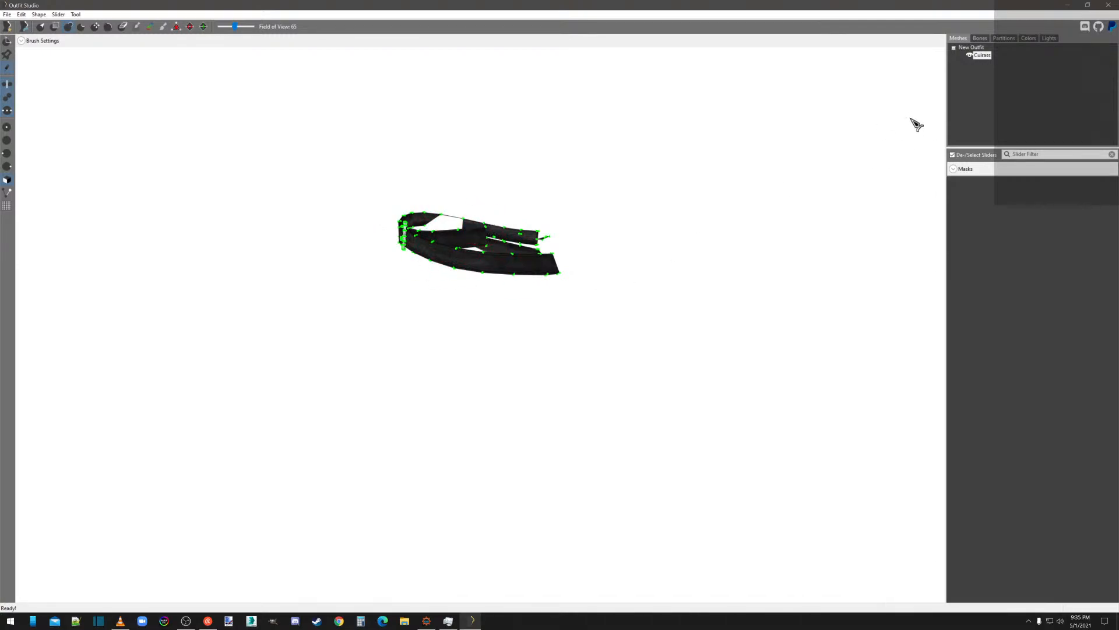
Set the Cuirass mesh's partition to 49 SBP_49_MOD_PELVIS_PRIMARY and apply it.
{"action": "left_click", "coordinate": [1004, 38]}
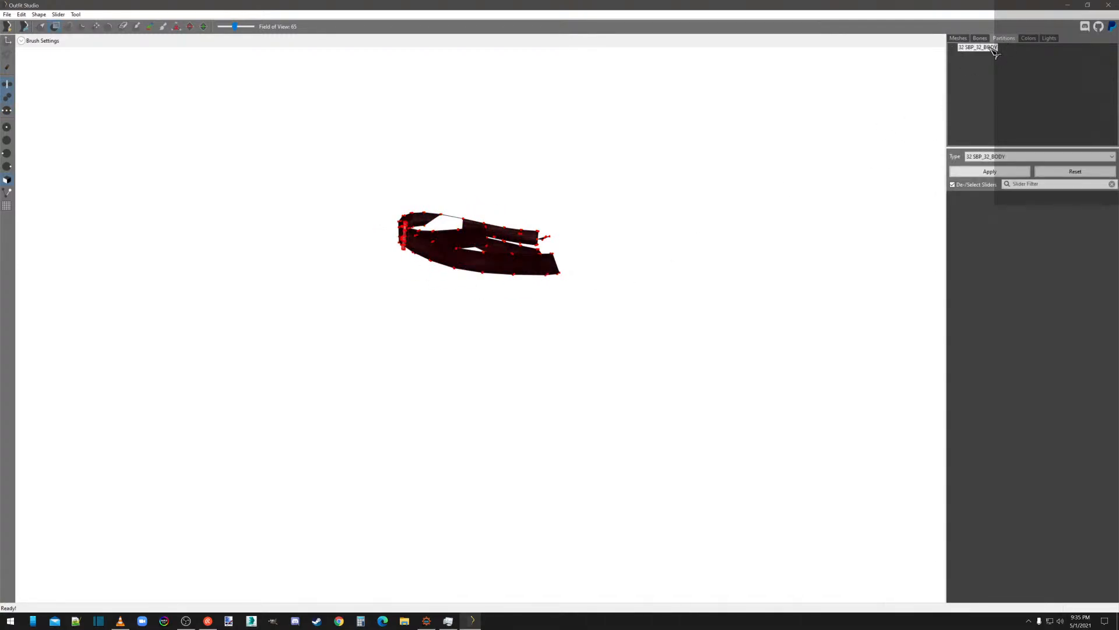
{"action": "left_click", "coordinate": [1007, 156]}
{"action": "left_click", "coordinate": [1000, 275]}
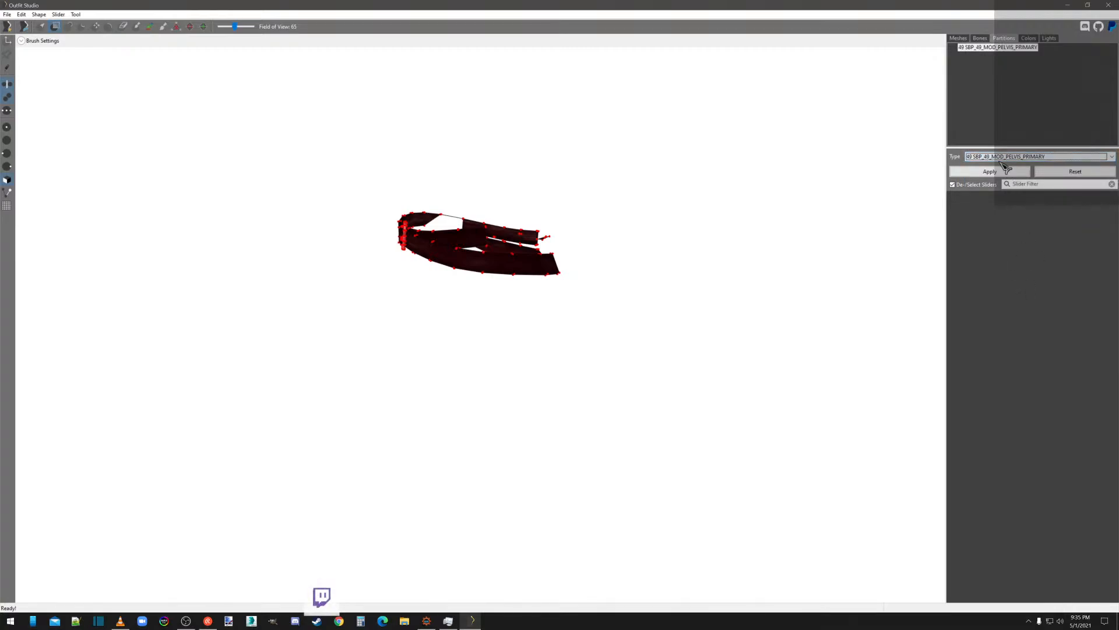
{"action": "left_click", "coordinate": [996, 171]}
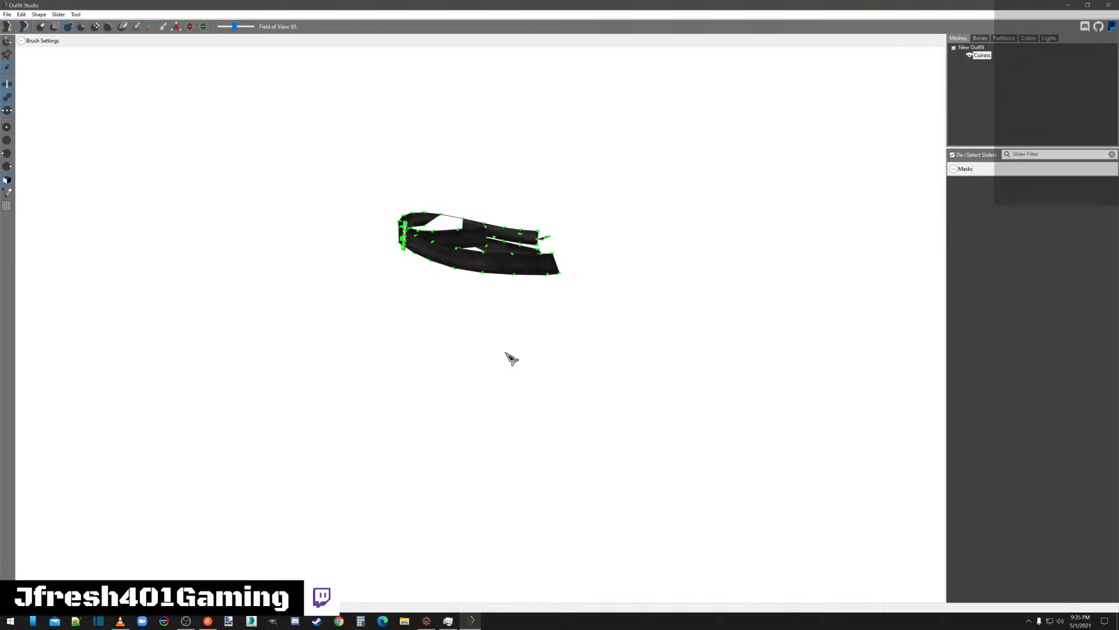
{"action": "right_click_drag", "start_coordinate": [586, 359], "coordinate": [333, 383]}
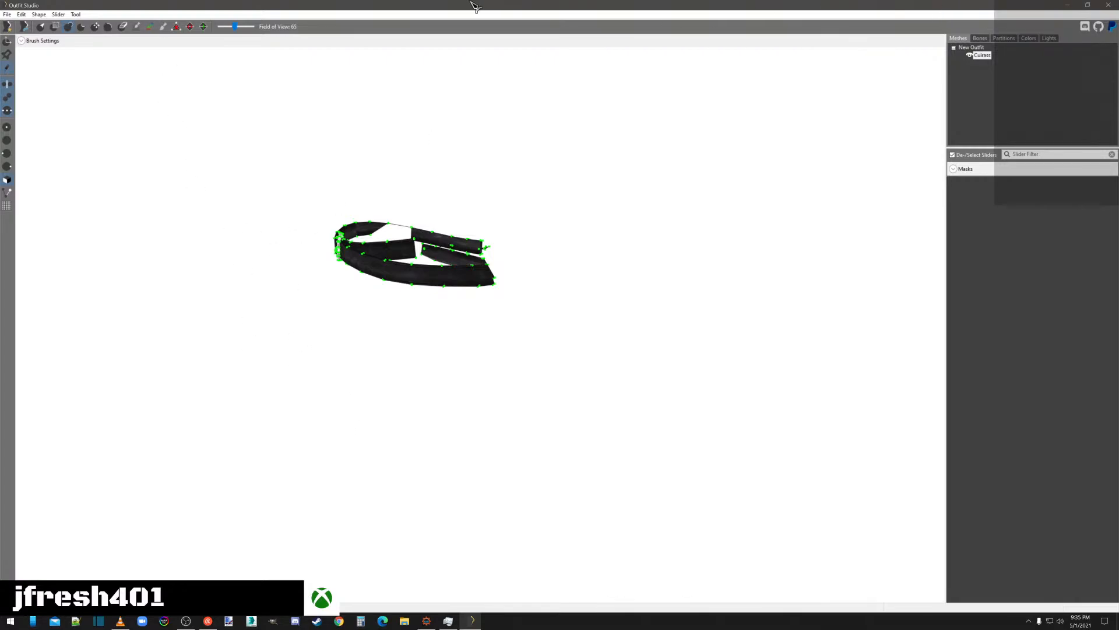
Unload the current project without saving to start a new one, and look at the option for loading a reference.
{"action": "left_click", "coordinate": [7, 14]}
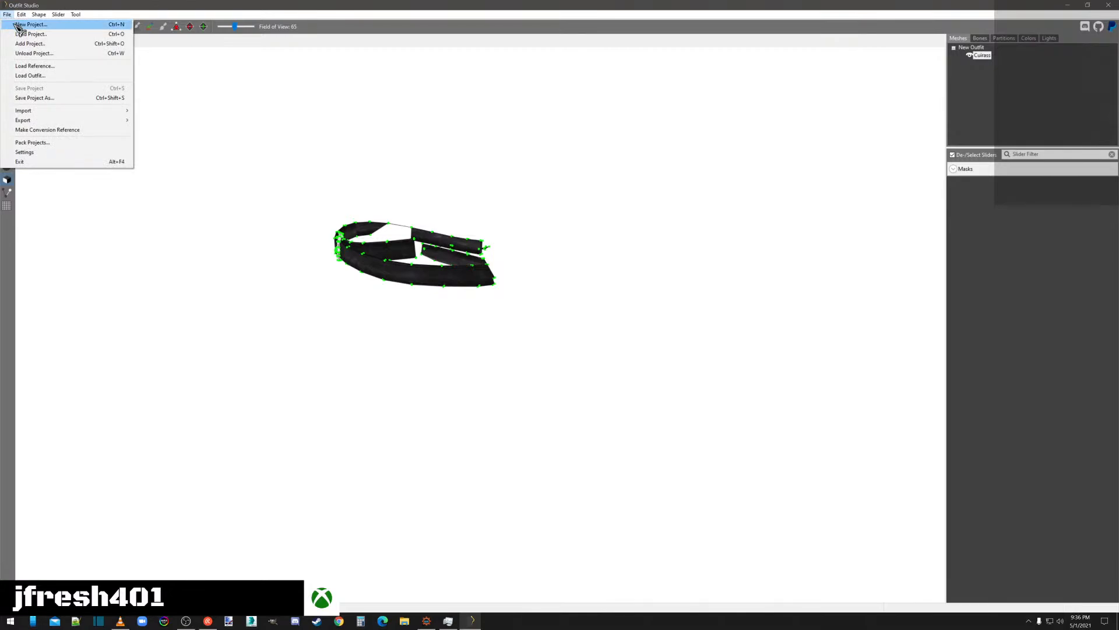
{"action": "left_click", "coordinate": [24, 24]}
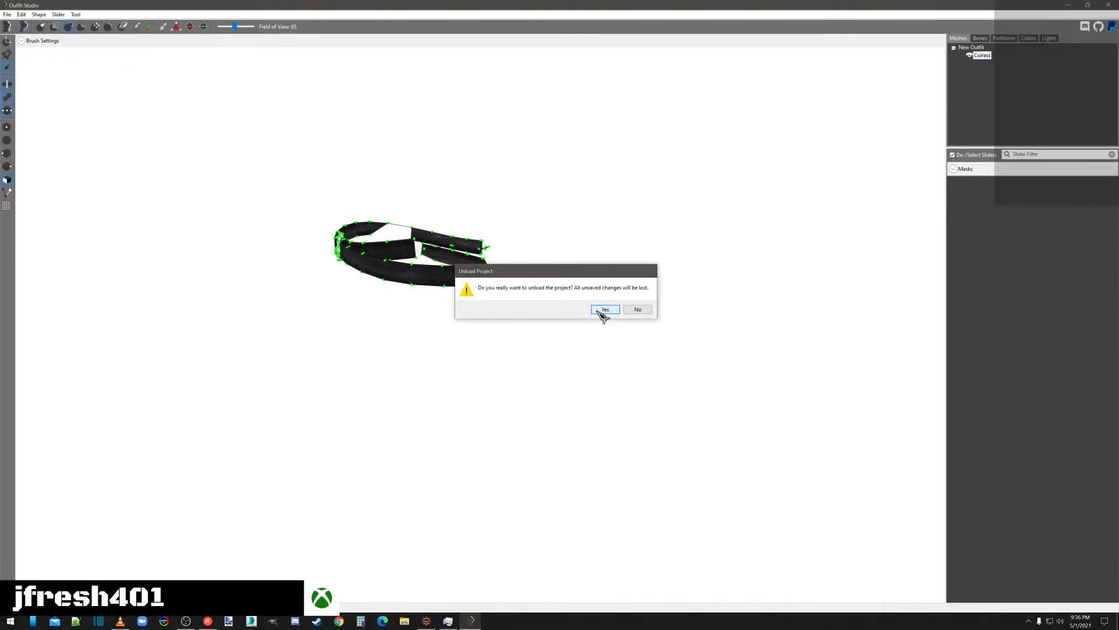
{"action": "left_click", "coordinate": [600, 309]}
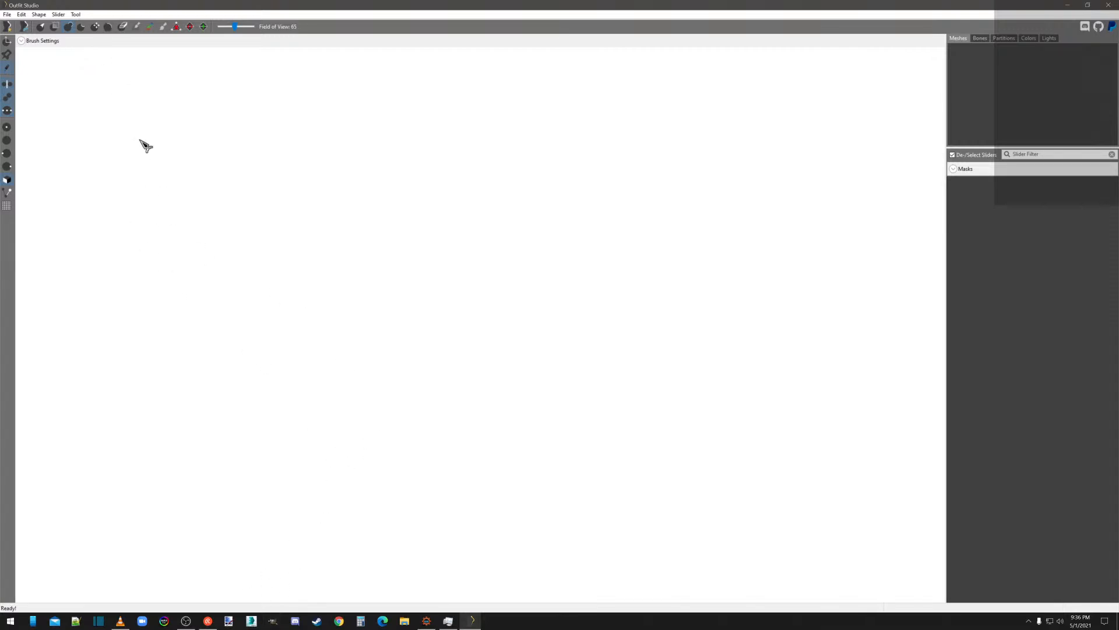
{"action": "left_click", "coordinate": [7, 14]}
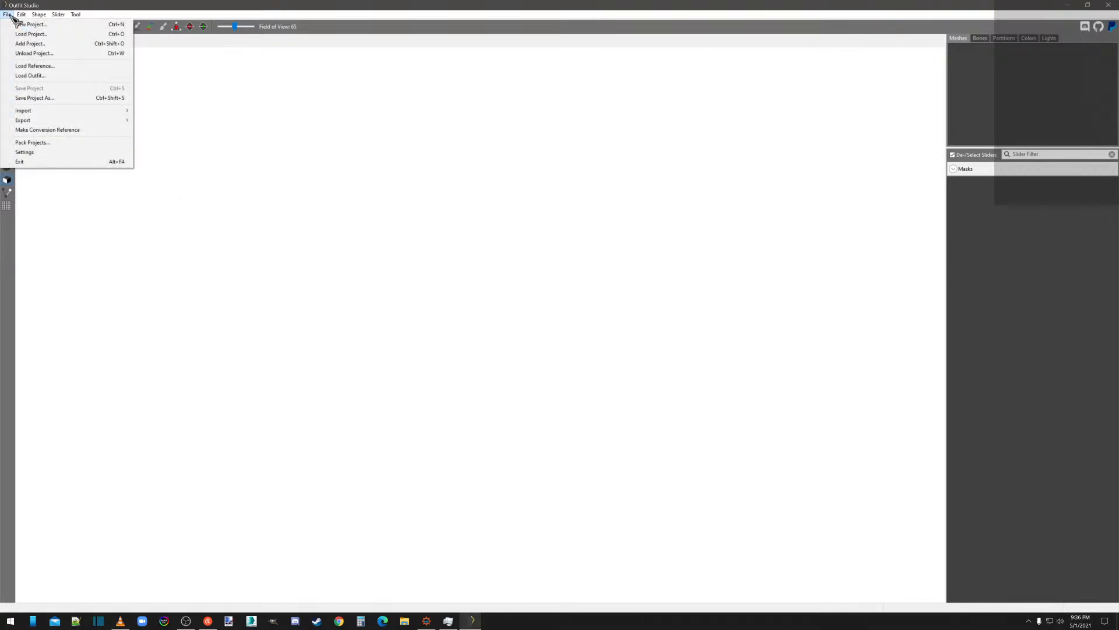
{"action": "left_click", "coordinate": [54, 68]}
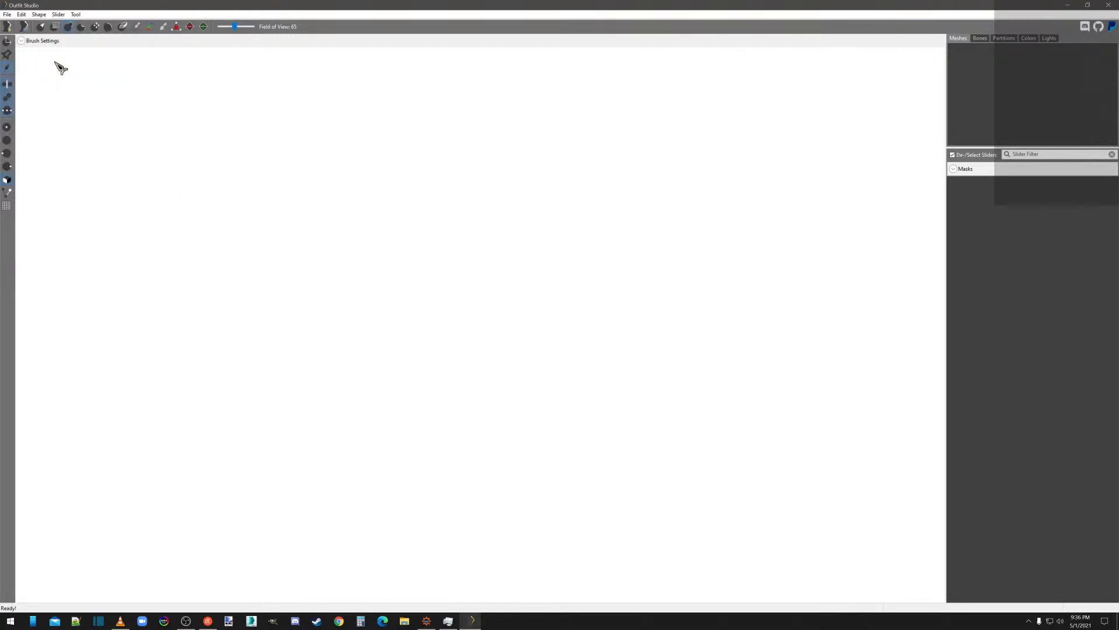
Switch to File Explorer, open the Mod Organizer 2 overwrite folder and select its textures folder.
{"action": "left_click", "coordinate": [404, 621]}
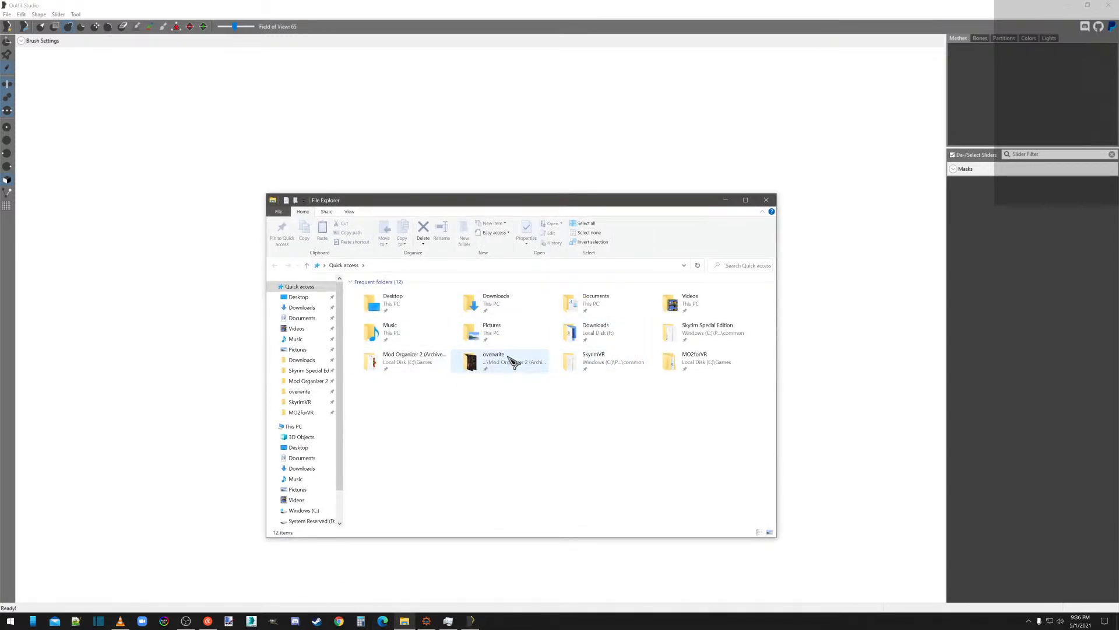
{"action": "double_click", "coordinate": [513, 362]}
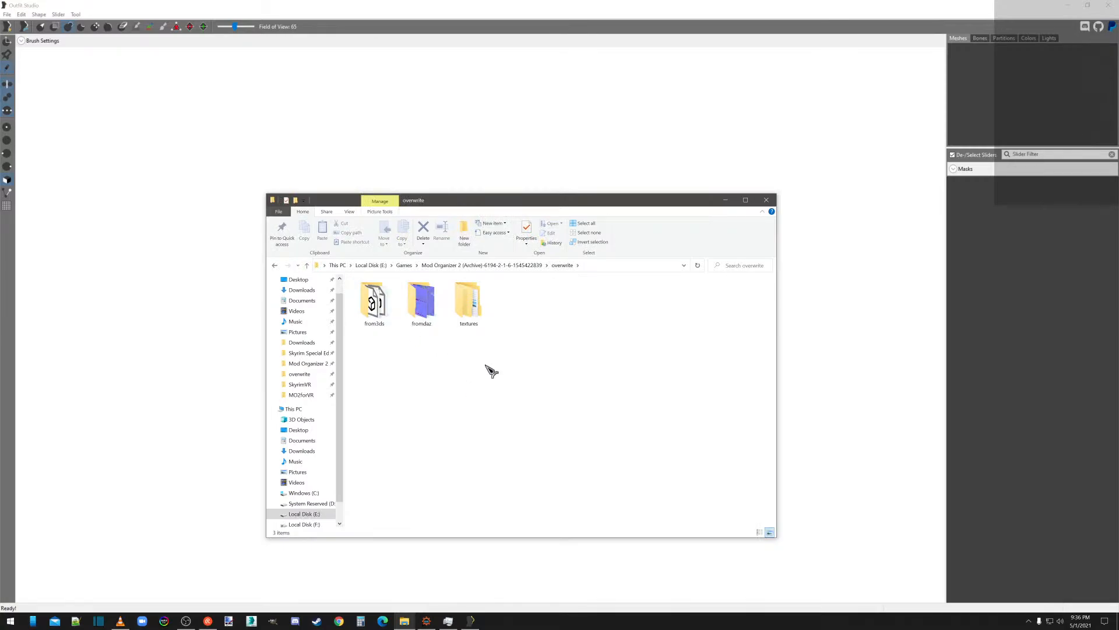
{"action": "right_click", "coordinate": [443, 377]}
{"action": "left_click", "coordinate": [476, 320]}
{"action": "left_click", "coordinate": [478, 324]}
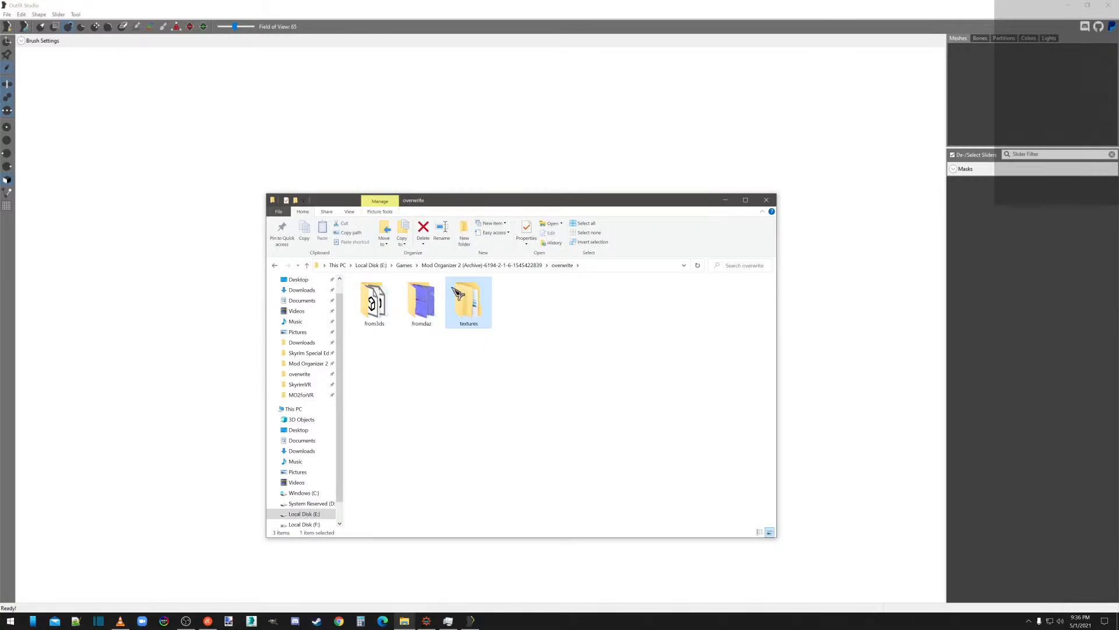
Look through the textures folder down to NaturalMystique and return to the overwrite folder.
{"action": "double_click", "coordinate": [463, 297]}
{"action": "double_click", "coordinate": [379, 300]}
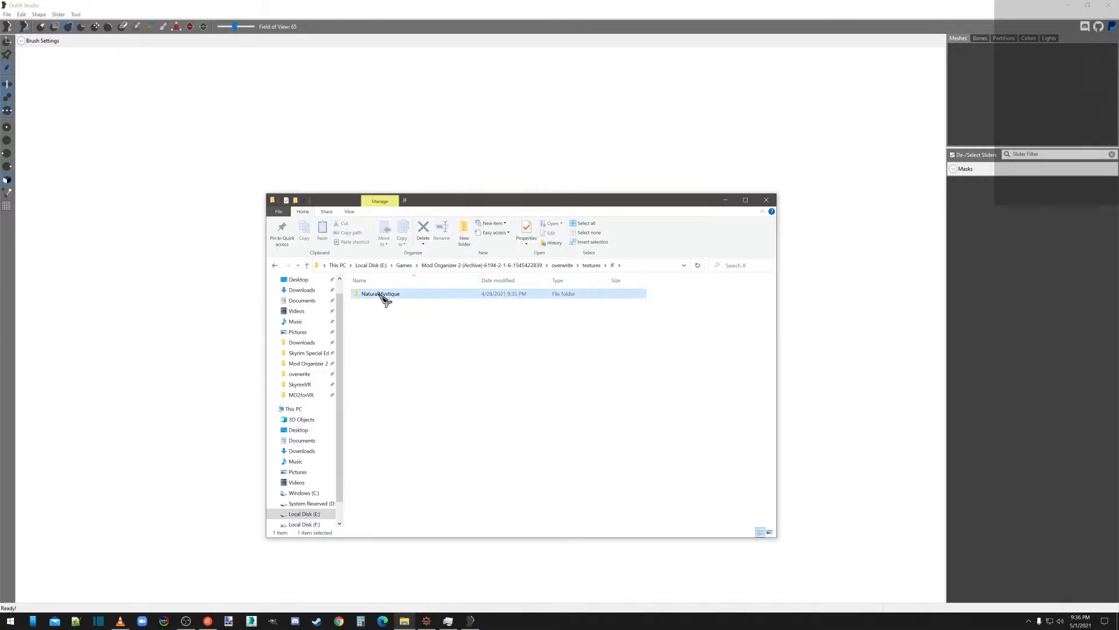
{"action": "double_click", "coordinate": [385, 296]}
{"action": "left_click", "coordinate": [274, 265]}
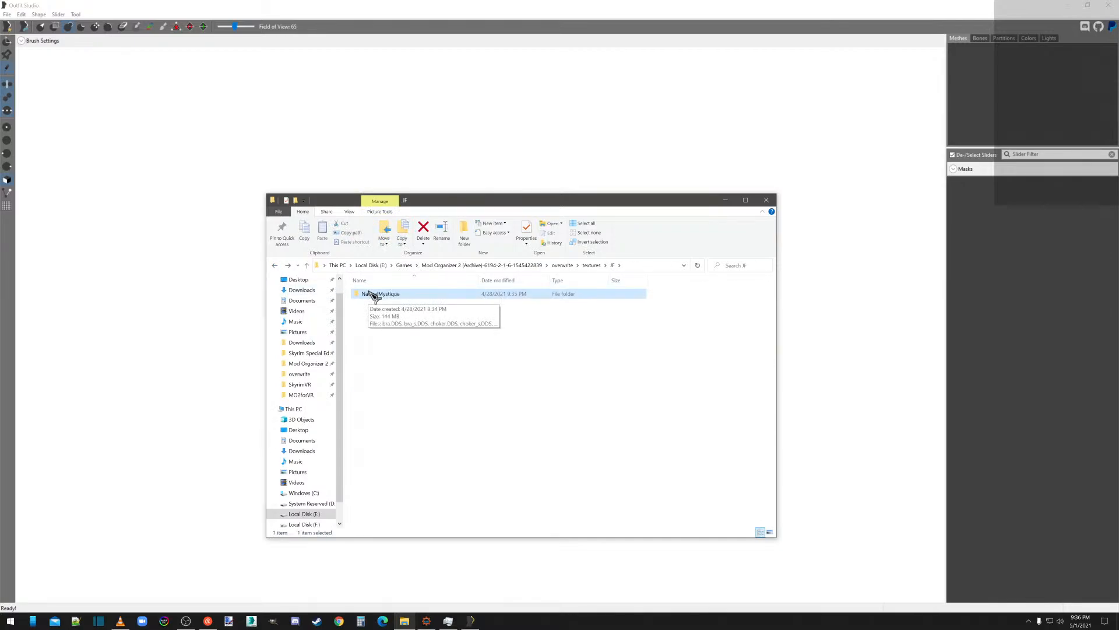
{"action": "left_click", "coordinate": [274, 265]}
{"action": "left_click", "coordinate": [275, 265]}
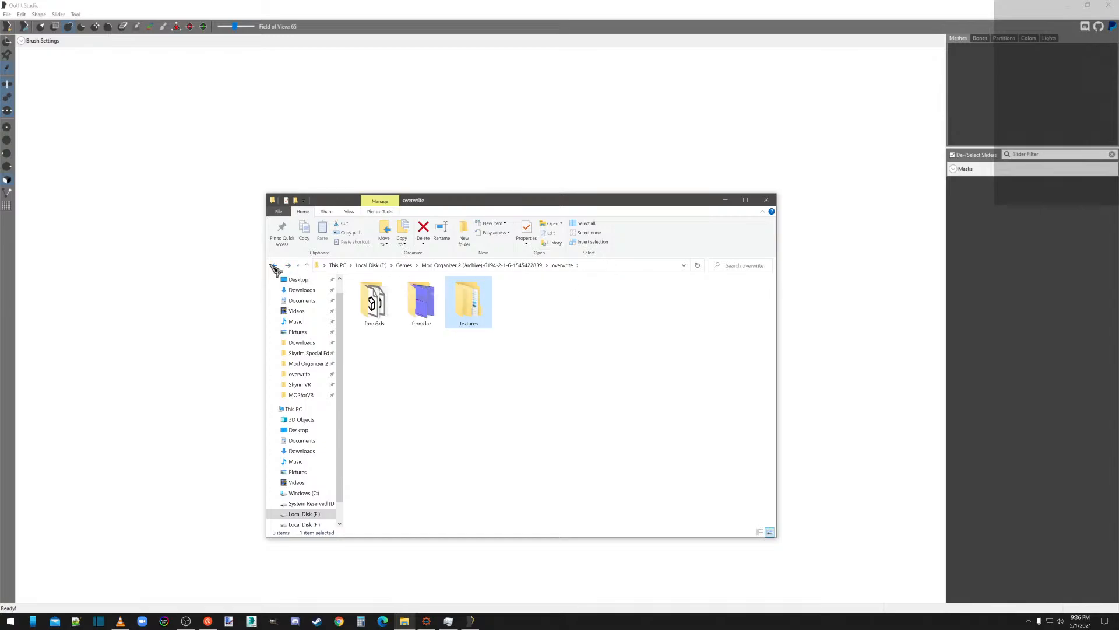
Make a duplicate of the textures folder inside the overwrite folder.
{"action": "right_click", "coordinate": [458, 308]}
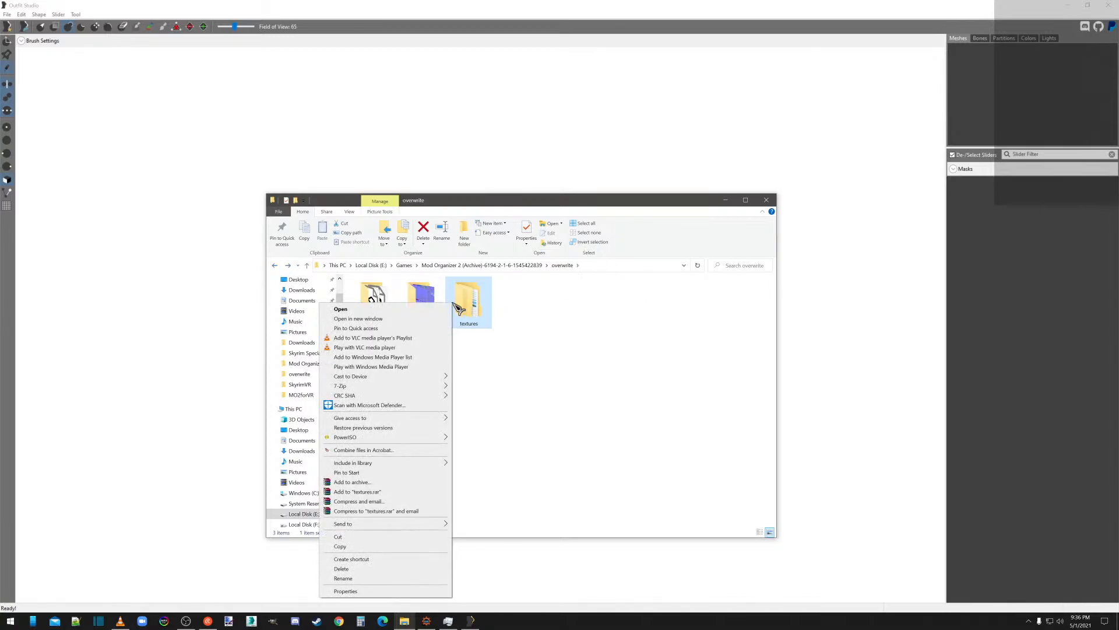
{"action": "left_click", "coordinate": [340, 546]}
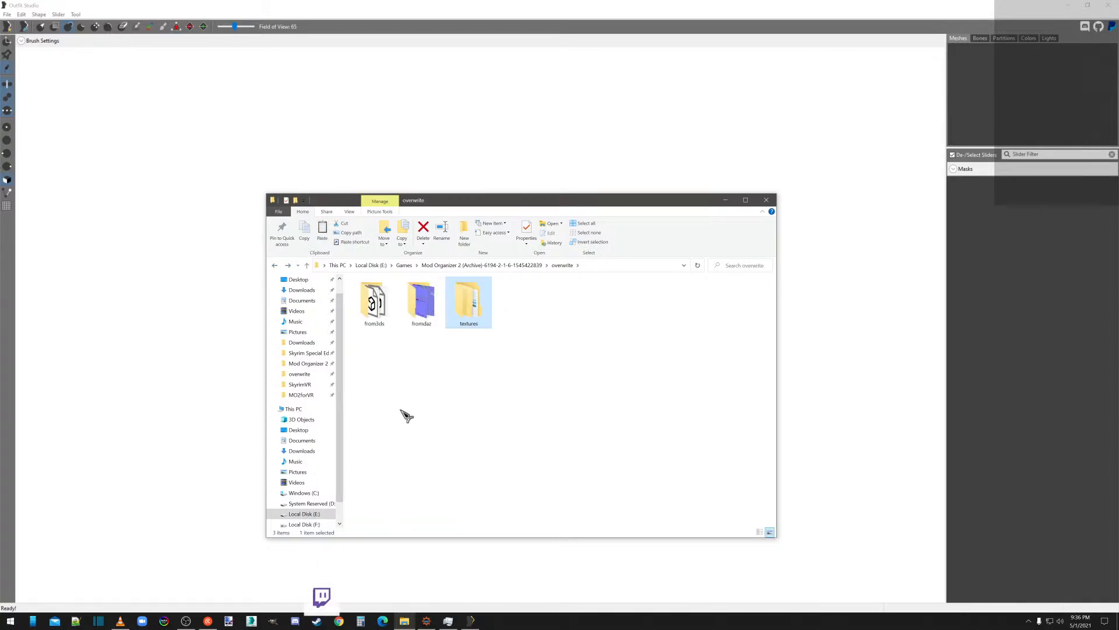
{"action": "right_click", "coordinate": [529, 319]}
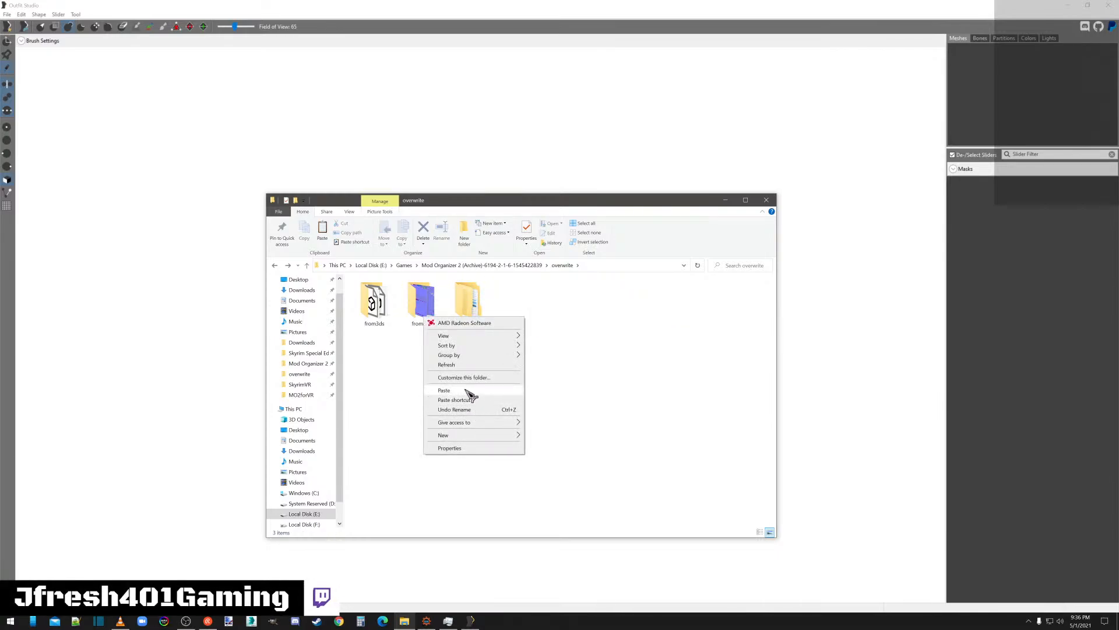
{"action": "left_click", "coordinate": [467, 390]}
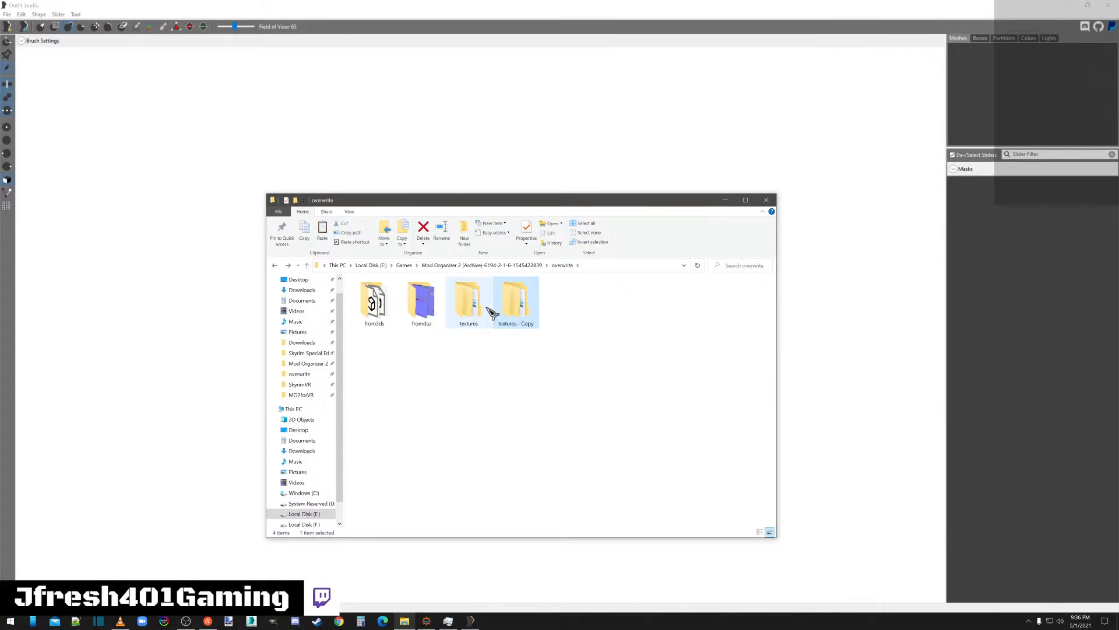
Rename the duplicated textures folder as meshes.
{"action": "right_click", "coordinate": [504, 298]}
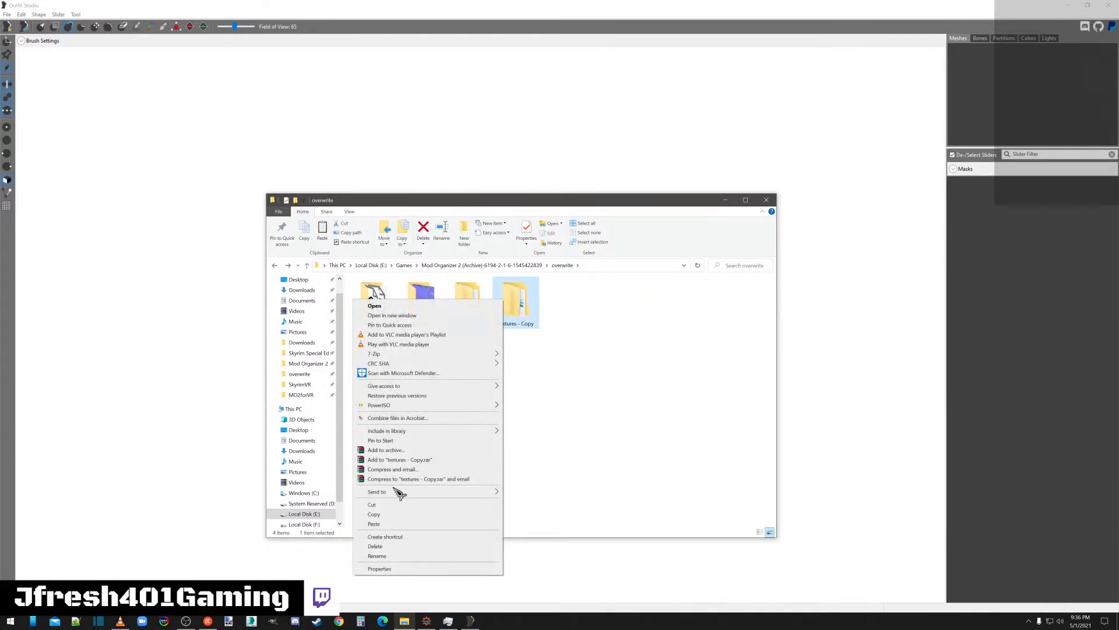
{"action": "left_click", "coordinate": [377, 556]}
{"action": "type", "text": "mes"}
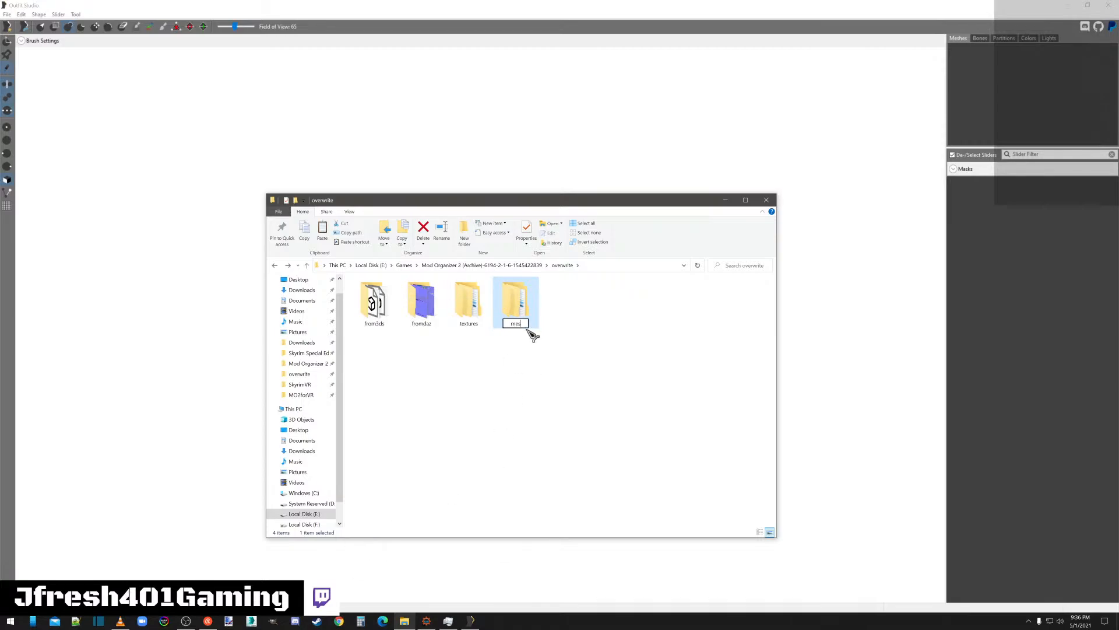
{"action": "type", "text": "hes"}
{"action": "left_click", "coordinate": [527, 320]}
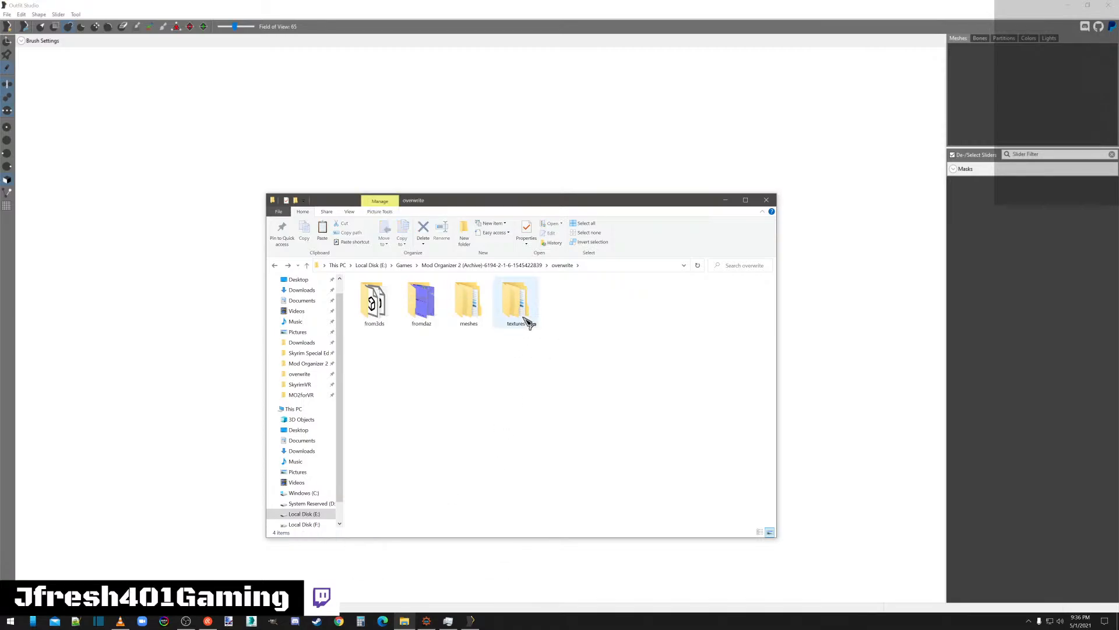
Delete all the texture files from the NaturalMystique subfolder of meshes, return to the overwrite folder and close File Explorer.
{"action": "double_click", "coordinate": [466, 309]}
{"action": "double_click", "coordinate": [376, 294]}
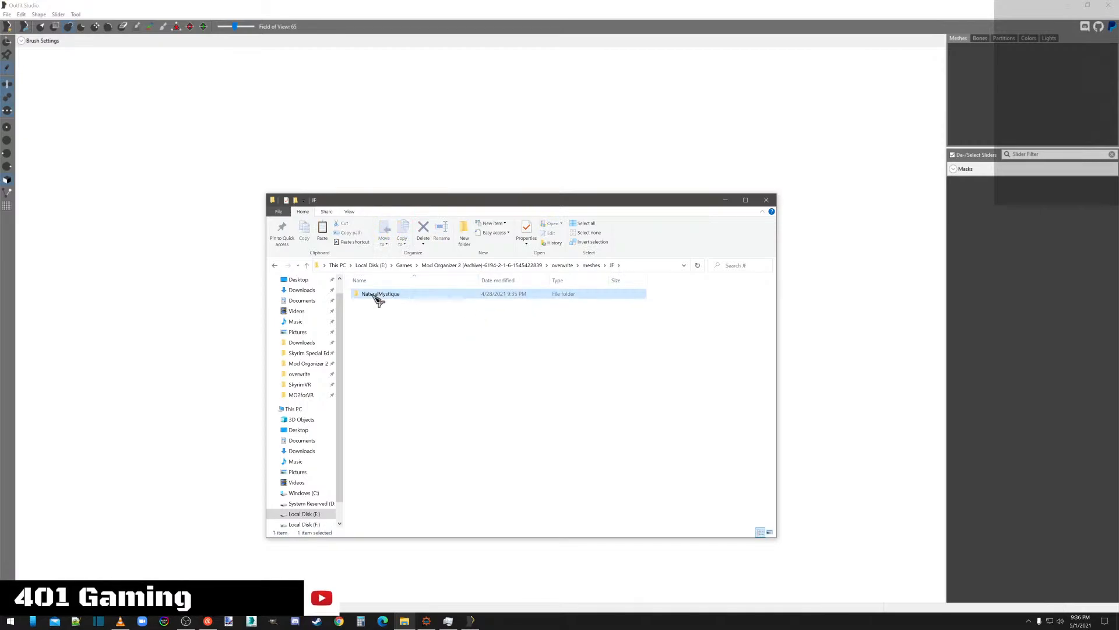
{"action": "double_click", "coordinate": [376, 294]}
{"action": "left_click_drag", "start_coordinate": [378, 460], "coordinate": [767, 292]}
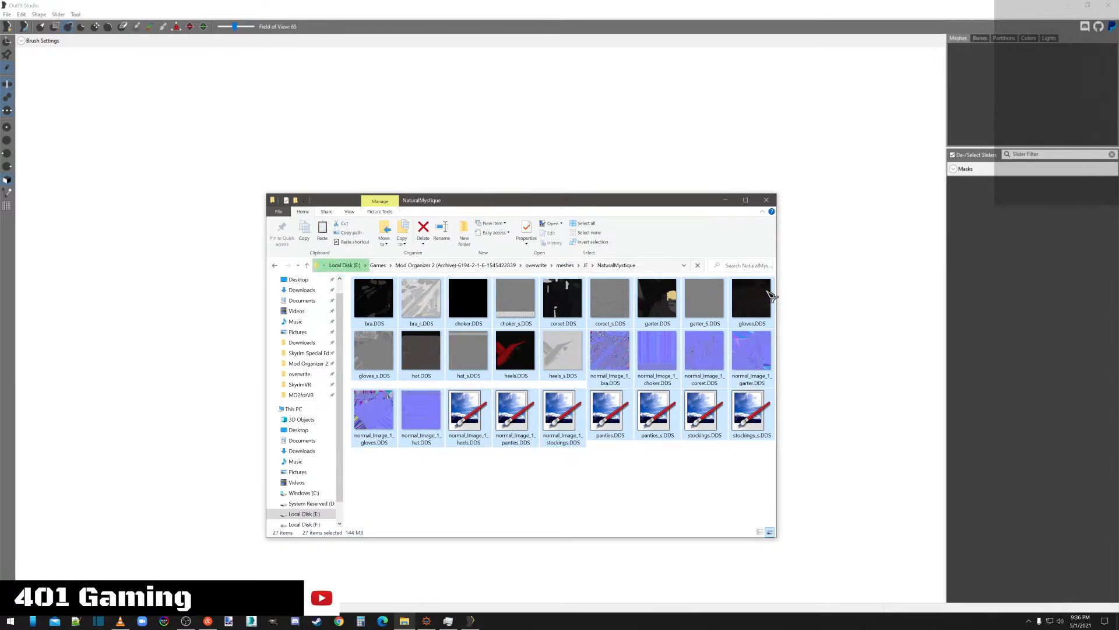
{"action": "key", "text": "Delete"}
{"action": "left_click", "coordinate": [536, 265]}
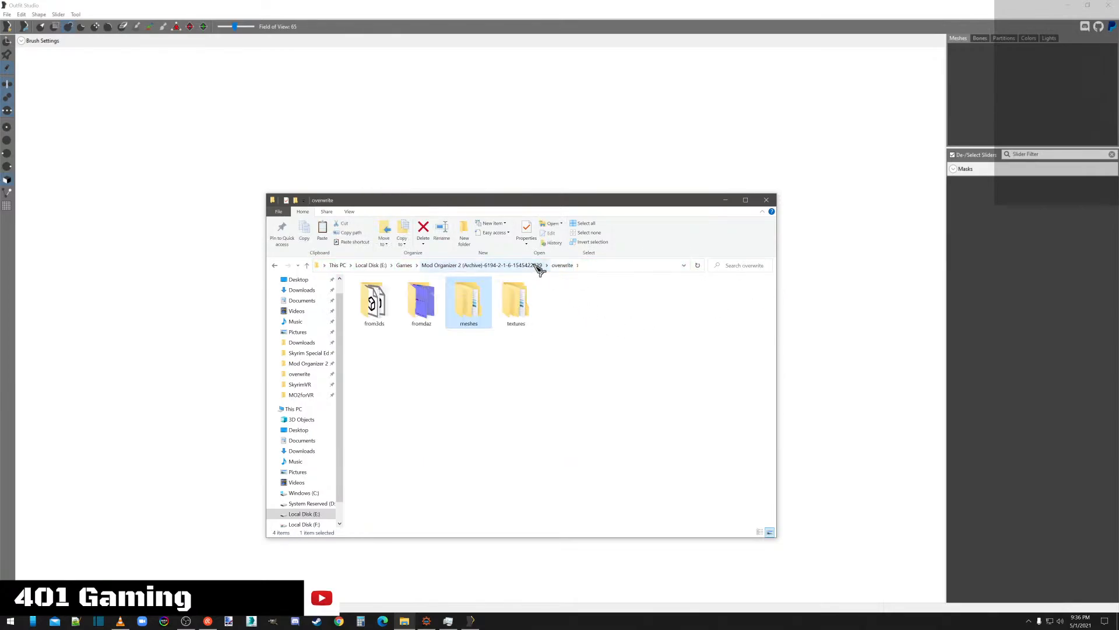
{"action": "left_click", "coordinate": [432, 376]}
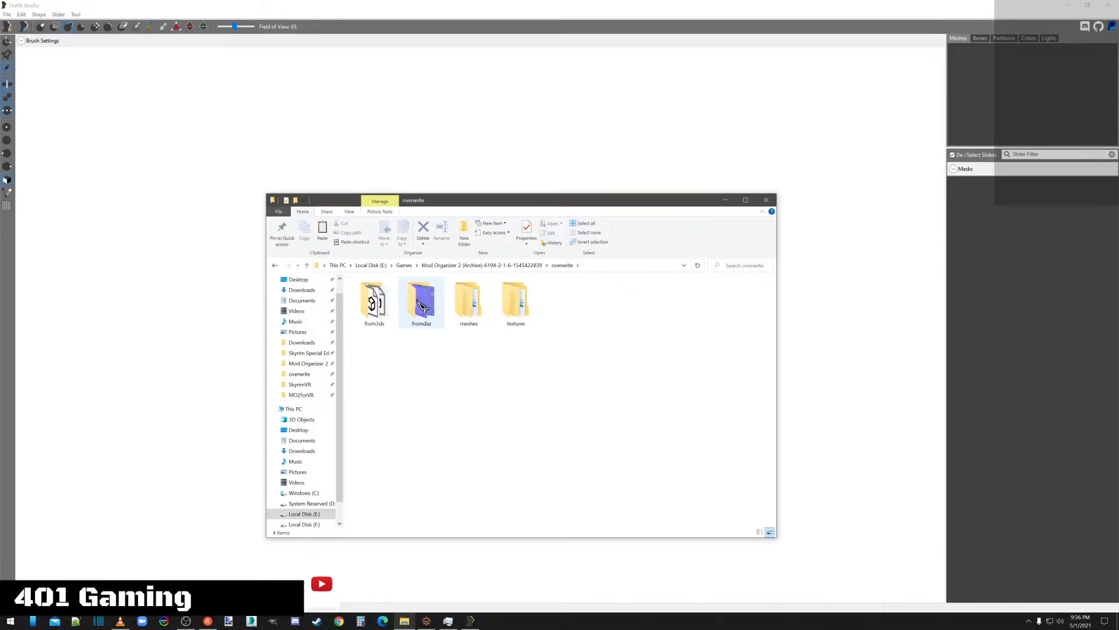
{"action": "left_click", "coordinate": [768, 200]}
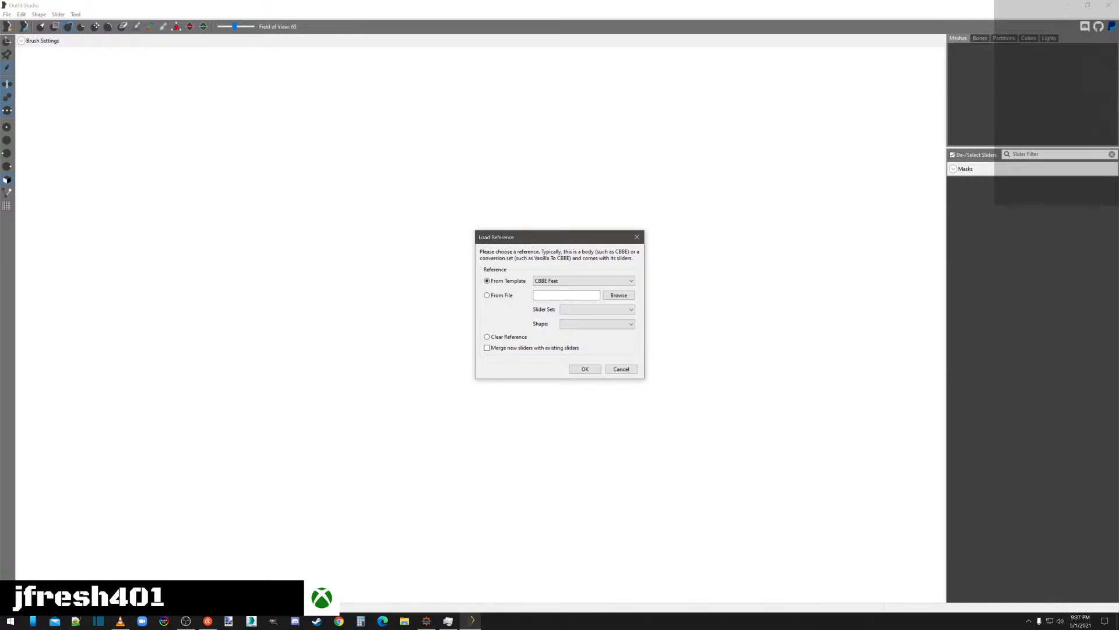
Look through the subfolders of the work folder, including ready for posting and working folder, and close File Explorer.
{"action": "double_click", "coordinate": [0, 88]}
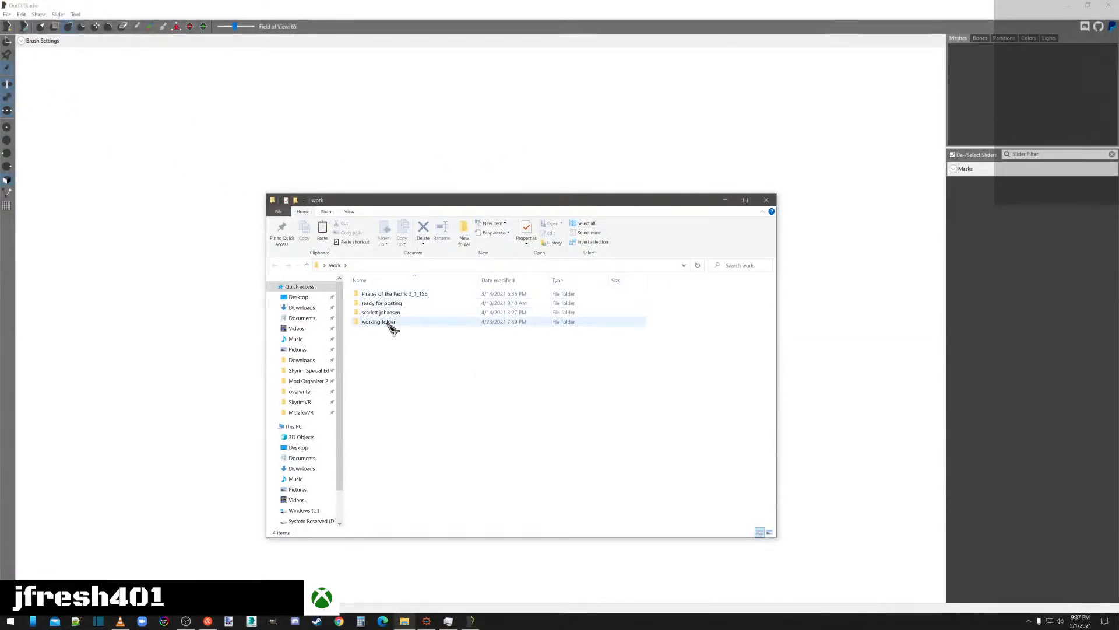
{"action": "double_click", "coordinate": [386, 304]}
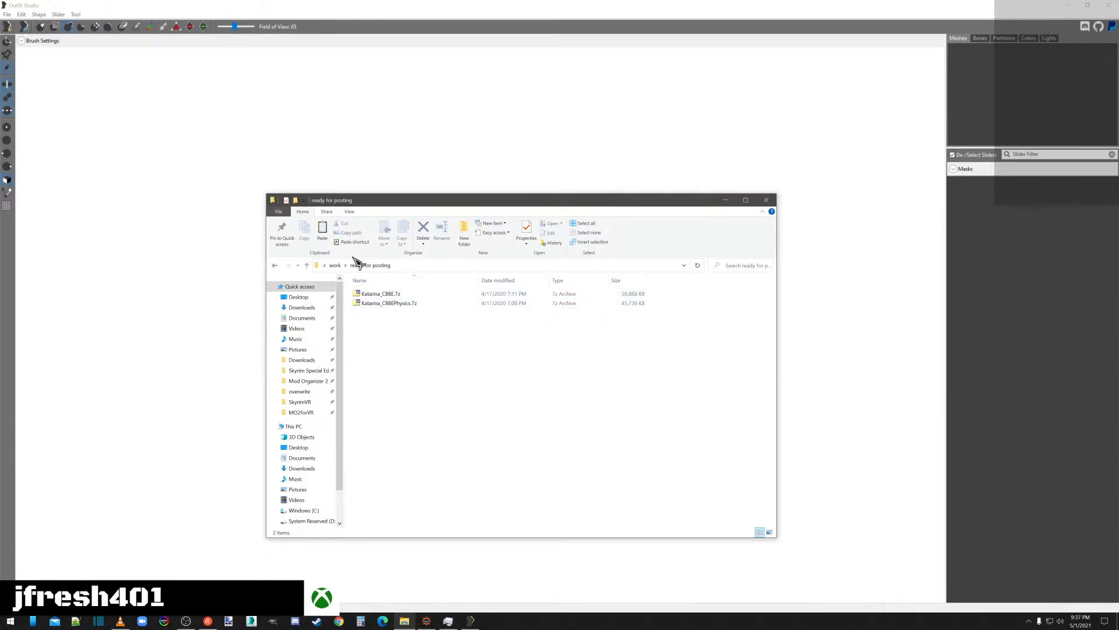
{"action": "left_click", "coordinate": [335, 263]}
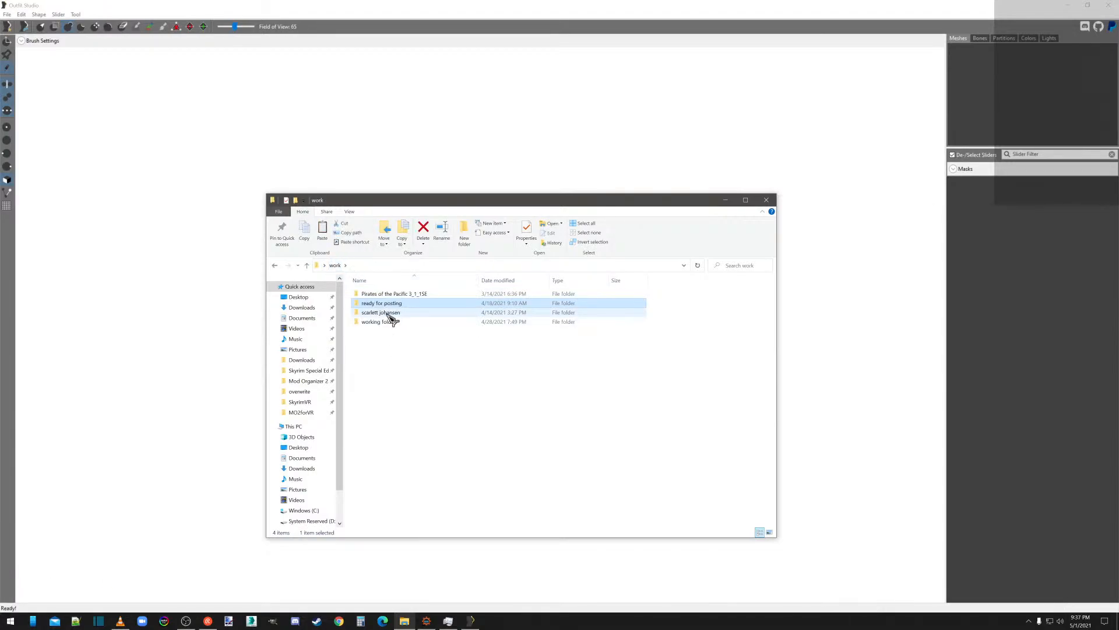
{"action": "double_click", "coordinate": [383, 322]}
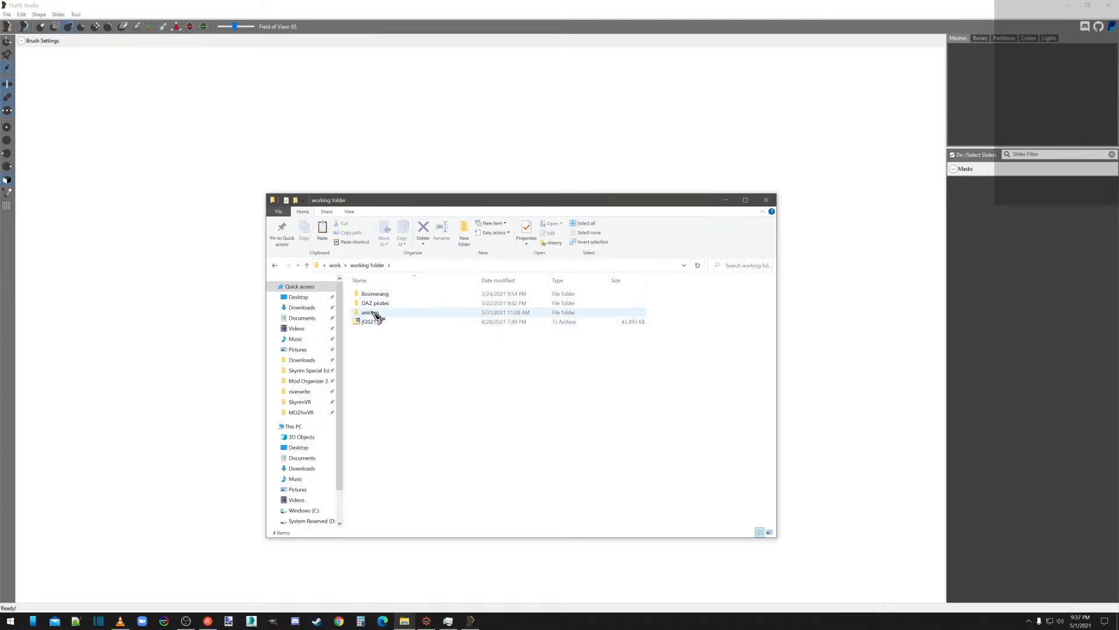
{"action": "left_click", "coordinate": [336, 264]}
{"action": "left_click", "coordinate": [397, 313]}
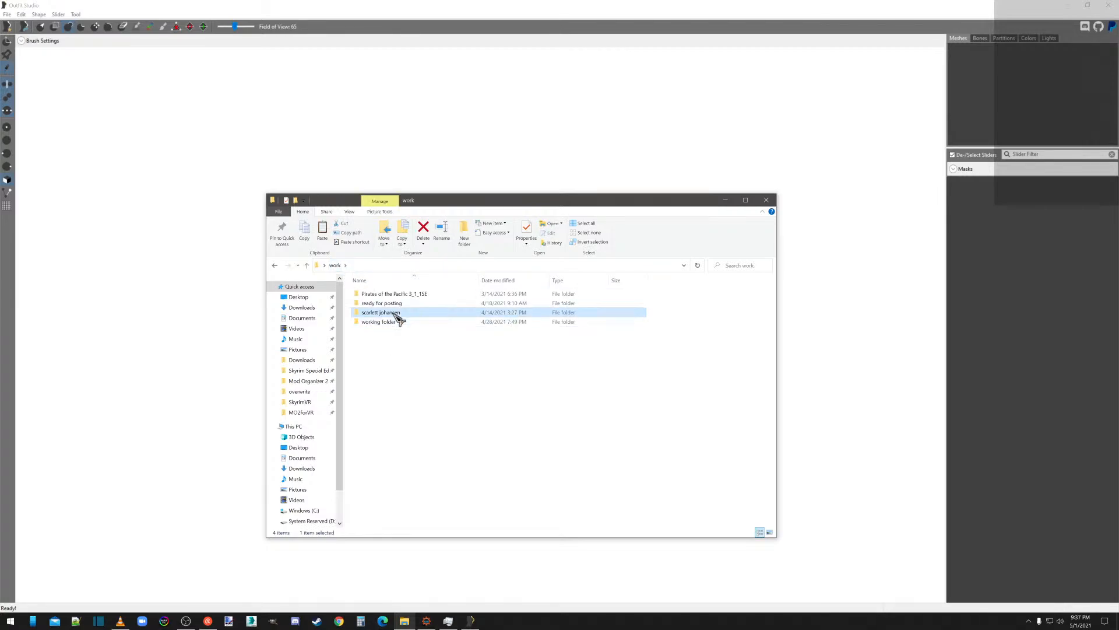
{"action": "double_click", "coordinate": [396, 314]}
{"action": "left_click", "coordinate": [336, 266]}
{"action": "left_click", "coordinate": [766, 200]}
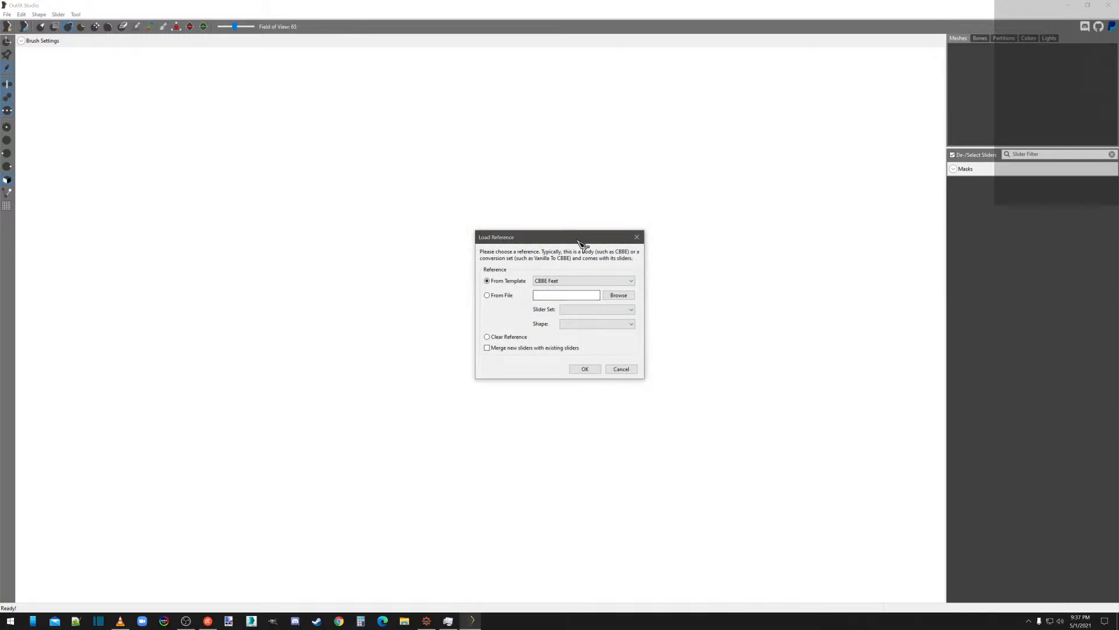
Load the CBBE 3BA Body template as the reference and turn off vertex editing.
{"action": "left_click", "coordinate": [560, 282]}
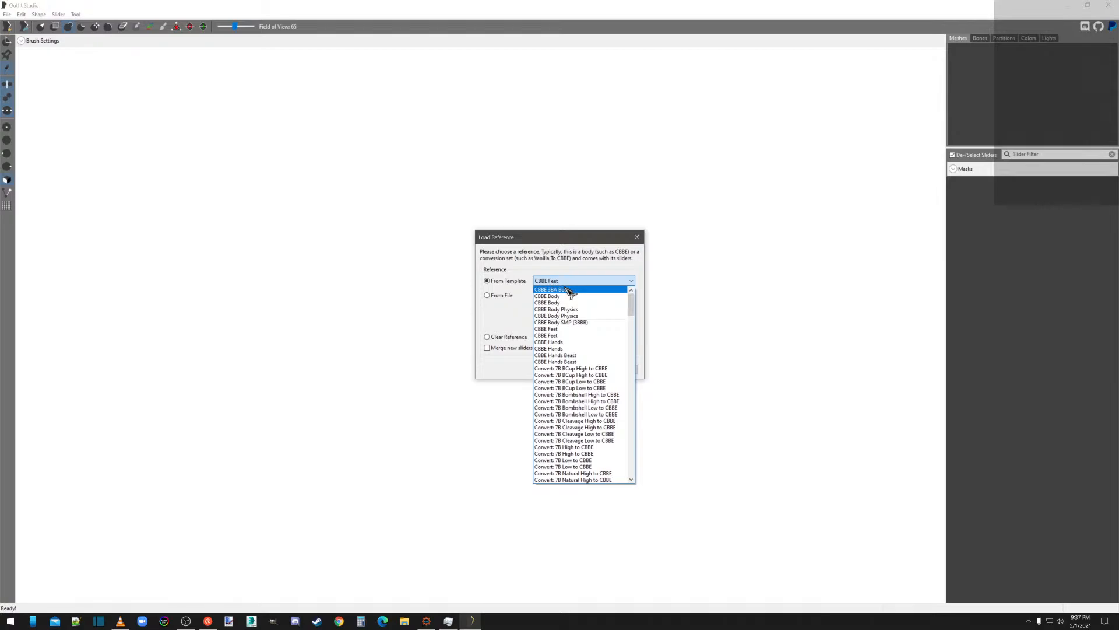
{"action": "left_click", "coordinate": [570, 289]}
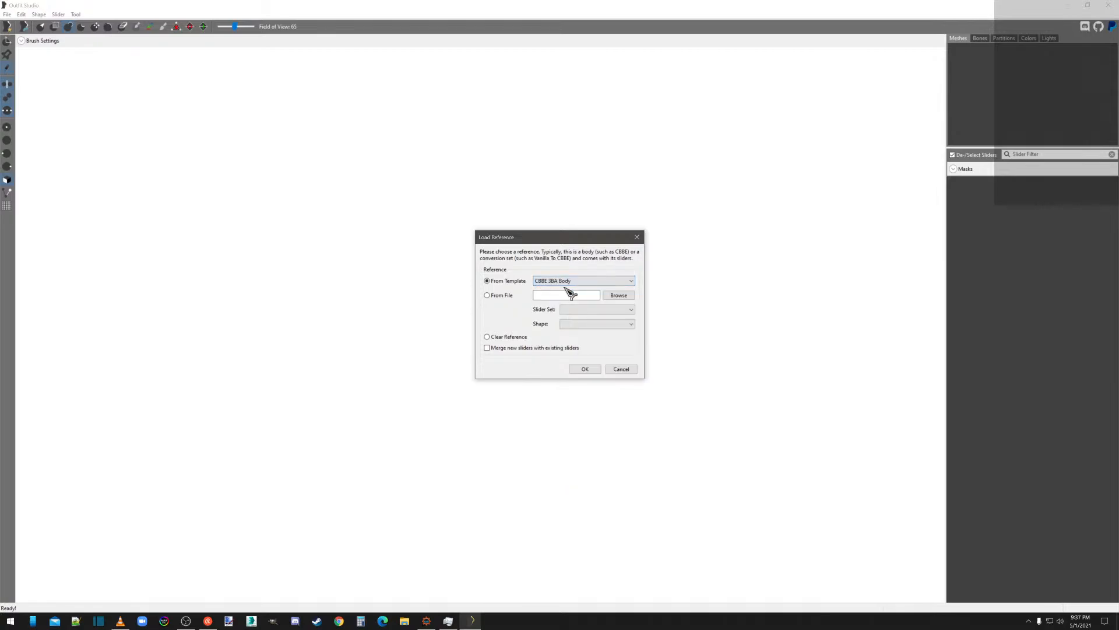
{"action": "left_click", "coordinate": [586, 369]}
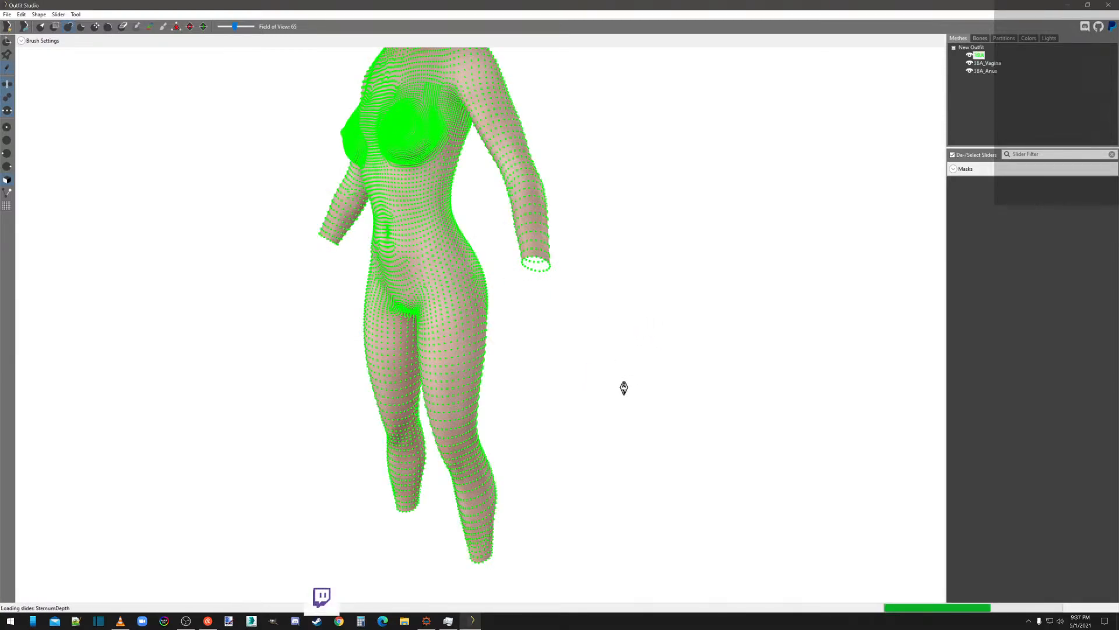
{"action": "left_click", "coordinate": [10, 69]}
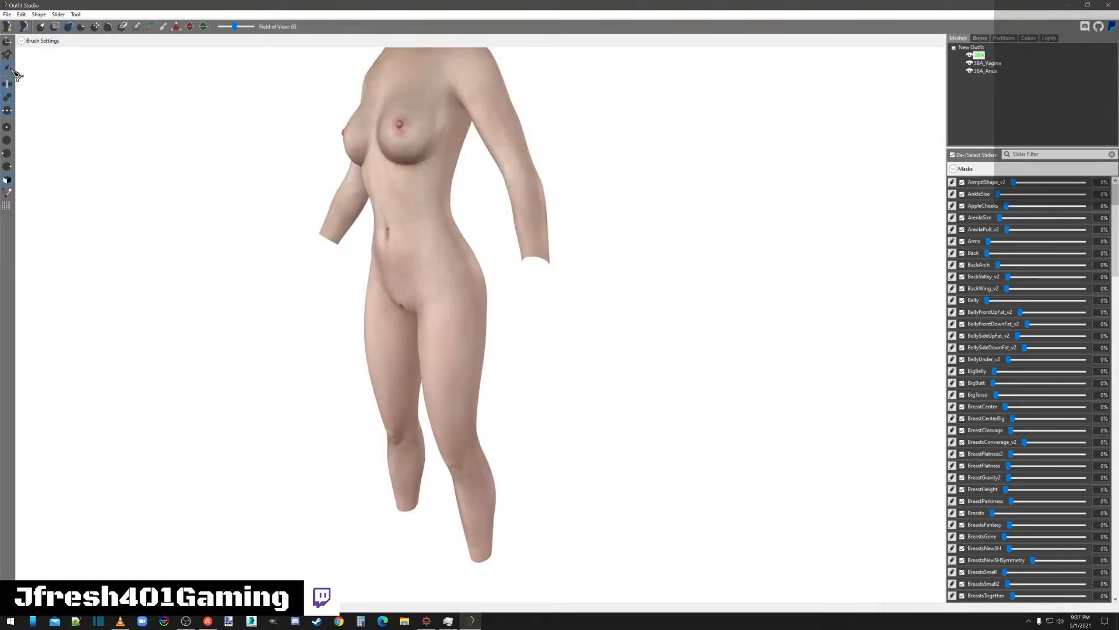
{"action": "right_click_drag", "start_coordinate": [681, 201], "coordinate": [542, 220]}
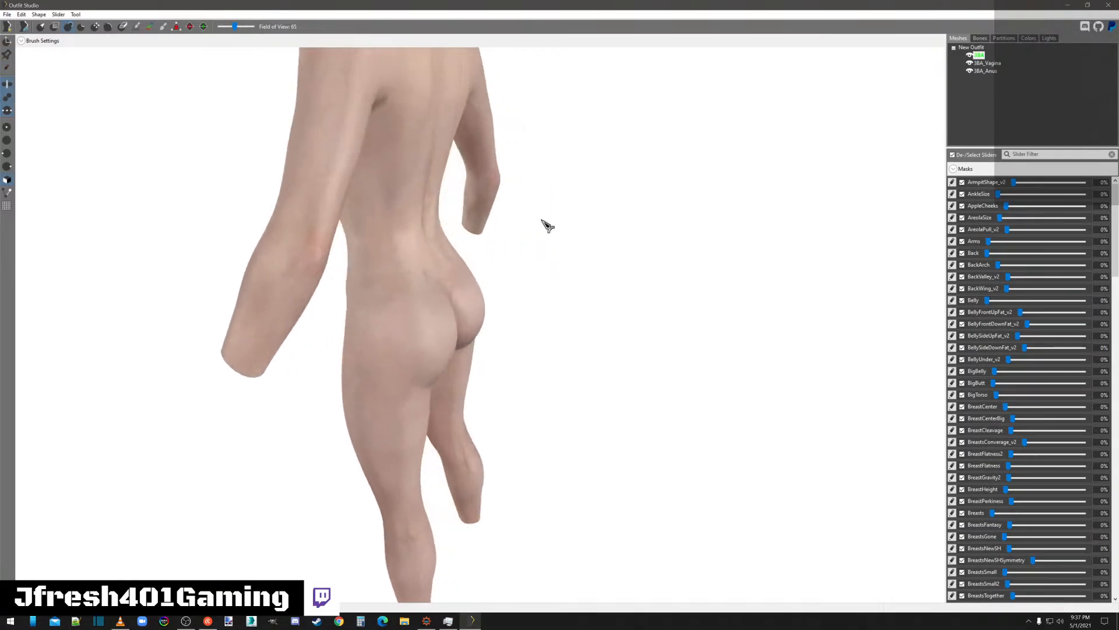
Delete the 3BA_Vagina and 3BA_Anus meshes from the new outfit.
{"action": "left_click", "coordinate": [991, 63]}
{"action": "right_click", "coordinate": [988, 72]}
{"action": "left_click", "coordinate": [975, 86]}
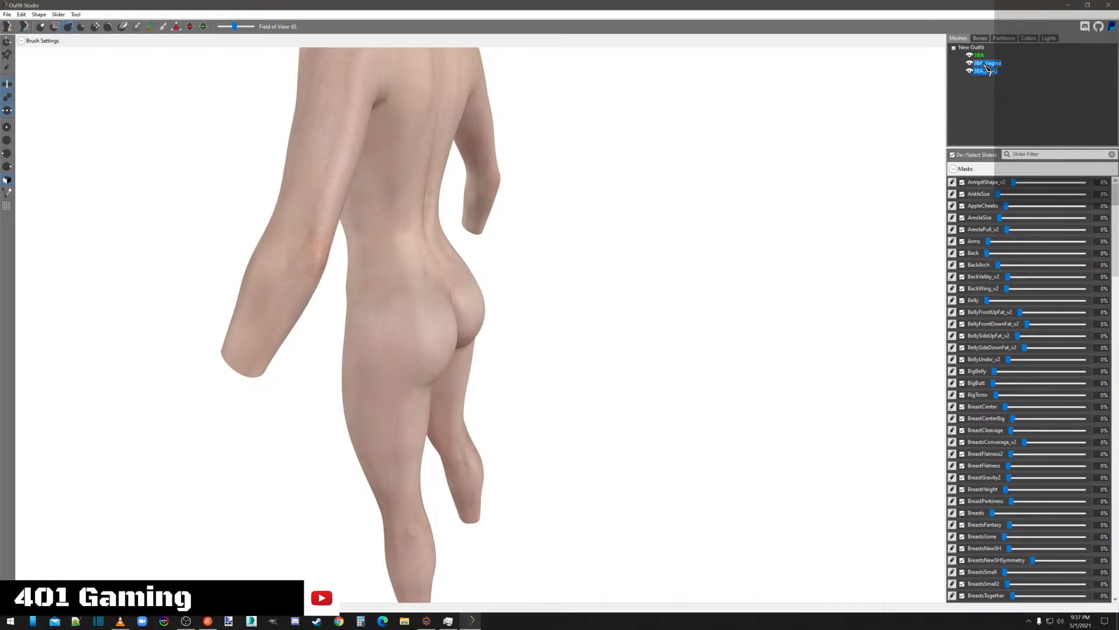
{"action": "left_click", "coordinate": [988, 71]}
{"action": "left_click", "coordinate": [991, 63], "text": "ctrl"}
{"action": "right_click", "coordinate": [984, 71]}
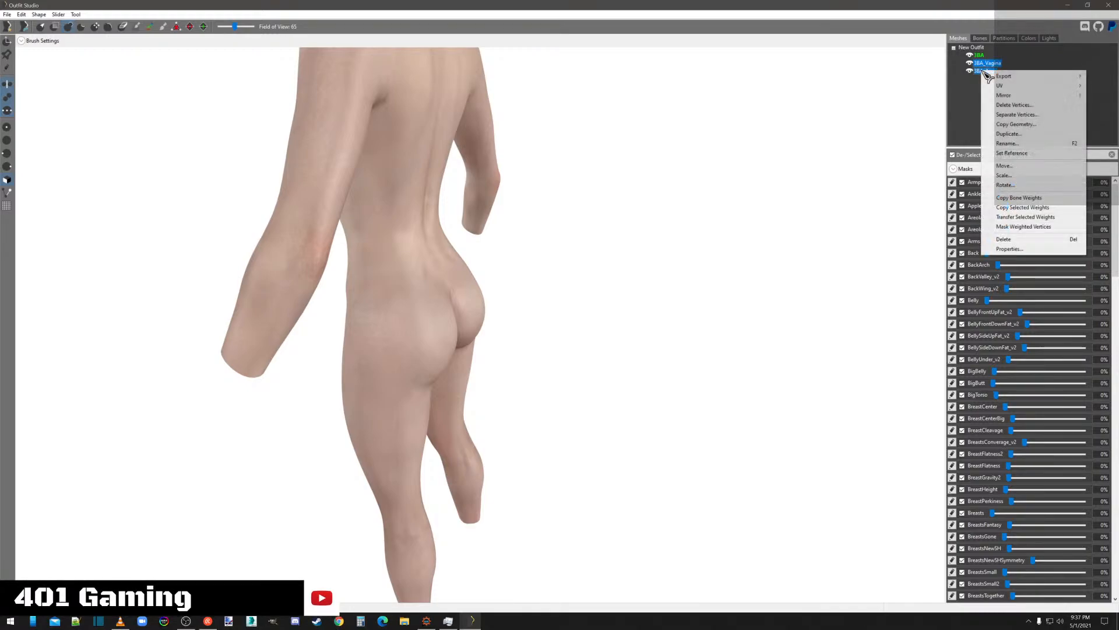
{"action": "left_click", "coordinate": [1009, 240]}
{"action": "left_click", "coordinate": [607, 307]}
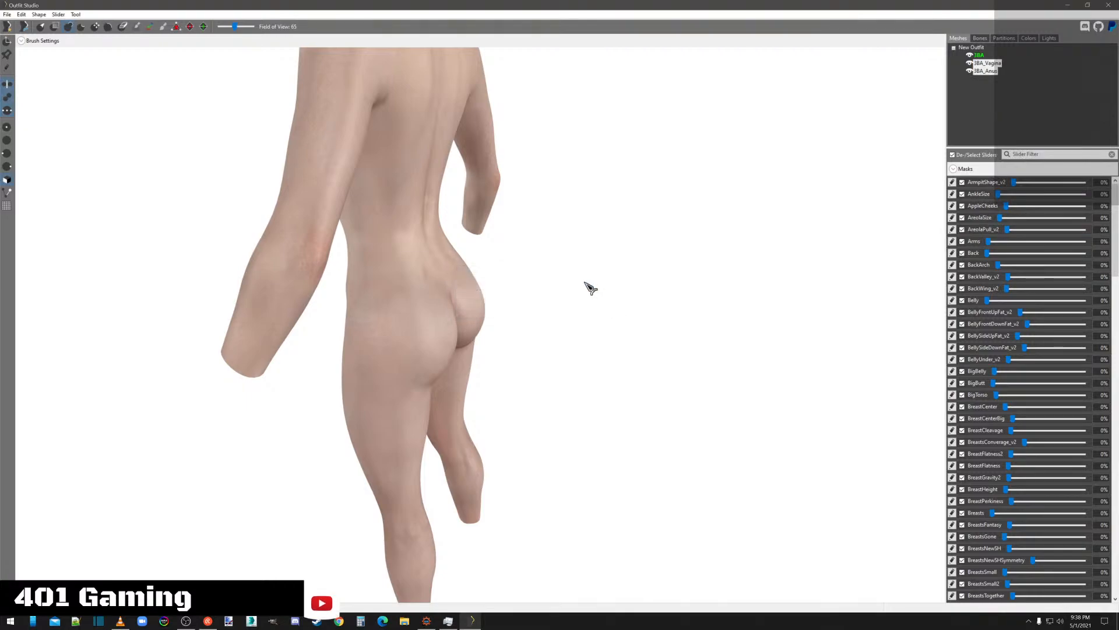
Examine the remaining 3BA body from several sides and review its bone list and partitions.
{"action": "right_click_drag", "start_coordinate": [482, 375], "coordinate": [619, 366]}
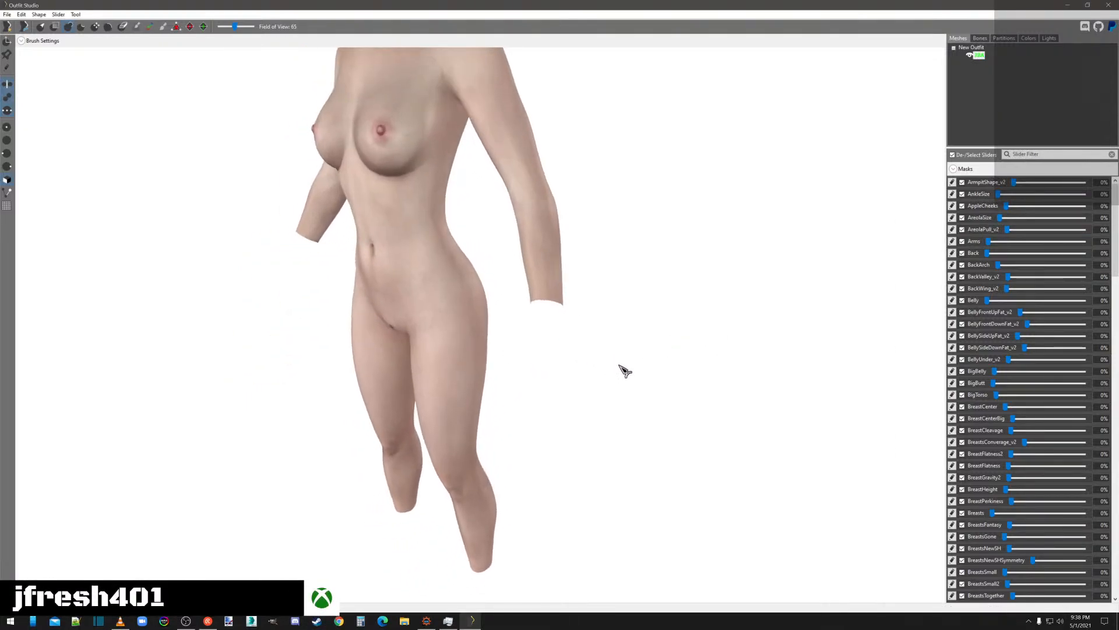
{"action": "scroll", "coordinate": [639, 294], "scroll_direction": "up", "scroll_amount": 5}
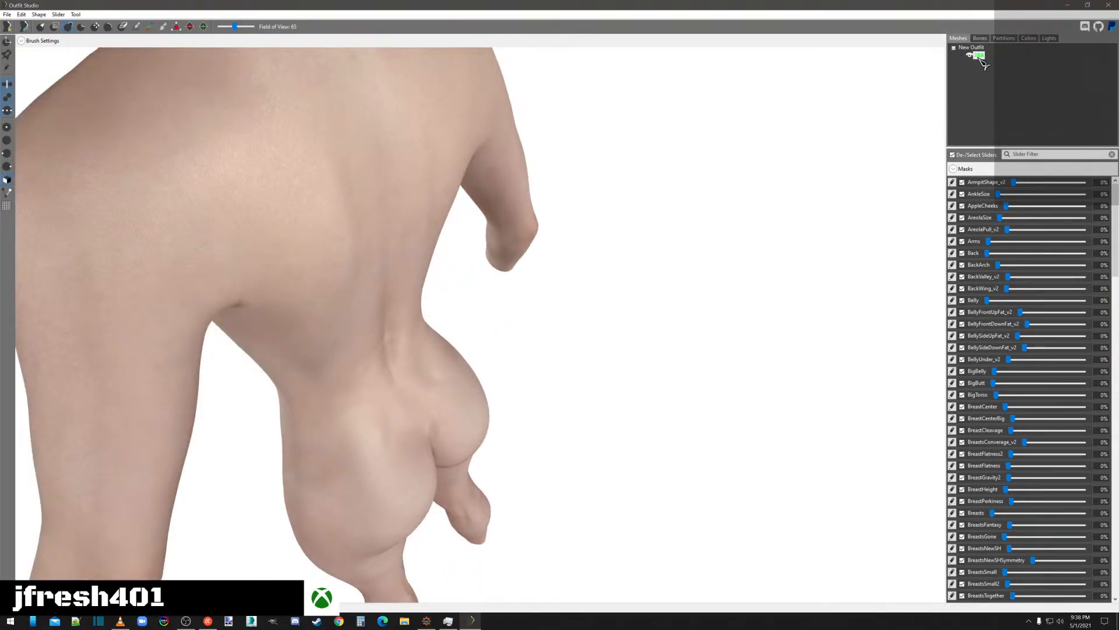
{"action": "left_click", "coordinate": [982, 38]}
{"action": "scroll", "coordinate": [993, 89], "scroll_direction": "down", "scroll_amount": 10}
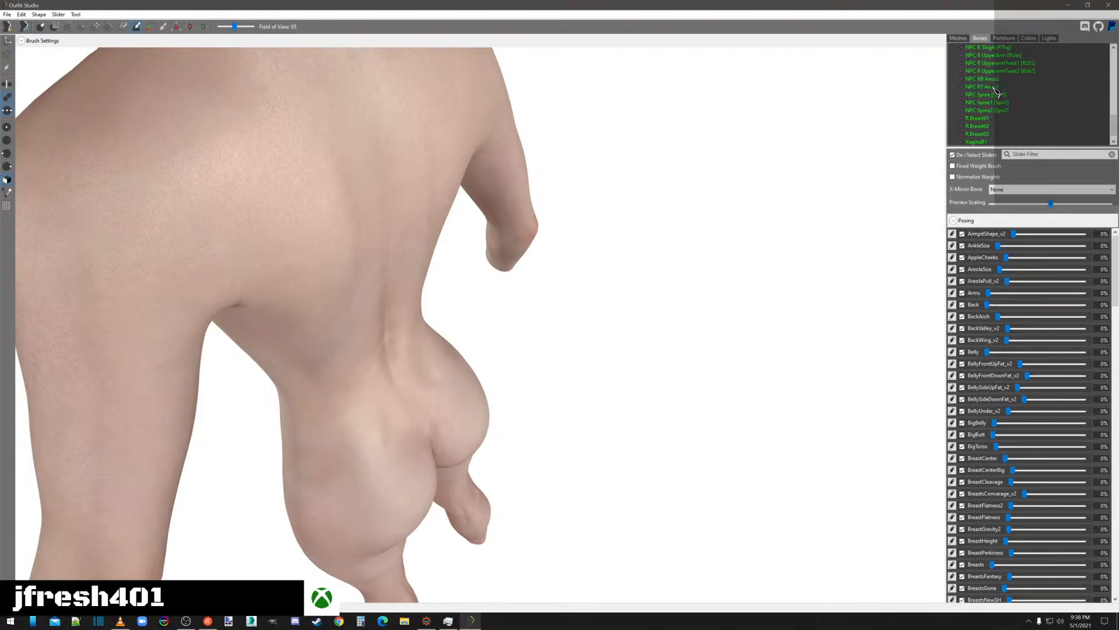
{"action": "left_click", "coordinate": [1004, 37]}
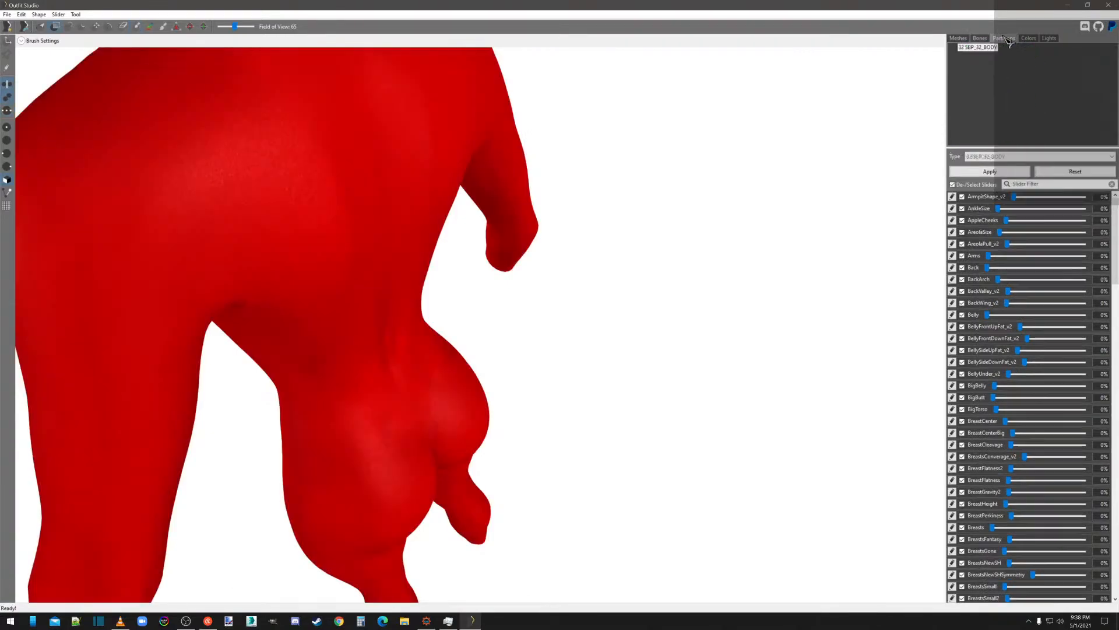
{"action": "left_click", "coordinate": [981, 38]}
{"action": "left_click", "coordinate": [961, 39]}
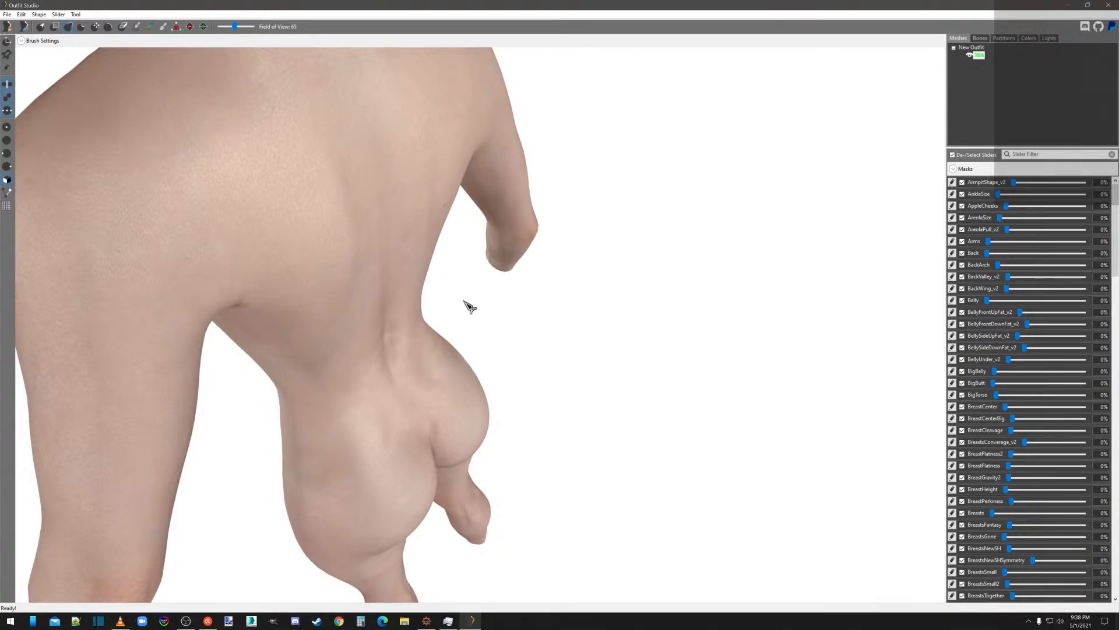
{"action": "right_click_drag", "start_coordinate": [467, 305], "coordinate": [525, 362]}
Import panties.obj from the from3ds folder inside overwrite as a new shape named panties.
{"action": "left_click", "coordinate": [7, 14]}
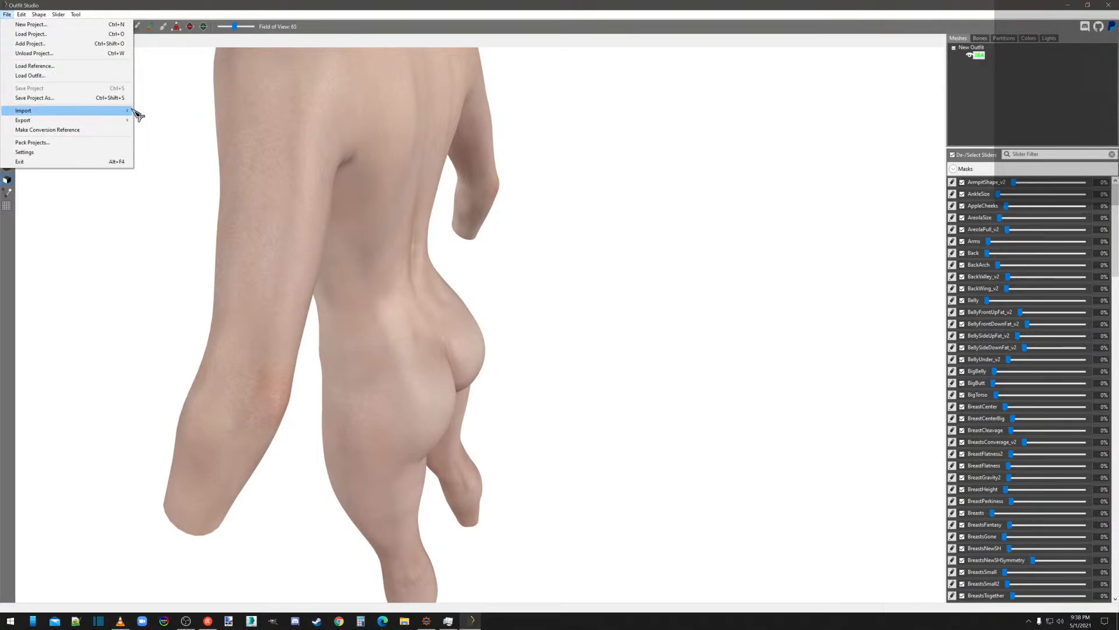
{"action": "mouse_move", "coordinate": [128, 110]}
{"action": "left_click", "coordinate": [168, 121]}
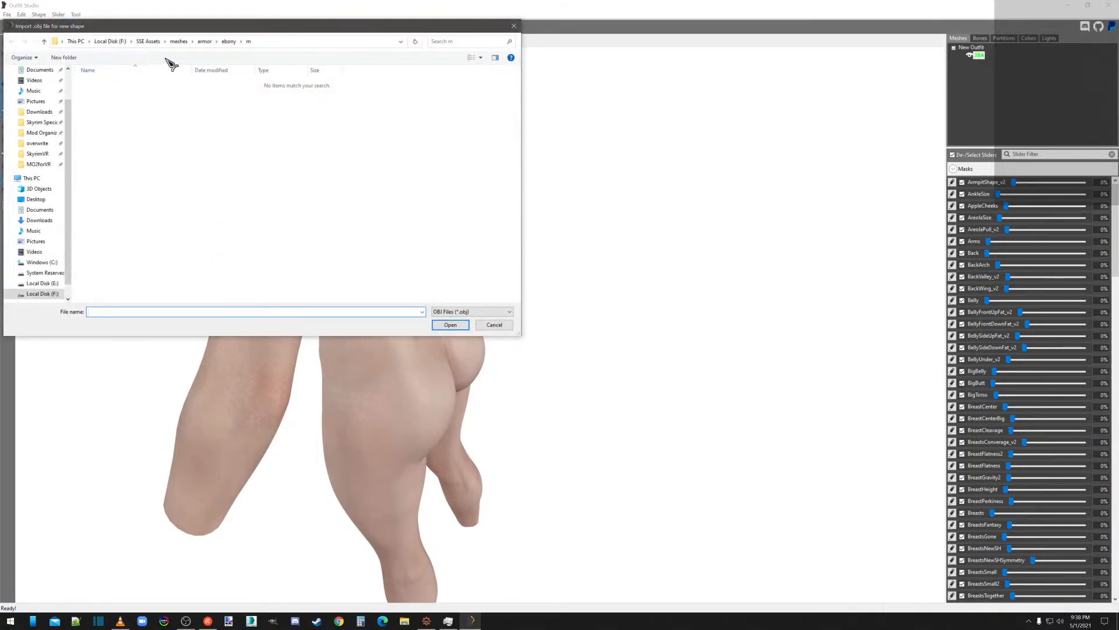
{"action": "left_click", "coordinate": [37, 143]}
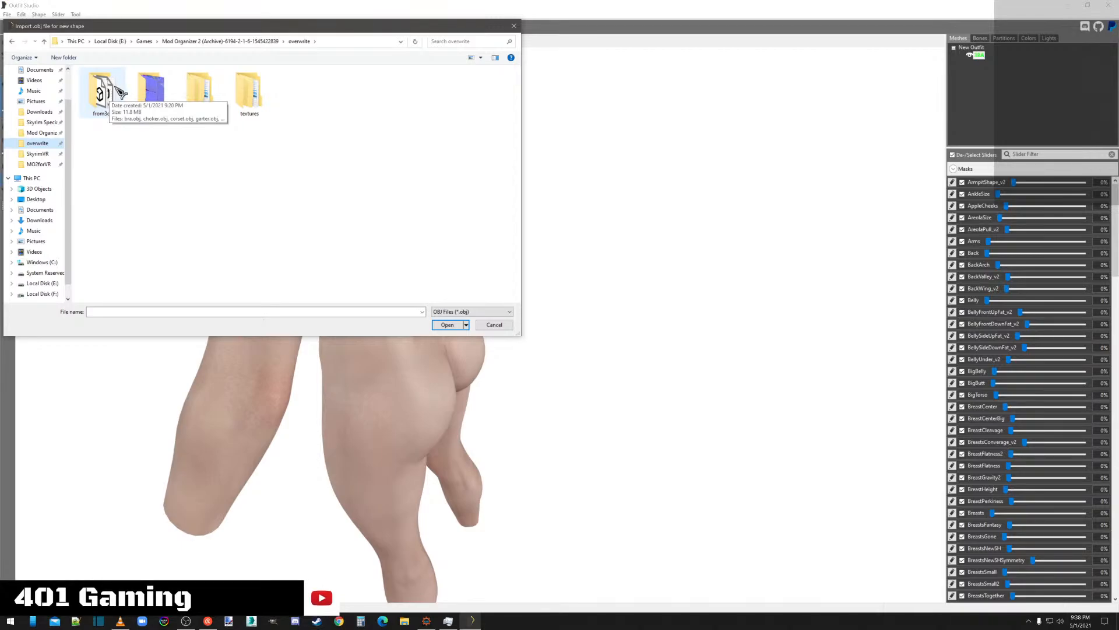
{"action": "double_click", "coordinate": [111, 87]}
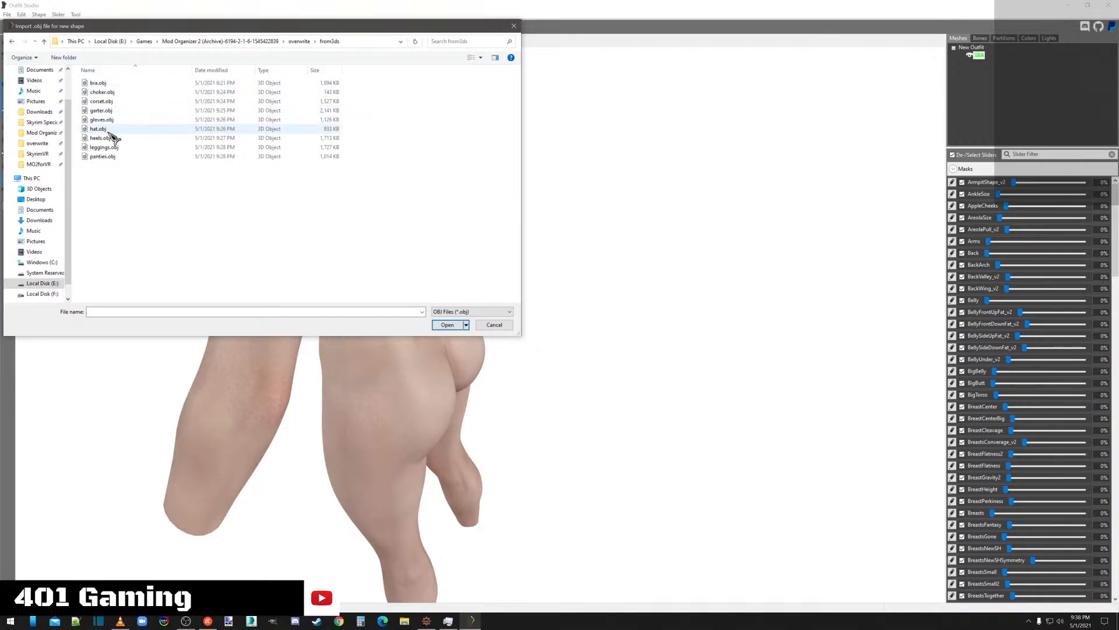
{"action": "double_click", "coordinate": [102, 157]}
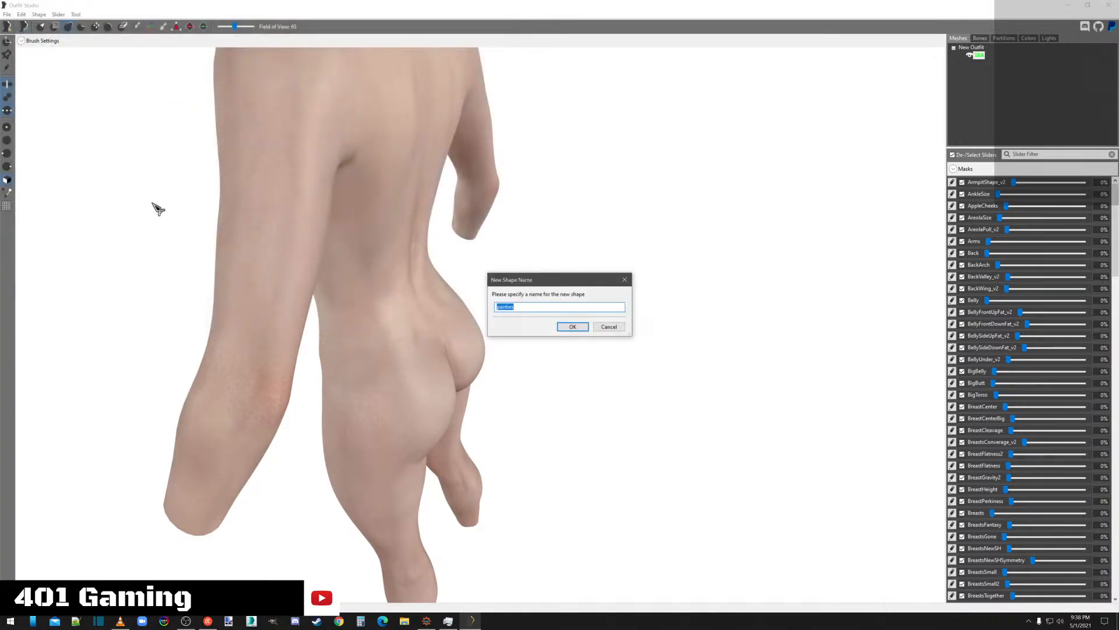
{"action": "left_click", "coordinate": [573, 327]}
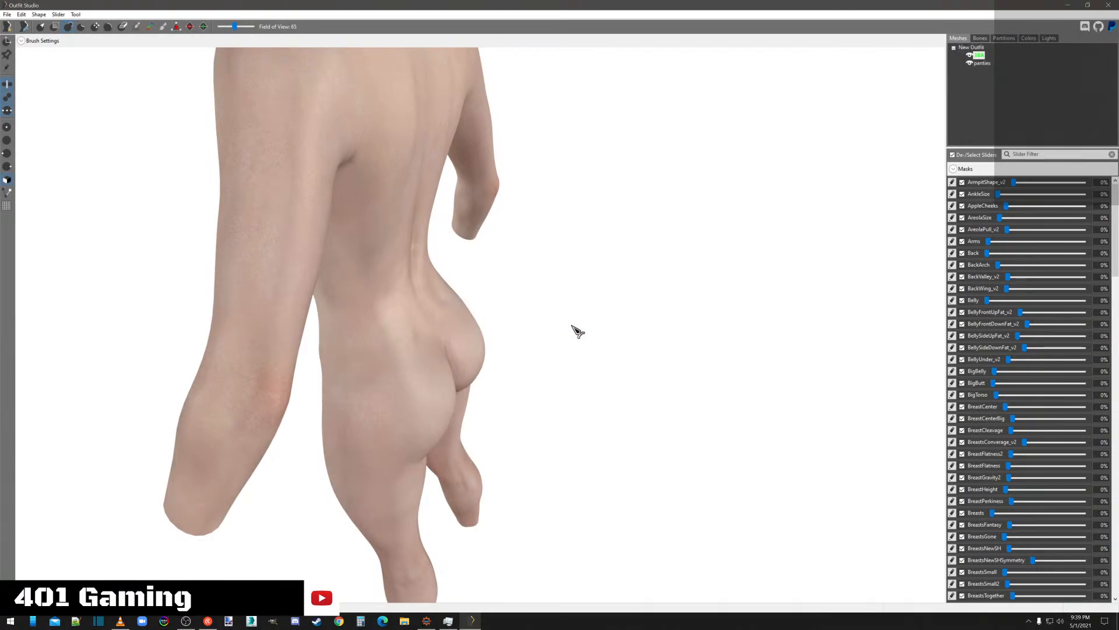
Scale the panties mesh uniformly on all axes to 0.137.
{"action": "right_click_drag", "start_coordinate": [624, 297], "coordinate": [802, 298]}
{"action": "scroll", "coordinate": [733, 302], "scroll_direction": "down", "scroll_amount": 5}
{"action": "right_click_drag", "start_coordinate": [736, 307], "coordinate": [690, 290]}
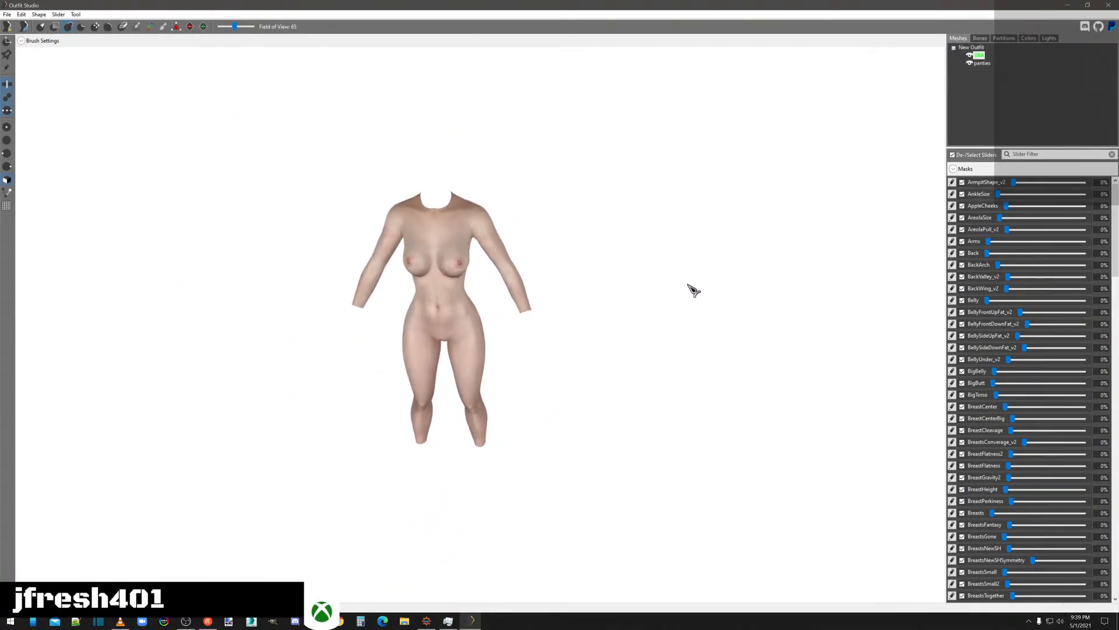
{"action": "right_click_drag", "start_coordinate": [816, 171], "coordinate": [640, 159]}
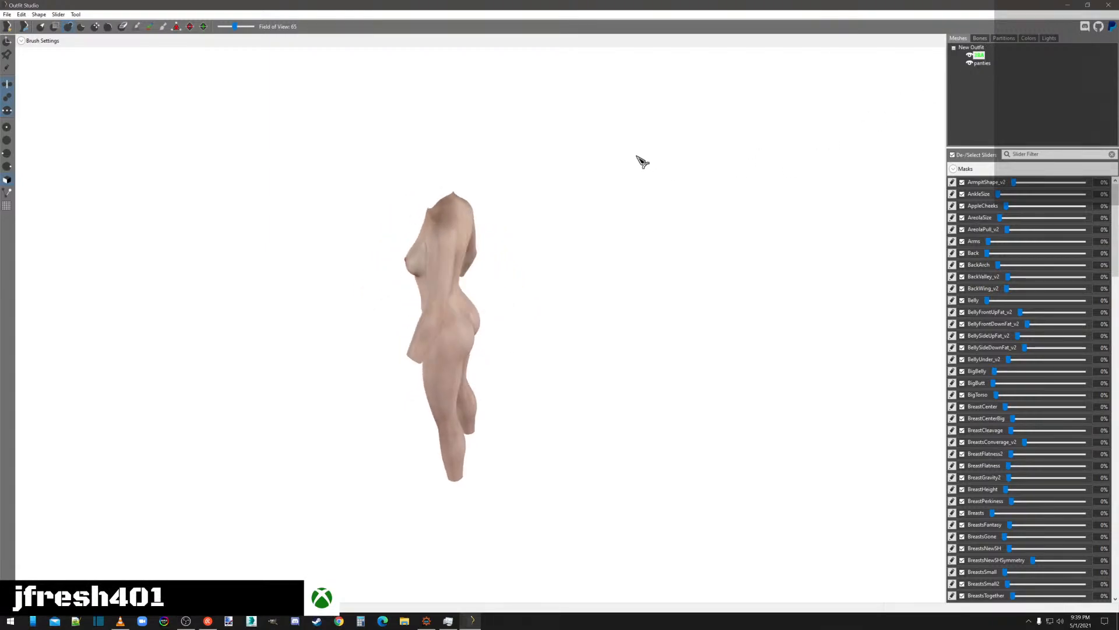
{"action": "right_click", "coordinate": [982, 69]}
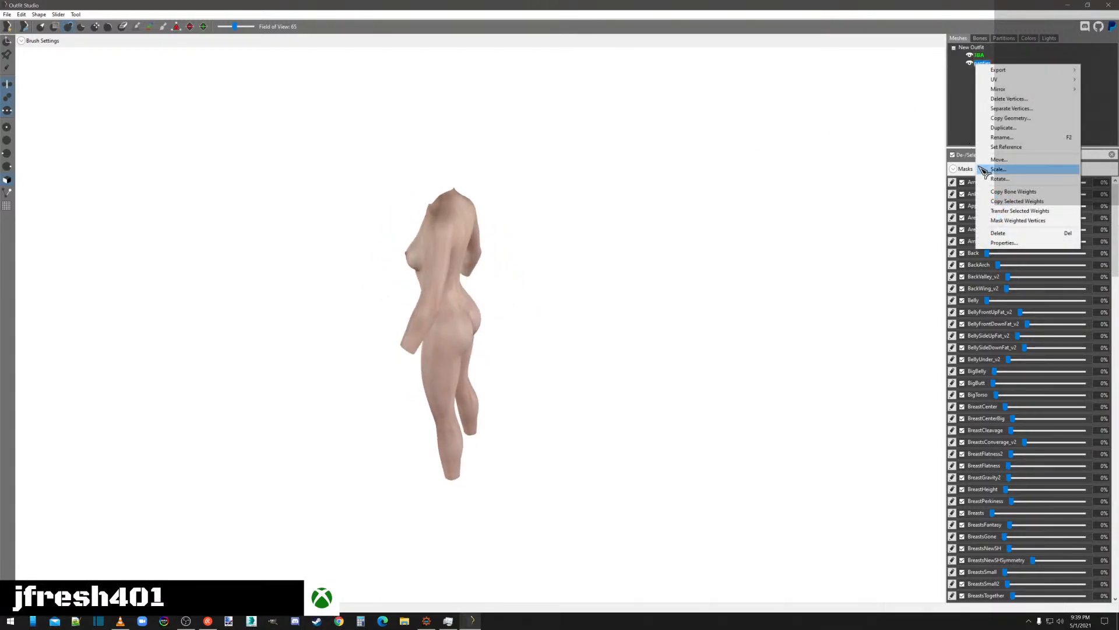
{"action": "left_click", "coordinate": [986, 169]}
{"action": "left_click_drag", "start_coordinate": [600, 262], "coordinate": [779, 306]}
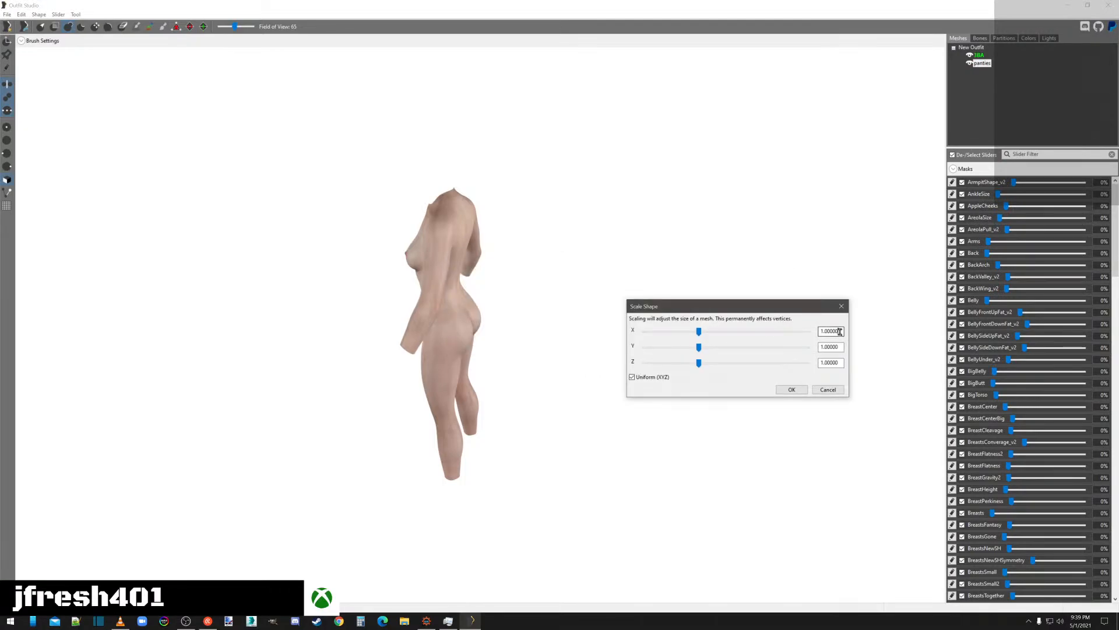
{"action": "left_click_drag", "start_coordinate": [704, 335], "coordinate": [657, 337]}
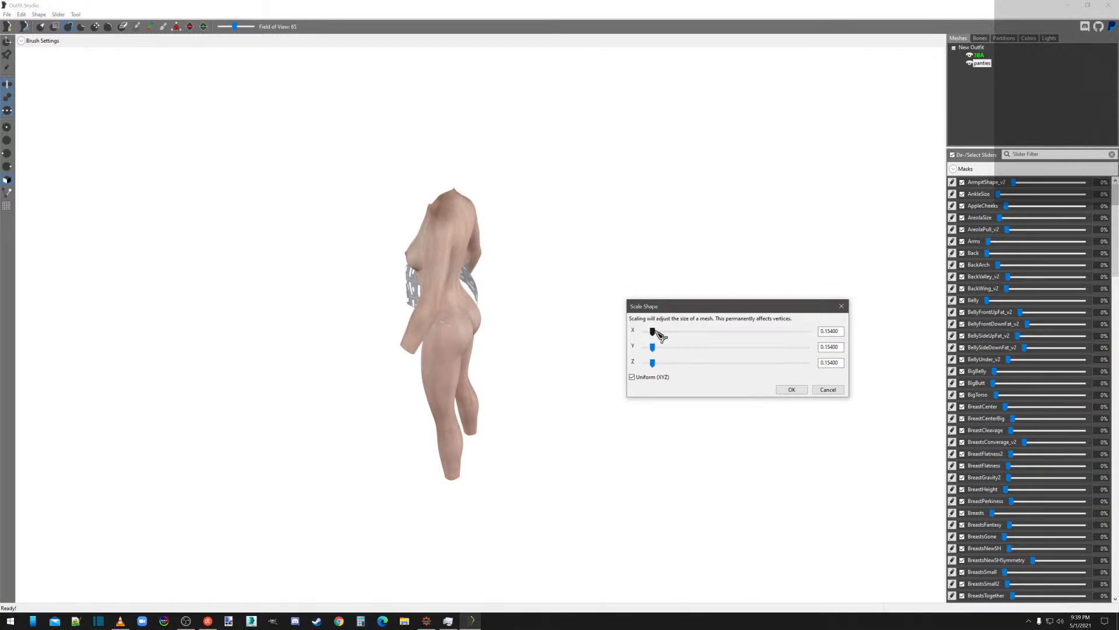
{"action": "left_click_drag", "start_coordinate": [657, 338], "coordinate": [656, 338]}
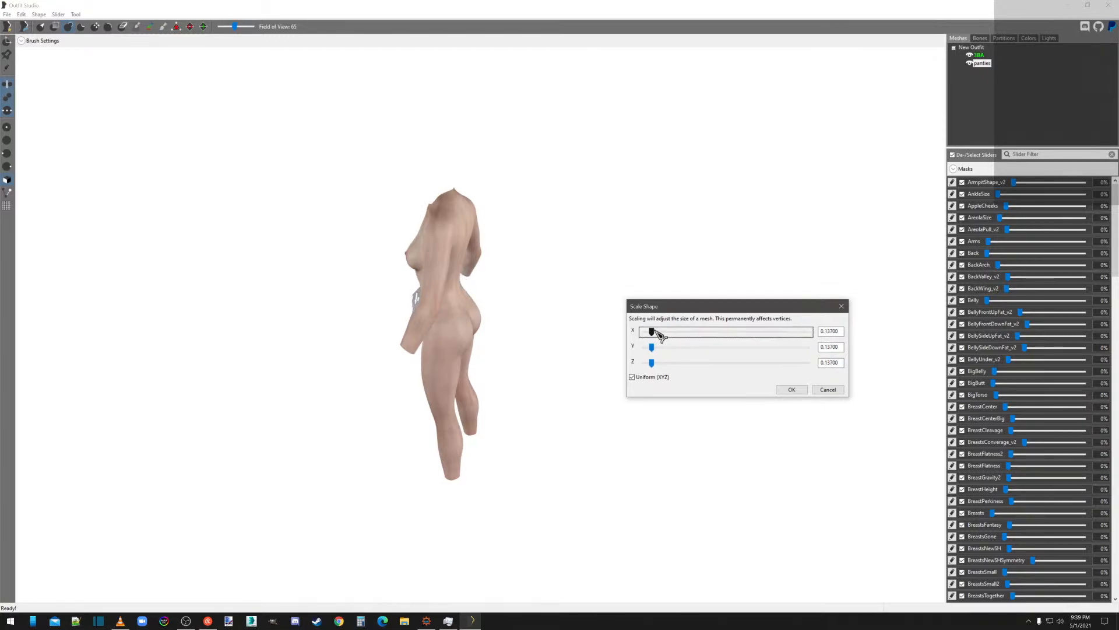
{"action": "left_click", "coordinate": [788, 389]}
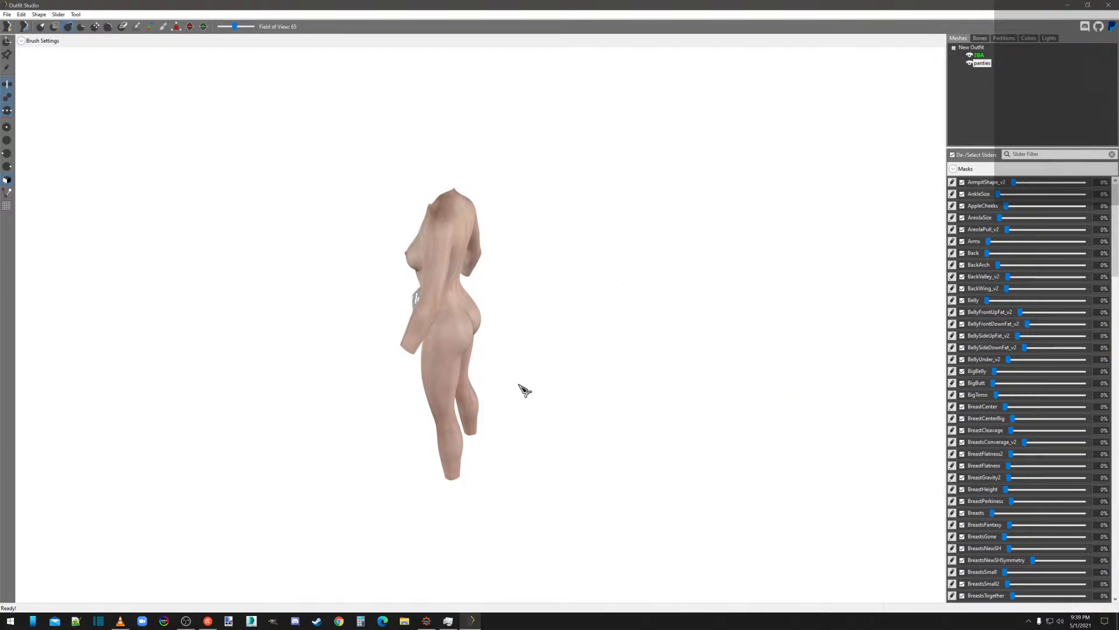
Export the panties mesh to the Desktop as 1.nif.
{"action": "right_click_drag", "start_coordinate": [522, 387], "coordinate": [547, 380]}
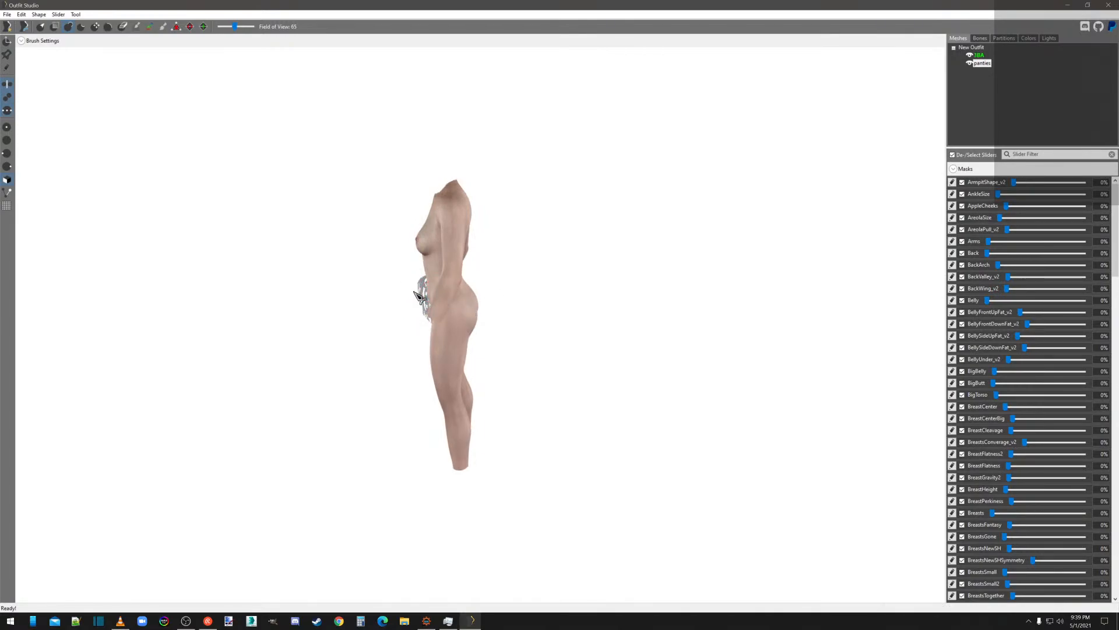
{"action": "right_click", "coordinate": [989, 69]}
{"action": "mouse_move", "coordinate": [999, 69]}
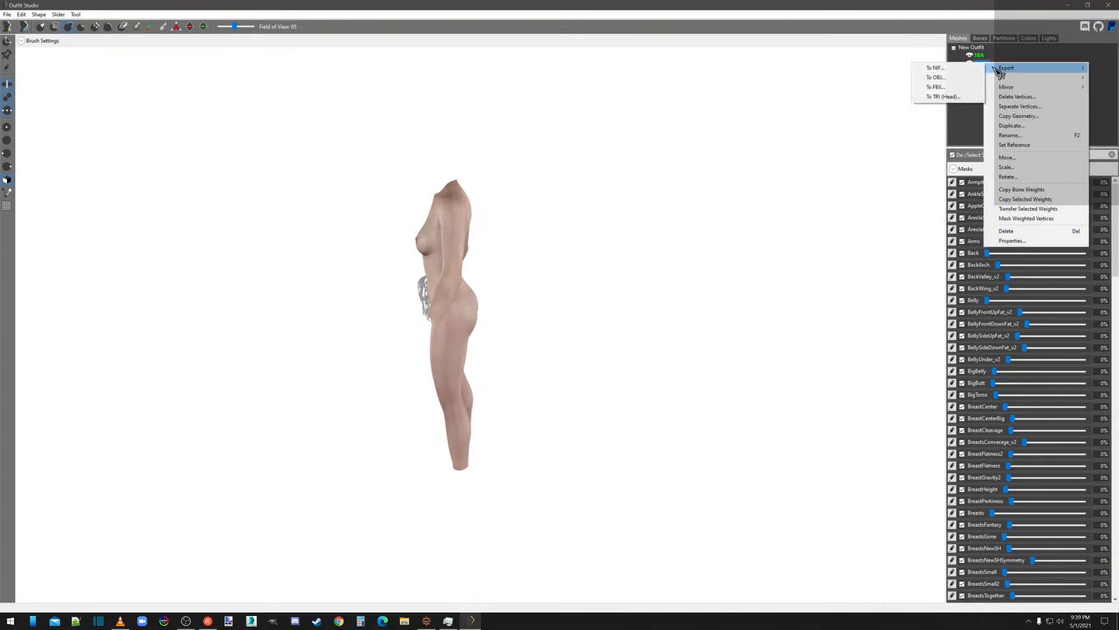
{"action": "left_click", "coordinate": [863, 65]}
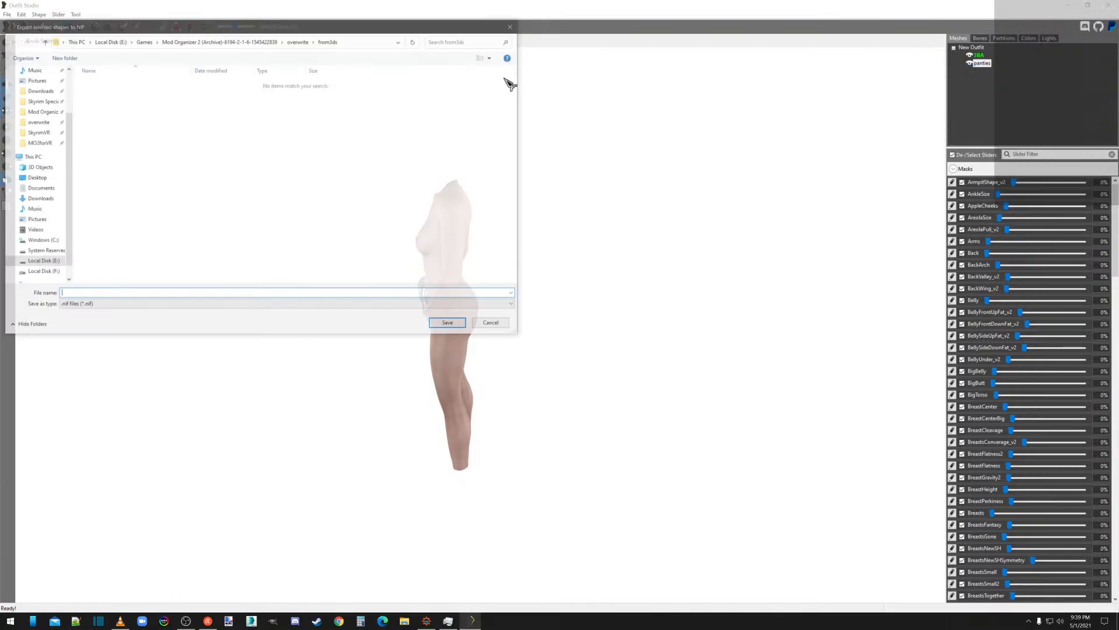
{"action": "left_click", "coordinate": [36, 179]}
{"action": "left_click", "coordinate": [85, 294]}
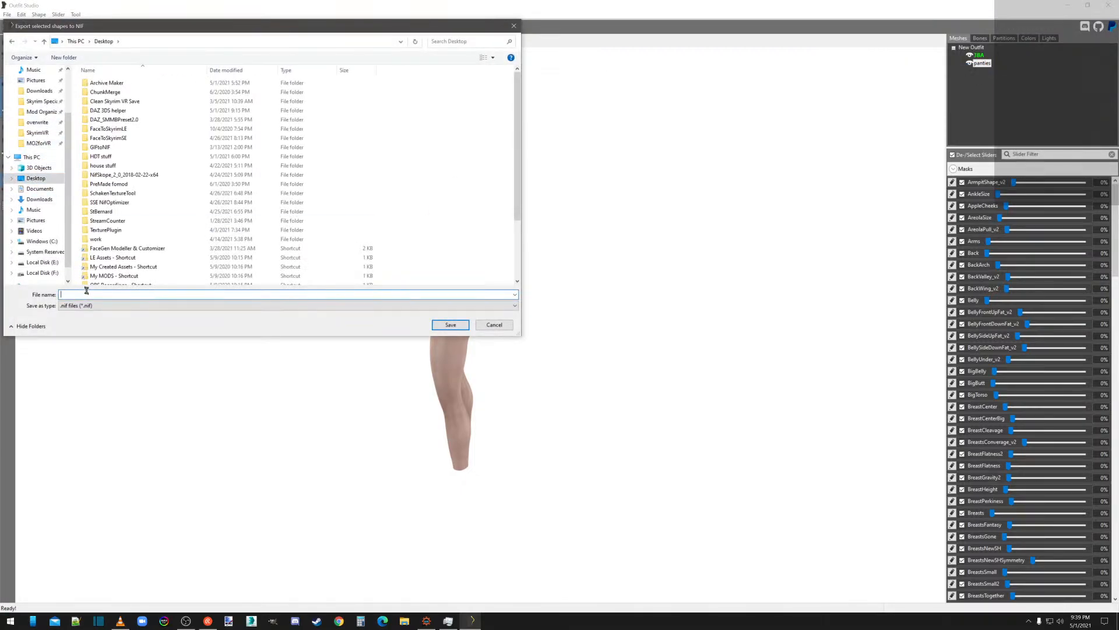
{"action": "key", "text": "Return"}
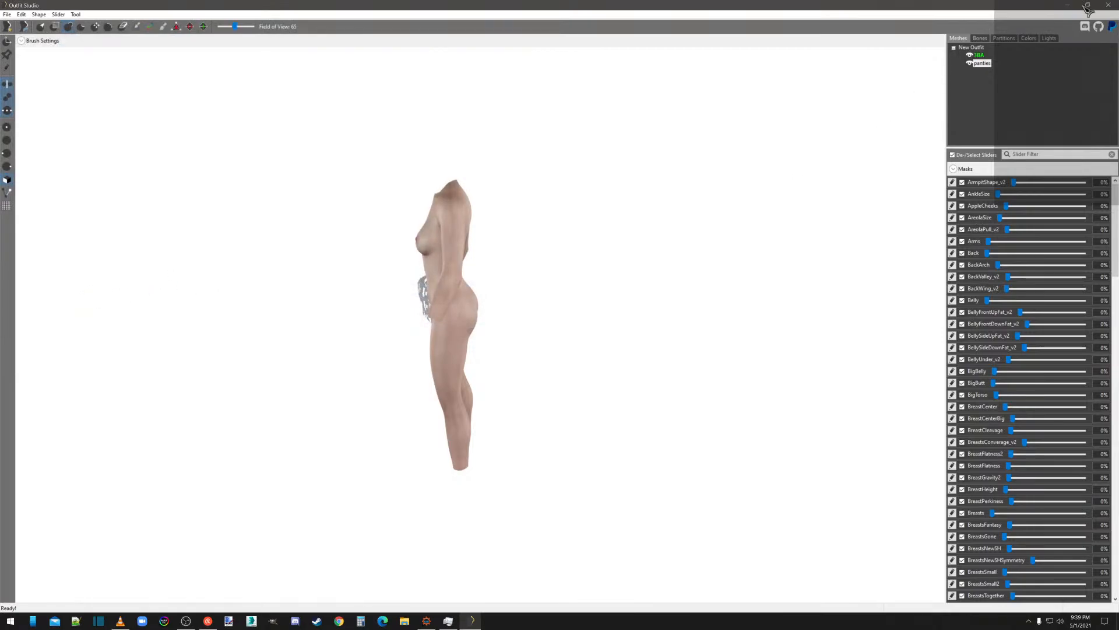
Open 1.nif in NifSkope and enable Double_Sided in Shader Flags 2 of the panties' BSLightingShaderProperty.
{"action": "left_click", "coordinate": [1067, 6]}
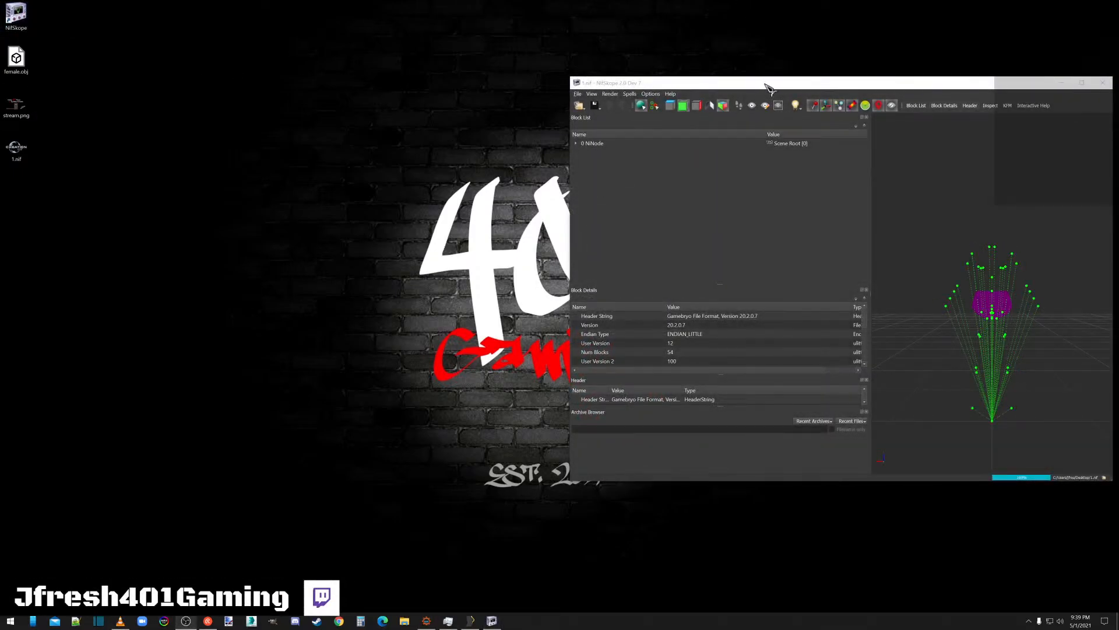
{"action": "left_click", "coordinate": [1002, 301]}
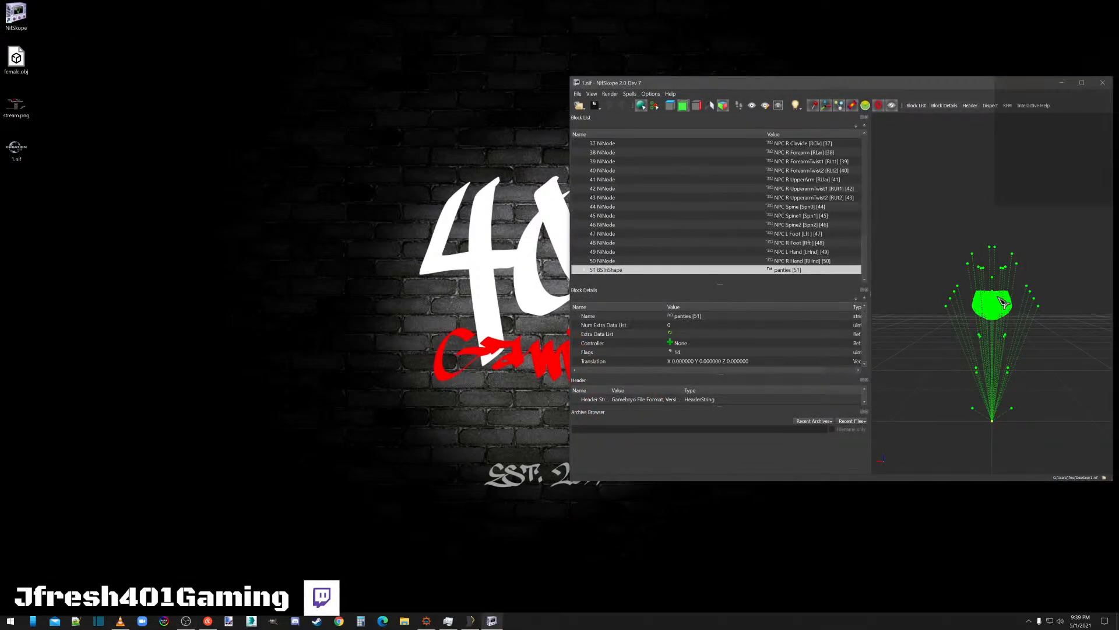
{"action": "left_click", "coordinate": [586, 270]}
{"action": "left_click", "coordinate": [629, 271]}
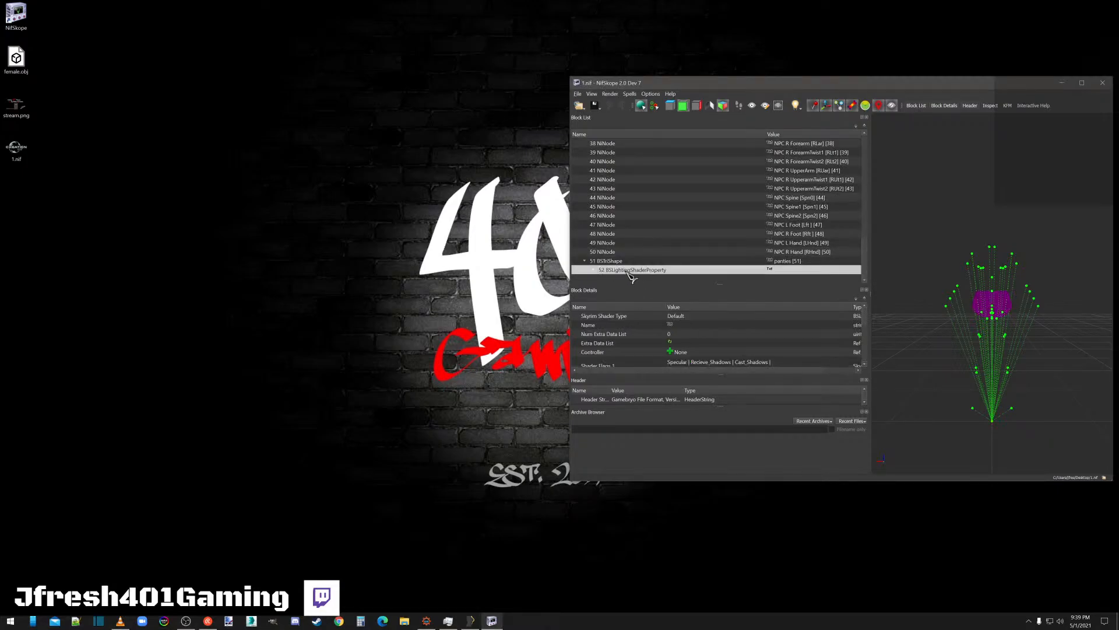
{"action": "scroll", "coordinate": [752, 354], "scroll_direction": "down", "scroll_amount": 2}
{"action": "scroll", "coordinate": [738, 331], "scroll_direction": "up", "scroll_amount": 1}
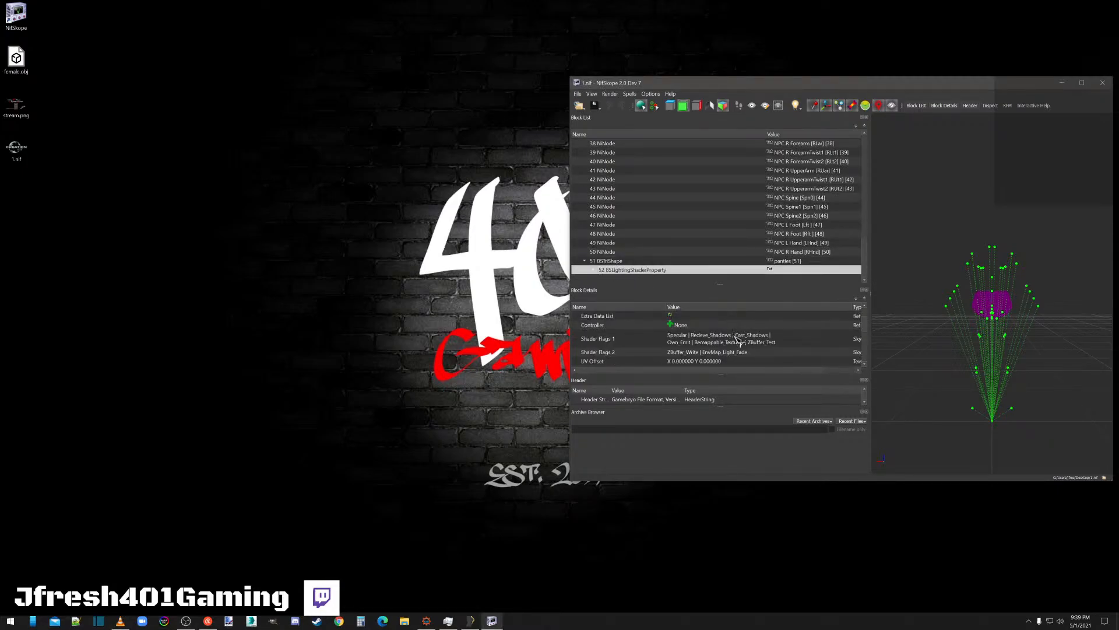
{"action": "double_click", "coordinate": [748, 352]}
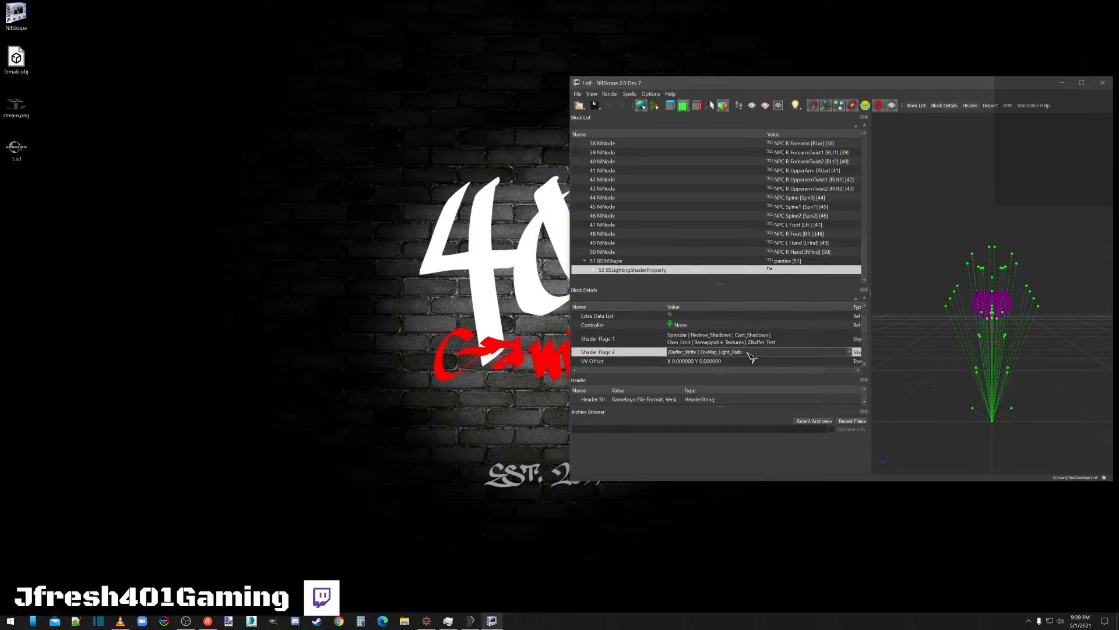
{"action": "left_click", "coordinate": [850, 352]}
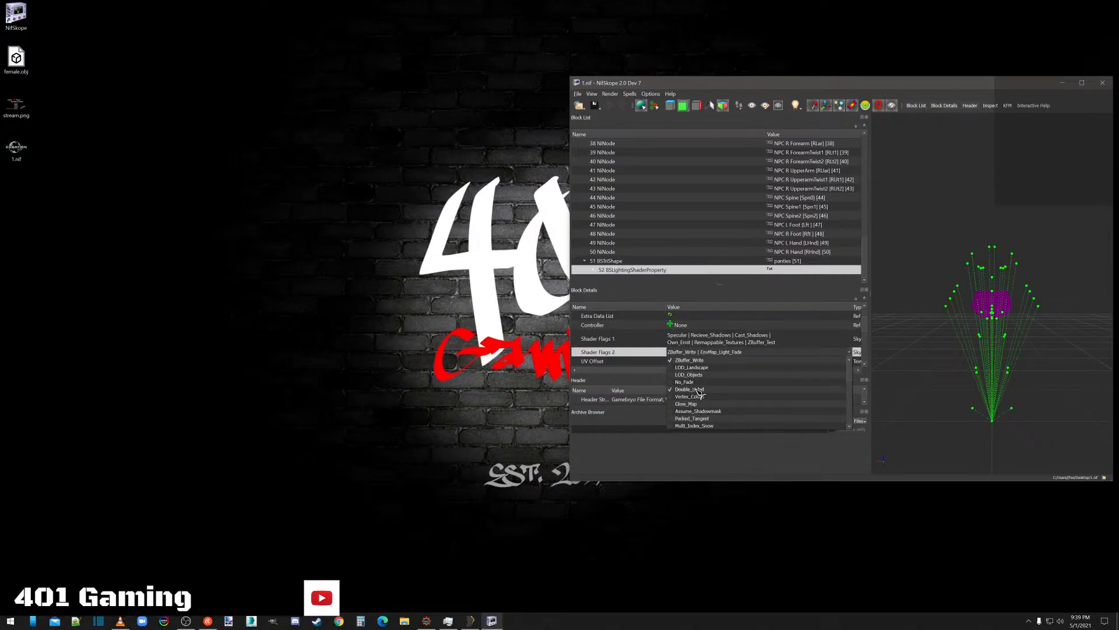
{"action": "left_click", "coordinate": [707, 342]}
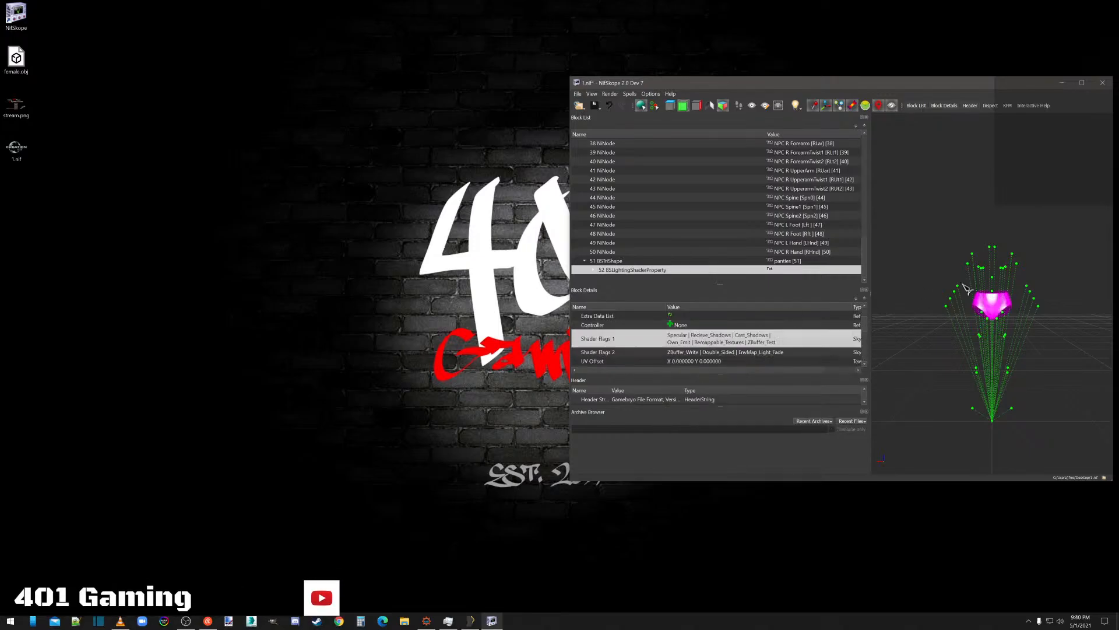
Save 1.nif, close NifSkope and switch back to Outfit Studio.
{"action": "left_click", "coordinate": [580, 107]}
{"action": "left_click", "coordinate": [593, 168]}
{"action": "left_click", "coordinate": [1103, 83]}
{"action": "left_click", "coordinate": [471, 620]}
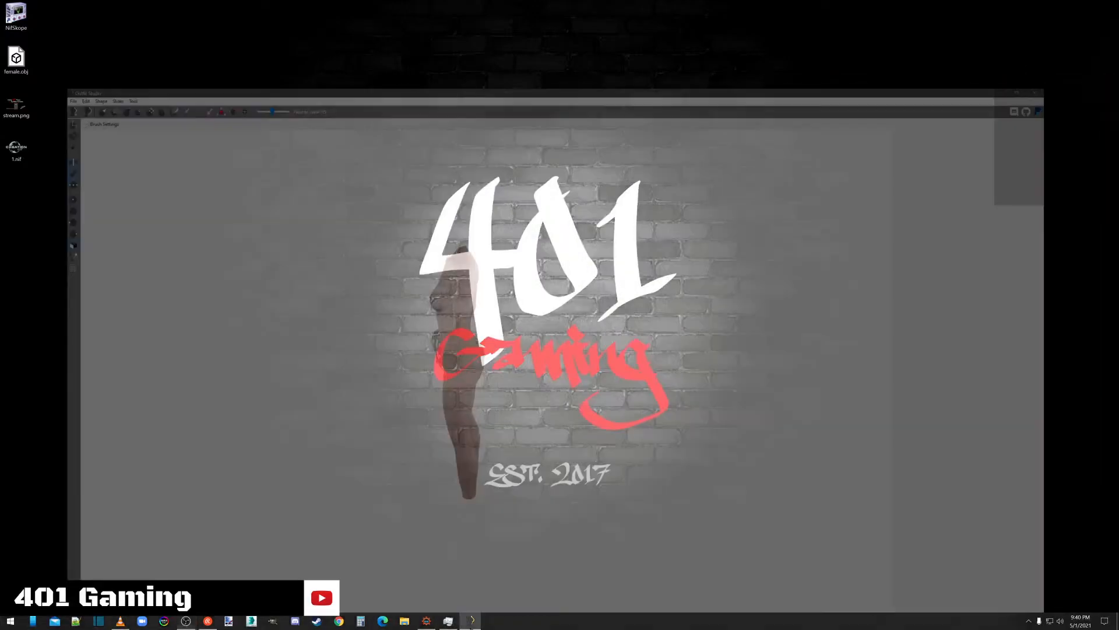
Delete the existing panties mesh from the outfit.
{"action": "right_click", "coordinate": [984, 63]}
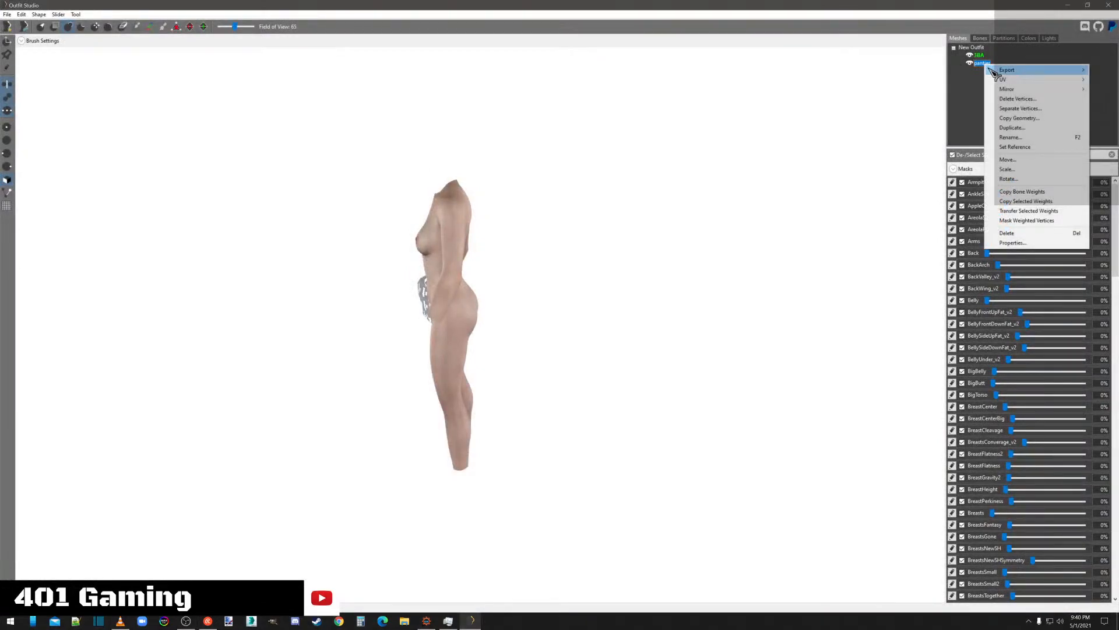
{"action": "left_click", "coordinate": [1007, 233]}
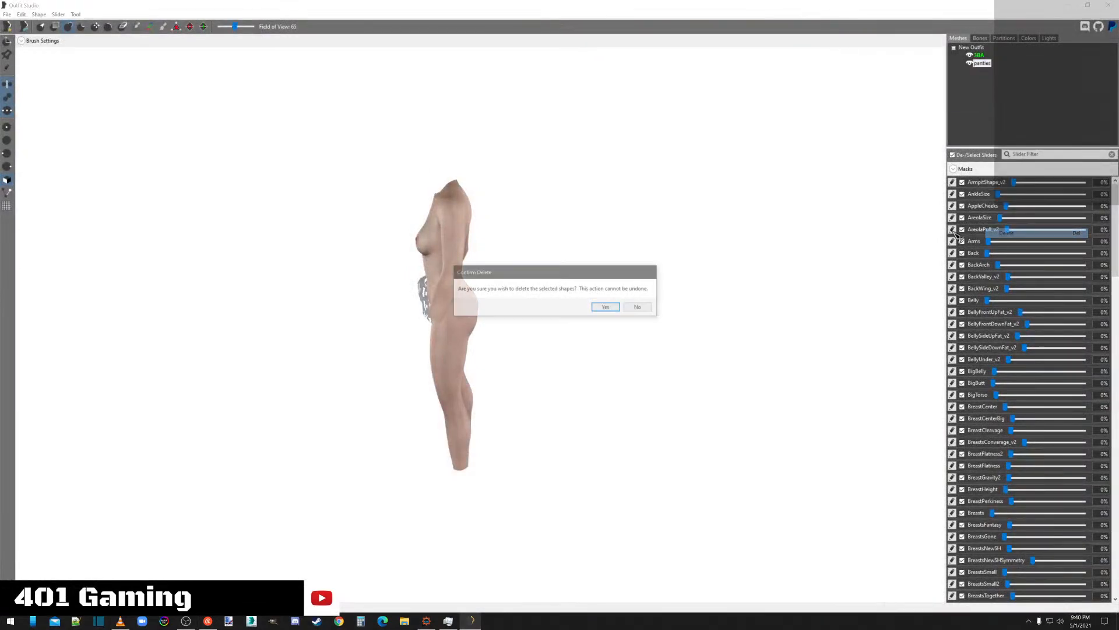
{"action": "left_click", "coordinate": [606, 307]}
Import the edited 1.nif from the Desktop into the outfit.
{"action": "left_click", "coordinate": [7, 14]}
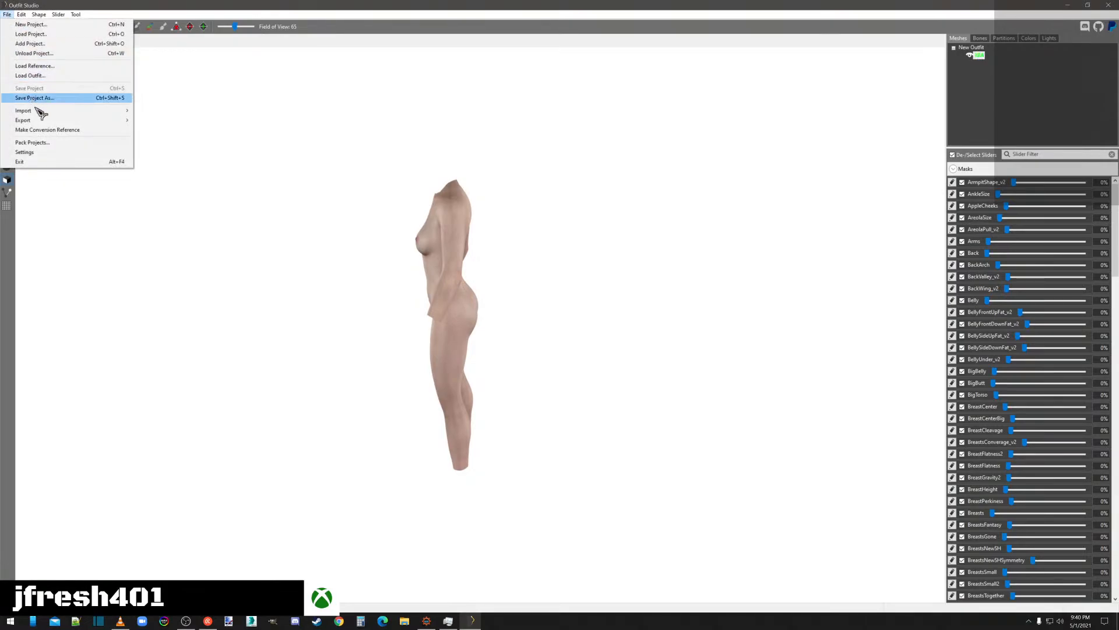
{"action": "mouse_move", "coordinate": [102, 111]}
{"action": "left_click", "coordinate": [142, 111]}
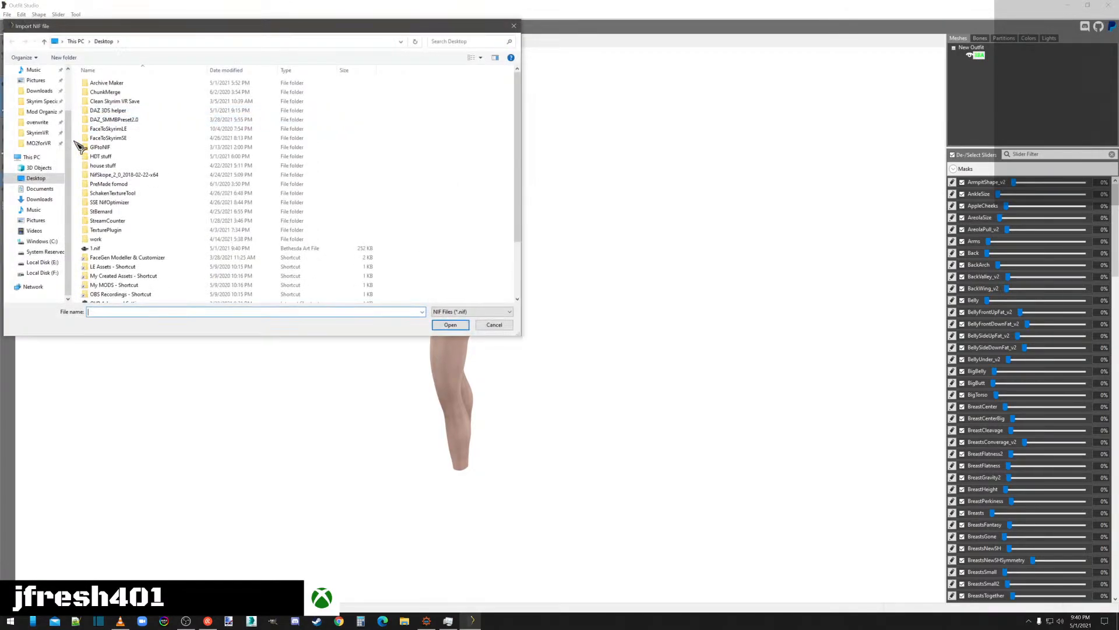
{"action": "left_click", "coordinate": [97, 248]}
{"action": "double_click", "coordinate": [96, 247]}
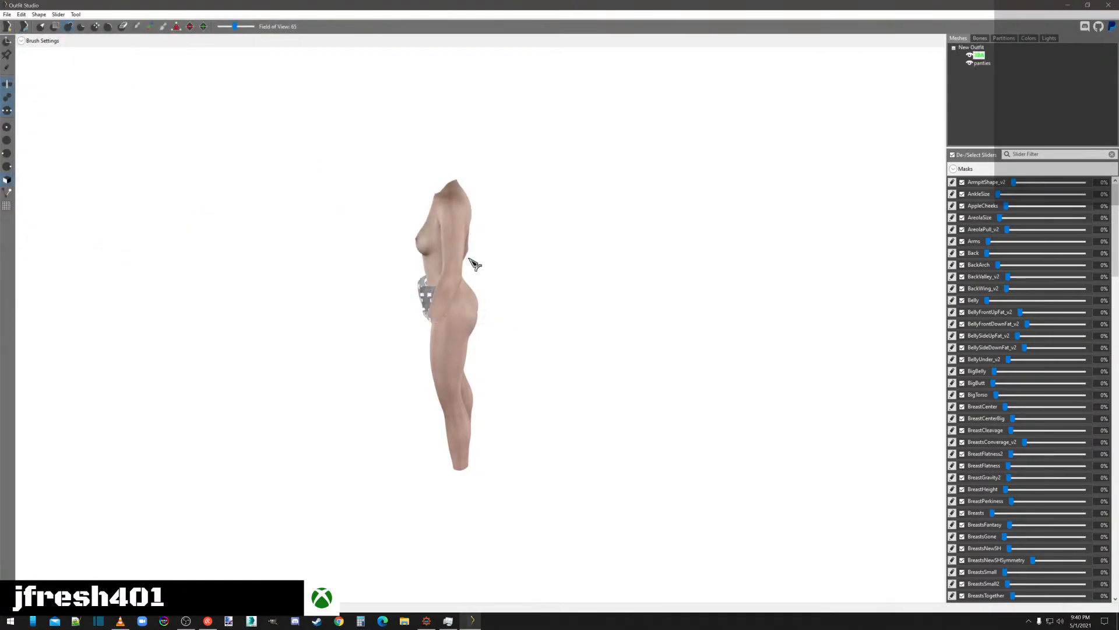
{"action": "right_click_drag", "start_coordinate": [478, 368], "coordinate": [438, 296]}
{"action": "scroll", "coordinate": [527, 405], "scroll_direction": "up", "scroll_amount": 5}
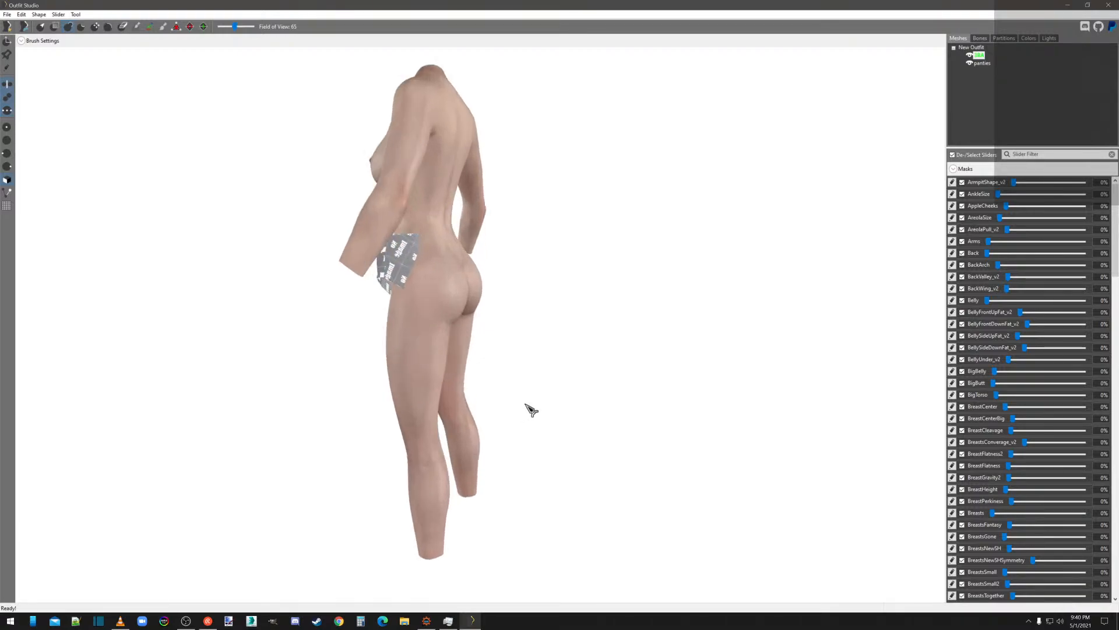
{"action": "scroll", "coordinate": [644, 428], "scroll_direction": "up", "scroll_amount": 2}
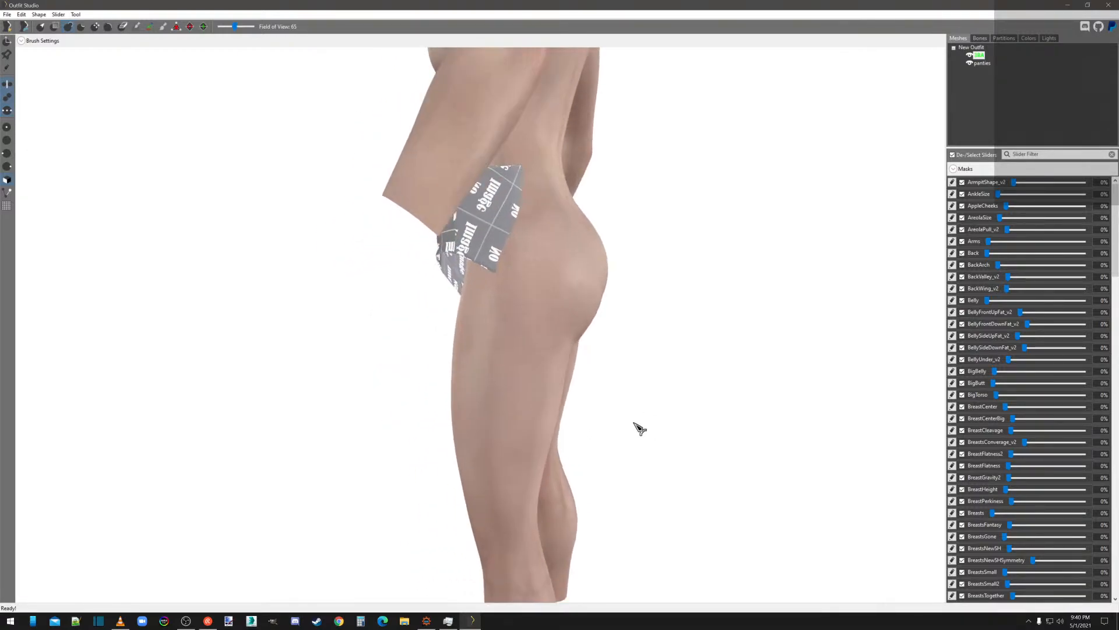
{"action": "right_click", "coordinate": [982, 63]}
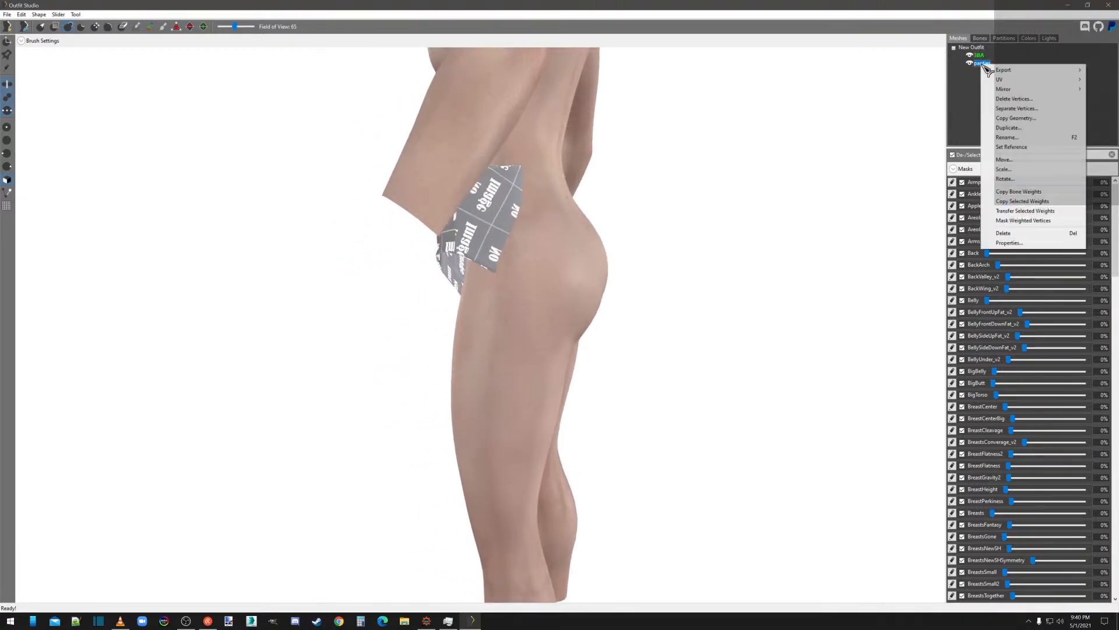
{"action": "left_click", "coordinate": [1019, 163]}
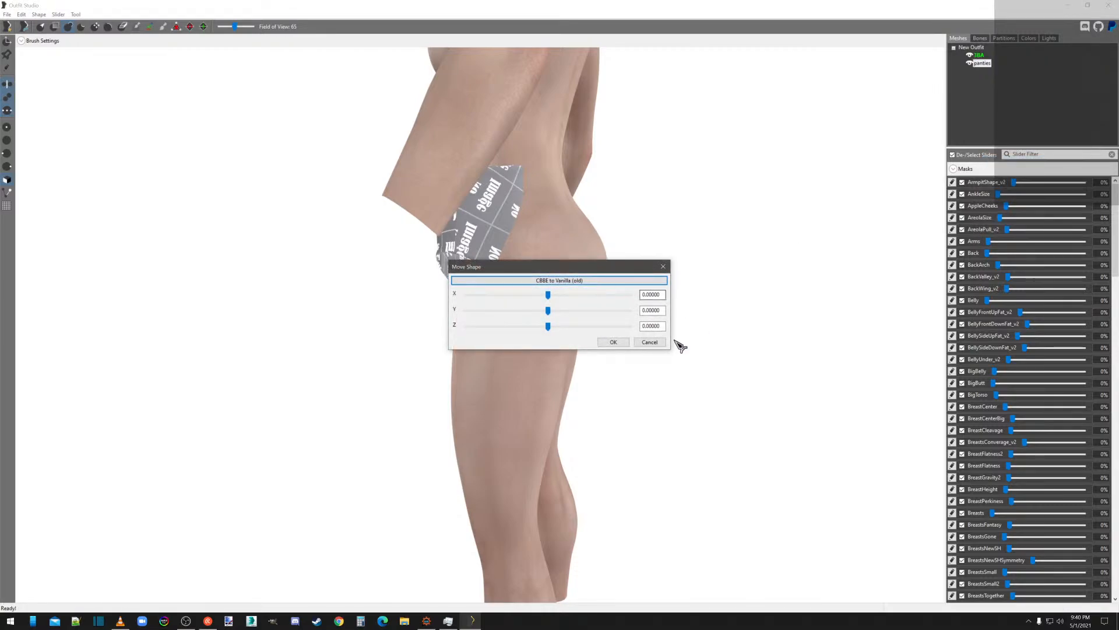
{"action": "left_click", "coordinate": [650, 342]}
Move the panties mesh backward with the transform gizmo so that it wraps around the body's hips.
{"action": "left_click", "coordinate": [5, 43]}
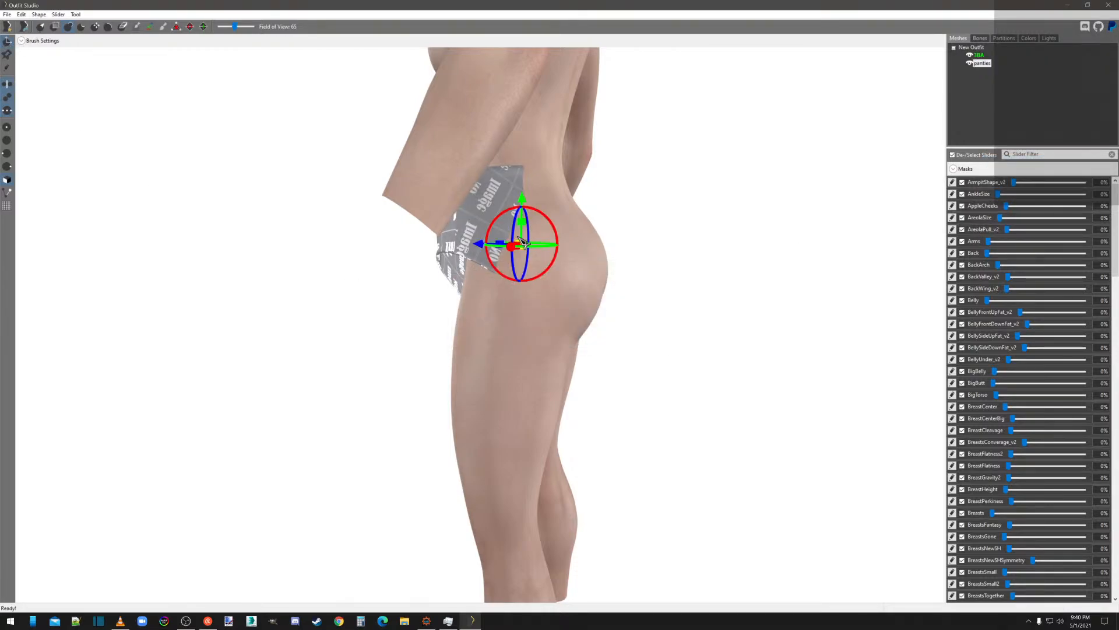
{"action": "right_click_drag", "start_coordinate": [725, 287], "coordinate": [649, 232]}
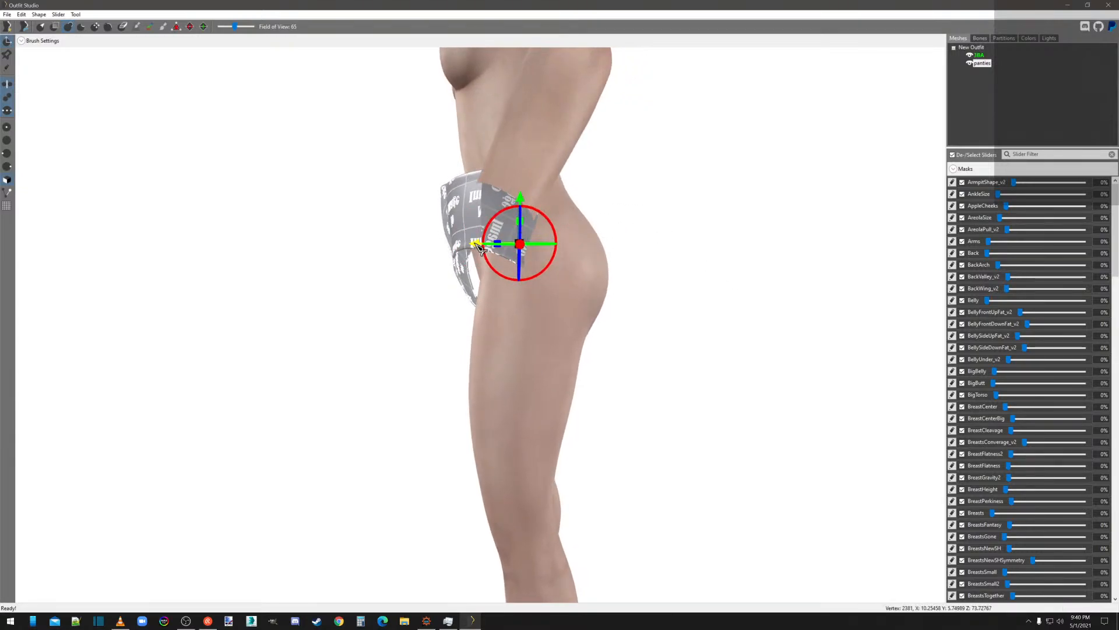
{"action": "left_click_drag", "start_coordinate": [489, 247], "coordinate": [501, 247]}
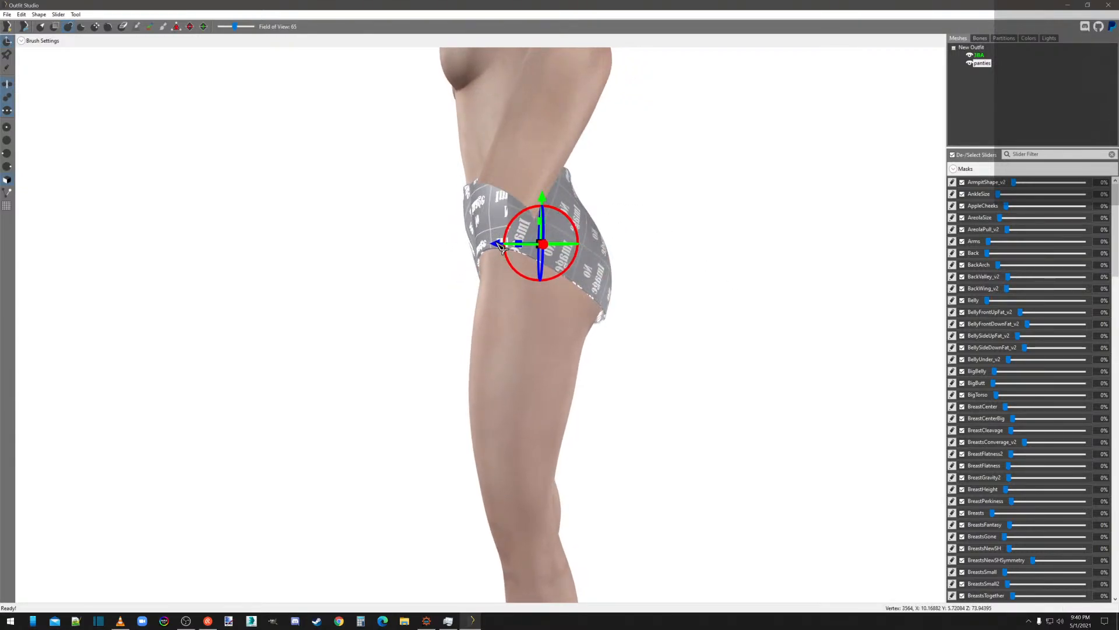
{"action": "right_click_drag", "start_coordinate": [775, 295], "coordinate": [446, 288]}
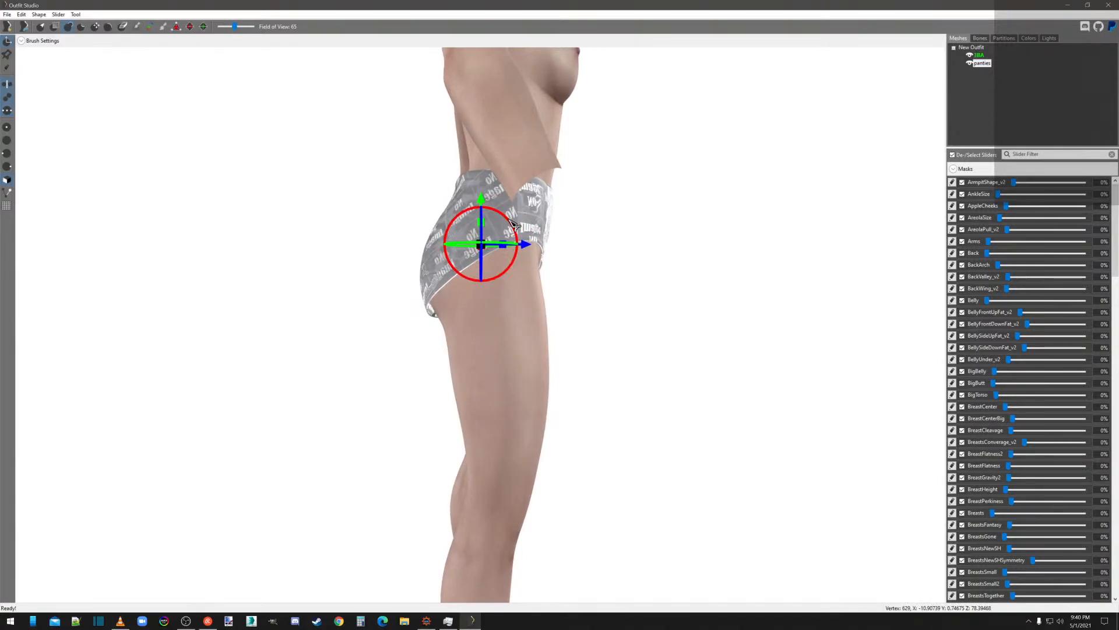
{"action": "right_click_drag", "start_coordinate": [619, 231], "coordinate": [545, 228]}
{"action": "scroll", "coordinate": [545, 227], "scroll_direction": "up", "scroll_amount": 5}
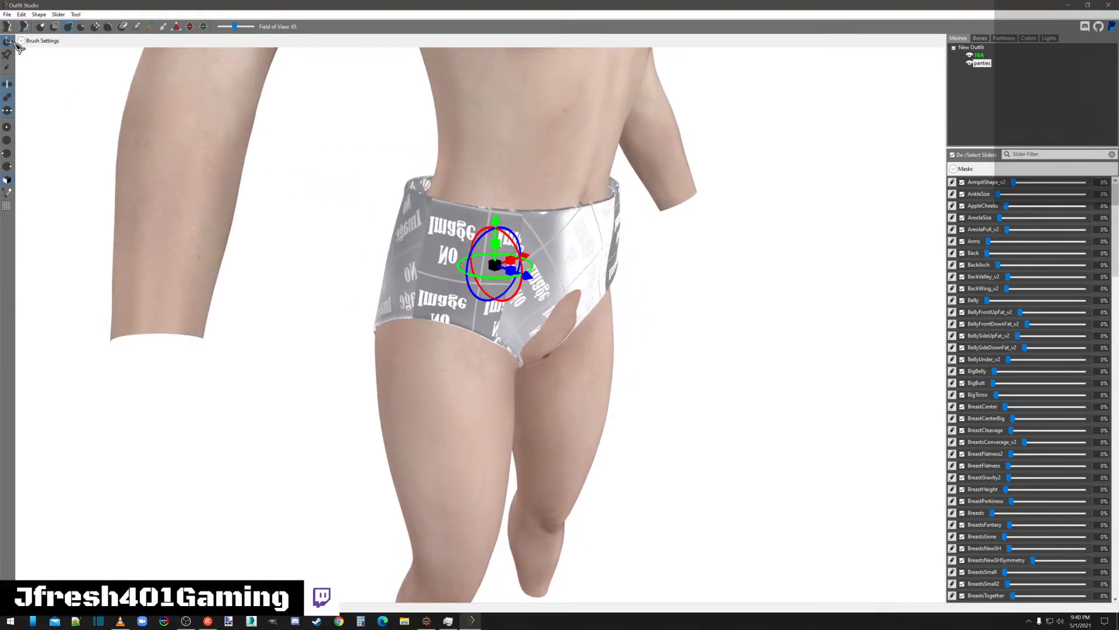
{"action": "right_click_drag", "start_coordinate": [608, 271], "coordinate": [851, 338]}
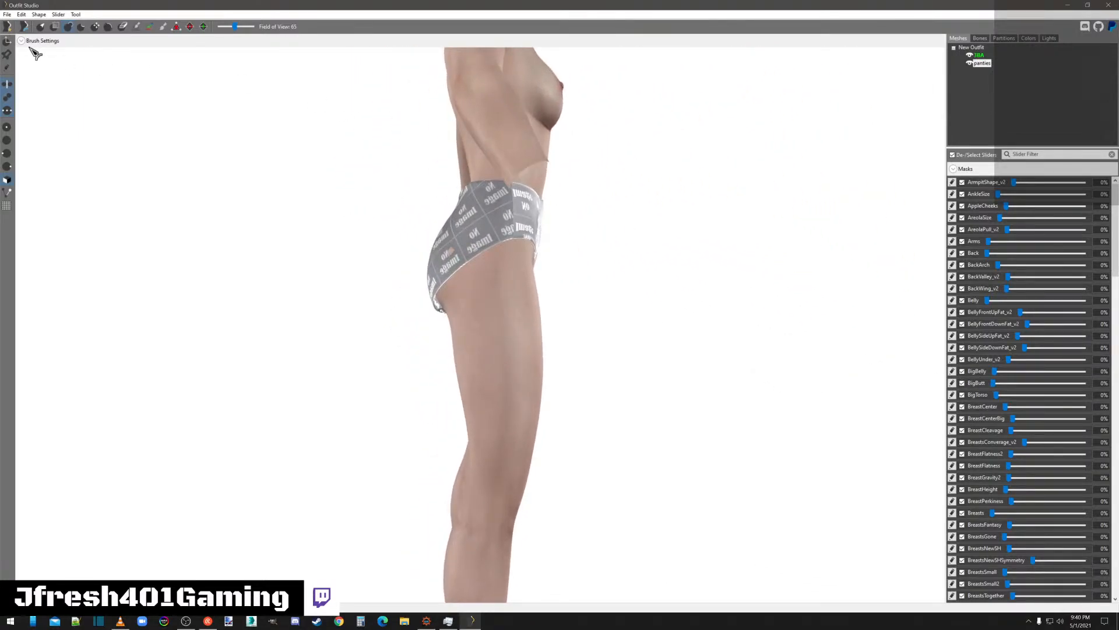
Undo the last edit and examine the panties' fit around the hips from the side and front.
{"action": "key", "text": "ctrl+z"}
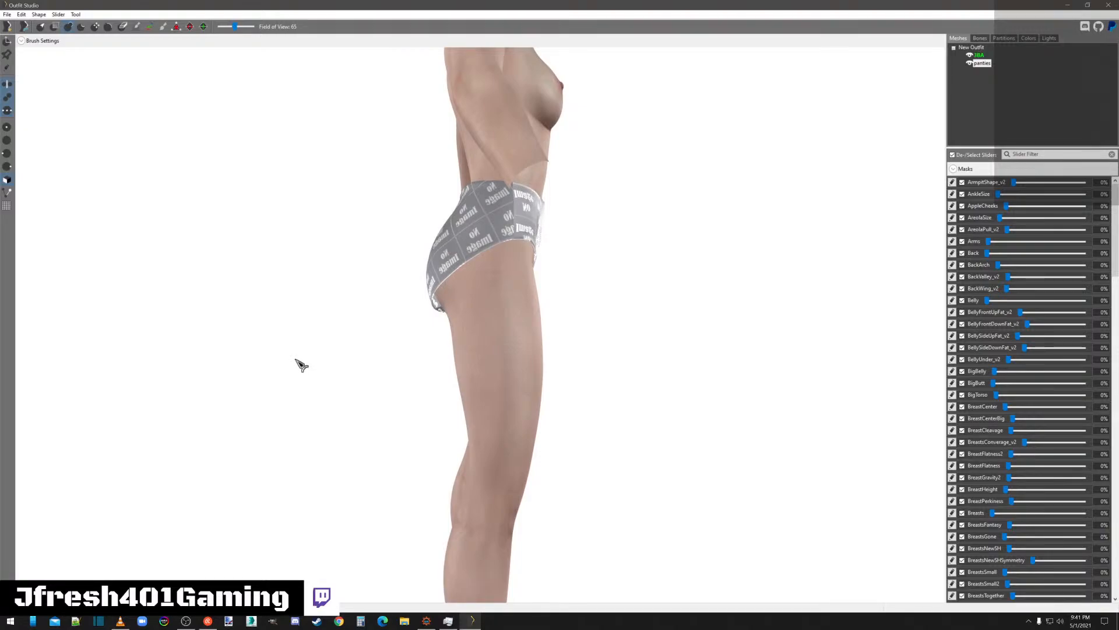
{"action": "right_click_drag", "start_coordinate": [601, 234], "coordinate": [618, 274]}
{"action": "scroll", "coordinate": [564, 258], "scroll_direction": "up", "scroll_amount": 5}
{"action": "right_click_drag", "start_coordinate": [784, 260], "coordinate": [737, 260]}
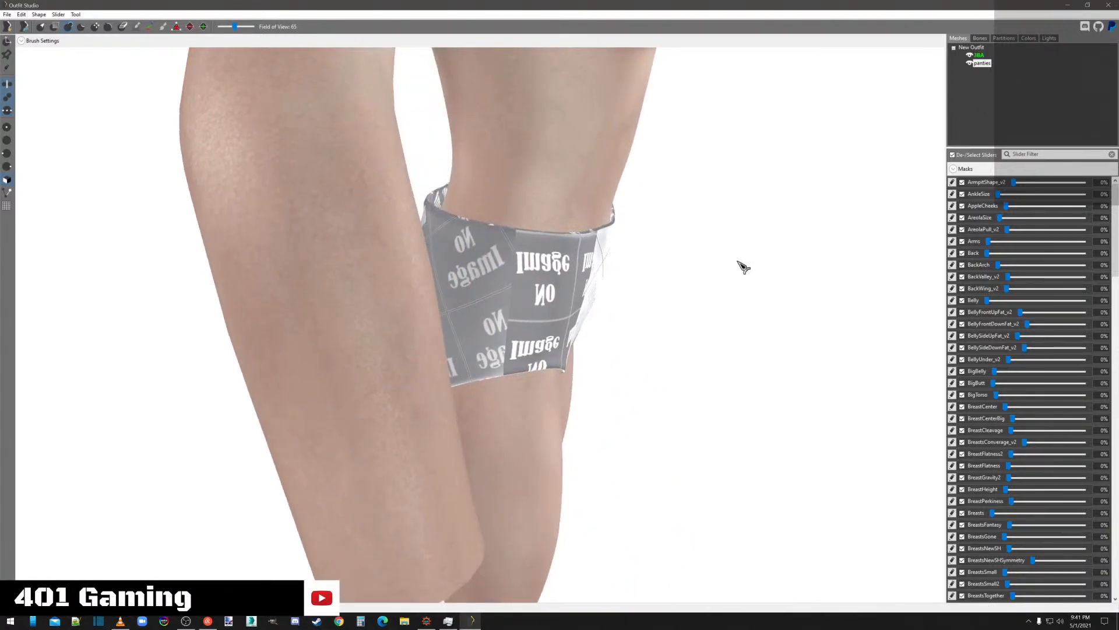
{"action": "scroll", "coordinate": [736, 259], "scroll_direction": "down", "scroll_amount": 4}
{"action": "left_click", "coordinate": [26, 41]}
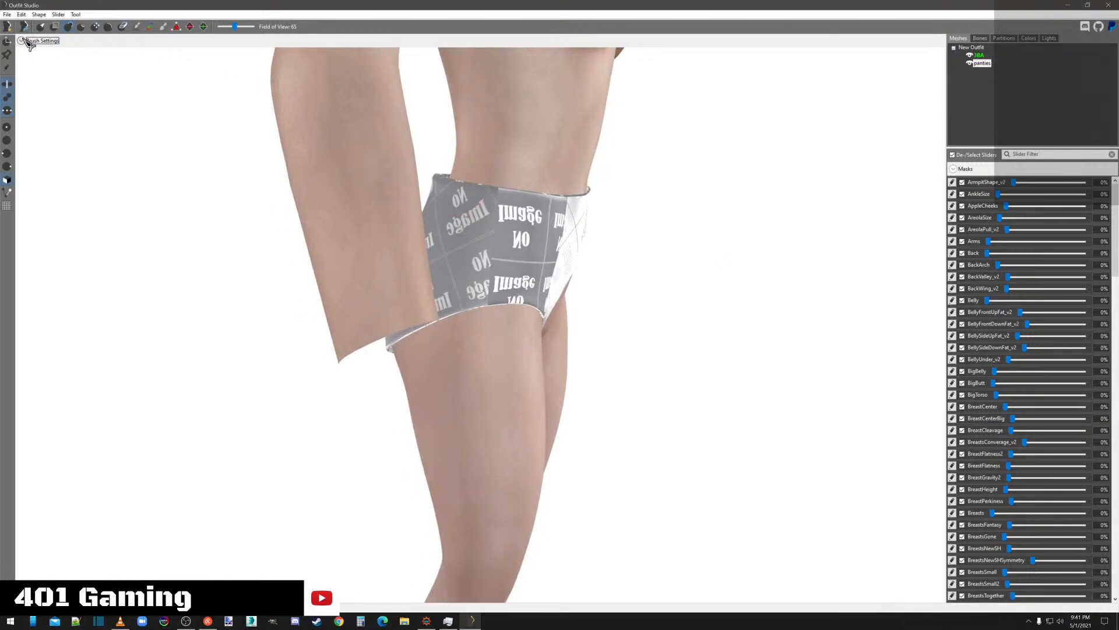
{"action": "left_click", "coordinate": [41, 40]}
{"action": "right_click_drag", "start_coordinate": [698, 316], "coordinate": [604, 307]}
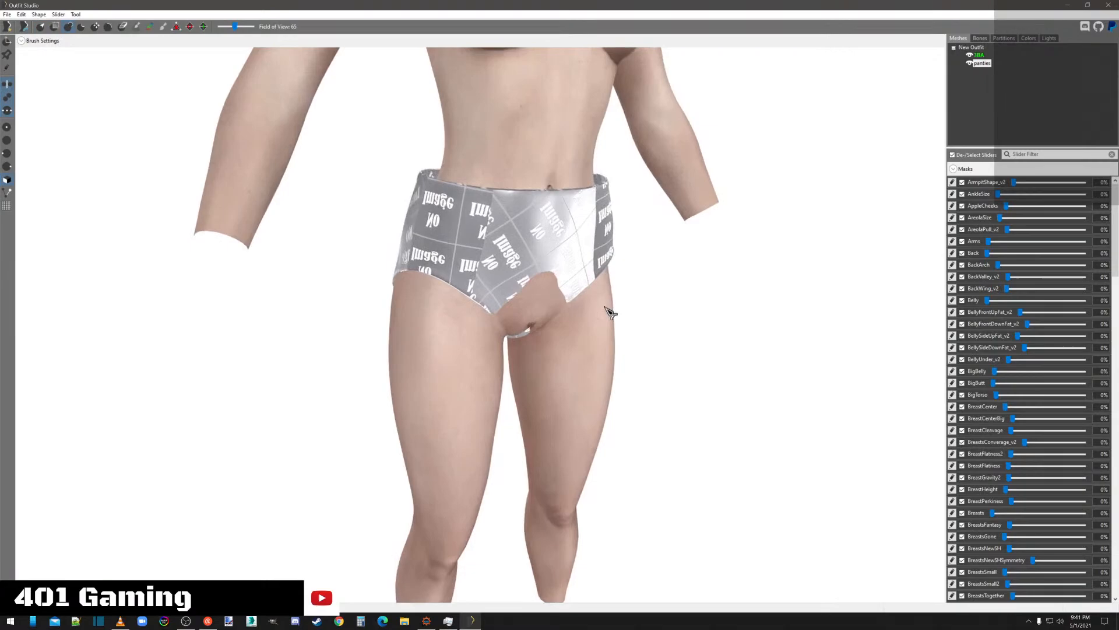
Open the game texture paths in the shape properties of the panties mesh.
{"action": "right_click", "coordinate": [981, 67]}
{"action": "left_click", "coordinate": [1005, 245]}
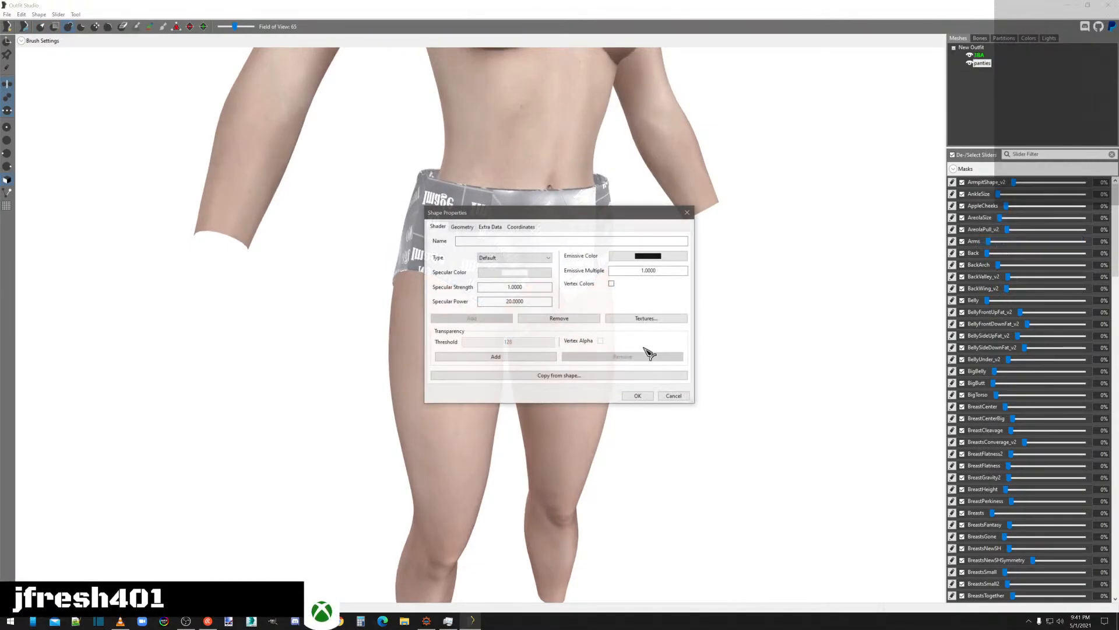
{"action": "left_click", "coordinate": [622, 320]}
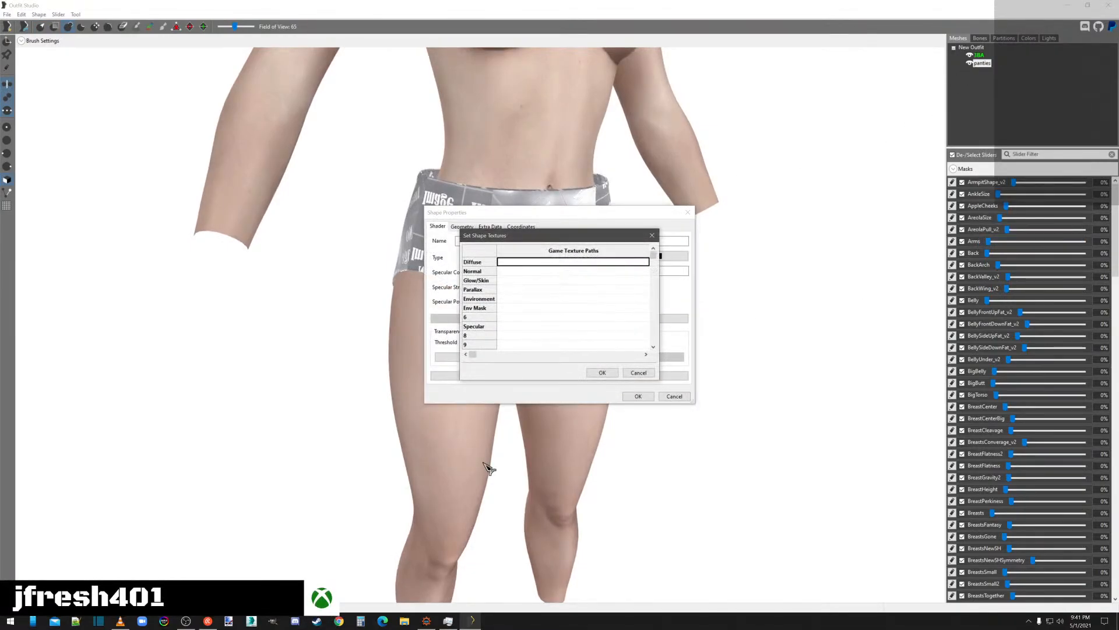
Switch to File Explorer and open the overwrite\textures\JF\NaturalMystique folder.
{"action": "left_click", "coordinate": [404, 621]}
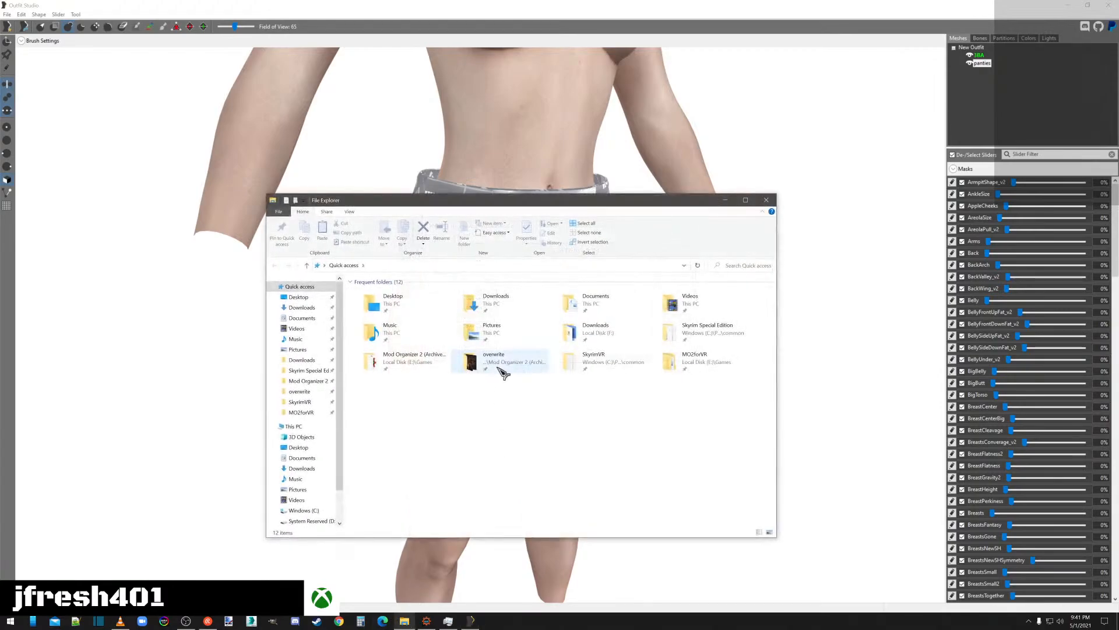
{"action": "double_click", "coordinate": [524, 364]}
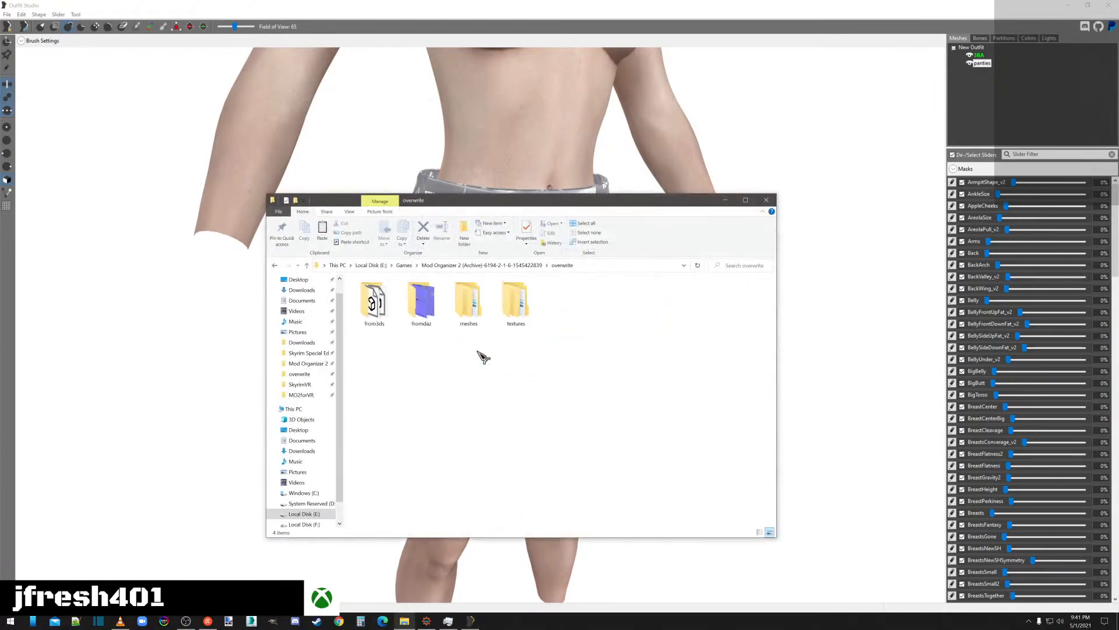
{"action": "double_click", "coordinate": [516, 302]}
{"action": "double_click", "coordinate": [374, 300]}
{"action": "double_click", "coordinate": [376, 295]}
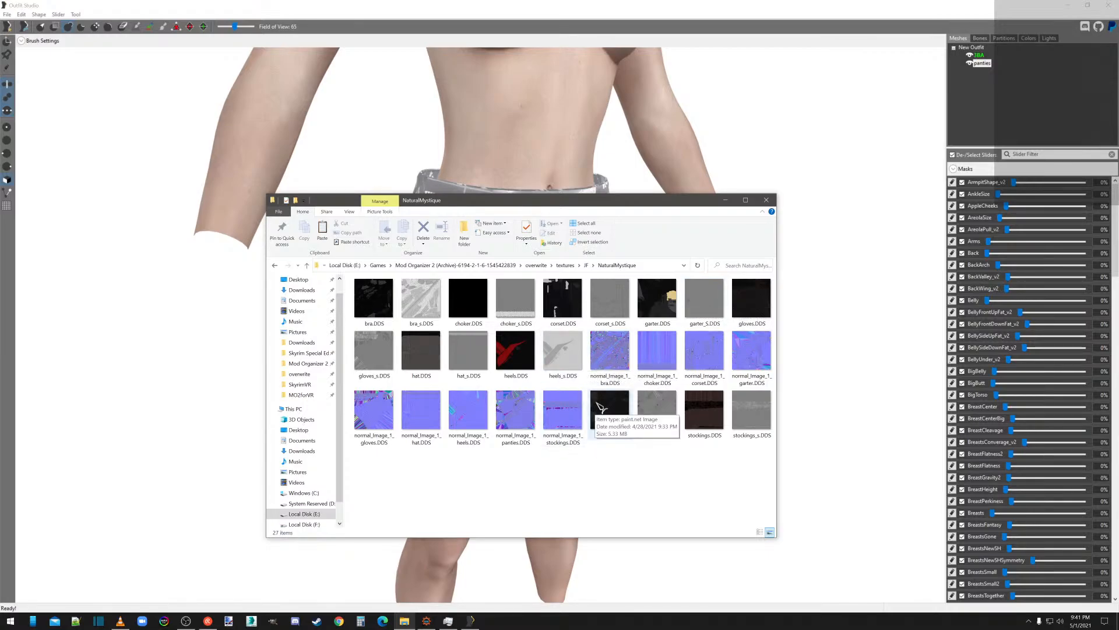
Build the path of panties.DDS in the folder address and copy its relative part, textures\JF\NaturalMystique\panties.DDS.
{"action": "right_click", "coordinate": [599, 405]}
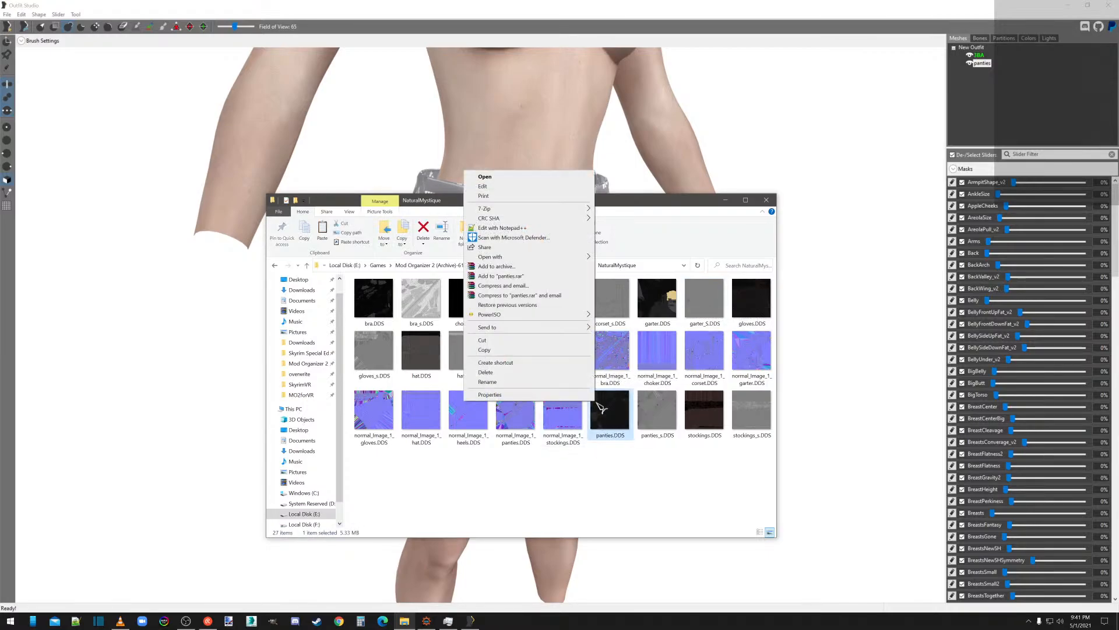
{"action": "left_click", "coordinate": [487, 382]}
{"action": "key", "text": "ctrl+c"}
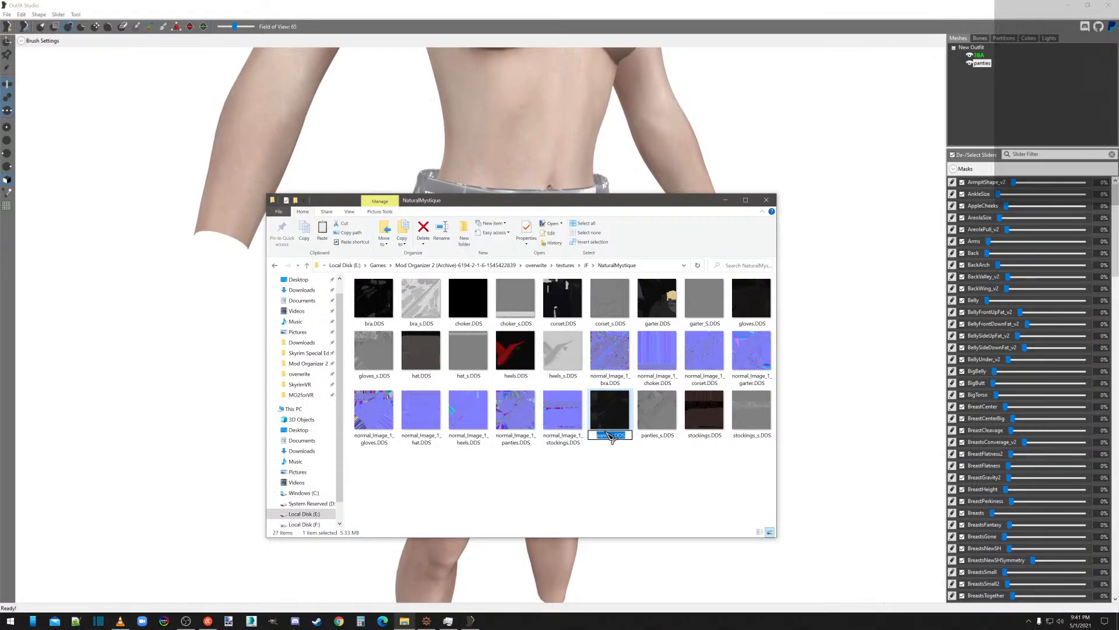
{"action": "left_click", "coordinate": [644, 265]}
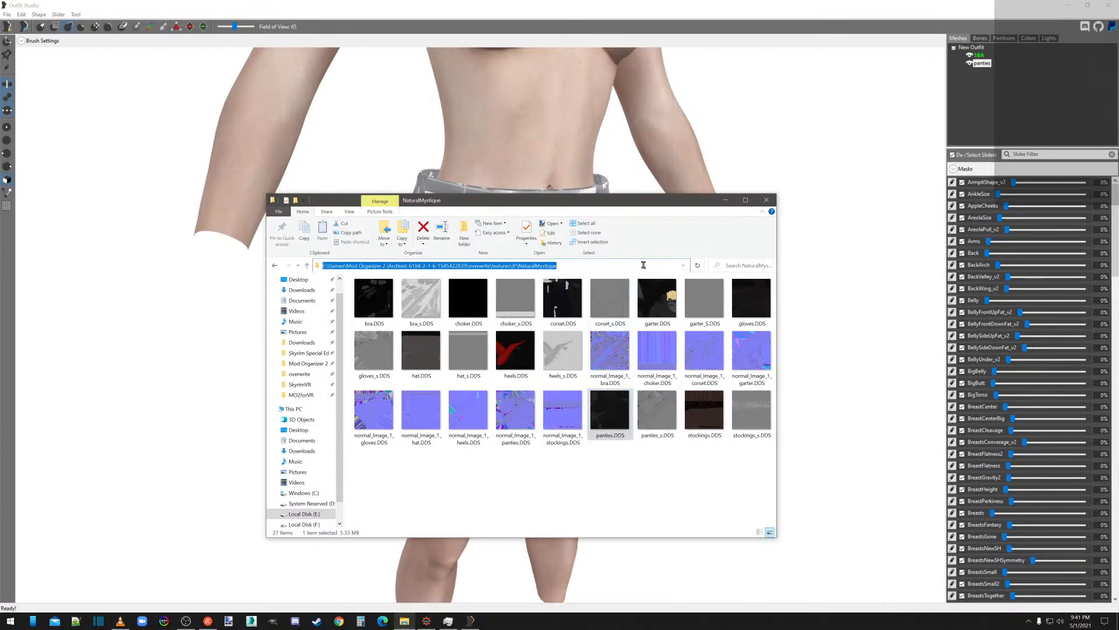
{"action": "left_click", "coordinate": [589, 265]}
{"action": "type", "text": "\\"}
{"action": "key", "text": "ctrl+v"}
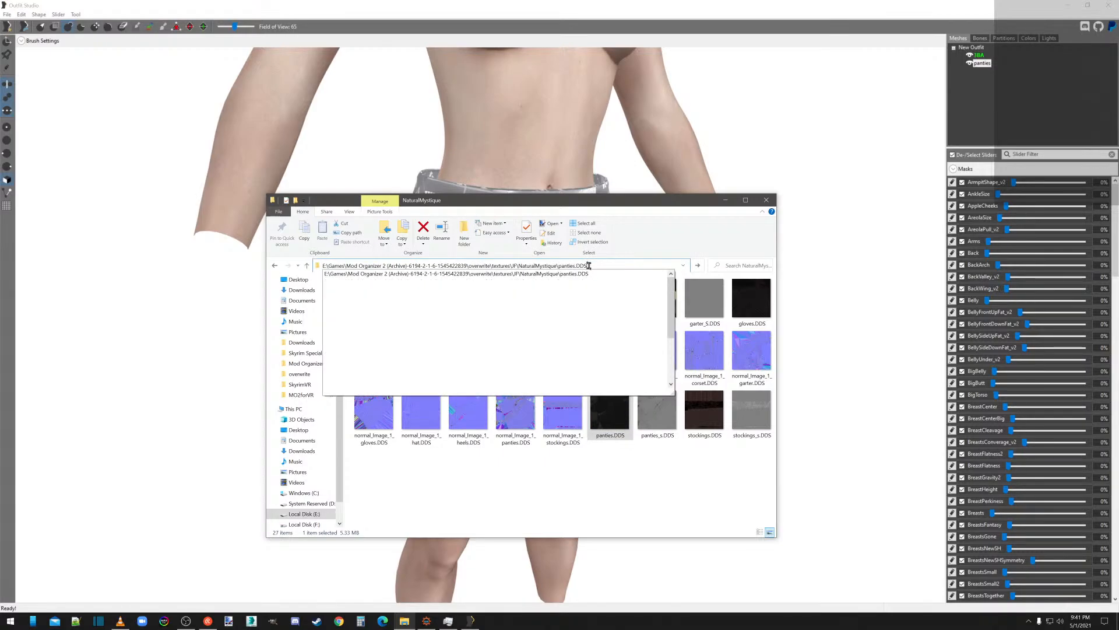
{"action": "left_click_drag", "start_coordinate": [589, 265], "coordinate": [496, 263]}
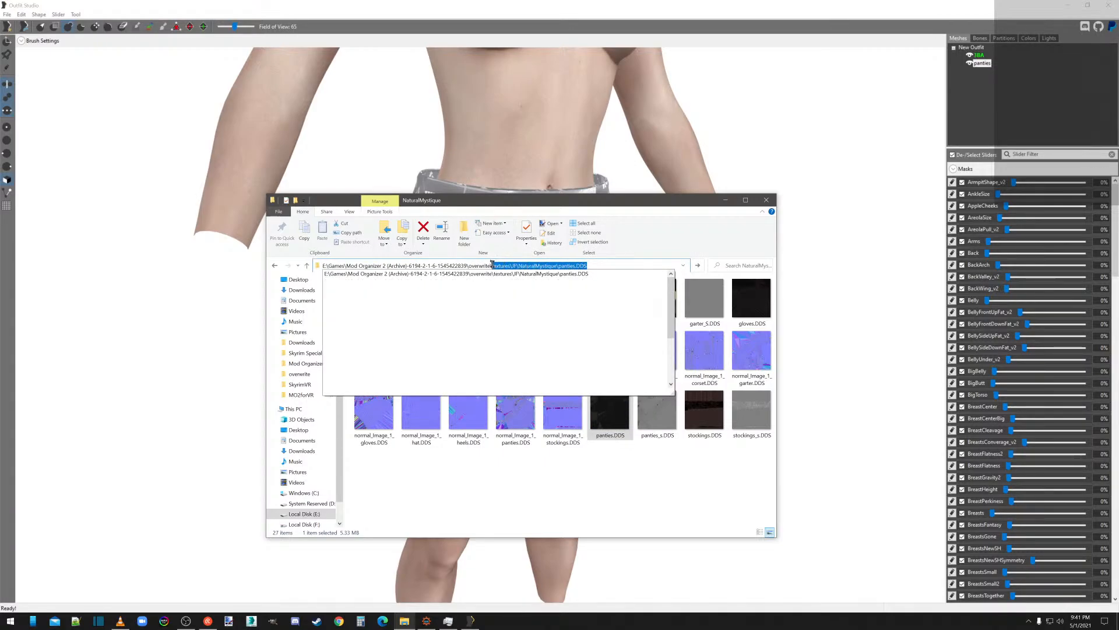
{"action": "right_click", "coordinate": [495, 263]}
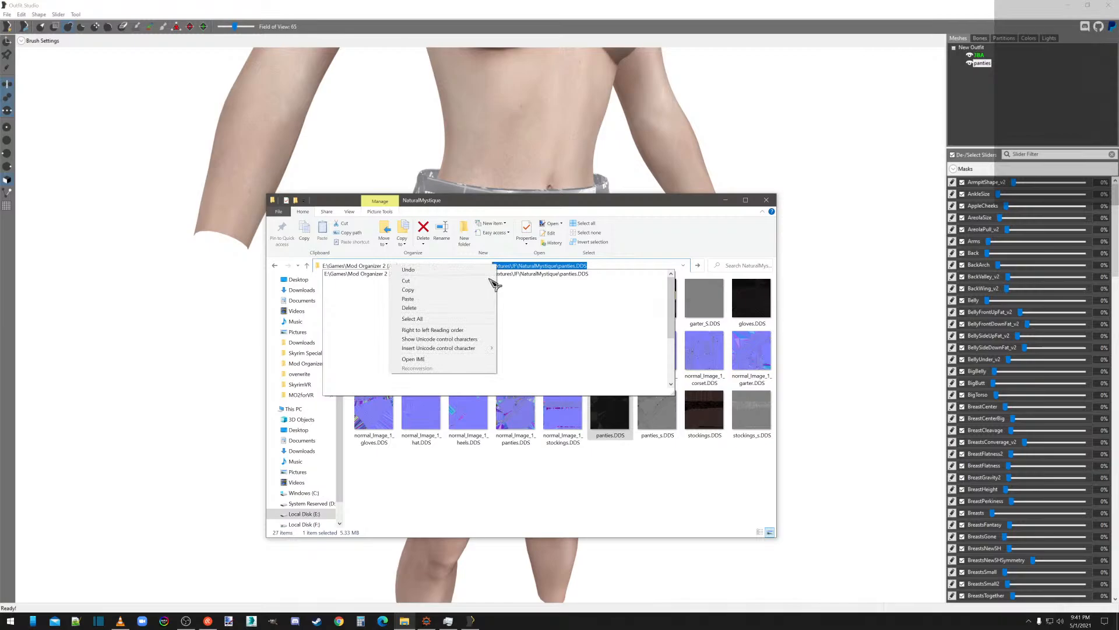
{"action": "left_click", "coordinate": [443, 292]}
Back in Outfit Studio, set the Diffuse path to textures\JF\NaturalMystique\panties.DDS and the Normal path to textures\JF\NaturalMystique\panties_n.DDS.
{"action": "left_click", "coordinate": [500, 10]}
{"action": "left_click", "coordinate": [513, 263]}
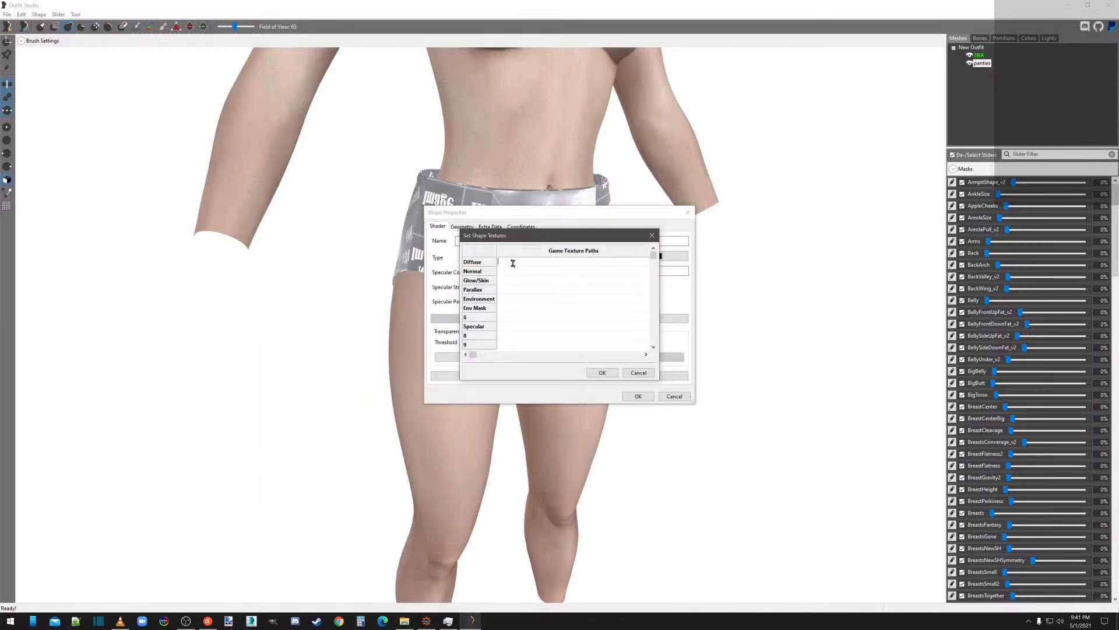
{"action": "key", "text": "ctrl+v"}
{"action": "left_click", "coordinate": [516, 271]}
{"action": "key", "text": "ctrl+v"}
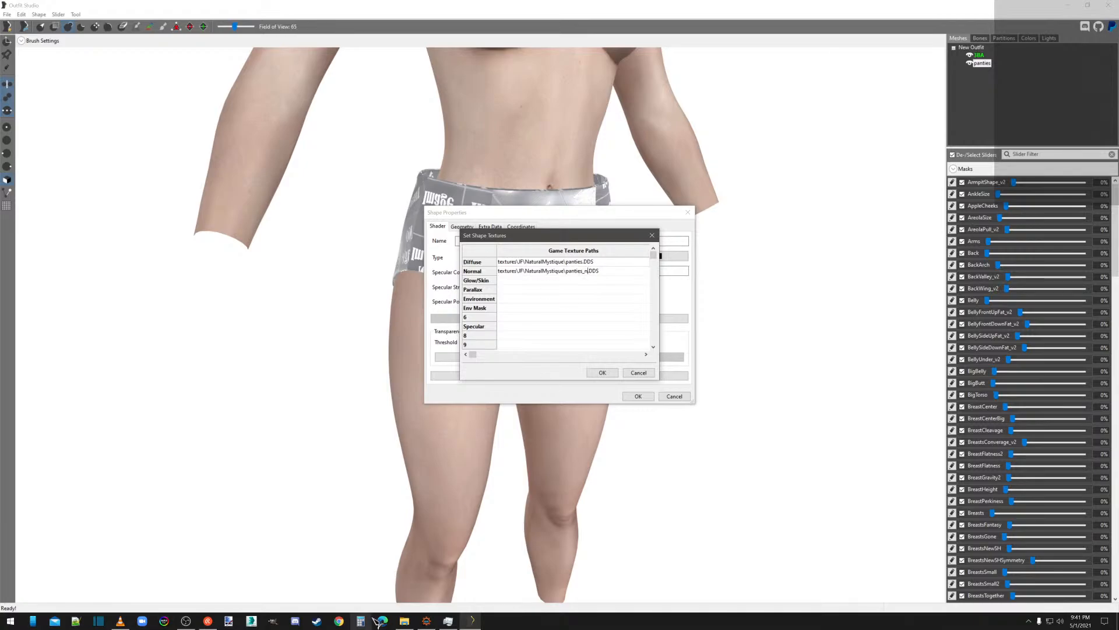
Copy the panties' normal map file name from the folder and set the Normal path to textures\JF\NaturalMystique\normal_Image_1_panties.DDS.
{"action": "left_click", "coordinate": [404, 621]}
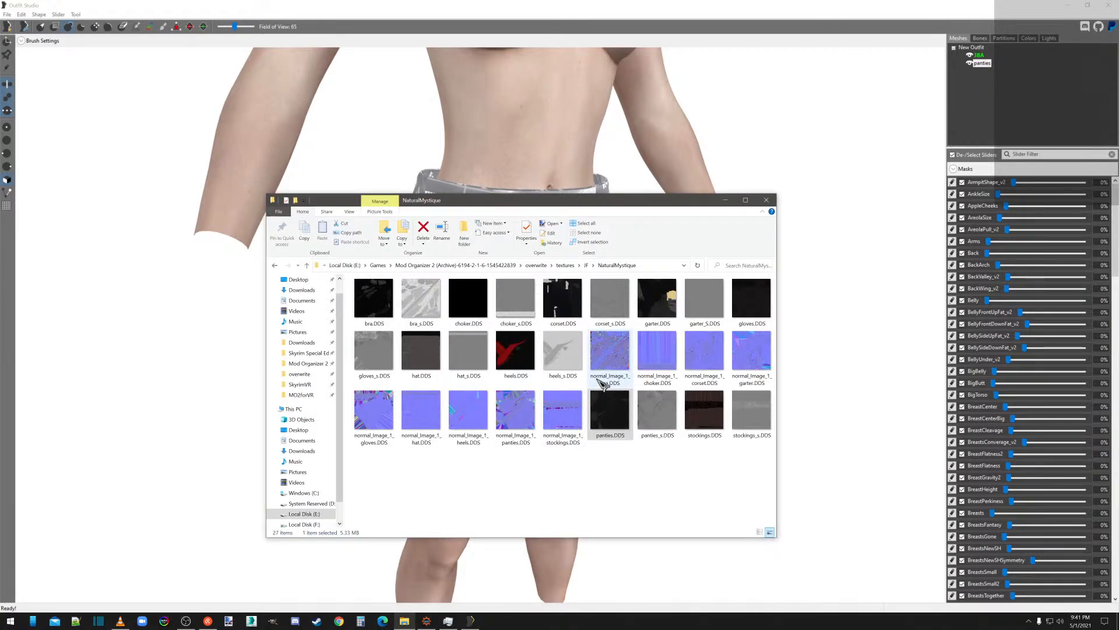
{"action": "right_click", "coordinate": [503, 424]}
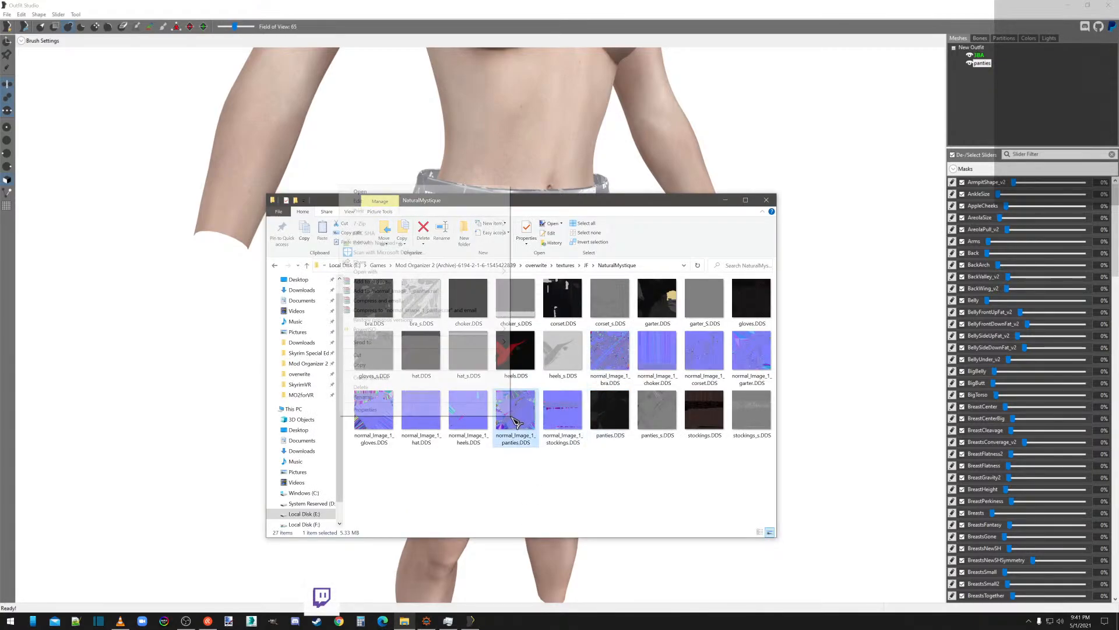
{"action": "left_click", "coordinate": [408, 399]}
{"action": "left_click_drag", "start_coordinate": [533, 445], "coordinate": [492, 436]}
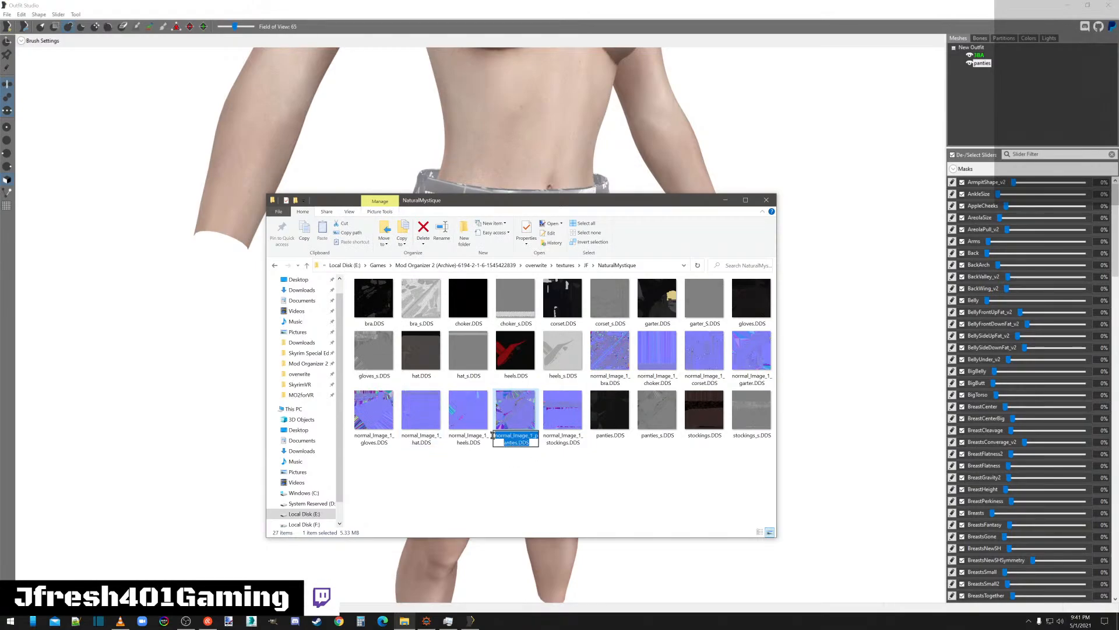
{"action": "left_click", "coordinate": [536, 13]}
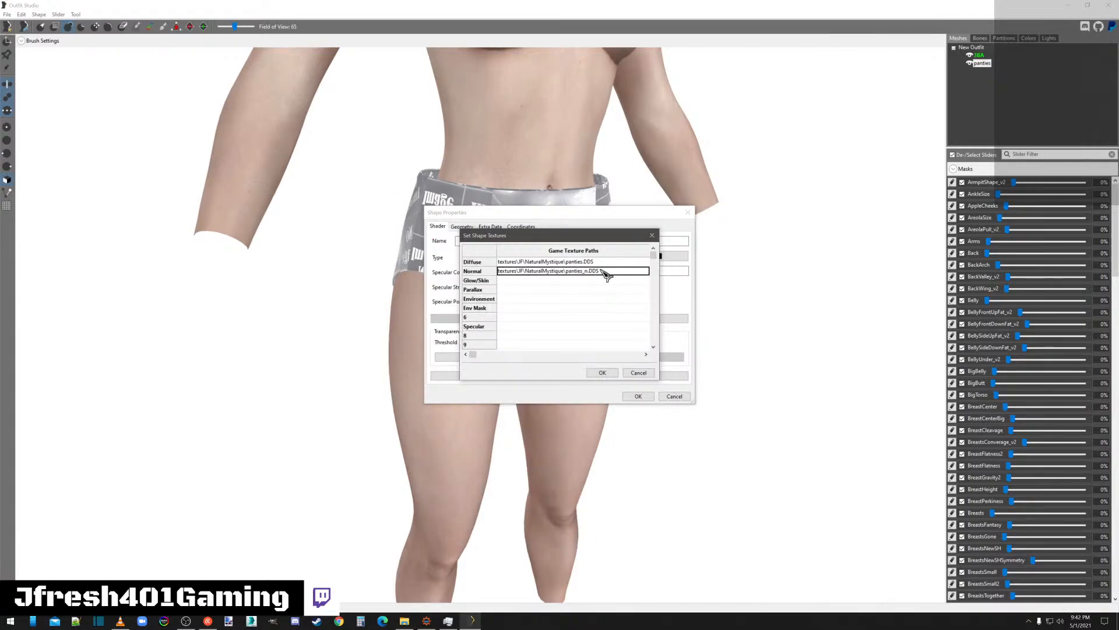
{"action": "left_click", "coordinate": [600, 271]}
{"action": "left_click", "coordinate": [600, 271]}
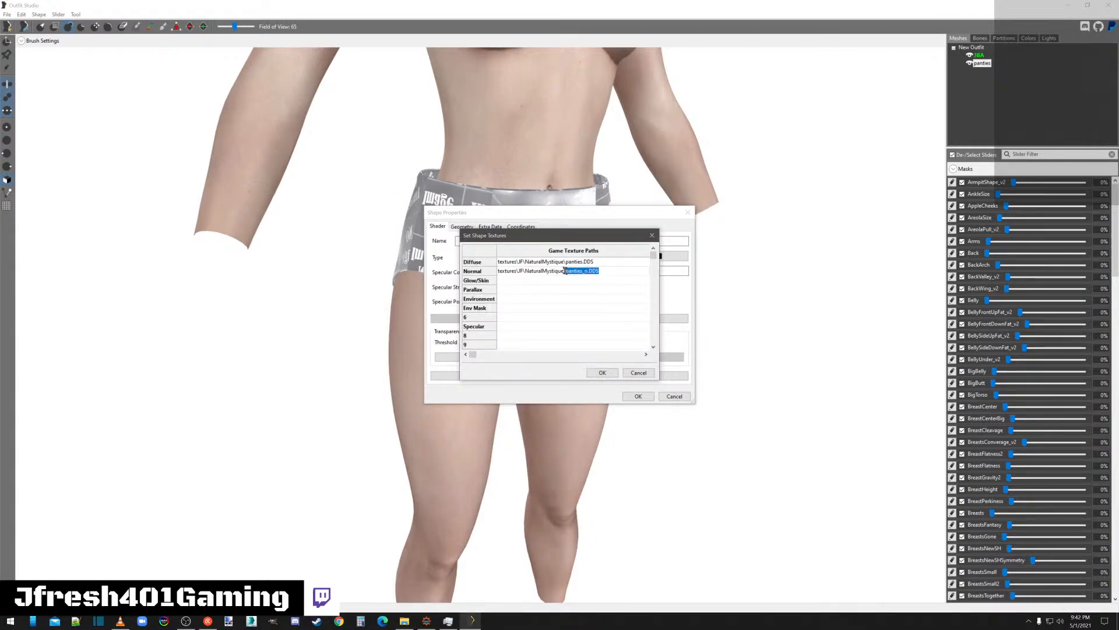
{"action": "key", "text": "ctrl+v"}
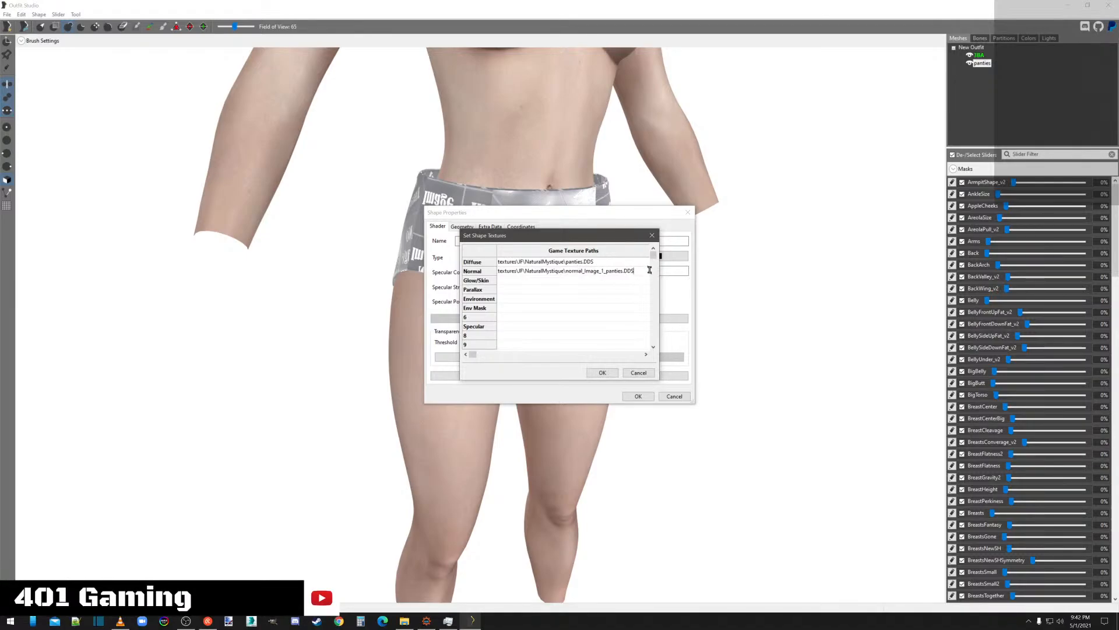
Check the panties' texture names in the folder and set the Glow/Skin path to normal_Image_1_panties_s.DDS.
{"action": "left_click", "coordinate": [404, 621]}
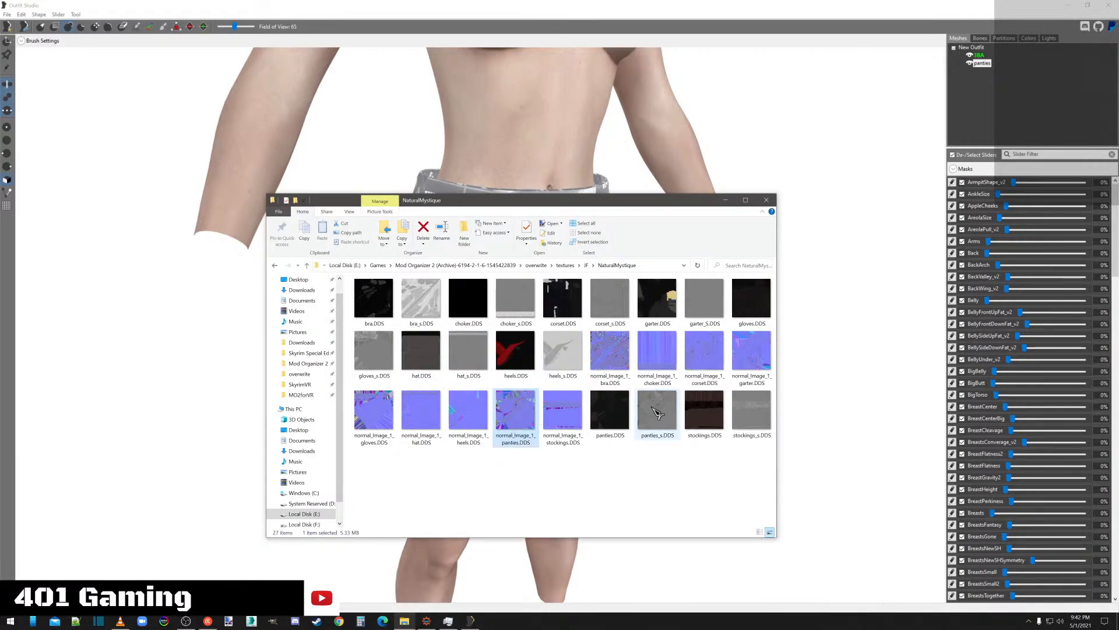
{"action": "left_click", "coordinate": [616, 4]}
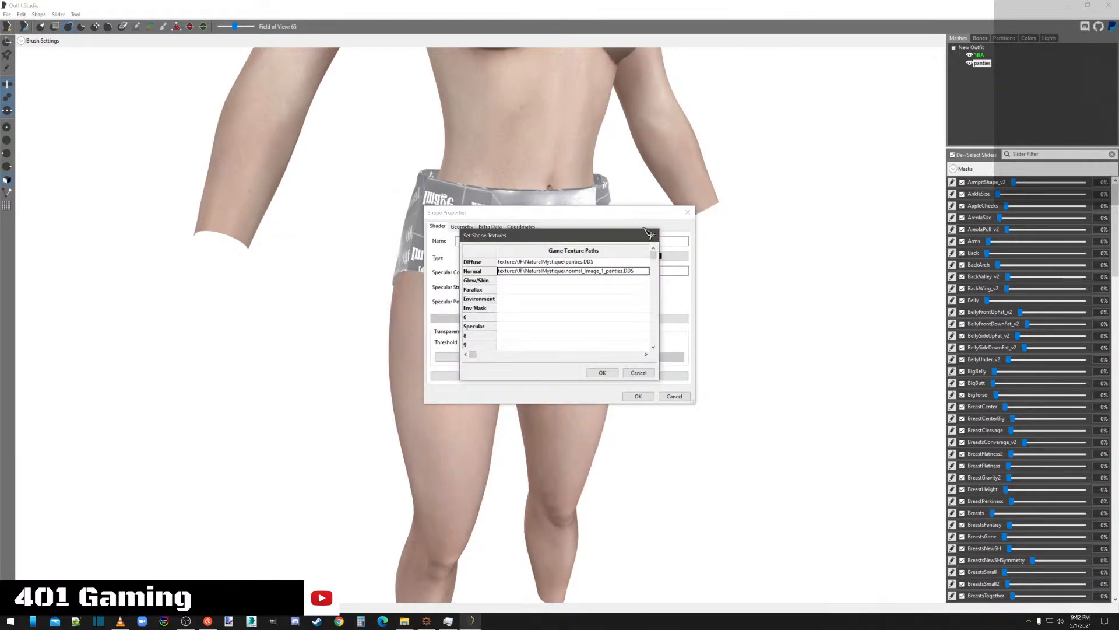
{"action": "left_click", "coordinate": [550, 280]}
{"action": "key", "text": "ctrl+v"}
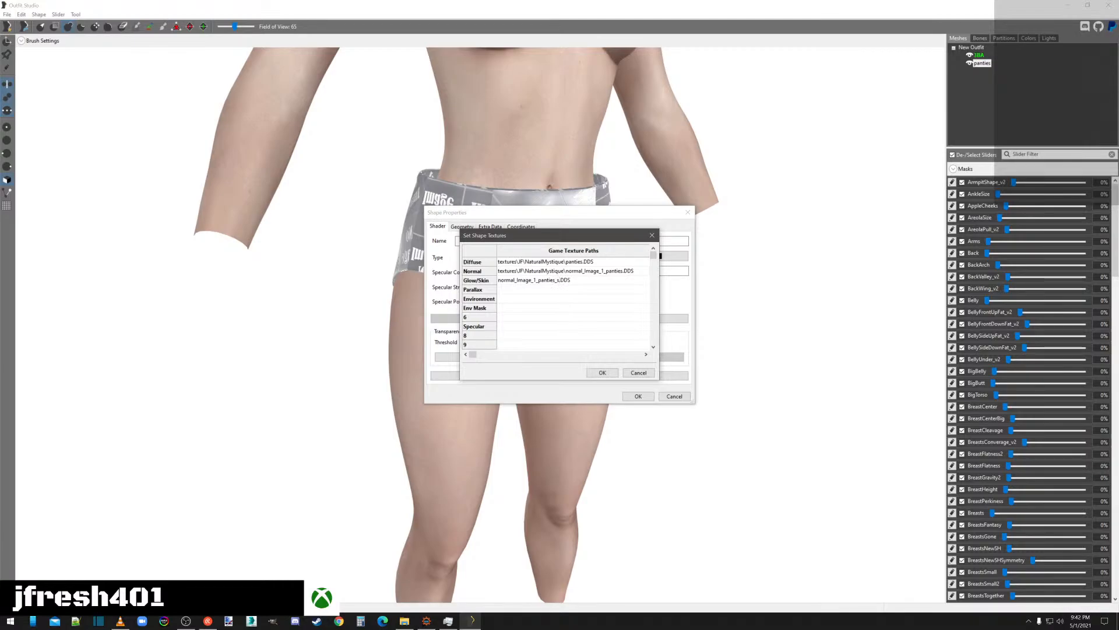
Replace the Glow/Skin path using the Diffuse path textures\JF\NaturalMystique\panties.DDS as its base, and accept the shape textures.
{"action": "left_click", "coordinate": [571, 262]}
{"action": "left_click", "coordinate": [571, 262]}
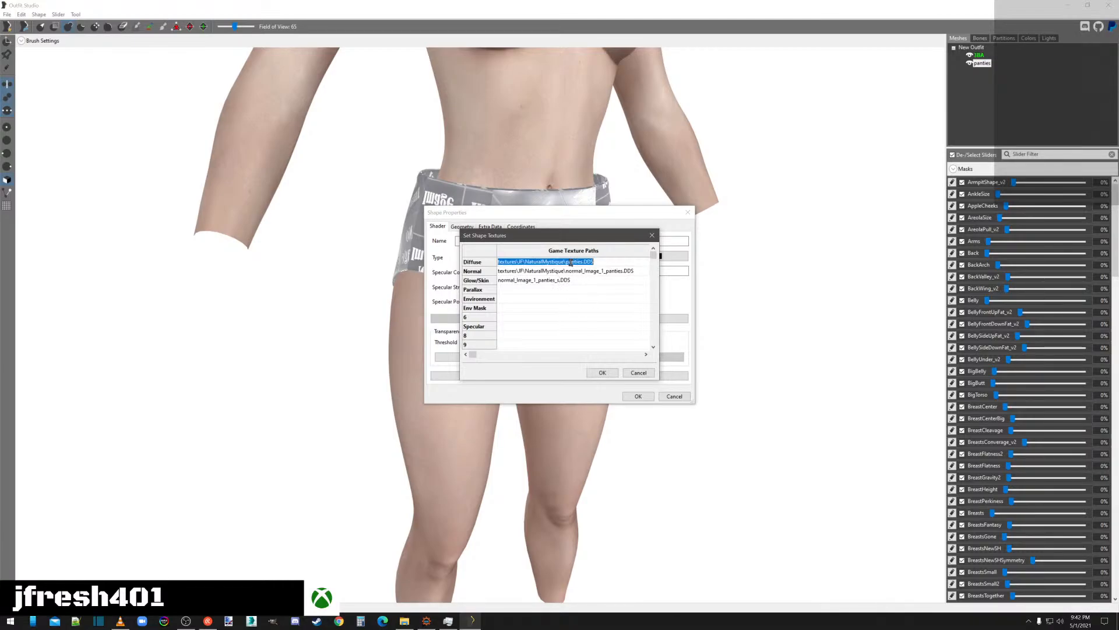
{"action": "double_click", "coordinate": [535, 279]}
{"action": "key", "text": "ctrl+v"}
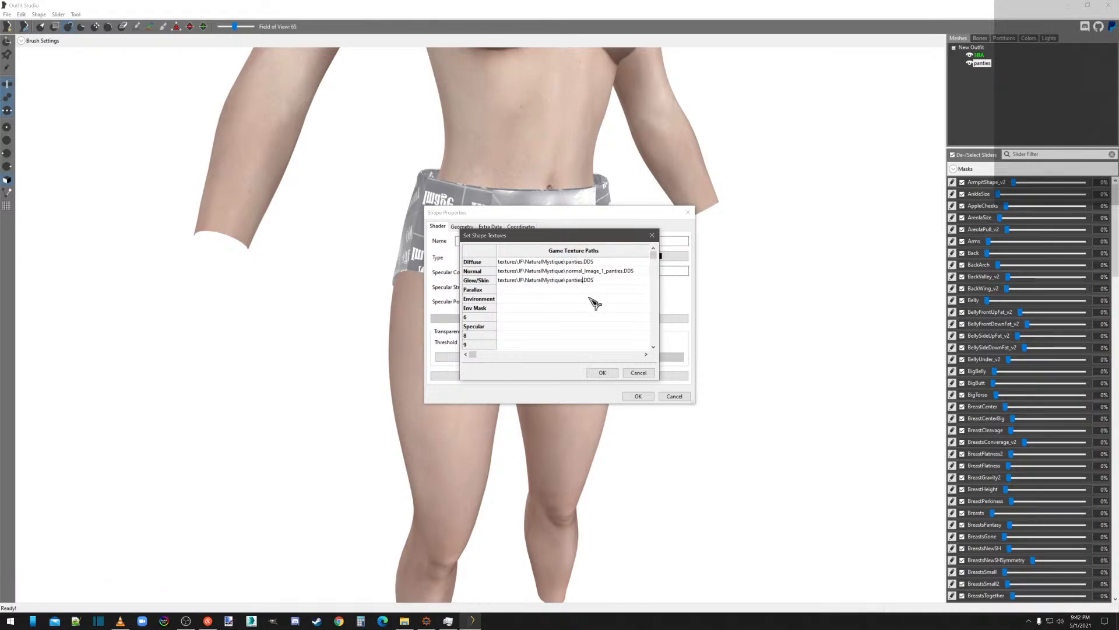
{"action": "left_click", "coordinate": [613, 372]}
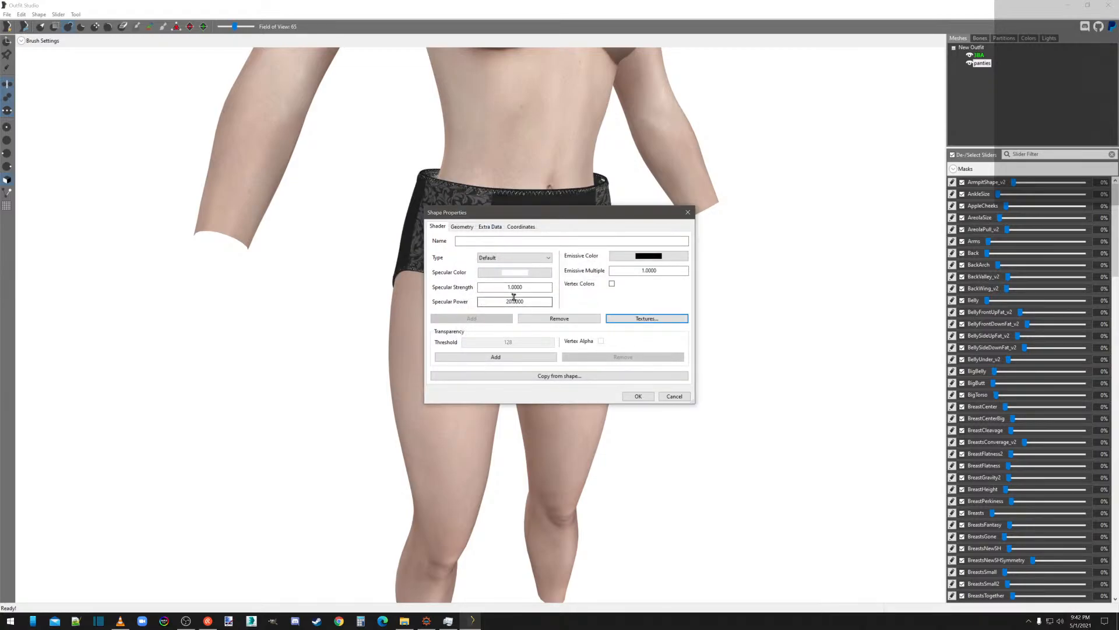
Set the panties' Specular Strength to .2 and Specular Power to 200, and accept the shape properties.
{"action": "left_click_drag", "start_coordinate": [563, 221], "coordinate": [772, 326]}
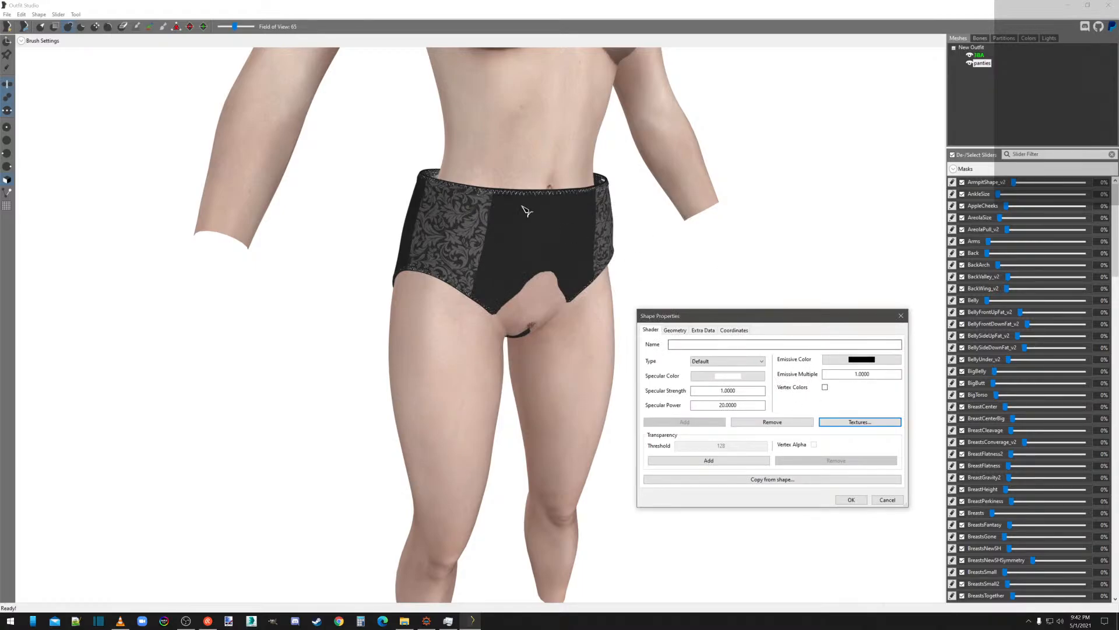
{"action": "double_click", "coordinate": [730, 391]}
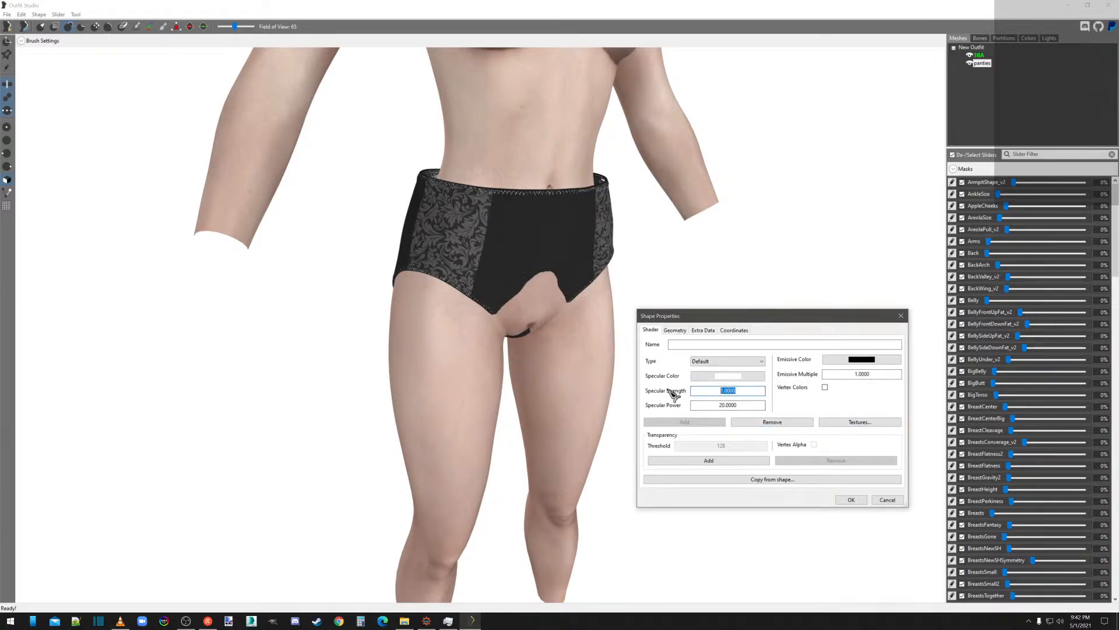
{"action": "type", "text": ".2"}
{"action": "left_click_drag", "start_coordinate": [743, 406], "coordinate": [690, 409]}
{"action": "type", "text": "2"}
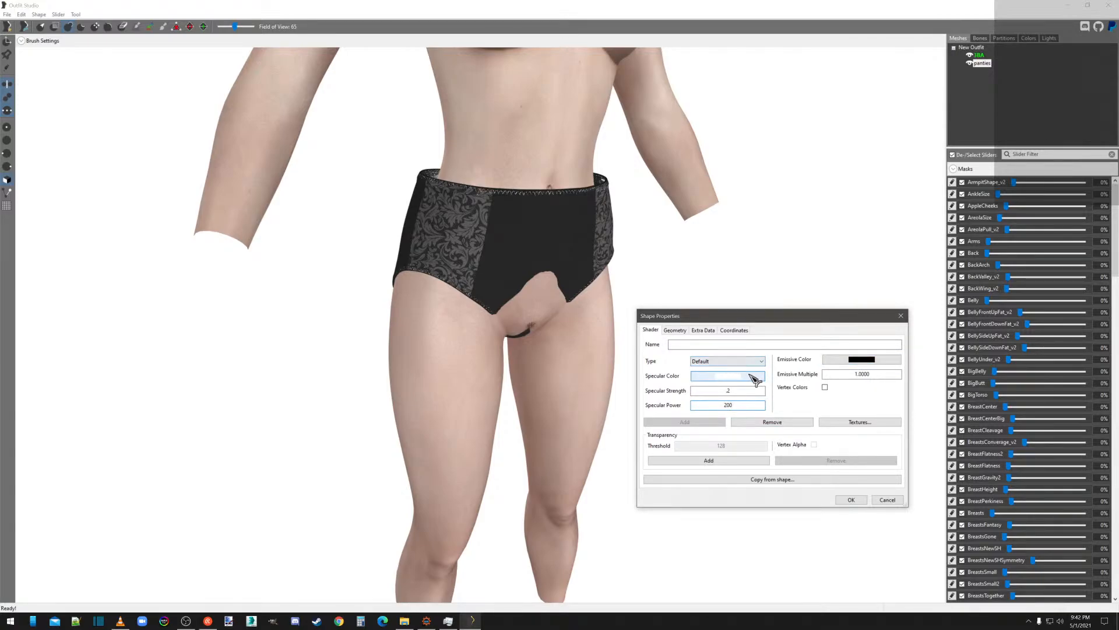
{"action": "left_click", "coordinate": [680, 330]}
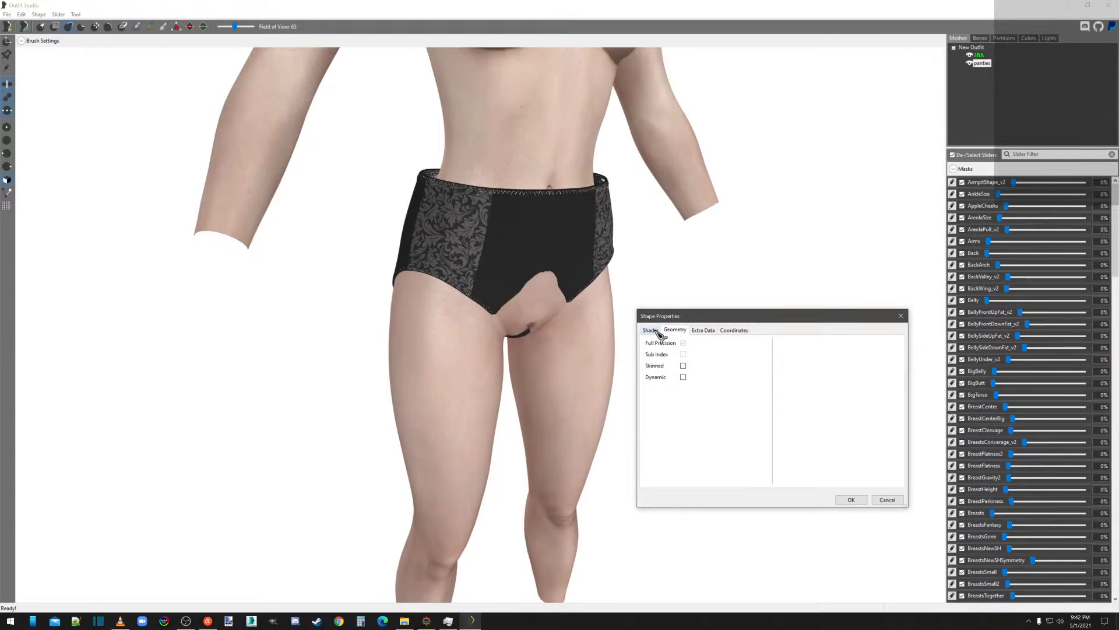
{"action": "left_click", "coordinate": [650, 330]}
{"action": "left_click", "coordinate": [704, 330]}
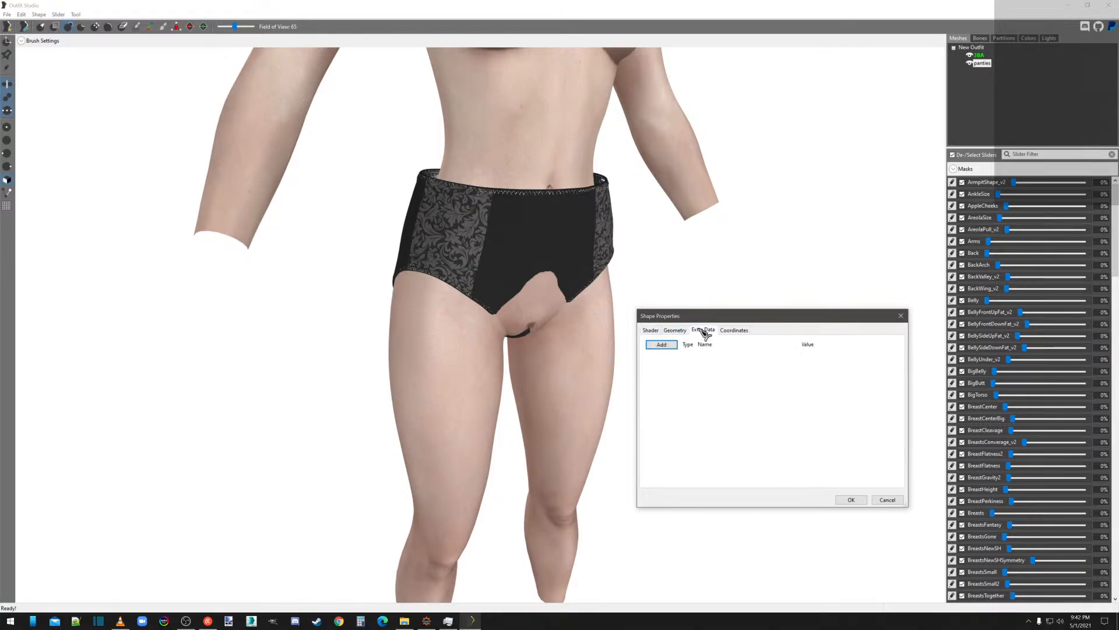
{"action": "left_click", "coordinate": [649, 330]}
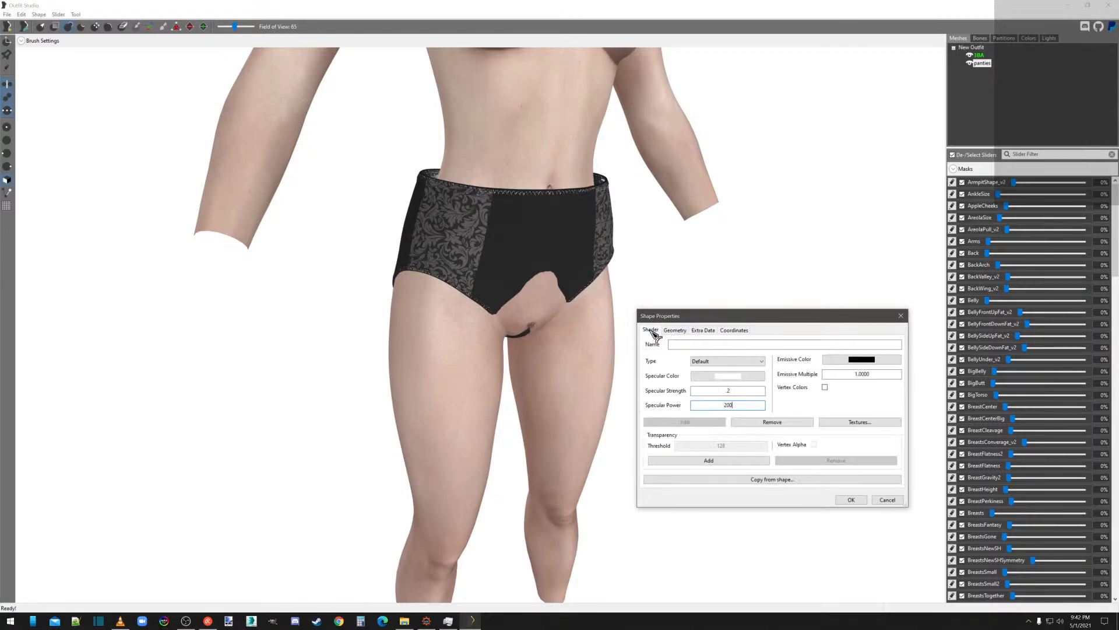
{"action": "left_click", "coordinate": [851, 501]}
Expand the brush settings and set the brush size to 0.201.
{"action": "right_click_drag", "start_coordinate": [730, 325], "coordinate": [601, 324]}
{"action": "scroll", "coordinate": [442, 334], "scroll_direction": "up", "scroll_amount": 6}
{"action": "scroll", "coordinate": [444, 334], "scroll_direction": "down", "scroll_amount": 4}
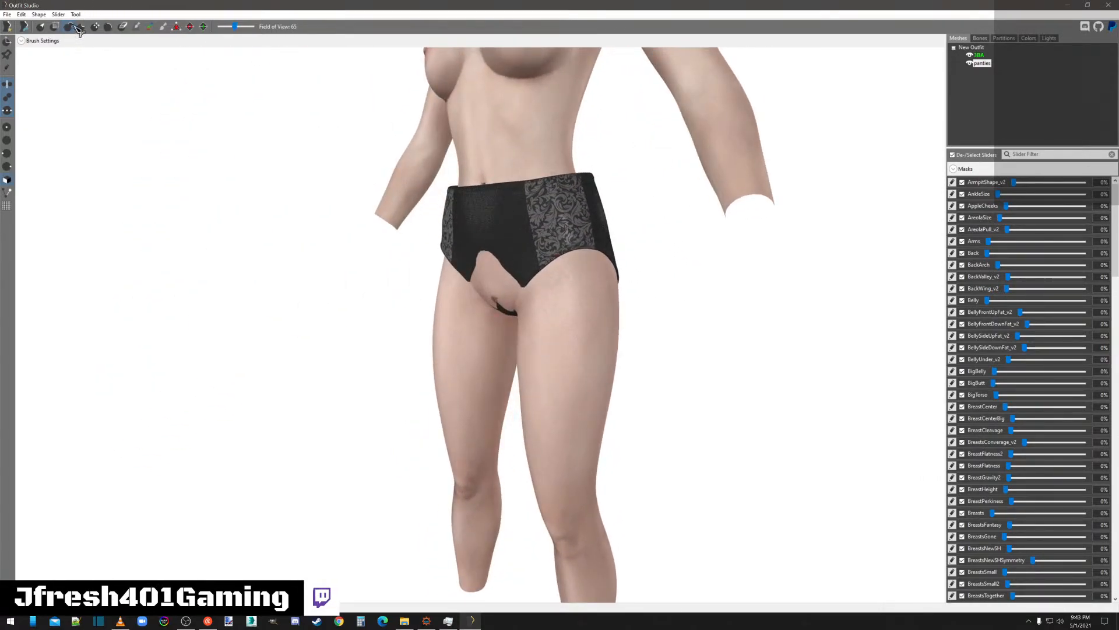
{"action": "left_click", "coordinate": [22, 40]}
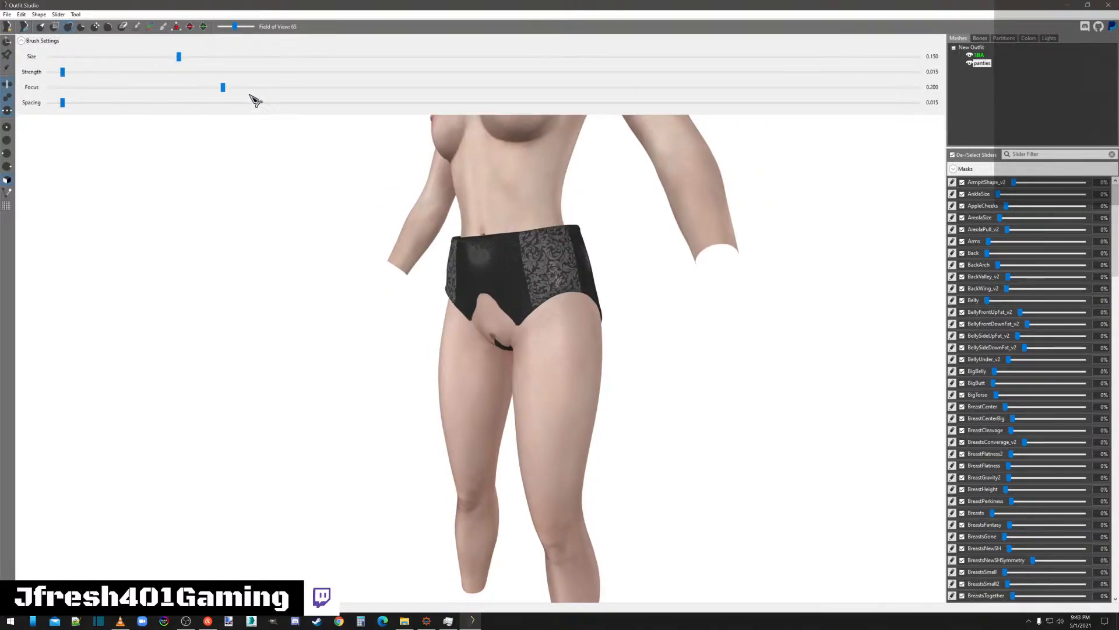
{"action": "right_click_drag", "start_coordinate": [561, 351], "coordinate": [532, 322]}
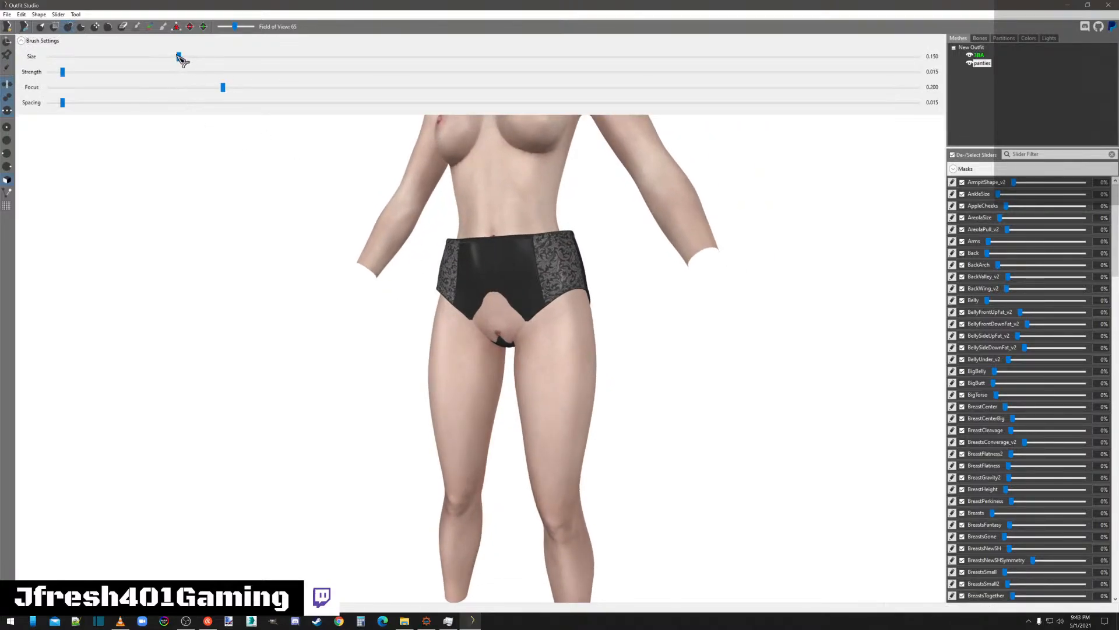
{"action": "left_click_drag", "start_coordinate": [179, 56], "coordinate": [224, 56]}
Inflate the back of the panties with repeated brush strokes until the fabric covers the skin showing through on the buttocks.
{"action": "scroll", "coordinate": [527, 350], "scroll_direction": "up", "scroll_amount": 5}
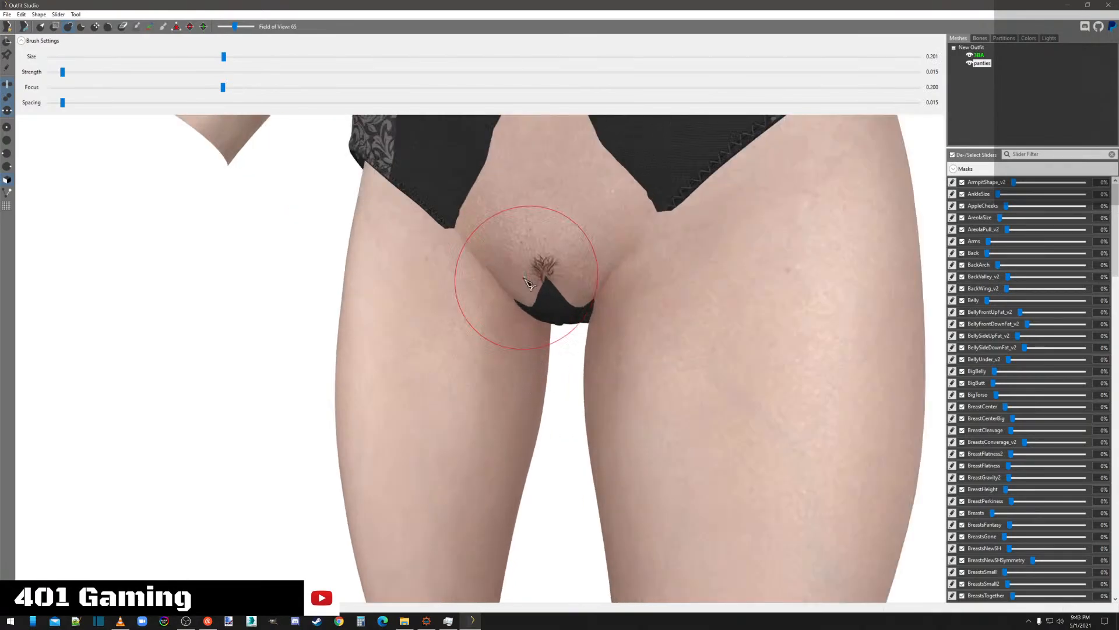
{"action": "scroll", "coordinate": [541, 282], "scroll_direction": "up", "scroll_amount": 1}
{"action": "right_click_drag", "start_coordinate": [536, 276], "coordinate": [528, 322]}
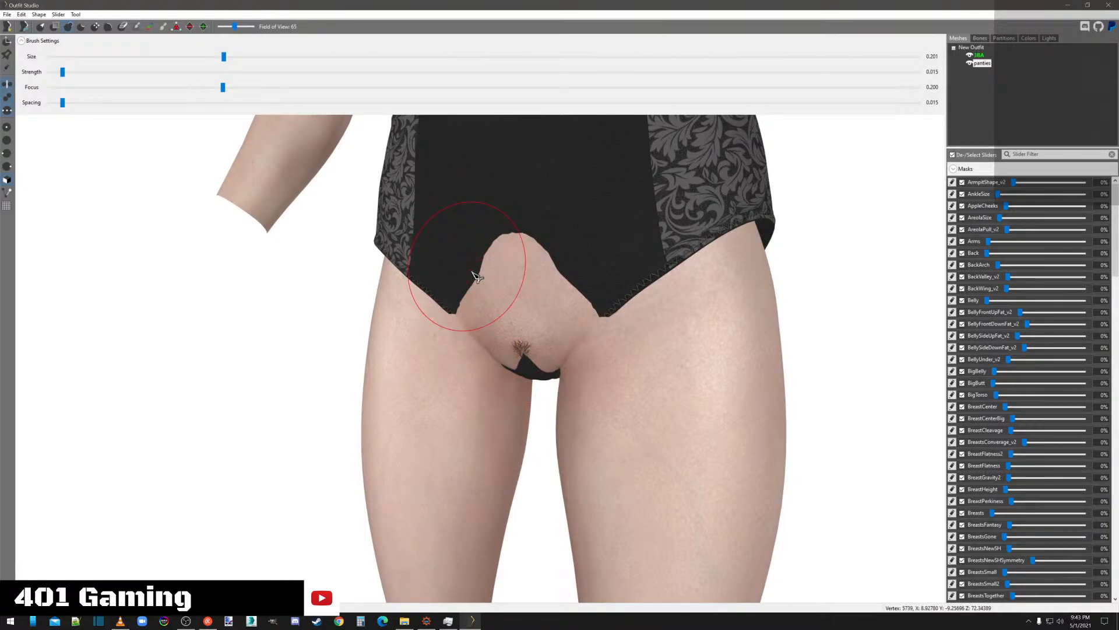
{"action": "right_click_drag", "start_coordinate": [670, 291], "coordinate": [584, 288]}
{"action": "scroll", "coordinate": [583, 288], "scroll_direction": "up", "scroll_amount": 3}
{"action": "mouse_move", "coordinate": [515, 293]}
{"action": "right_mouse_down"}
{"action": "mouse_move", "coordinate": [511, 330]}
{"action": "mouse_move", "coordinate": [615, 315]}
{"action": "mouse_move", "coordinate": [563, 373]}
{"action": "right_mouse_up"}
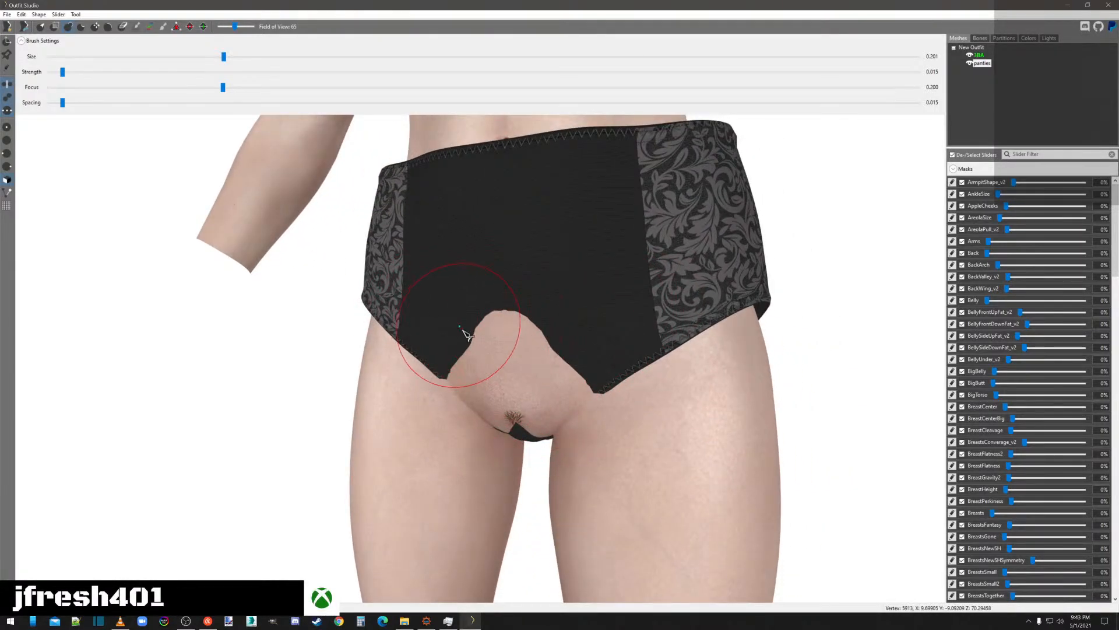
{"action": "right_click_drag", "start_coordinate": [564, 370], "coordinate": [501, 356]}
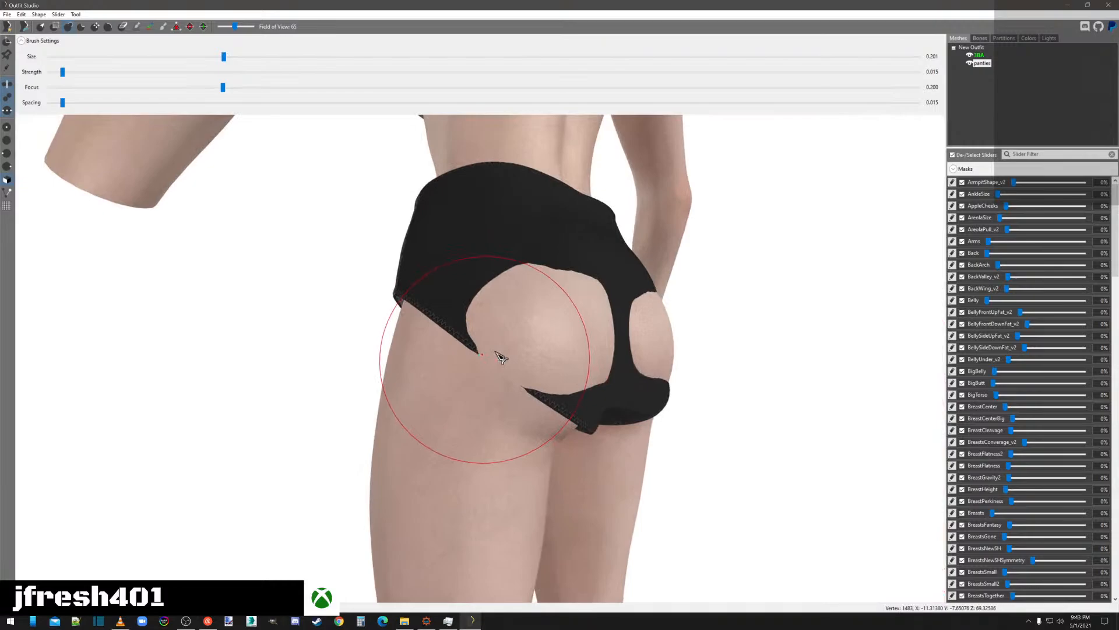
{"action": "left_click", "coordinate": [561, 342]}
{"action": "left_click", "coordinate": [562, 342]}
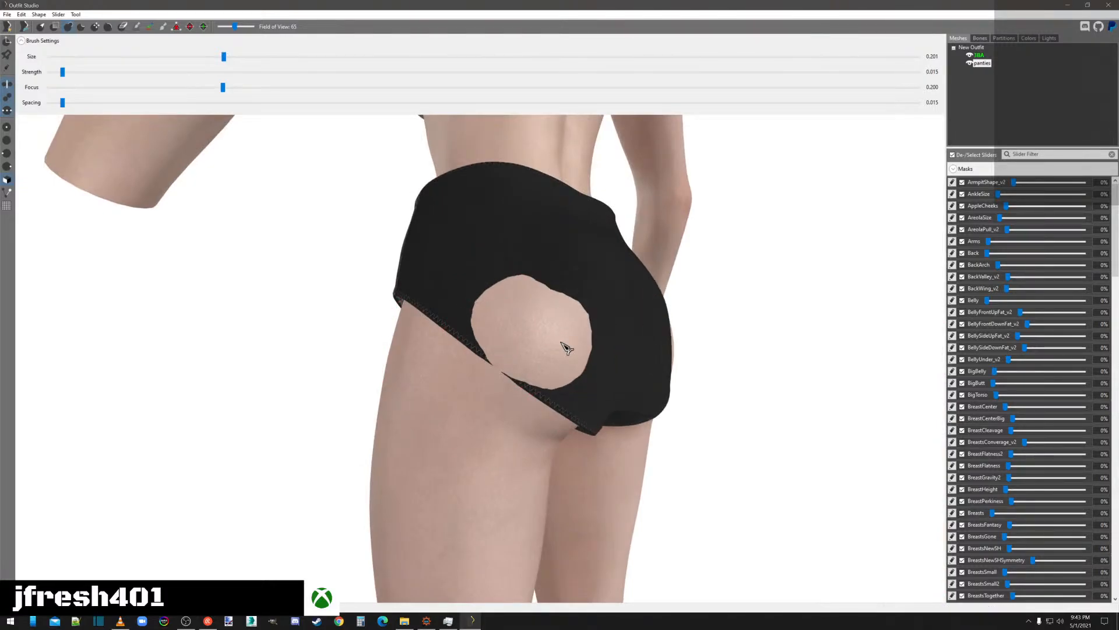
{"action": "left_click", "coordinate": [562, 342]}
{"action": "left_click", "coordinate": [563, 344]}
{"action": "left_click", "coordinate": [563, 343]}
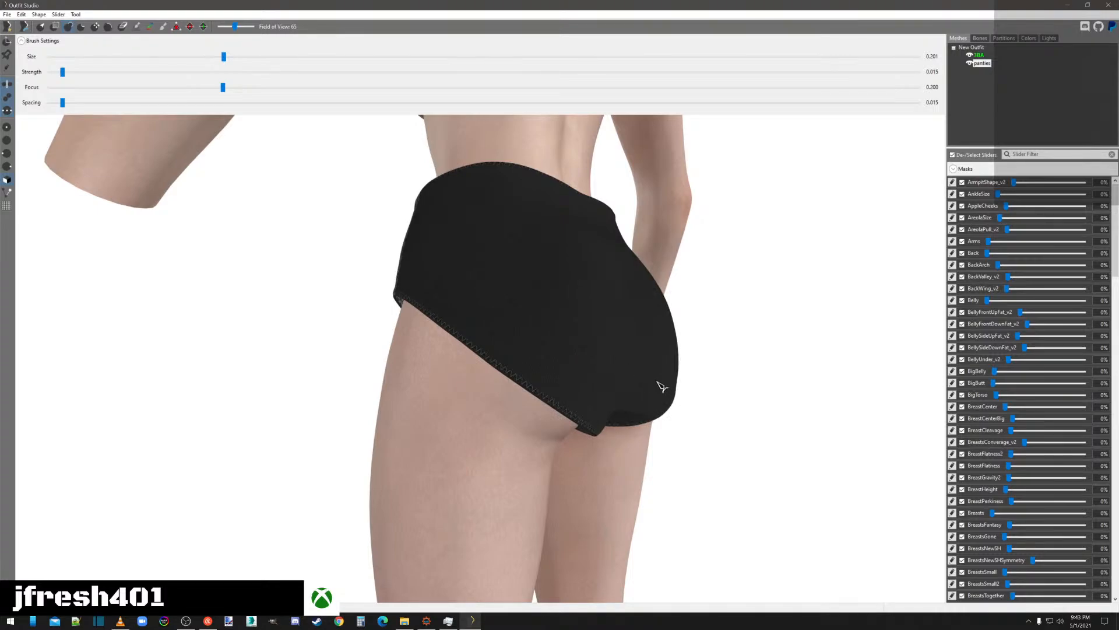
Export the panties shape to NIF, replacing the existing 1.nif on the Desktop.
{"action": "scroll", "coordinate": [658, 402], "scroll_direction": "down", "scroll_amount": 5}
{"action": "right_click_drag", "start_coordinate": [658, 435], "coordinate": [761, 448]}
{"action": "scroll", "coordinate": [762, 447], "scroll_direction": "down", "scroll_amount": 3}
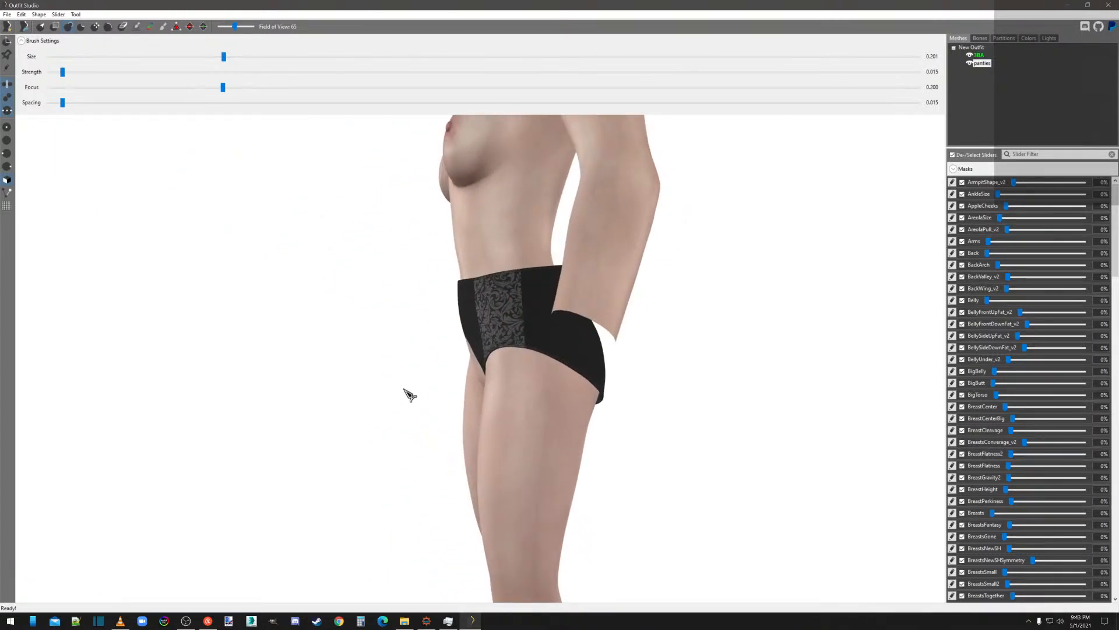
{"action": "right_click_drag", "start_coordinate": [403, 384], "coordinate": [499, 413]}
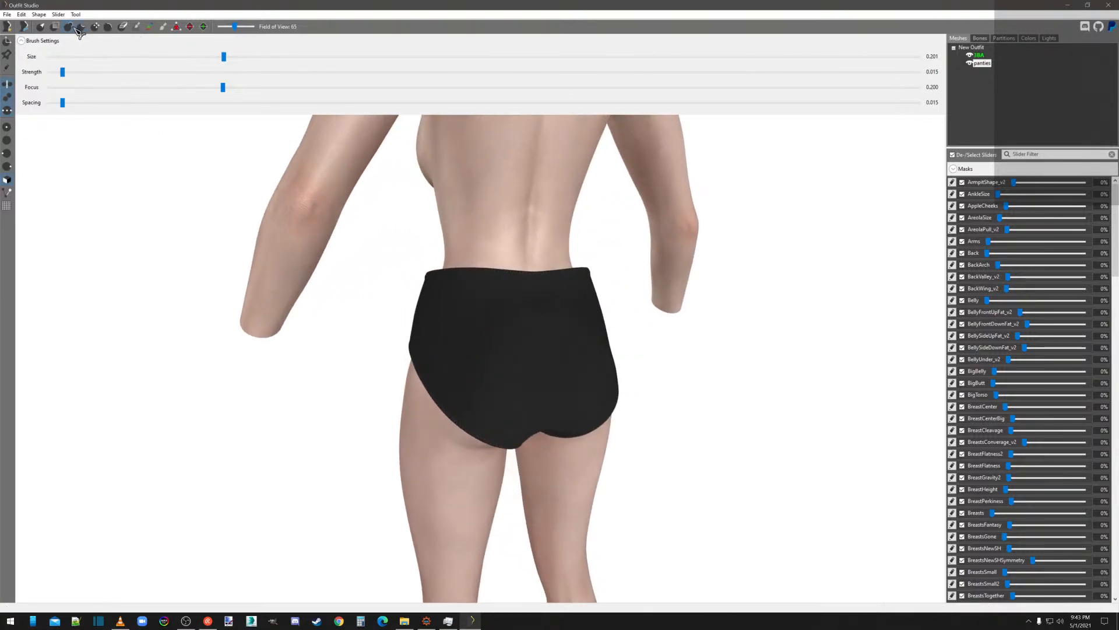
{"action": "right_click_drag", "start_coordinate": [382, 382], "coordinate": [493, 389]}
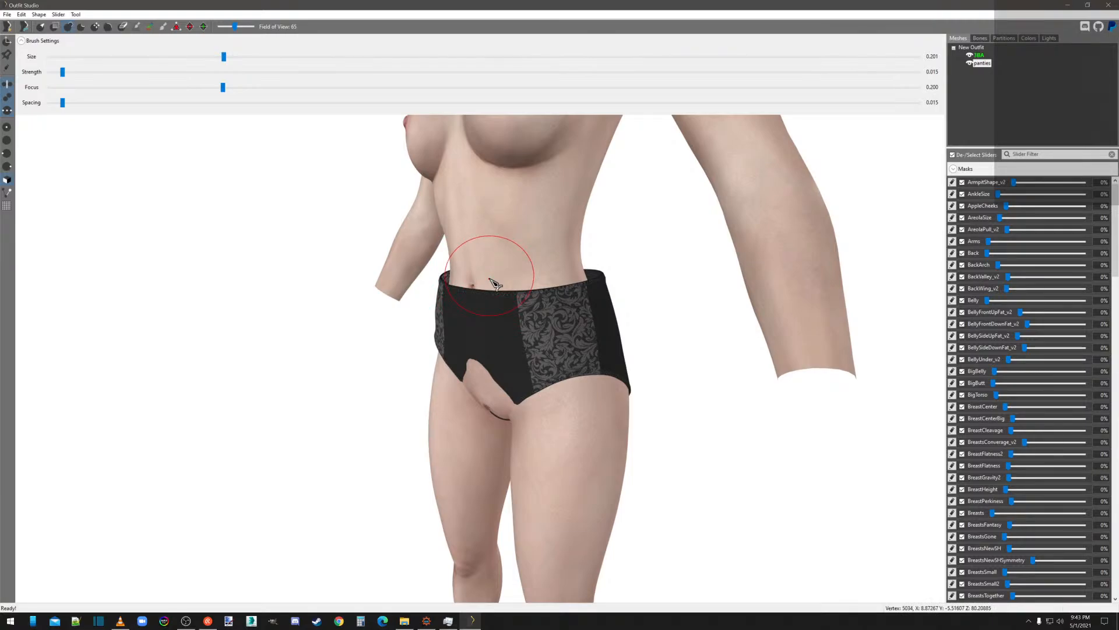
{"action": "right_click_drag", "start_coordinate": [709, 340], "coordinate": [785, 332]}
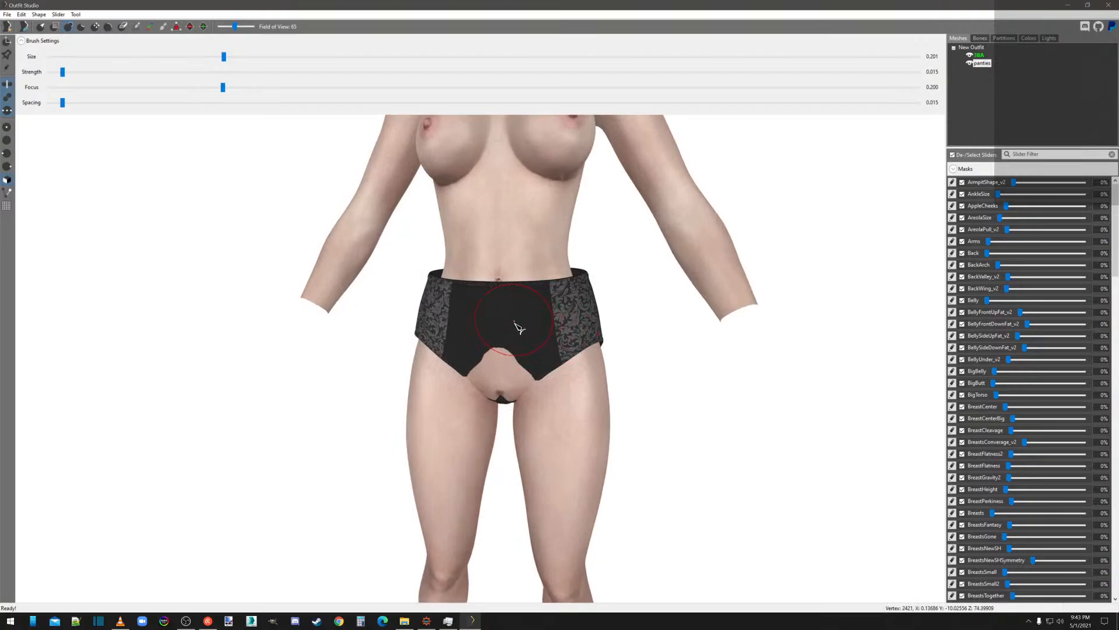
{"action": "right_click", "coordinate": [989, 69]}
{"action": "mouse_move", "coordinate": [984, 75]}
{"action": "left_click", "coordinate": [942, 71]}
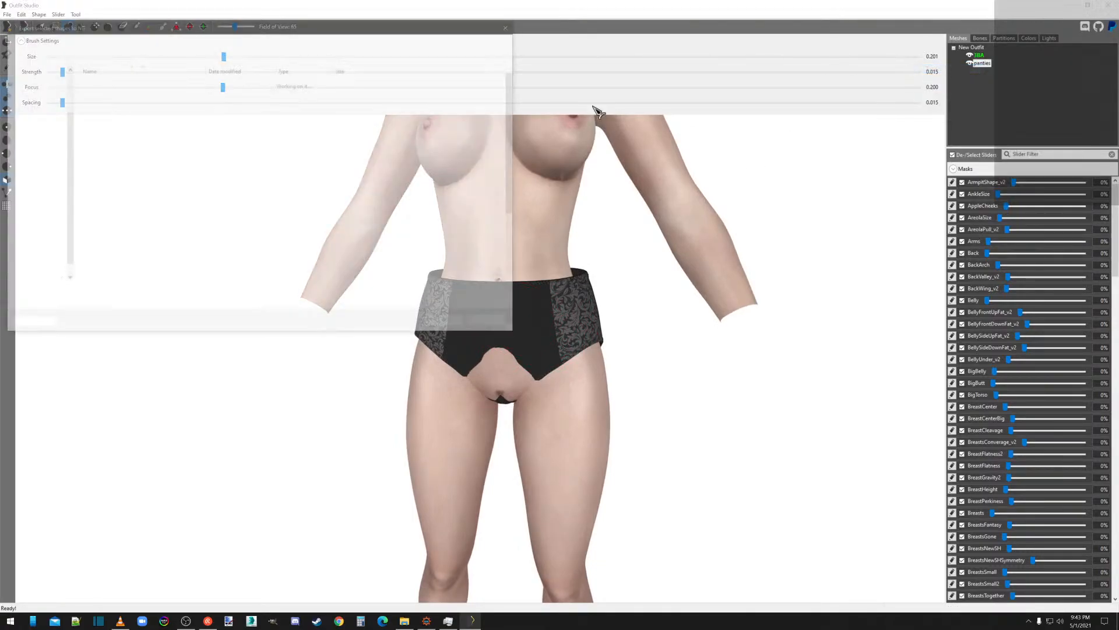
{"action": "double_click", "coordinate": [93, 249]}
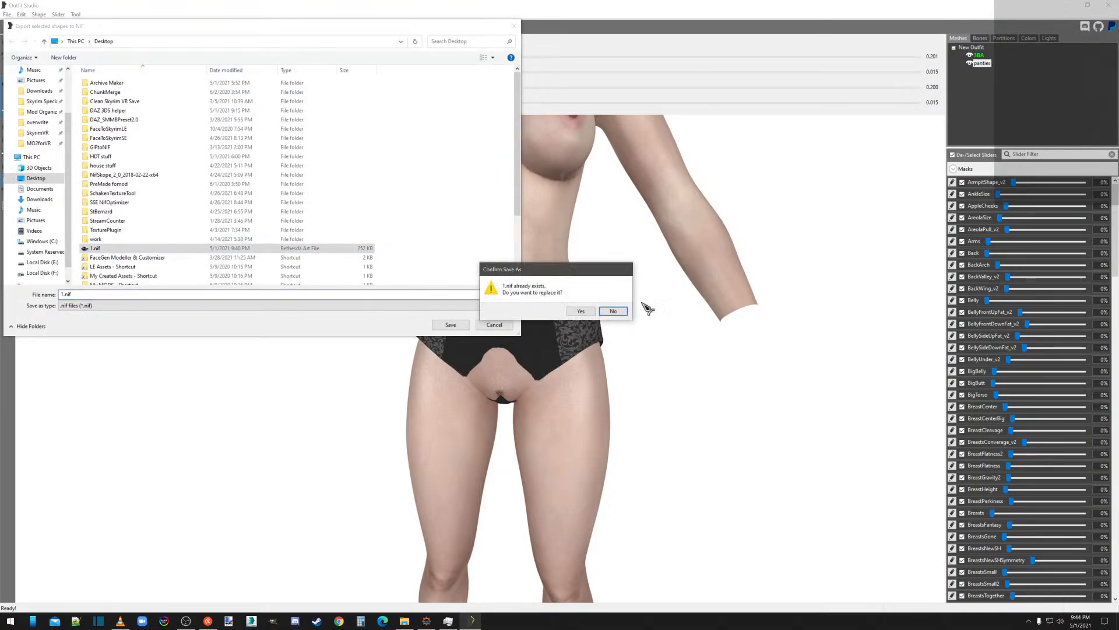
{"action": "left_click", "coordinate": [580, 313]}
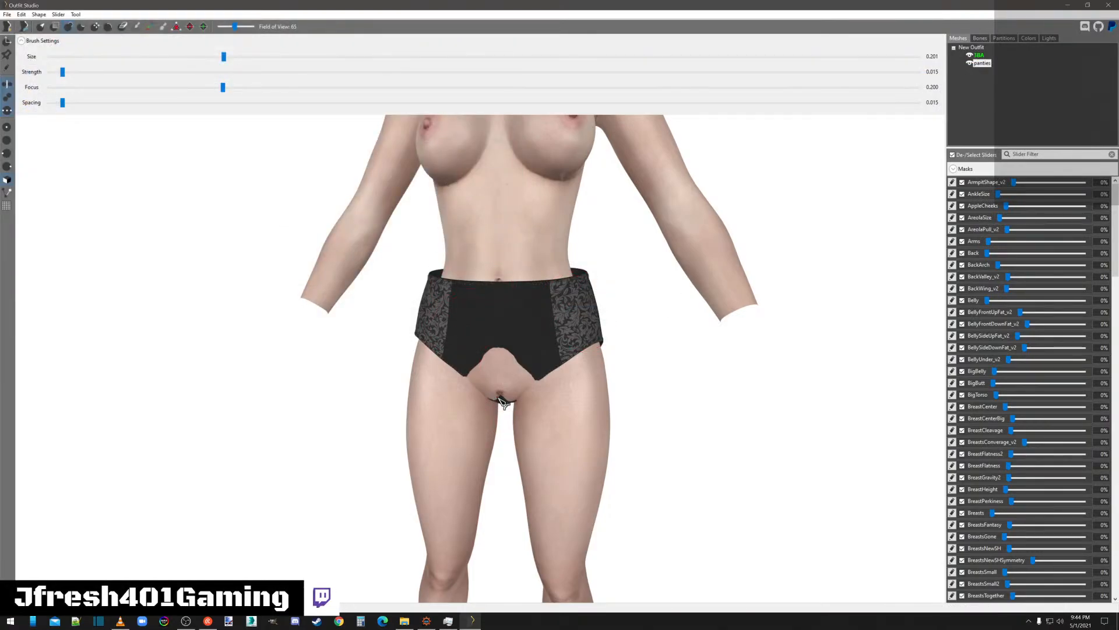
{"action": "left_click", "coordinate": [8, 70]}
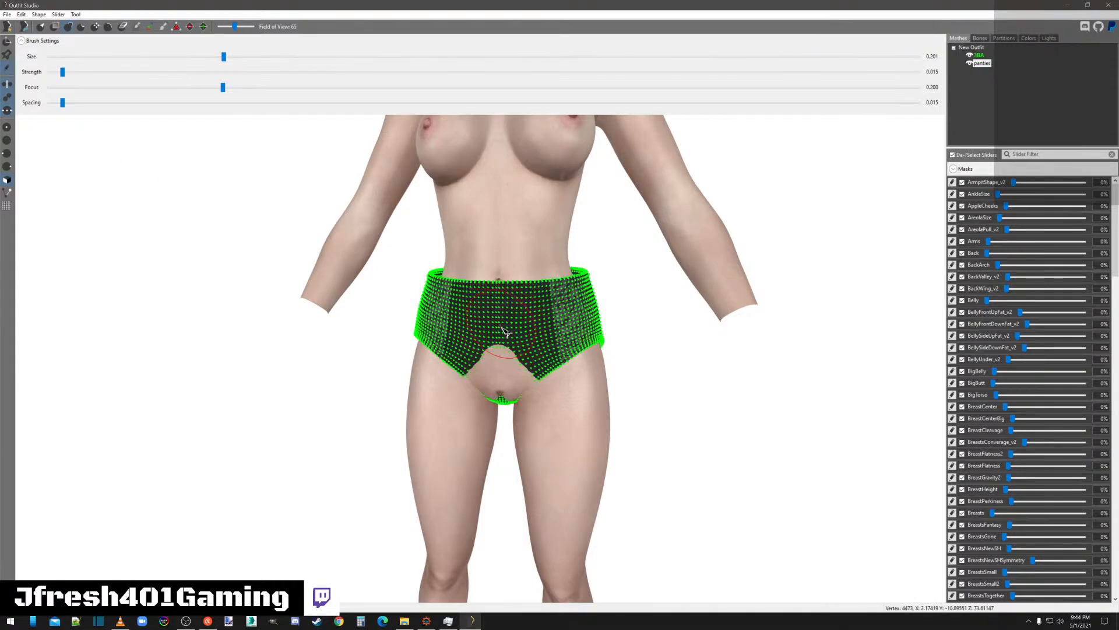
{"action": "left_click", "coordinate": [9, 67]}
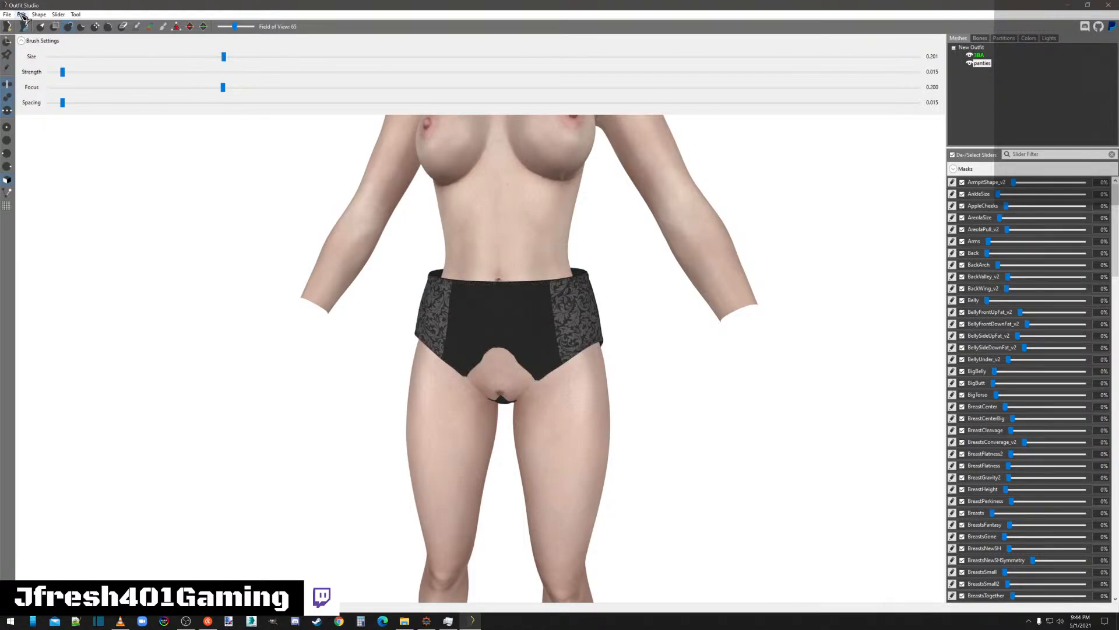
{"action": "left_click", "coordinate": [38, 14]}
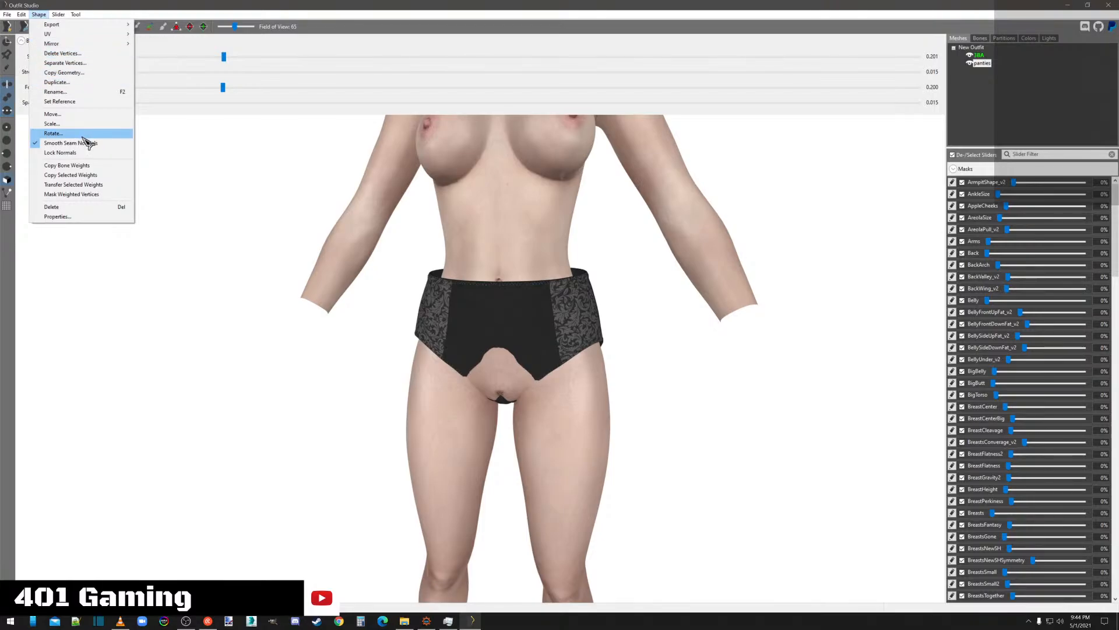
{"action": "left_click", "coordinate": [36, 17]}
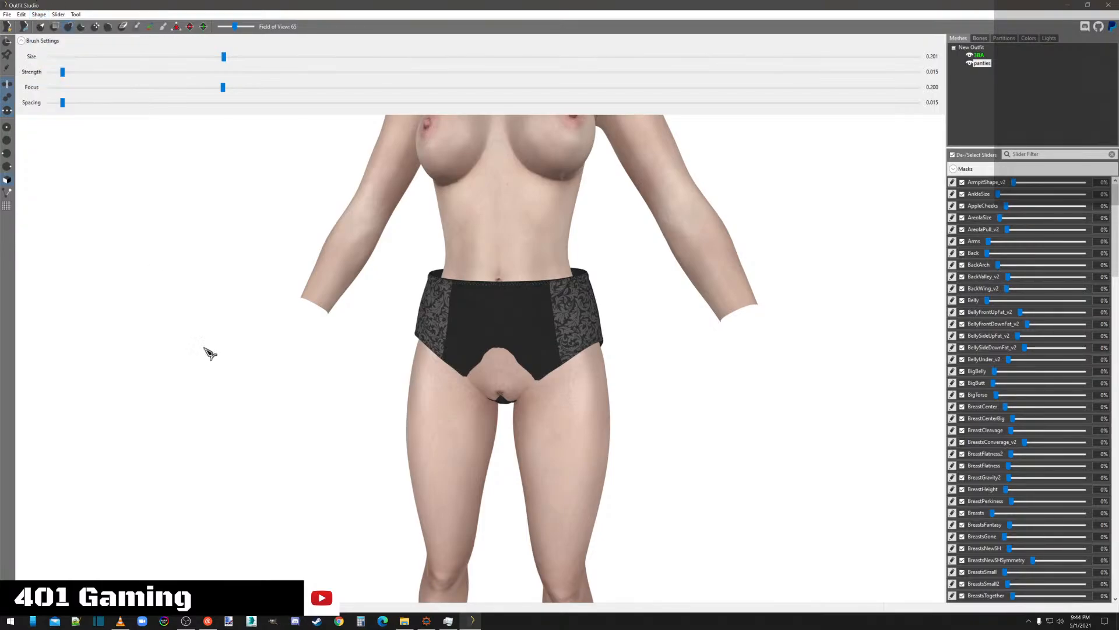
Open 1.nif from the desktop in NifSkope and apply Face Normals to the panties shape.
{"action": "left_click", "coordinate": [476, 622]}
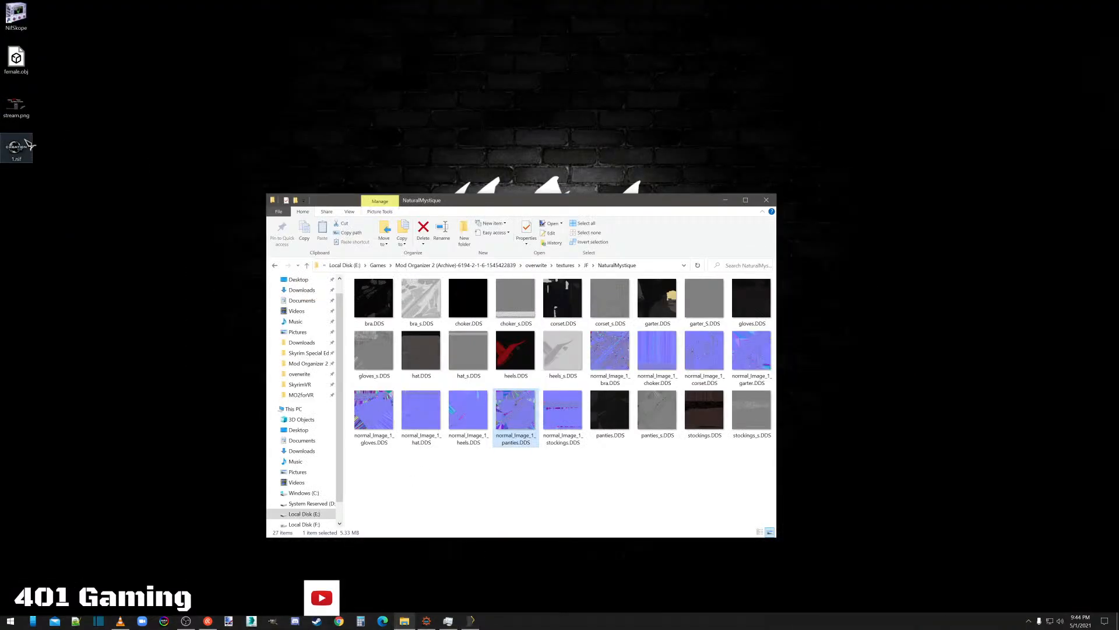
{"action": "double_click", "coordinate": [23, 149]}
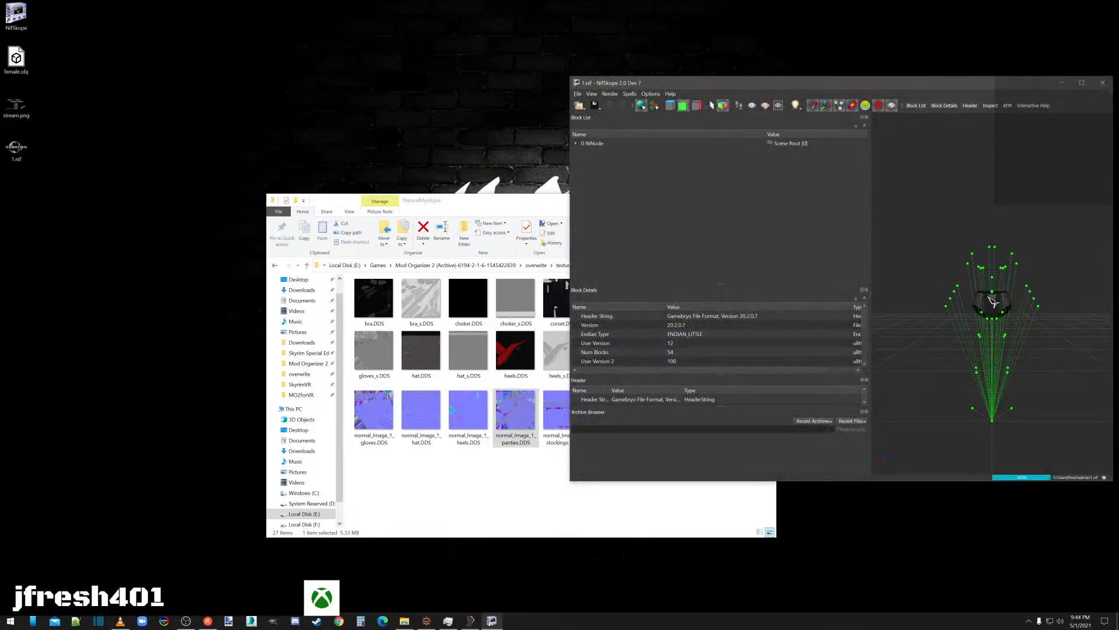
{"action": "left_click", "coordinate": [1007, 304]}
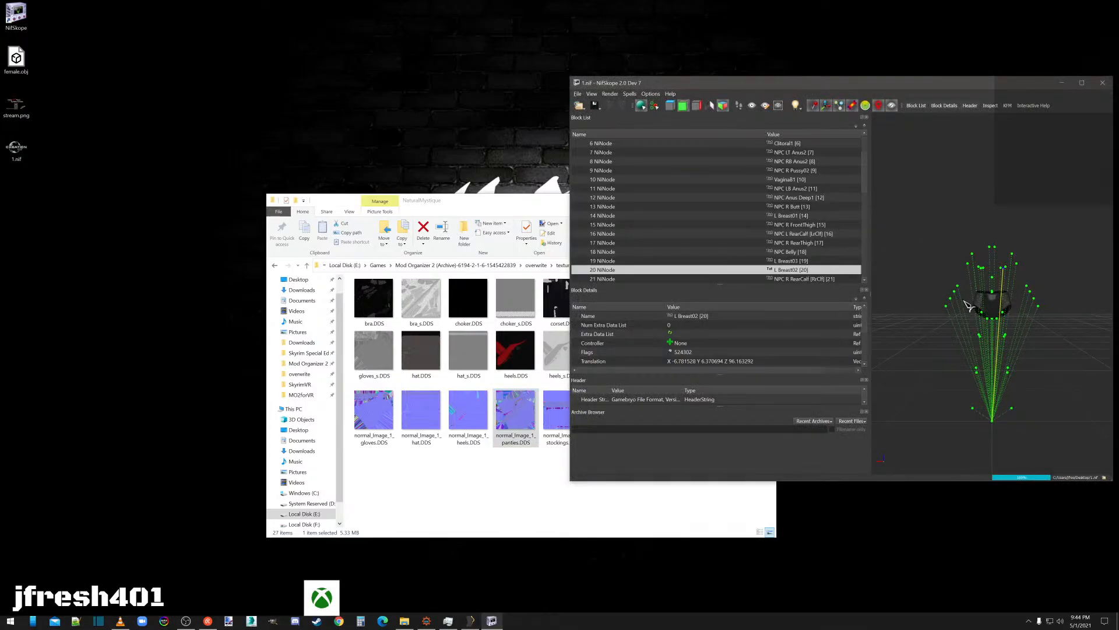
{"action": "left_click", "coordinate": [1001, 307]}
{"action": "right_click", "coordinate": [623, 269]}
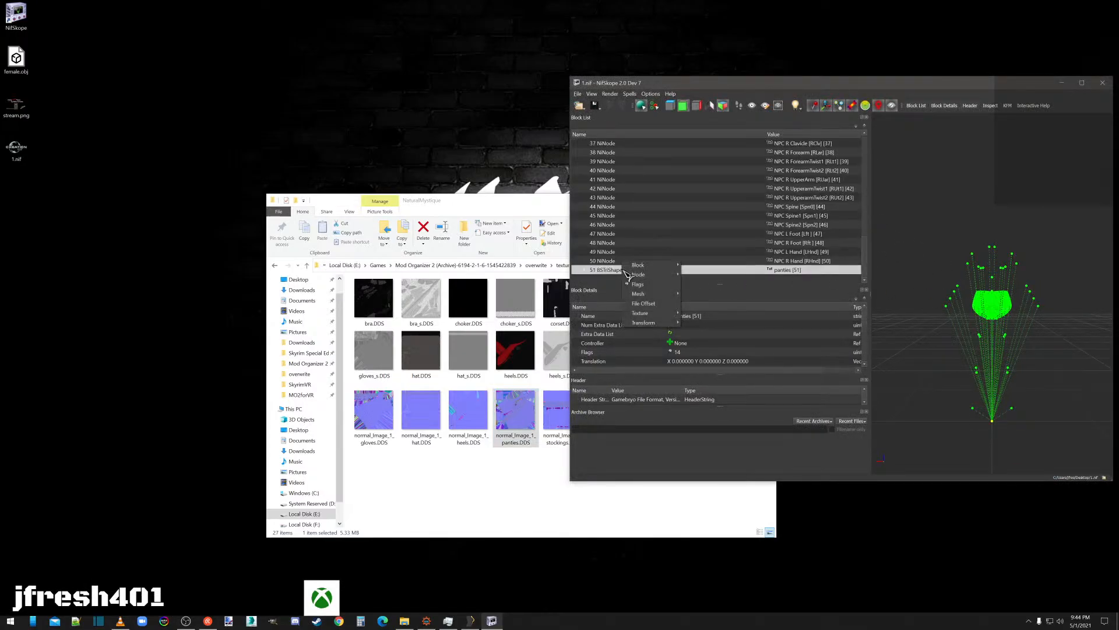
{"action": "mouse_move", "coordinate": [647, 293]}
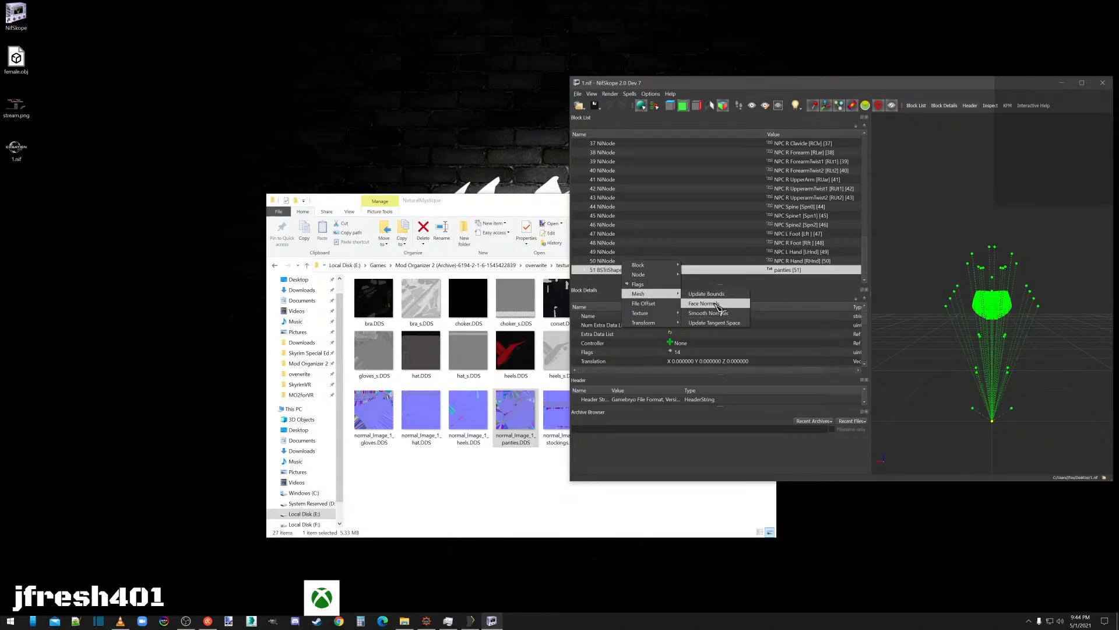
{"action": "left_click", "coordinate": [716, 304]}
{"action": "scroll", "coordinate": [1011, 300], "scroll_direction": "up", "scroll_amount": 6}
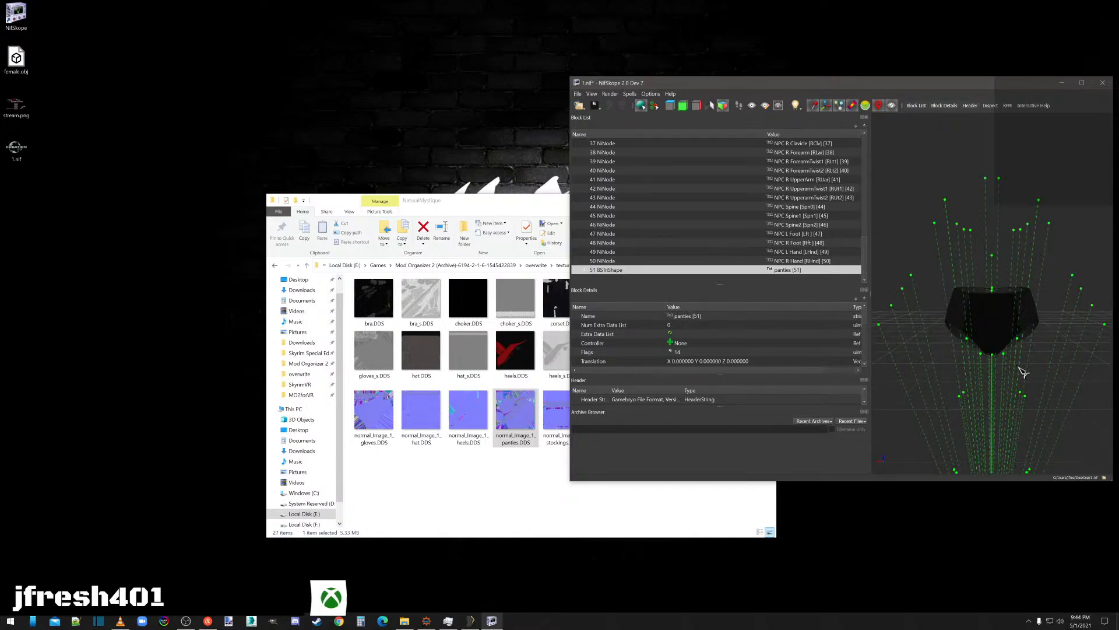
{"action": "middle_click_drag", "start_coordinate": [1011, 300], "coordinate": [996, 305]}
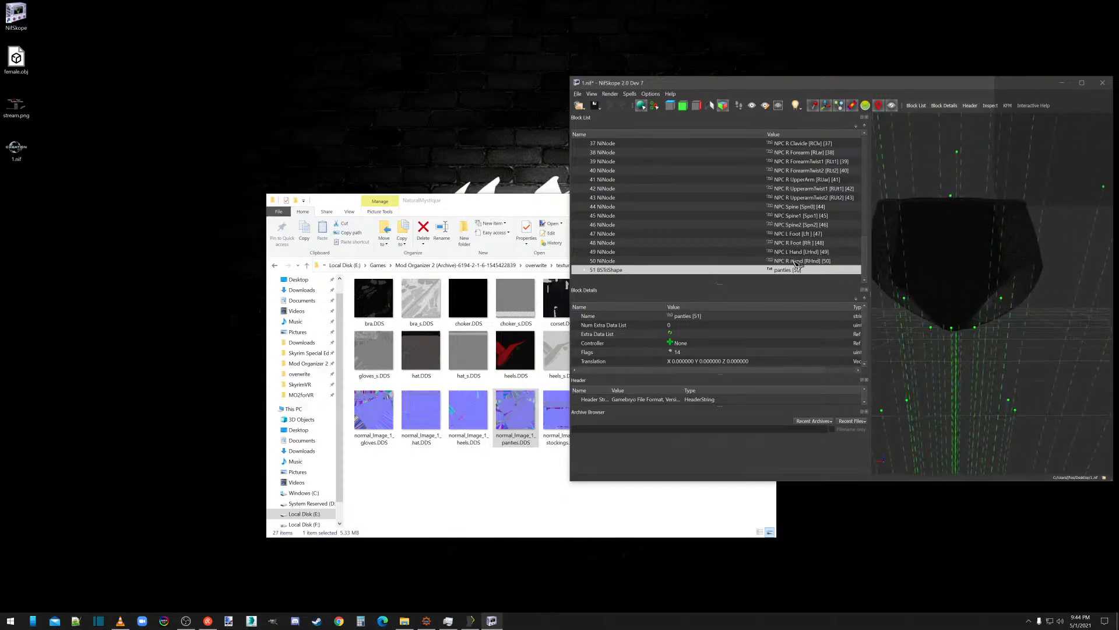
Apply Smooth Normals to the panties BSTriShape mesh.
{"action": "right_click", "coordinate": [617, 270]}
{"action": "mouse_move", "coordinate": [638, 293]}
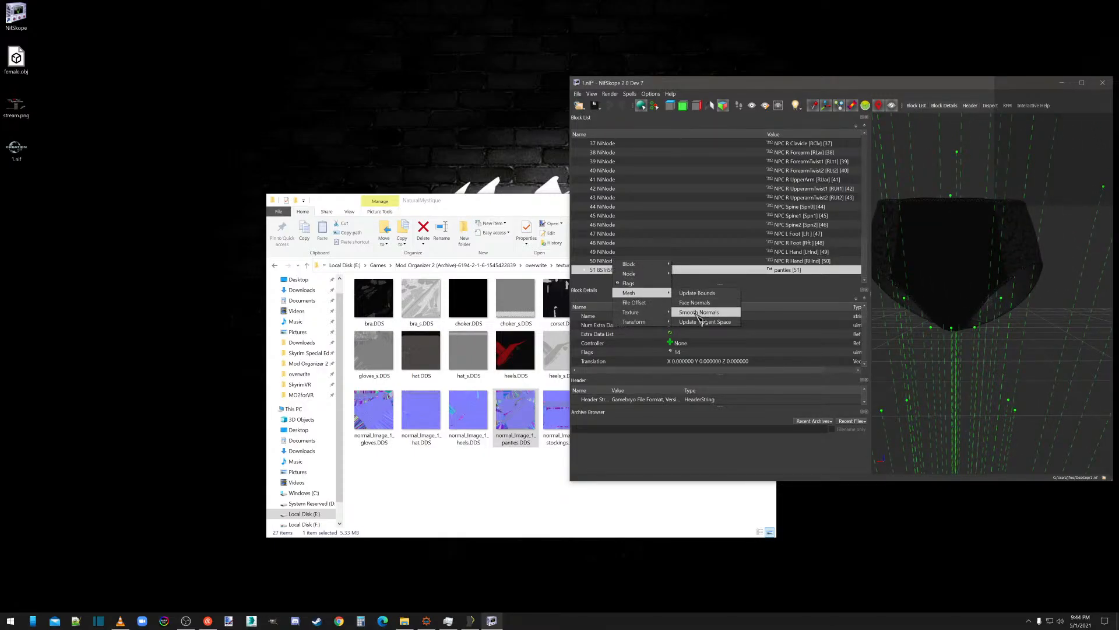
{"action": "left_click", "coordinate": [699, 313]}
{"action": "left_click", "coordinate": [556, 320]}
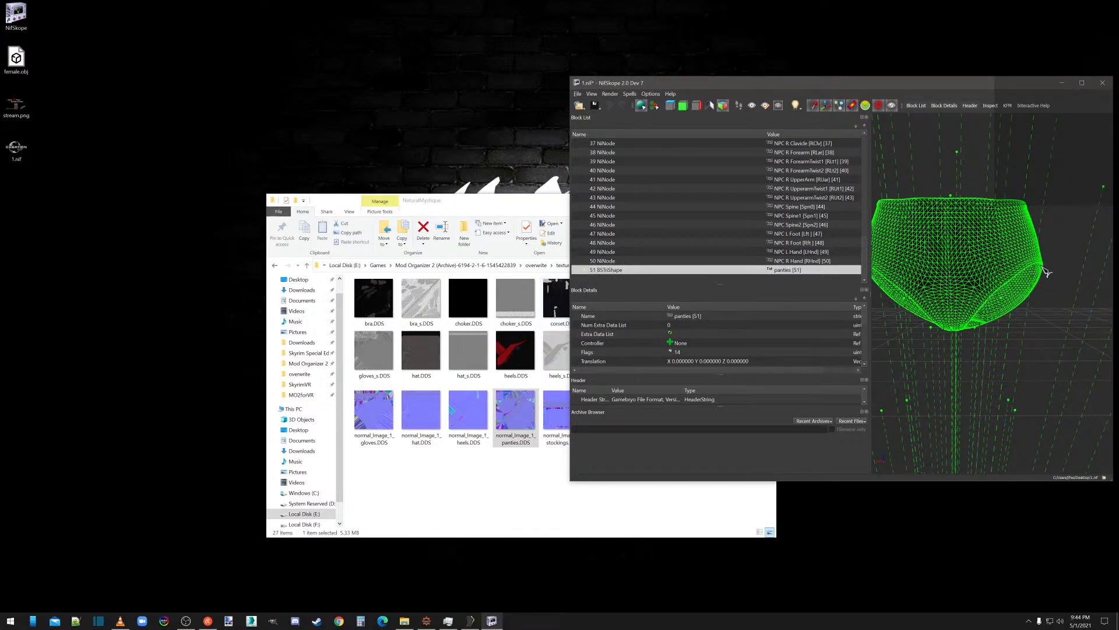
{"action": "left_click", "coordinate": [1090, 270]}
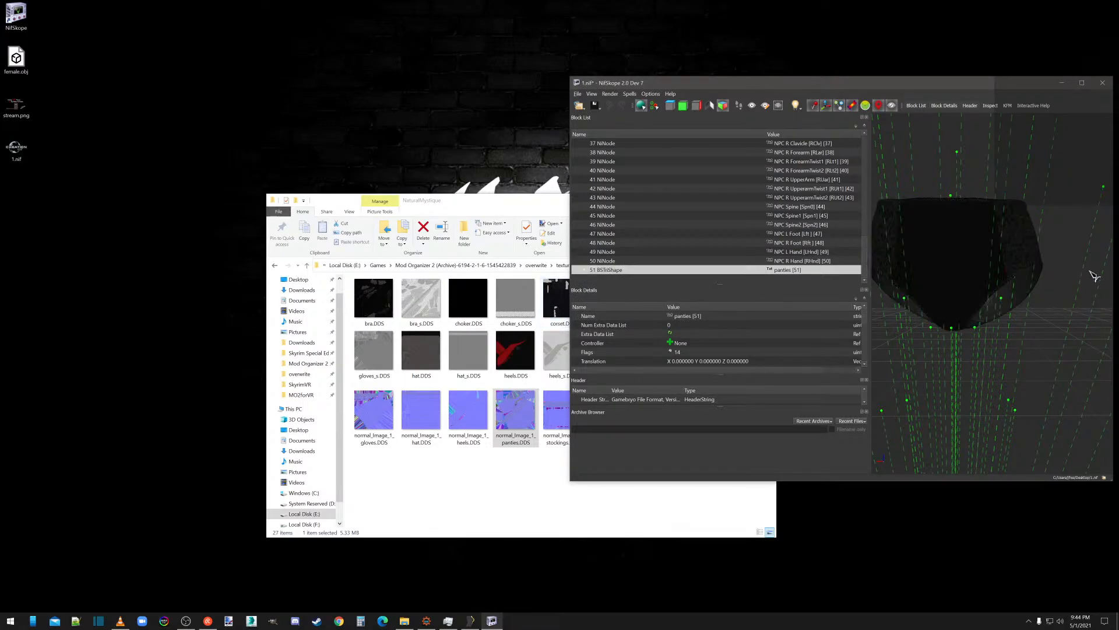
Reapply Face Normals to the panties mesh.
{"action": "right_click", "coordinate": [612, 273]}
{"action": "mouse_move", "coordinate": [636, 295]}
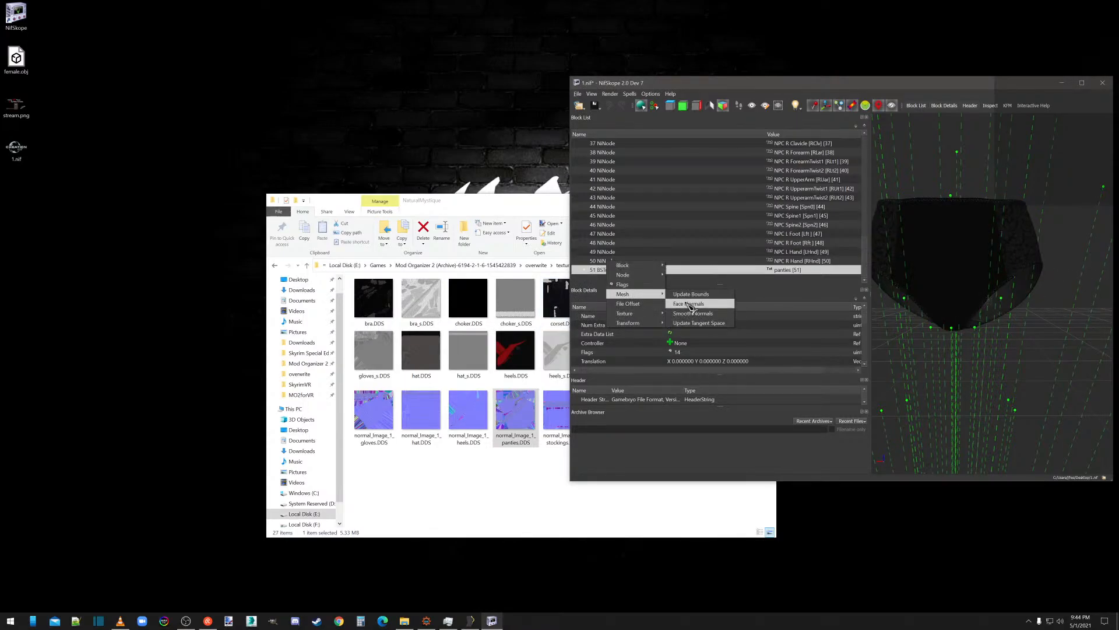
{"action": "left_click", "coordinate": [689, 304]}
{"action": "left_click", "coordinate": [1094, 319]}
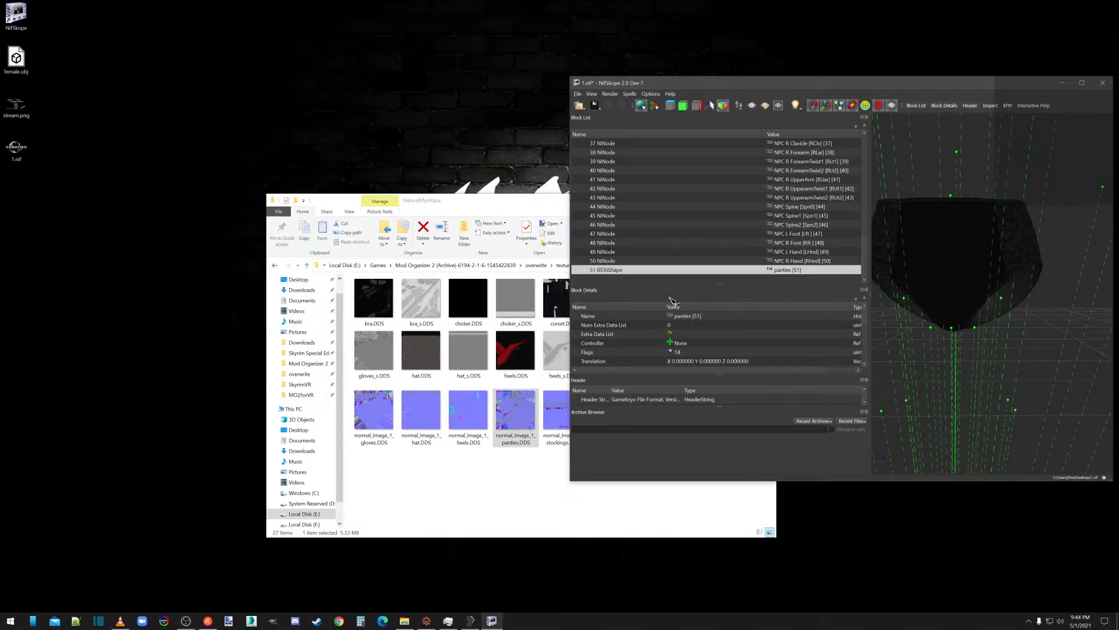
Update the tangent space of the panties mesh and check its shading from another angle.
{"action": "right_click", "coordinate": [630, 276]}
{"action": "mouse_move", "coordinate": [658, 299]}
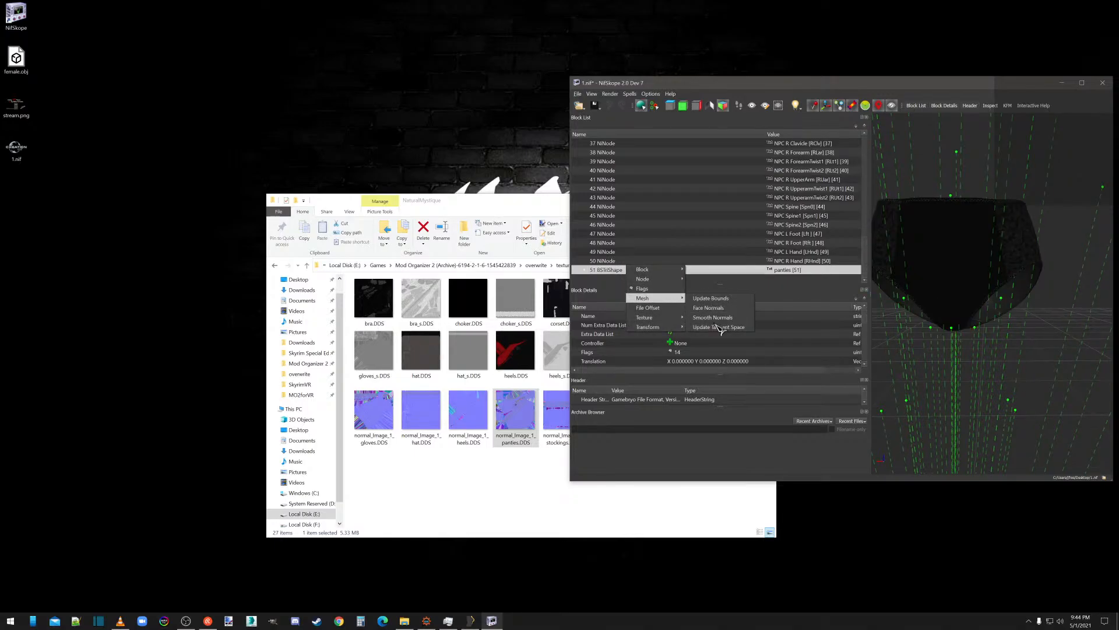
{"action": "left_click", "coordinate": [722, 333]}
{"action": "left_click", "coordinate": [989, 351]}
{"action": "right_click_drag", "start_coordinate": [1050, 321], "coordinate": [1084, 333]}
{"action": "left_click_drag", "start_coordinate": [1101, 362], "coordinate": [1032, 356]}
{"action": "scroll", "coordinate": [1032, 360], "scroll_direction": "down", "scroll_amount": 3}
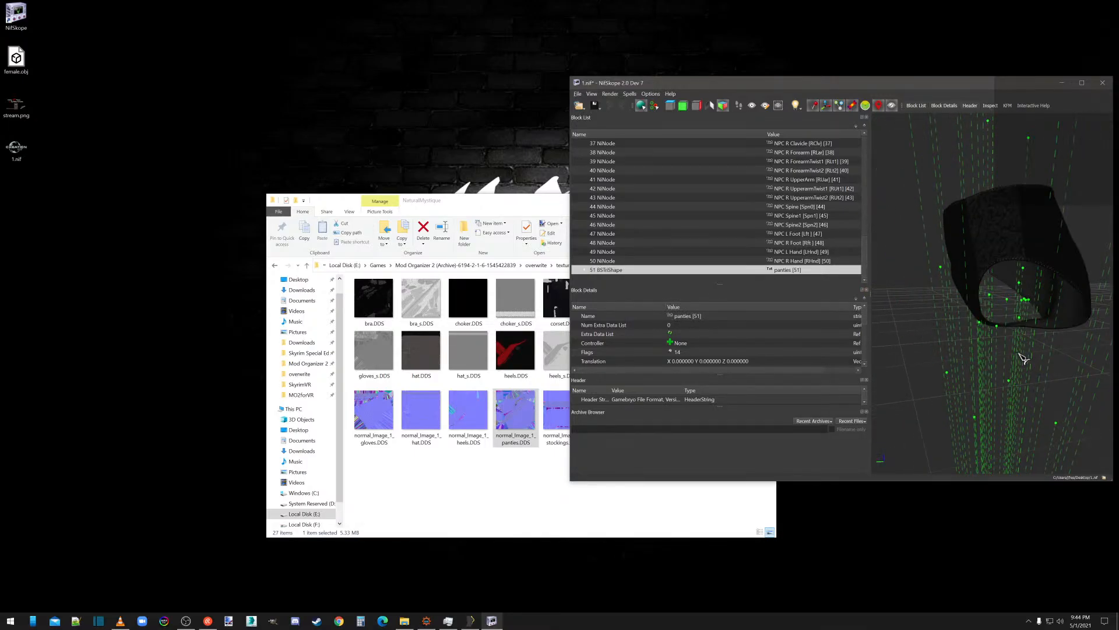
{"action": "left_click", "coordinate": [1005, 220]}
Close the edited 1.nif in NifSkope and dismiss the save question.
{"action": "left_click", "coordinate": [579, 94]}
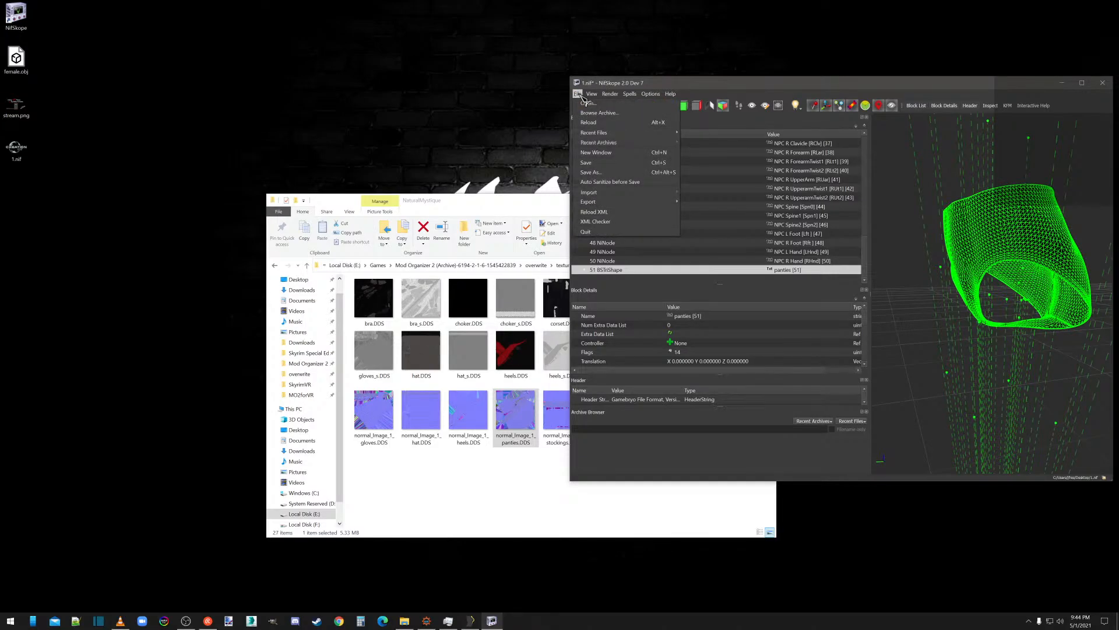
{"action": "left_click", "coordinate": [578, 94]}
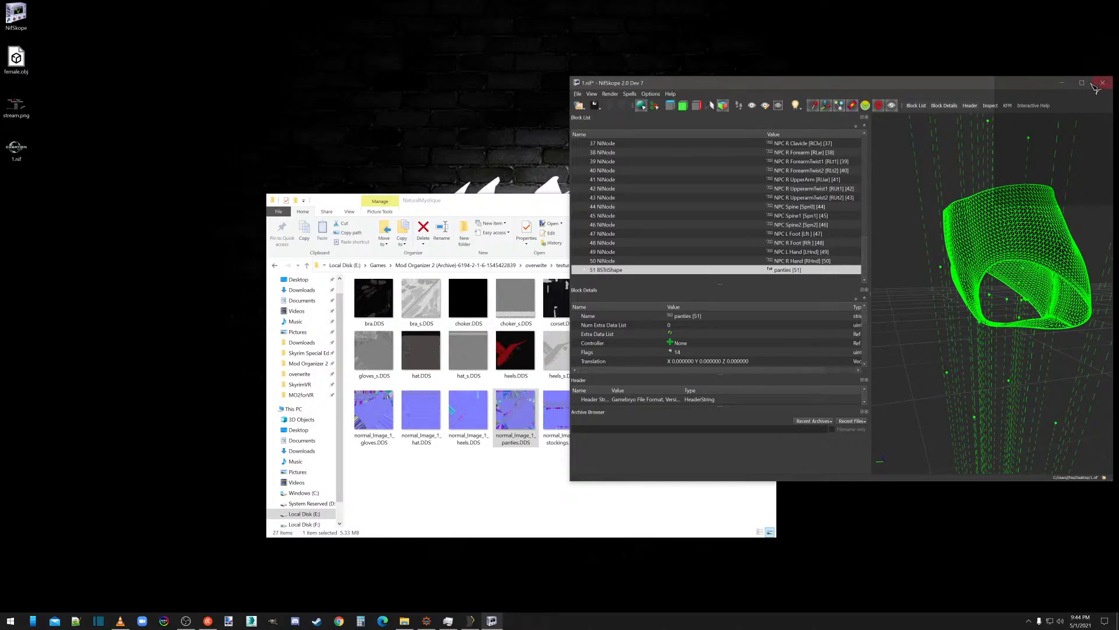
{"action": "left_click", "coordinate": [1102, 83]}
{"action": "left_click", "coordinate": [860, 303]}
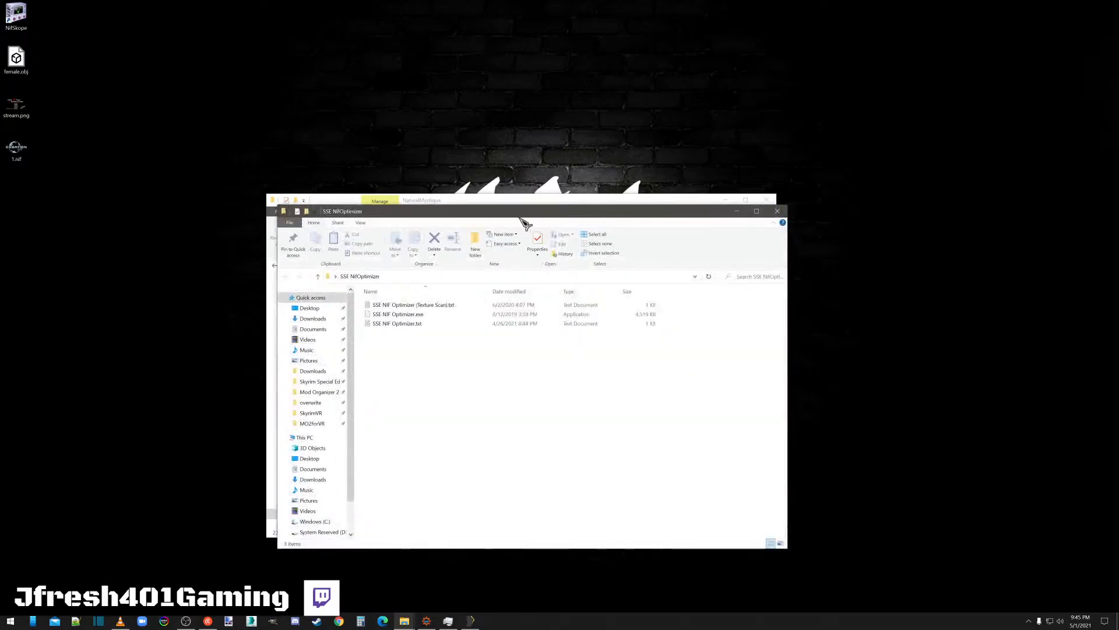
Arrange the two folder windows and move 1.nif from the desktop into the SSE NifOptimizer folder.
{"action": "left_click_drag", "start_coordinate": [502, 215], "coordinate": [493, 300]}
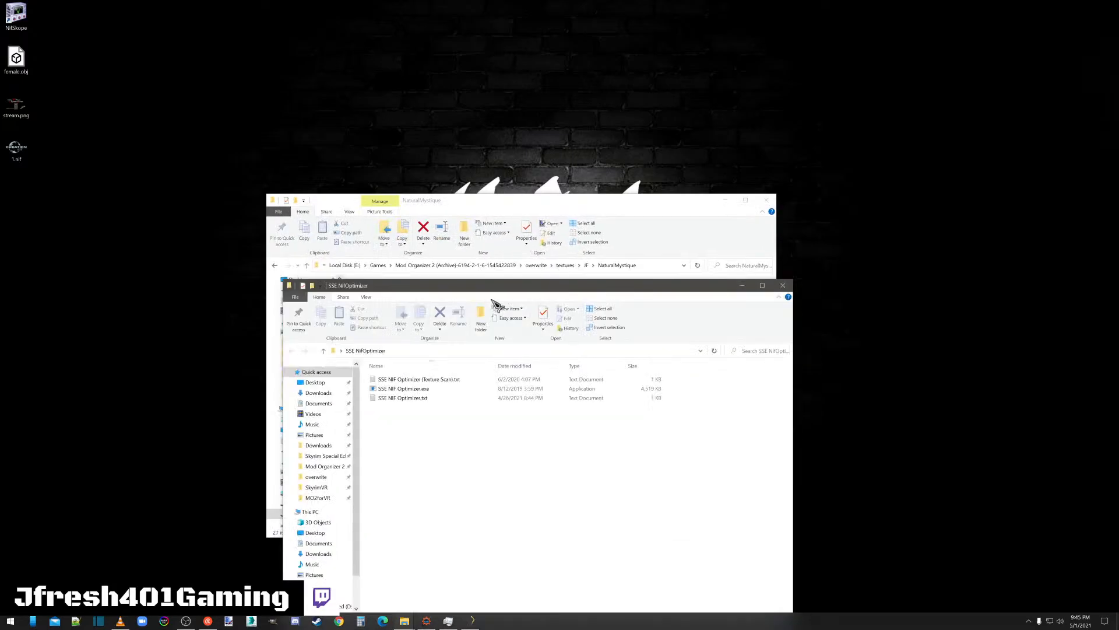
{"action": "left_click", "coordinate": [517, 207]}
{"action": "left_click_drag", "start_coordinate": [498, 210], "coordinate": [500, 93]}
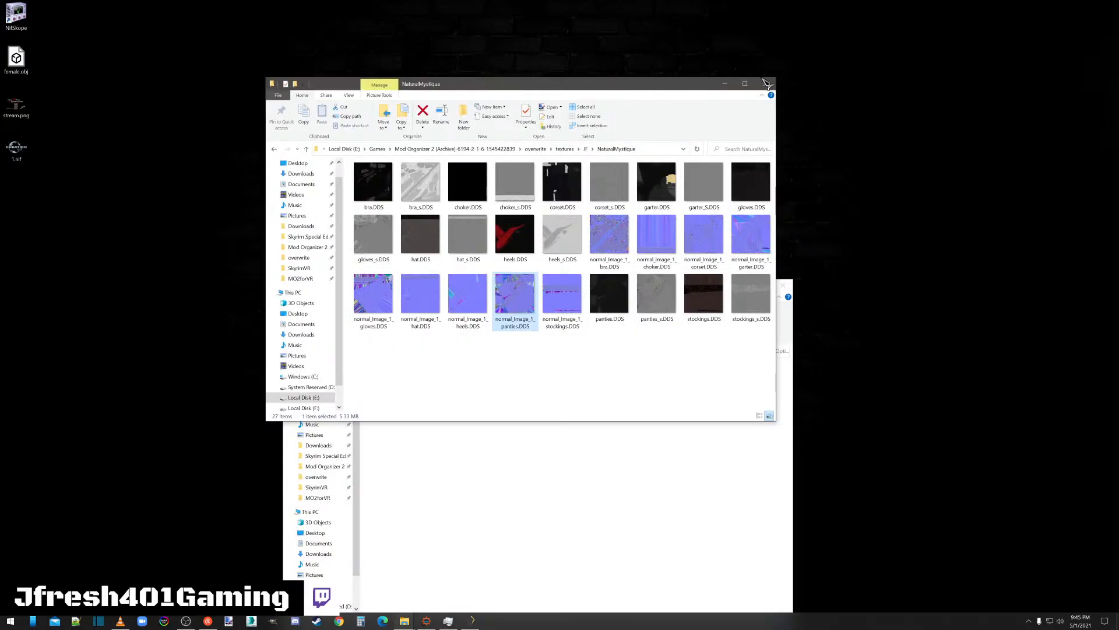
{"action": "left_click", "coordinate": [637, 487]}
{"action": "left_click_drag", "start_coordinate": [17, 149], "coordinate": [412, 430]}
Run SSE NIF Optimizer on the folder with LE as target and Clean Skinning, Remove Parallax and Calculate Bounds disabled.
{"action": "left_click", "coordinate": [402, 388]}
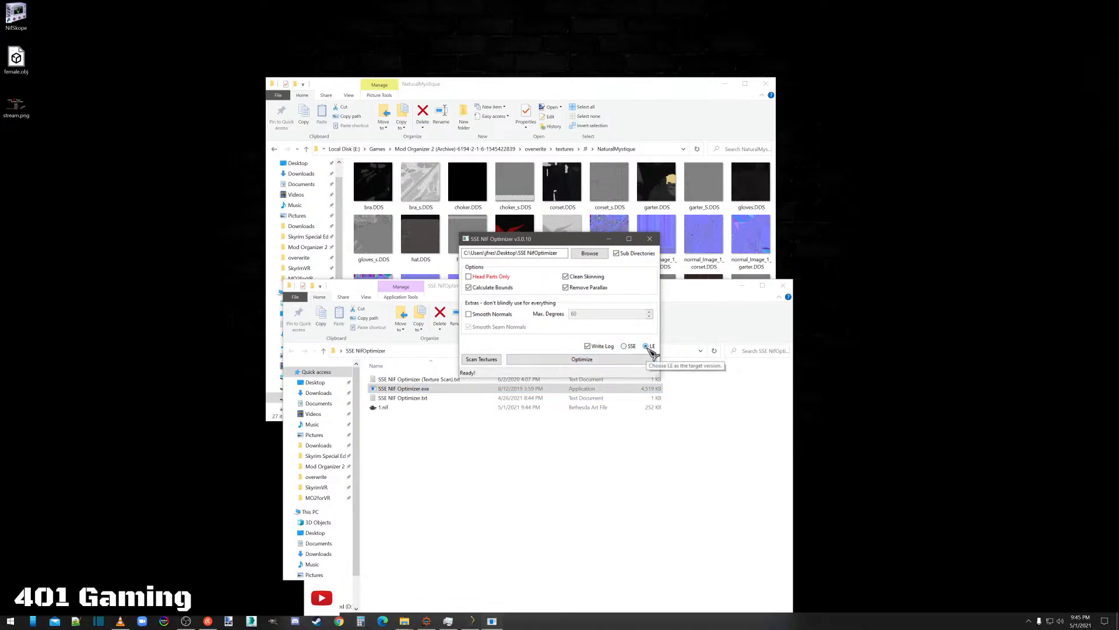
{"action": "left_click", "coordinate": [566, 277]}
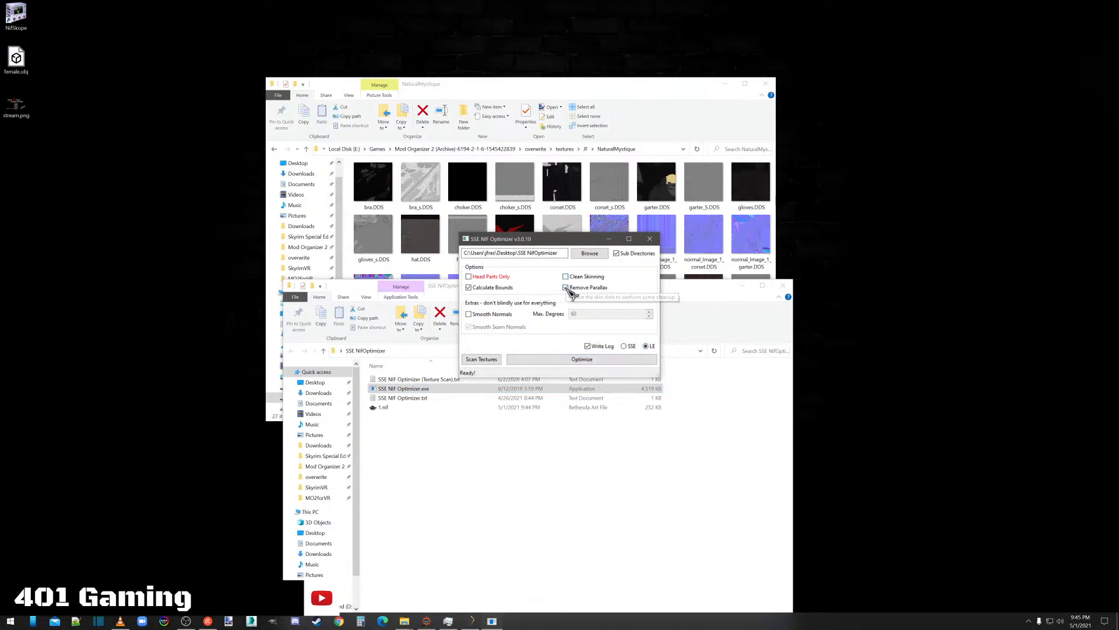
{"action": "left_click", "coordinate": [568, 360]}
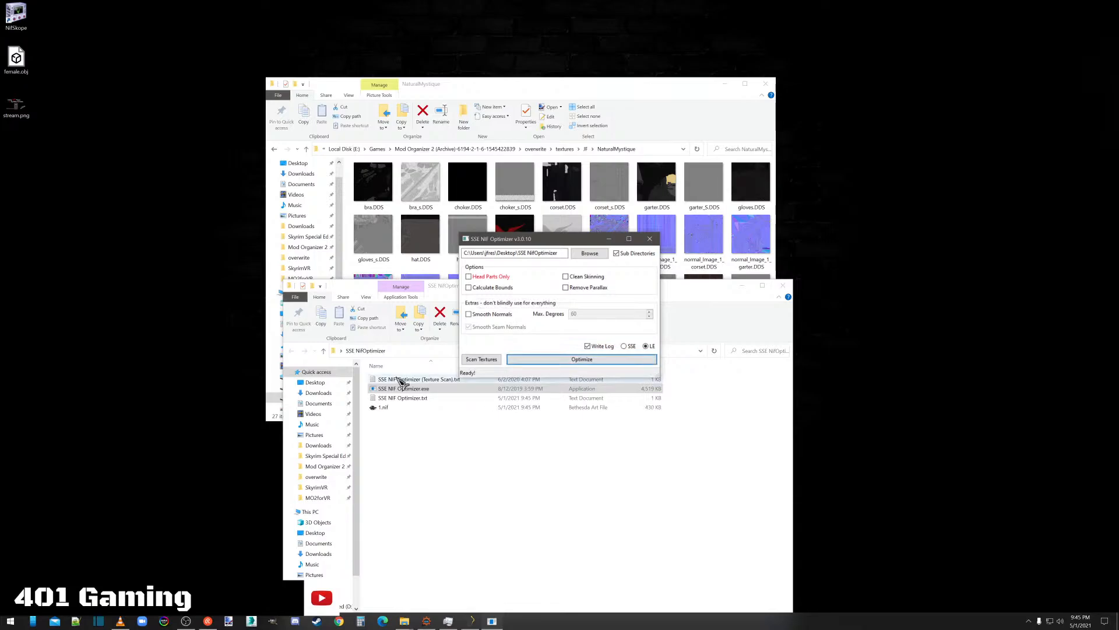
Open the optimized 1.nif from the SSE NifOptimizer folder in NifSkope.
{"action": "left_click", "coordinate": [384, 408]}
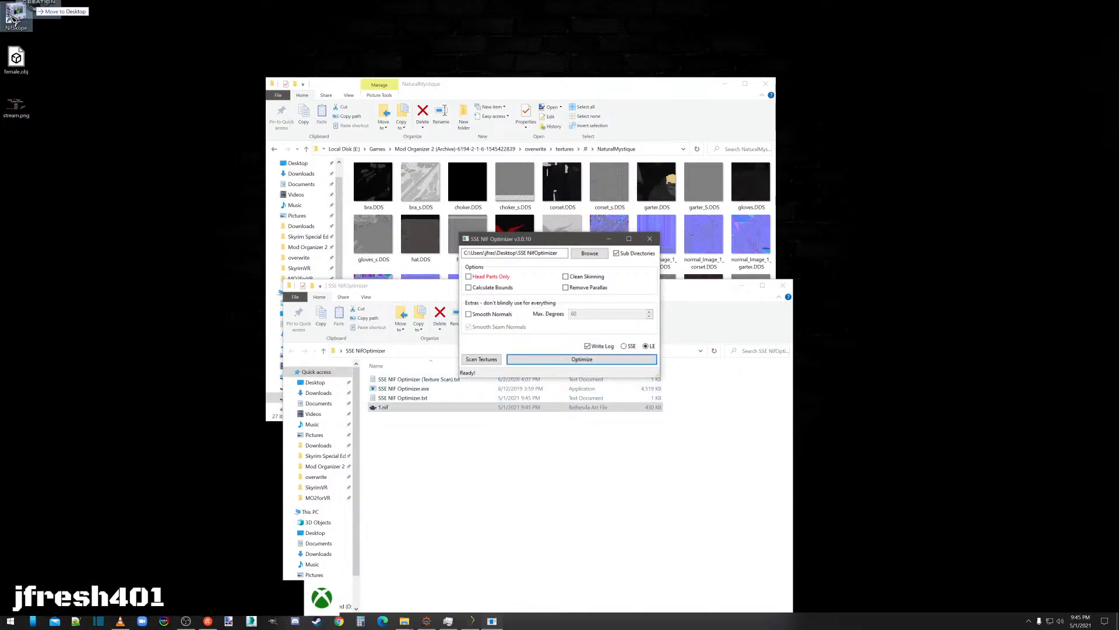
{"action": "left_click_drag", "start_coordinate": [18, 19], "coordinate": [17, 19]}
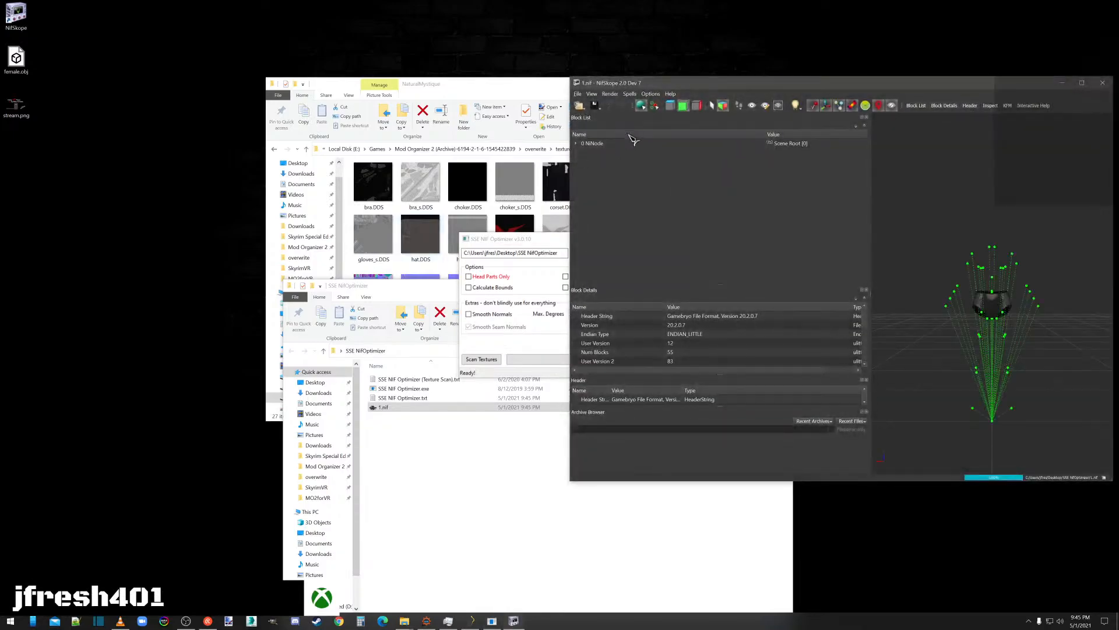
Flip the faces of the panties' NiTriShapeData in 1.nif and check the mesh from another angle.
{"action": "left_click", "coordinate": [1003, 315]}
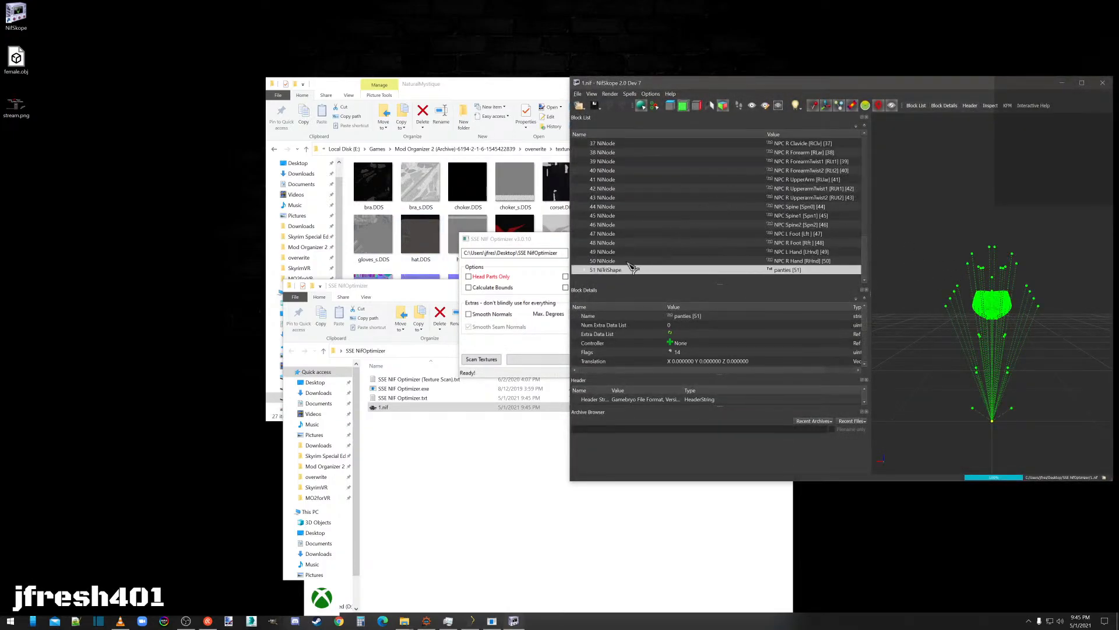
{"action": "left_click", "coordinate": [585, 270]}
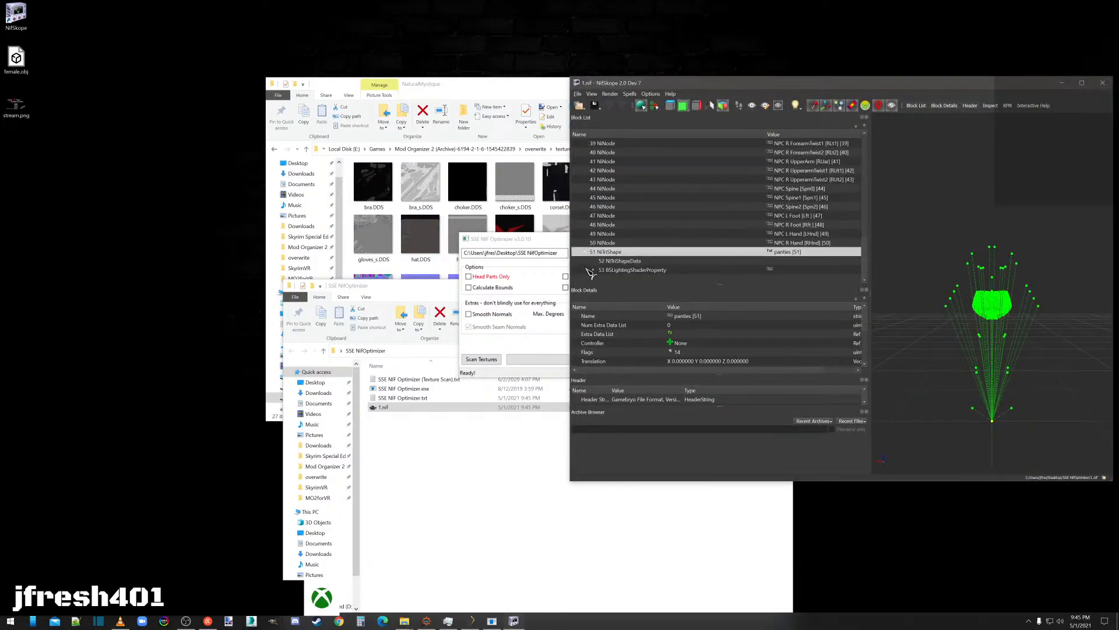
{"action": "right_click", "coordinate": [625, 261]}
{"action": "mouse_move", "coordinate": [653, 281]}
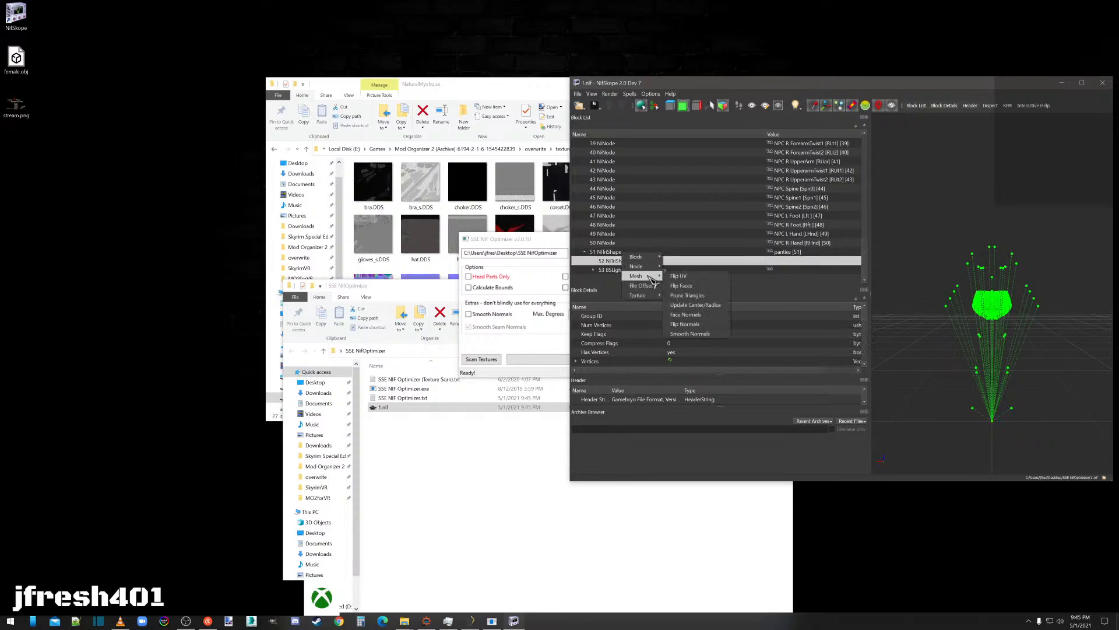
{"action": "left_click", "coordinate": [693, 285]}
{"action": "left_click_drag", "start_coordinate": [1042, 349], "coordinate": [985, 373]}
Save the modified 1.nif and close NifSkope.
{"action": "left_click", "coordinate": [578, 94]}
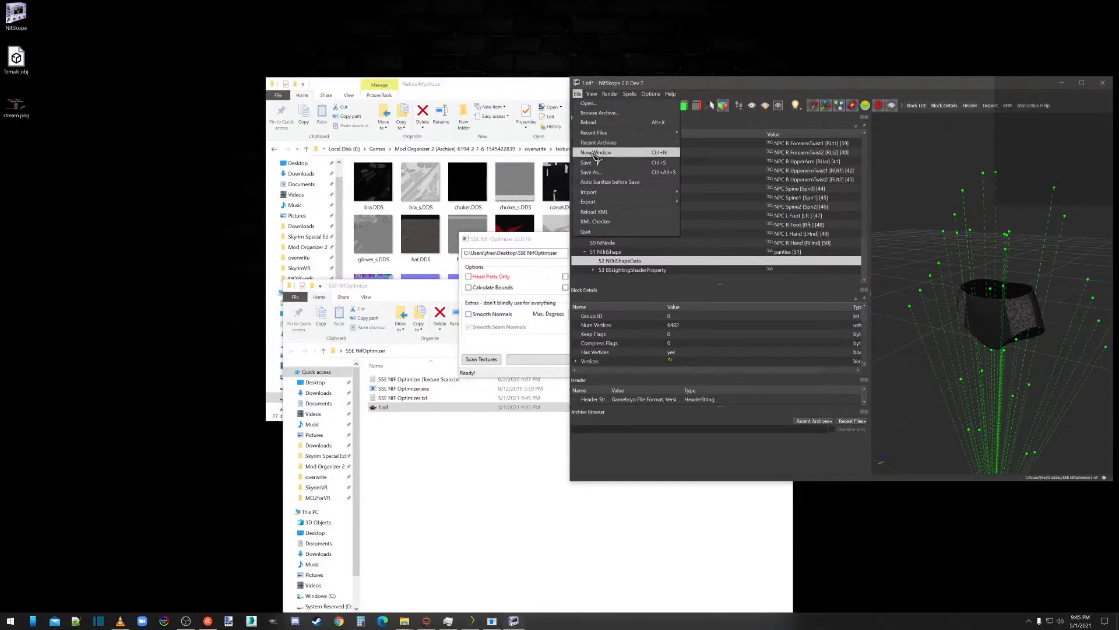
{"action": "left_click", "coordinate": [594, 171]}
{"action": "left_click", "coordinate": [1103, 83]}
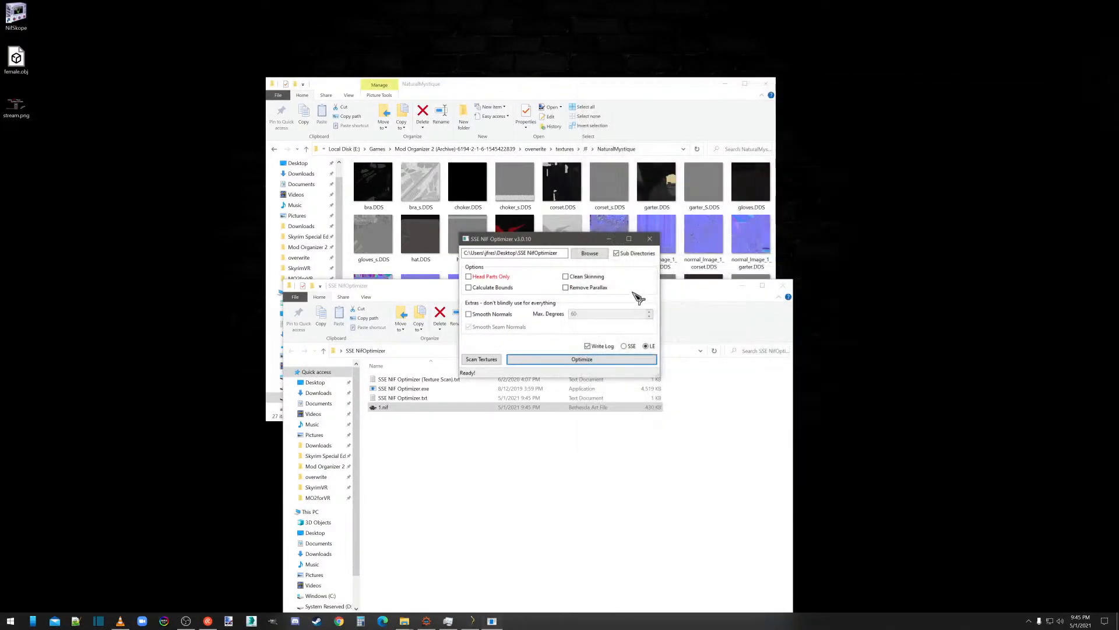
Run SSE NIF Optimizer with SSE as the target and move the converted 1.nif onto the desktop.
{"action": "left_click", "coordinate": [625, 347]}
{"action": "left_click", "coordinate": [572, 361]}
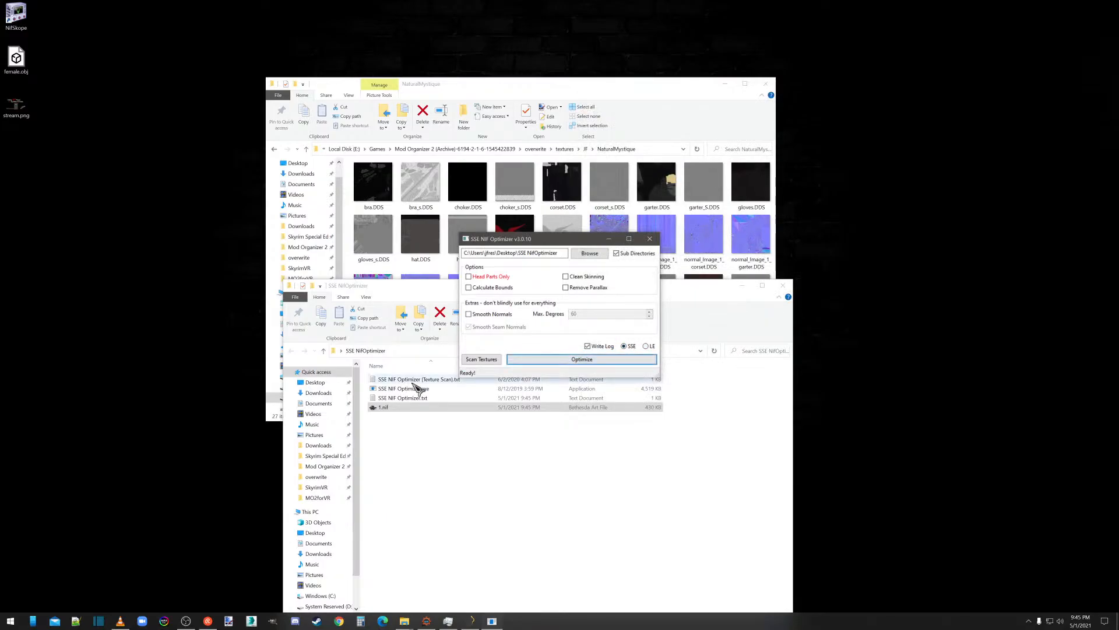
{"action": "left_click", "coordinate": [651, 239]}
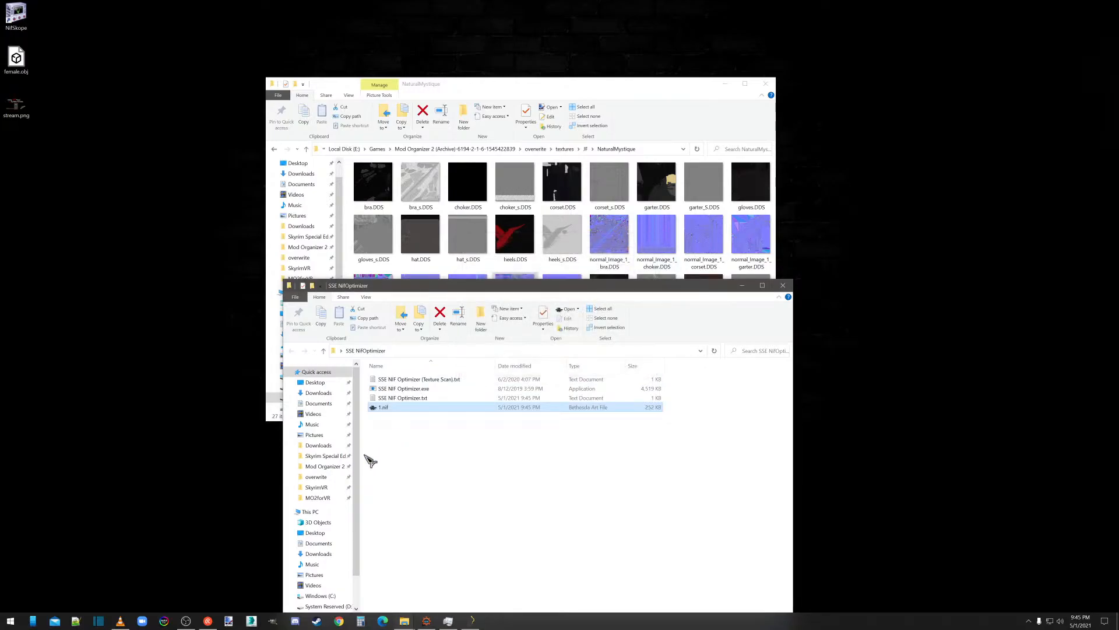
{"action": "left_click_drag", "start_coordinate": [386, 412], "coordinate": [18, 150]}
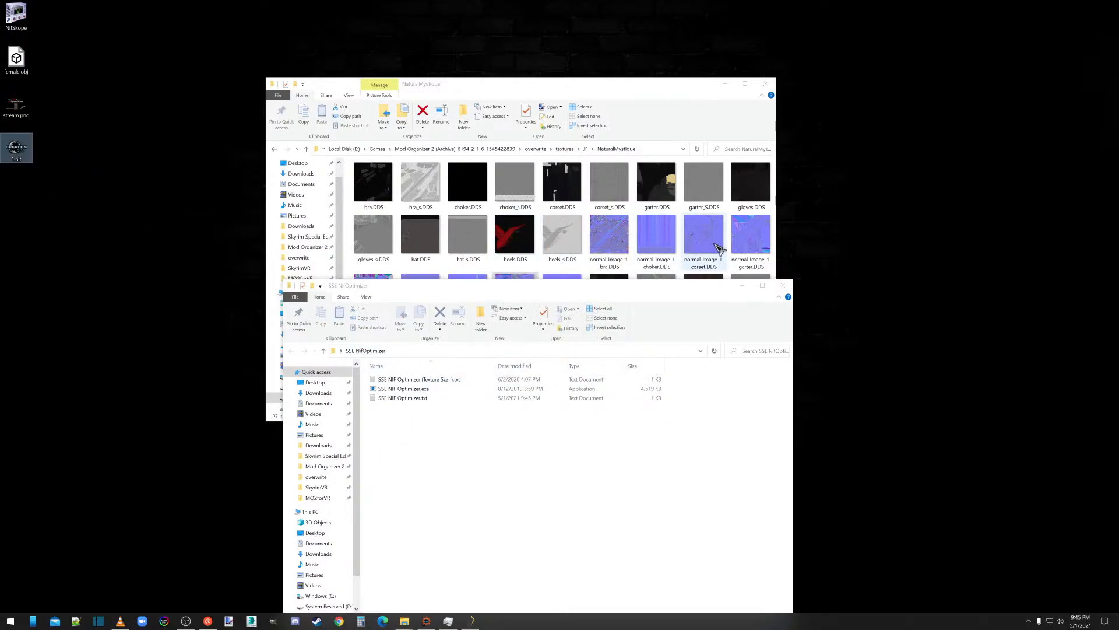
{"action": "left_click", "coordinate": [783, 286]}
Switch to Outfit Studio and delete the old panties shape from the outfit.
{"action": "left_click", "coordinate": [477, 621]}
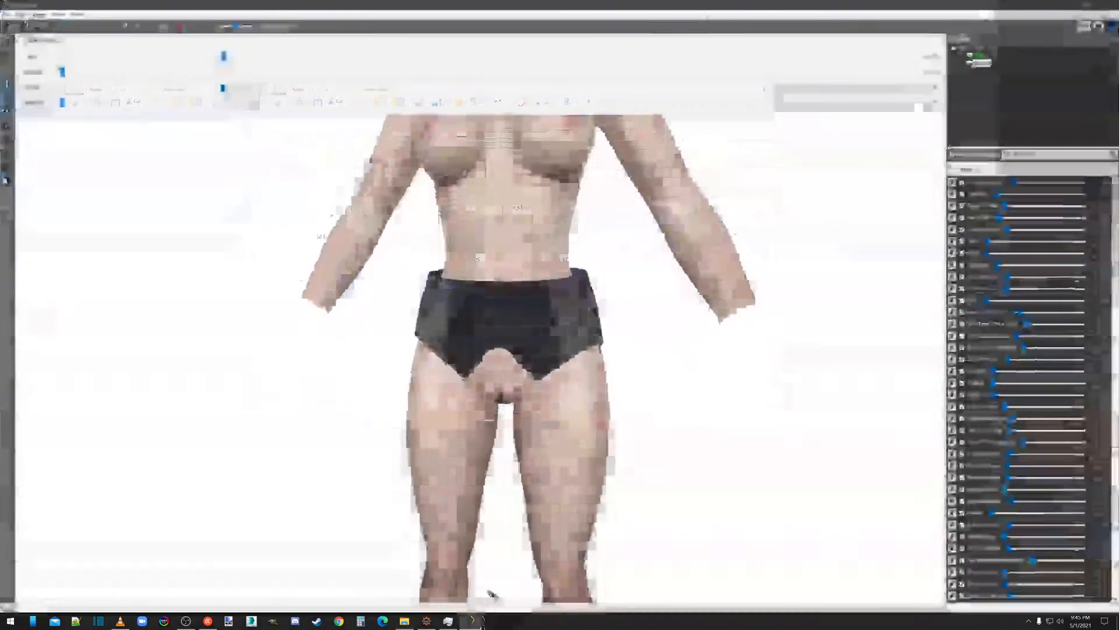
{"action": "right_click", "coordinate": [991, 63]}
{"action": "left_click", "coordinate": [986, 63]}
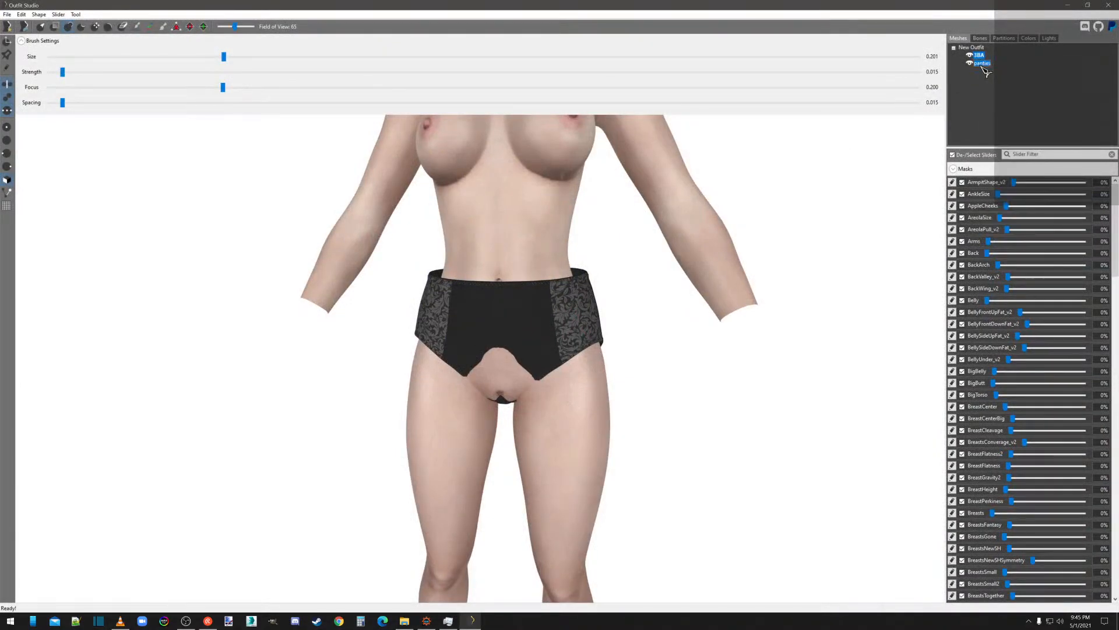
{"action": "right_click", "coordinate": [985, 63]}
{"action": "left_click", "coordinate": [1011, 233]}
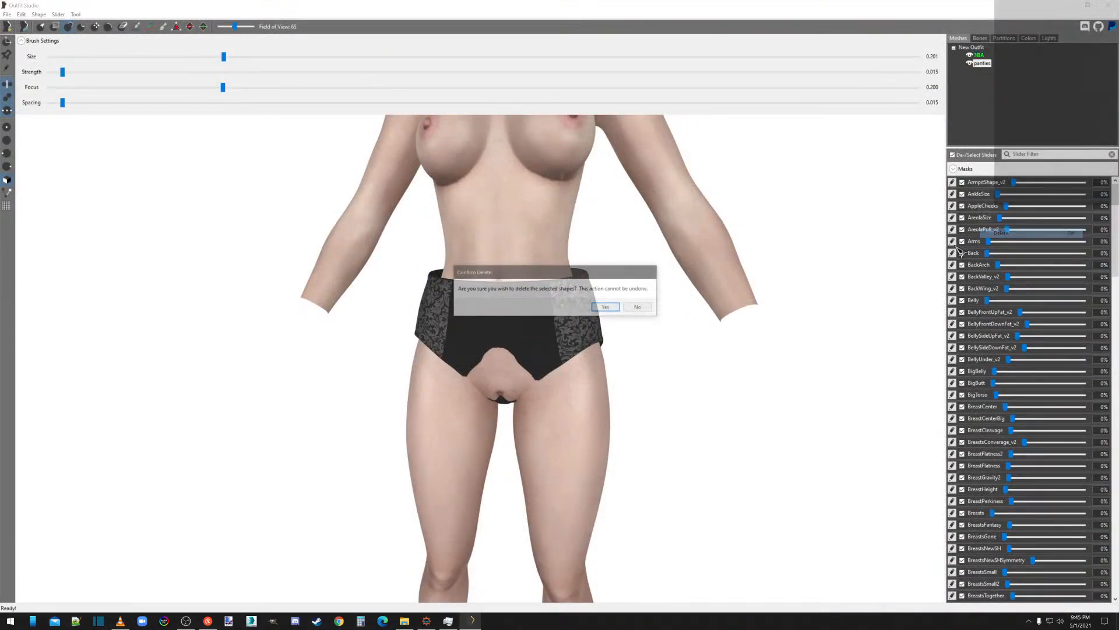
{"action": "left_click", "coordinate": [606, 310]}
Import the corrected 1.nif from the desktop into the current outfit.
{"action": "left_click", "coordinate": [9, 15]}
{"action": "mouse_move", "coordinate": [70, 111]}
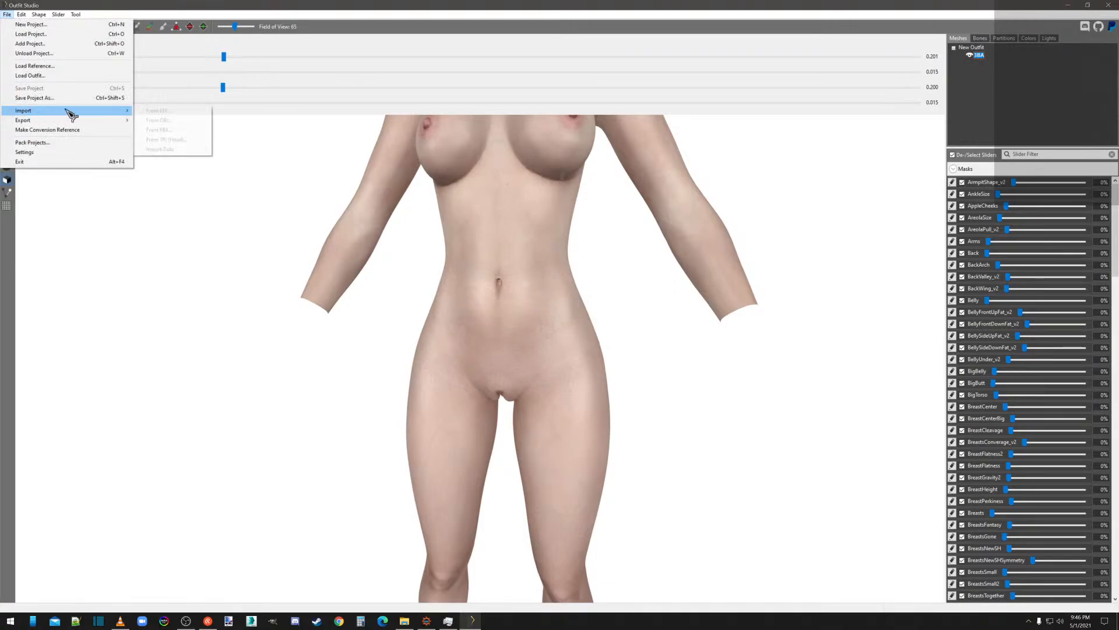
{"action": "left_click", "coordinate": [156, 111]}
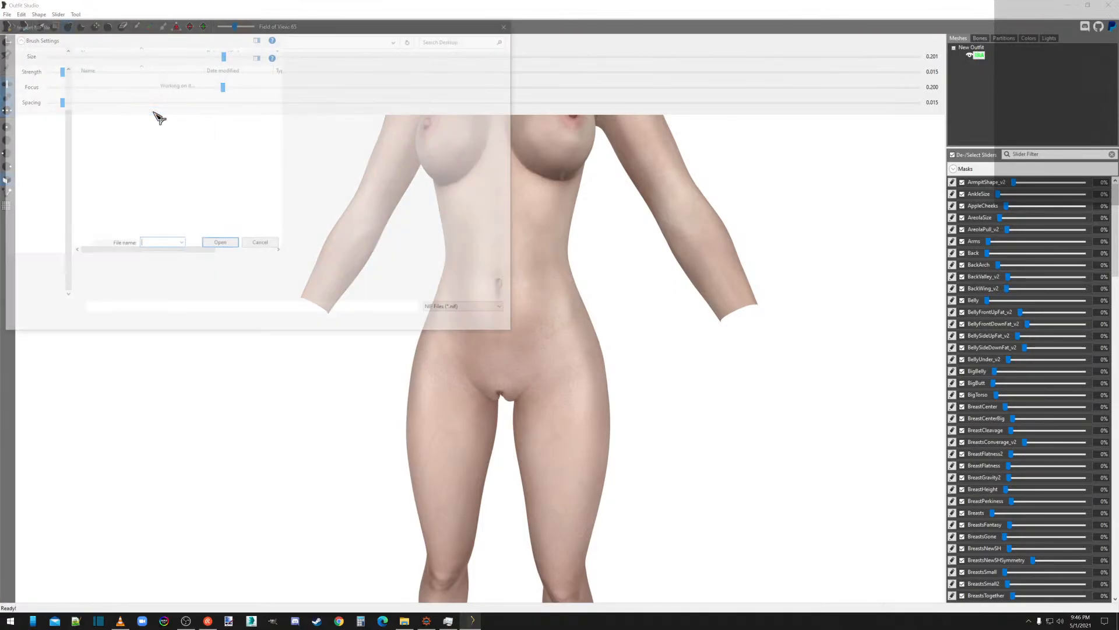
{"action": "double_click", "coordinate": [124, 257]}
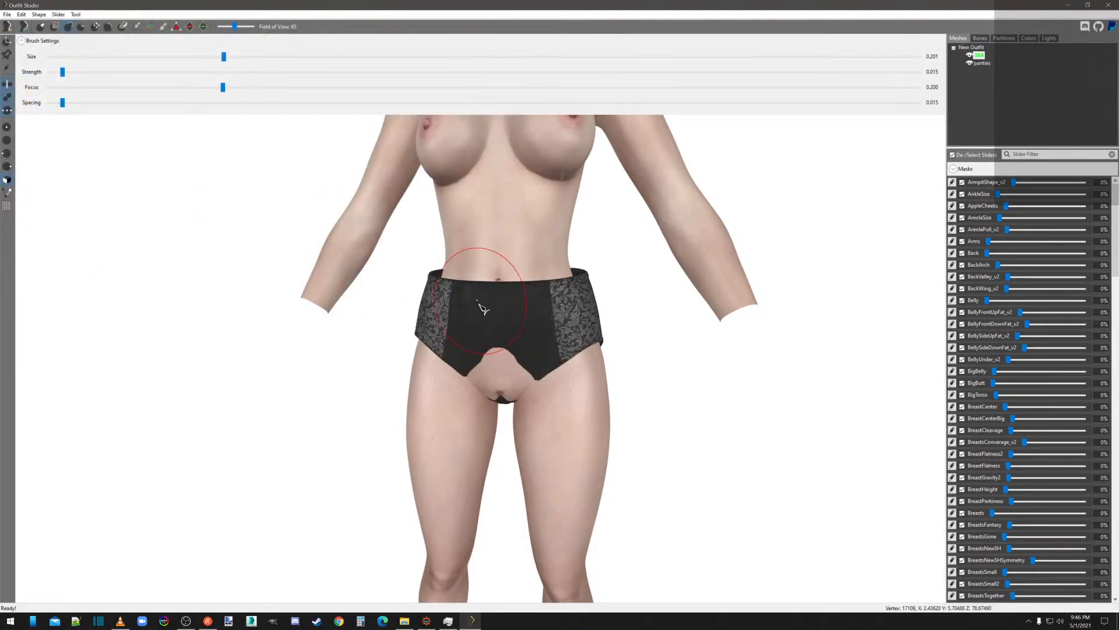
Examine the imported panties on the body, temporarily displaying the vertices of the body and the panties.
{"action": "mouse_move", "coordinate": [725, 397]}
{"action": "right_mouse_down"}
{"action": "mouse_move", "coordinate": [593, 387]}
{"action": "mouse_move", "coordinate": [554, 330]}
{"action": "mouse_move", "coordinate": [697, 382]}
{"action": "right_mouse_up"}
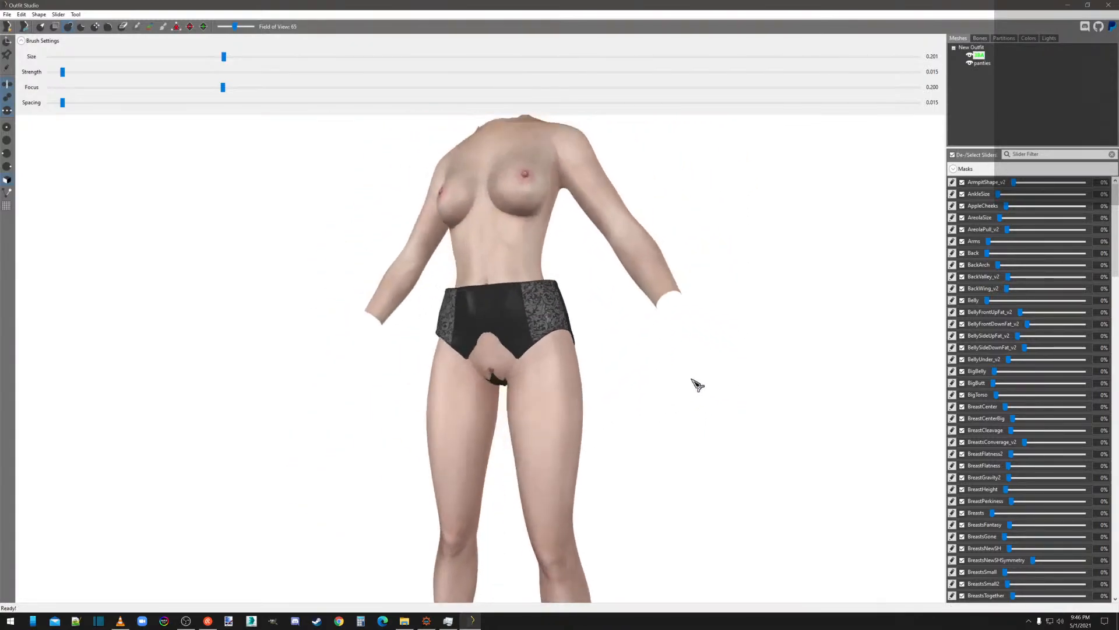
{"action": "scroll", "coordinate": [541, 340], "scroll_direction": "up", "scroll_amount": 5}
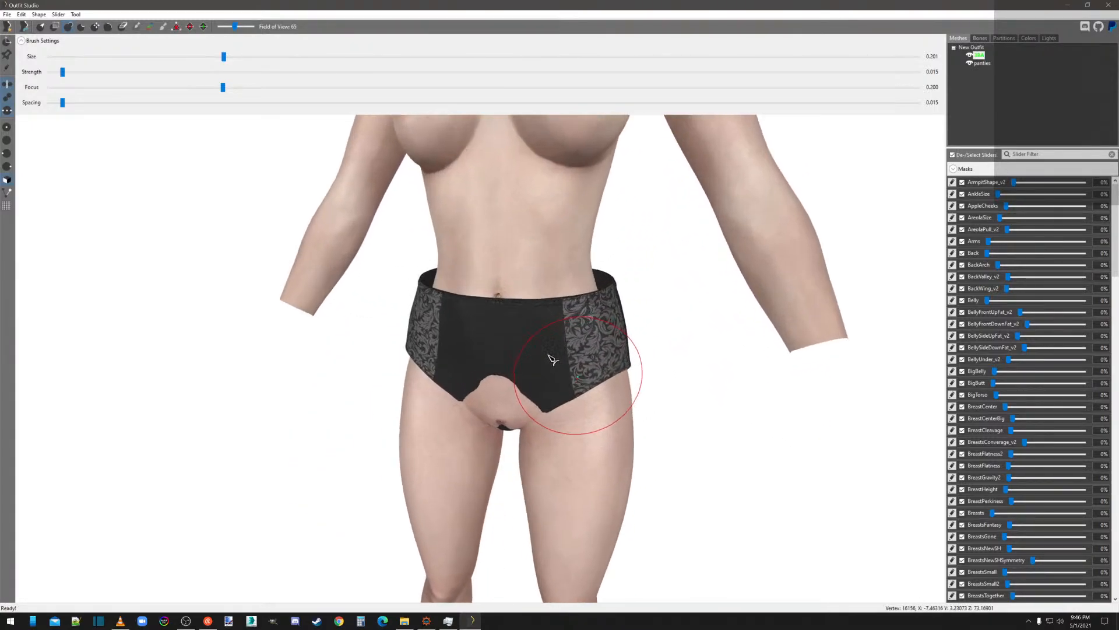
{"action": "left_click", "coordinate": [7, 69]}
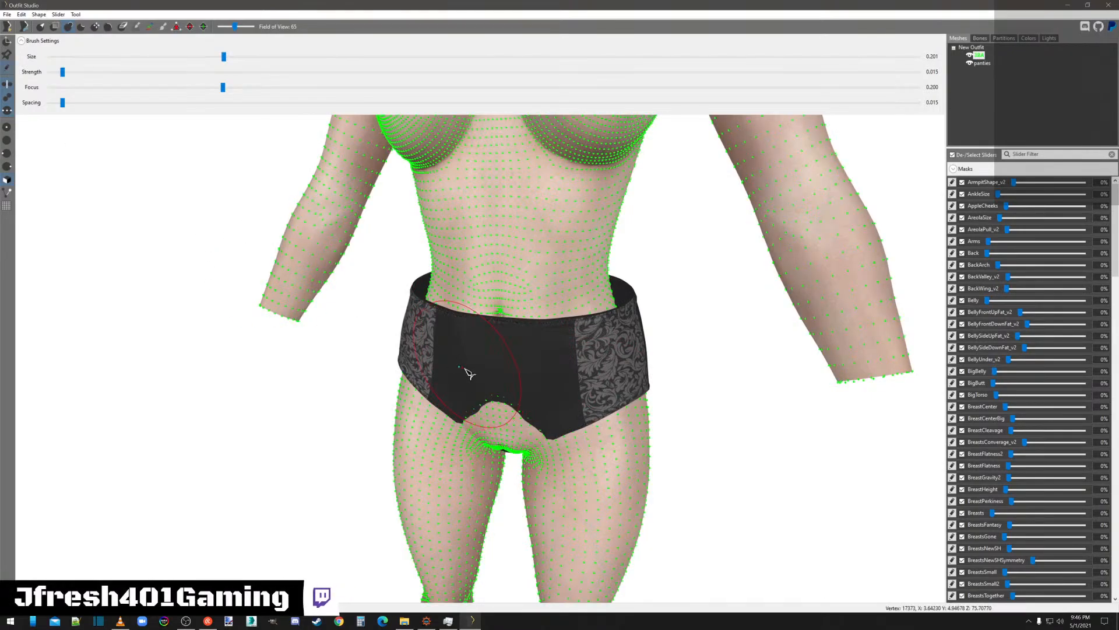
{"action": "left_click", "coordinate": [982, 63]}
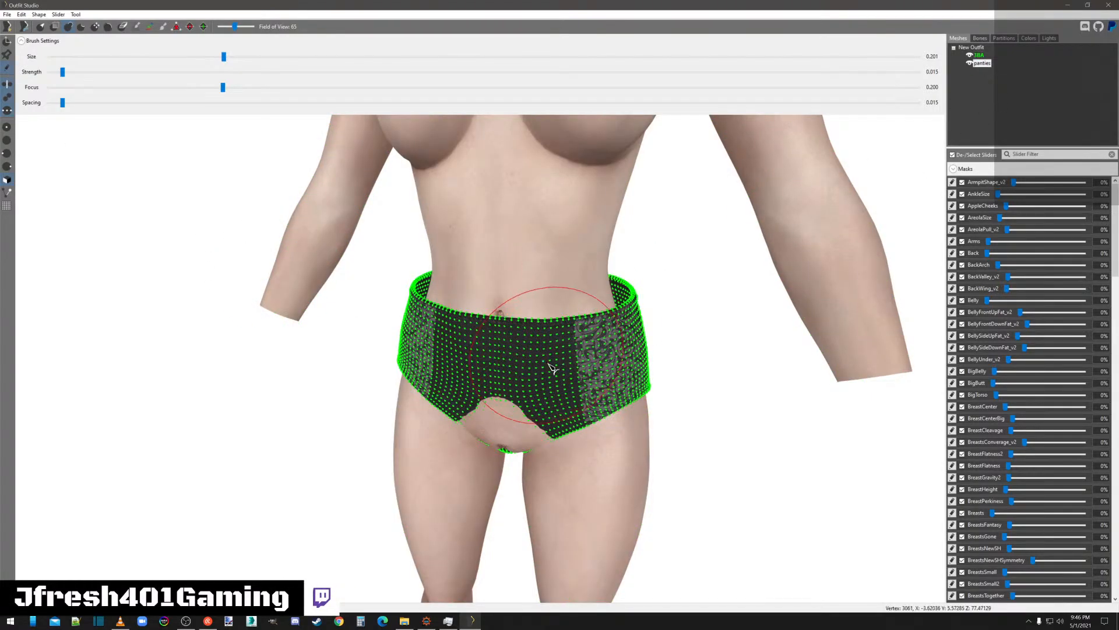
{"action": "right_click_drag", "start_coordinate": [538, 380], "coordinate": [505, 345]}
{"action": "scroll", "coordinate": [506, 345], "scroll_direction": "down", "scroll_amount": 5}
{"action": "scroll", "coordinate": [528, 380], "scroll_direction": "up", "scroll_amount": 5}
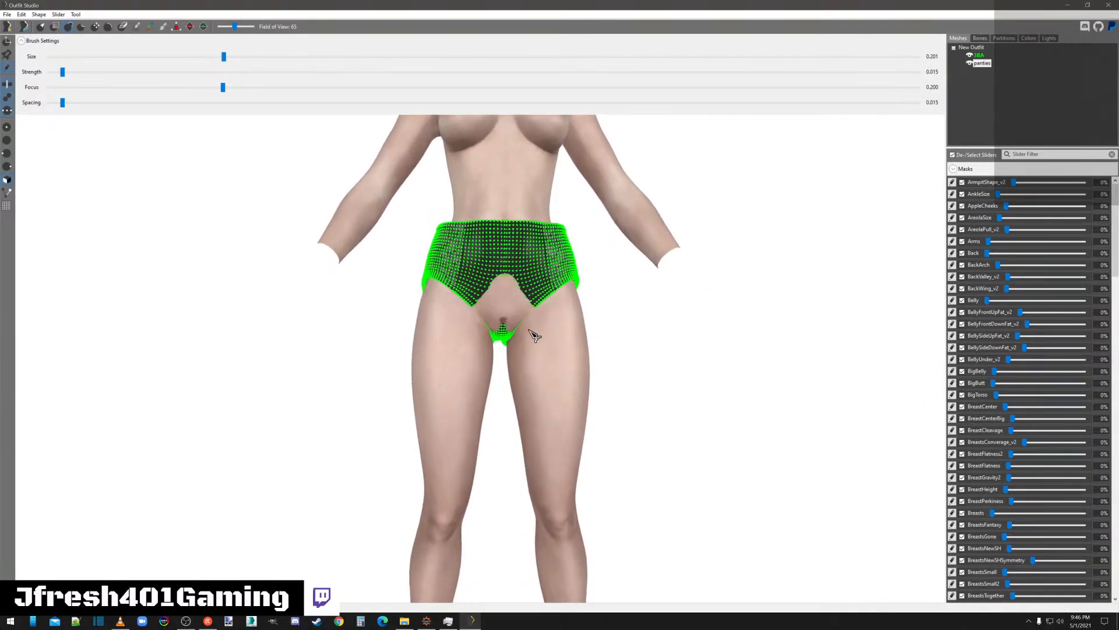
{"action": "left_click", "coordinate": [8, 68]}
Inflate the front and crotch of the panties until they cover the body, checking the side and back.
{"action": "scroll", "coordinate": [497, 333], "scroll_direction": "down", "scroll_amount": 2}
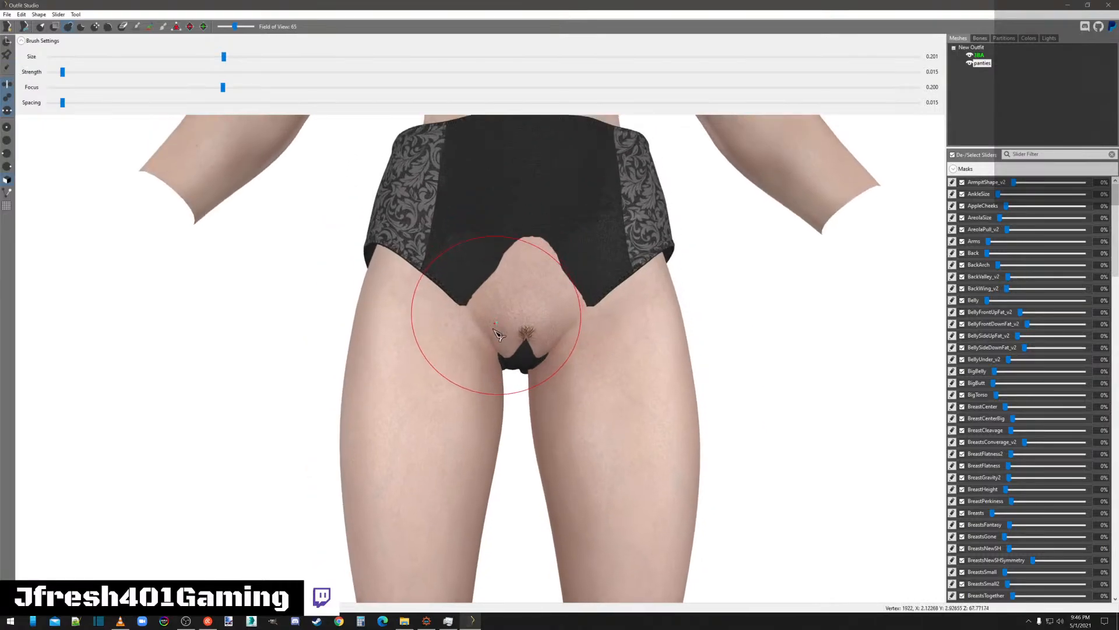
{"action": "scroll", "coordinate": [498, 335], "scroll_direction": "up", "scroll_amount": 2}
{"action": "mouse_move", "coordinate": [491, 322]}
{"action": "left_mouse_down"}
{"action": "mouse_move", "coordinate": [484, 295]}
{"action": "mouse_move", "coordinate": [553, 334]}
{"action": "left_mouse_up"}
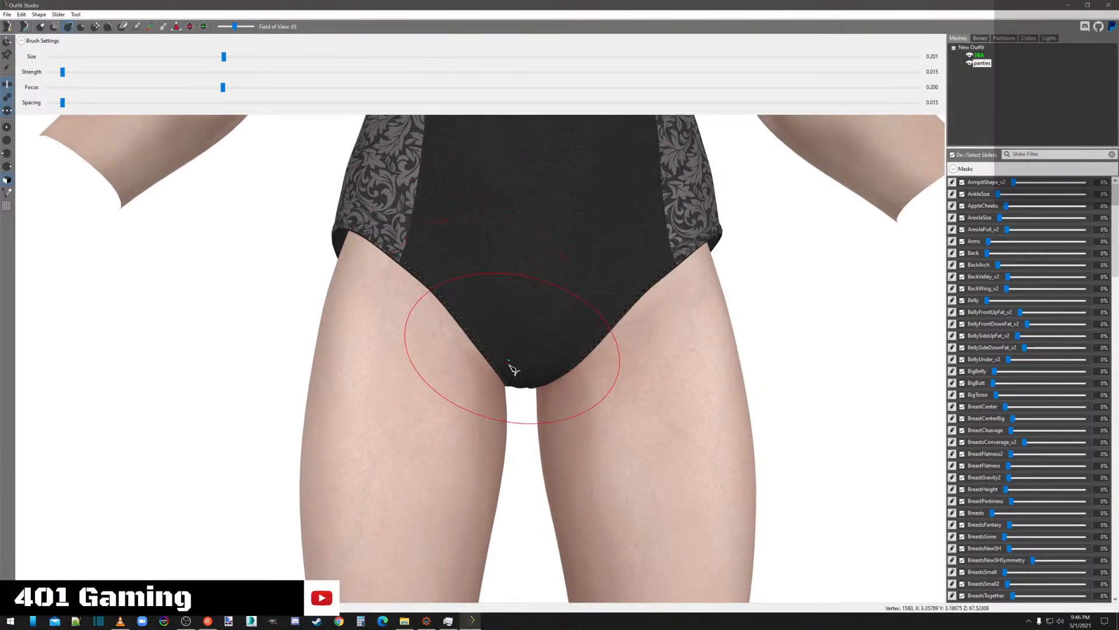
{"action": "mouse_move", "coordinate": [576, 348]}
{"action": "right_mouse_down"}
{"action": "mouse_move", "coordinate": [492, 327]}
{"action": "mouse_move", "coordinate": [457, 350]}
{"action": "mouse_move", "coordinate": [419, 346]}
{"action": "right_mouse_up"}
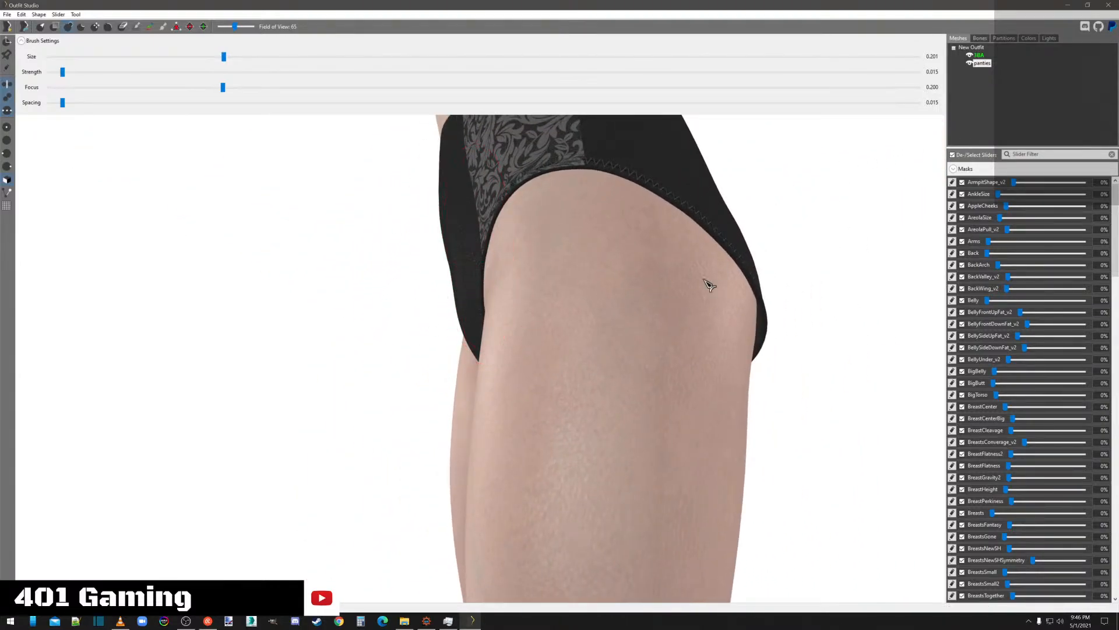
{"action": "mouse_move", "coordinate": [707, 285]}
{"action": "right_mouse_down"}
{"action": "mouse_move", "coordinate": [719, 290]}
{"action": "mouse_move", "coordinate": [496, 282]}
{"action": "right_mouse_up"}
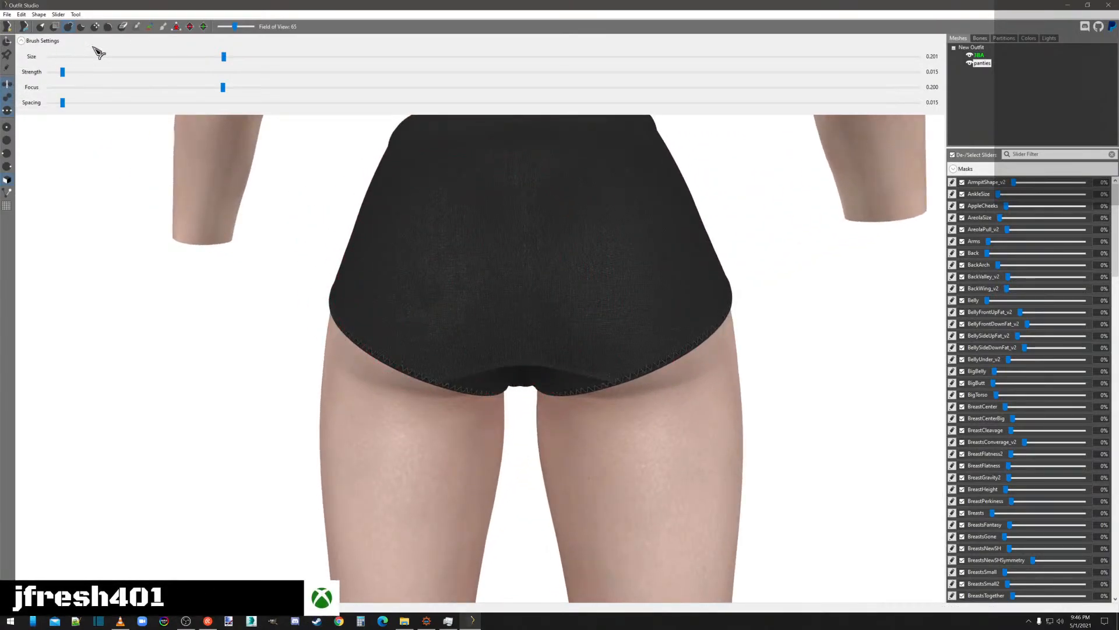
Switch to the Deflate brush and tighten the seat and lower rear edge of the panties against the body.
{"action": "left_click", "coordinate": [83, 27]}
{"action": "mouse_move", "coordinate": [402, 245]}
{"action": "right_mouse_down"}
{"action": "mouse_move", "coordinate": [537, 252]}
{"action": "mouse_move", "coordinate": [484, 250]}
{"action": "mouse_move", "coordinate": [516, 328]}
{"action": "right_mouse_up"}
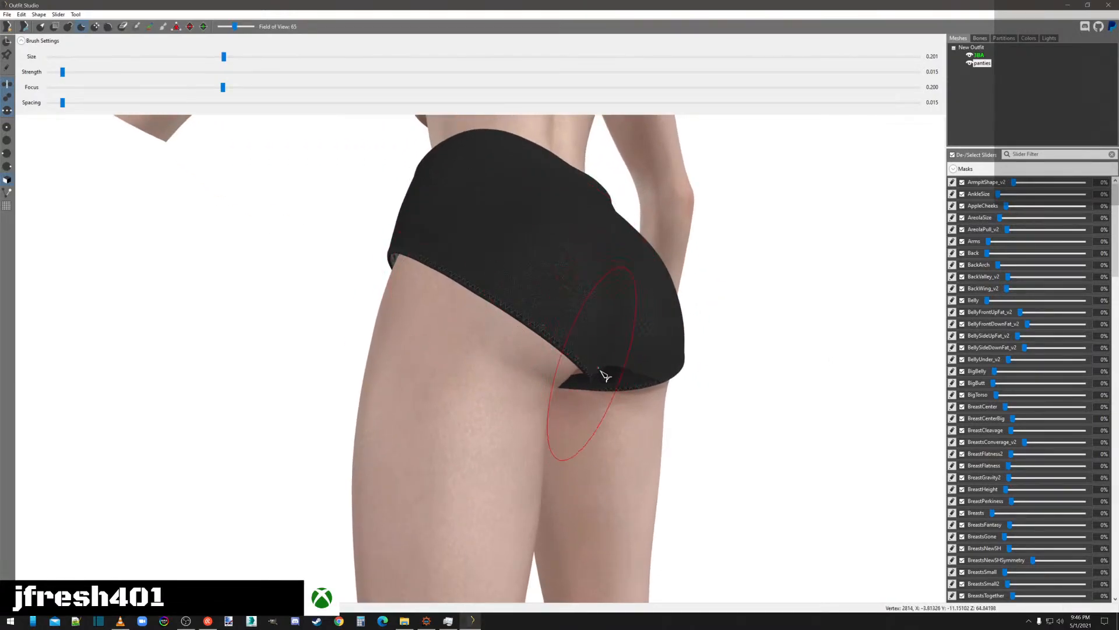
{"action": "scroll", "coordinate": [598, 373], "scroll_direction": "down", "scroll_amount": 3}
{"action": "right_click_drag", "start_coordinate": [597, 373], "coordinate": [520, 376]}
{"action": "scroll", "coordinate": [521, 375], "scroll_direction": "up", "scroll_amount": 3}
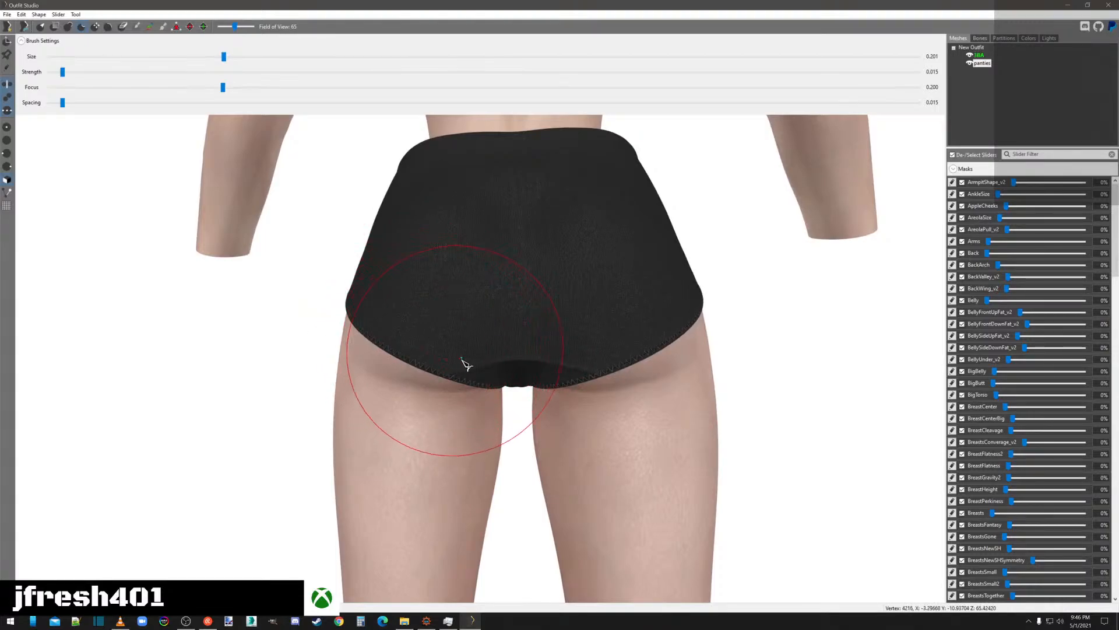
{"action": "mouse_move", "coordinate": [560, 373]}
{"action": "right_mouse_down"}
{"action": "mouse_move", "coordinate": [665, 380]}
{"action": "mouse_move", "coordinate": [513, 379]}
{"action": "mouse_move", "coordinate": [602, 384]}
{"action": "mouse_move", "coordinate": [606, 365]}
{"action": "mouse_move", "coordinate": [644, 366]}
{"action": "mouse_move", "coordinate": [568, 358]}
{"action": "mouse_move", "coordinate": [575, 372]}
{"action": "mouse_move", "coordinate": [560, 386]}
{"action": "mouse_move", "coordinate": [477, 392]}
{"action": "mouse_move", "coordinate": [490, 399]}
{"action": "mouse_move", "coordinate": [332, 387]}
{"action": "mouse_move", "coordinate": [377, 400]}
{"action": "mouse_move", "coordinate": [515, 386]}
{"action": "mouse_move", "coordinate": [519, 350]}
{"action": "mouse_move", "coordinate": [575, 337]}
{"action": "mouse_move", "coordinate": [570, 324]}
{"action": "mouse_move", "coordinate": [540, 327]}
{"action": "mouse_move", "coordinate": [464, 393]}
{"action": "mouse_move", "coordinate": [594, 388]}
{"action": "right_mouse_up"}
{"action": "scroll", "coordinate": [664, 380], "scroll_direction": "up", "scroll_amount": 2}
{"action": "scroll", "coordinate": [665, 380], "scroll_direction": "down", "scroll_amount": 3}
{"action": "scroll", "coordinate": [512, 398], "scroll_direction": "down", "scroll_amount": 1}
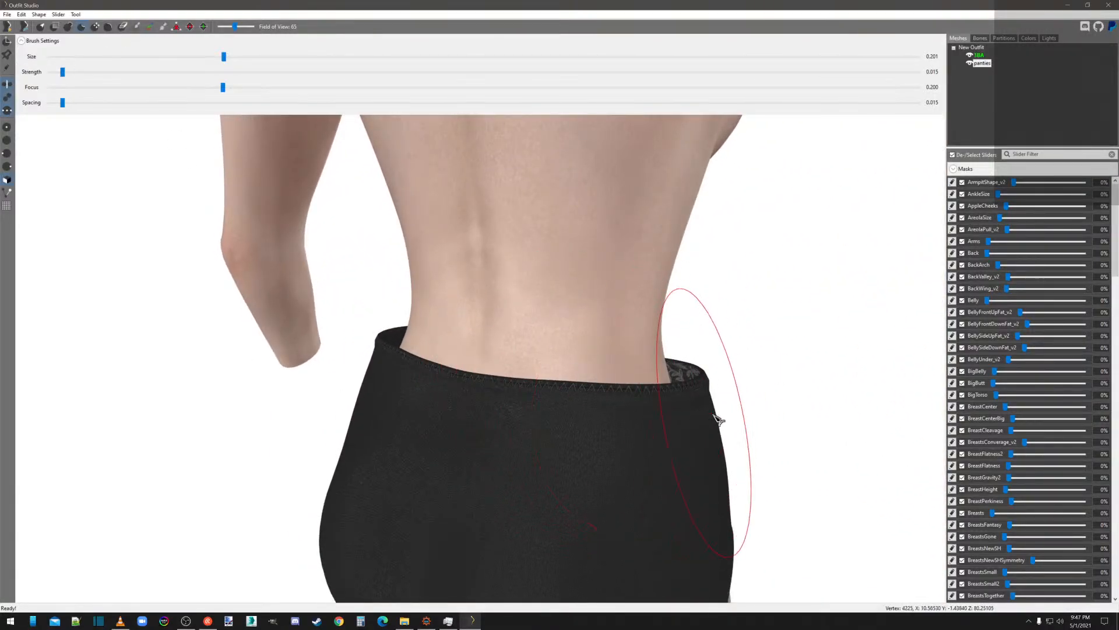
Deflate the panties' waistband around the back, sides and front to bring it closer to the waist.
{"action": "mouse_move", "coordinate": [710, 403]}
{"action": "right_mouse_down"}
{"action": "mouse_move", "coordinate": [712, 387]}
{"action": "mouse_move", "coordinate": [680, 412]}
{"action": "right_mouse_up"}
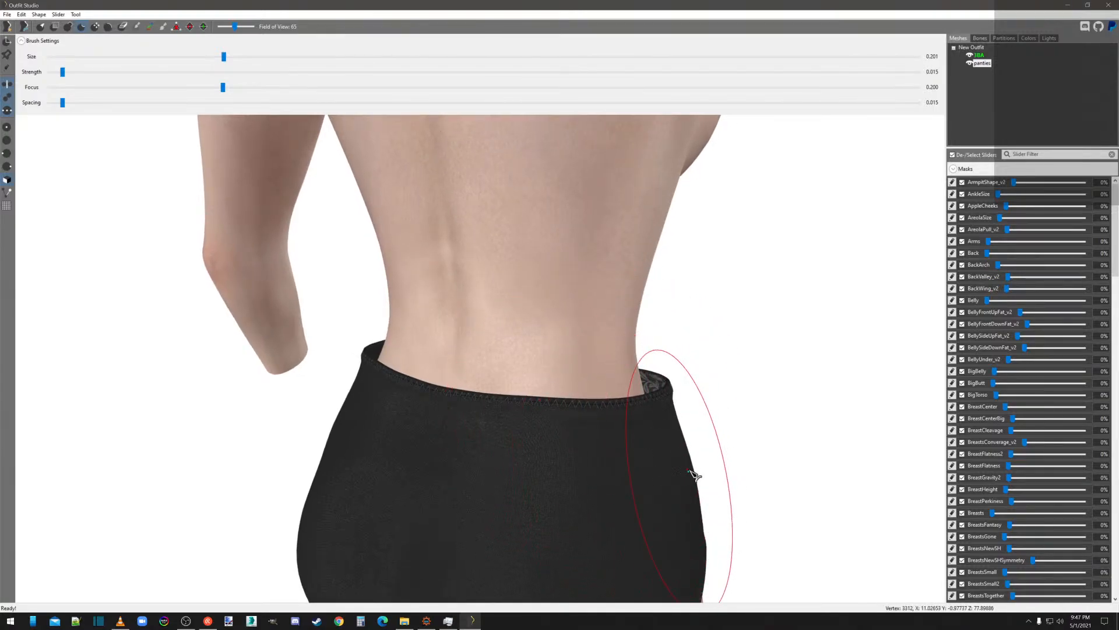
{"action": "mouse_move", "coordinate": [692, 470]}
{"action": "right_mouse_down"}
{"action": "mouse_move", "coordinate": [672, 465]}
{"action": "mouse_move", "coordinate": [607, 375]}
{"action": "mouse_move", "coordinate": [570, 375]}
{"action": "mouse_move", "coordinate": [553, 398]}
{"action": "right_mouse_up"}
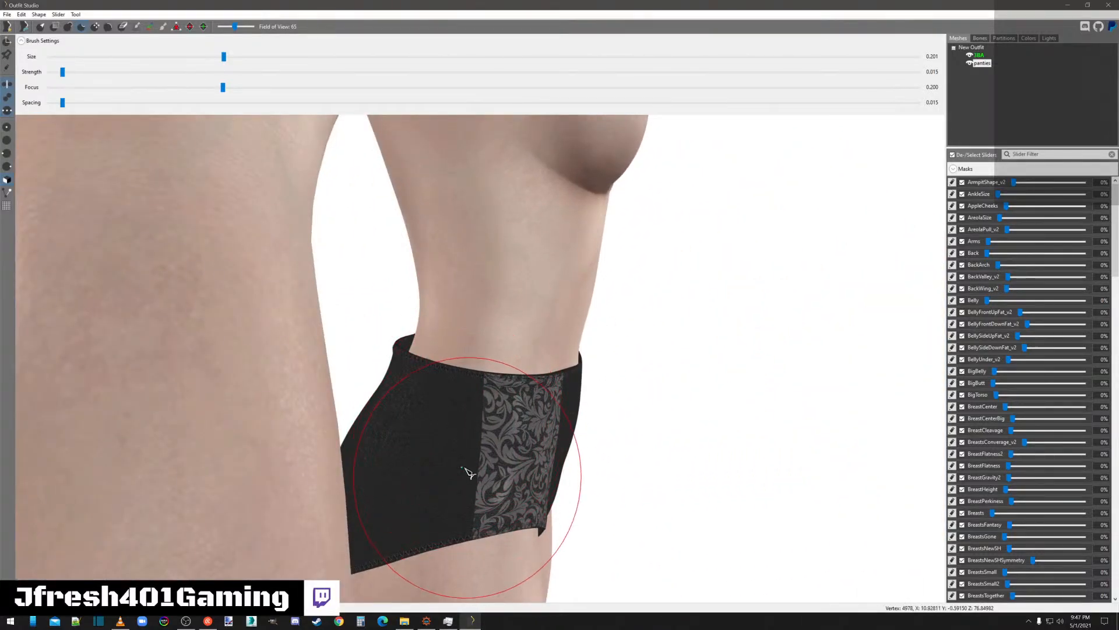
{"action": "mouse_move", "coordinate": [475, 467]}
{"action": "right_mouse_down"}
{"action": "mouse_move", "coordinate": [559, 467]}
{"action": "mouse_move", "coordinate": [528, 401]}
{"action": "mouse_move", "coordinate": [445, 367]}
{"action": "mouse_move", "coordinate": [403, 463]}
{"action": "mouse_move", "coordinate": [457, 513]}
{"action": "mouse_move", "coordinate": [415, 482]}
{"action": "mouse_move", "coordinate": [432, 532]}
{"action": "mouse_move", "coordinate": [357, 507]}
{"action": "mouse_move", "coordinate": [291, 513]}
{"action": "right_mouse_up"}
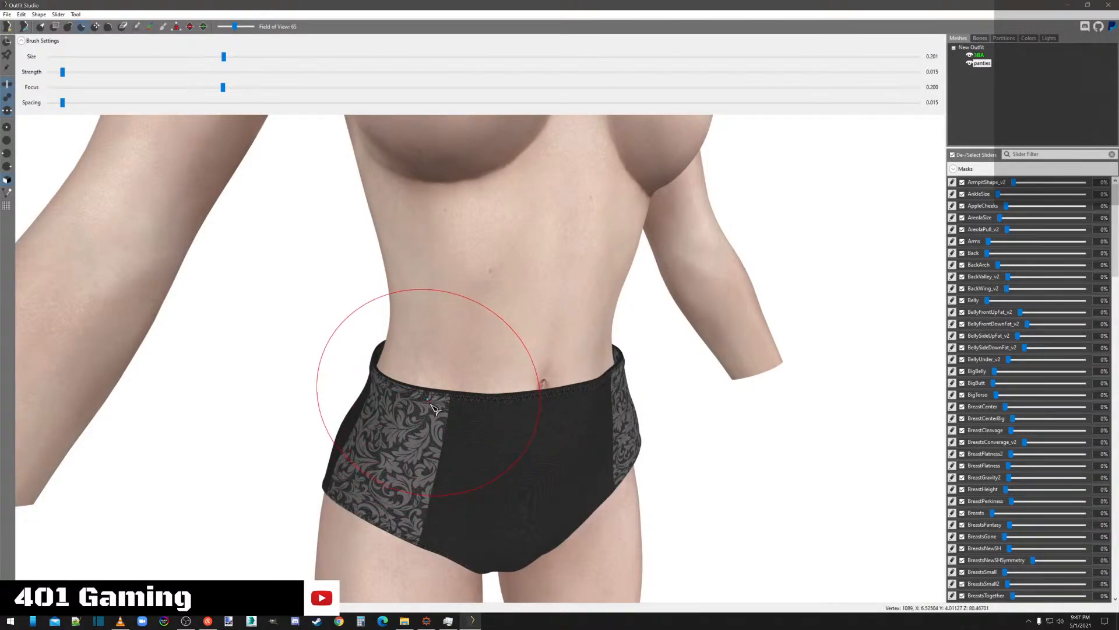
{"action": "mouse_move", "coordinate": [434, 408]}
{"action": "right_mouse_down"}
{"action": "mouse_move", "coordinate": [500, 430]}
{"action": "mouse_move", "coordinate": [393, 449]}
{"action": "mouse_move", "coordinate": [443, 441]}
{"action": "right_mouse_up"}
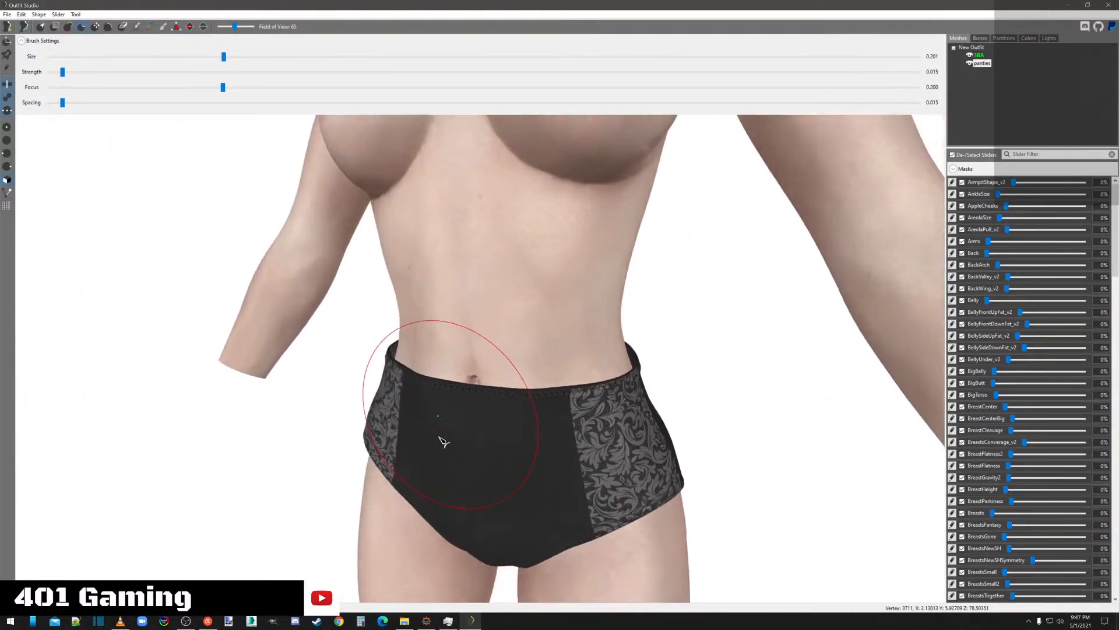
{"action": "scroll", "coordinate": [443, 442], "scroll_direction": "up", "scroll_amount": 3}
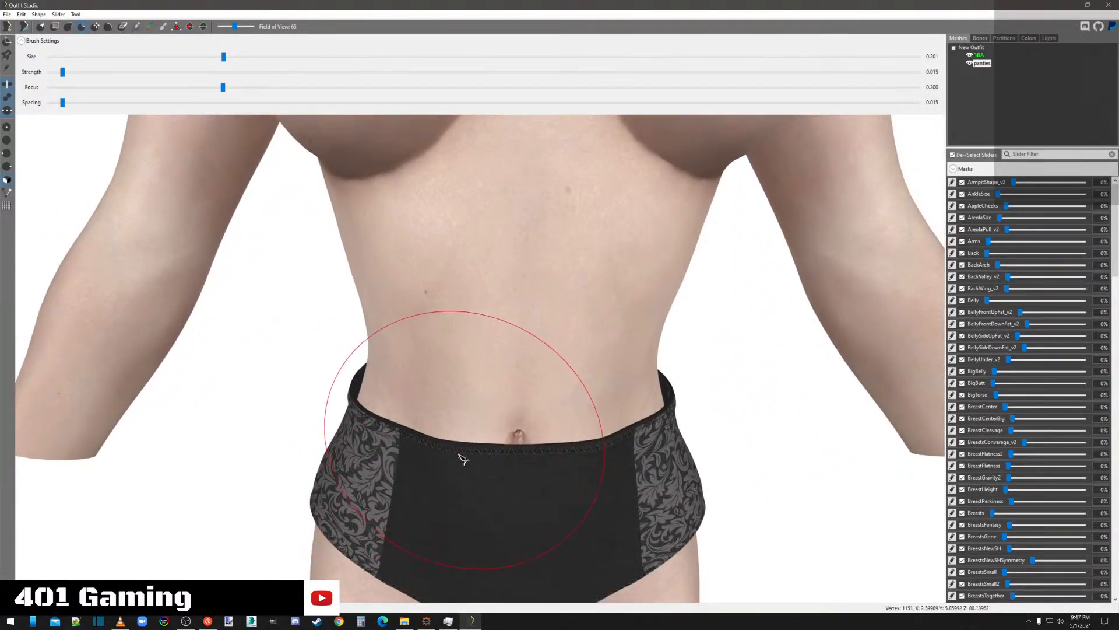
{"action": "mouse_move", "coordinate": [525, 460]}
{"action": "right_mouse_down"}
{"action": "mouse_move", "coordinate": [437, 449]}
{"action": "mouse_move", "coordinate": [429, 464]}
{"action": "mouse_move", "coordinate": [617, 467]}
{"action": "mouse_move", "coordinate": [517, 457]}
{"action": "right_mouse_up"}
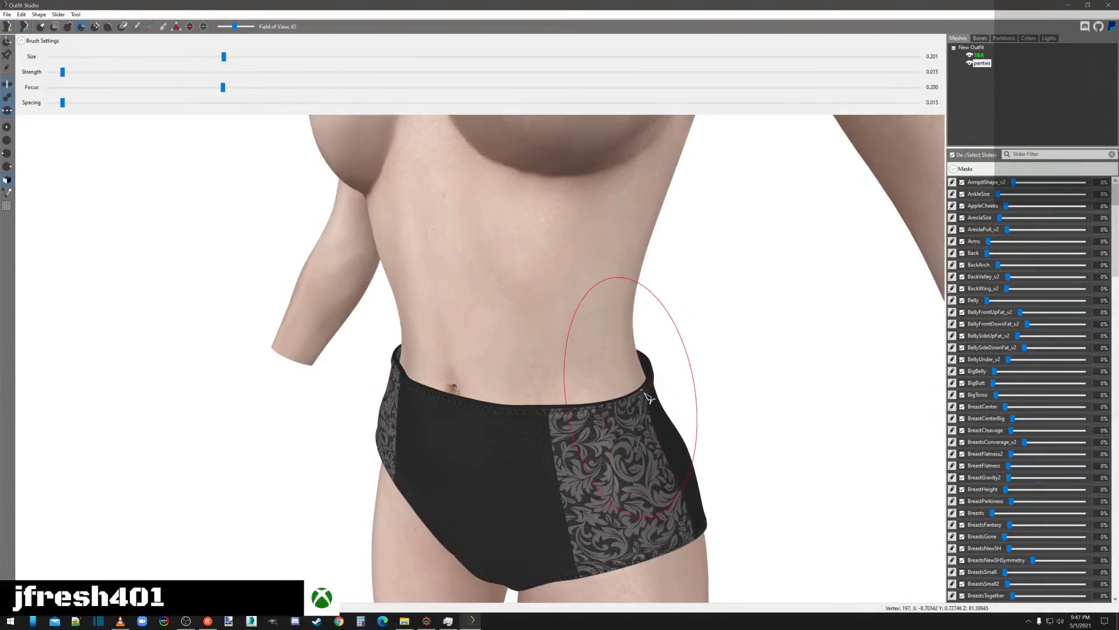
{"action": "mouse_move", "coordinate": [647, 350]}
{"action": "right_mouse_down"}
{"action": "mouse_move", "coordinate": [589, 418]}
{"action": "mouse_move", "coordinate": [503, 407]}
{"action": "right_mouse_up"}
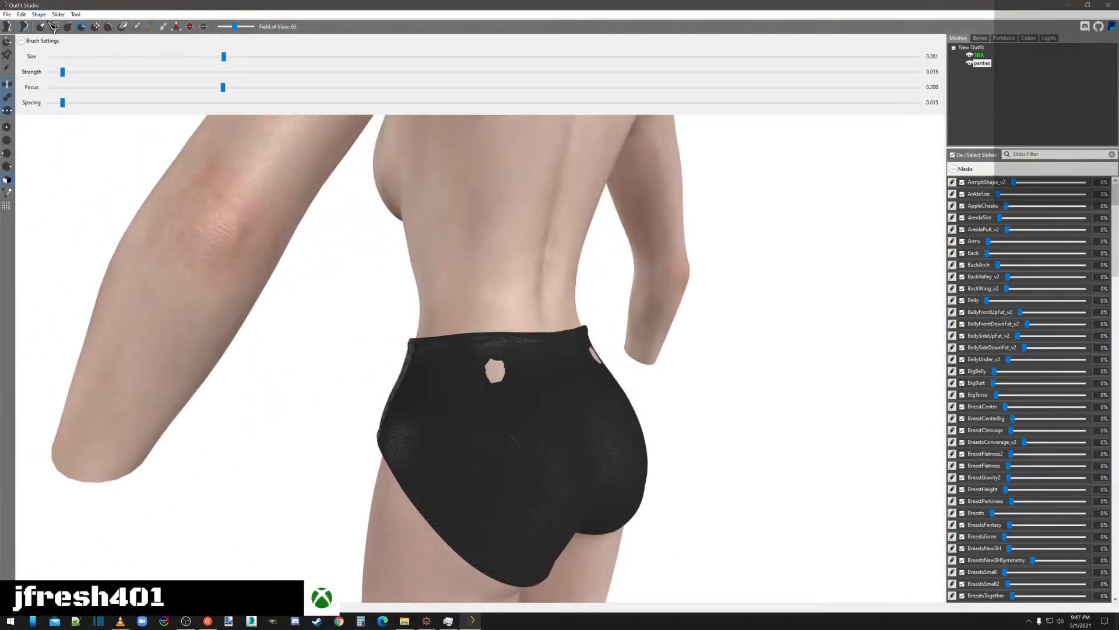
Set the Inflate brush size to 0.137 and inflate the rear waist of the panties where skin pokes through.
{"action": "left_click_drag", "start_coordinate": [224, 56], "coordinate": [168, 56]}
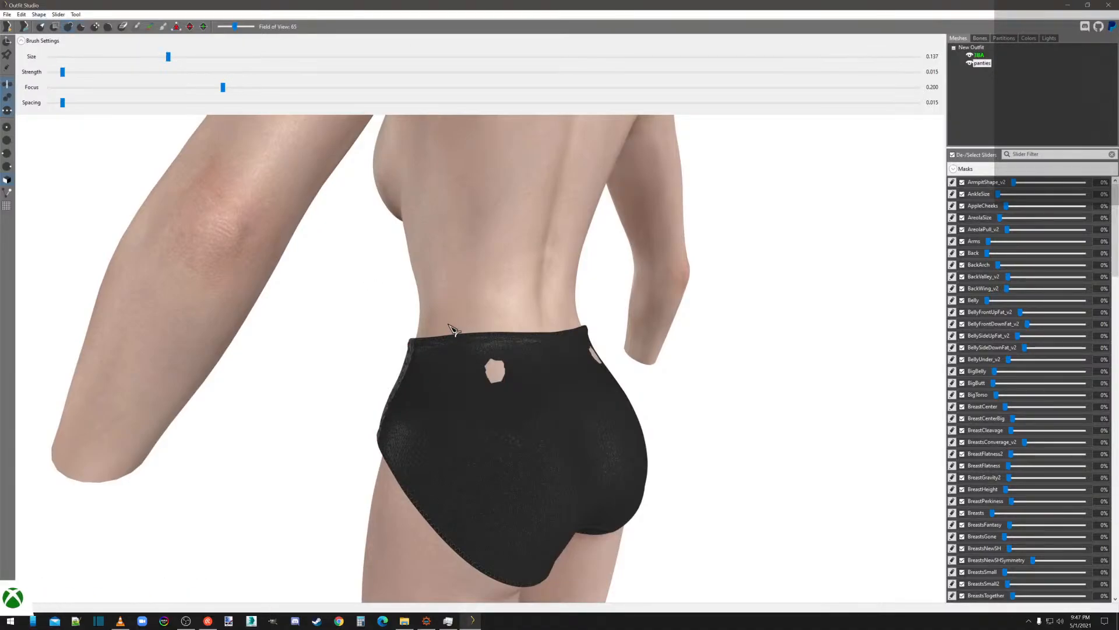
{"action": "right_click_drag", "start_coordinate": [494, 391], "coordinate": [661, 419]}
{"action": "right_click_drag", "start_coordinate": [544, 379], "coordinate": [700, 359]}
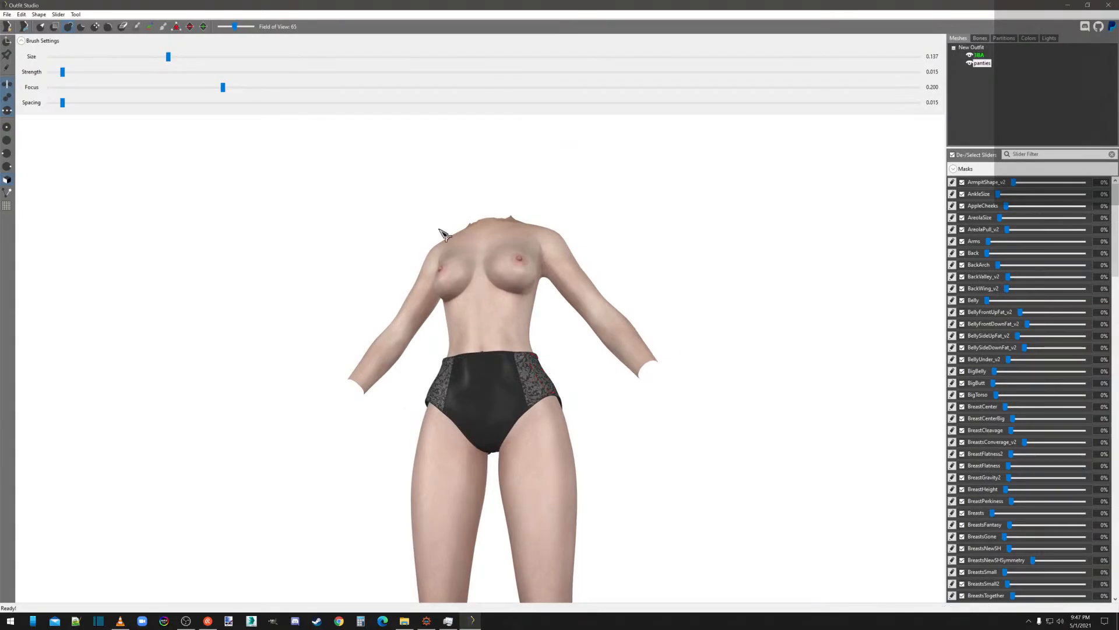
Show the mesh vertices, select the body, and examine the back of the panties for body vertices poking through.
{"action": "left_click", "coordinate": [8, 71]}
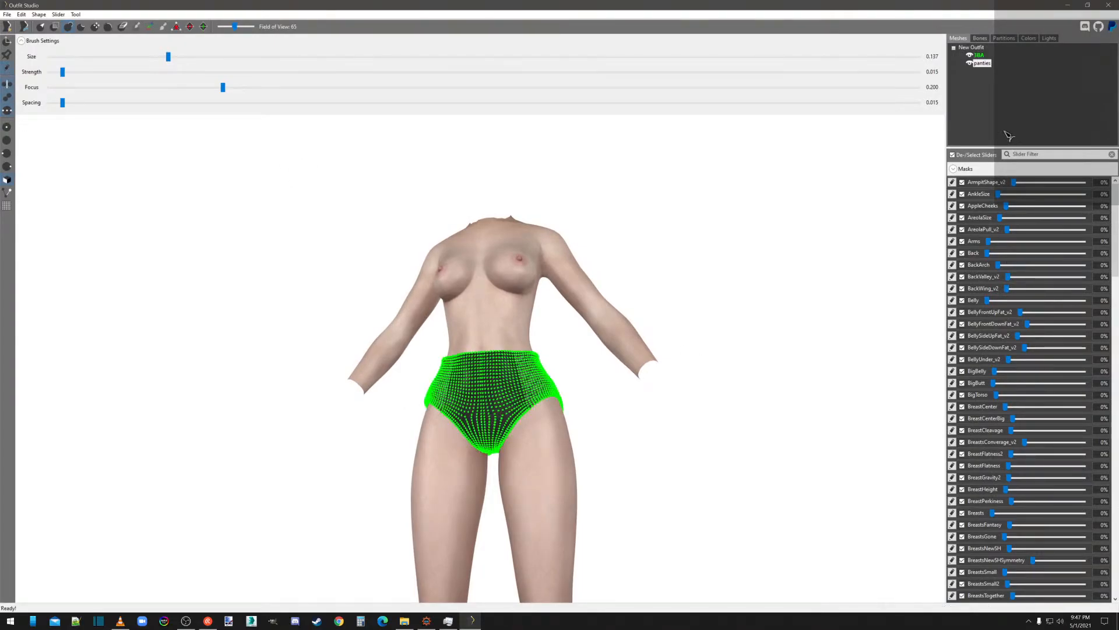
{"action": "left_click", "coordinate": [980, 56]}
{"action": "scroll", "coordinate": [763, 375], "scroll_direction": "down", "scroll_amount": 4}
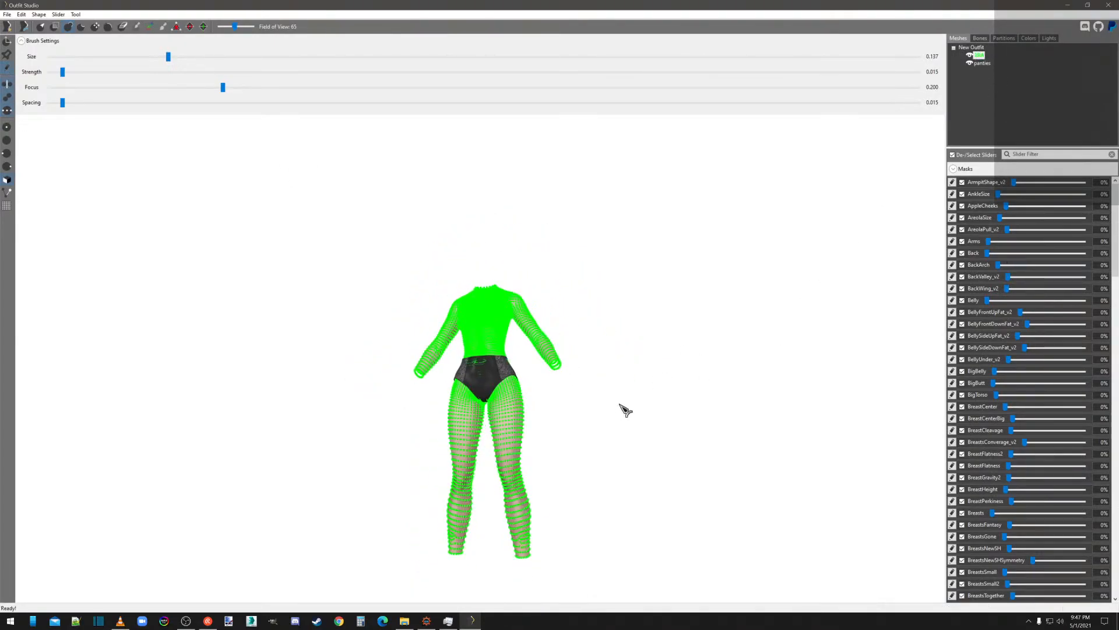
{"action": "right_click_drag", "start_coordinate": [634, 430], "coordinate": [939, 435]}
{"action": "scroll", "coordinate": [662, 472], "scroll_direction": "down", "scroll_amount": 5}
{"action": "mouse_move", "coordinate": [659, 470]}
{"action": "right_mouse_down"}
{"action": "mouse_move", "coordinate": [724, 456]}
{"action": "mouse_move", "coordinate": [679, 465]}
{"action": "right_mouse_up"}
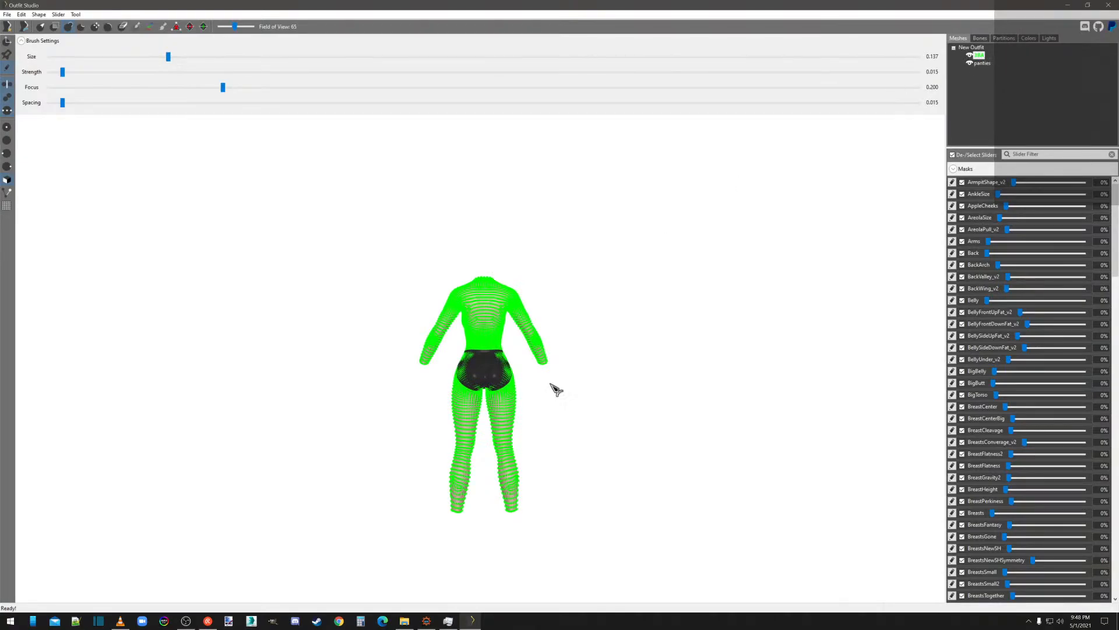
{"action": "right_click_drag", "start_coordinate": [555, 389], "coordinate": [535, 440]}
{"action": "scroll", "coordinate": [523, 406], "scroll_direction": "up", "scroll_amount": 2}
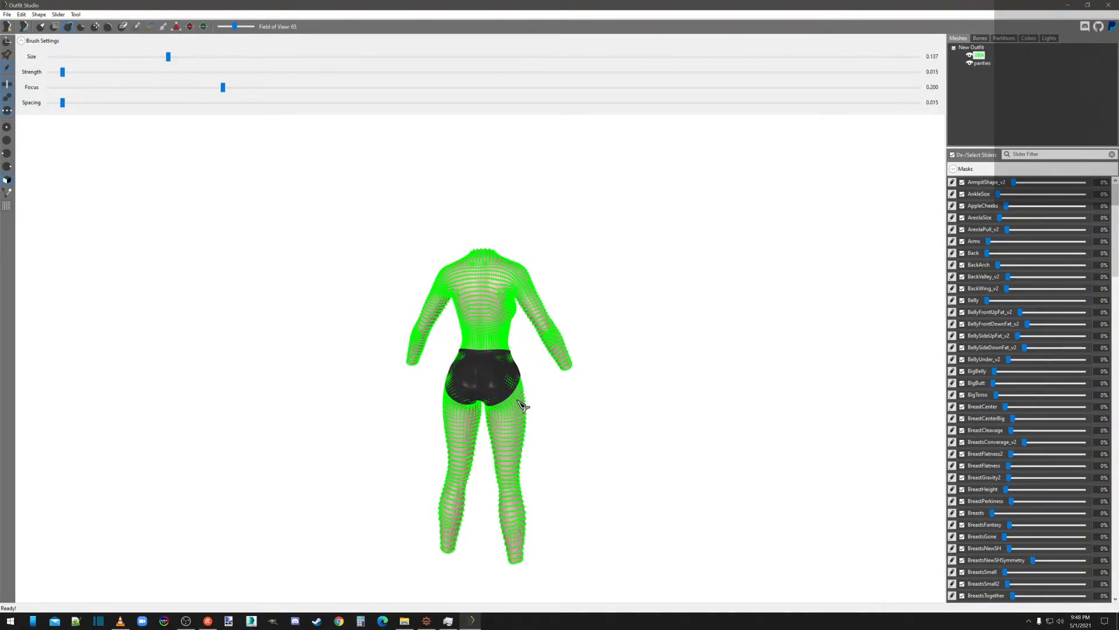
{"action": "scroll", "coordinate": [524, 402], "scroll_direction": "down", "scroll_amount": 2}
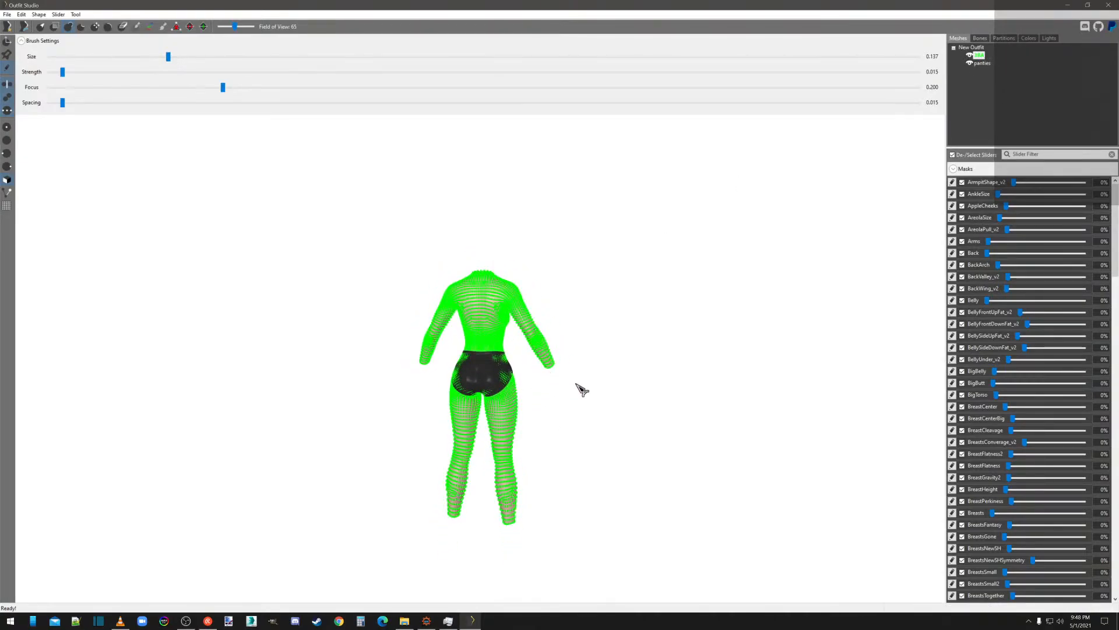
{"action": "scroll", "coordinate": [581, 389], "scroll_direction": "up", "scroll_amount": 3}
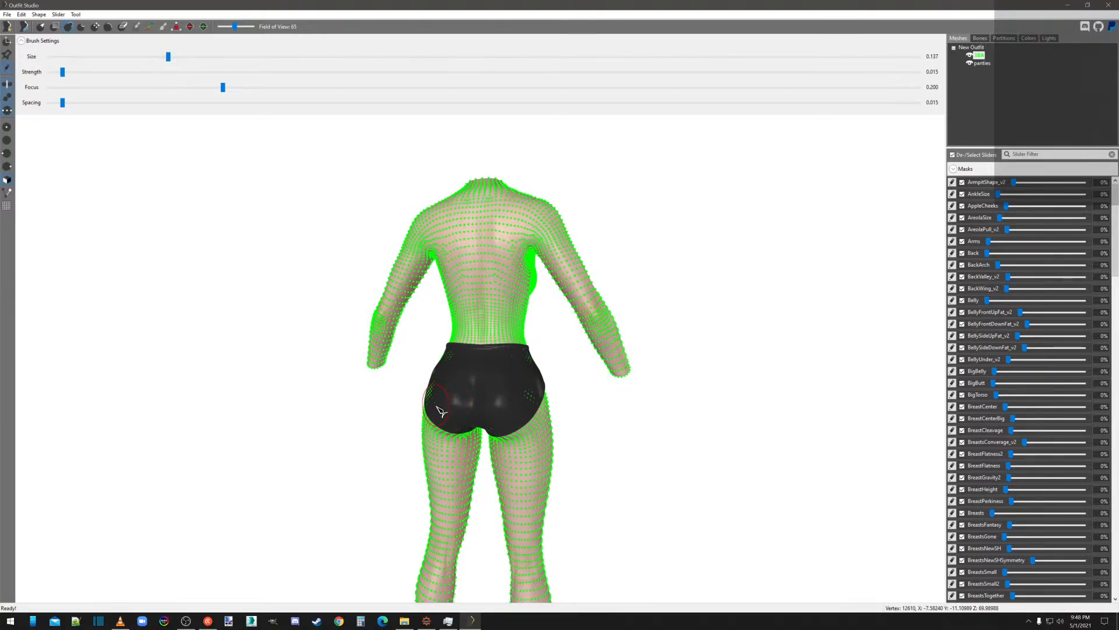
{"action": "scroll", "coordinate": [500, 436], "scroll_direction": "down", "scroll_amount": 2}
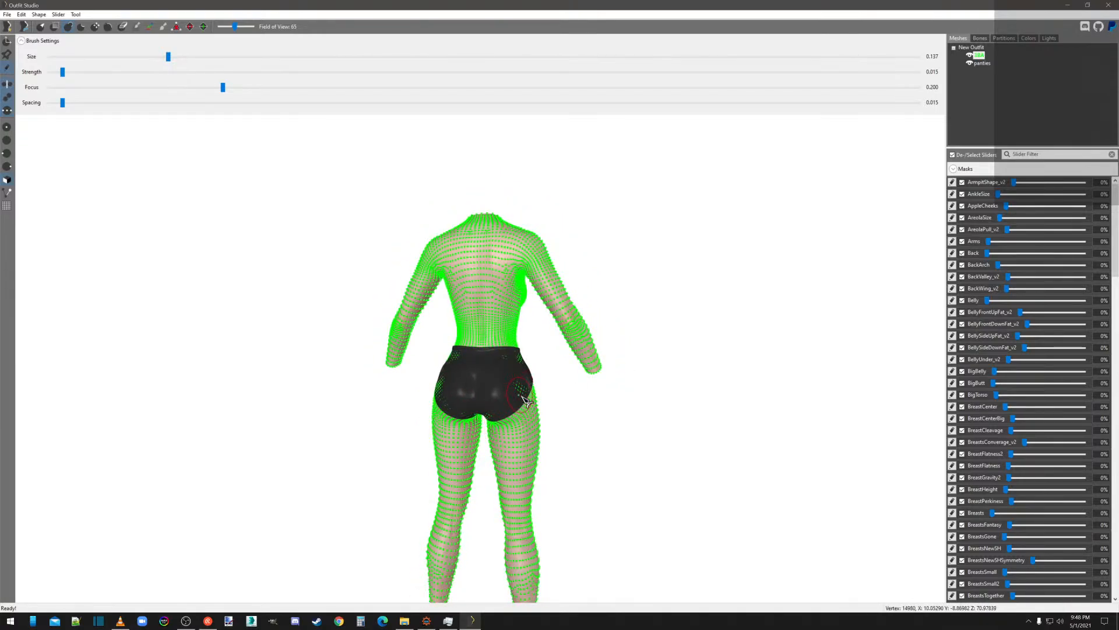
{"action": "scroll", "coordinate": [527, 402], "scroll_direction": "down", "scroll_amount": 2}
{"action": "scroll", "coordinate": [521, 373], "scroll_direction": "down", "scroll_amount": 1}
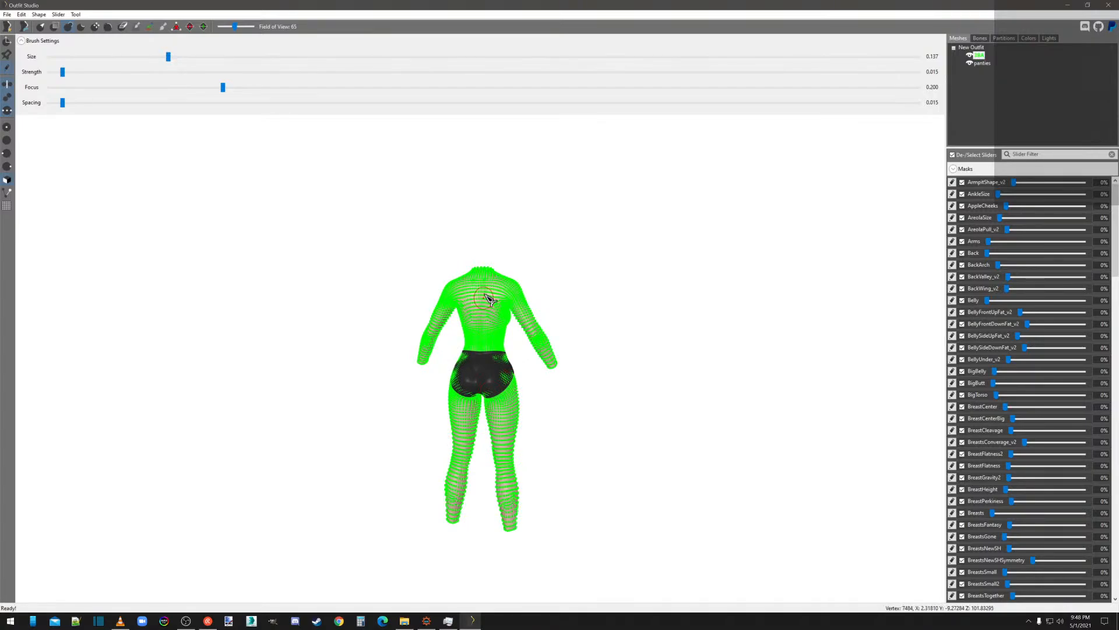
{"action": "right_click_drag", "start_coordinate": [600, 414], "coordinate": [563, 412]}
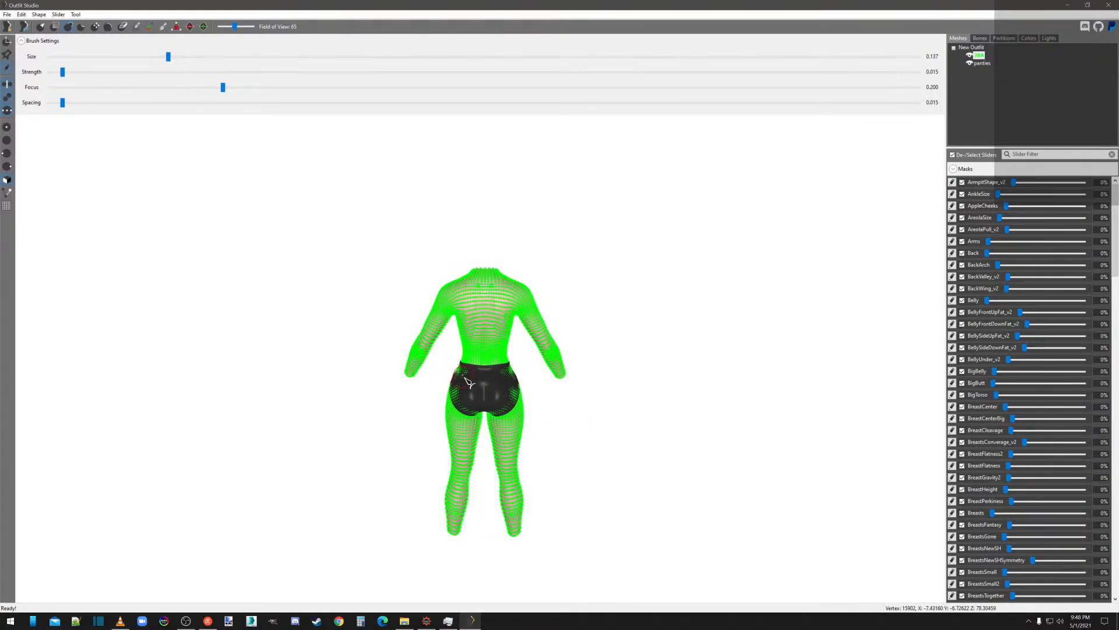
{"action": "scroll", "coordinate": [550, 400], "scroll_direction": "up", "scroll_amount": 3}
{"action": "scroll", "coordinate": [534, 449], "scroll_direction": "down", "scroll_amount": 1}
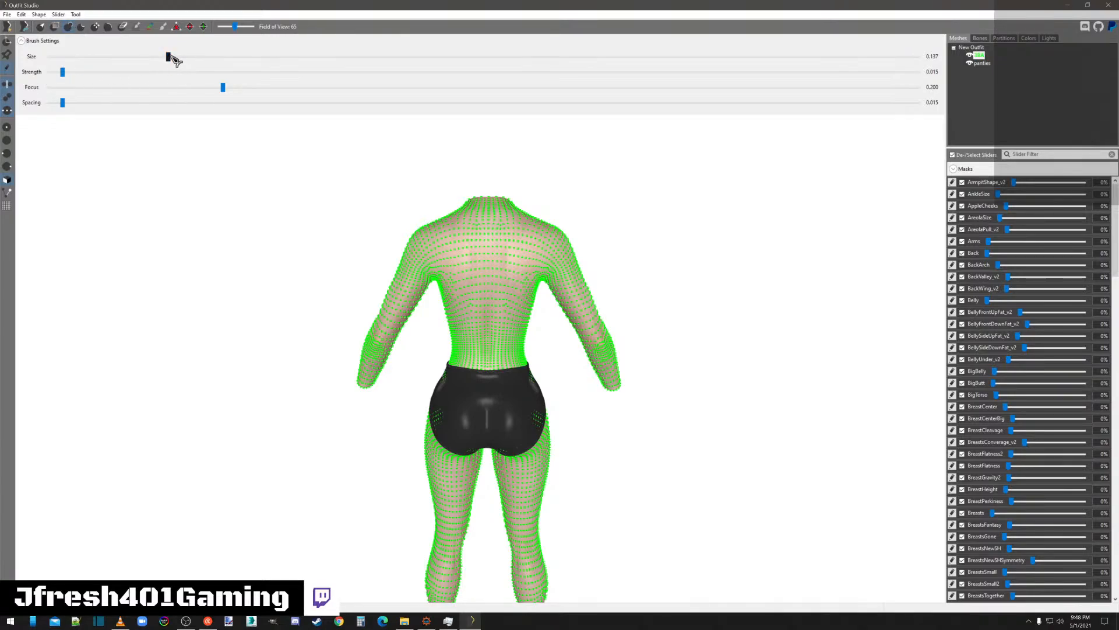
Set the Inflate brush size to 0.171, make the panties the active mesh again and hide the vertices.
{"action": "left_click_drag", "start_coordinate": [169, 56], "coordinate": [185, 57]}
{"action": "mouse_move", "coordinate": [628, 478]}
{"action": "right_mouse_down"}
{"action": "mouse_move", "coordinate": [567, 460]}
{"action": "mouse_move", "coordinate": [539, 411]}
{"action": "right_mouse_up"}
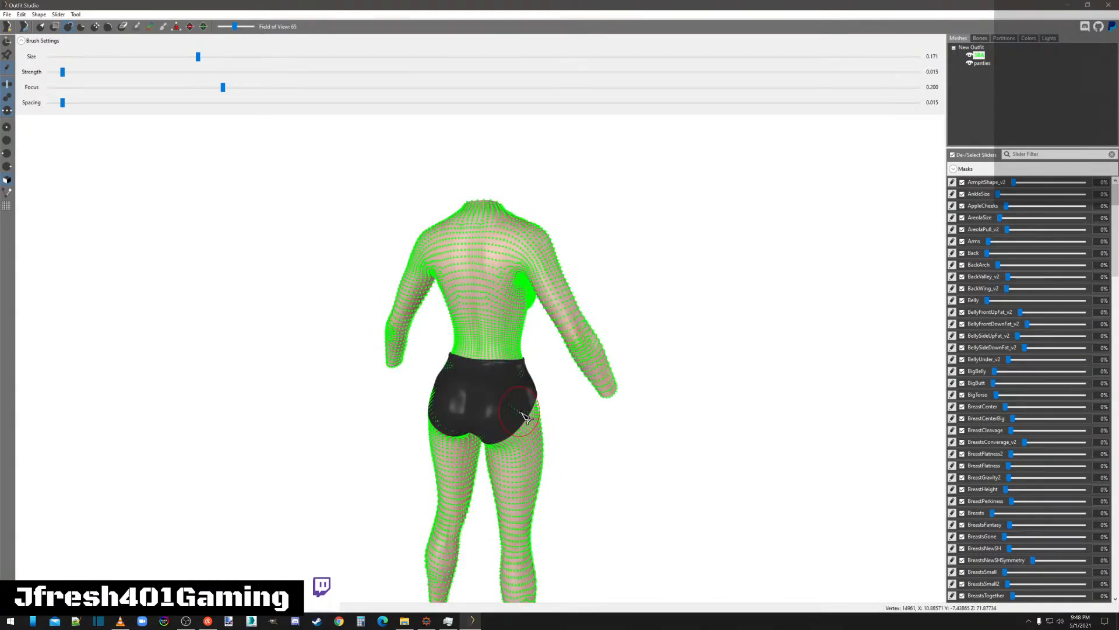
{"action": "left_click", "coordinate": [983, 63]}
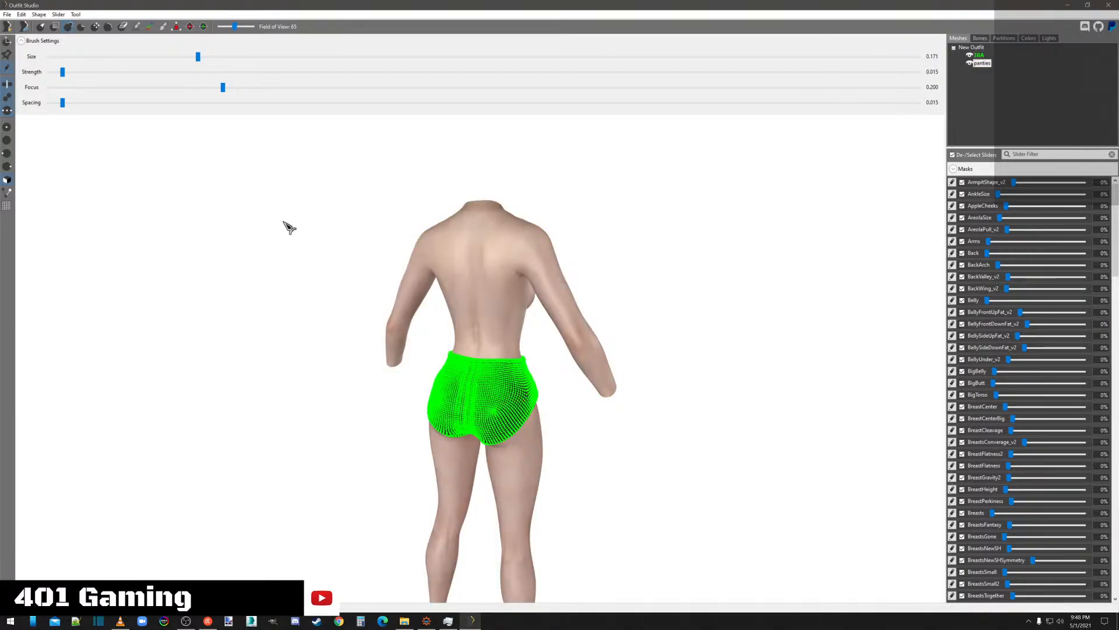
{"action": "left_click", "coordinate": [8, 69]}
Inflate the seat of the panties over the buttock and outer hip where the body pokes through.
{"action": "scroll", "coordinate": [548, 432], "scroll_direction": "up", "scroll_amount": 5}
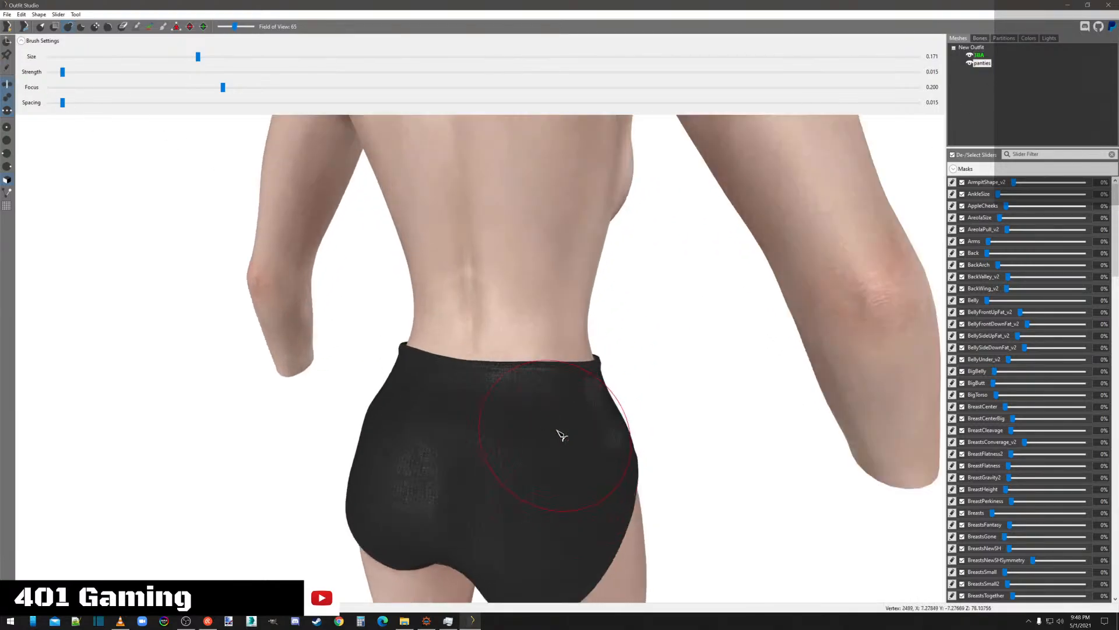
{"action": "scroll", "coordinate": [561, 434], "scroll_direction": "down", "scroll_amount": 5}
{"action": "right_click_drag", "start_coordinate": [688, 452], "coordinate": [535, 432]}
{"action": "right_click_drag", "start_coordinate": [618, 443], "coordinate": [702, 457]}
{"action": "scroll", "coordinate": [702, 458], "scroll_direction": "up", "scroll_amount": 5}
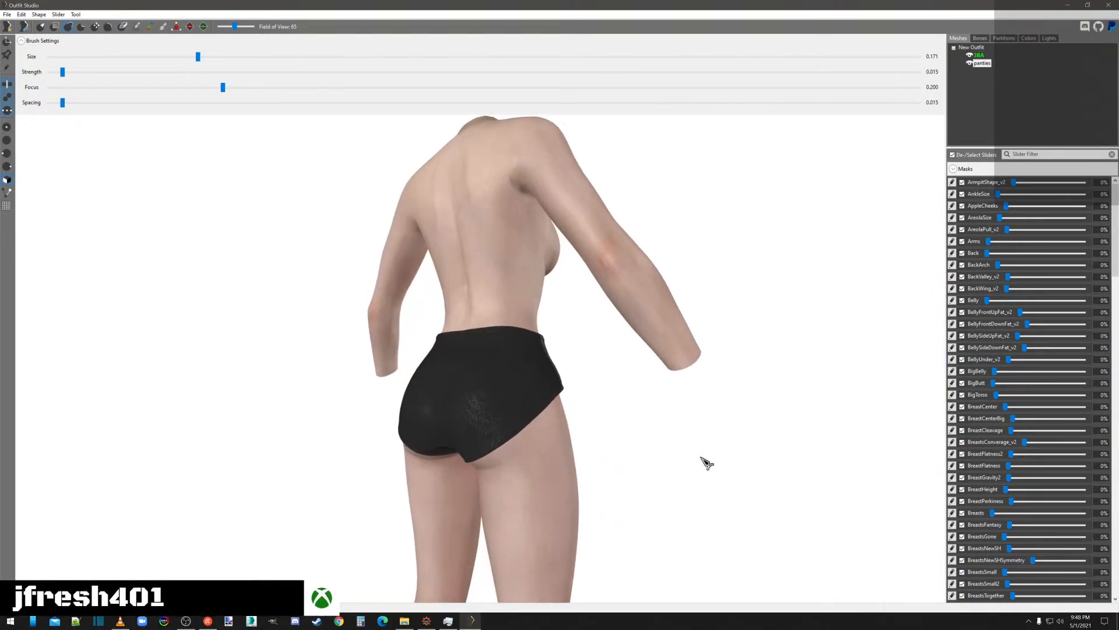
{"action": "left_click_drag", "start_coordinate": [535, 436], "coordinate": [513, 449]}
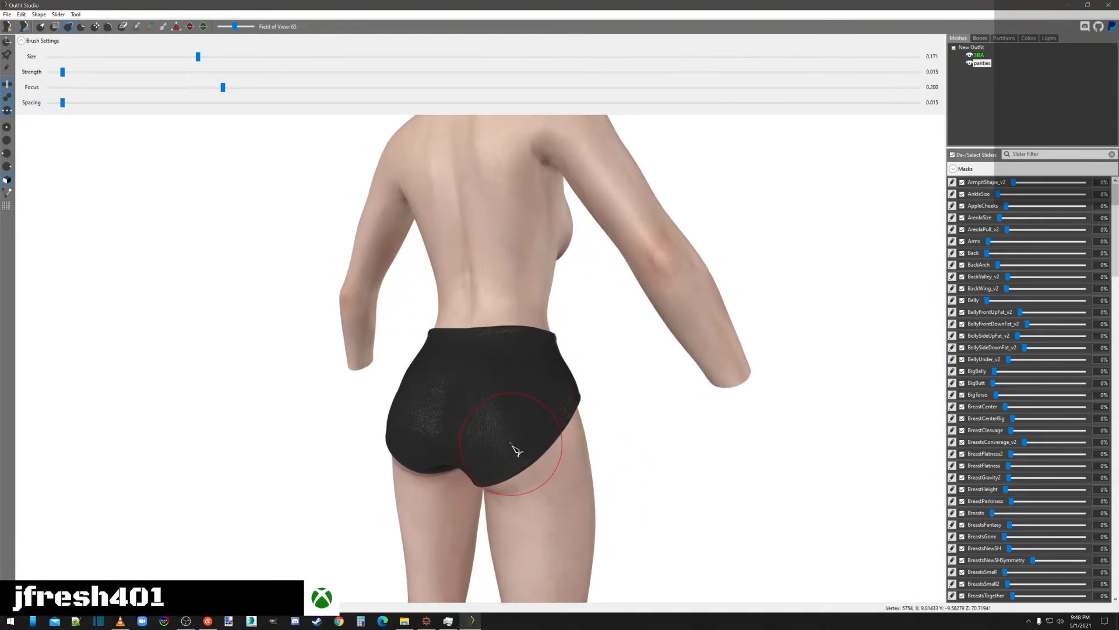
{"action": "left_click_drag", "start_coordinate": [557, 404], "coordinate": [516, 410]}
Examine the hip, front and crotch areas of the panties up close for skin poking through.
{"action": "mouse_move", "coordinate": [519, 415]}
{"action": "right_mouse_down"}
{"action": "mouse_move", "coordinate": [415, 420]}
{"action": "mouse_move", "coordinate": [466, 418]}
{"action": "mouse_move", "coordinate": [491, 438]}
{"action": "mouse_move", "coordinate": [492, 428]}
{"action": "right_mouse_up"}
{"action": "scroll", "coordinate": [580, 436], "scroll_direction": "up", "scroll_amount": 5}
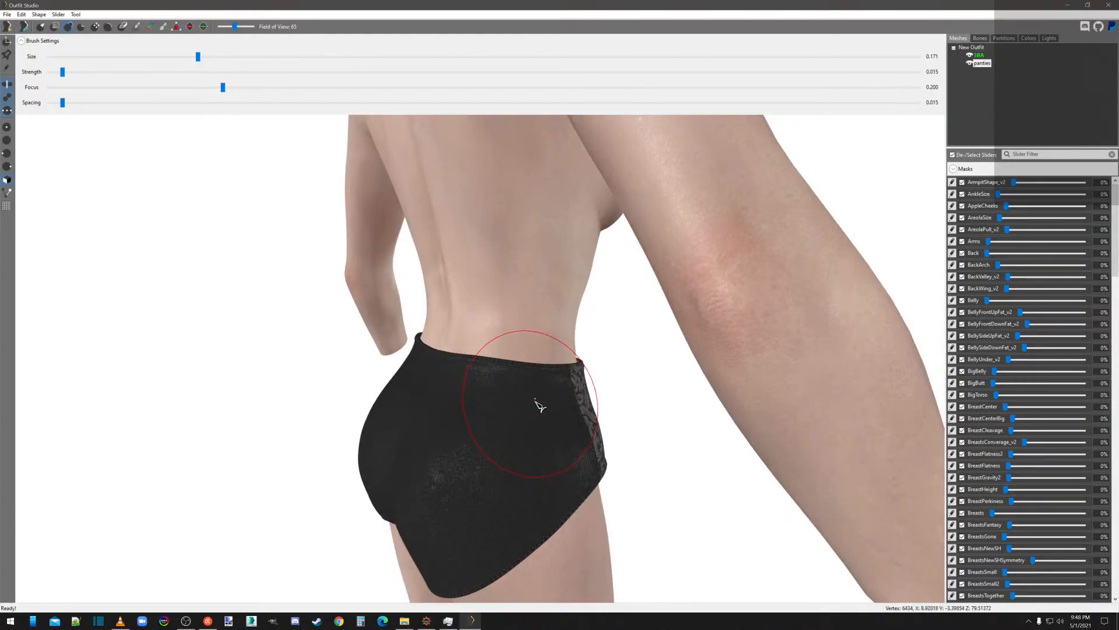
{"action": "right_click_drag", "start_coordinate": [517, 392], "coordinate": [424, 392]}
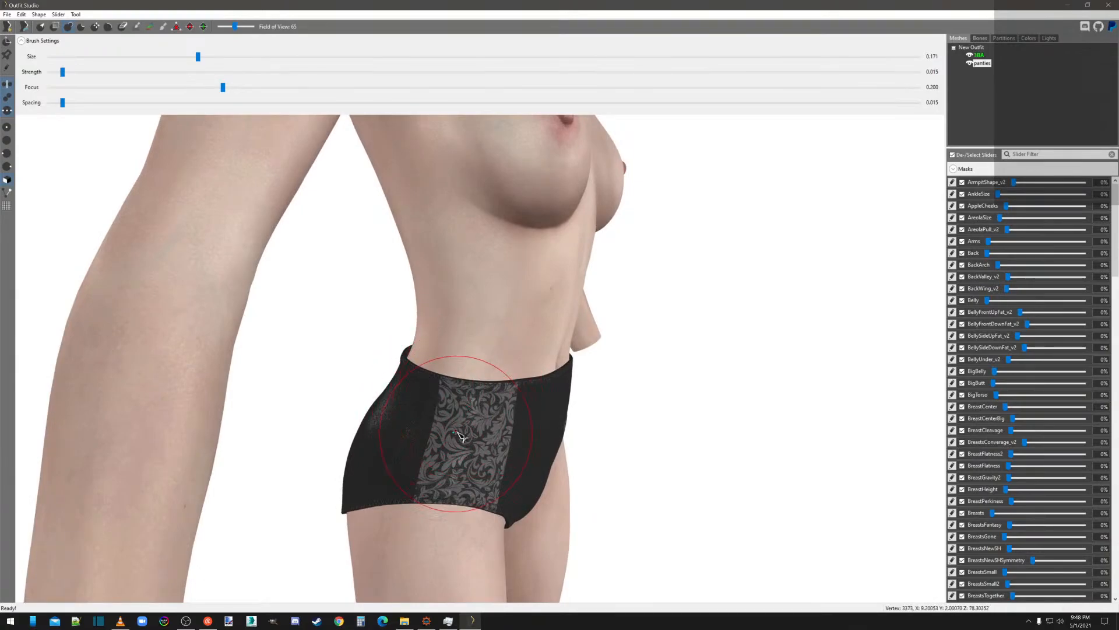
{"action": "right_click_drag", "start_coordinate": [437, 507], "coordinate": [407, 476]}
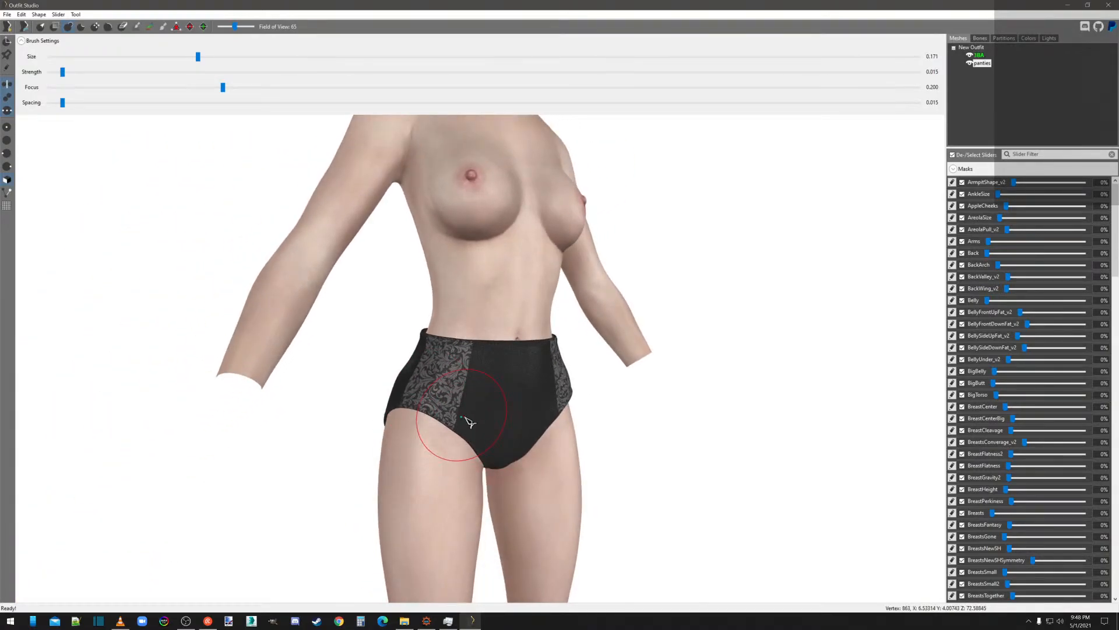
{"action": "mouse_move", "coordinate": [500, 465]}
{"action": "right_mouse_down"}
{"action": "mouse_move", "coordinate": [572, 467]}
{"action": "mouse_move", "coordinate": [533, 457]}
{"action": "mouse_move", "coordinate": [516, 487]}
{"action": "right_mouse_up"}
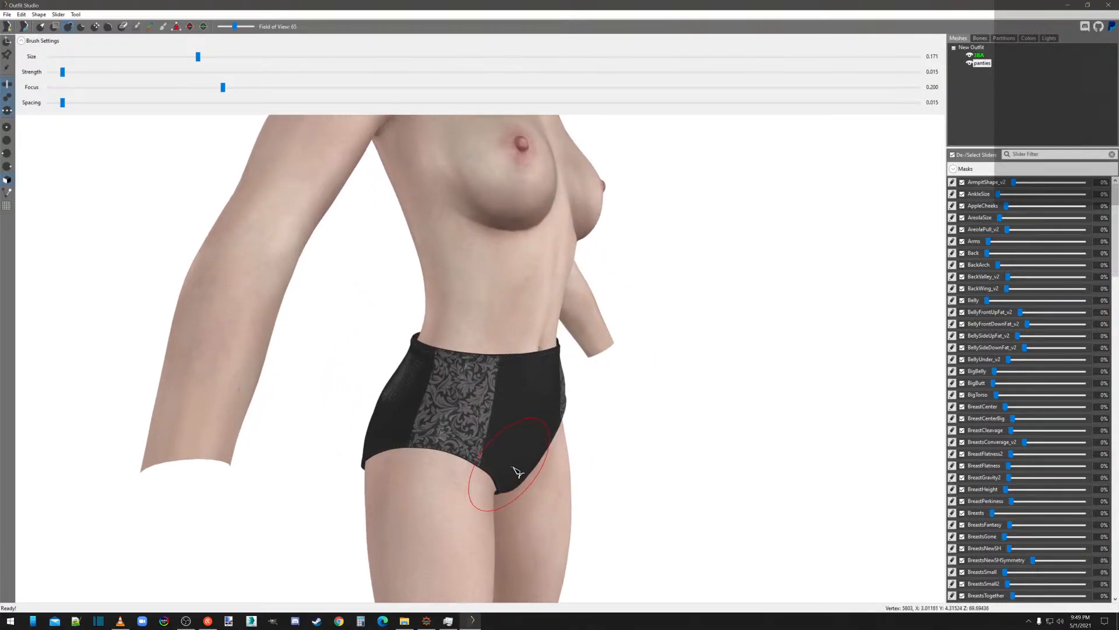
{"action": "scroll", "coordinate": [521, 439], "scroll_direction": "up", "scroll_amount": 3}
{"action": "middle_click_drag", "start_coordinate": [520, 437], "coordinate": [549, 287]}
{"action": "scroll", "coordinate": [582, 332], "scroll_direction": "up", "scroll_amount": 5}
{"action": "scroll", "coordinate": [581, 331], "scroll_direction": "down", "scroll_amount": 2}
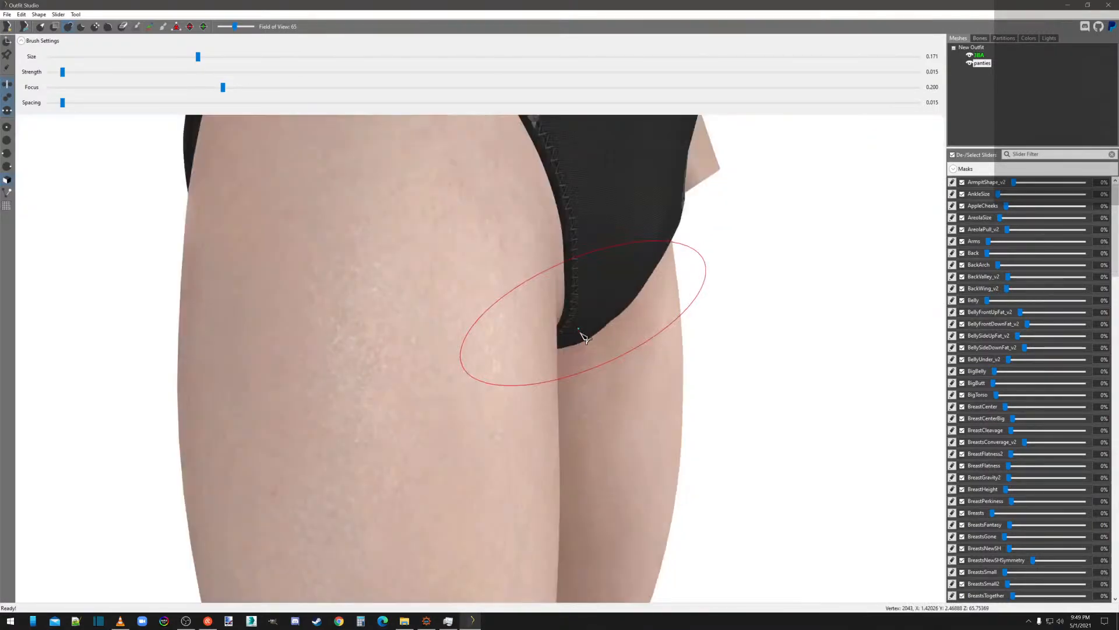
{"action": "mouse_move", "coordinate": [662, 392]}
{"action": "right_mouse_down"}
{"action": "mouse_move", "coordinate": [572, 400]}
{"action": "mouse_move", "coordinate": [558, 384]}
{"action": "mouse_move", "coordinate": [625, 379]}
{"action": "mouse_move", "coordinate": [355, 366]}
{"action": "mouse_move", "coordinate": [395, 370]}
{"action": "mouse_move", "coordinate": [583, 143]}
{"action": "right_mouse_up"}
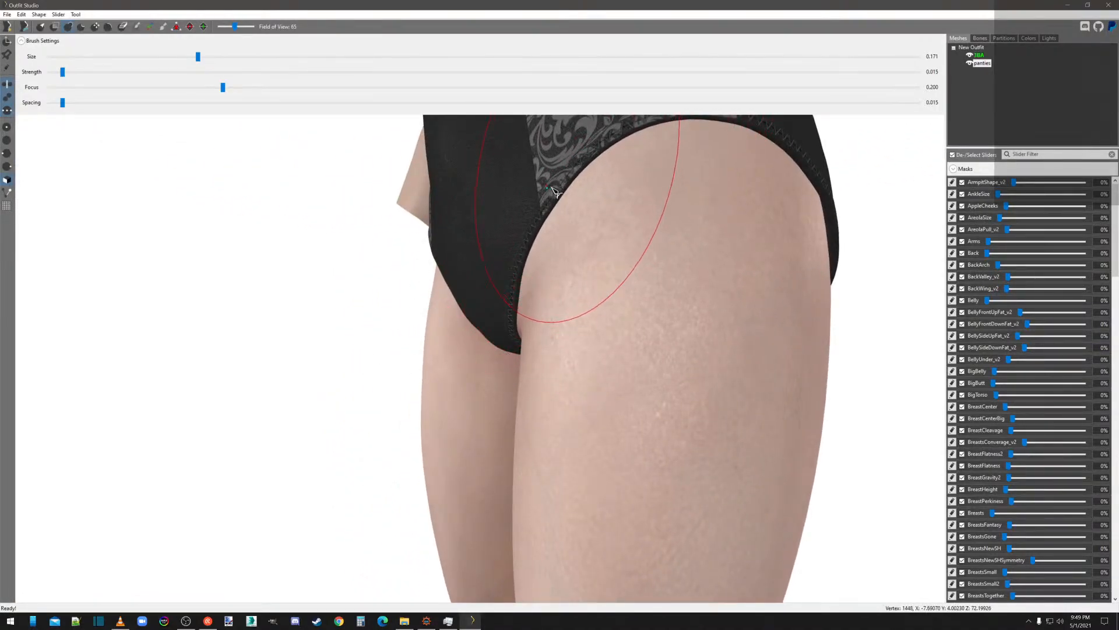
Switch to the Deflate brush and tighten the panties' leg openings against the thigh.
{"action": "mouse_move", "coordinate": [639, 258]}
{"action": "right_mouse_down"}
{"action": "mouse_move", "coordinate": [668, 298]}
{"action": "mouse_move", "coordinate": [577, 302]}
{"action": "mouse_move", "coordinate": [664, 300]}
{"action": "right_mouse_up"}
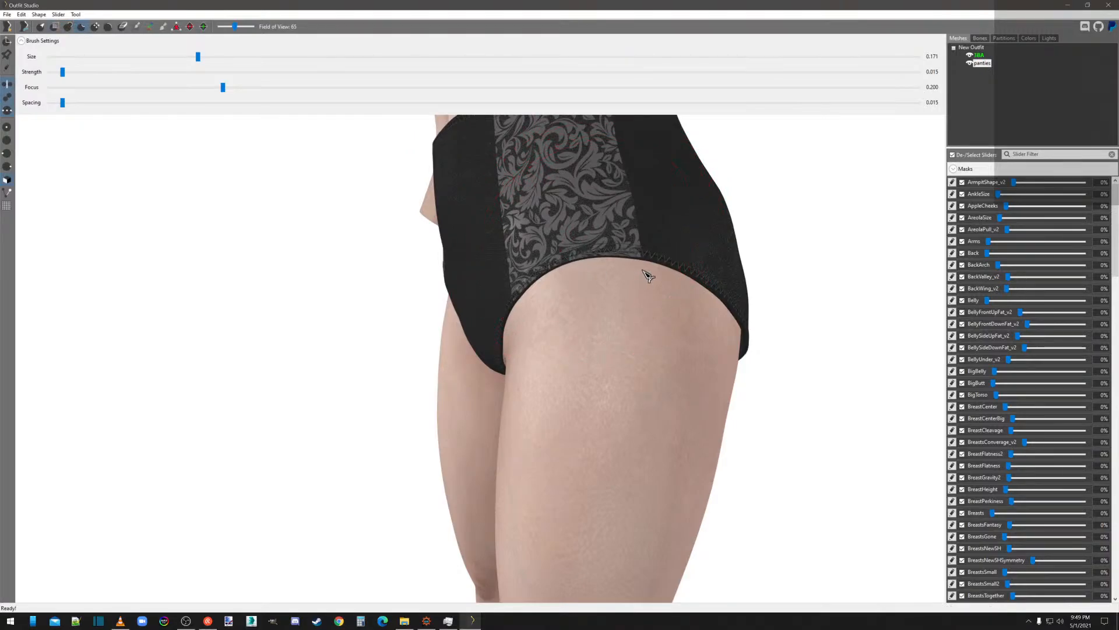
{"action": "scroll", "coordinate": [648, 275], "scroll_direction": "down", "scroll_amount": 3}
{"action": "right_click_drag", "start_coordinate": [647, 274], "coordinate": [537, 262]}
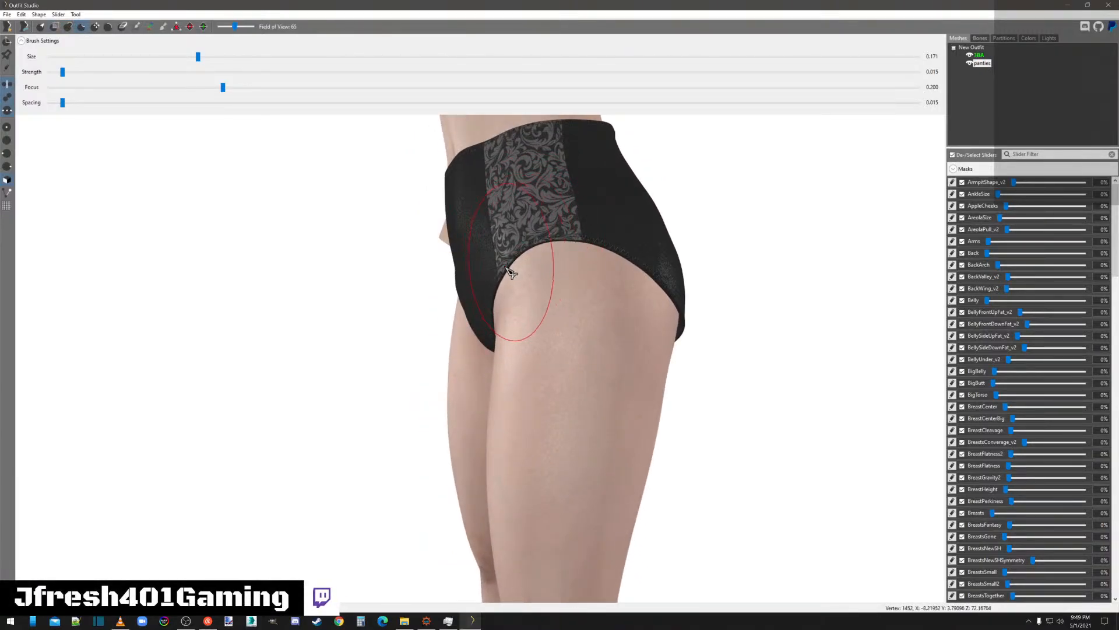
{"action": "mouse_move", "coordinate": [505, 265]}
{"action": "right_mouse_down"}
{"action": "mouse_move", "coordinate": [517, 267]}
{"action": "mouse_move", "coordinate": [486, 246]}
{"action": "mouse_move", "coordinate": [509, 274]}
{"action": "mouse_move", "coordinate": [579, 292]}
{"action": "mouse_move", "coordinate": [674, 292]}
{"action": "mouse_move", "coordinate": [603, 280]}
{"action": "right_mouse_up"}
{"action": "scroll", "coordinate": [458, 245], "scroll_direction": "down", "scroll_amount": 2}
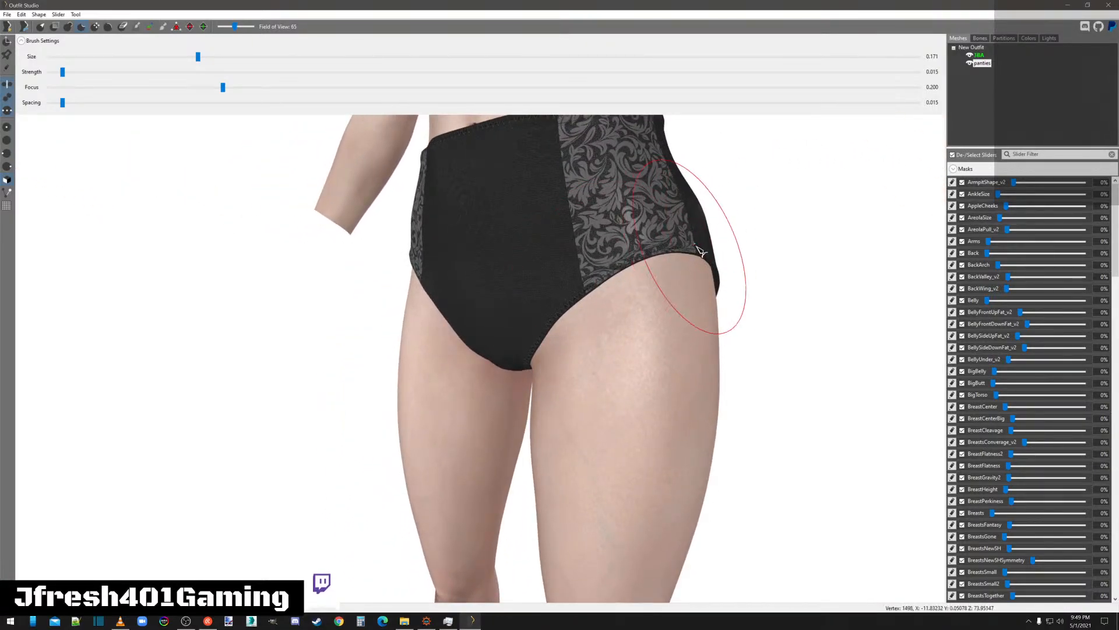
{"action": "mouse_move", "coordinate": [712, 250]}
{"action": "right_mouse_down"}
{"action": "mouse_move", "coordinate": [670, 248]}
{"action": "mouse_move", "coordinate": [640, 215]}
{"action": "mouse_move", "coordinate": [694, 245]}
{"action": "mouse_move", "coordinate": [686, 275]}
{"action": "right_mouse_up"}
{"action": "scroll", "coordinate": [686, 275], "scroll_direction": "down", "scroll_amount": 5}
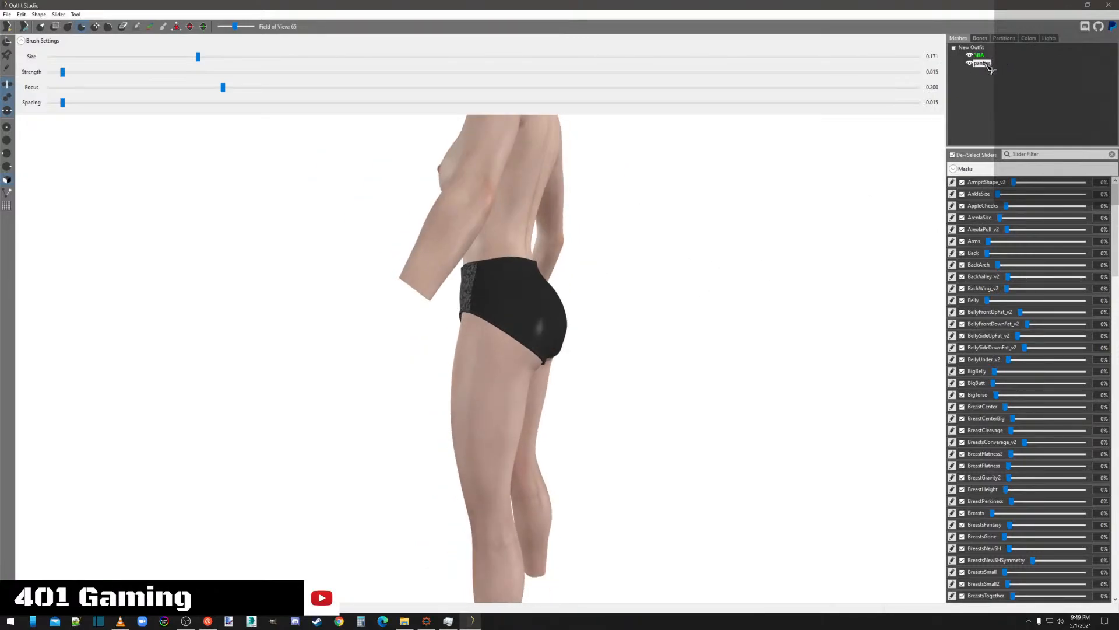
Look through the bone list and review the fit of the panties from the front.
{"action": "left_click", "coordinate": [980, 38]}
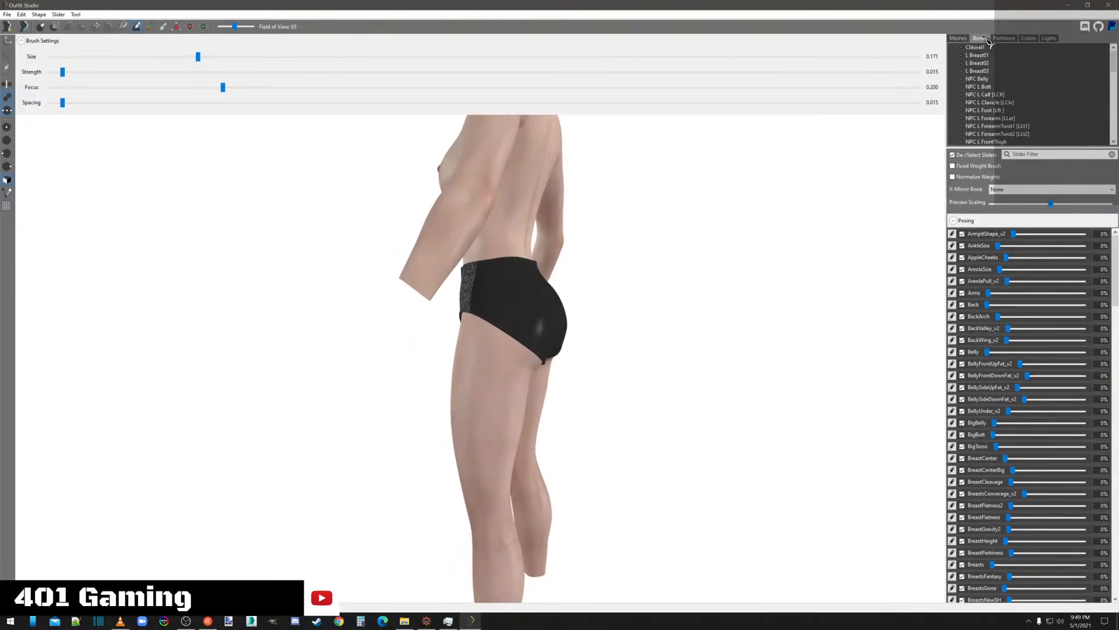
{"action": "scroll", "coordinate": [1009, 109], "scroll_direction": "up", "scroll_amount": 10}
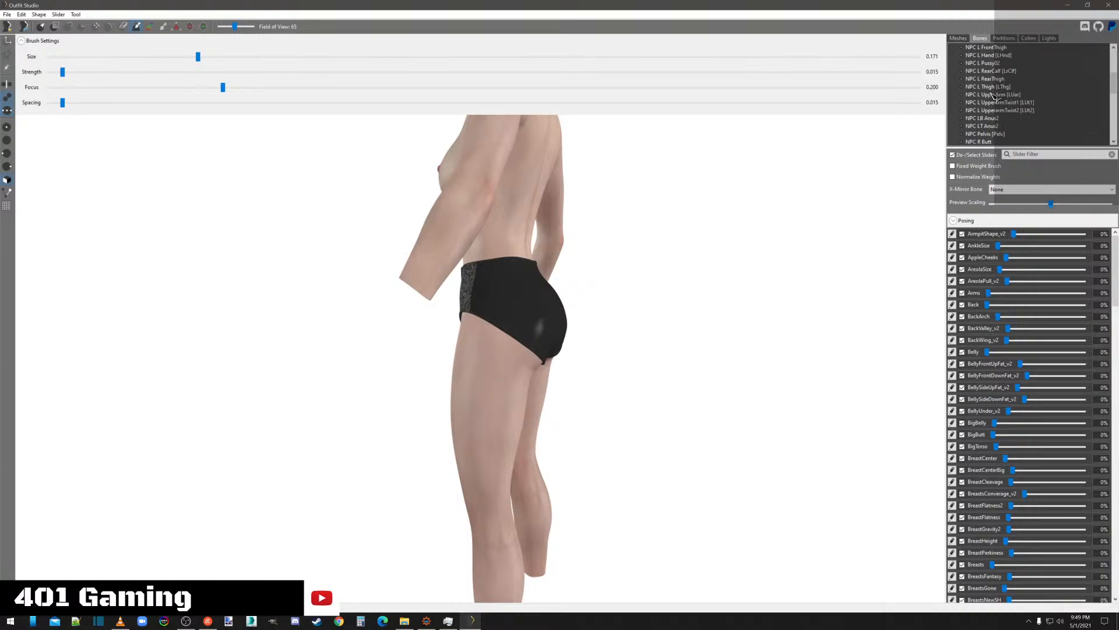
{"action": "left_click", "coordinate": [965, 40]}
{"action": "left_click", "coordinate": [985, 65]}
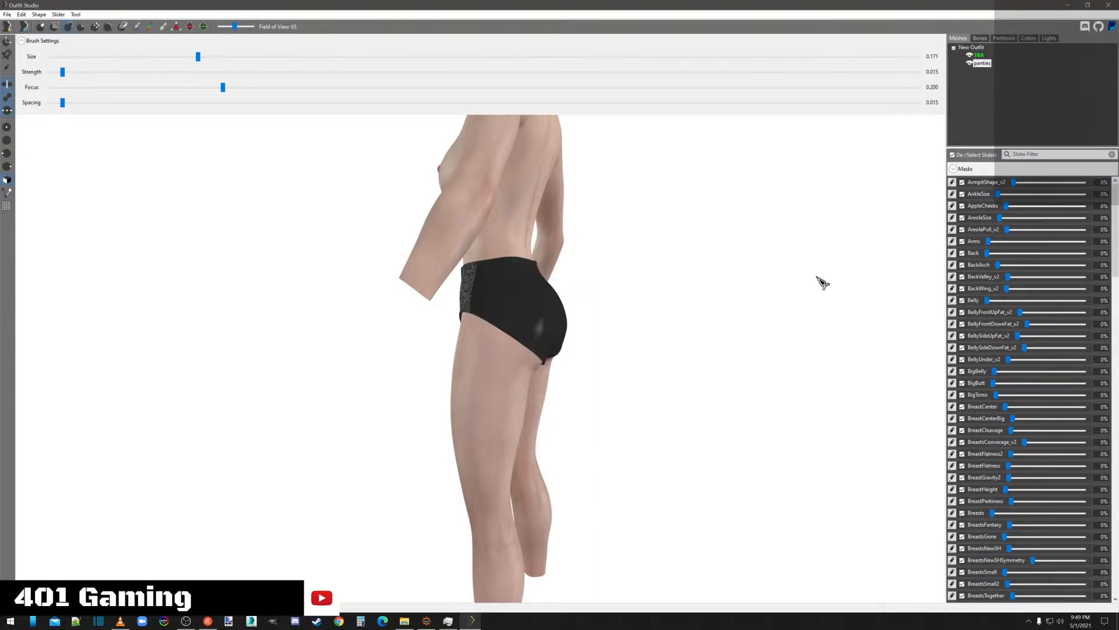
{"action": "right_click_drag", "start_coordinate": [817, 276], "coordinate": [975, 285]}
{"action": "scroll", "coordinate": [776, 335], "scroll_direction": "up", "scroll_amount": 5}
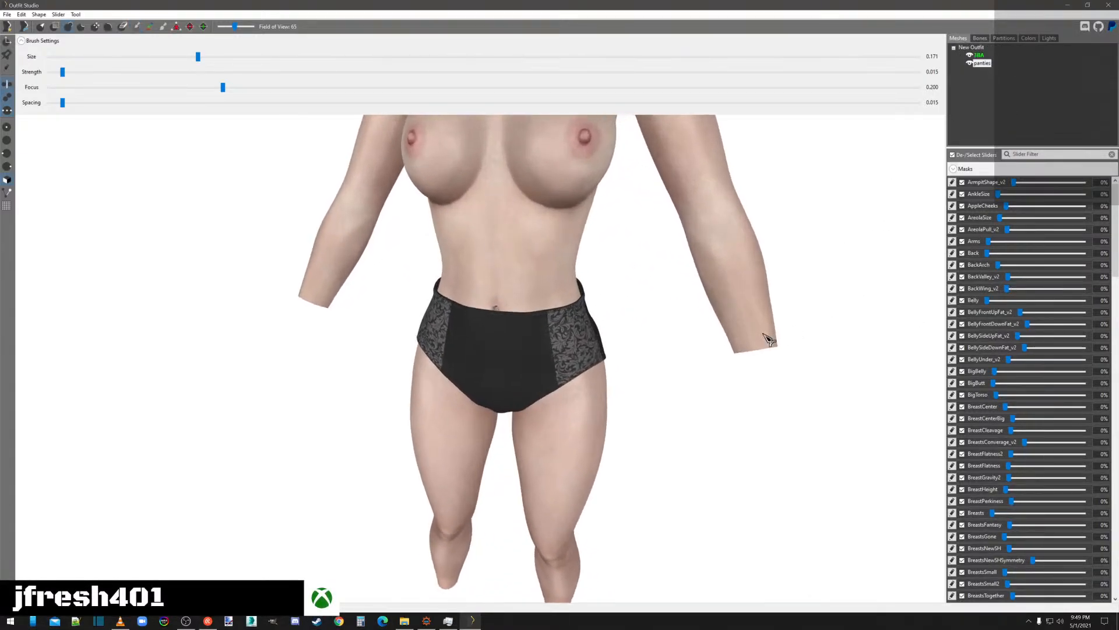
{"action": "scroll", "coordinate": [805, 329], "scroll_direction": "down", "scroll_amount": 5}
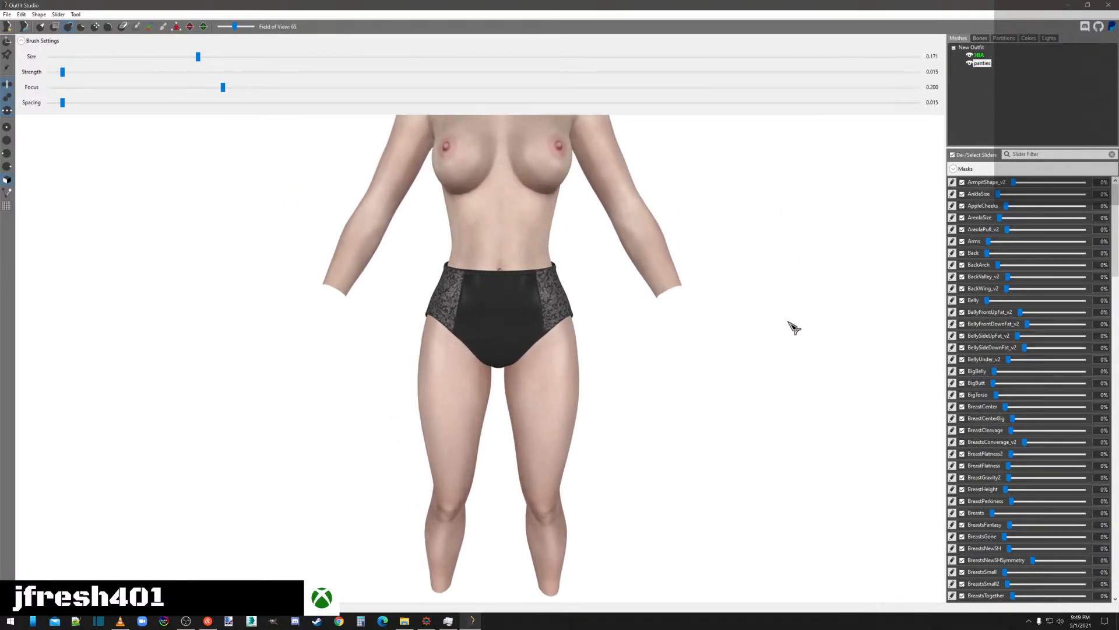
{"action": "left_click", "coordinate": [980, 38]}
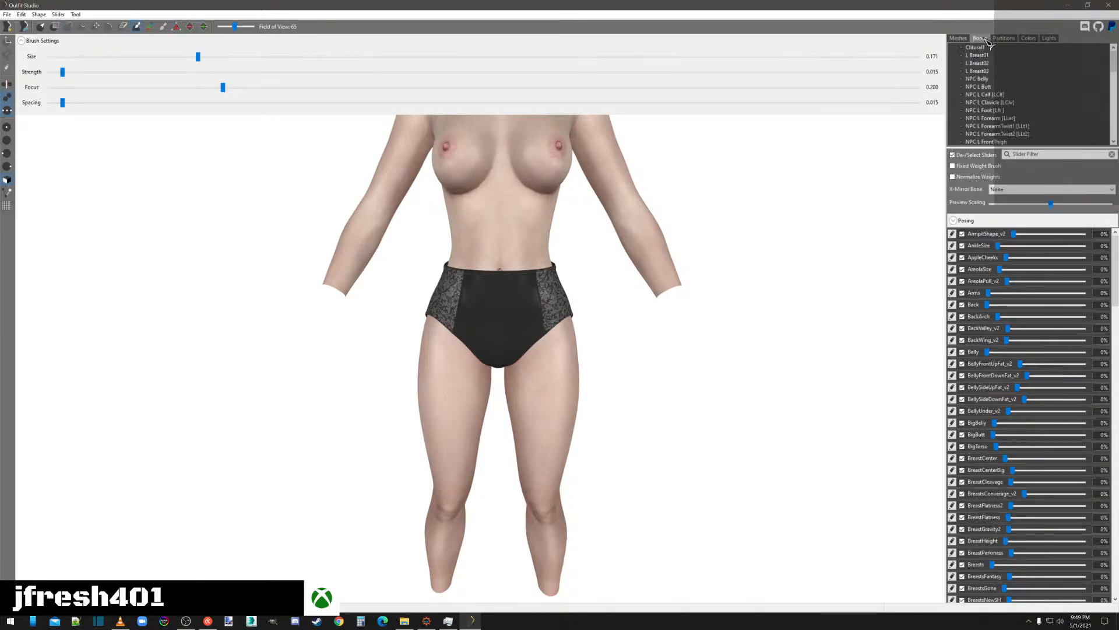
{"action": "left_click", "coordinate": [959, 38]}
Copy the bone weights from the reference body to the panties with search radius 5.0 and 4 max vertex targets.
{"action": "right_click", "coordinate": [991, 64]}
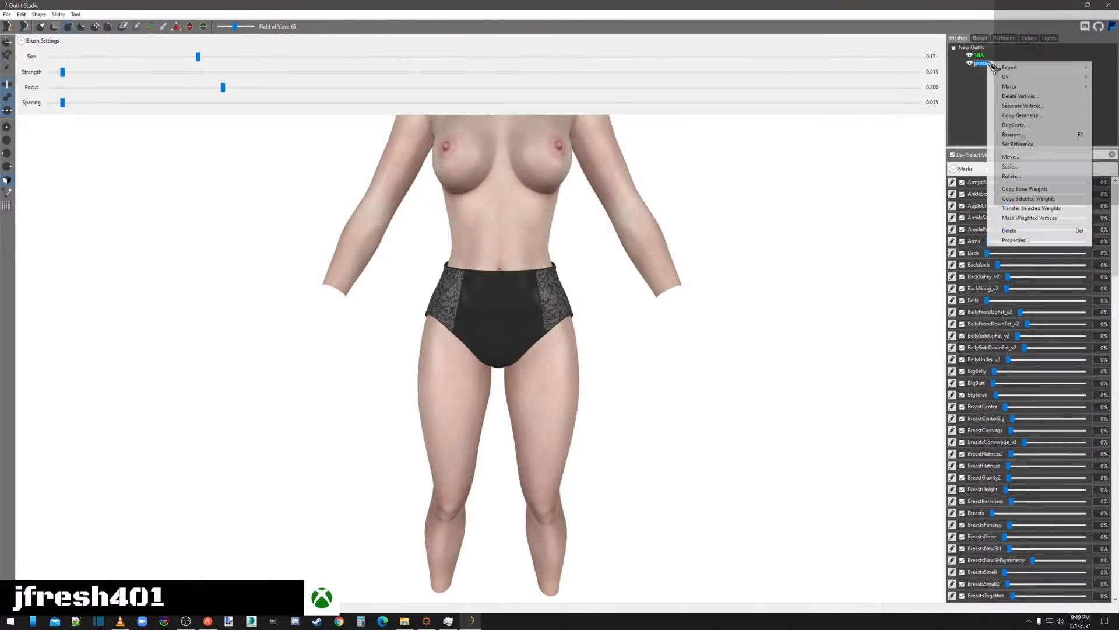
{"action": "left_click", "coordinate": [1028, 189]}
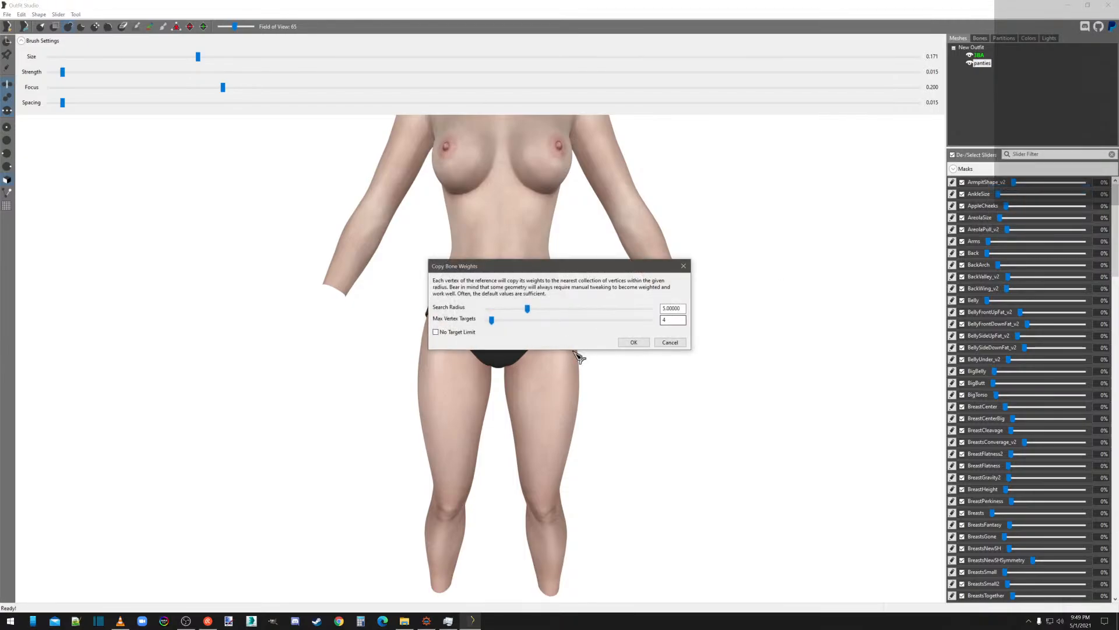
{"action": "left_click", "coordinate": [634, 345]}
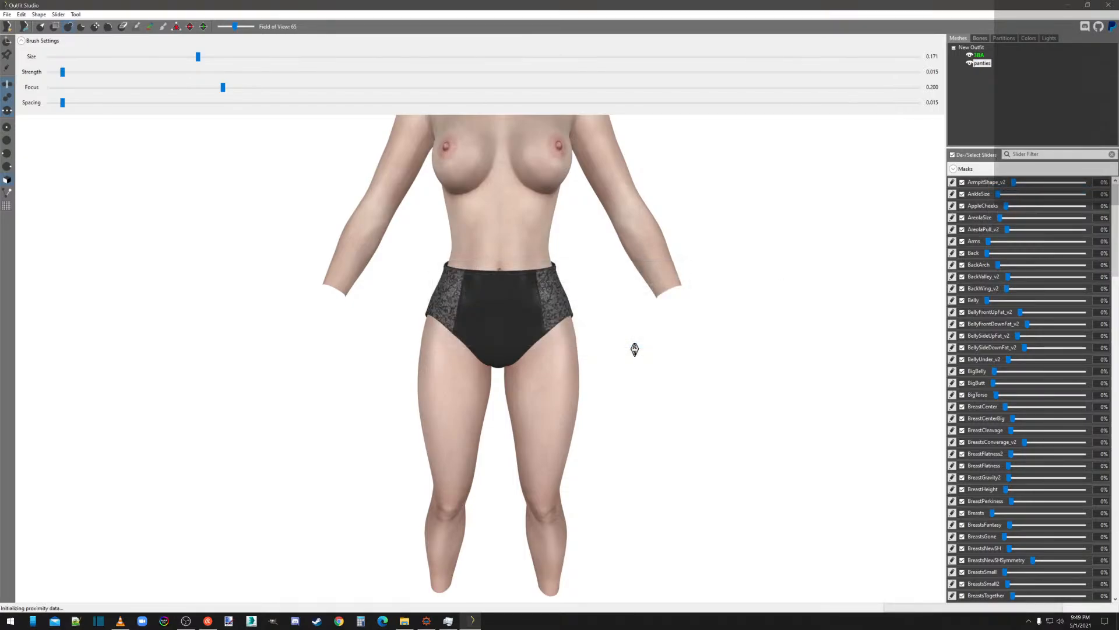
Conform all outfit shapes to the body sliders with search radius 10.00000 and 10 max vertex targets.
{"action": "left_click", "coordinate": [980, 65]}
{"action": "left_click", "coordinate": [58, 14]}
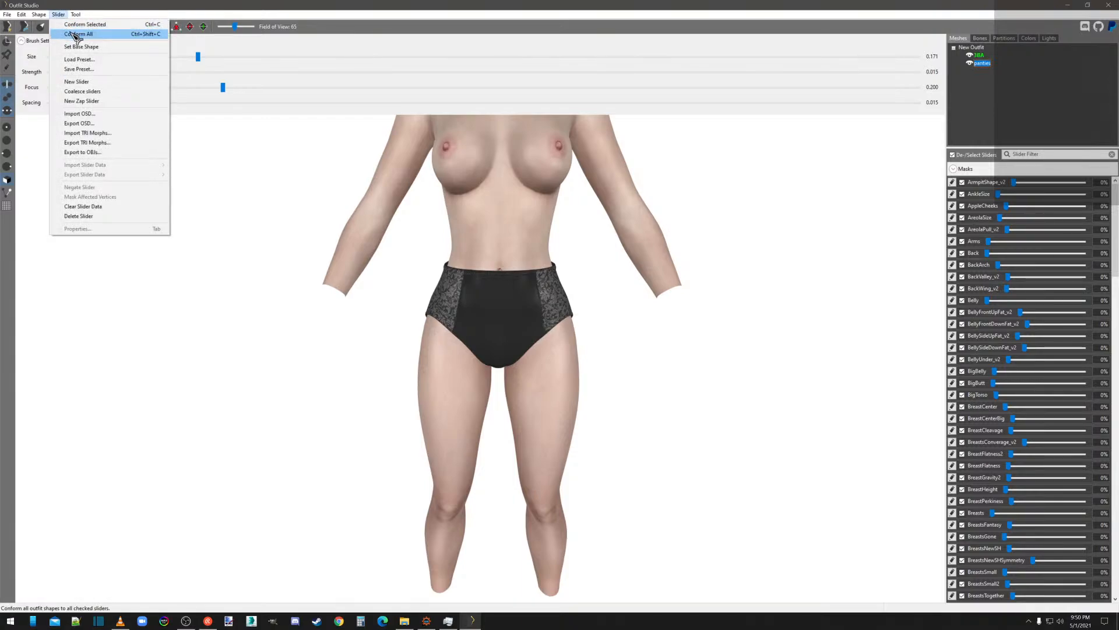
{"action": "left_click", "coordinate": [76, 34]}
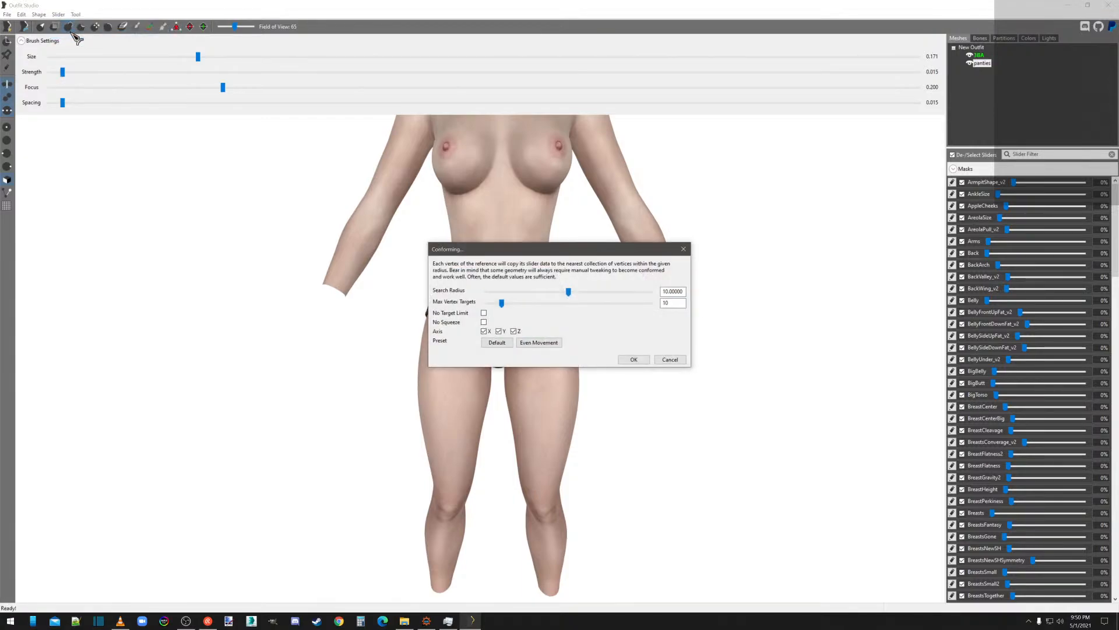
{"action": "left_click", "coordinate": [637, 358]}
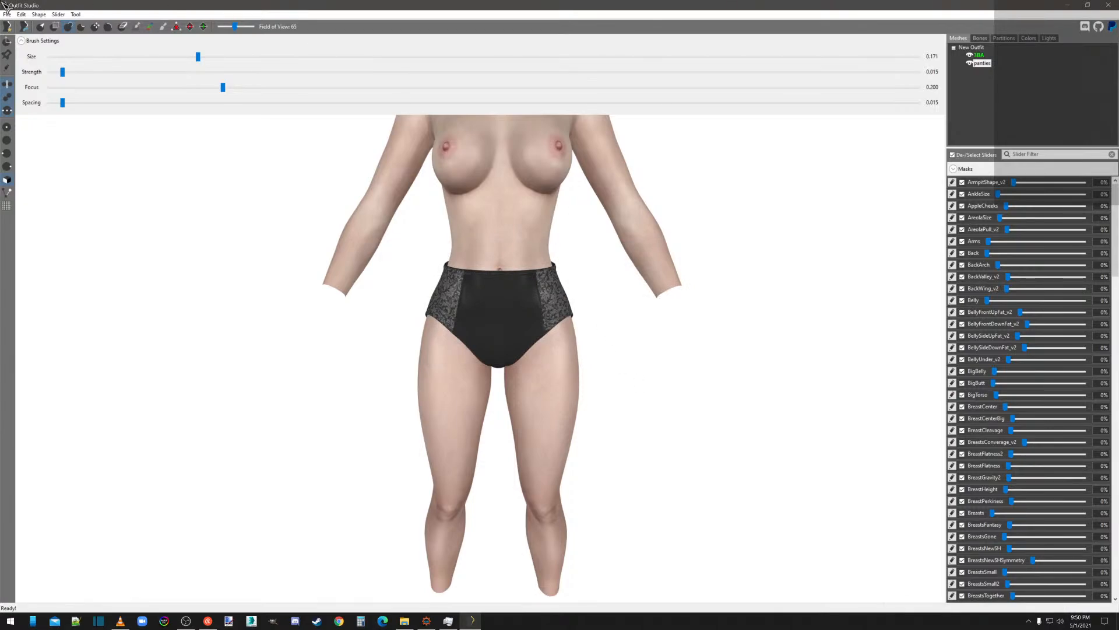
Start saving the project under a new name, entering [JF]MystiquePanty as display name and output file name.
{"action": "left_click", "coordinate": [7, 14]}
{"action": "left_click", "coordinate": [54, 101]}
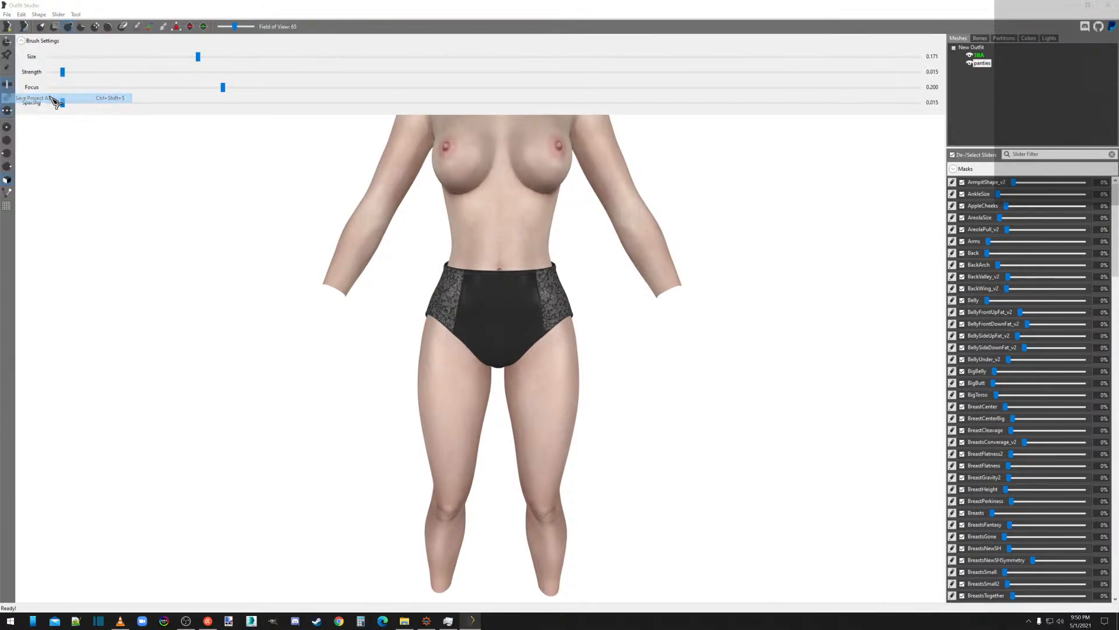
{"action": "left_click_drag", "start_coordinate": [565, 247], "coordinate": [517, 247]}
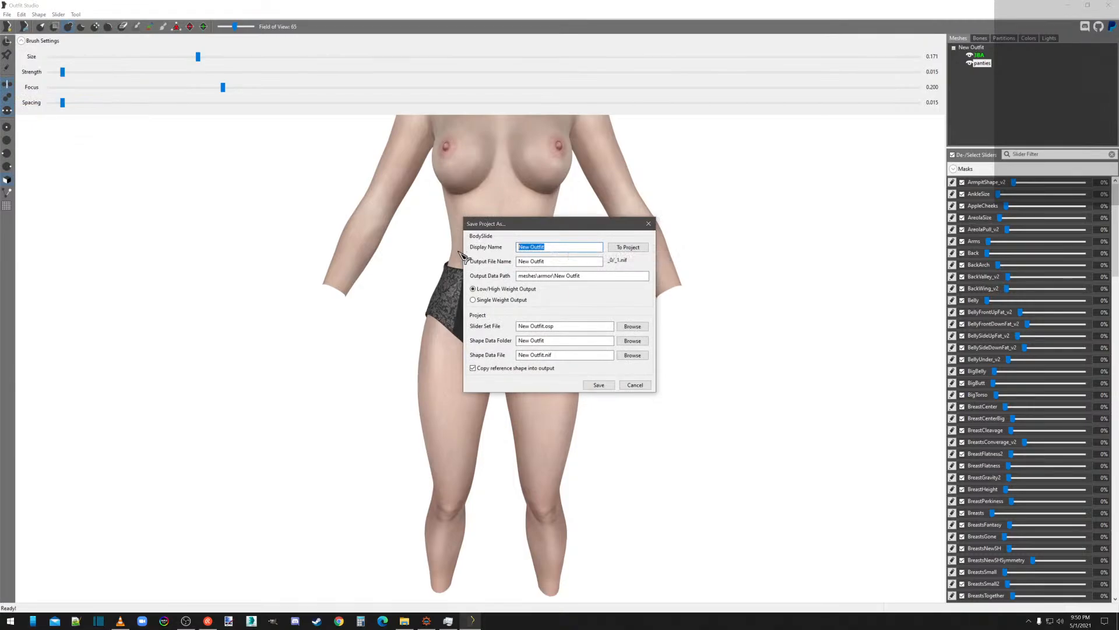
{"action": "key", "text": "BackSpace"}
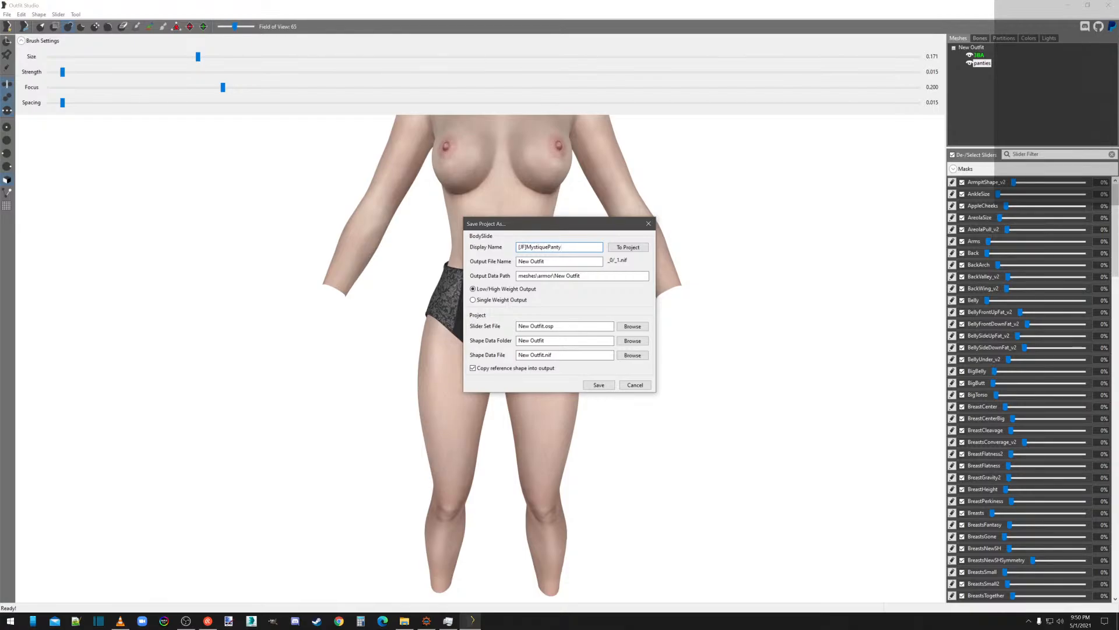
{"action": "double_click", "coordinate": [536, 246]}
{"action": "key", "text": "ctrl+c"}
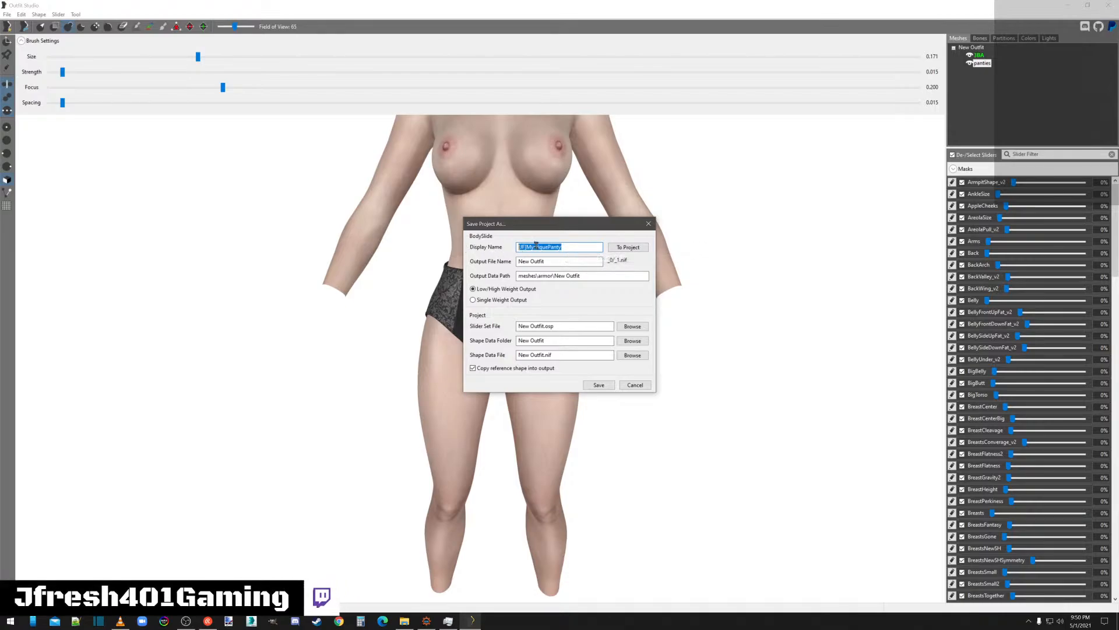
{"action": "key", "text": "Tab"}
{"action": "key", "text": "ctrl+v"}
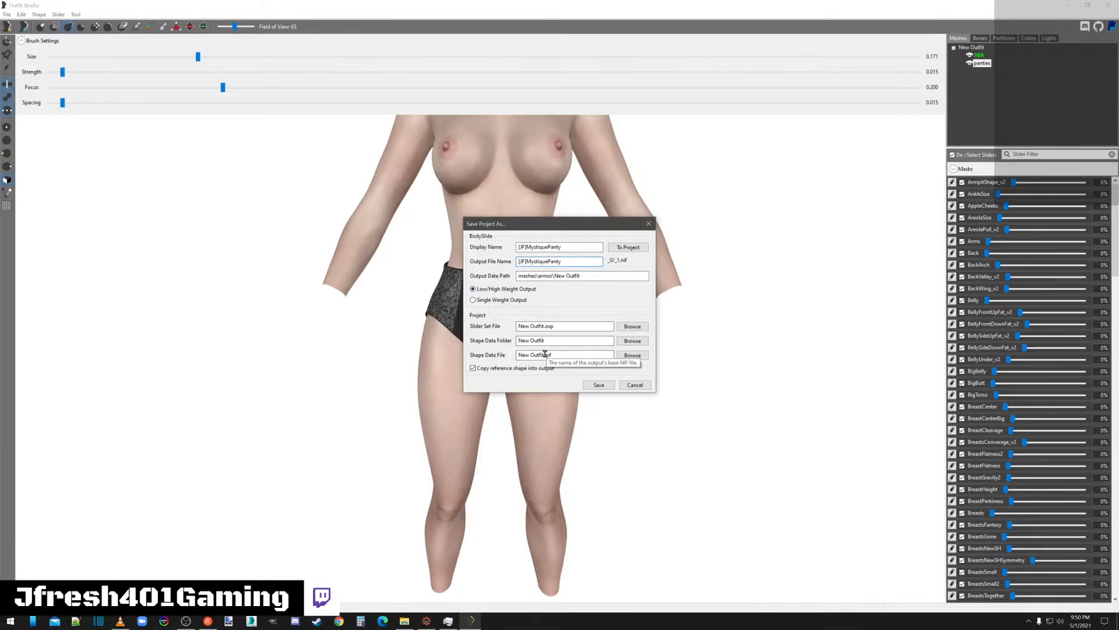
Set the shape data file to [JF]MystiquePanty [3BA].nif, append [3BA] to the display name and exclude the reference shape from the output.
{"action": "left_click_drag", "start_coordinate": [543, 355], "coordinate": [501, 357]}
{"action": "key", "text": "ctrl+v"}
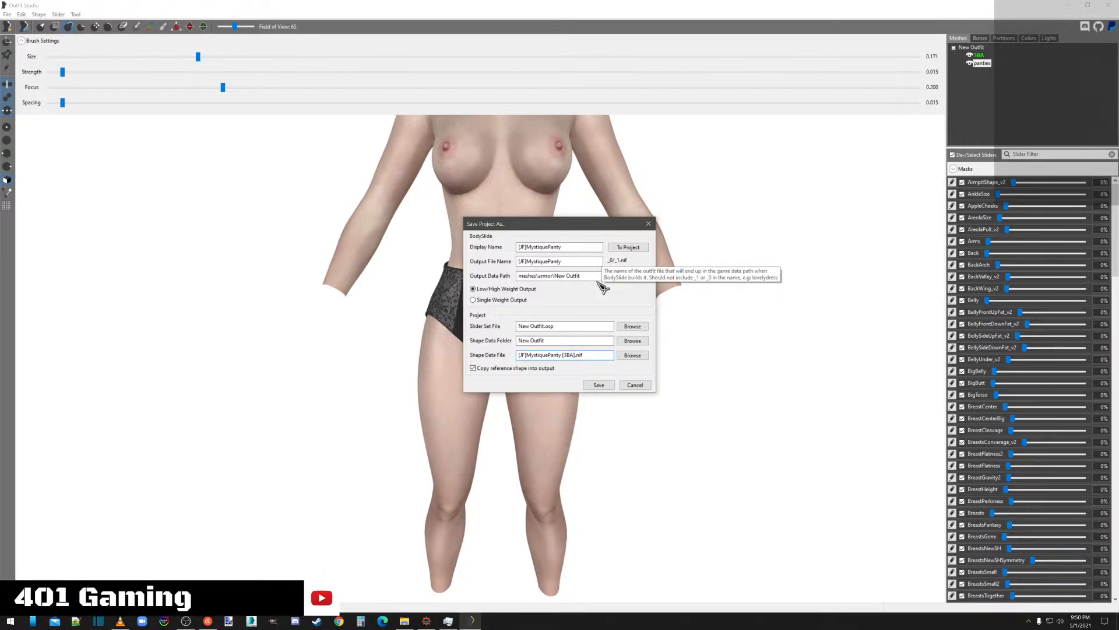
{"action": "left_click", "coordinate": [562, 247]}
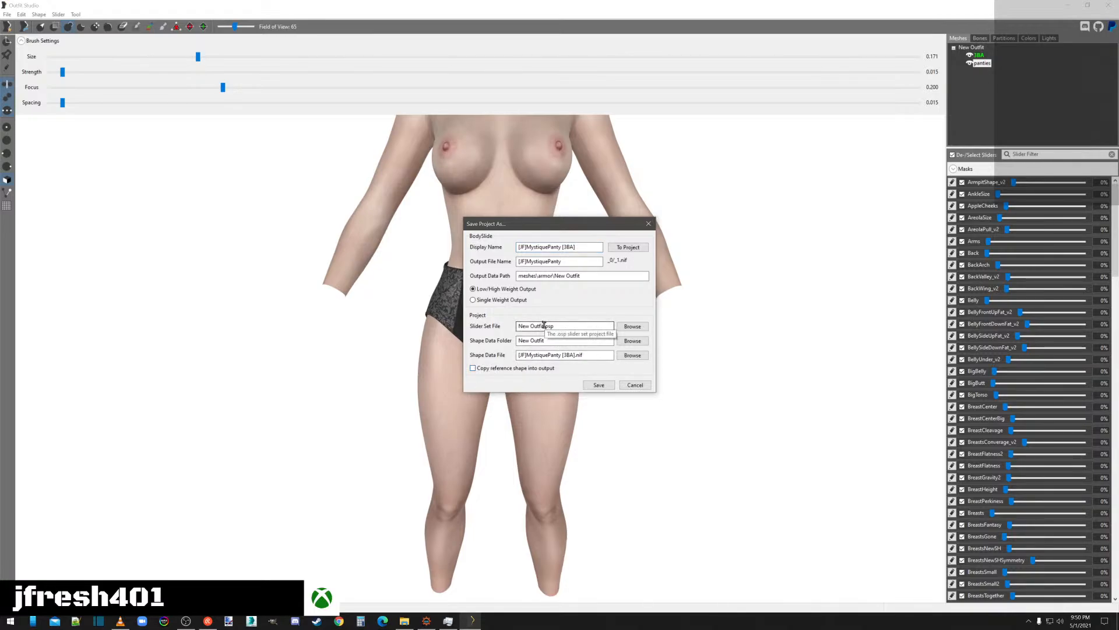
Set the slider set file to [JF] Natural Mystique.osp and the shape data folder to JF\Natural Mystique.
{"action": "left_click_drag", "start_coordinate": [544, 325], "coordinate": [512, 329]}
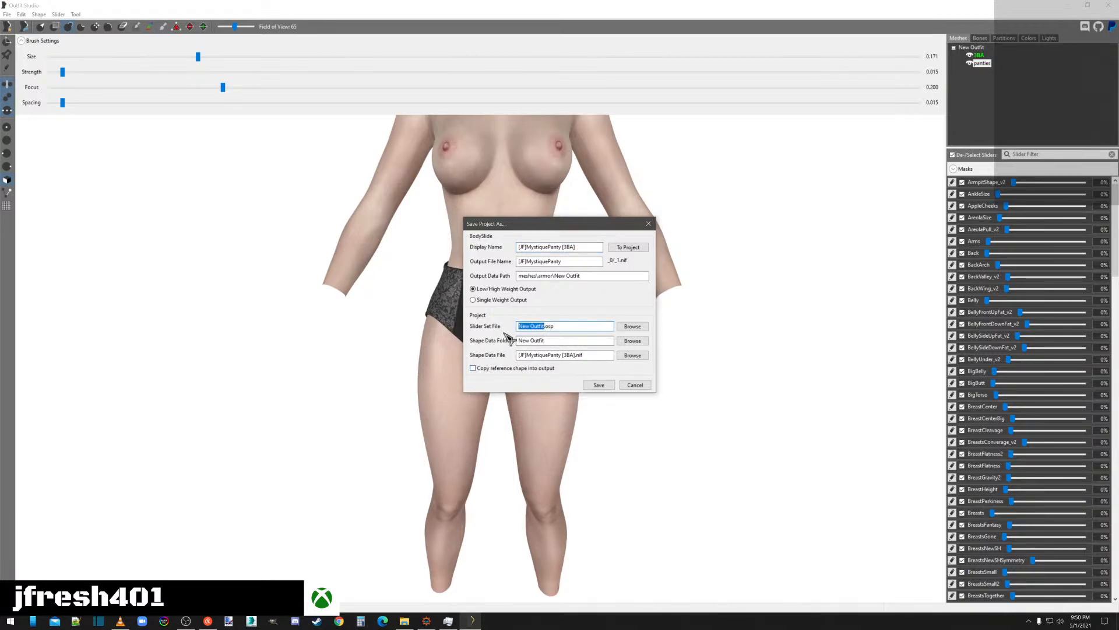
{"action": "key", "text": "BackSpace"}
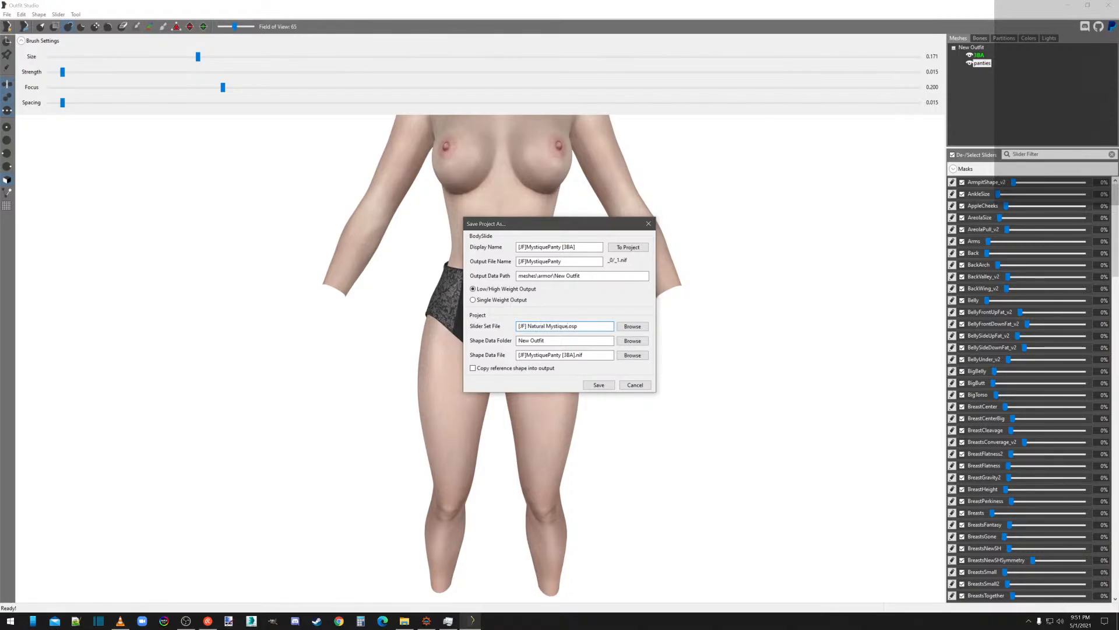
{"action": "left_click_drag", "start_coordinate": [550, 343], "coordinate": [441, 347]}
{"action": "type", "text": "K"}
{"action": "left_click_drag", "start_coordinate": [573, 342], "coordinate": [516, 342]}
{"action": "key", "text": "ctrl+c"}
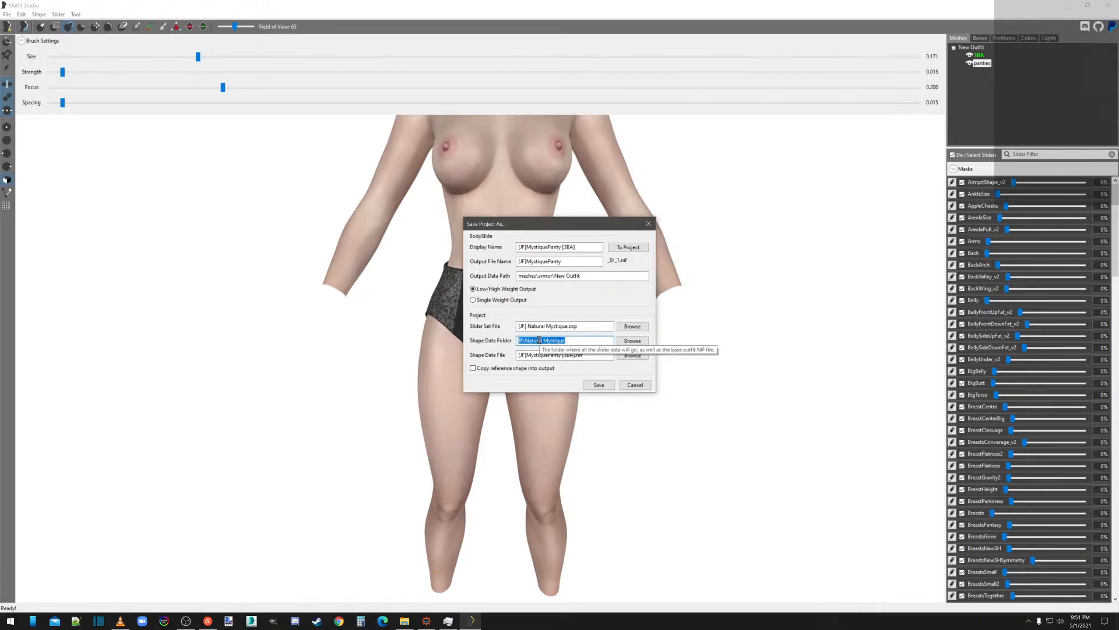
Set the output data path to meshes\JF\Natural Mystique and save the project.
{"action": "left_click_drag", "start_coordinate": [583, 275], "coordinate": [553, 277]}
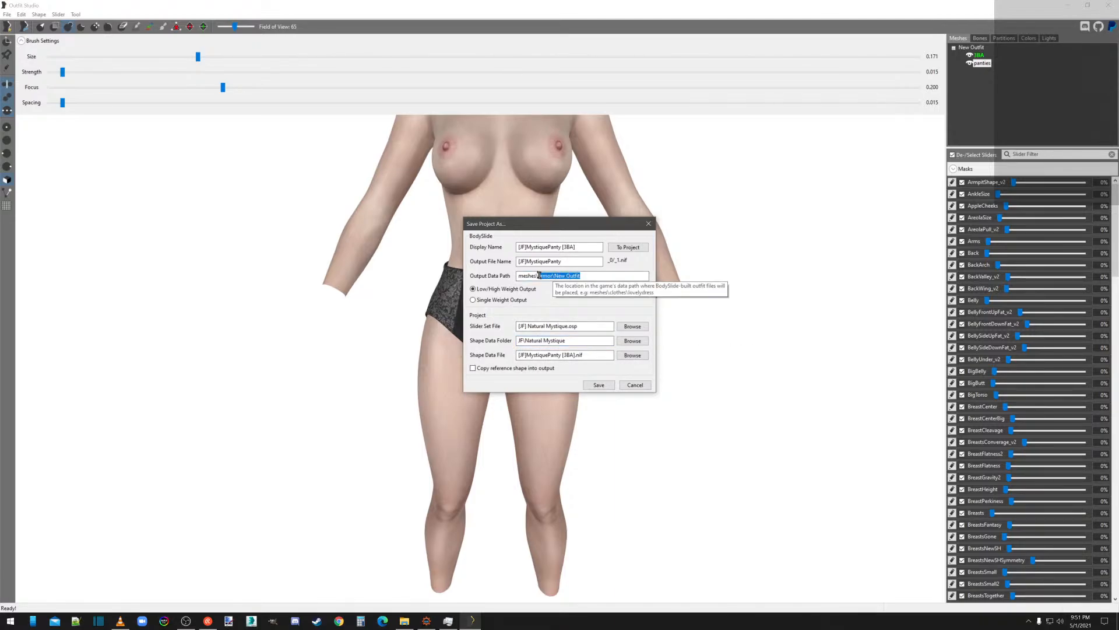
{"action": "key", "text": "ctrl+v"}
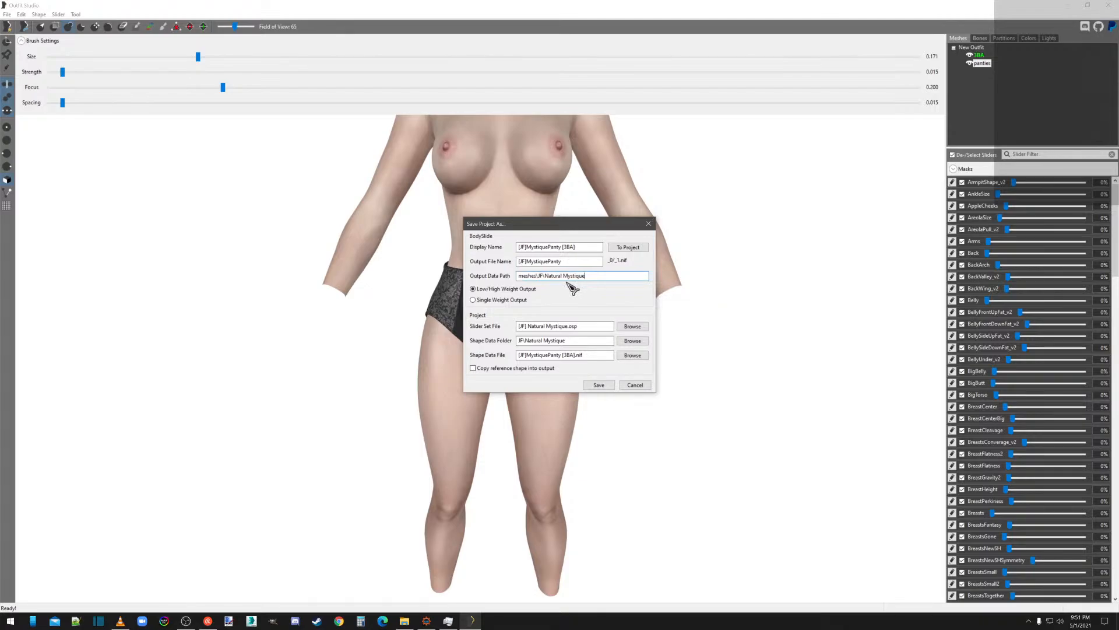
{"action": "left_click", "coordinate": [600, 386]}
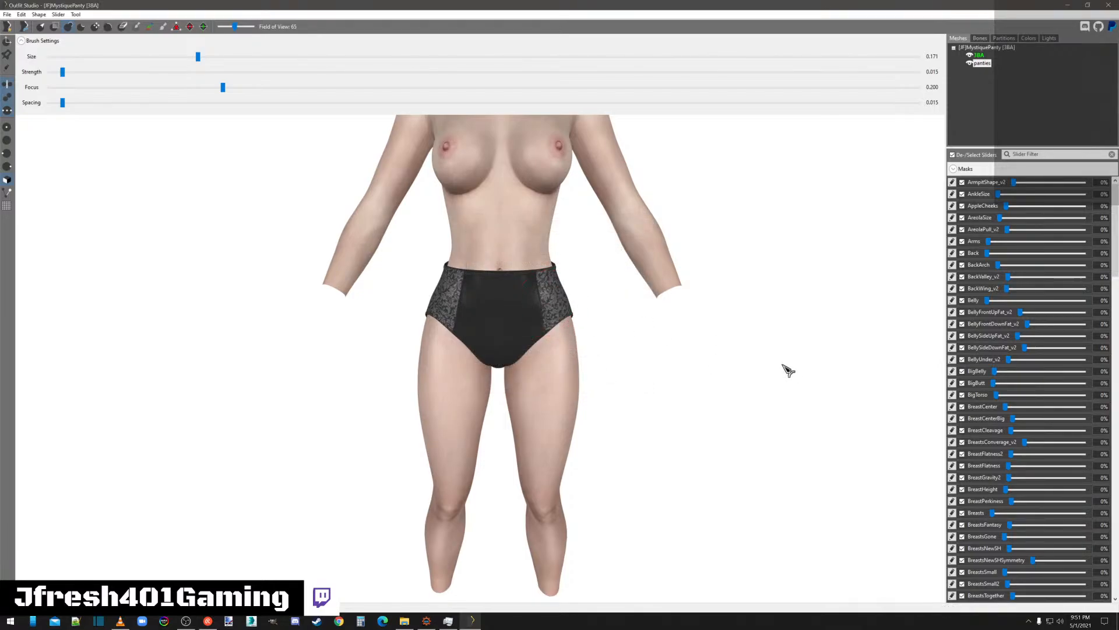
Change the panties' partition type to 49 SBP_49_MOD_PELVIS_PRIMARY and apply it.
{"action": "mouse_move", "coordinate": [788, 371]}
{"action": "right_mouse_down"}
{"action": "mouse_move", "coordinate": [669, 352]}
{"action": "mouse_move", "coordinate": [600, 310]}
{"action": "right_mouse_up"}
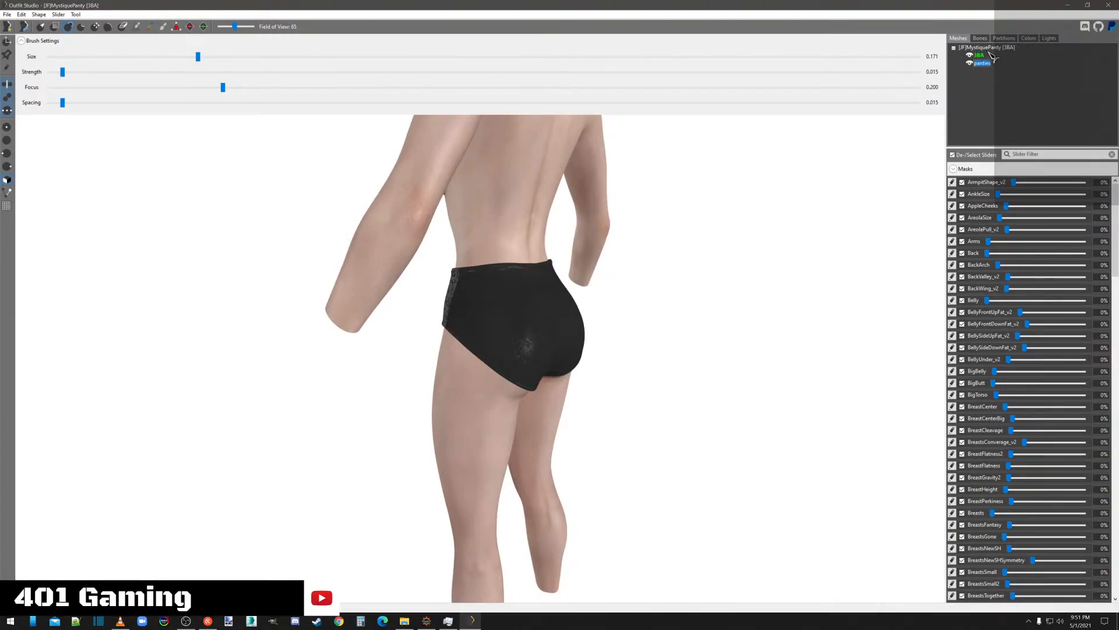
{"action": "left_click", "coordinate": [1003, 39]}
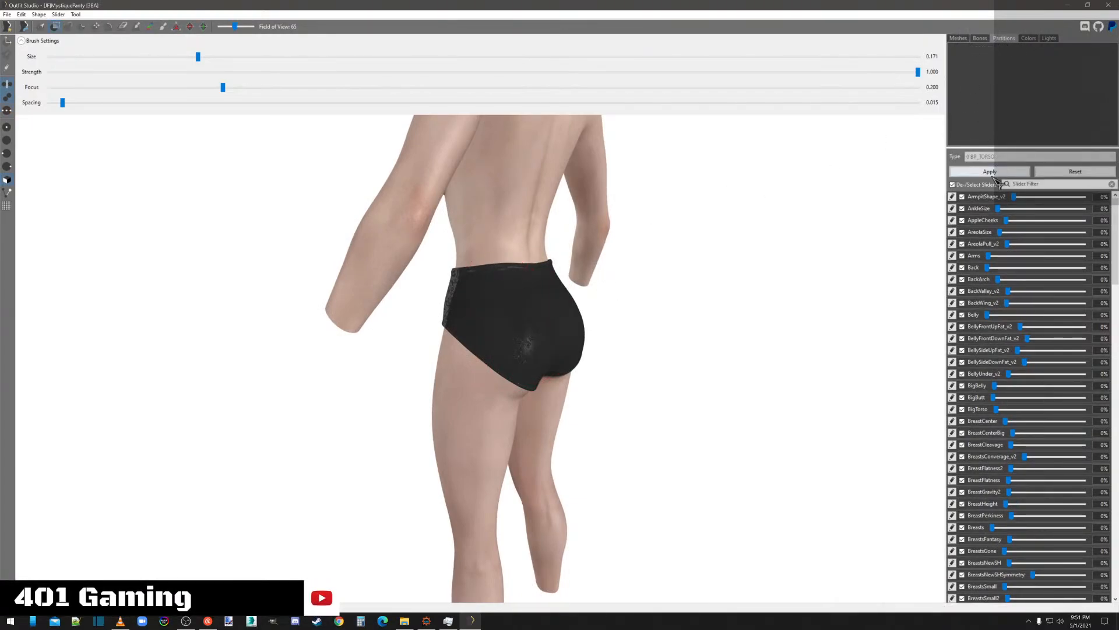
{"action": "left_click", "coordinate": [973, 38]}
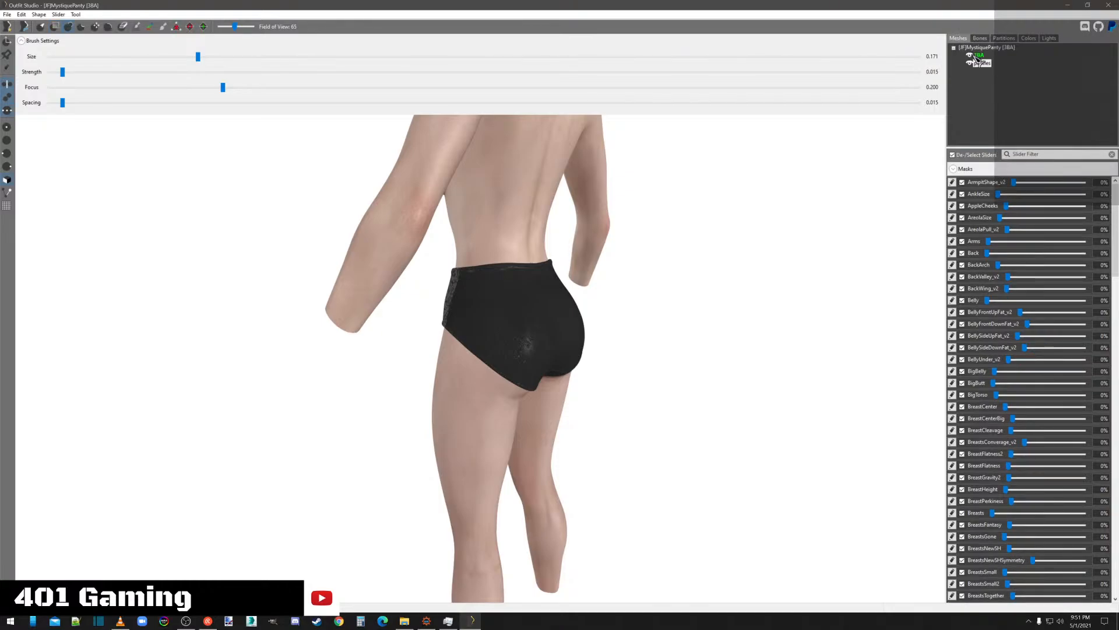
{"action": "left_click", "coordinate": [958, 38]}
{"action": "left_click", "coordinate": [1002, 37]}
{"action": "left_click", "coordinate": [964, 38]}
{"action": "left_click", "coordinate": [987, 63]}
{"action": "left_click", "coordinate": [1004, 38]}
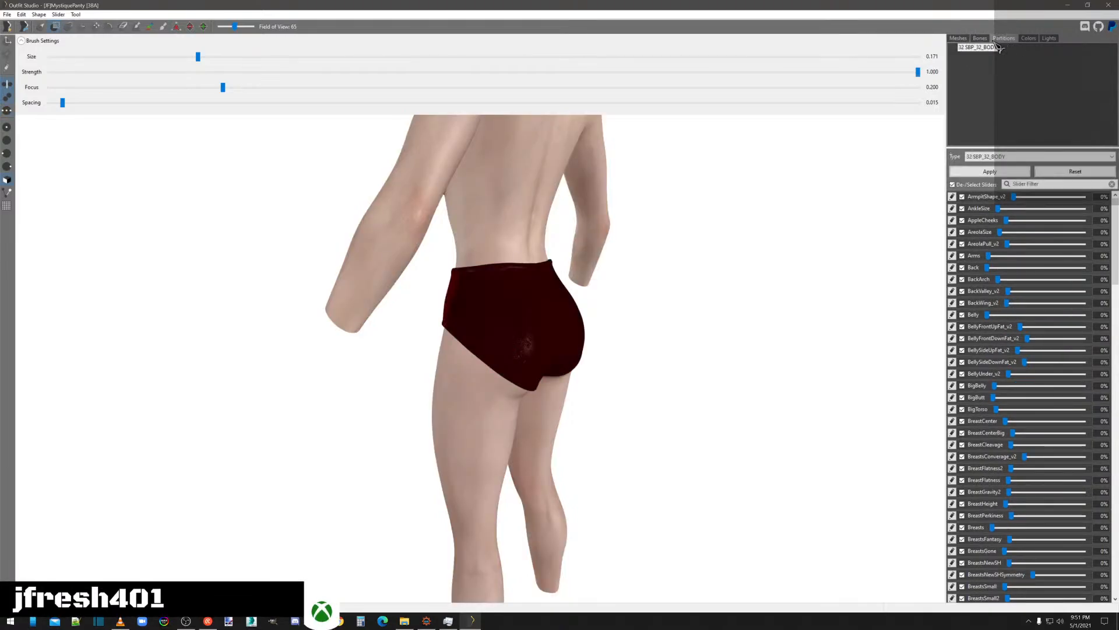
{"action": "left_click", "coordinate": [991, 156]}
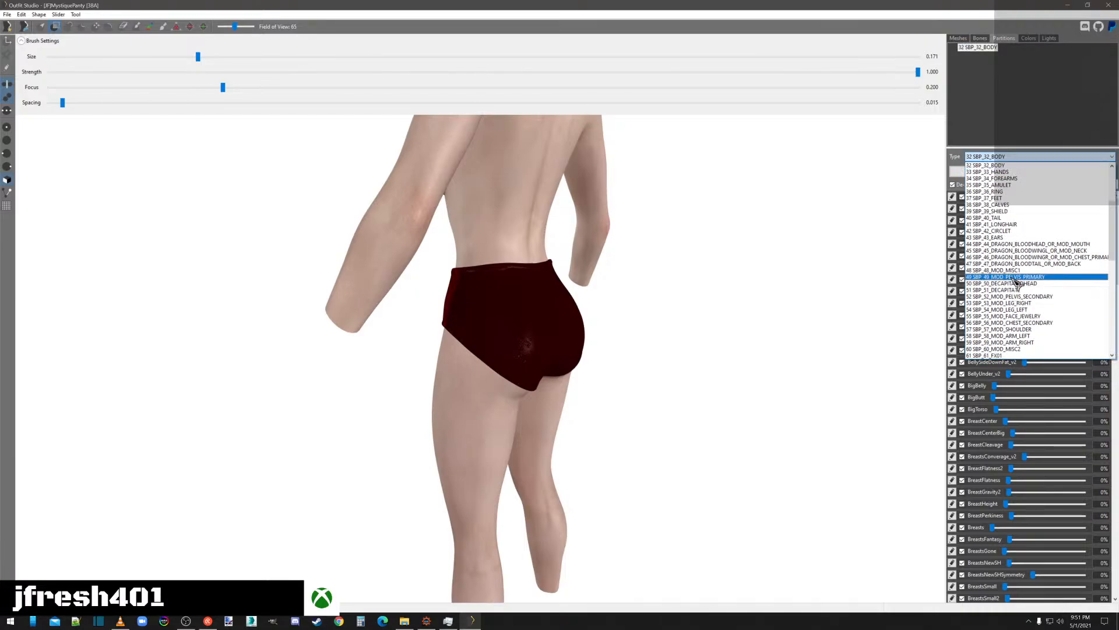
{"action": "left_click", "coordinate": [1017, 277]}
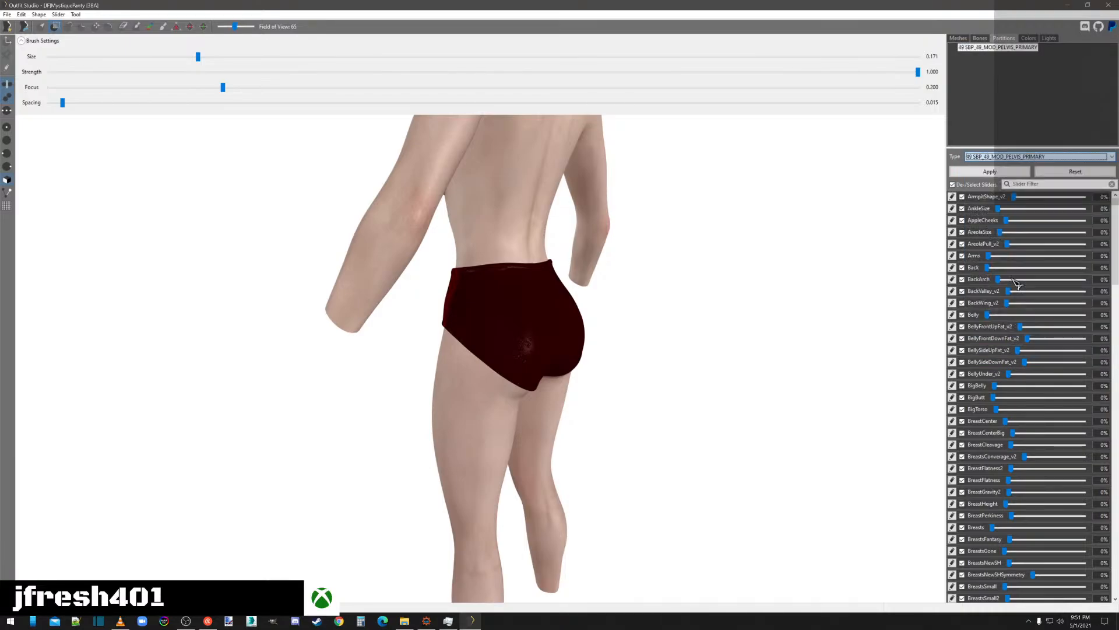
{"action": "left_click", "coordinate": [1005, 172]}
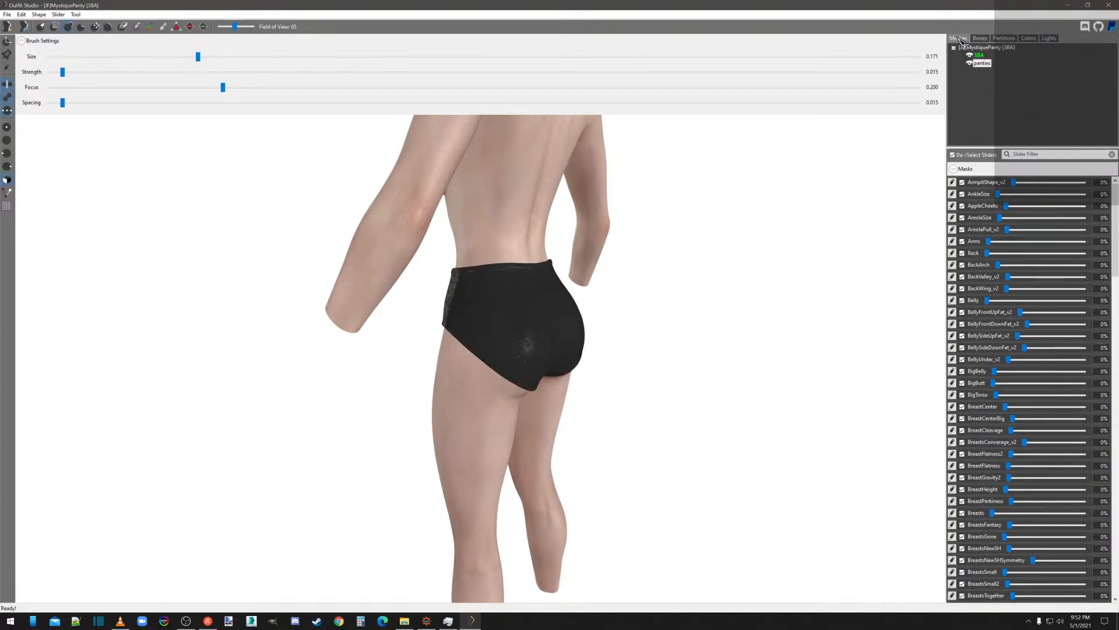
Recheck the panties' partition and save the project again with the same names and paths.
{"action": "left_click", "coordinate": [1003, 39]}
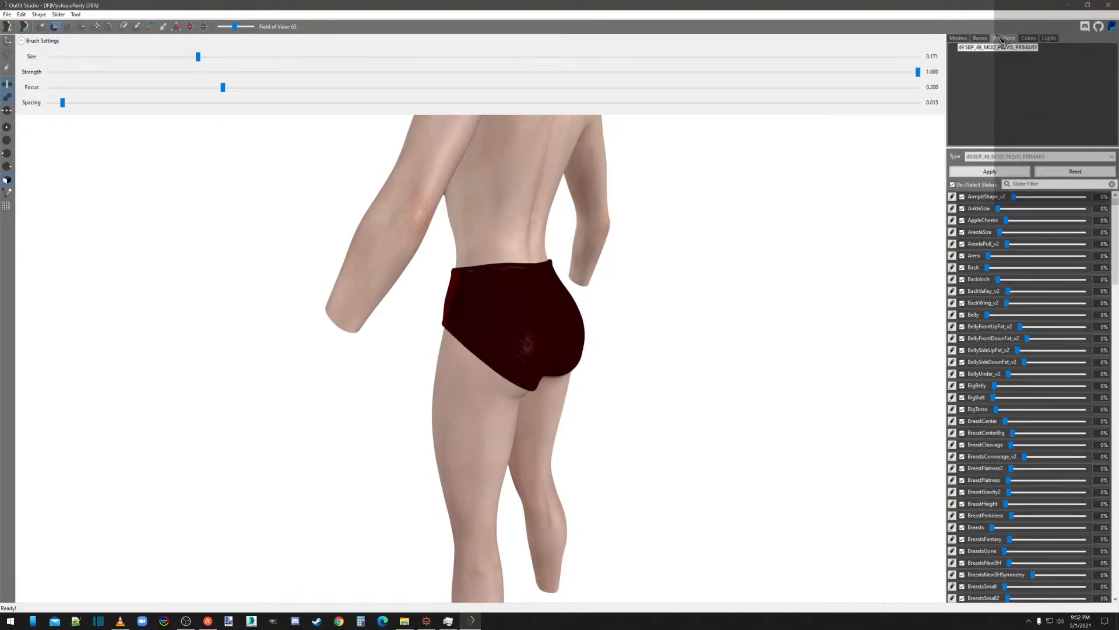
{"action": "left_click", "coordinate": [954, 38]}
{"action": "left_click", "coordinate": [10, 14]}
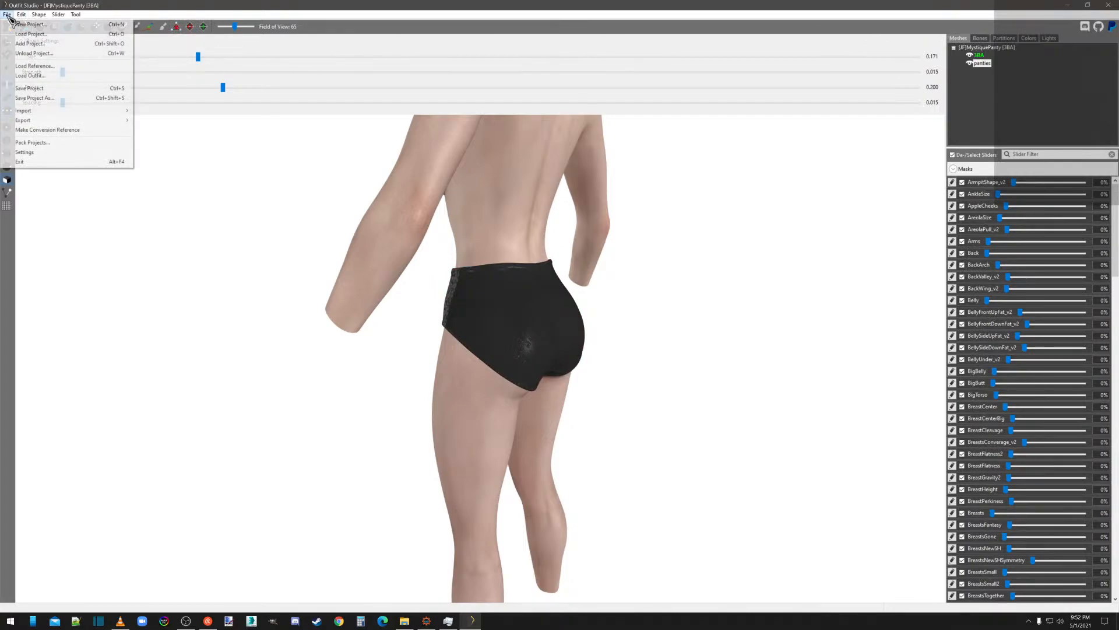
{"action": "left_click", "coordinate": [33, 95]}
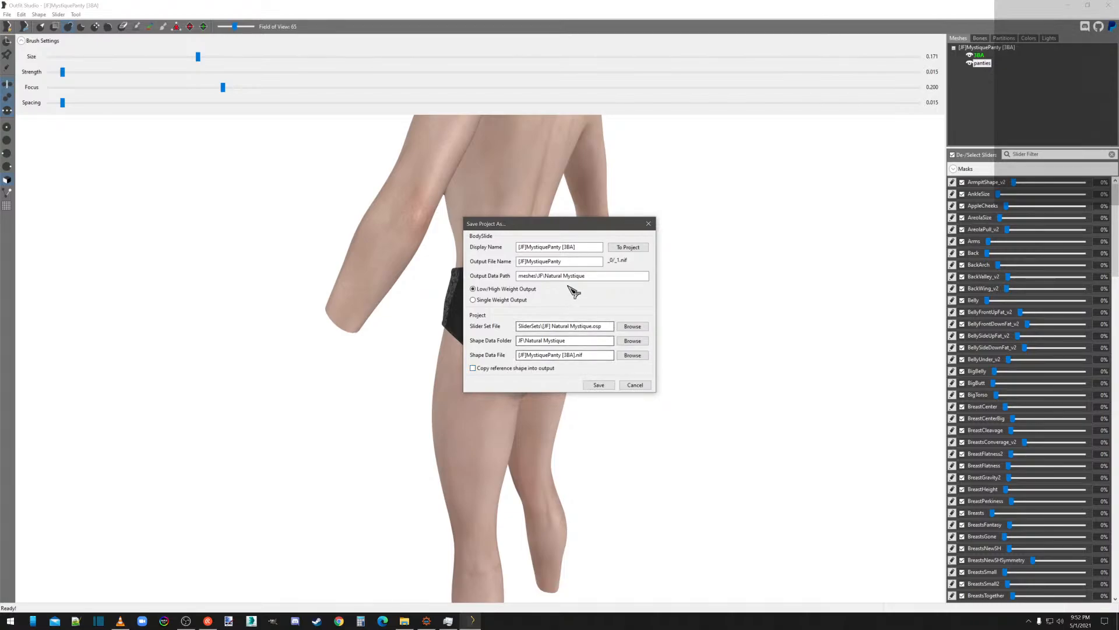
{"action": "left_click", "coordinate": [601, 385]}
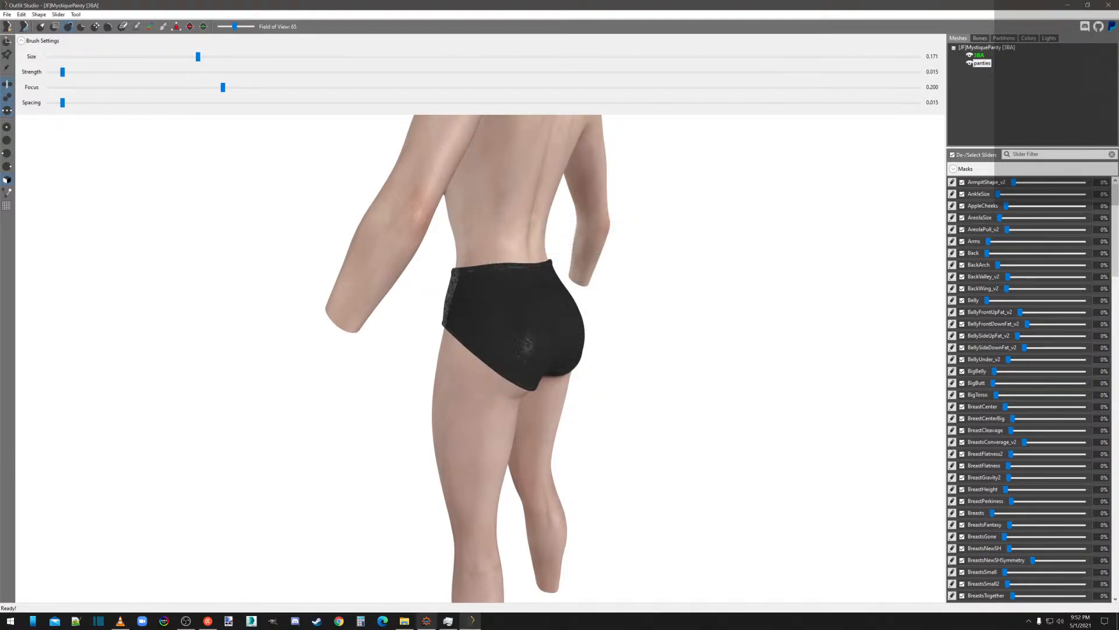
Switch to File Explorer and check the saved project files in CalienteTools\BodySlide, under ShapeData\JF\Natural Mystique and SliderSets.
{"action": "left_click", "coordinate": [413, 622]}
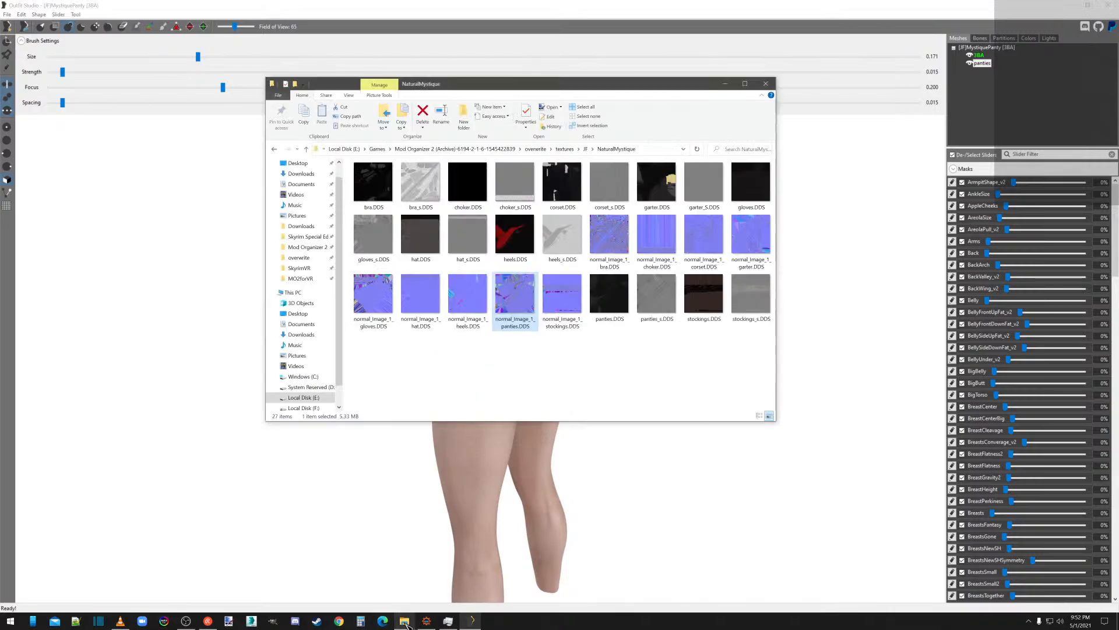
{"action": "left_click", "coordinate": [539, 149]}
{"action": "double_click", "coordinate": [372, 188]}
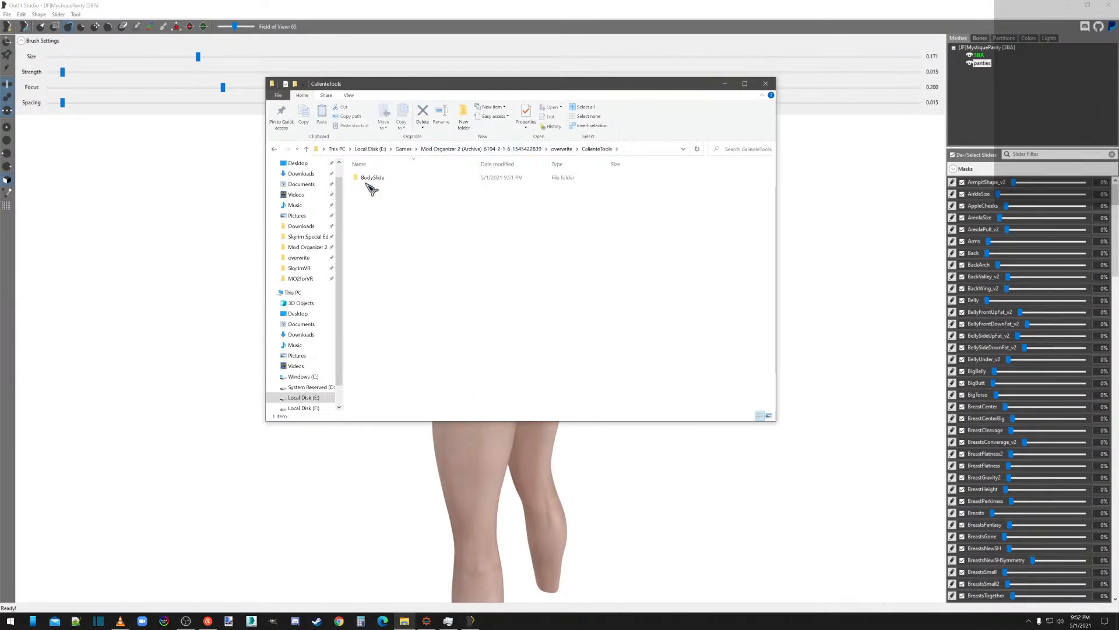
{"action": "double_click", "coordinate": [368, 179]}
{"action": "double_click", "coordinate": [370, 180]}
{"action": "left_click", "coordinate": [367, 181]}
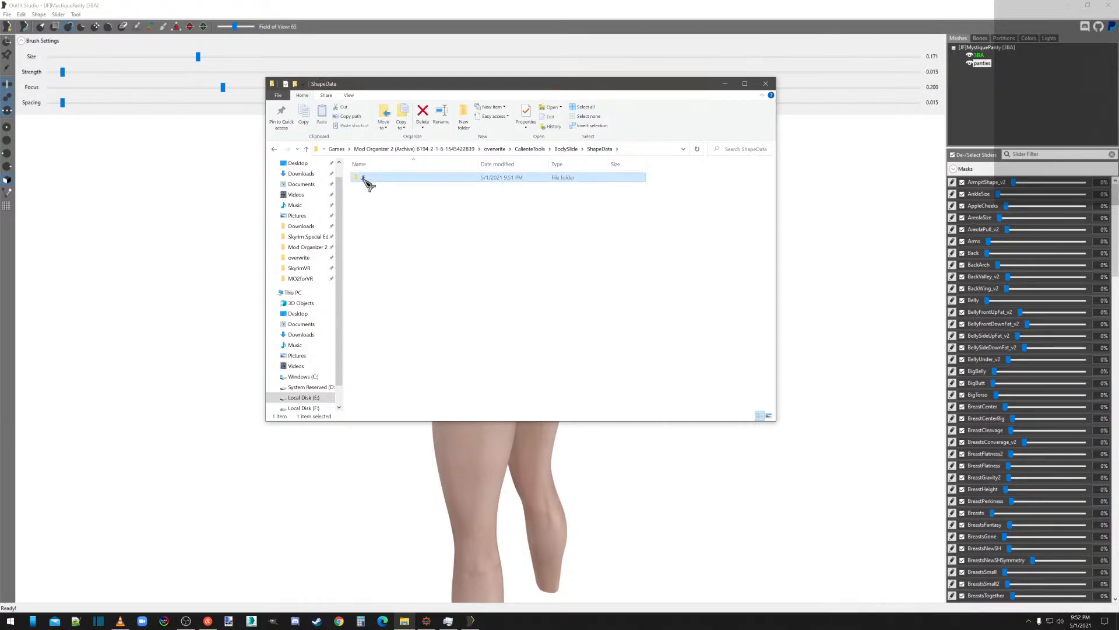
{"action": "double_click", "coordinate": [369, 180]}
{"action": "double_click", "coordinate": [371, 178]}
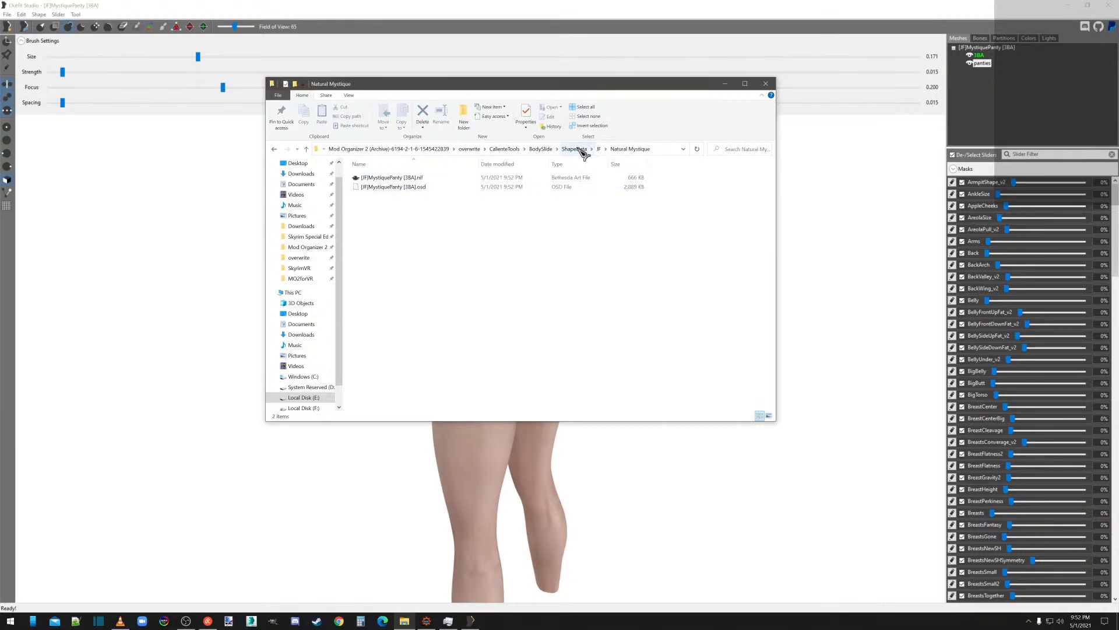
{"action": "left_click", "coordinate": [541, 149]}
{"action": "double_click", "coordinate": [376, 187]}
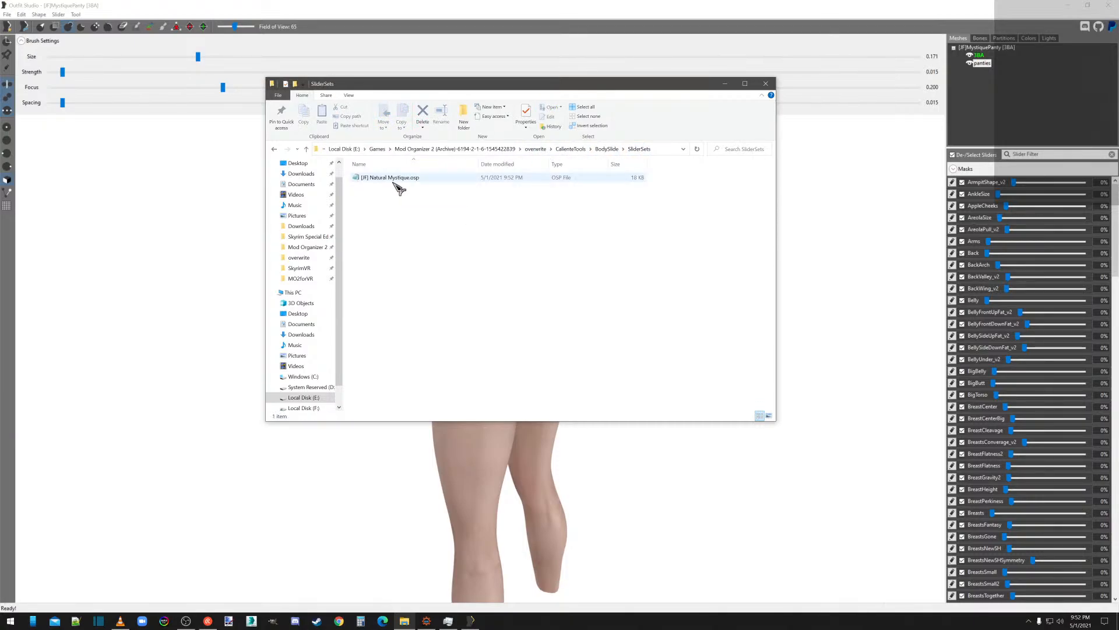
Check the overwrite folder's meshes\JF\NaturalMystique subfolder for output files and close File Explorer.
{"action": "left_click", "coordinate": [608, 150]}
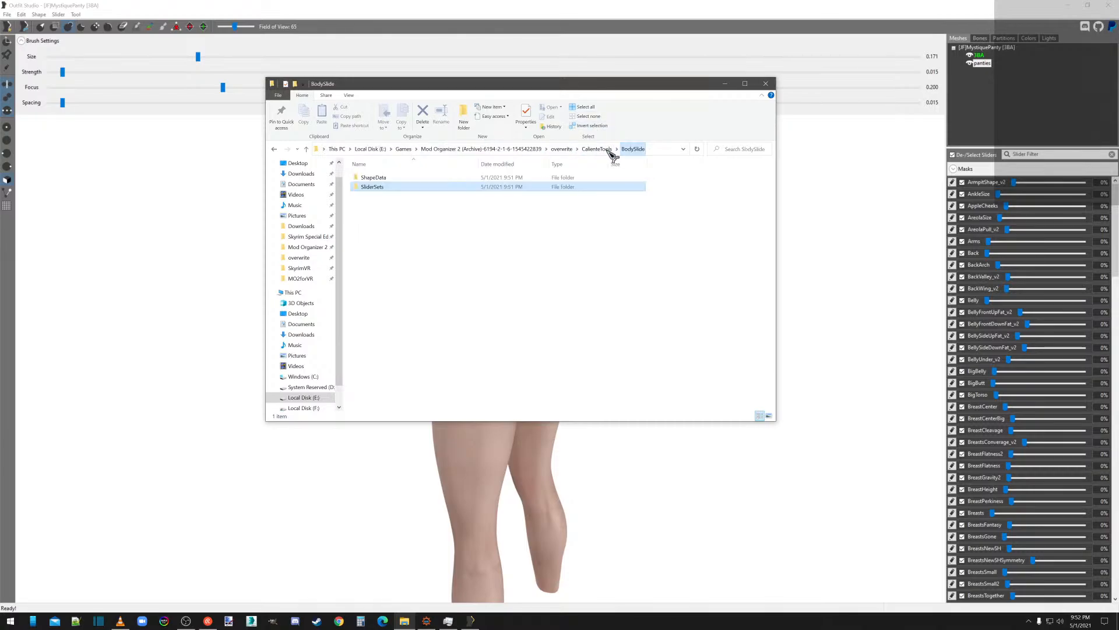
{"action": "left_click", "coordinate": [561, 149]}
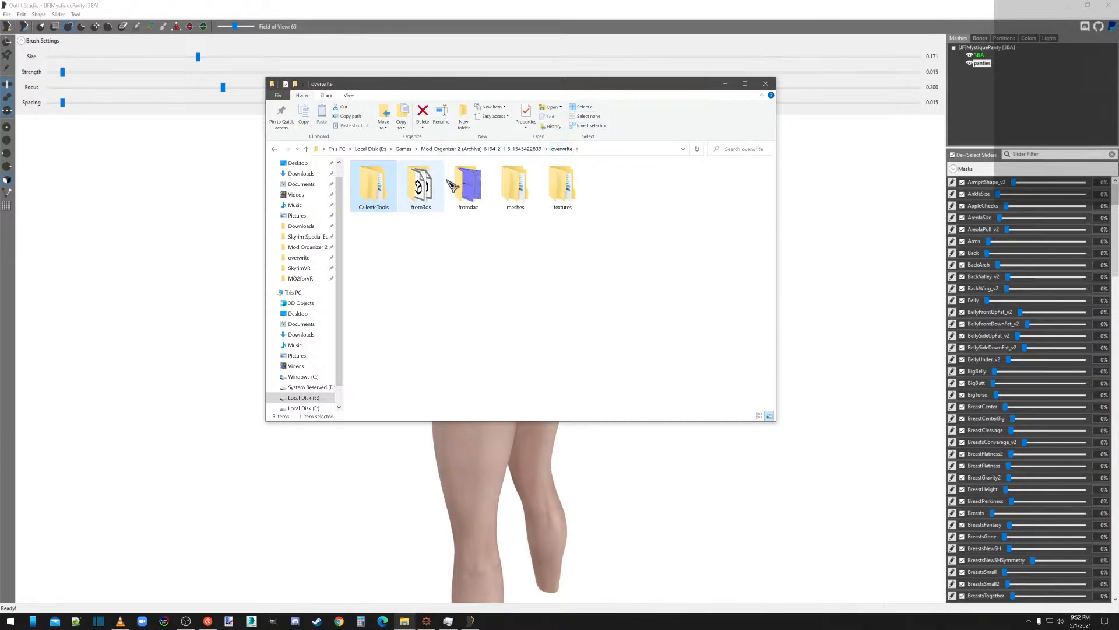
{"action": "double_click", "coordinate": [516, 185]}
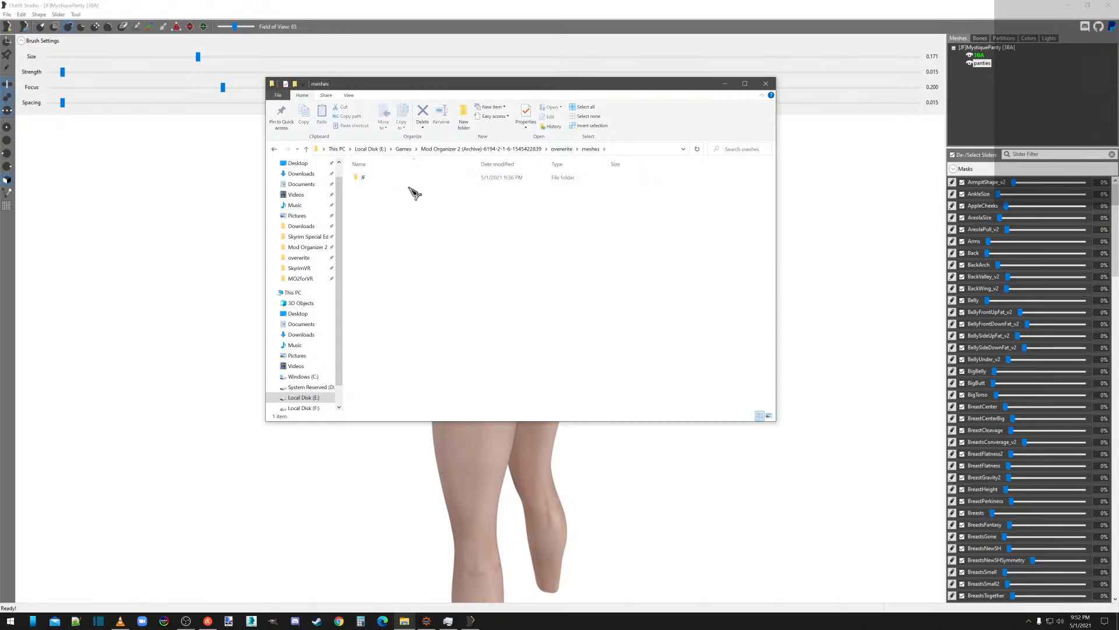
{"action": "double_click", "coordinate": [384, 178]}
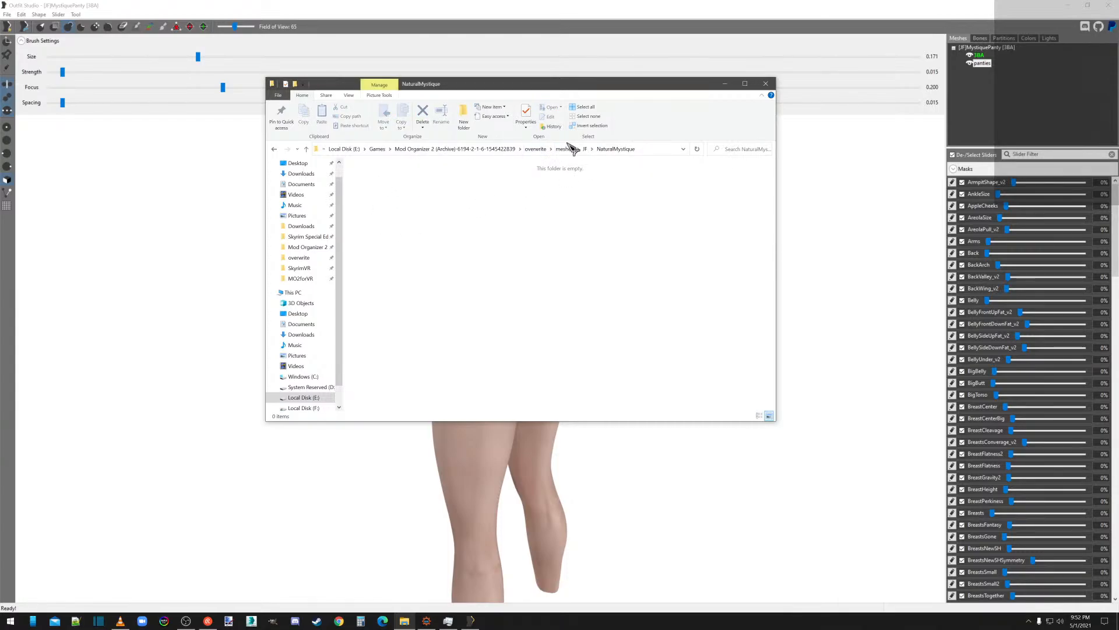
{"action": "left_click", "coordinate": [536, 149]}
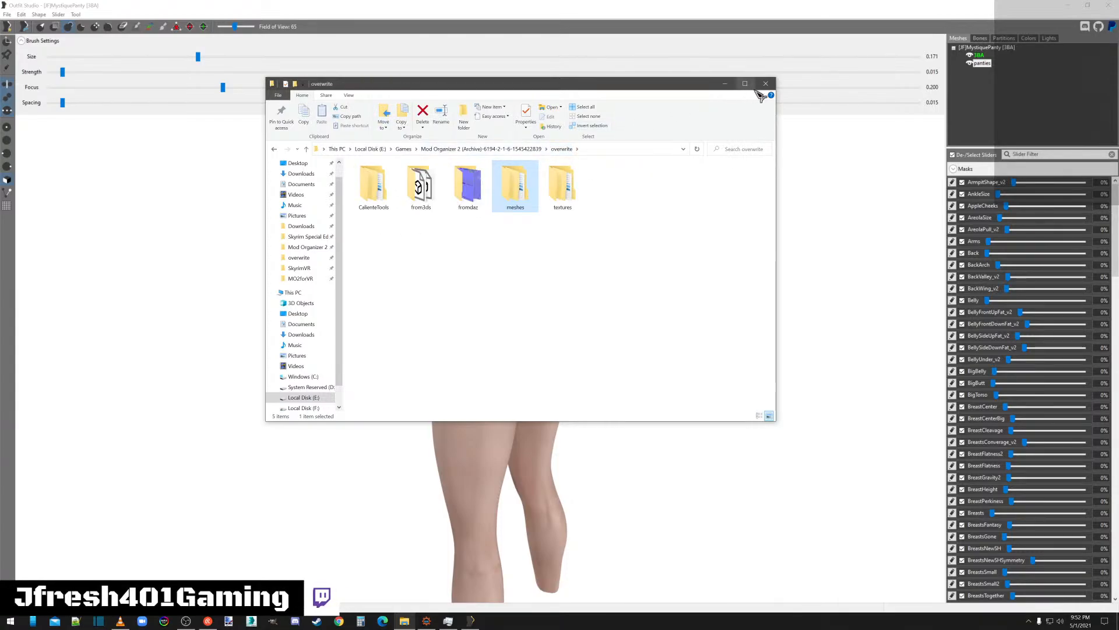
{"action": "left_click", "coordinate": [766, 83]}
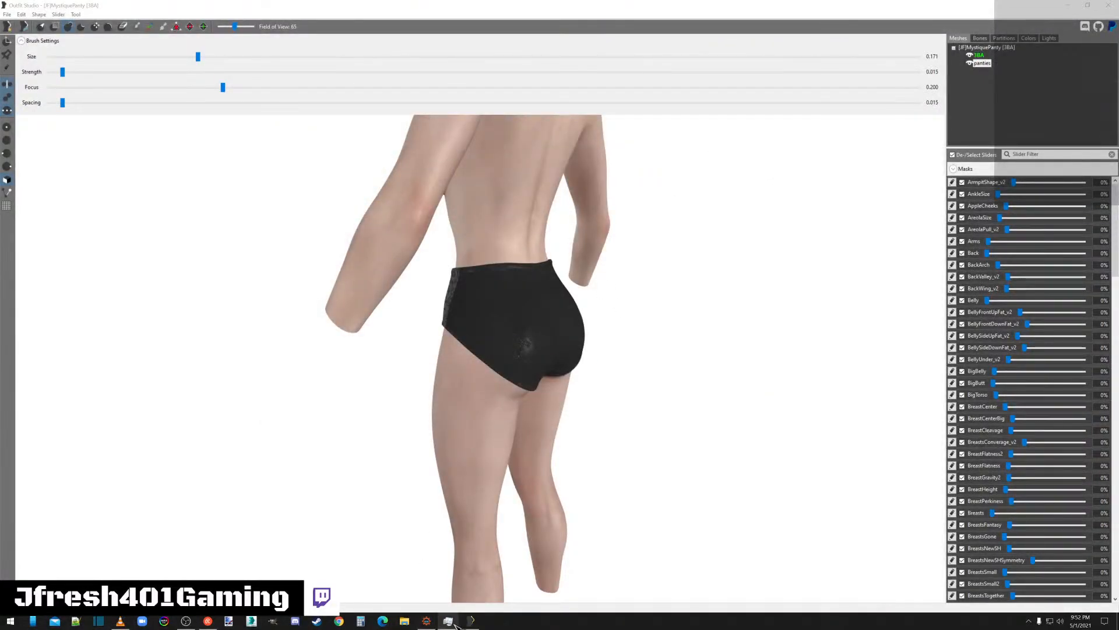
Switch to Outfit Studio and import corset.obj from the overwrite\from3ds folder as a new shape named corset.
{"action": "right_click_drag", "start_coordinate": [618, 447], "coordinate": [705, 427]}
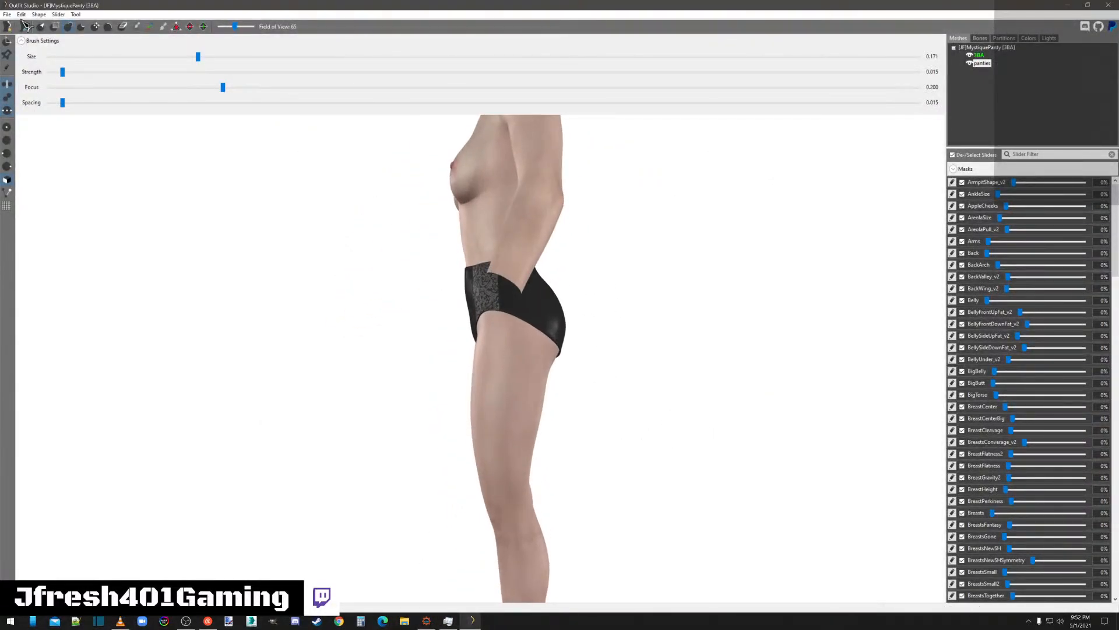
{"action": "left_click", "coordinate": [9, 15]}
{"action": "mouse_move", "coordinate": [74, 111]}
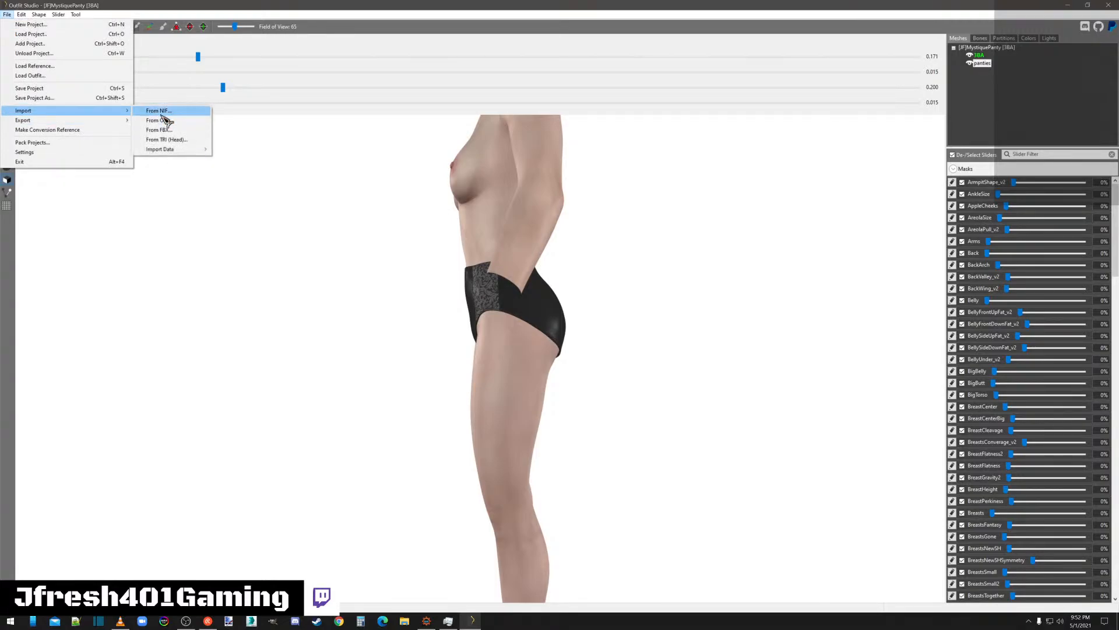
{"action": "left_click", "coordinate": [166, 122]}
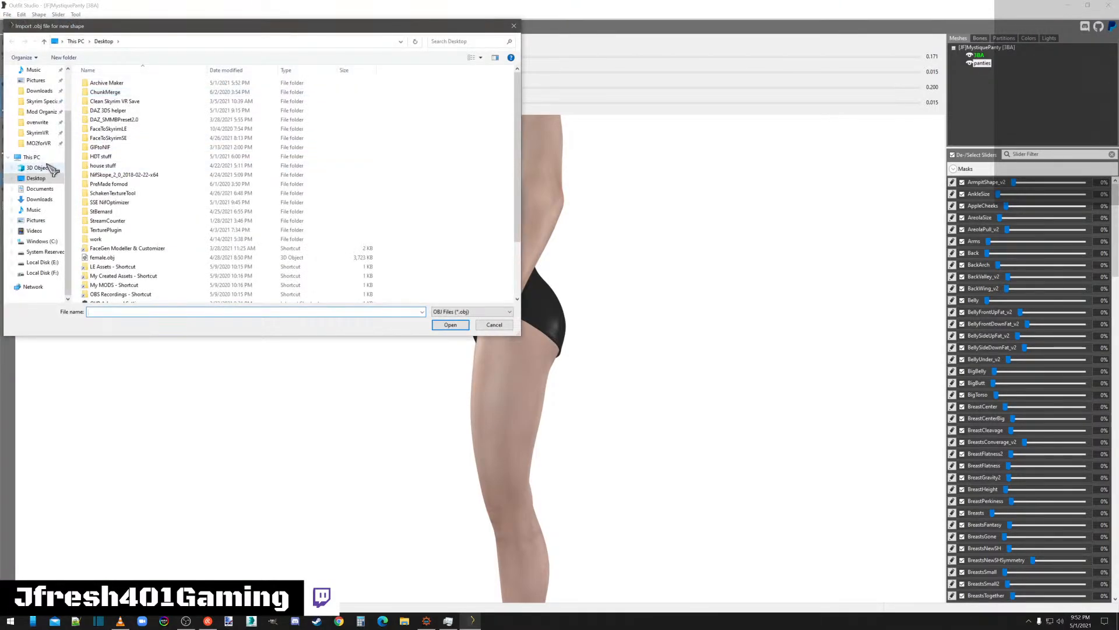
{"action": "left_click", "coordinate": [46, 123]}
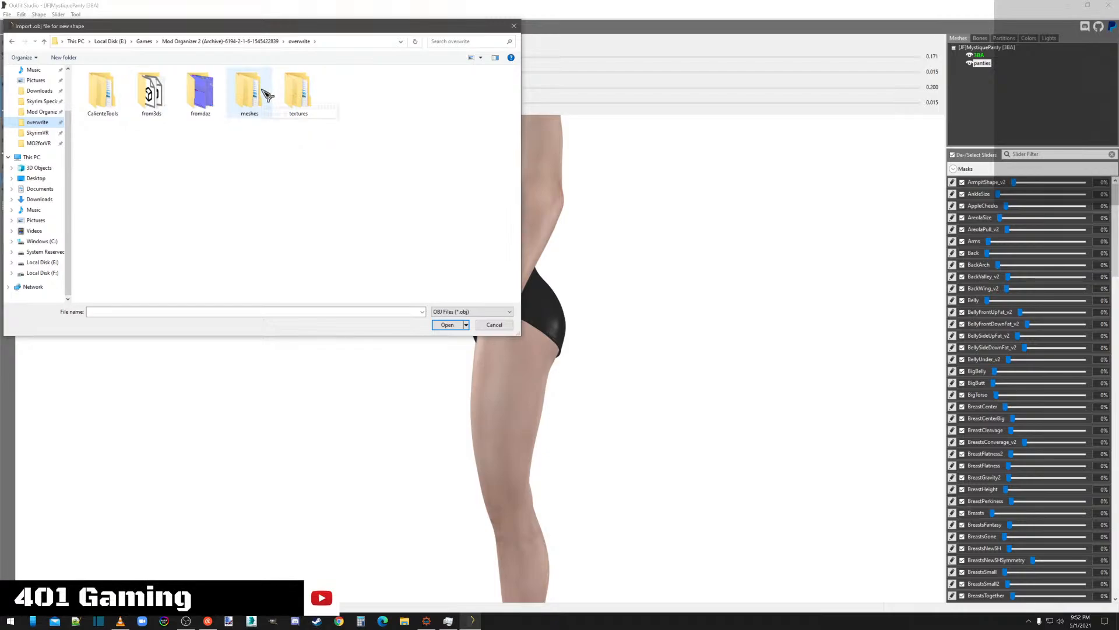
{"action": "double_click", "coordinate": [156, 95]}
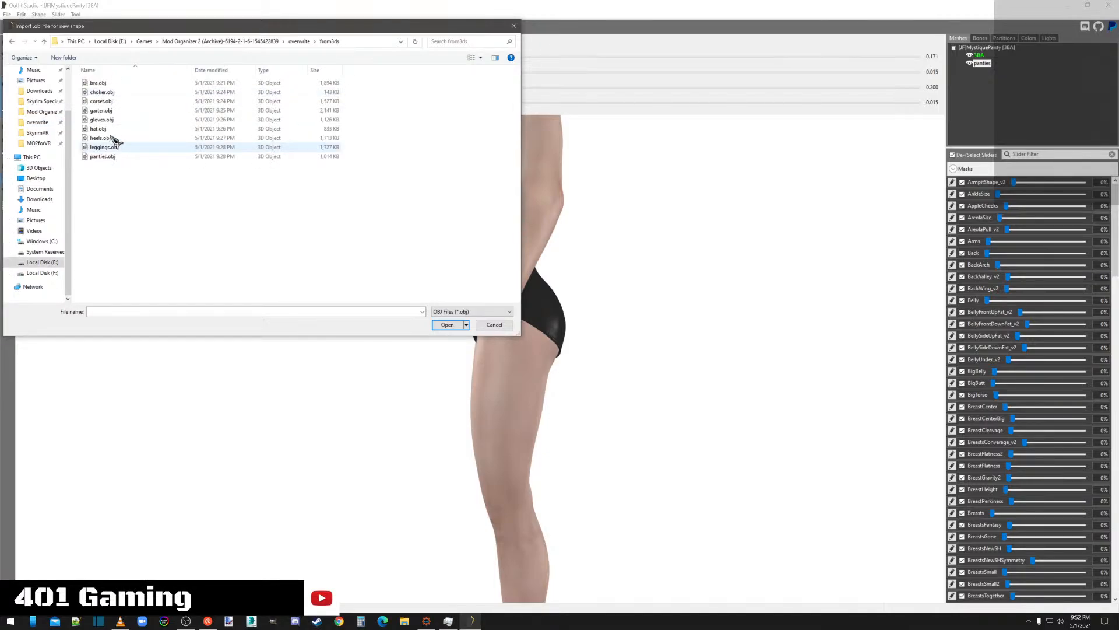
{"action": "double_click", "coordinate": [103, 101]}
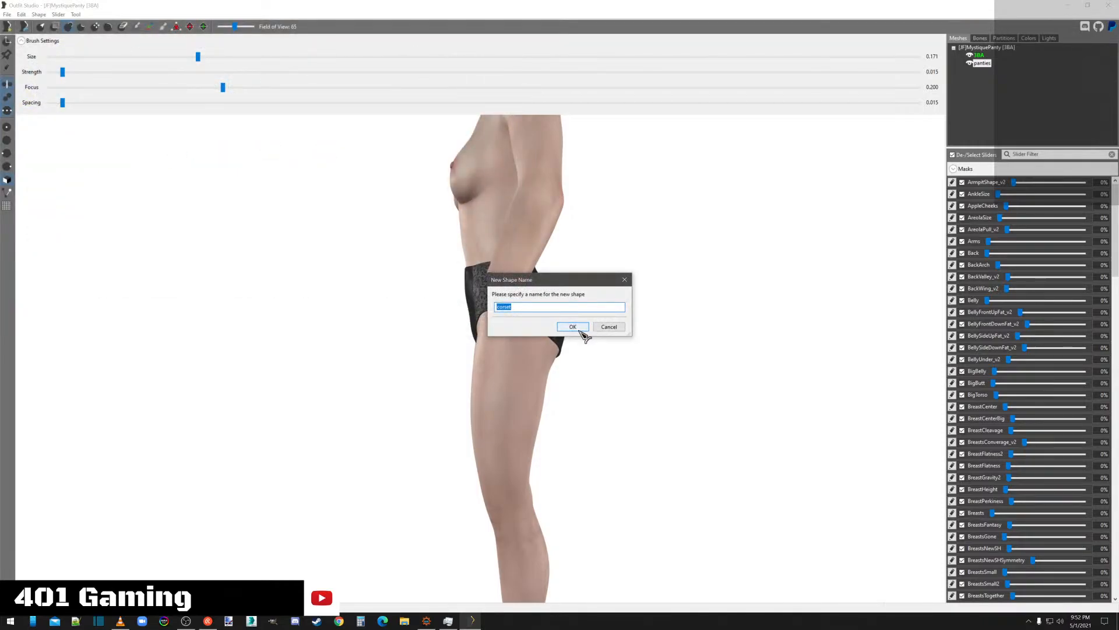
{"action": "left_click", "coordinate": [573, 326]}
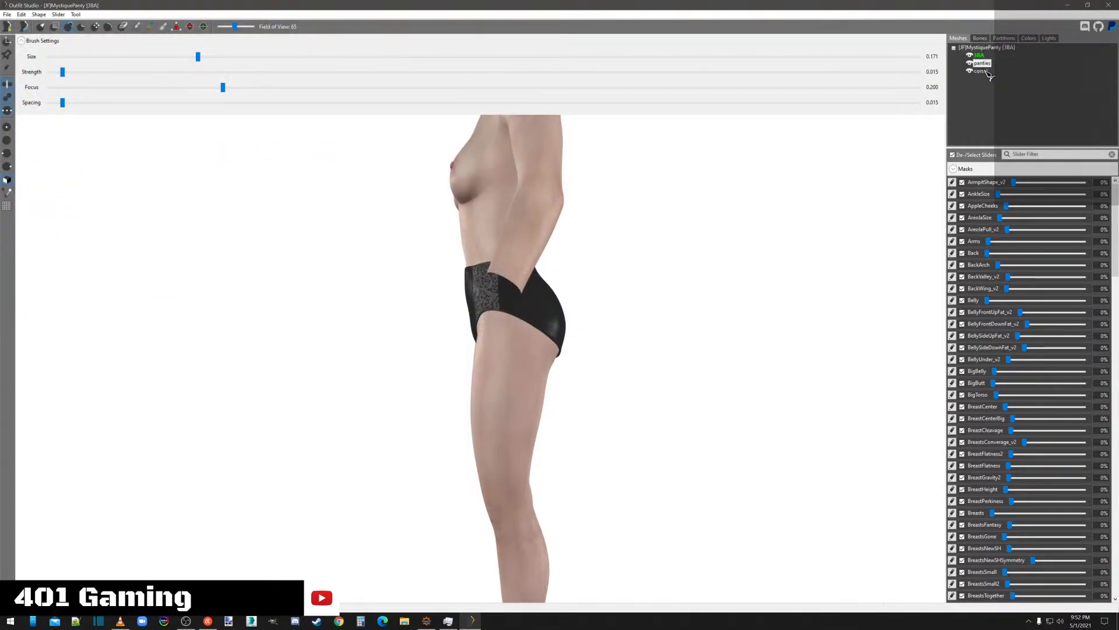
Scale the corset shape uniformly to 0.137 on X, Y and Z.
{"action": "left_click", "coordinate": [981, 71]}
{"action": "right_click", "coordinate": [984, 72]}
{"action": "left_click", "coordinate": [1035, 173]}
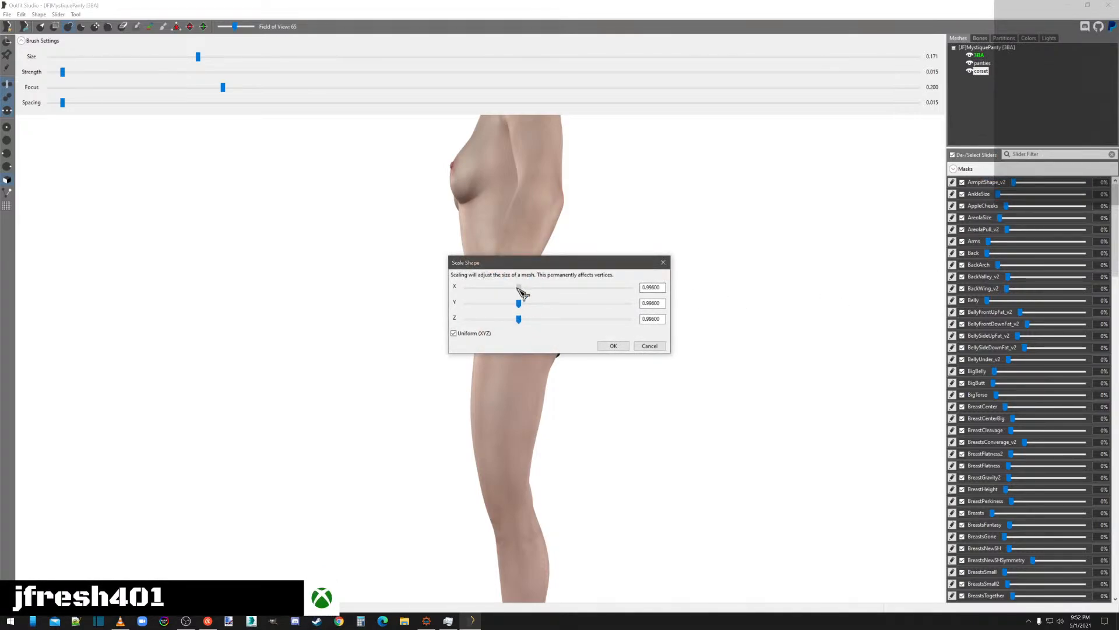
{"action": "left_click_drag", "start_coordinate": [517, 287], "coordinate": [472, 295]}
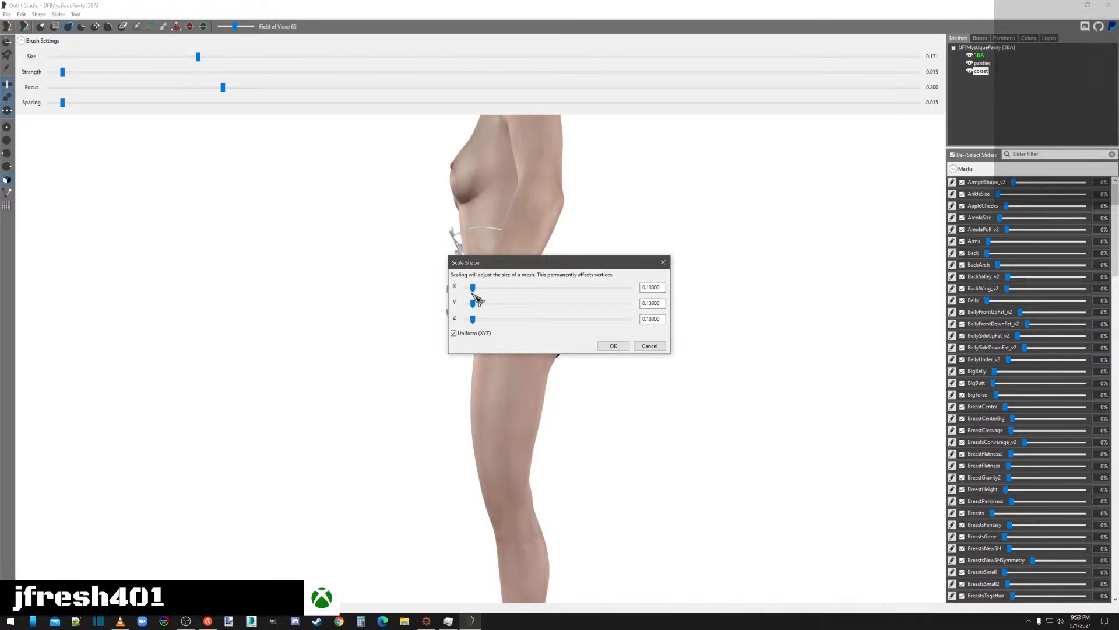
{"action": "left_click", "coordinate": [475, 295]}
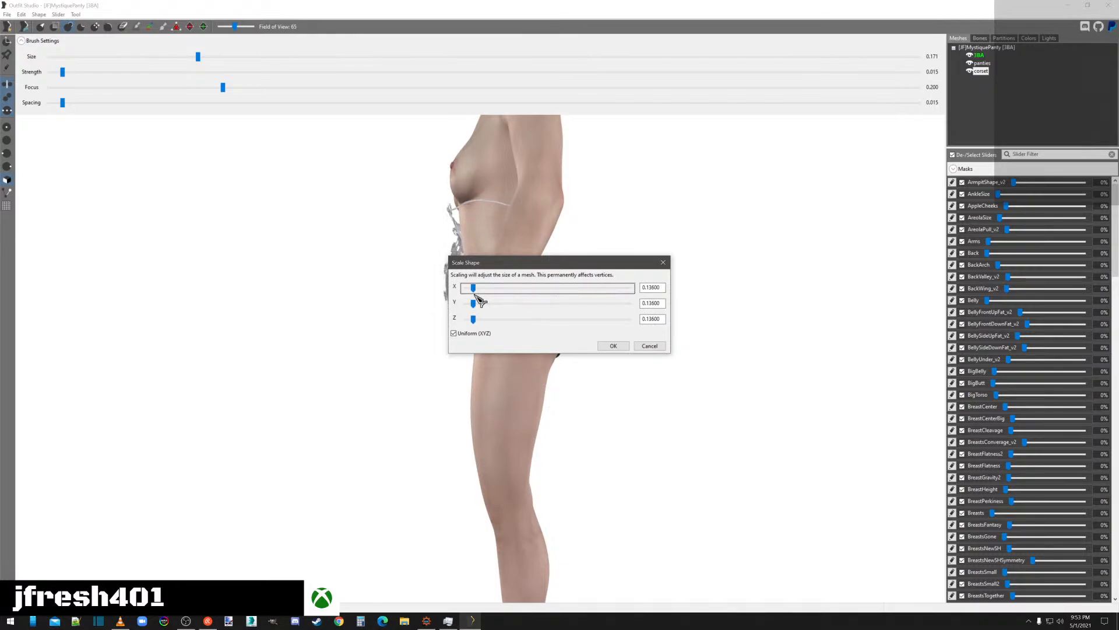
{"action": "left_click_drag", "start_coordinate": [570, 262], "coordinate": [725, 244]}
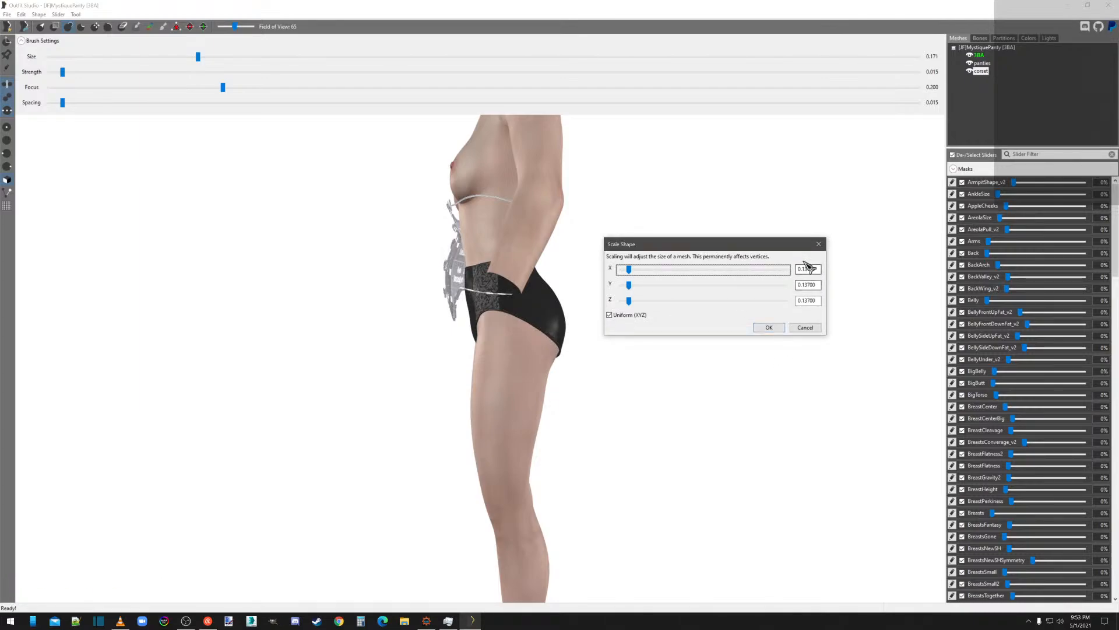
{"action": "left_click", "coordinate": [770, 327]}
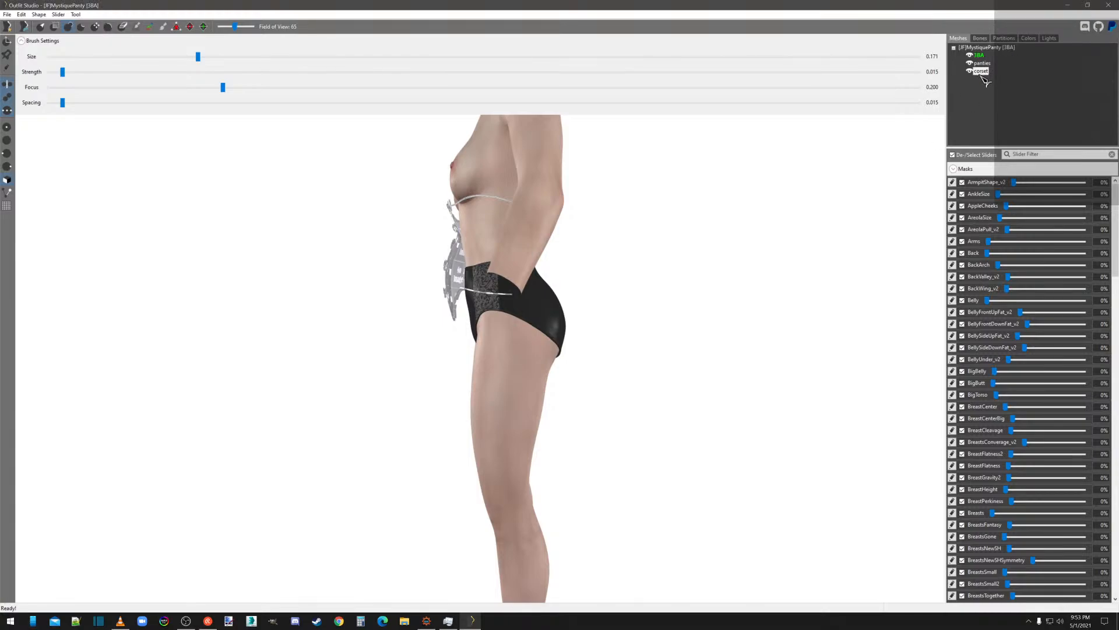
Move the corset vertically to fit the torso below the breasts and tilt it slightly in side view.
{"action": "left_click", "coordinate": [7, 42]}
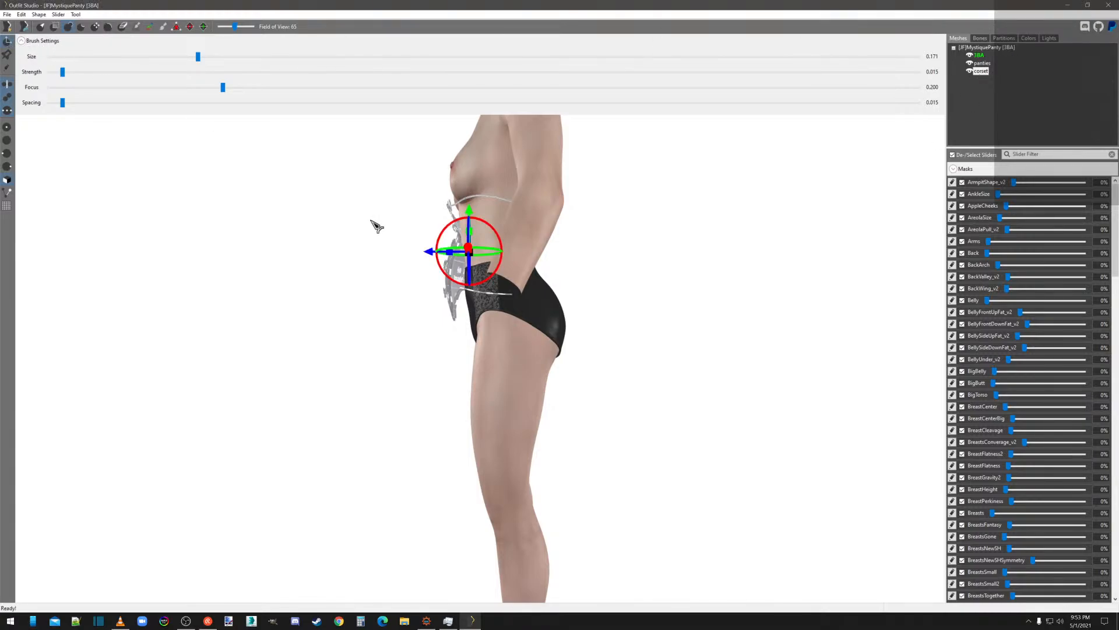
{"action": "left_click_drag", "start_coordinate": [473, 218], "coordinate": [472, 144]}
{"action": "right_click_drag", "start_coordinate": [643, 310], "coordinate": [718, 326]}
{"action": "middle_click_drag", "start_coordinate": [592, 317], "coordinate": [553, 450]}
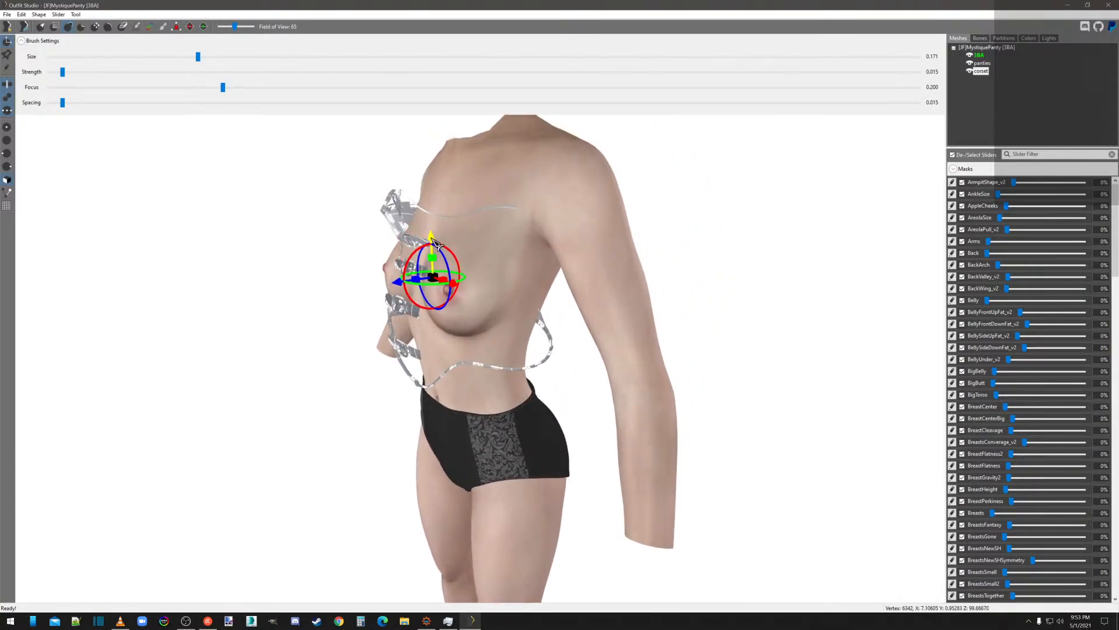
{"action": "left_click_drag", "start_coordinate": [437, 243], "coordinate": [470, 343]}
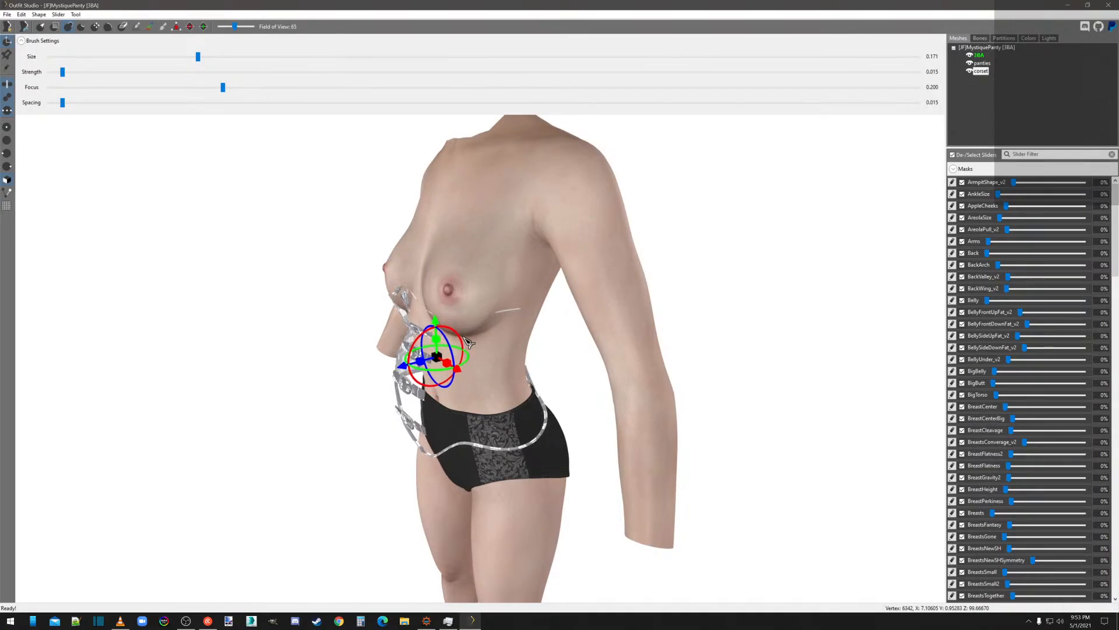
{"action": "right_click_drag", "start_coordinate": [637, 405], "coordinate": [567, 393]}
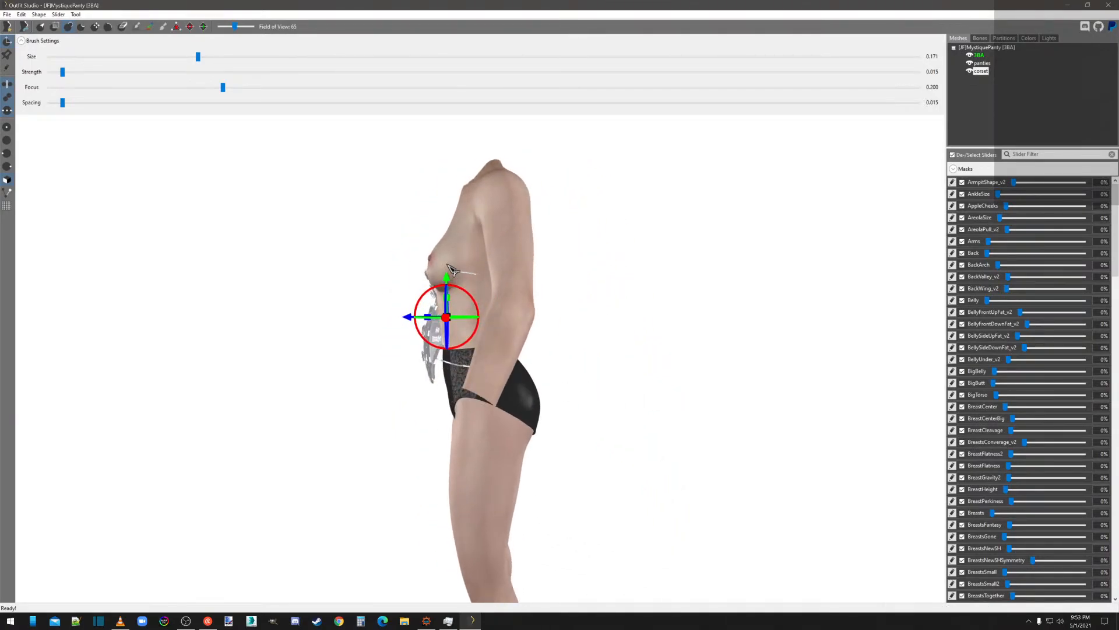
{"action": "left_click_drag", "start_coordinate": [463, 290], "coordinate": [460, 288]}
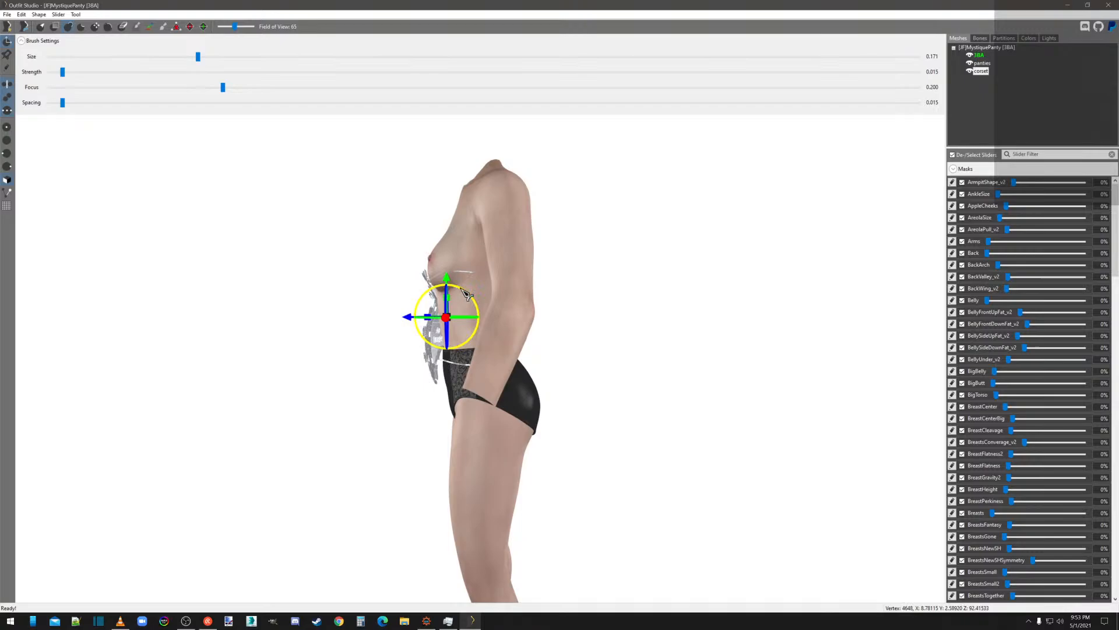
Export the corset shape to NIF as 1.nif on the Desktop, overwriting the existing file.
{"action": "right_click", "coordinate": [983, 80]}
{"action": "mouse_move", "coordinate": [994, 83]}
{"action": "left_click", "coordinate": [933, 76]}
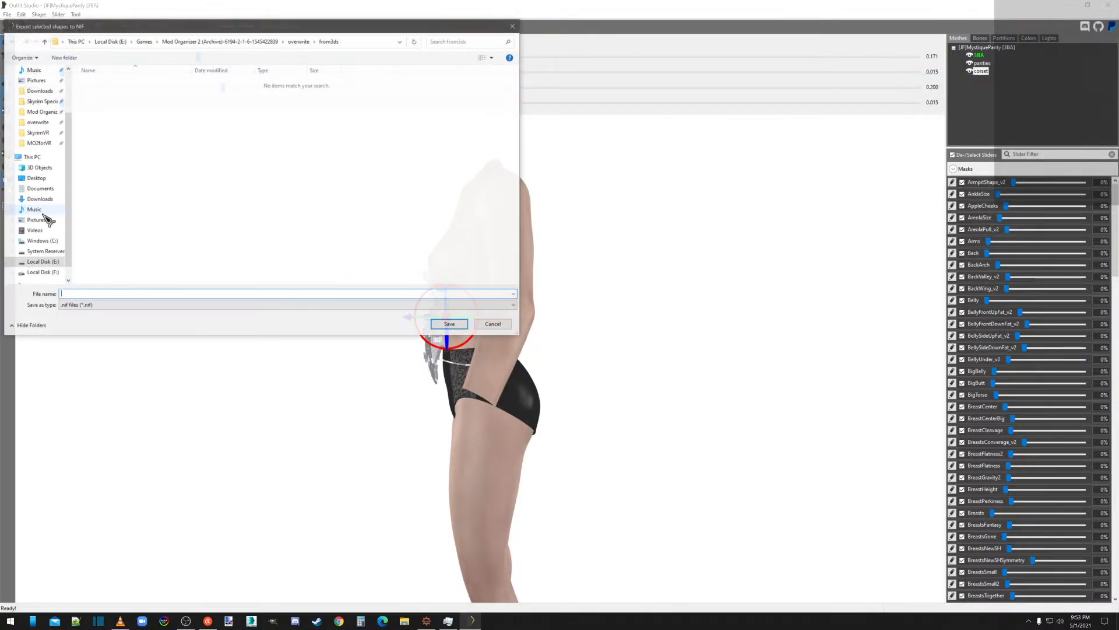
{"action": "left_click", "coordinate": [37, 178]}
{"action": "left_click", "coordinate": [102, 249]}
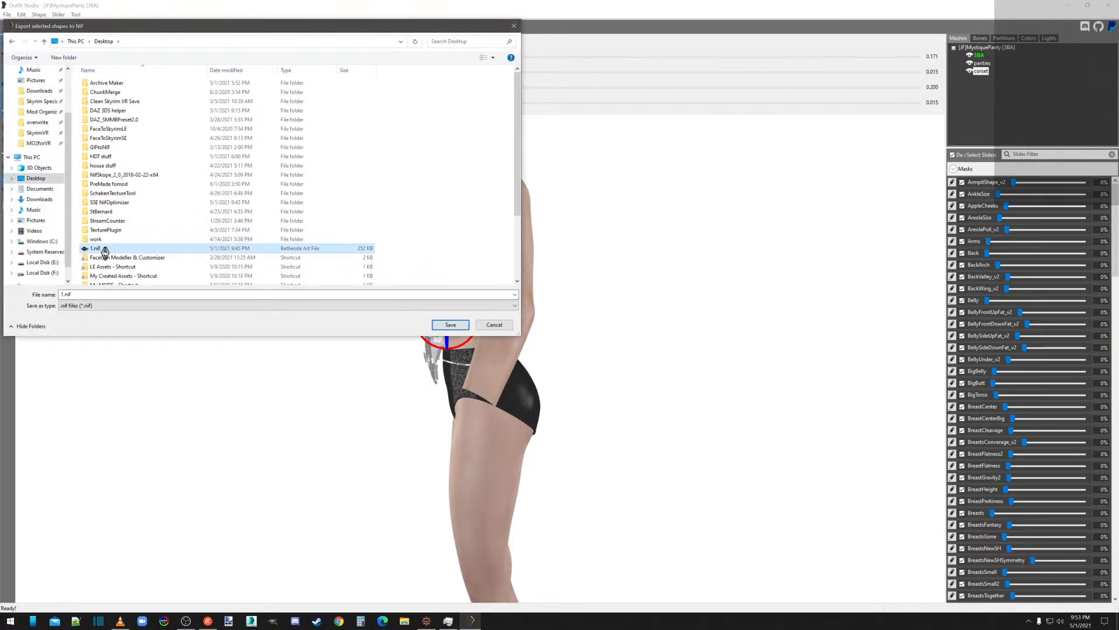
{"action": "left_click", "coordinate": [451, 324]}
{"action": "left_click", "coordinate": [581, 312]}
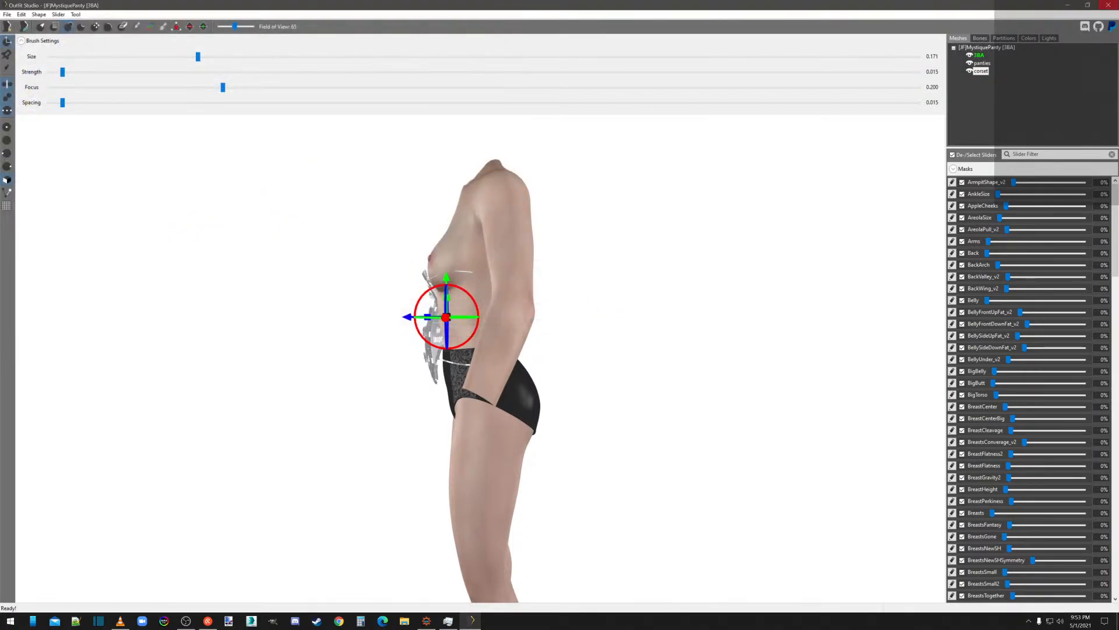
Open 1.nif from the desktop in NifSkope and enable Double_Sided in Shader Flags 2 of the corset's BSLightingShaderProperty.
{"action": "key", "text": "super+d"}
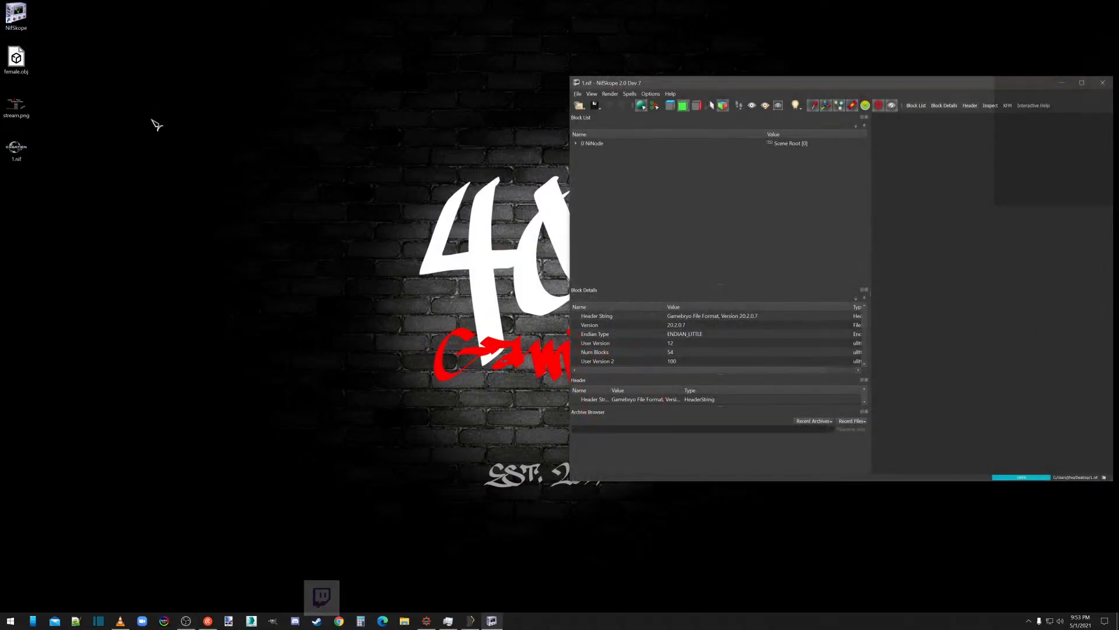
{"action": "left_click", "coordinate": [1007, 289]}
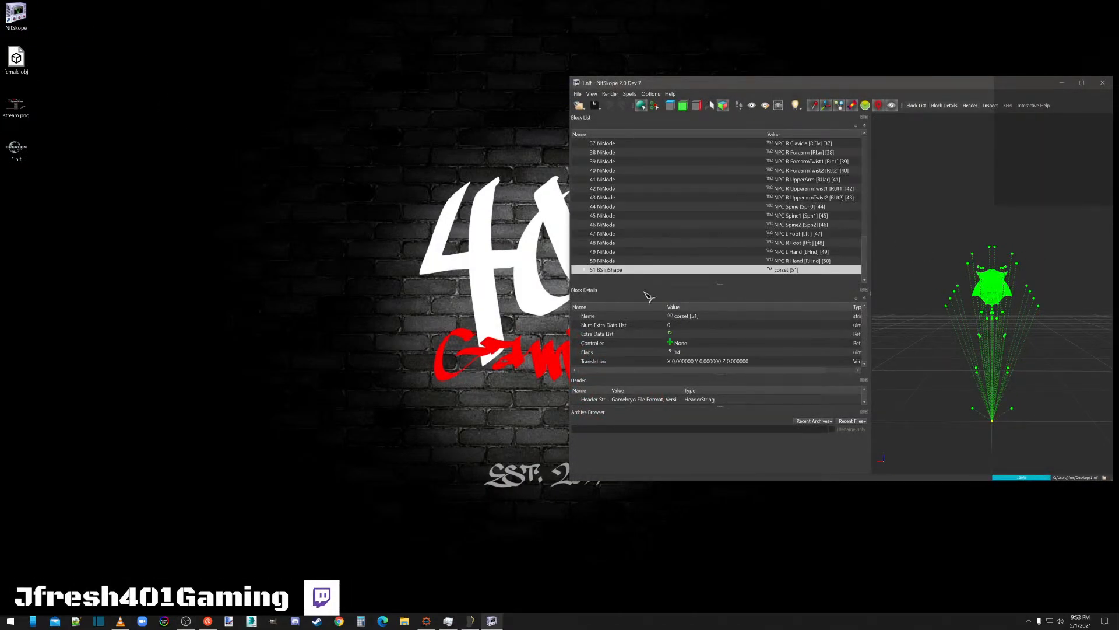
{"action": "left_click", "coordinate": [585, 270]}
{"action": "right_click", "coordinate": [642, 267]}
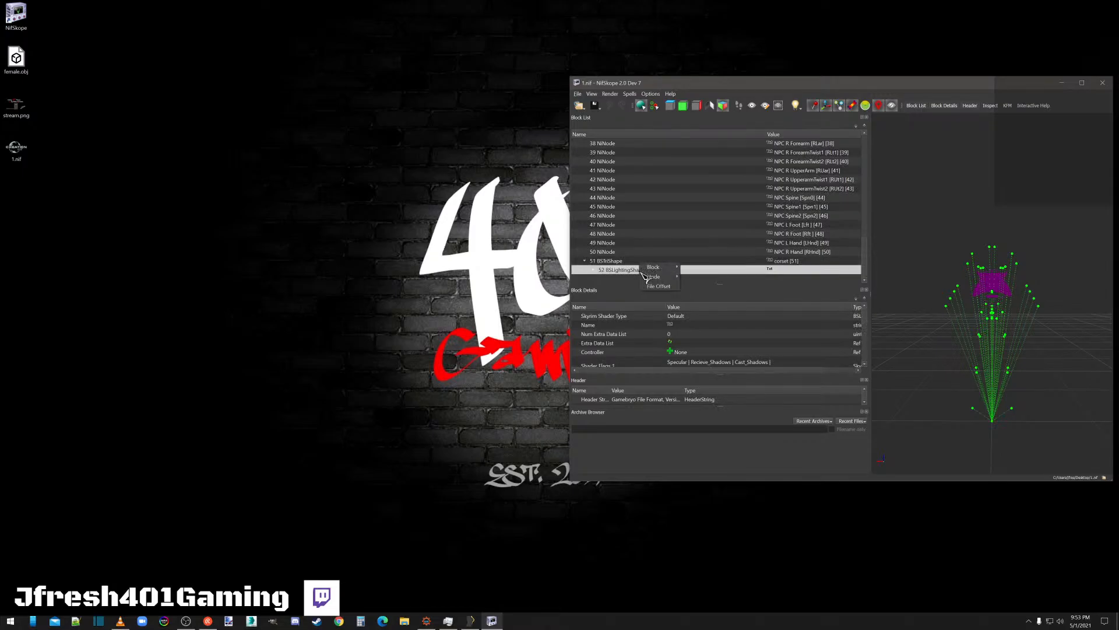
{"action": "left_click", "coordinate": [625, 282]}
{"action": "scroll", "coordinate": [757, 349], "scroll_direction": "down", "scroll_amount": 1}
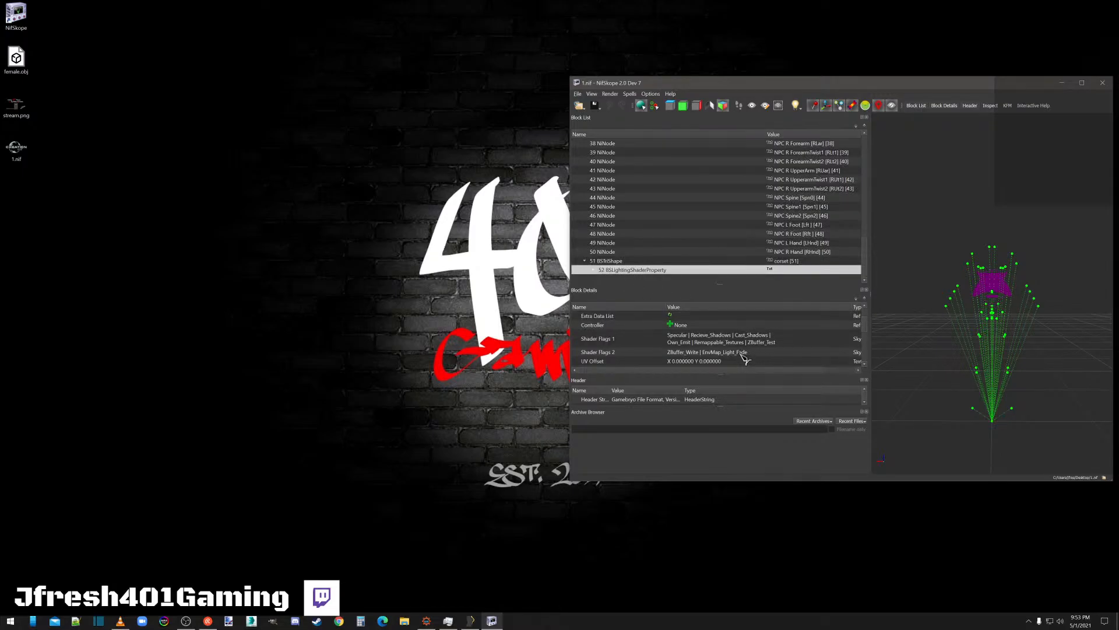
{"action": "double_click", "coordinate": [743, 354]}
{"action": "left_click", "coordinate": [848, 352]}
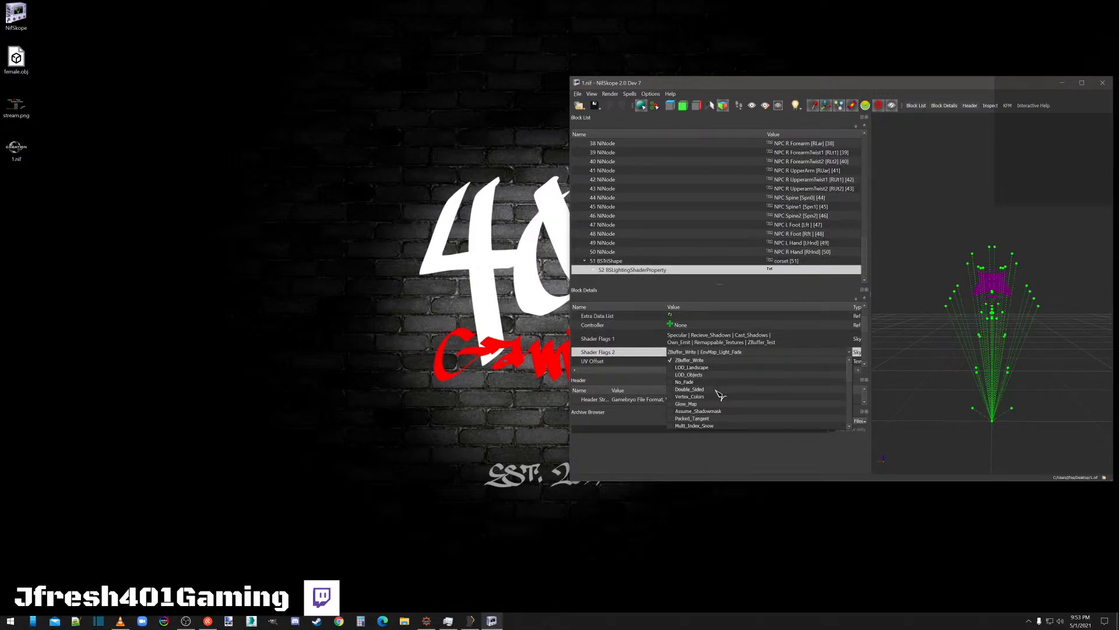
{"action": "left_click", "coordinate": [689, 389]}
{"action": "left_click", "coordinate": [712, 318]}
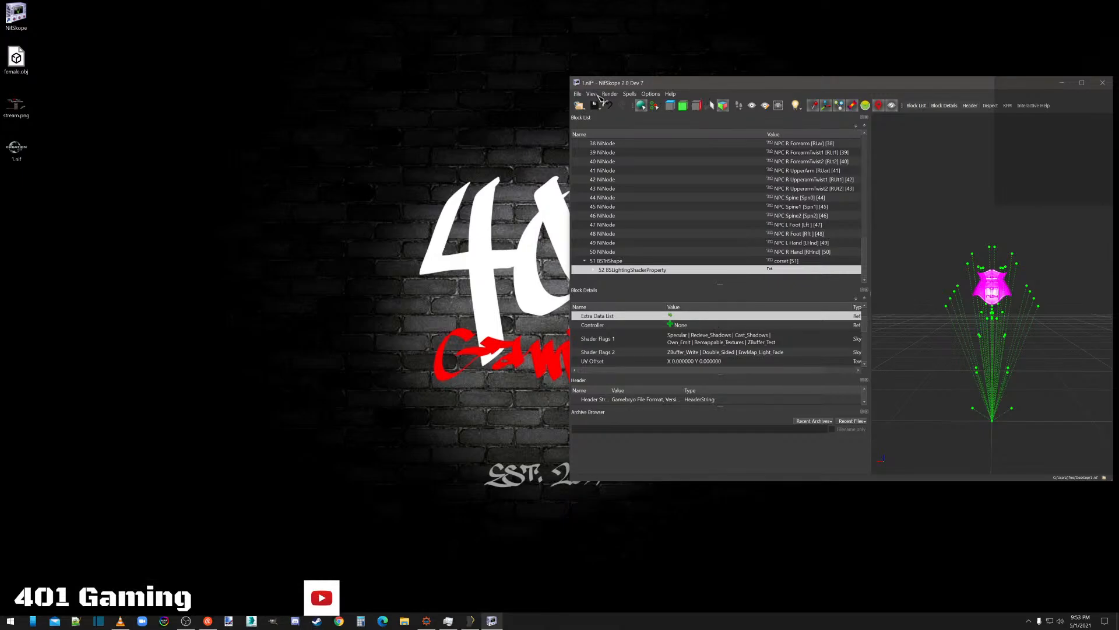
Save the changes to 1.nif and close NifSkope.
{"action": "left_click", "coordinate": [578, 94]}
{"action": "left_click", "coordinate": [595, 168]}
{"action": "left_click", "coordinate": [1103, 82]}
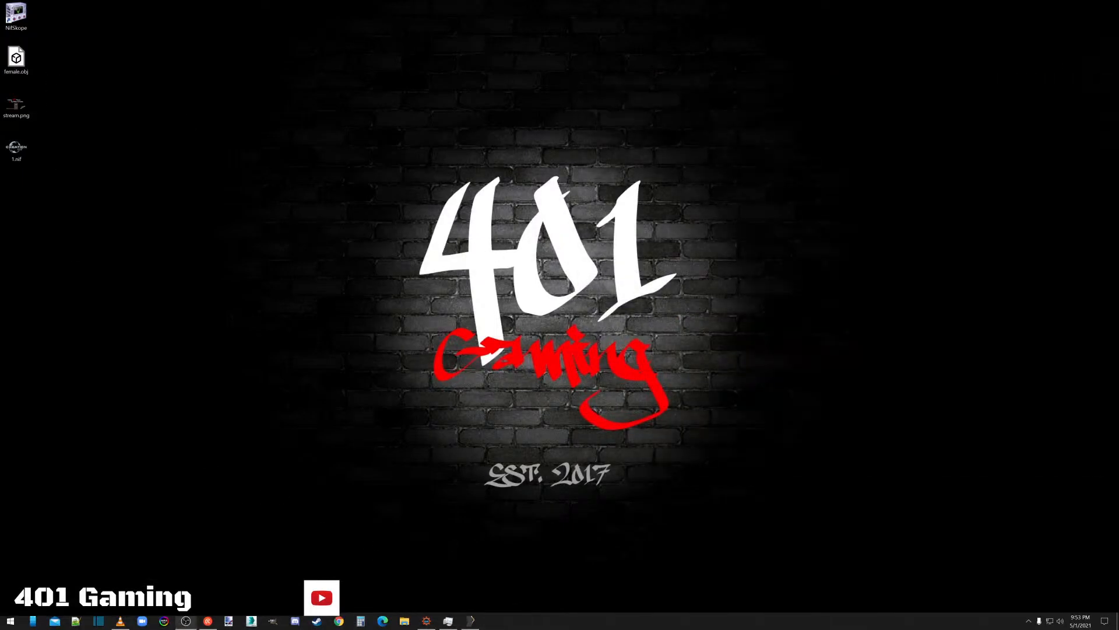
Switch to Outfit Studio and delete the corset shape from the project.
{"action": "left_click", "coordinate": [475, 623]}
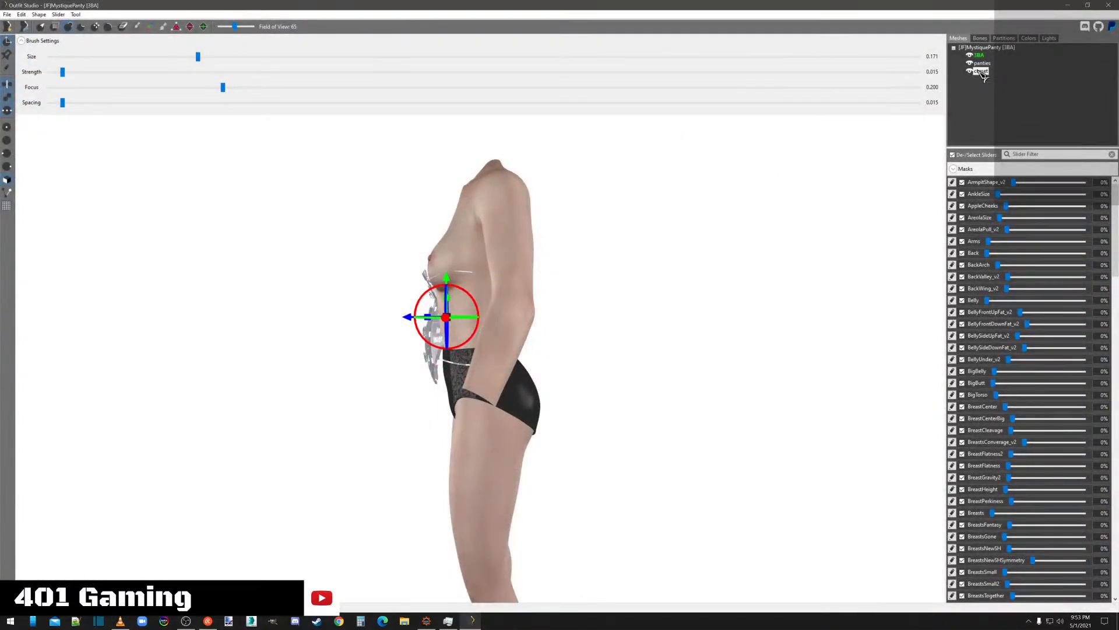
{"action": "right_click", "coordinate": [981, 72]}
{"action": "left_click", "coordinate": [1044, 238]}
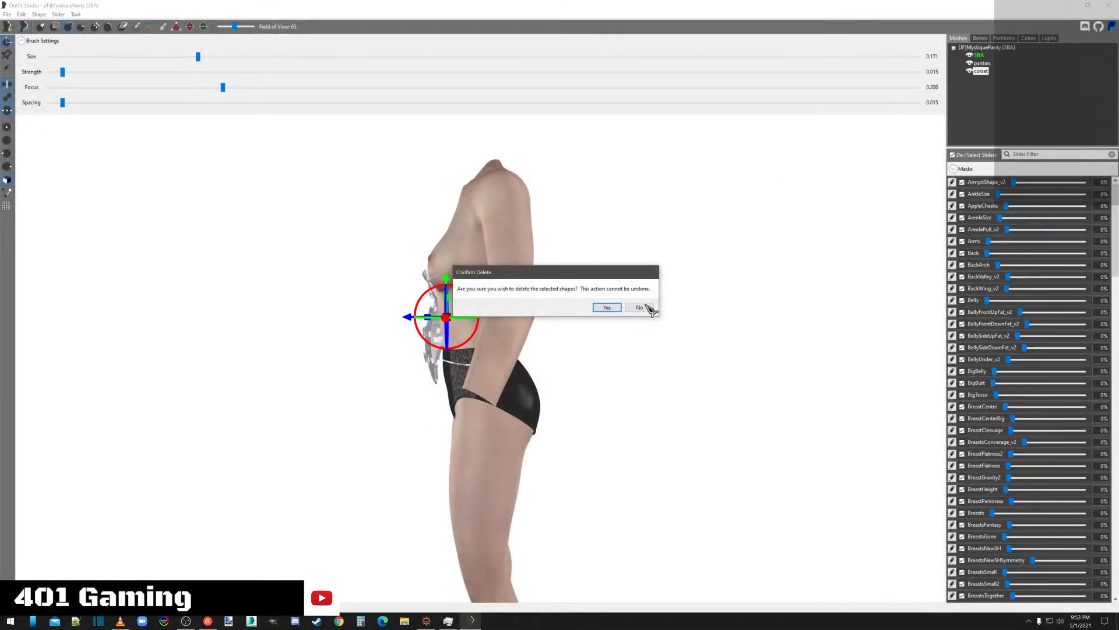
{"action": "left_click", "coordinate": [607, 307]}
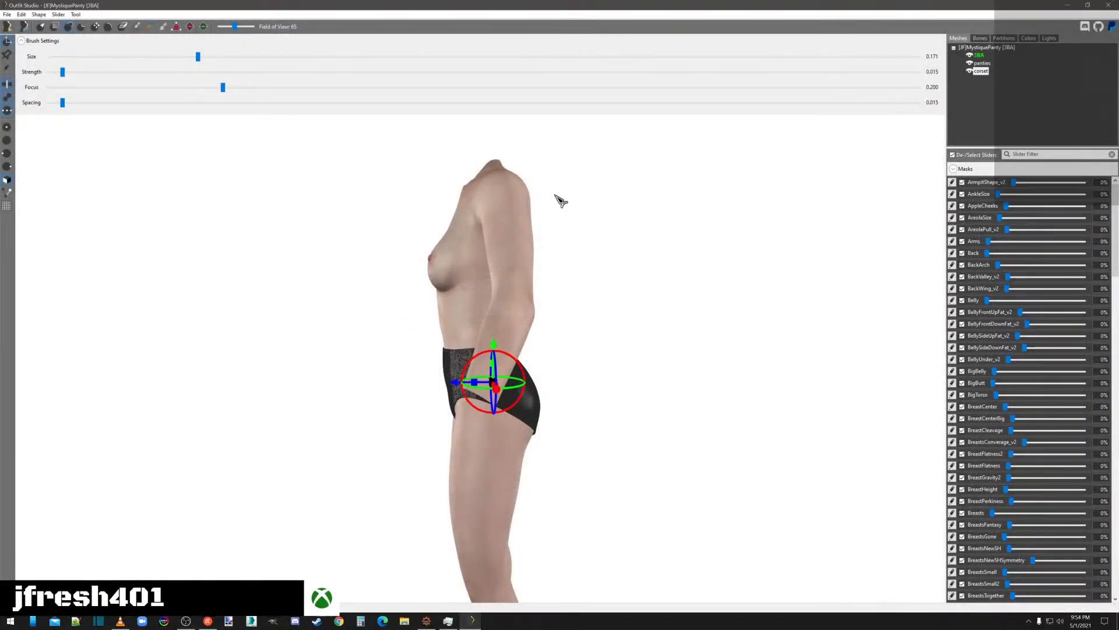
Import the edited corset from 1.nif on the Desktop.
{"action": "left_click", "coordinate": [8, 14]}
{"action": "mouse_move", "coordinate": [105, 110]}
{"action": "left_click", "coordinate": [169, 110]}
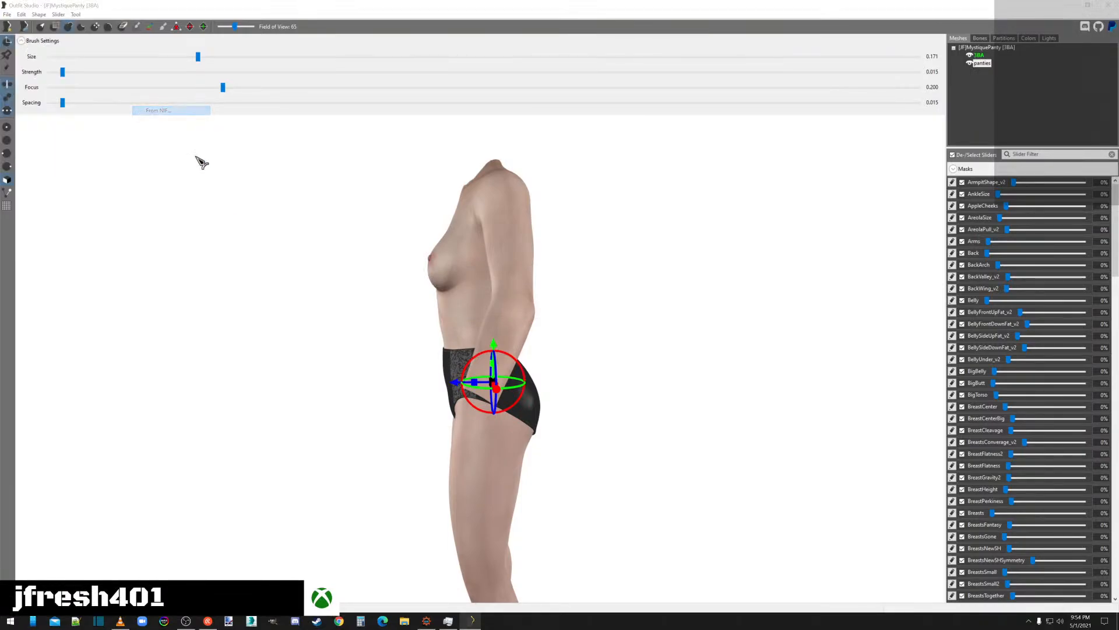
{"action": "double_click", "coordinate": [109, 248]}
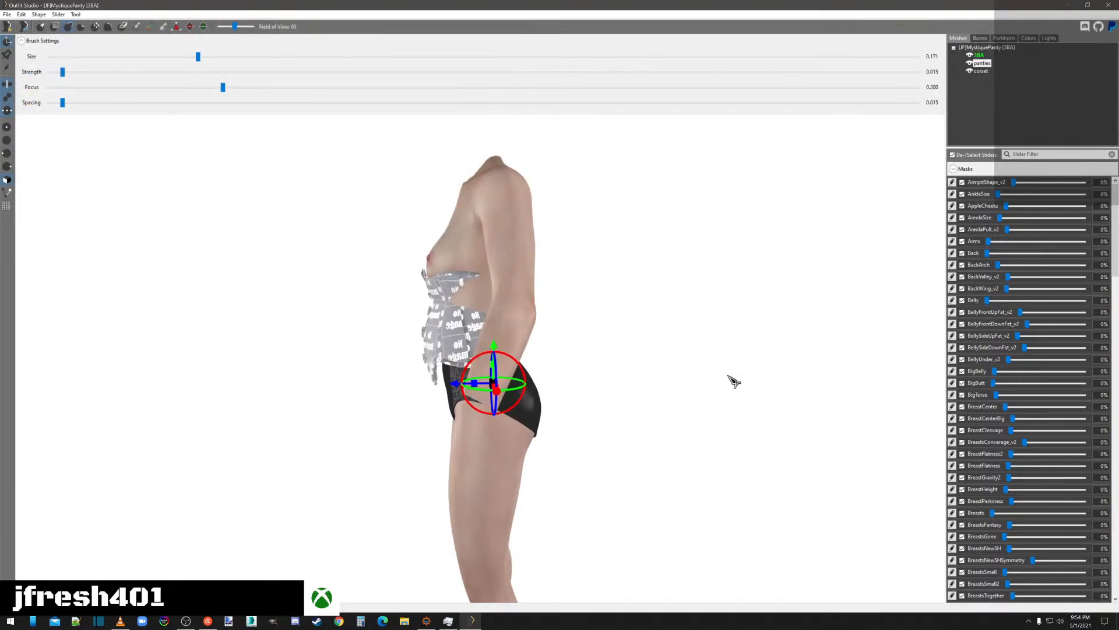
{"action": "right_click_drag", "start_coordinate": [728, 377], "coordinate": [794, 373]}
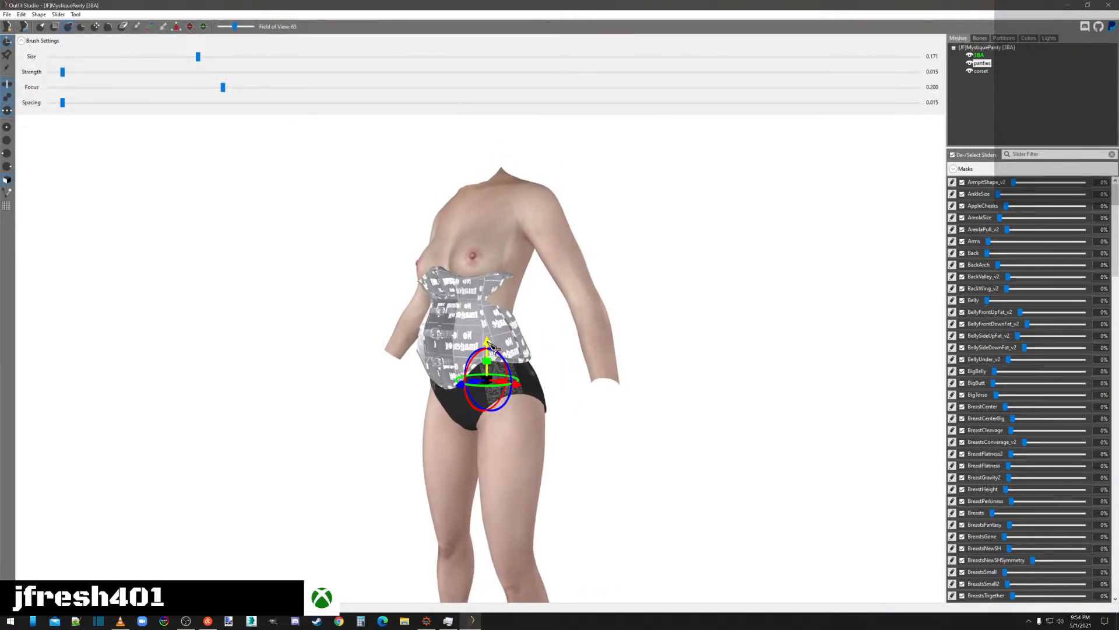
{"action": "left_click_drag", "start_coordinate": [488, 342], "coordinate": [489, 340]}
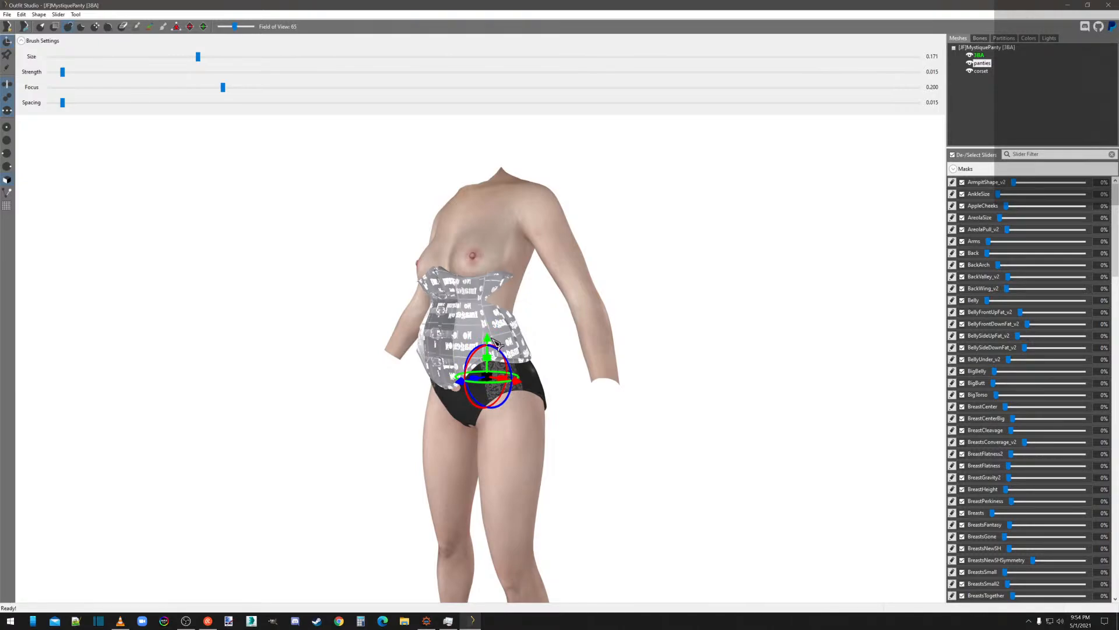
{"action": "key", "text": "ctrl+z"}
Select the corset, move it front-to-back to sit closer to the torso in side view, and turn off the transform gizmo.
{"action": "left_click", "coordinate": [989, 70]}
{"action": "right_click_drag", "start_coordinate": [738, 393], "coordinate": [656, 392]}
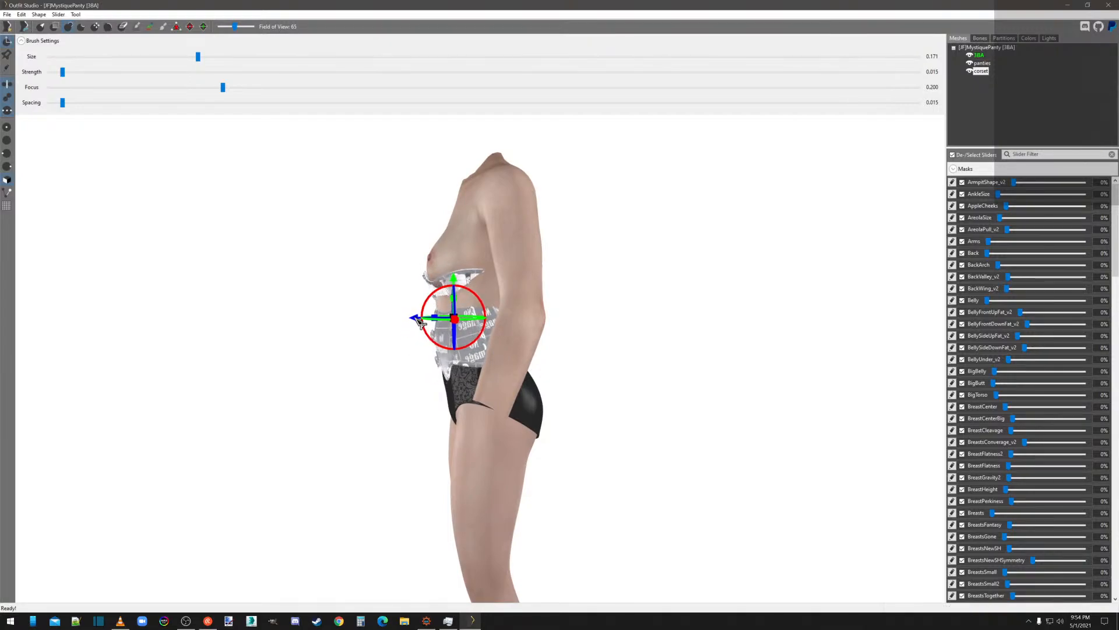
{"action": "right_click_drag", "start_coordinate": [618, 337], "coordinate": [494, 309]}
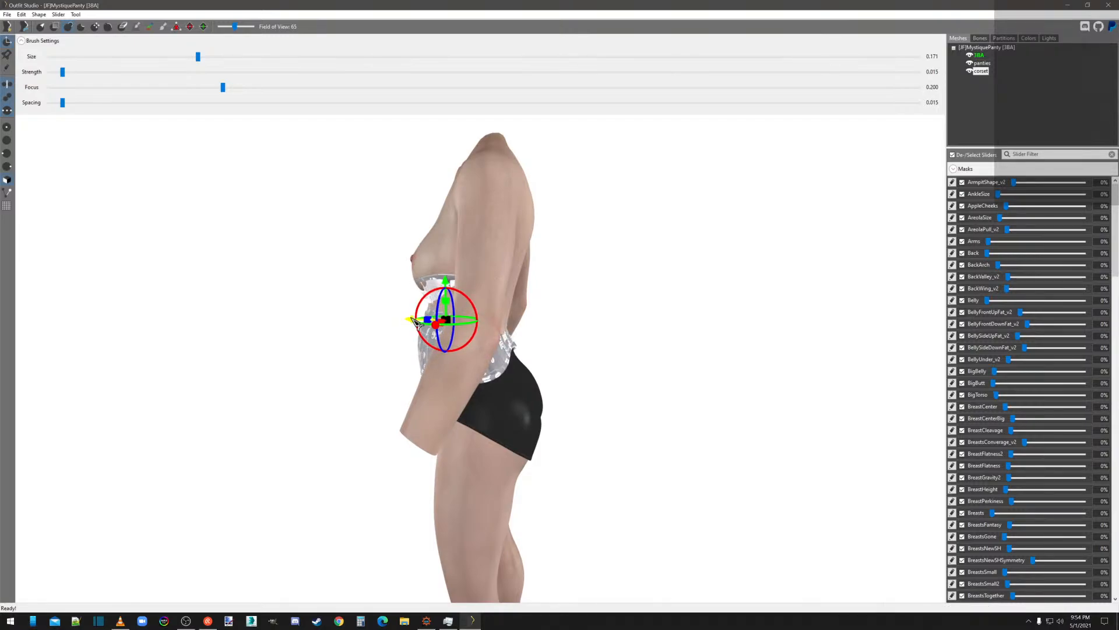
{"action": "right_click_drag", "start_coordinate": [413, 322], "coordinate": [595, 328]}
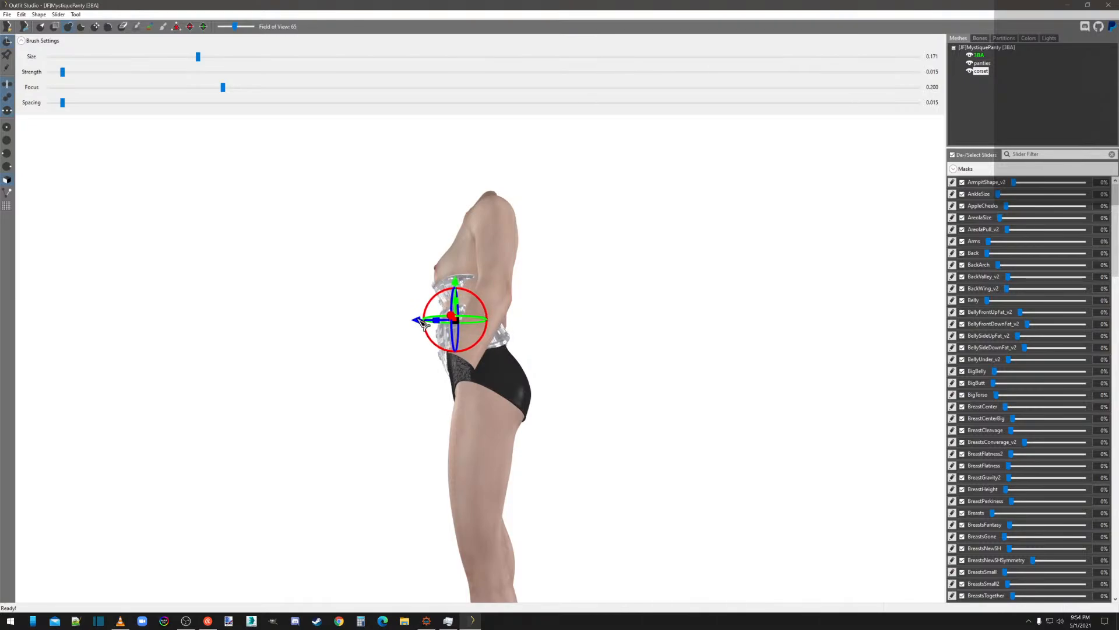
{"action": "right_click_drag", "start_coordinate": [509, 297], "coordinate": [857, 342]}
{"action": "right_click_drag", "start_coordinate": [707, 341], "coordinate": [695, 330]}
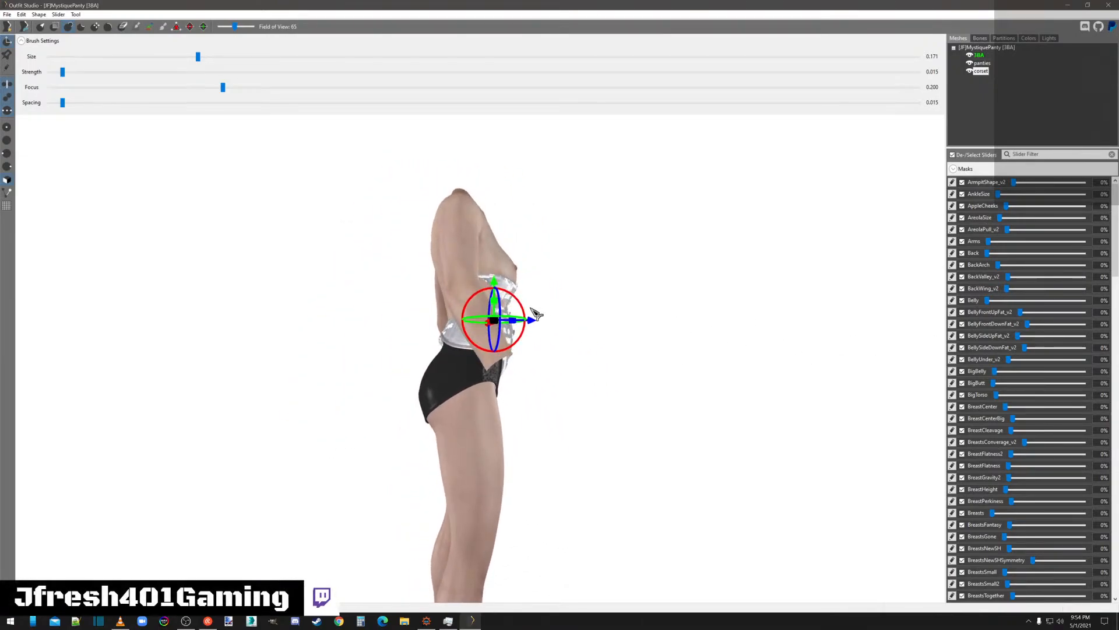
{"action": "mouse_move", "coordinate": [518, 302]}
{"action": "right_mouse_down"}
{"action": "mouse_move", "coordinate": [642, 295]}
{"action": "mouse_move", "coordinate": [600, 315]}
{"action": "mouse_move", "coordinate": [513, 314]}
{"action": "right_mouse_up"}
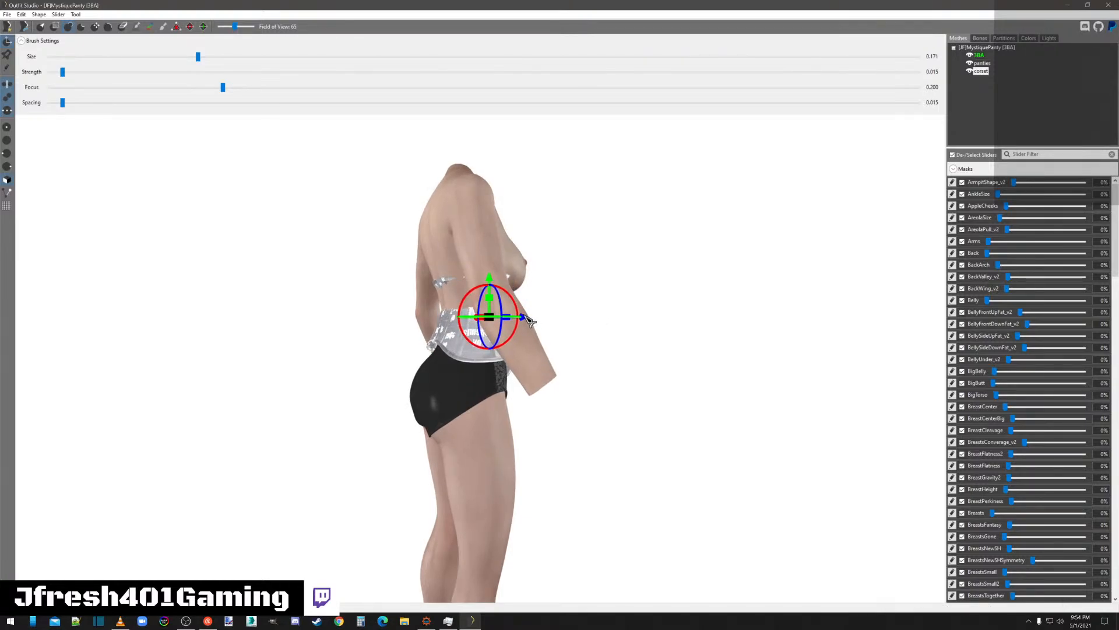
{"action": "mouse_move", "coordinate": [528, 320]}
{"action": "right_mouse_down"}
{"action": "mouse_move", "coordinate": [630, 327]}
{"action": "mouse_move", "coordinate": [531, 328]}
{"action": "right_mouse_up"}
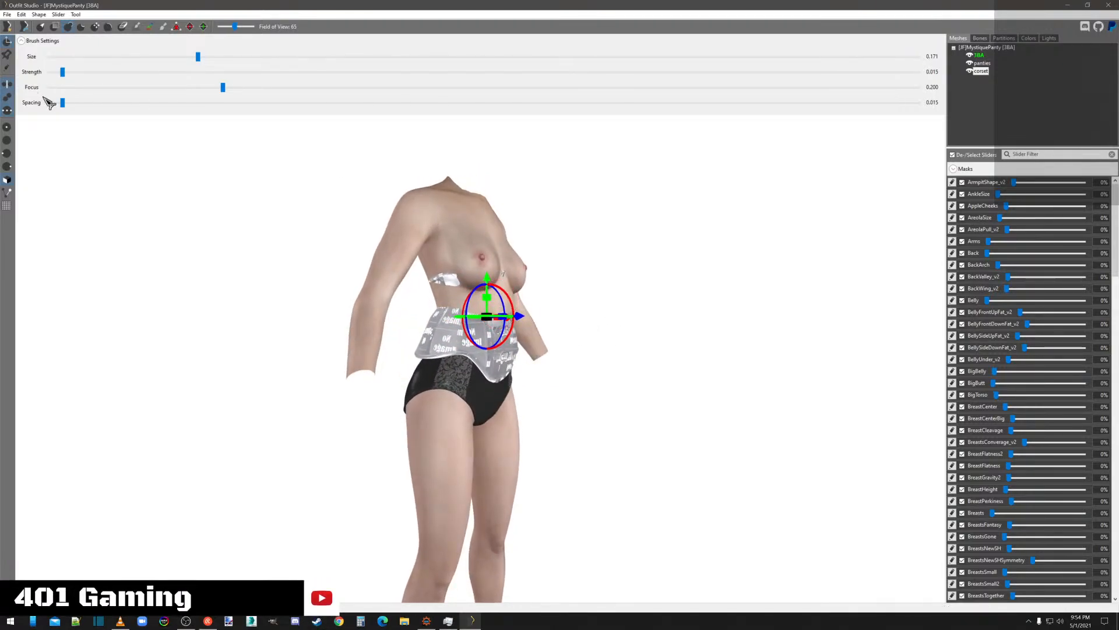
{"action": "right_click_drag", "start_coordinate": [518, 354], "coordinate": [591, 373]}
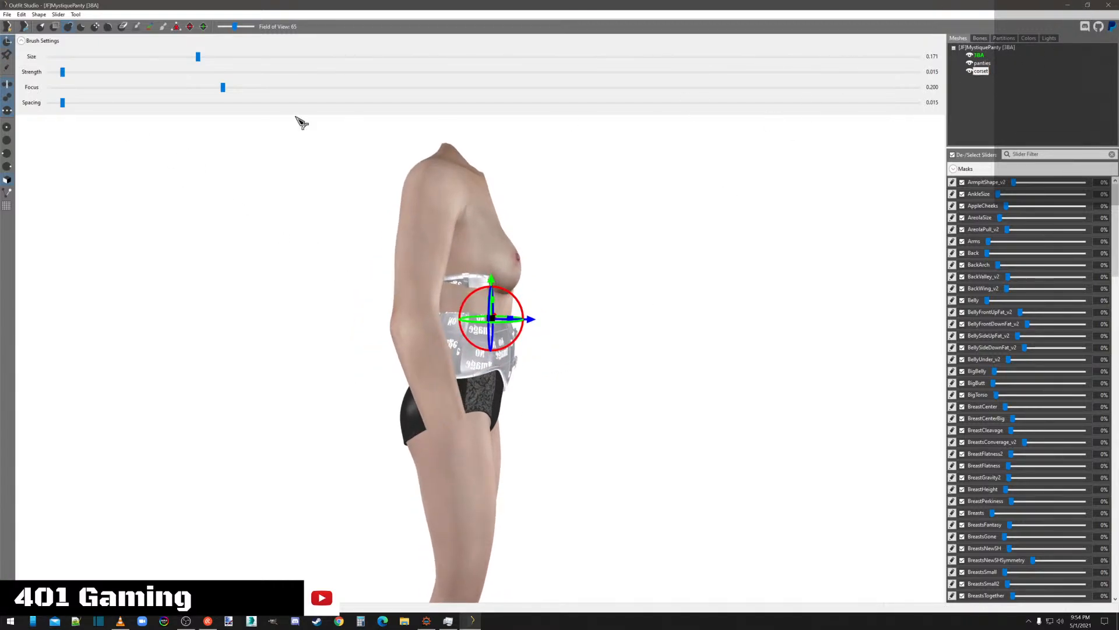
{"action": "left_click", "coordinate": [10, 41]}
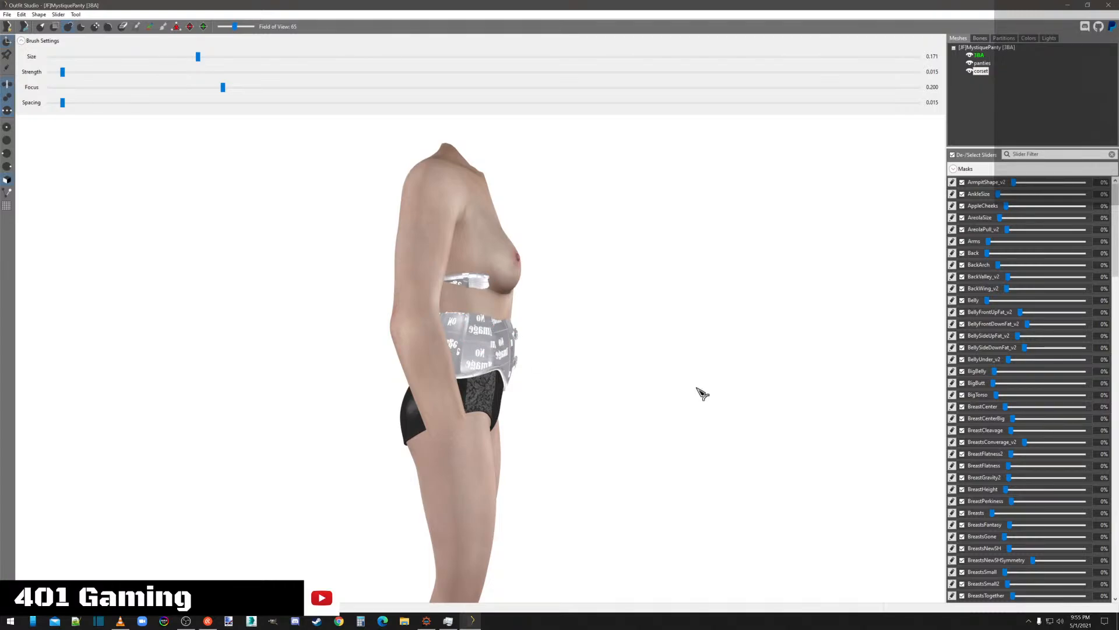
Examine the corset's fit from the front and back, undoing and restoring the last change for comparison.
{"action": "right_click_drag", "start_coordinate": [703, 393], "coordinate": [461, 315]}
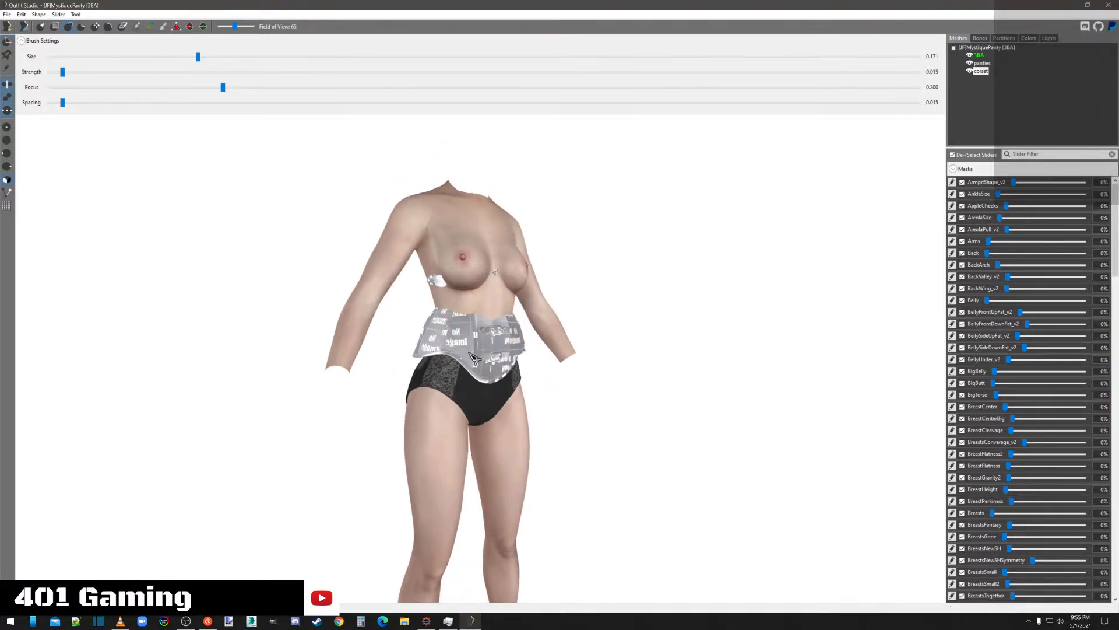
{"action": "mouse_move", "coordinate": [511, 370]}
{"action": "right_mouse_down"}
{"action": "mouse_move", "coordinate": [597, 382]}
{"action": "mouse_move", "coordinate": [468, 381]}
{"action": "mouse_move", "coordinate": [493, 357]}
{"action": "mouse_move", "coordinate": [523, 369]}
{"action": "right_mouse_up"}
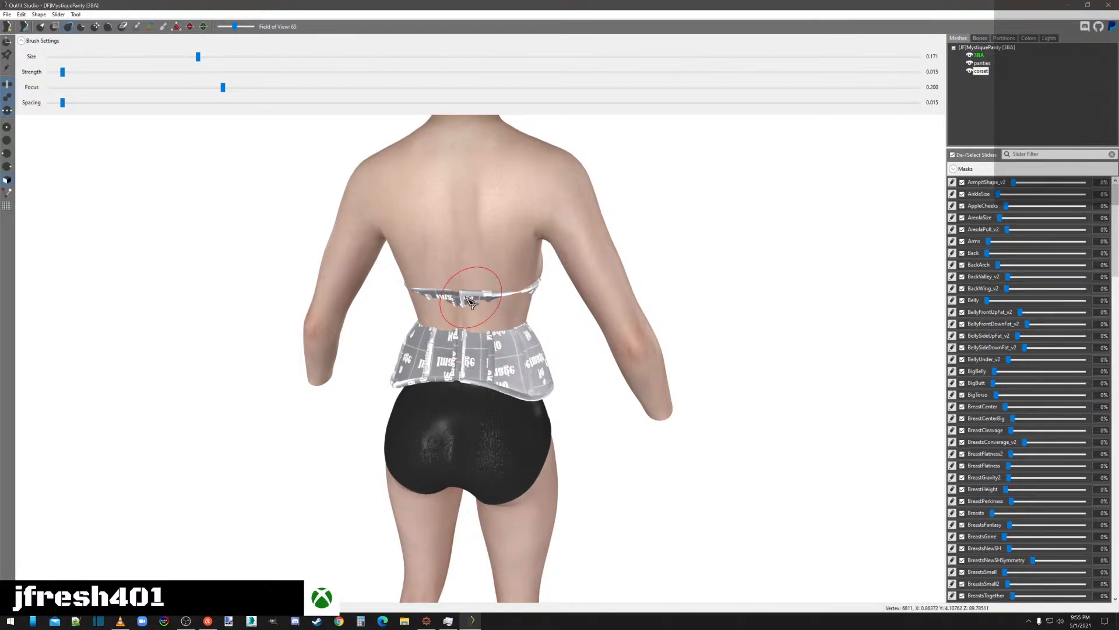
{"action": "mouse_move", "coordinate": [504, 312]}
{"action": "right_mouse_down"}
{"action": "mouse_move", "coordinate": [387, 320]}
{"action": "mouse_move", "coordinate": [402, 325]}
{"action": "right_mouse_up"}
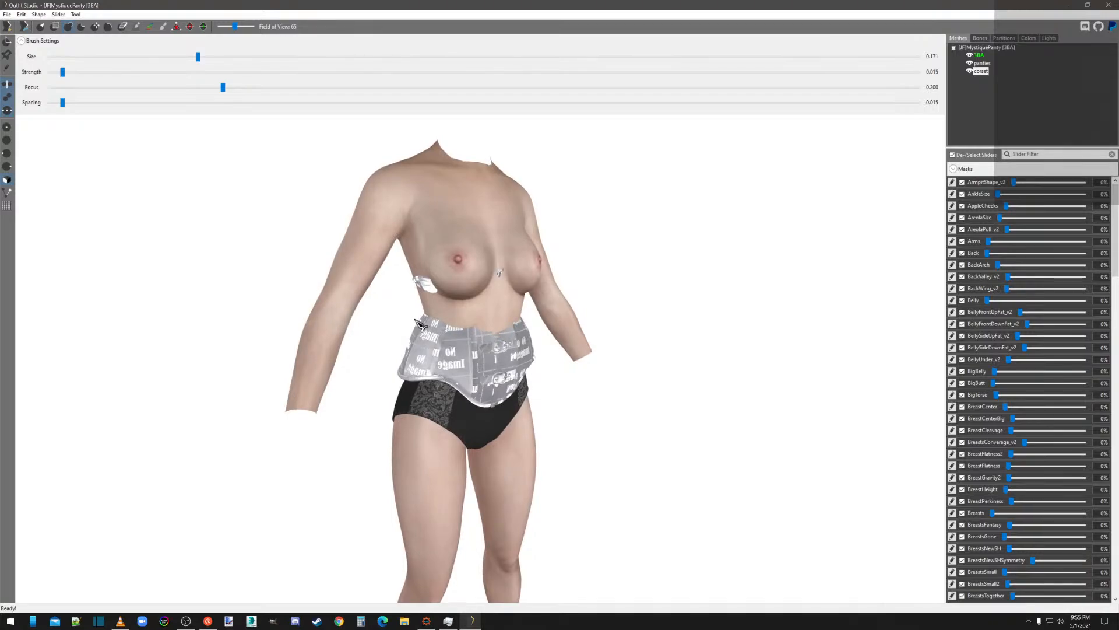
{"action": "key", "text": "ctrl+z"}
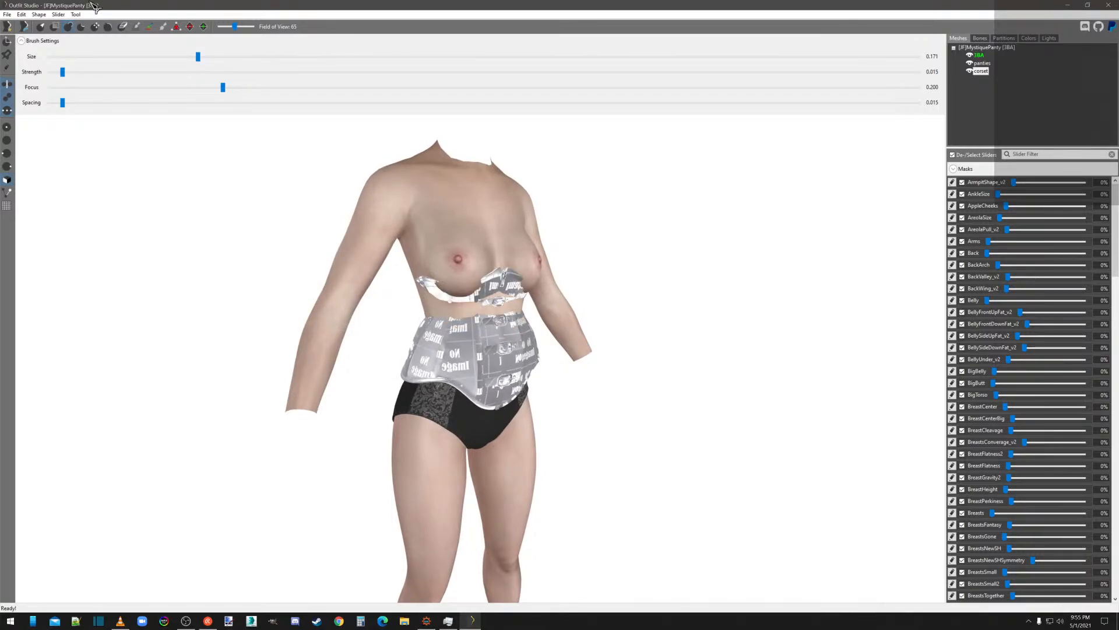
{"action": "left_click", "coordinate": [34, 35]}
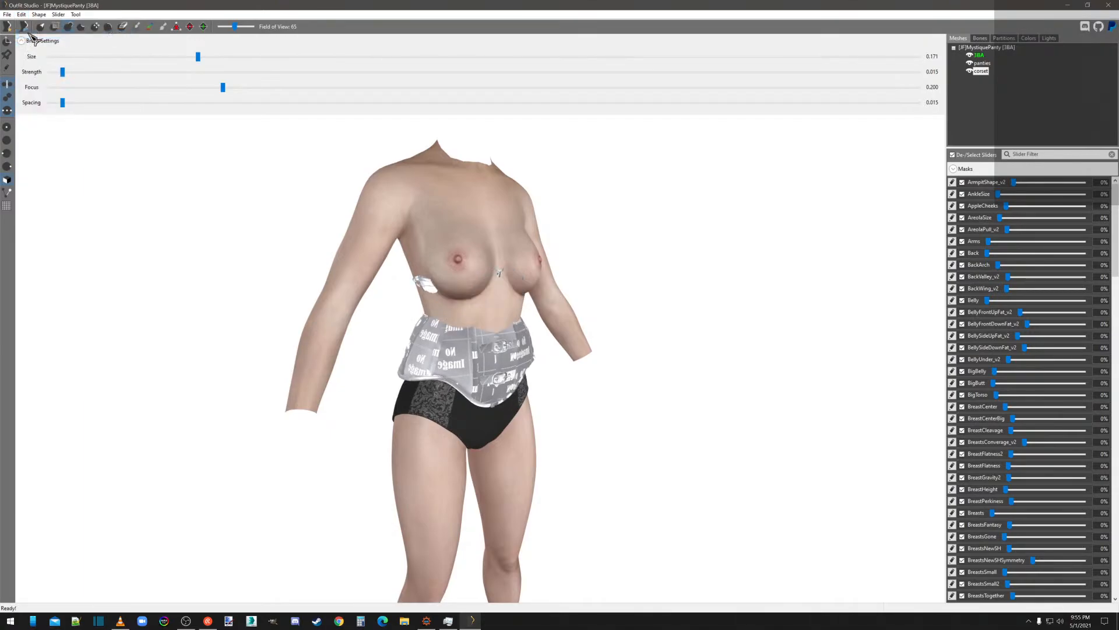
Export the repositioned corset shape to NIF as 1.nif on the Desktop, overwriting the existing file.
{"action": "right_click", "coordinate": [989, 79]}
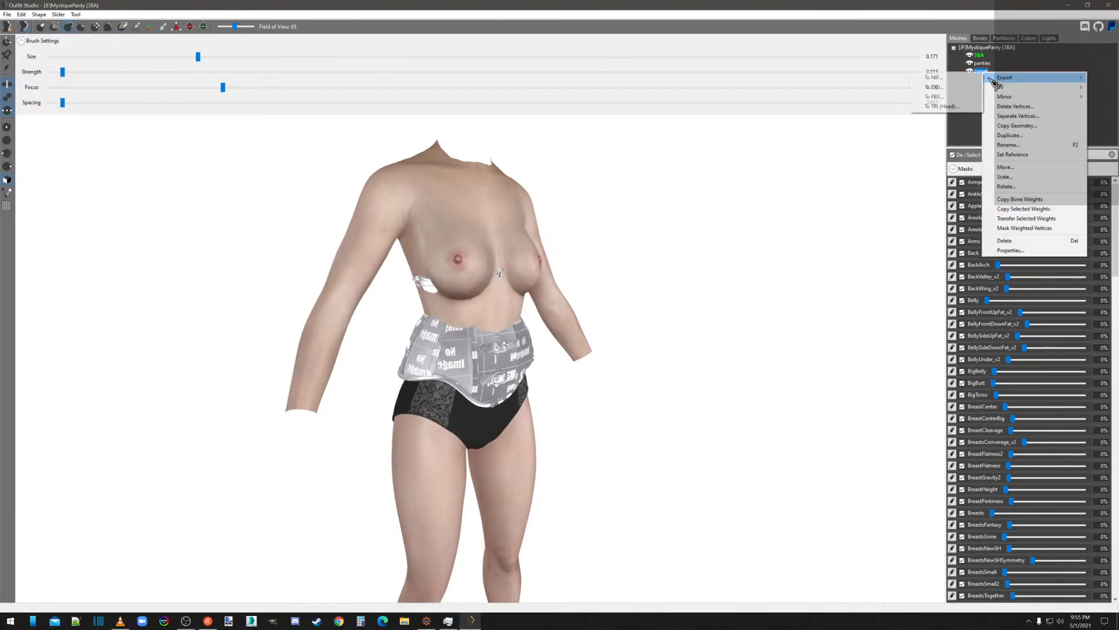
{"action": "mouse_move", "coordinate": [990, 78]}
{"action": "left_click", "coordinate": [933, 87]}
{"action": "double_click", "coordinate": [95, 248]}
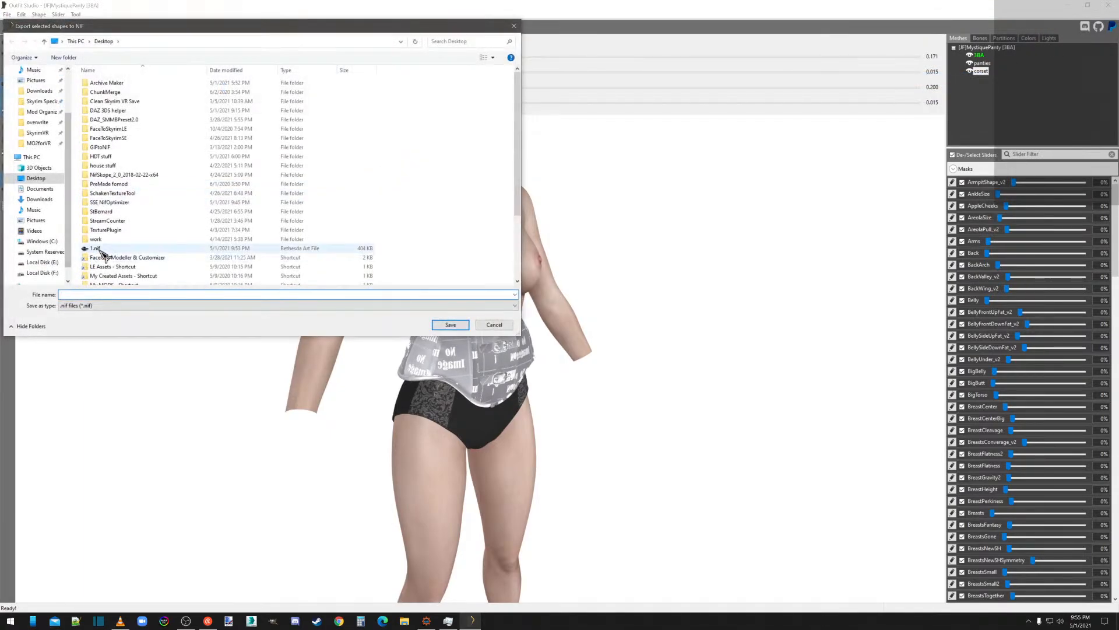
{"action": "left_click", "coordinate": [581, 312]}
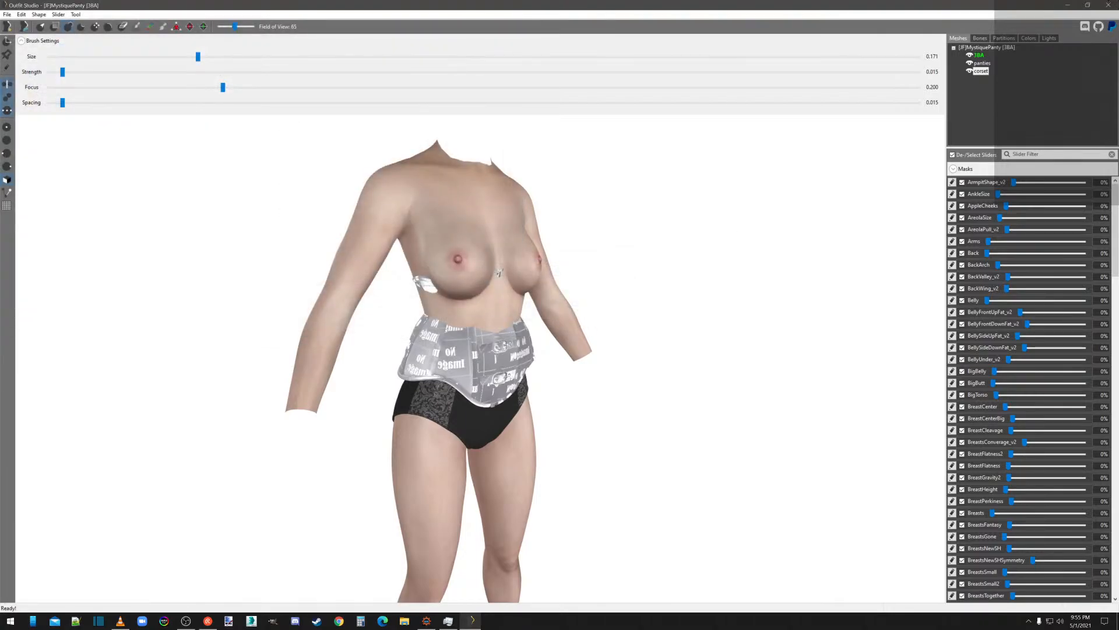
Move 1.nif from the desktop into the SSE NifOptimizer folder and launch SSE NIF Optimizer.
{"action": "left_click", "coordinate": [1071, 5]}
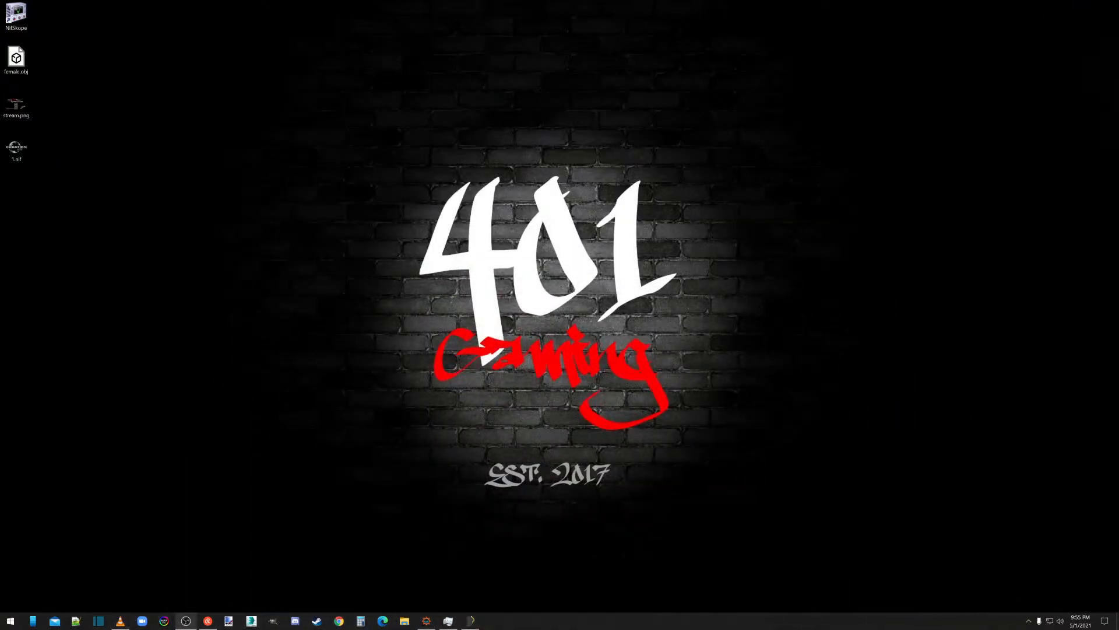
{"action": "left_click_drag", "start_coordinate": [16, 150], "coordinate": [424, 256]}
{"action": "double_click", "coordinate": [387, 187]}
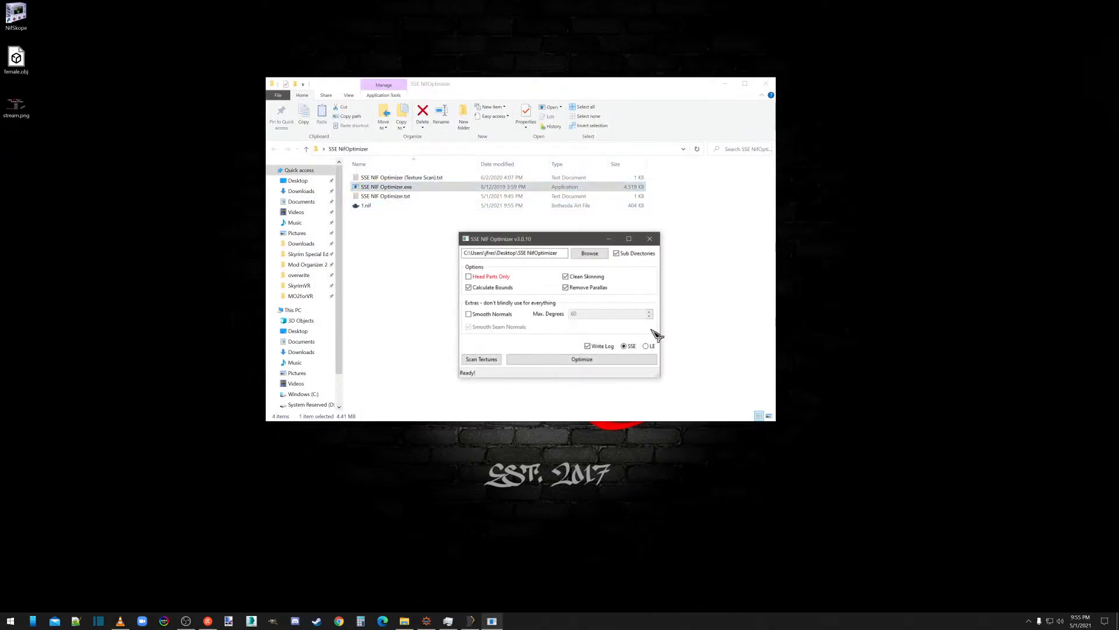
Optimize 1.nif for LE with Calculate Bounds, Clean Skinning and Remove Parallax disabled.
{"action": "left_click", "coordinate": [497, 290]}
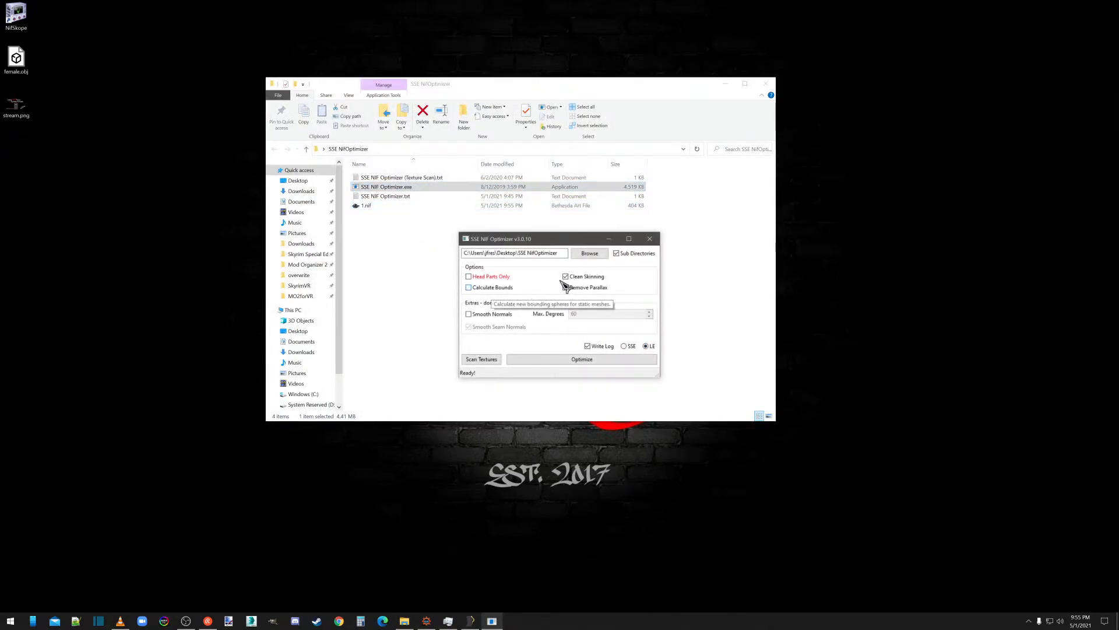
{"action": "left_click", "coordinate": [577, 277]}
{"action": "left_click", "coordinate": [583, 288]}
{"action": "left_click", "coordinate": [590, 361]}
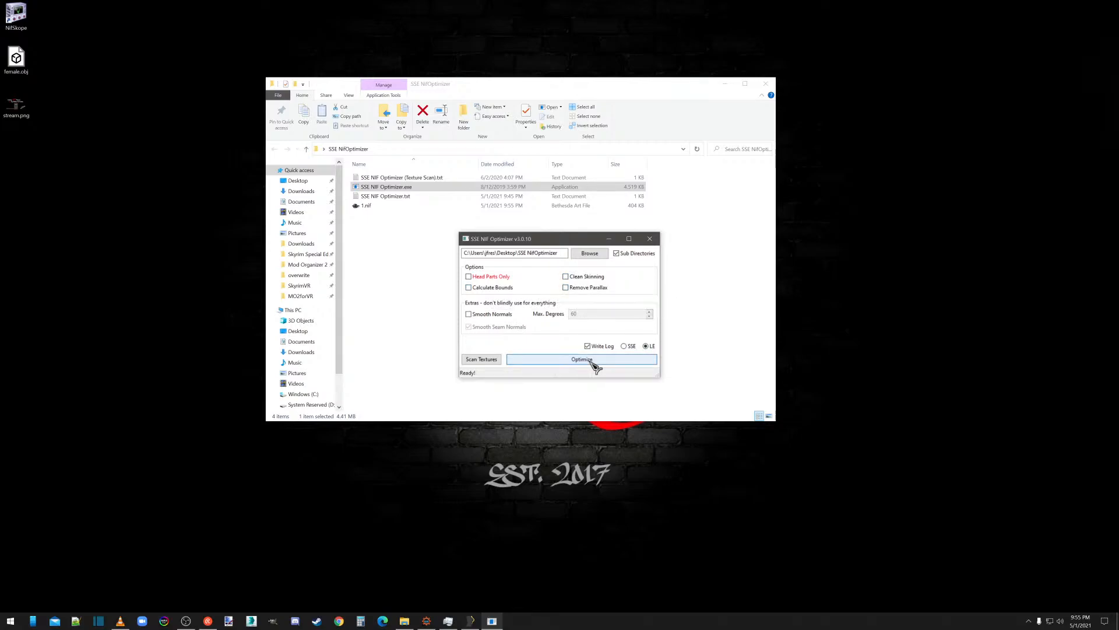
Open the LE version of 1.nif in NifSkope and run a Mesh spell on the corset's NiTriShape.
{"action": "left_click_drag", "start_coordinate": [365, 206], "coordinate": [13, 13]}
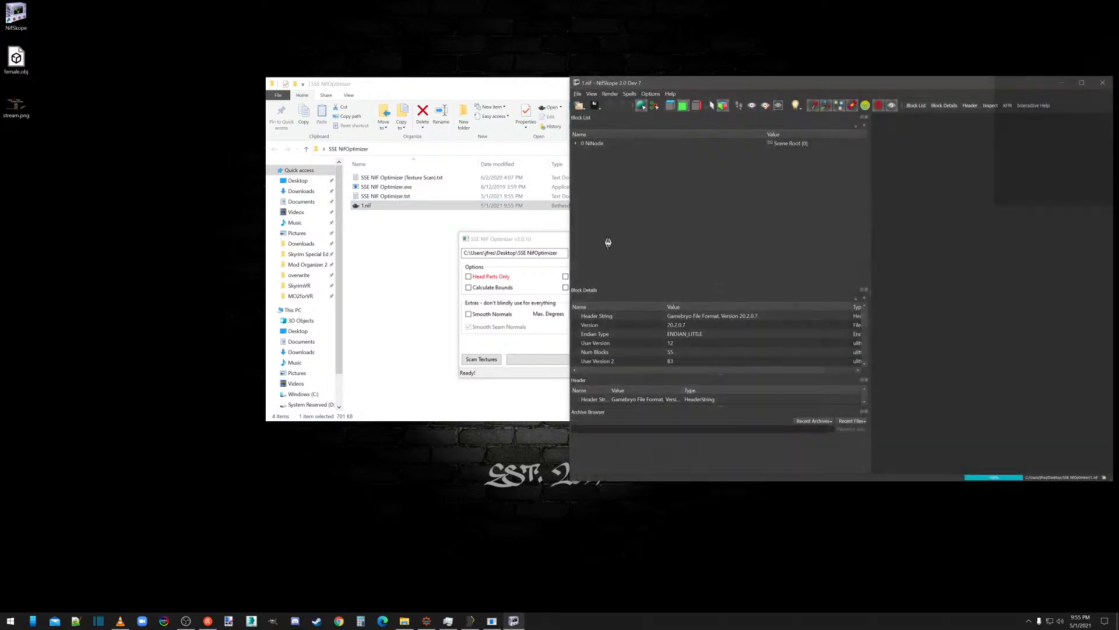
{"action": "left_click", "coordinate": [1002, 294]}
{"action": "right_click", "coordinate": [628, 265]}
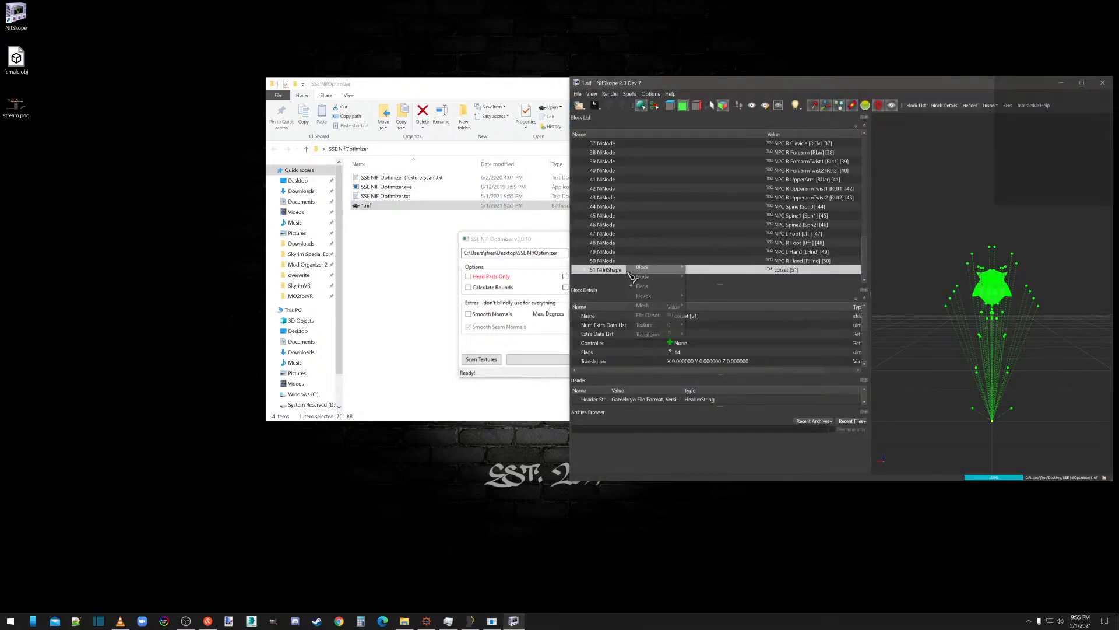
{"action": "mouse_move", "coordinate": [671, 305]}
{"action": "left_click", "coordinate": [710, 305]}
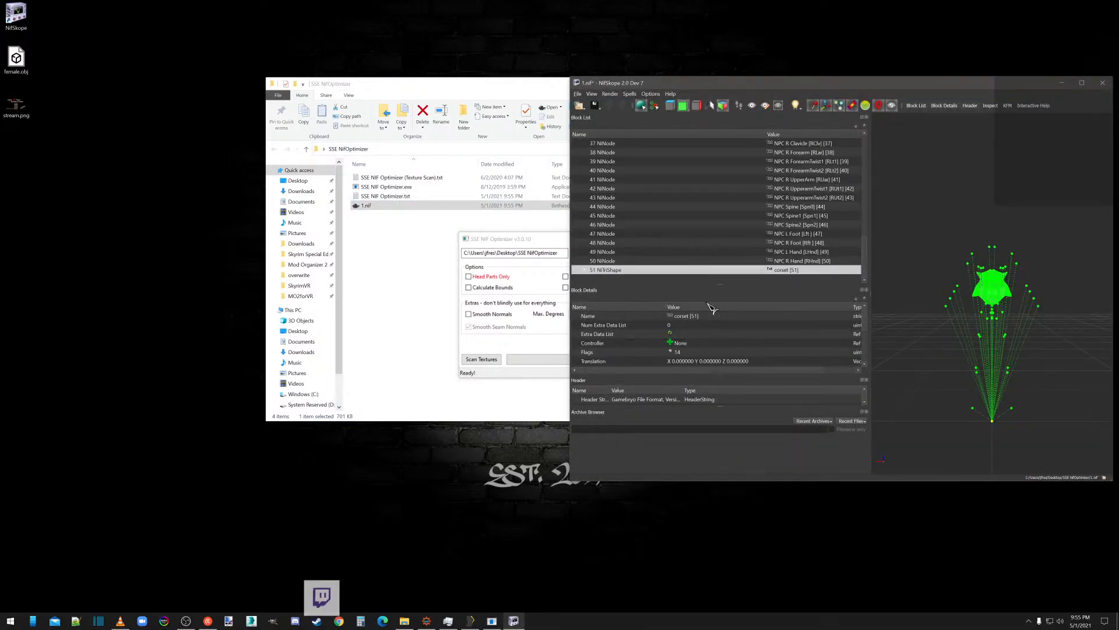
Save the mesh changes to 1.nif and close NifSkope.
{"action": "left_click", "coordinate": [577, 94]}
{"action": "left_click", "coordinate": [587, 162]}
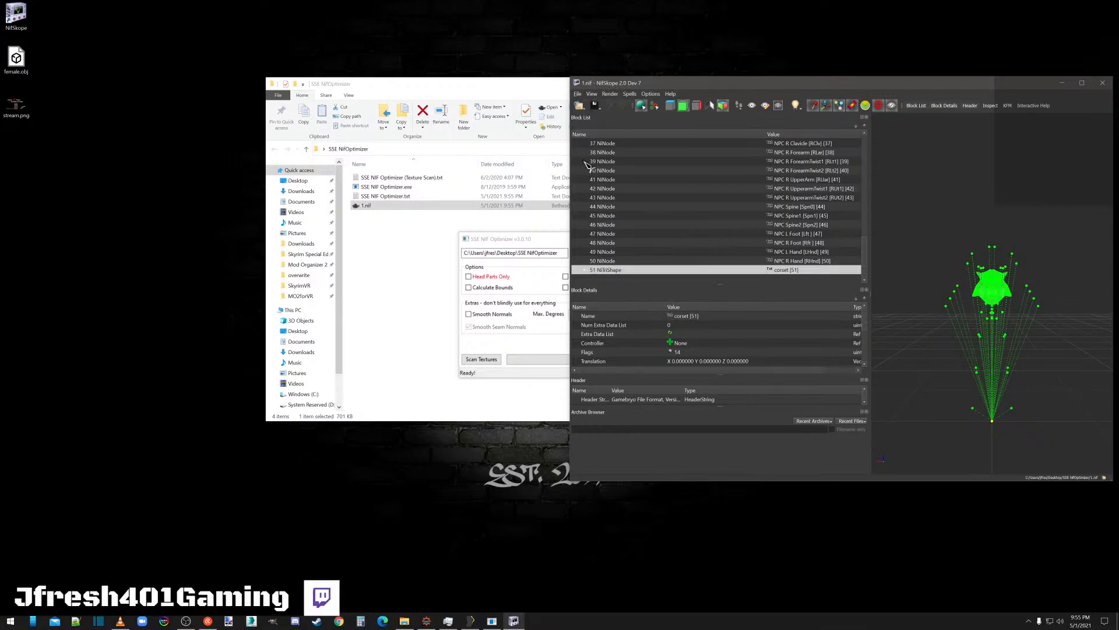
{"action": "left_click", "coordinate": [1101, 83]}
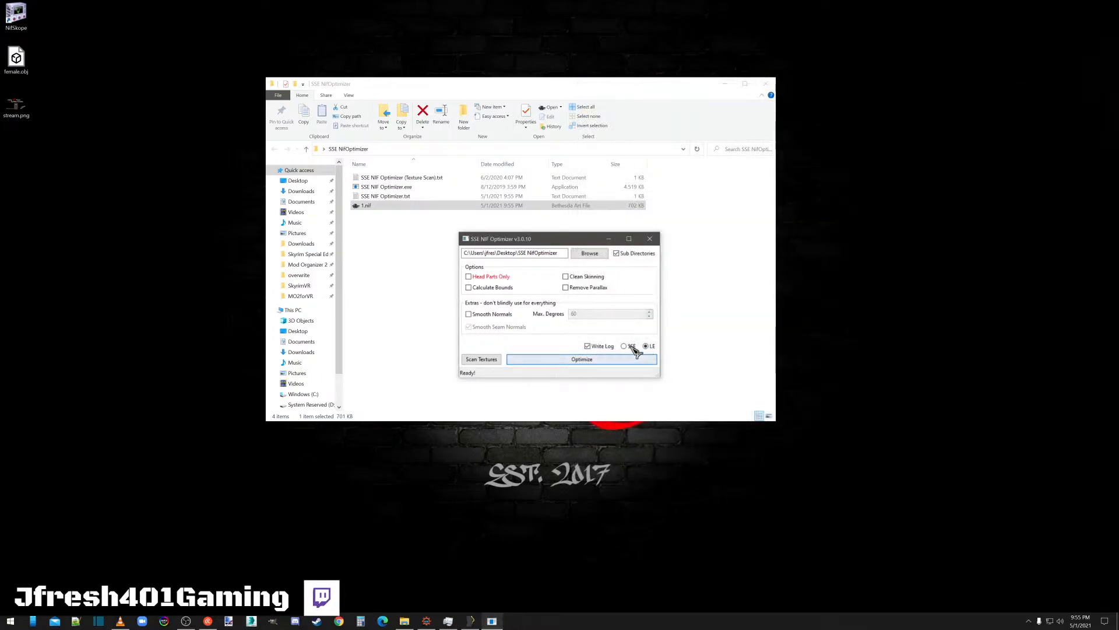
Optimize 1.nif for SSE and move it back to the desktop, returning to Outfit Studio.
{"action": "left_click", "coordinate": [620, 362]}
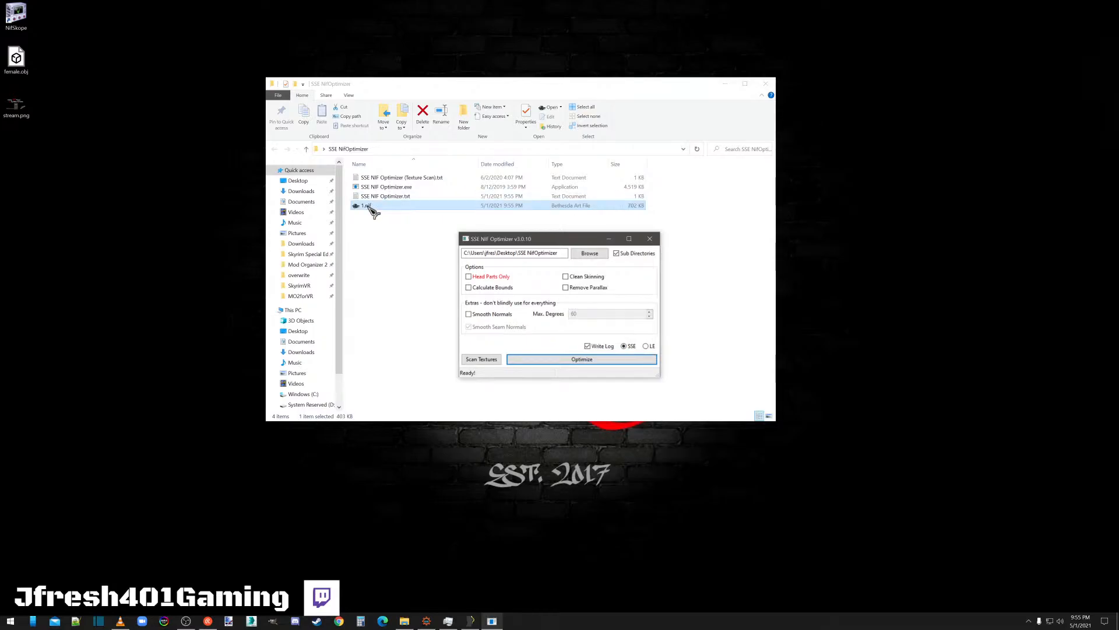
{"action": "left_click_drag", "start_coordinate": [368, 207], "coordinate": [36, 155]}
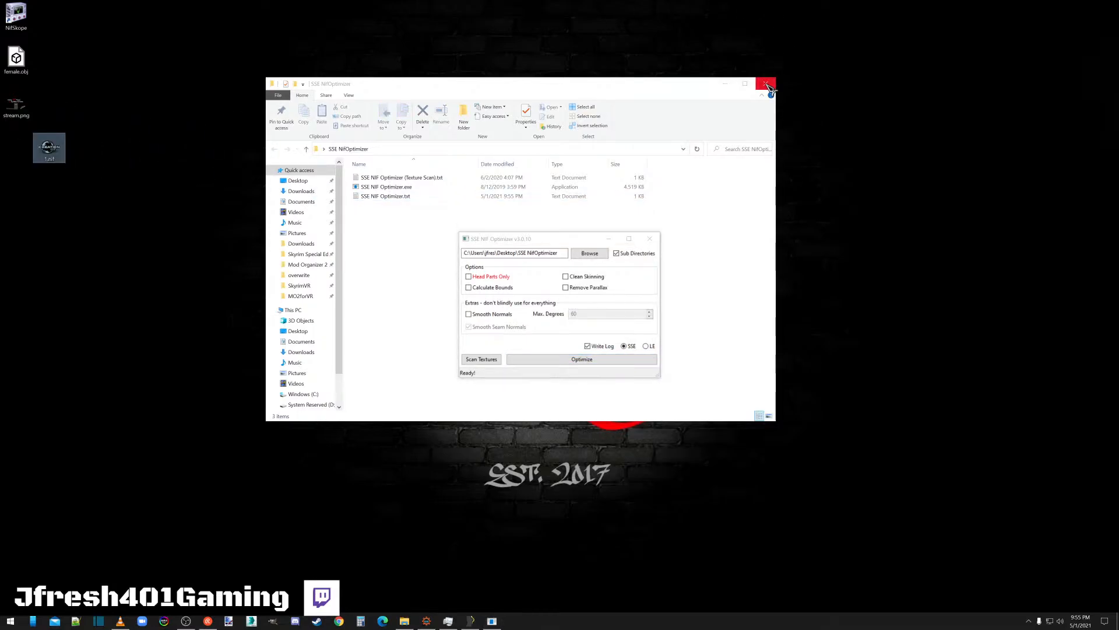
{"action": "left_click", "coordinate": [765, 83]}
{"action": "left_click", "coordinate": [471, 621]}
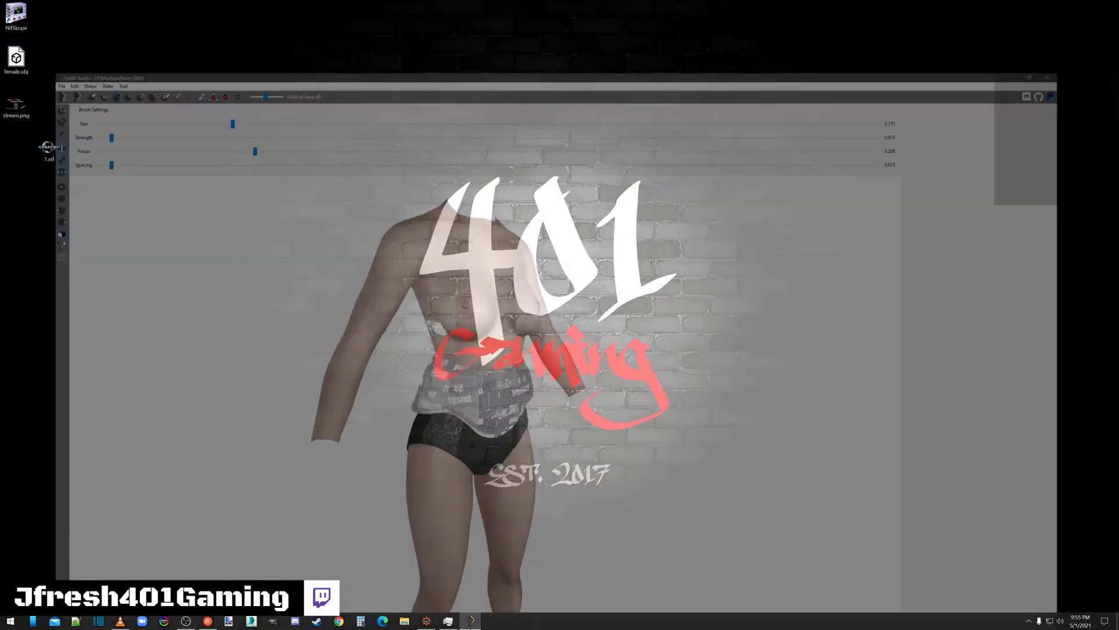
Replace the corset by deleting its shape from the project and importing the processed 1.nif from the desktop.
{"action": "right_click", "coordinate": [983, 72]}
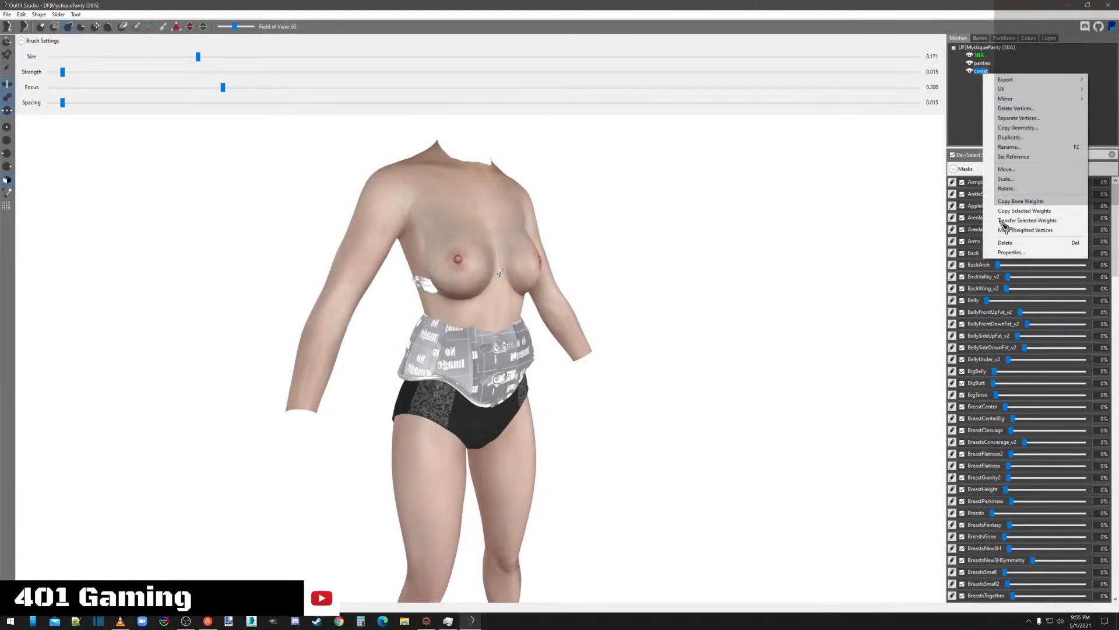
{"action": "left_click", "coordinate": [1000, 228]}
{"action": "left_click", "coordinate": [607, 308]}
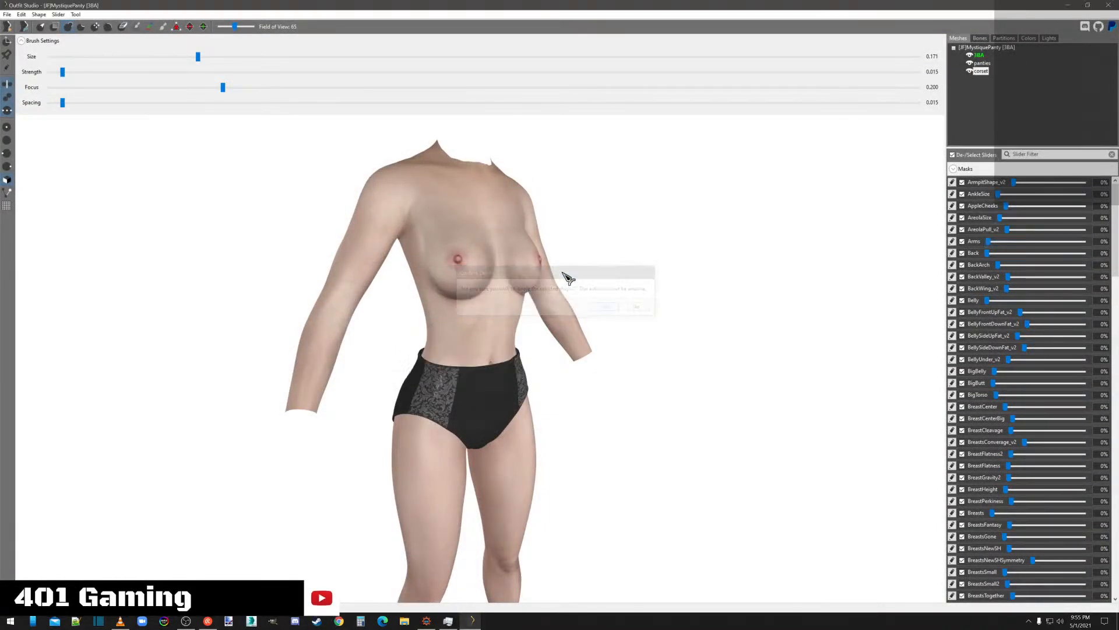
{"action": "left_click", "coordinate": [7, 14]}
{"action": "left_click", "coordinate": [153, 111]}
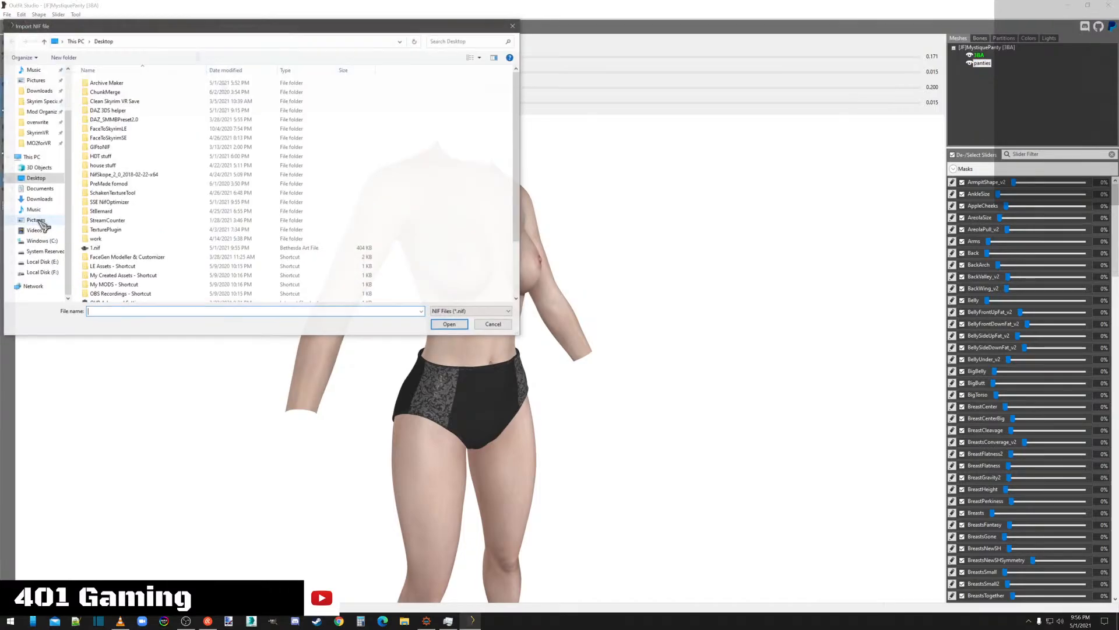
{"action": "double_click", "coordinate": [104, 249]}
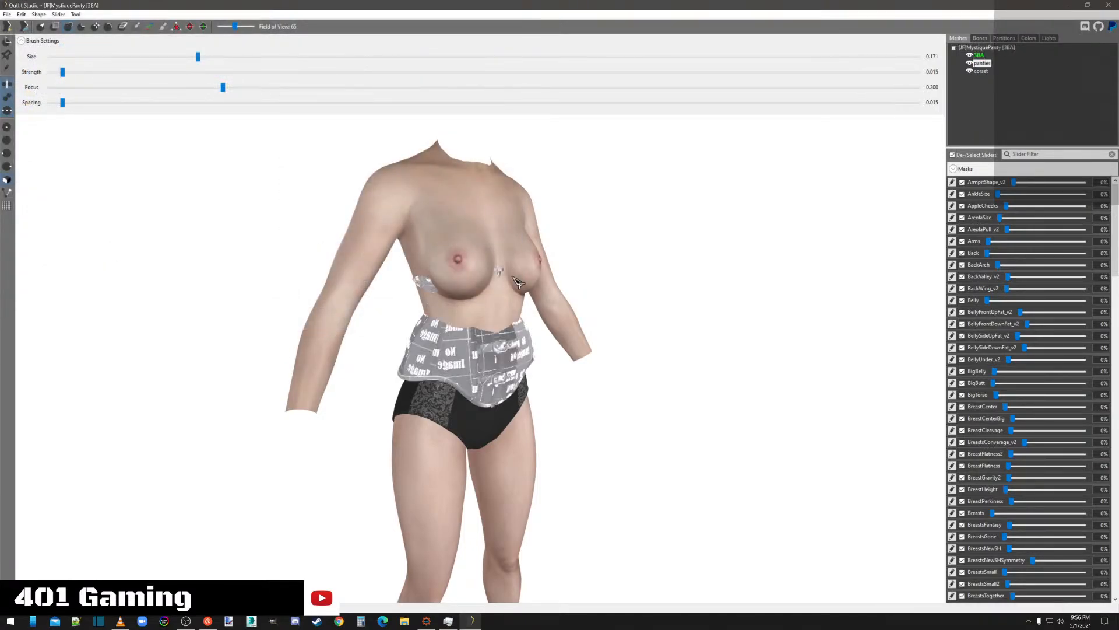
Select the imported corset and examine how it sits on the body from the front, side and back.
{"action": "right_click_drag", "start_coordinate": [697, 374], "coordinate": [473, 389]}
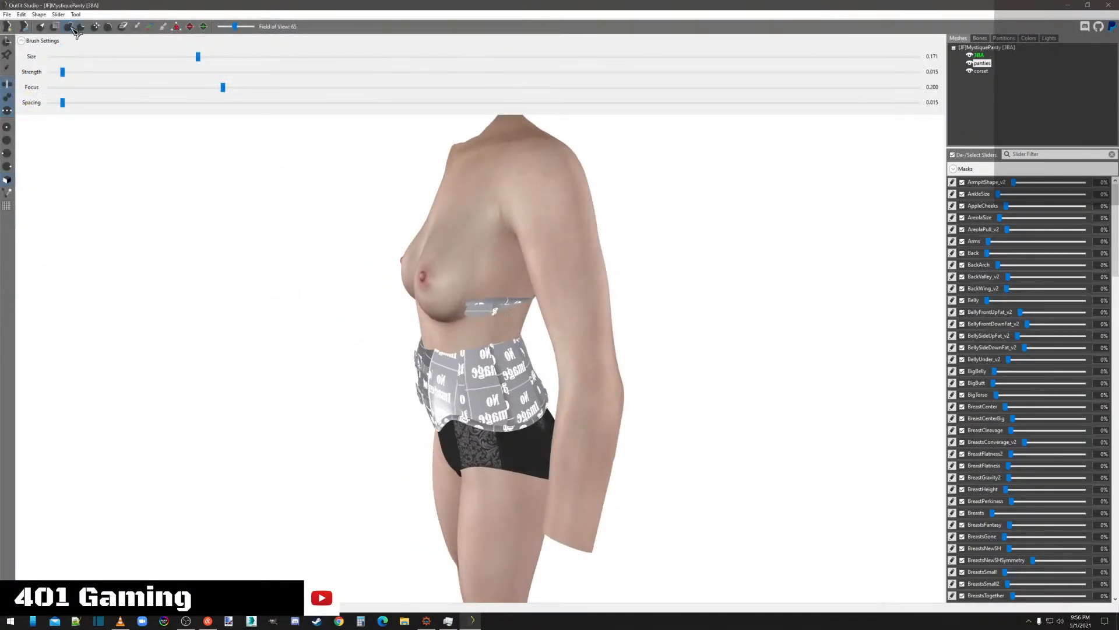
{"action": "left_click", "coordinate": [10, 66]}
{"action": "left_click", "coordinate": [10, 67]}
{"action": "left_click", "coordinate": [985, 72]}
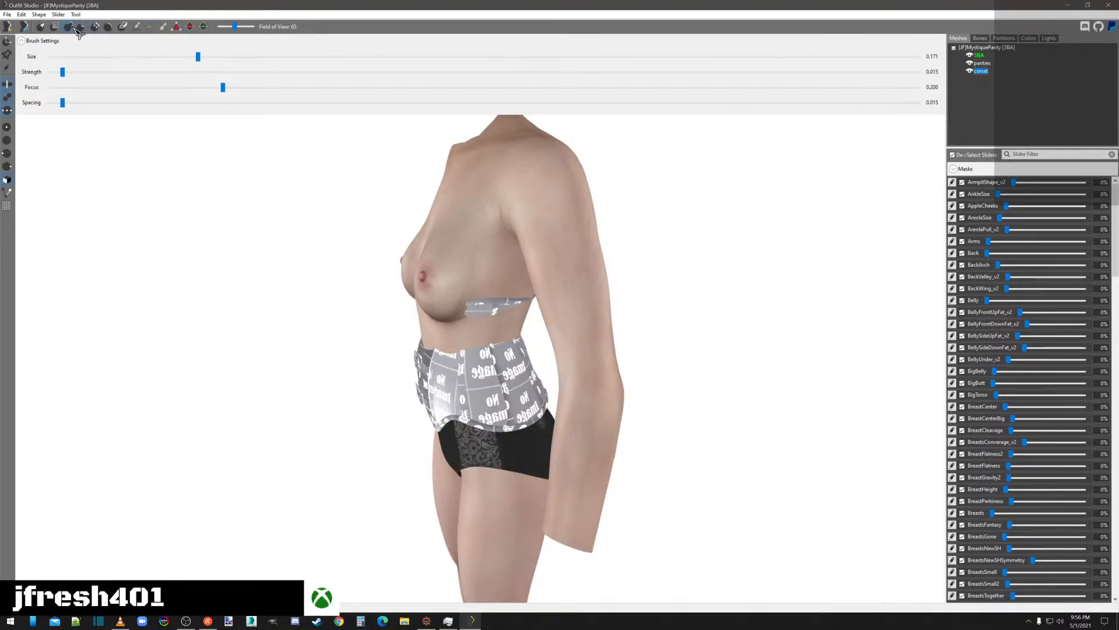
{"action": "right_click_drag", "start_coordinate": [238, 185], "coordinate": [368, 221]}
{"action": "right_click_drag", "start_coordinate": [493, 296], "coordinate": [501, 363]}
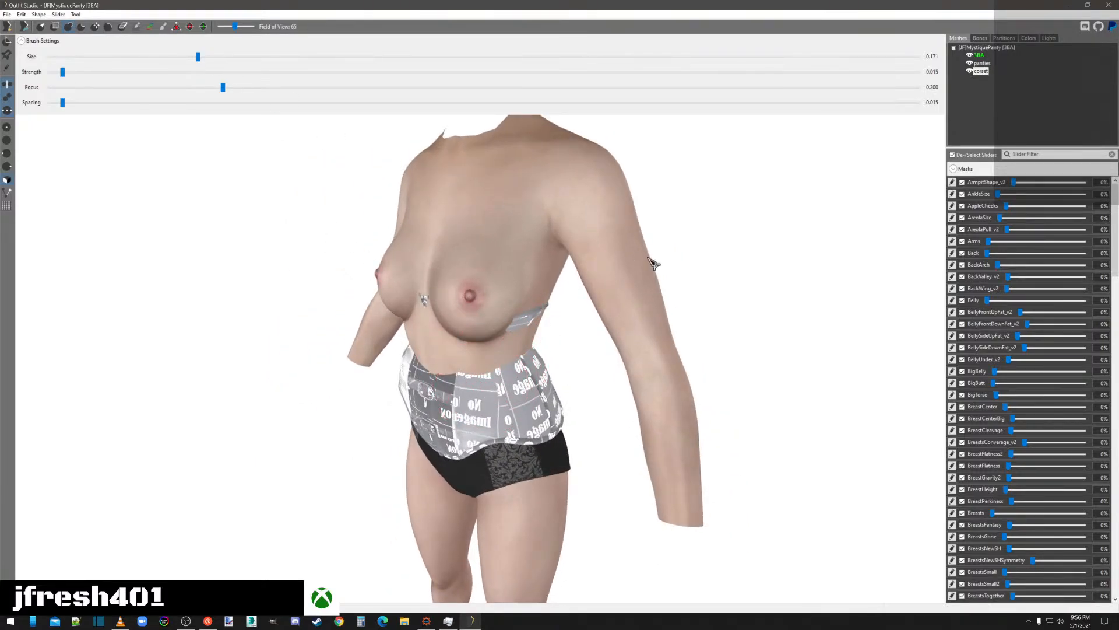
{"action": "right_click_drag", "start_coordinate": [653, 264], "coordinate": [769, 323]}
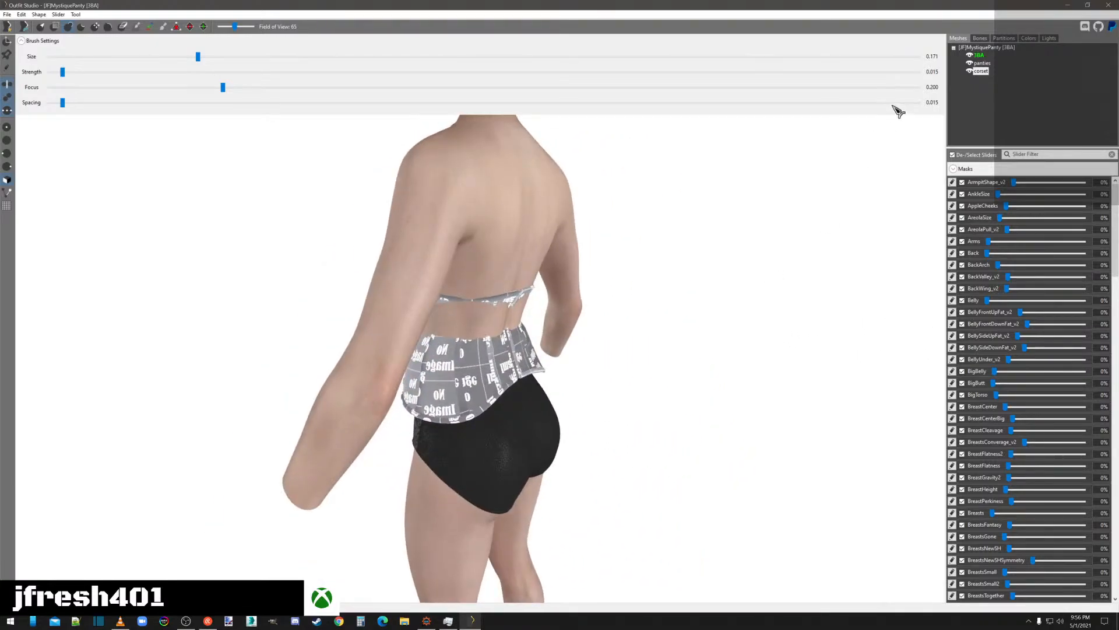
{"action": "right_click_drag", "start_coordinate": [704, 350], "coordinate": [798, 271]}
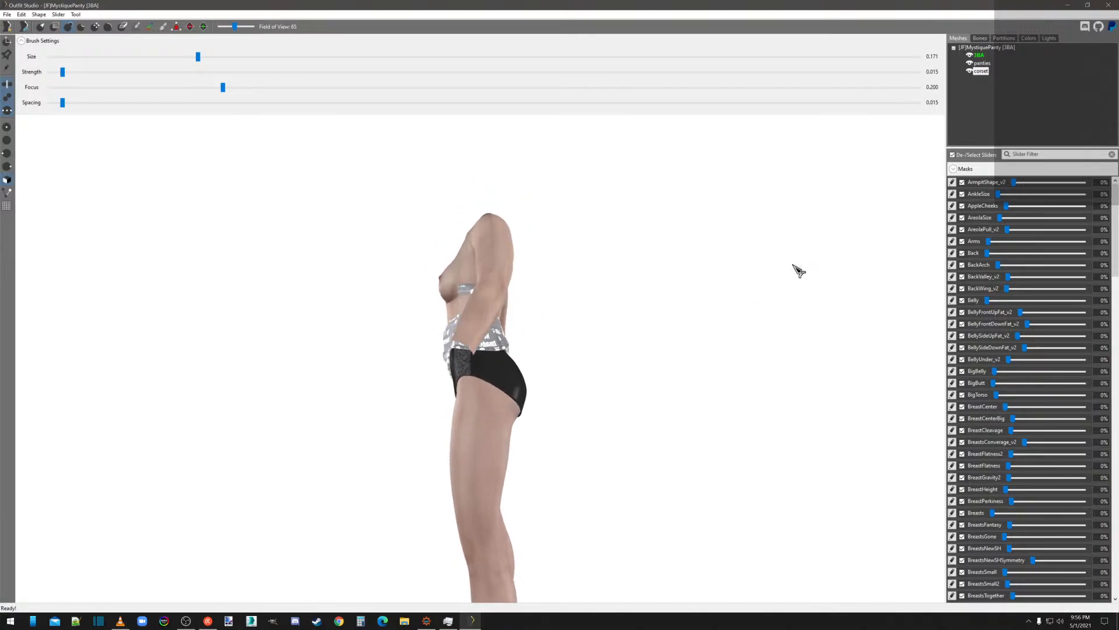
Open the corset's shape properties and copy the game-relative path of corset.DDS from the overwrite textures\JF\NaturalMystique folder.
{"action": "right_click", "coordinate": [988, 75]}
{"action": "left_click", "coordinate": [1013, 248]}
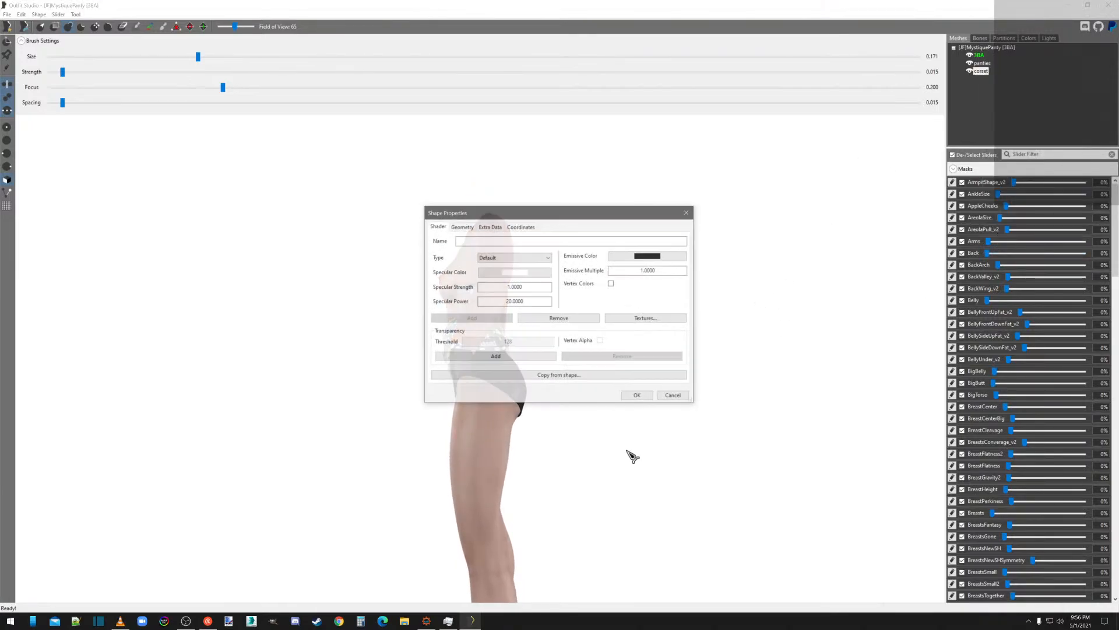
{"action": "left_click", "coordinate": [411, 622]}
{"action": "double_click", "coordinate": [493, 247]}
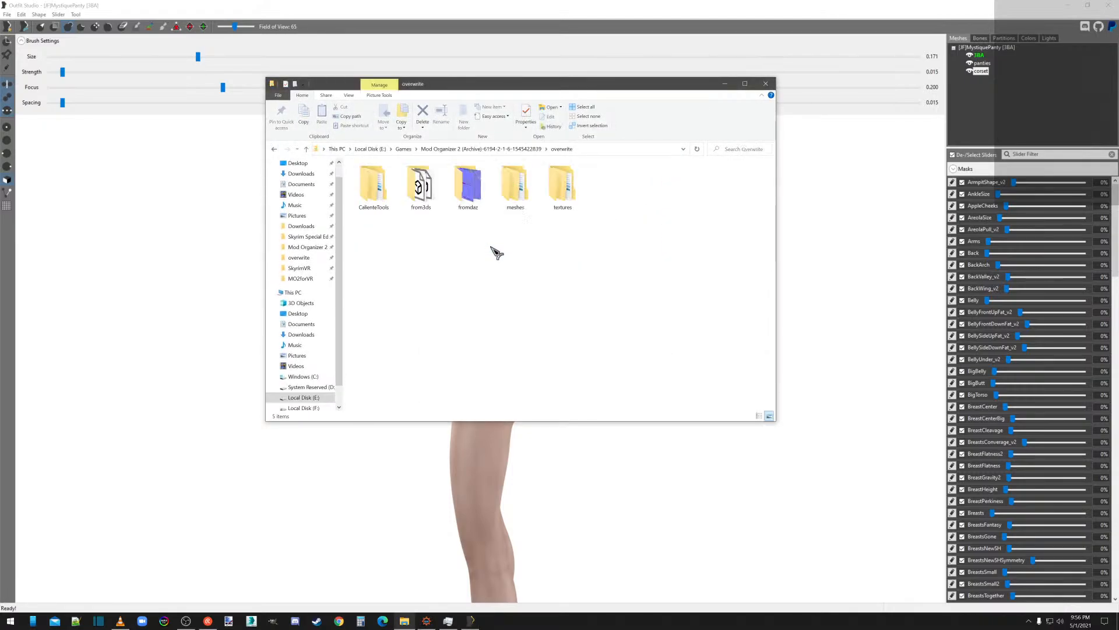
{"action": "double_click", "coordinate": [562, 186]}
{"action": "double_click", "coordinate": [372, 188]}
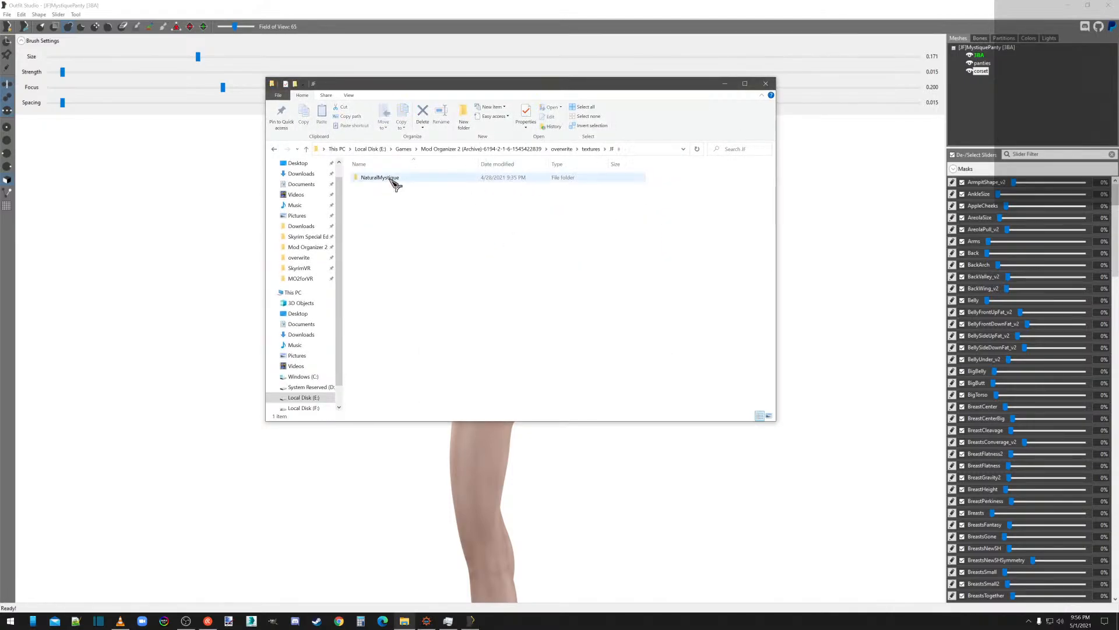
{"action": "double_click", "coordinate": [395, 181]}
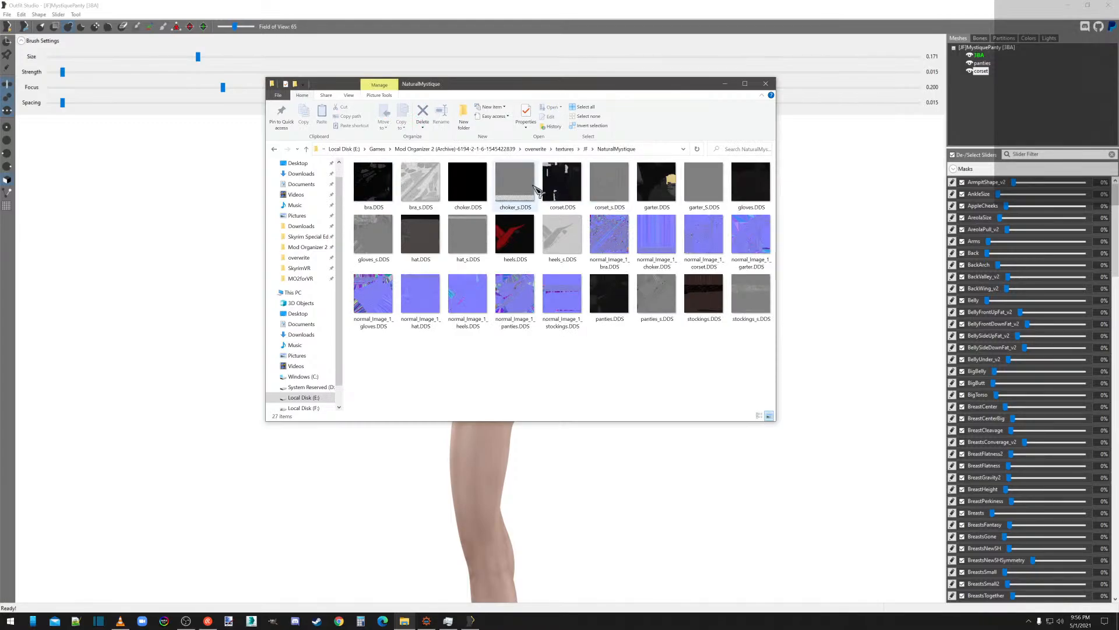
{"action": "right_click", "coordinate": [552, 182]}
{"action": "left_click", "coordinate": [434, 391]}
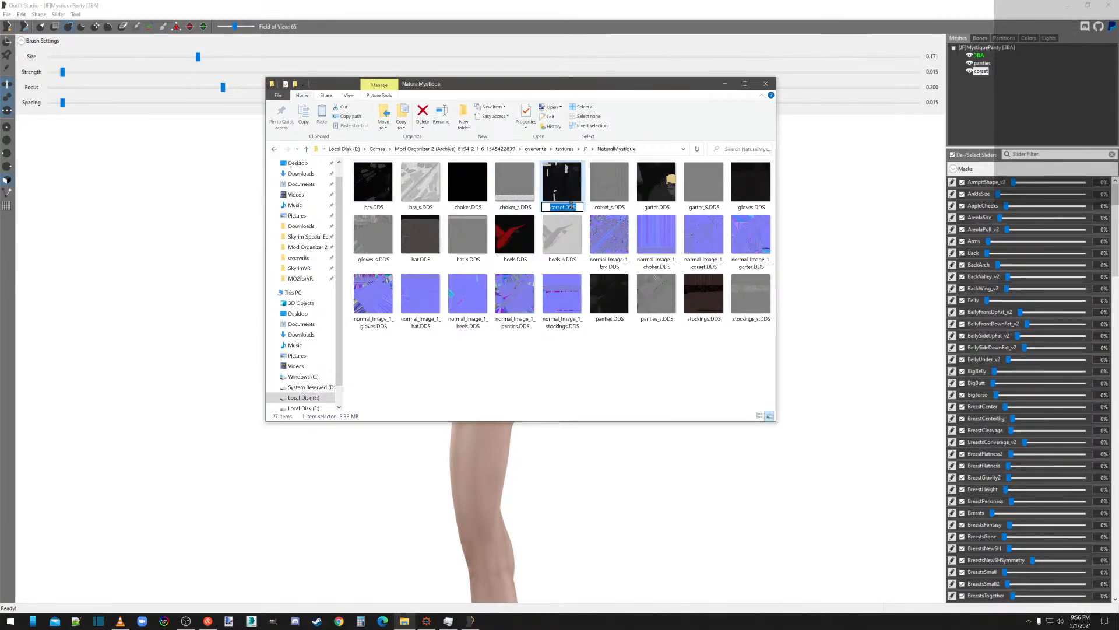
{"action": "left_click", "coordinate": [622, 152]}
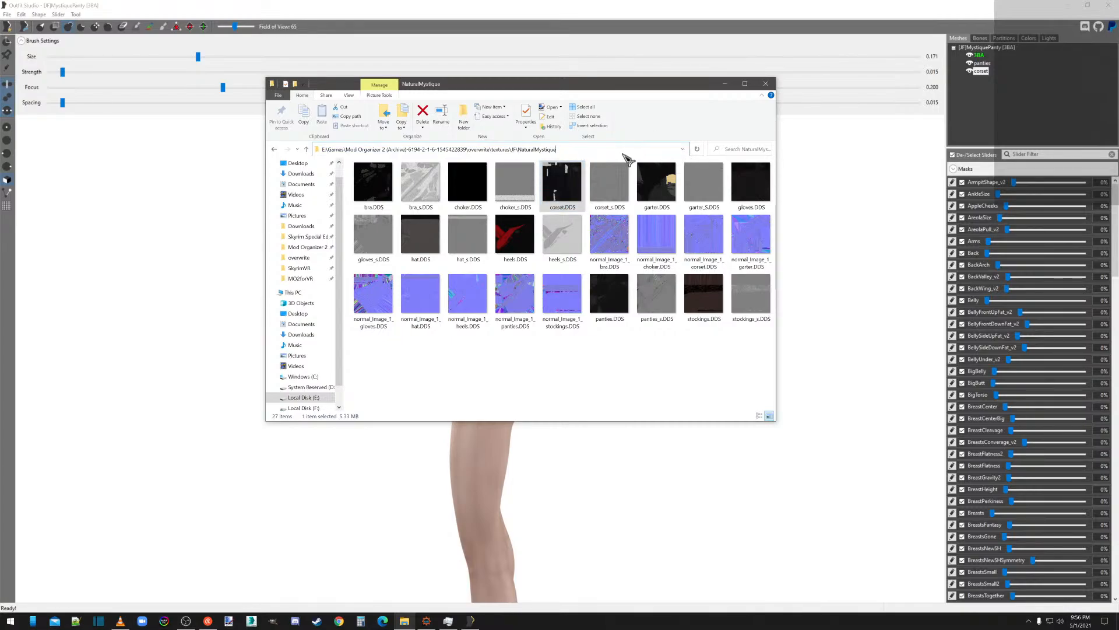
{"action": "type", "text": "\\corset.DDS"}
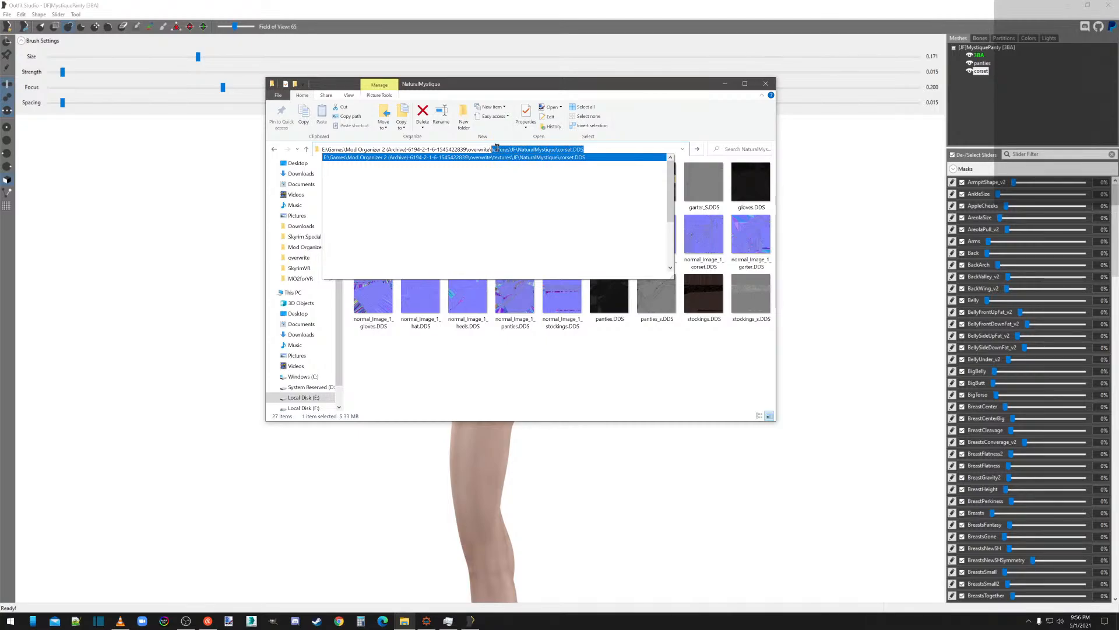
{"action": "left_click", "coordinate": [550, 10]}
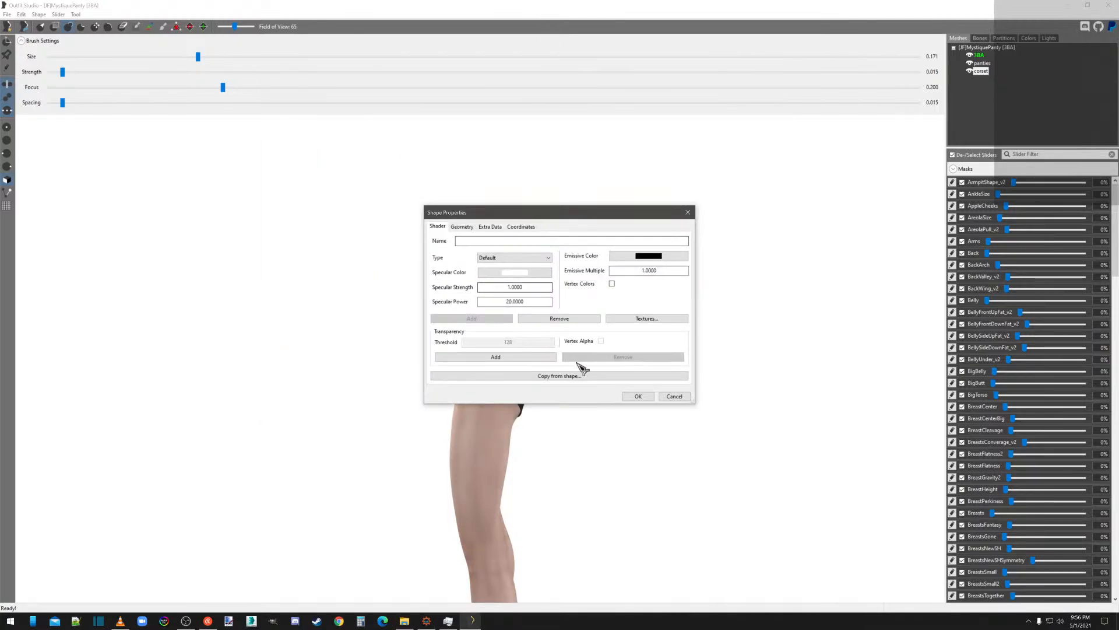
Set the corset's Diffuse texture to textures\JF\NaturalMystique\corset.DDS and its Specular texture to textures\JF\NaturalMystique\corset_s.DDS.
{"action": "left_click", "coordinate": [634, 319]}
{"action": "left_click", "coordinate": [547, 261]}
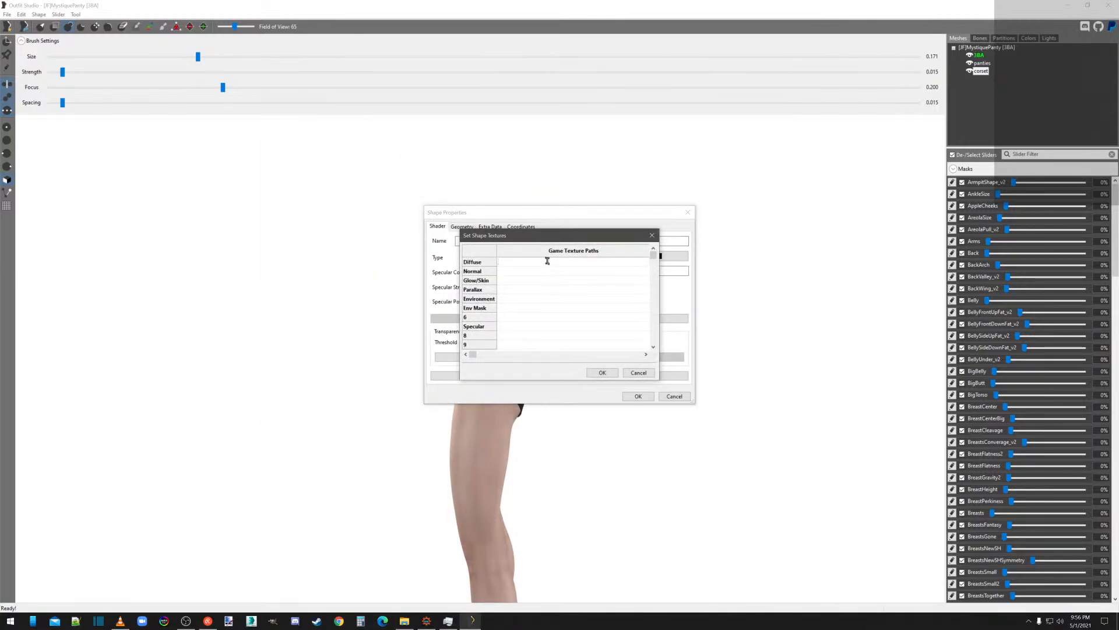
{"action": "type", "text": "textures\\JF\\NaturalMystique\\corset.DDS"}
{"action": "double_click", "coordinate": [517, 326]}
{"action": "type", "text": "textures\\JF\\NaturalMystique\\corset.DDS"}
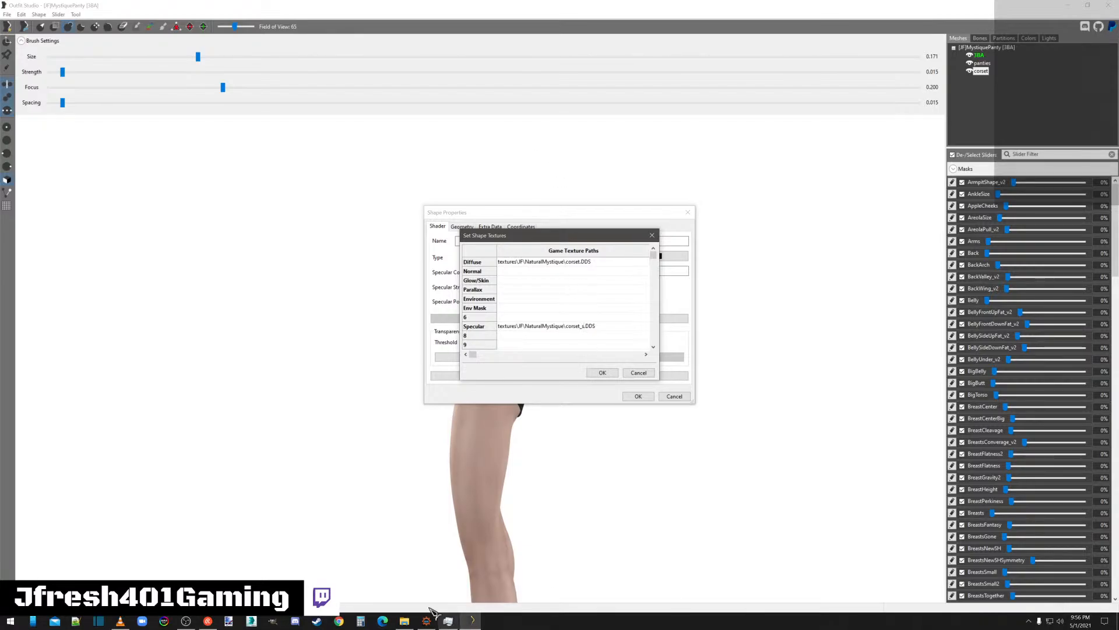
Copy the corset normal map's file name from the NaturalMystique folder and enter normal_Image_1_corset.DDS as the Normal texture.
{"action": "left_click", "coordinate": [404, 621]}
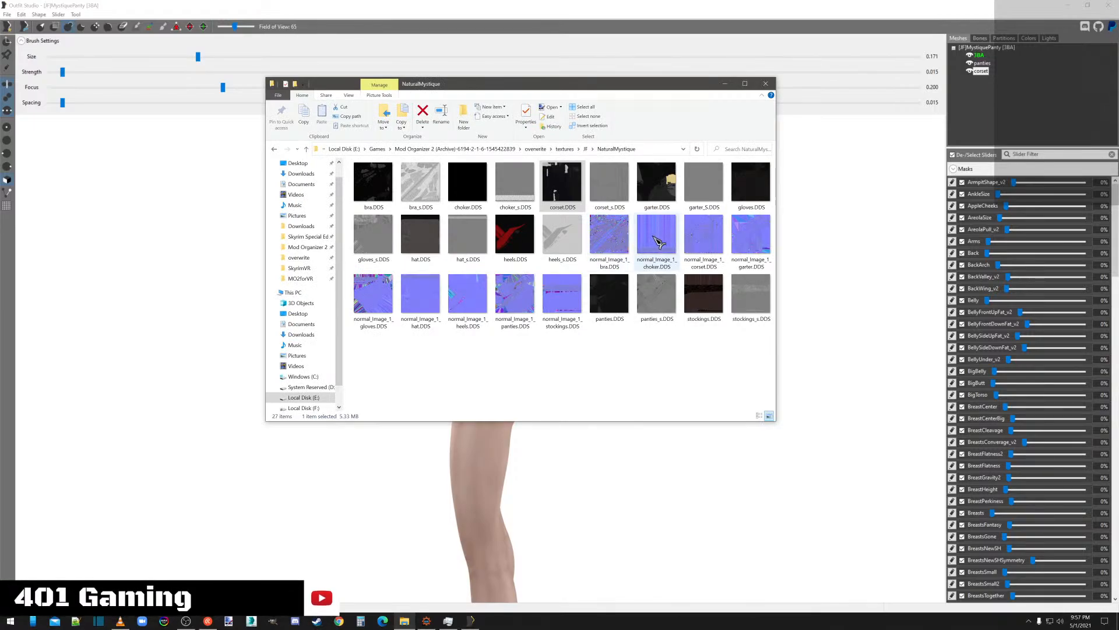
{"action": "right_click", "coordinate": [694, 245]}
{"action": "left_click", "coordinate": [569, 454]}
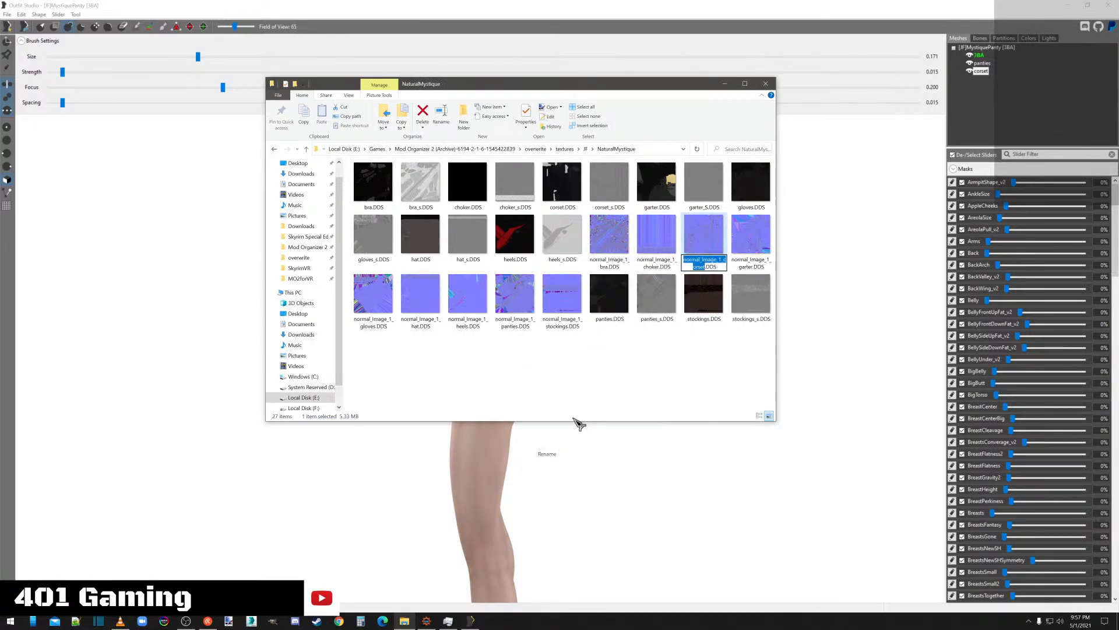
{"action": "left_click_drag", "start_coordinate": [719, 267], "coordinate": [684, 264]}
{"action": "left_click", "coordinate": [463, 3]}
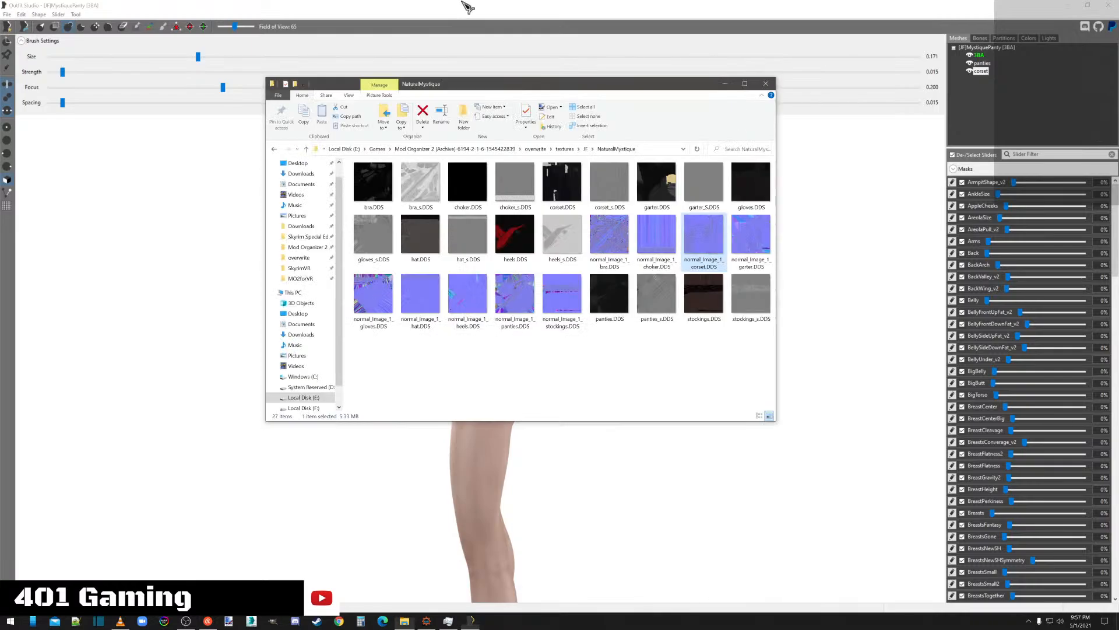
{"action": "left_click", "coordinate": [544, 17]}
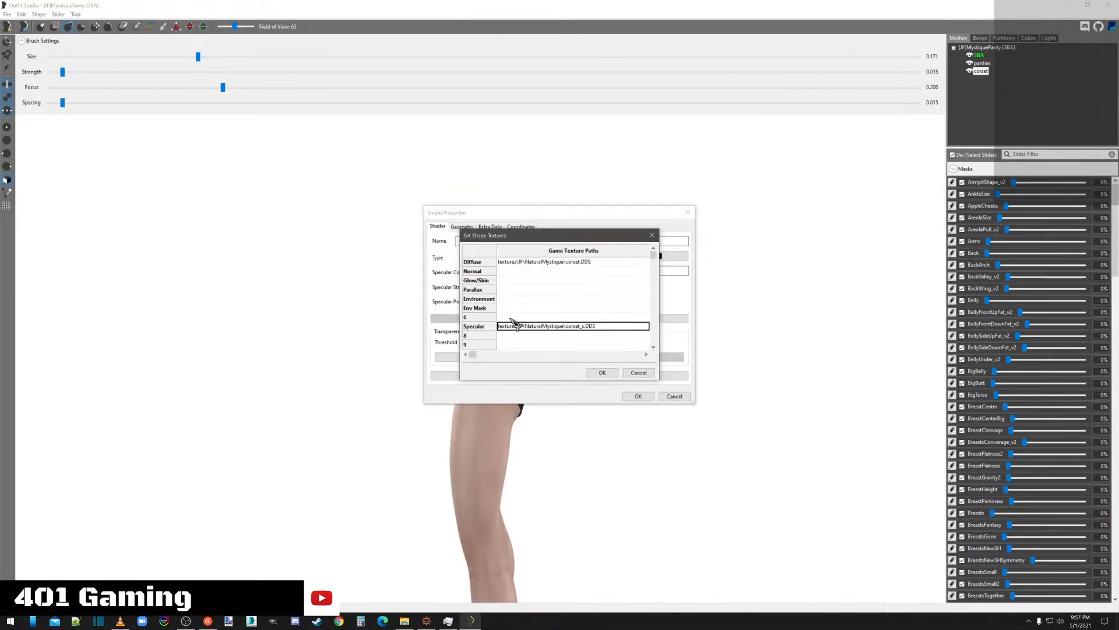
{"action": "left_click", "coordinate": [510, 272]}
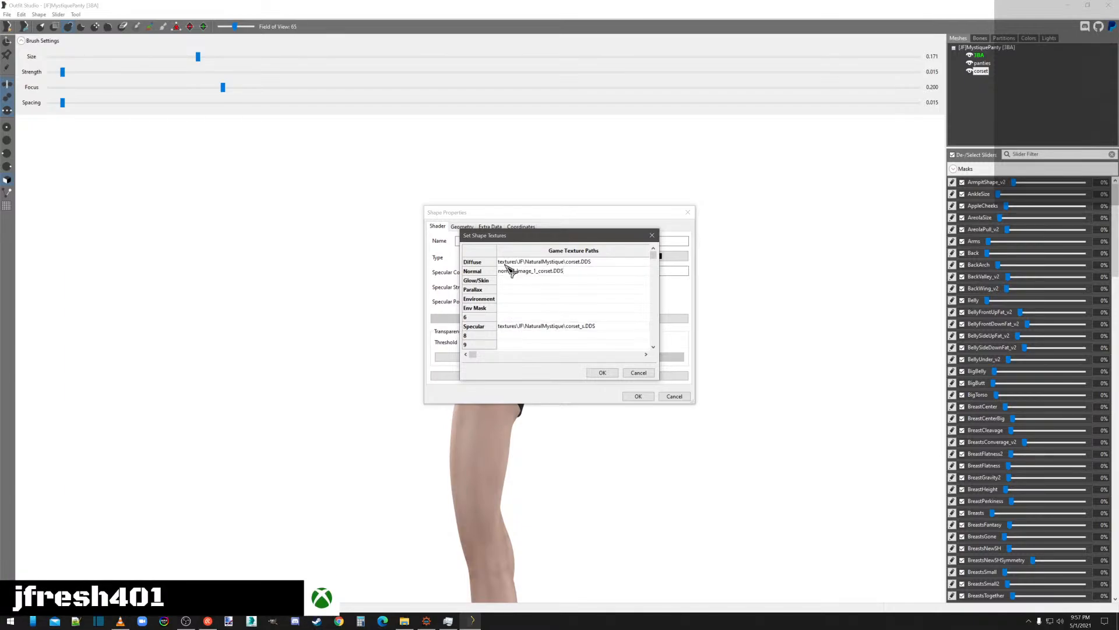
Prefix the corset's Normal texture with textures\JF\NaturalMystique\ and apply the texture and shape properties.
{"action": "left_click", "coordinate": [567, 262]}
{"action": "double_click", "coordinate": [568, 261]}
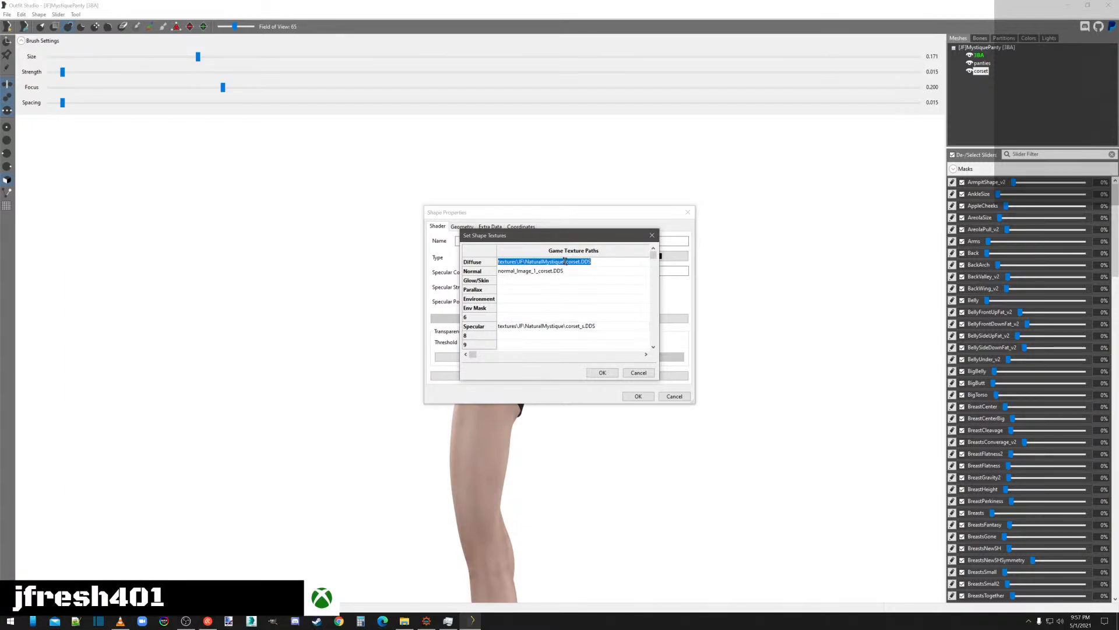
{"action": "left_click_drag", "start_coordinate": [565, 261], "coordinate": [549, 262]}
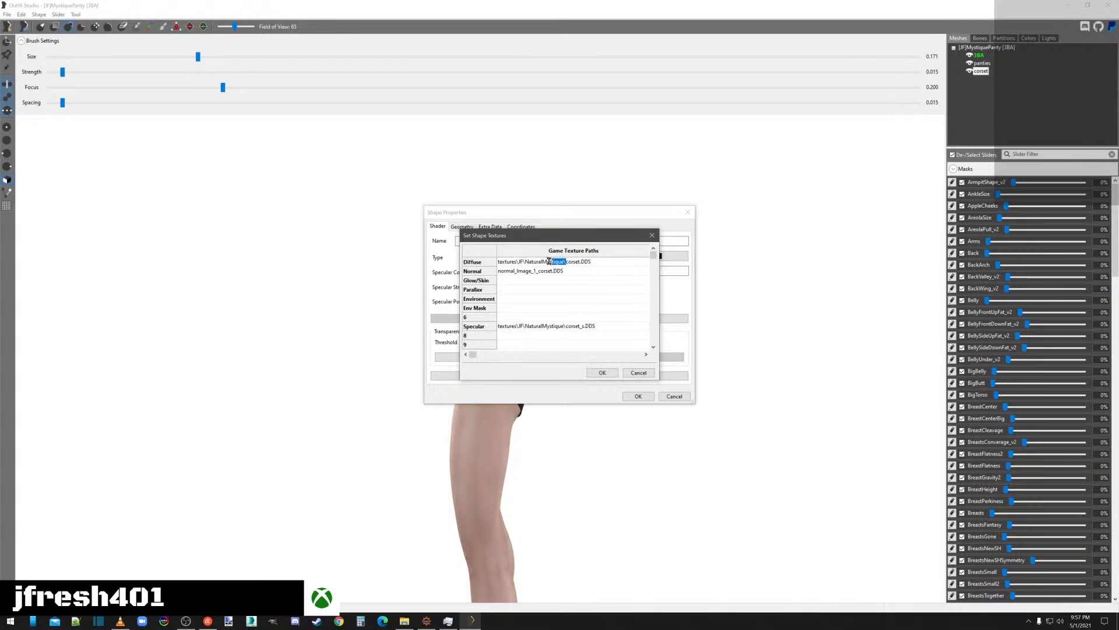
{"action": "left_click", "coordinate": [505, 271]}
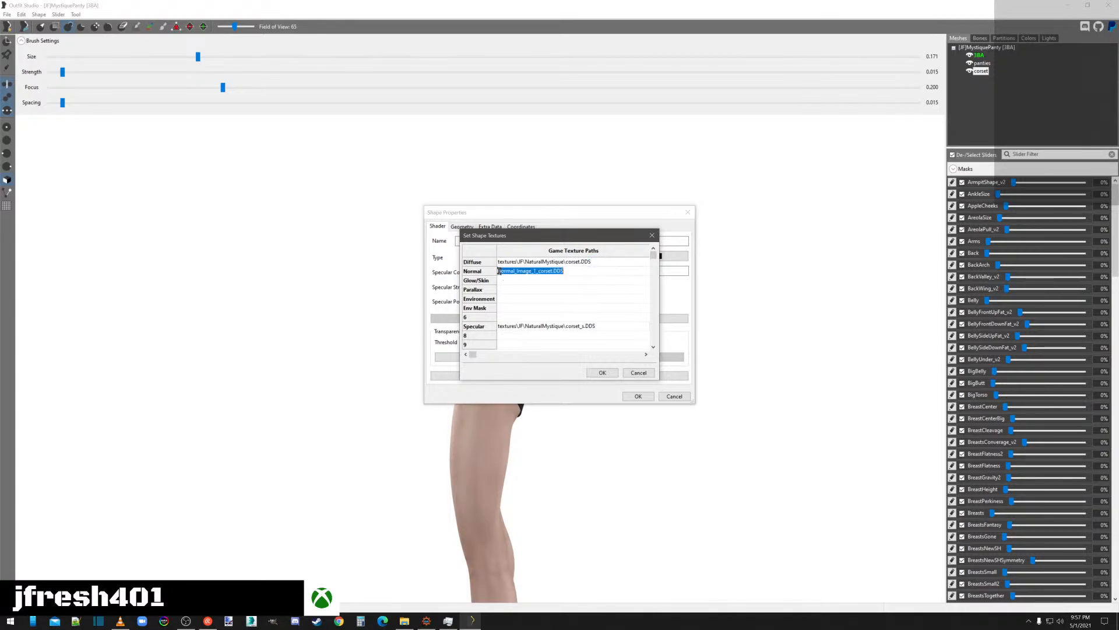
{"action": "left_click", "coordinate": [499, 271]}
{"action": "type", "text": "textures\\JF\\NaturalMystique\\"}
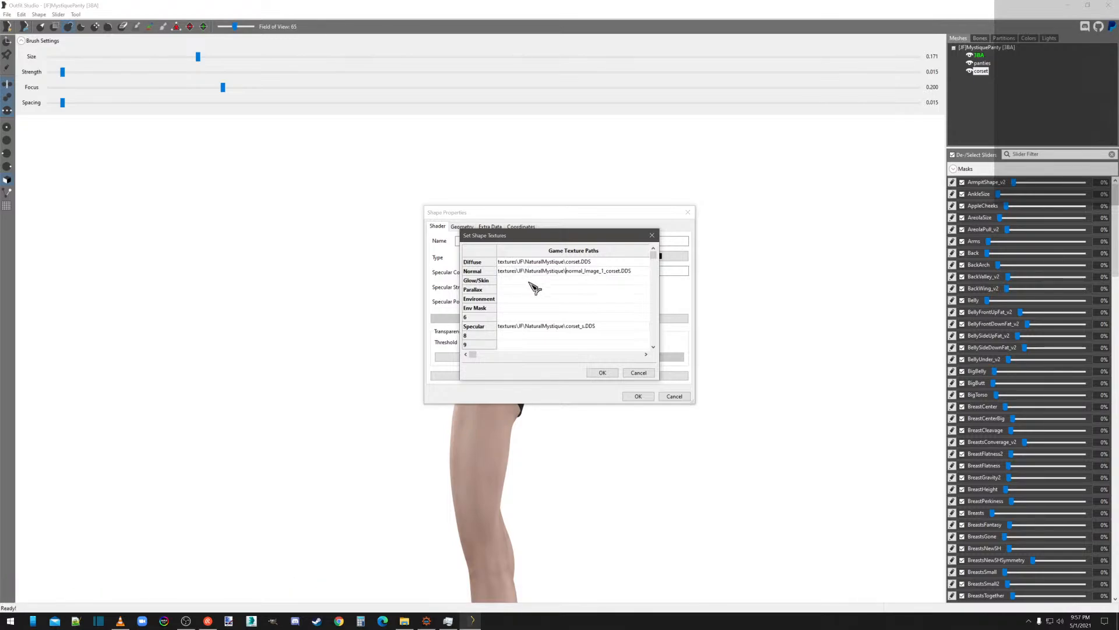
{"action": "left_click", "coordinate": [603, 373]}
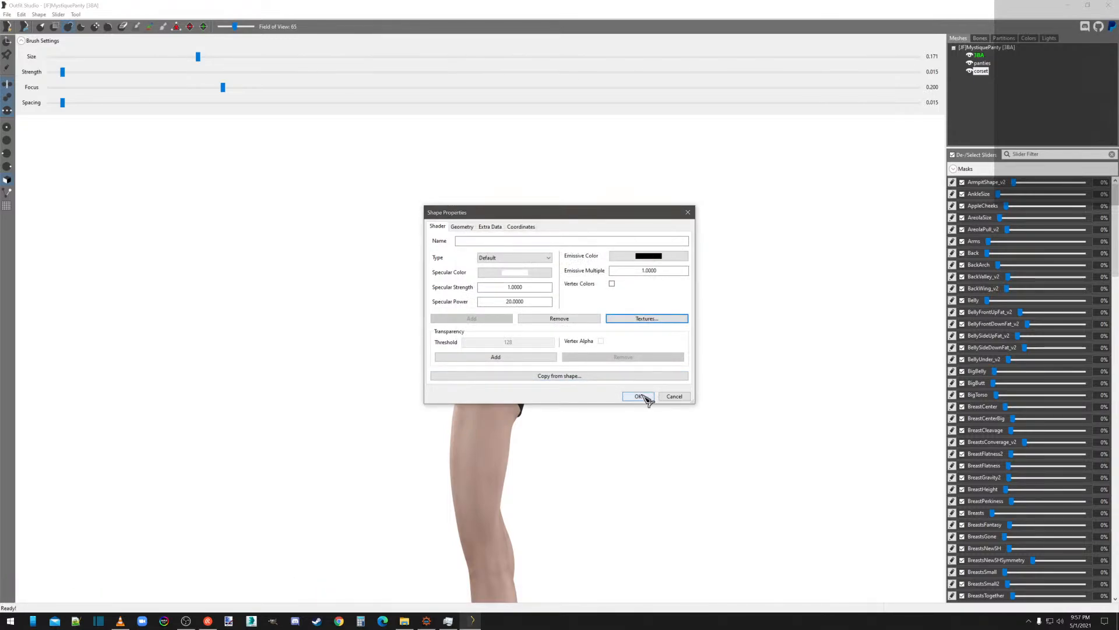
{"action": "left_click", "coordinate": [643, 396]}
Set the corset's specular strength to .2 and specular power to 200 in its shape properties.
{"action": "right_click_drag", "start_coordinate": [603, 404], "coordinate": [663, 414]}
{"action": "scroll", "coordinate": [663, 414], "scroll_direction": "up", "scroll_amount": 3}
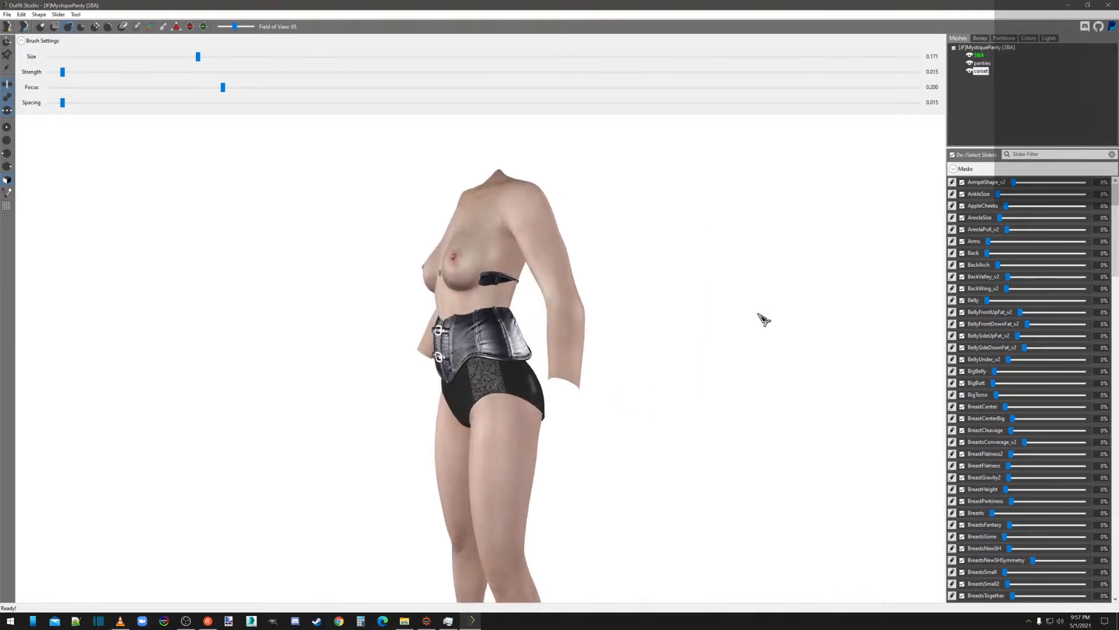
{"action": "right_click", "coordinate": [984, 74]}
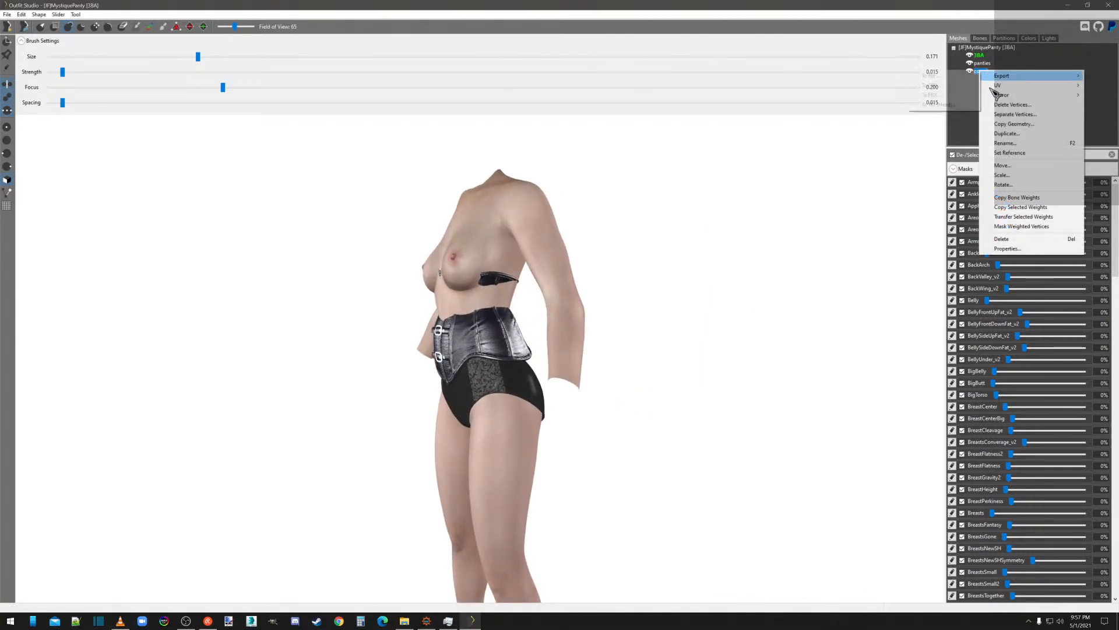
{"action": "left_click", "coordinate": [998, 245]}
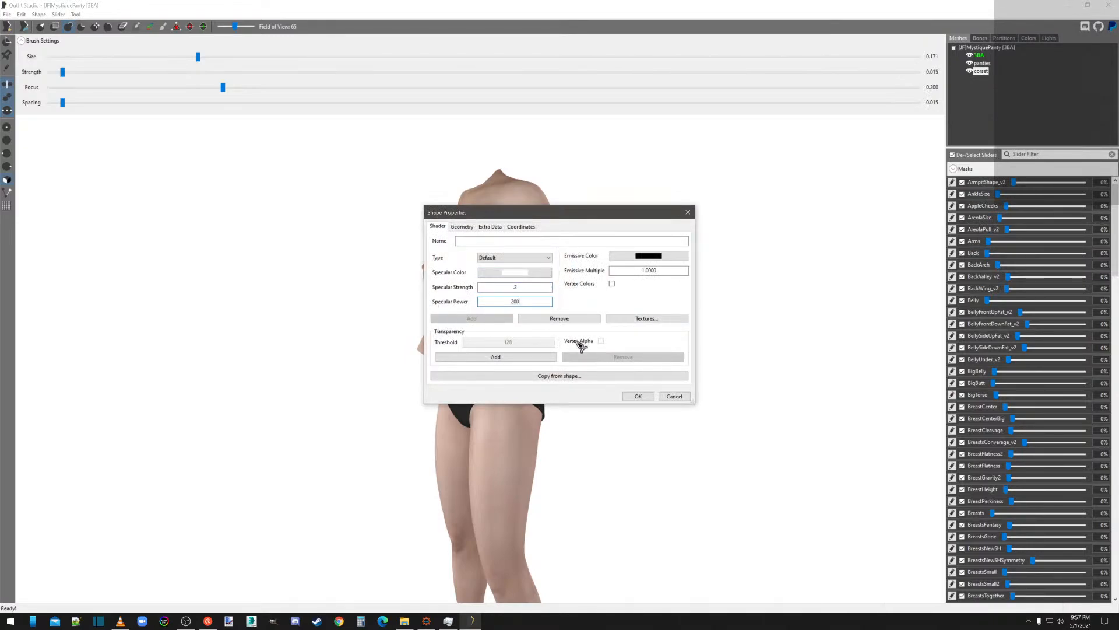
{"action": "left_click", "coordinate": [637, 397]}
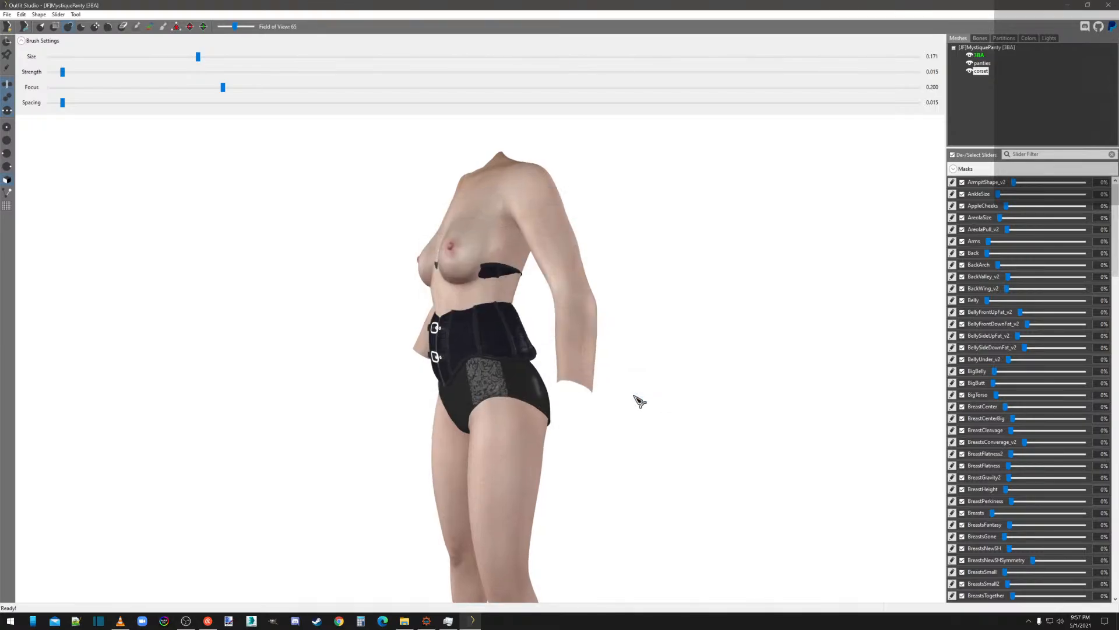
Inflate the corset's front around the zipper and under the bust so it covers the 3BA body.
{"action": "scroll", "coordinate": [638, 401], "scroll_direction": "up", "scroll_amount": 5}
{"action": "scroll", "coordinate": [675, 409], "scroll_direction": "down", "scroll_amount": 5}
{"action": "right_click_drag", "start_coordinate": [674, 417], "coordinate": [849, 403]}
{"action": "scroll", "coordinate": [843, 411], "scroll_direction": "up", "scroll_amount": 2}
{"action": "scroll", "coordinate": [834, 411], "scroll_direction": "up", "scroll_amount": 1}
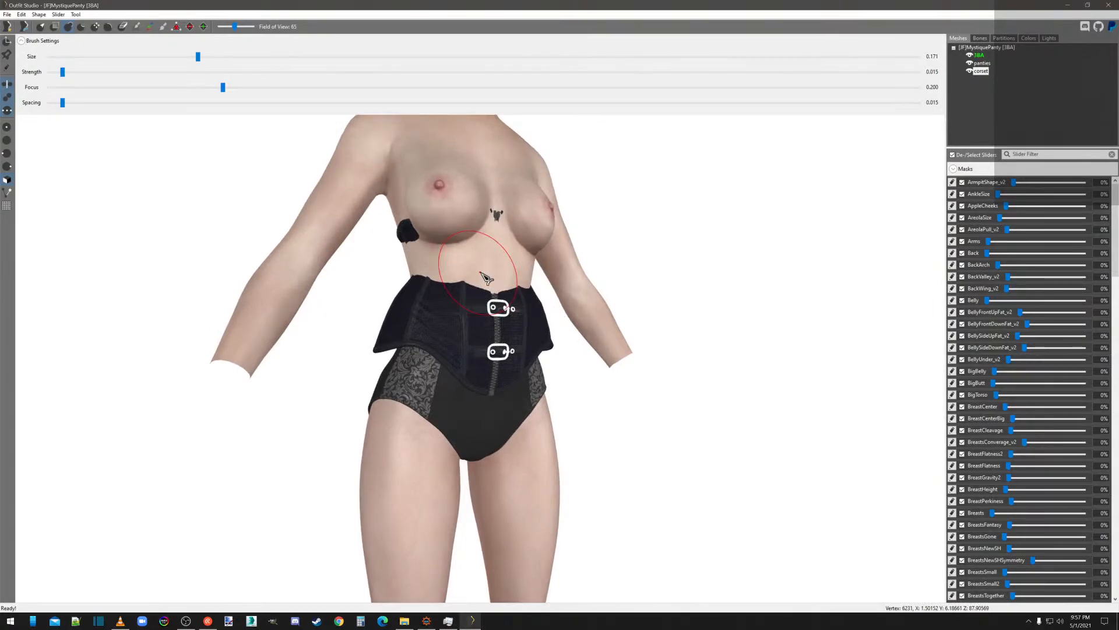
{"action": "mouse_move", "coordinate": [499, 236]}
{"action": "left_mouse_down"}
{"action": "mouse_move", "coordinate": [412, 238]}
{"action": "mouse_move", "coordinate": [534, 238]}
{"action": "left_mouse_up"}
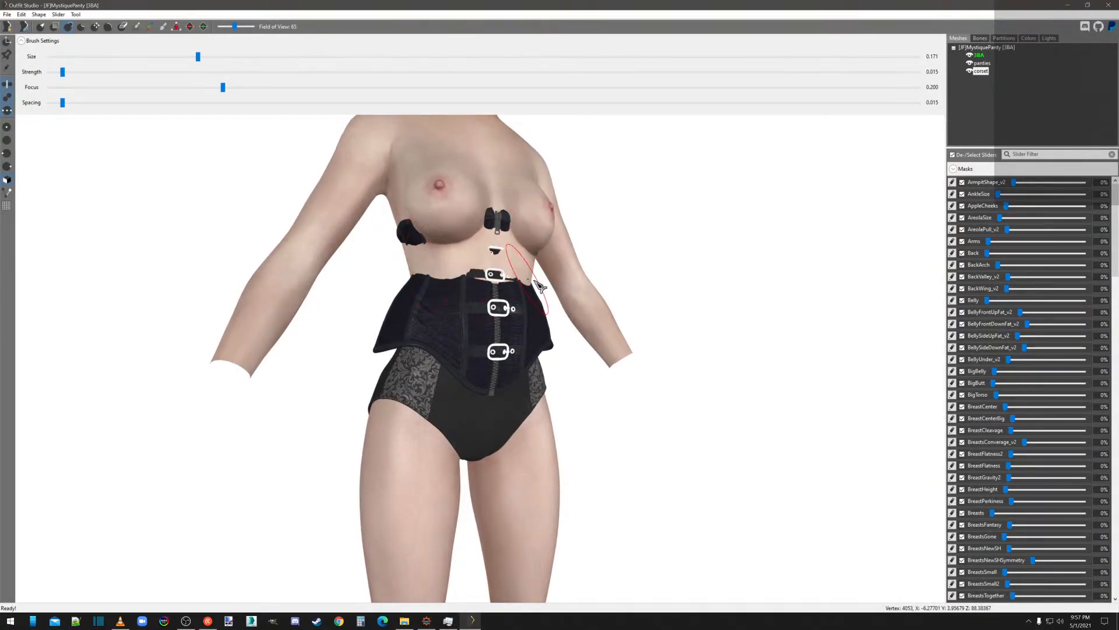
{"action": "right_click_drag", "start_coordinate": [424, 268], "coordinate": [474, 258]}
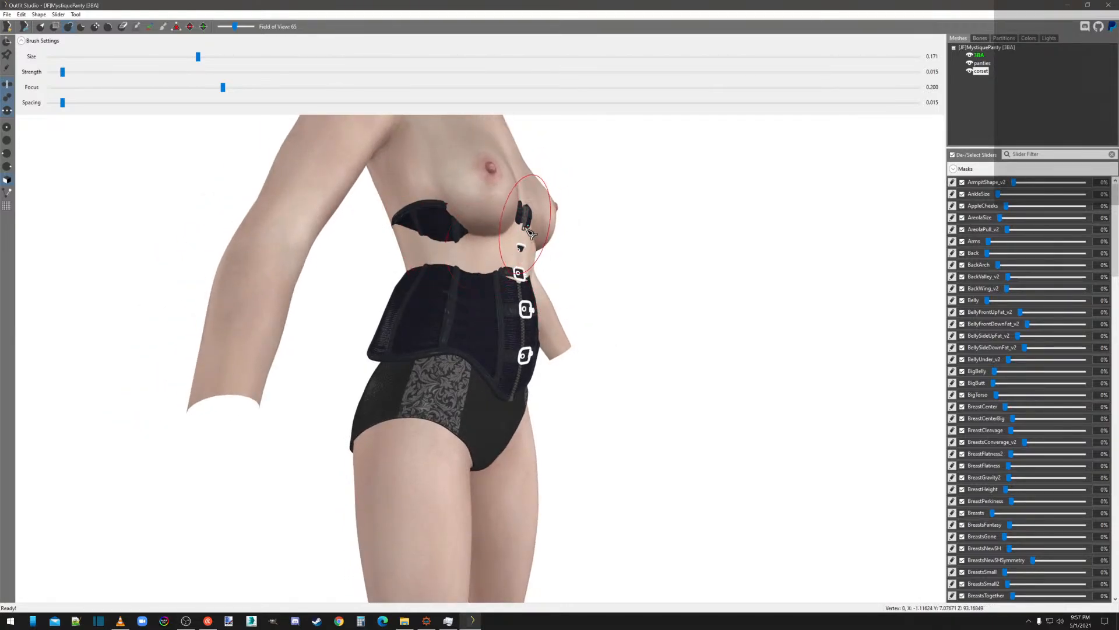
{"action": "mouse_move", "coordinate": [529, 232]}
{"action": "left_mouse_down"}
{"action": "mouse_move", "coordinate": [408, 239]}
{"action": "mouse_move", "coordinate": [505, 212]}
{"action": "left_mouse_up"}
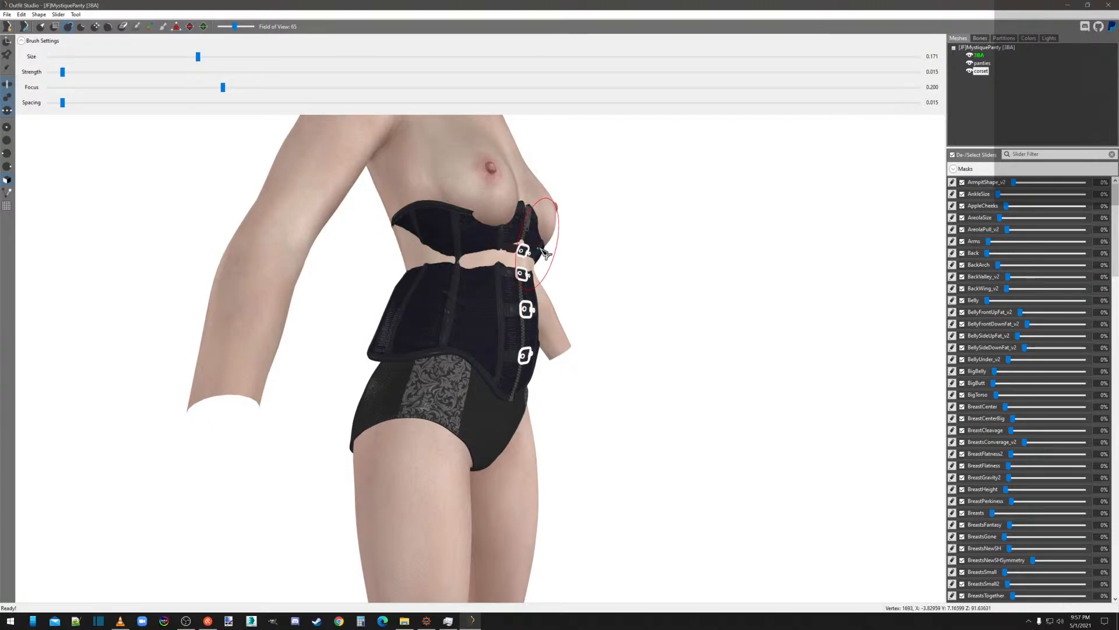
Inflate the corset's side and back panels outward to cover the skin clipping through the upper waist.
{"action": "right_click_drag", "start_coordinate": [426, 272], "coordinate": [500, 313]}
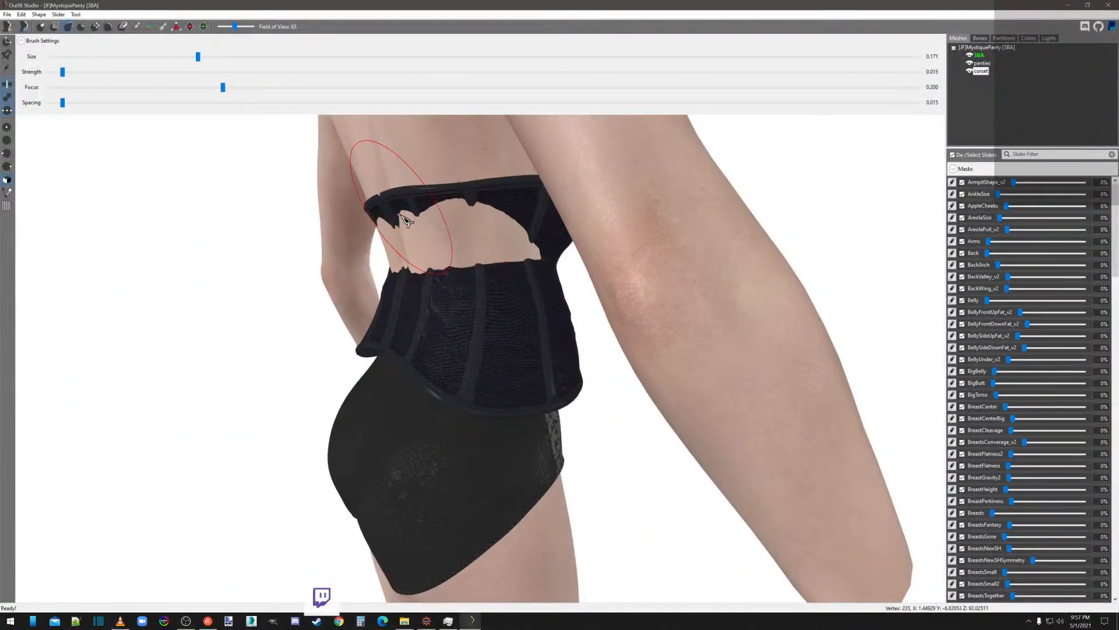
{"action": "left_click_drag", "start_coordinate": [492, 213], "coordinate": [394, 253]}
{"action": "middle_click_drag", "start_coordinate": [394, 254], "coordinate": [470, 271]}
{"action": "mouse_move", "coordinate": [593, 273]}
{"action": "left_mouse_down"}
{"action": "mouse_move", "coordinate": [580, 263]}
{"action": "mouse_move", "coordinate": [436, 269]}
{"action": "left_mouse_up"}
{"action": "middle_click_drag", "start_coordinate": [440, 274], "coordinate": [514, 275]}
{"action": "mouse_move", "coordinate": [639, 281]}
{"action": "left_mouse_down"}
{"action": "mouse_move", "coordinate": [507, 265]}
{"action": "mouse_move", "coordinate": [665, 269]}
{"action": "mouse_move", "coordinate": [729, 257]}
{"action": "mouse_move", "coordinate": [539, 272]}
{"action": "left_mouse_up"}
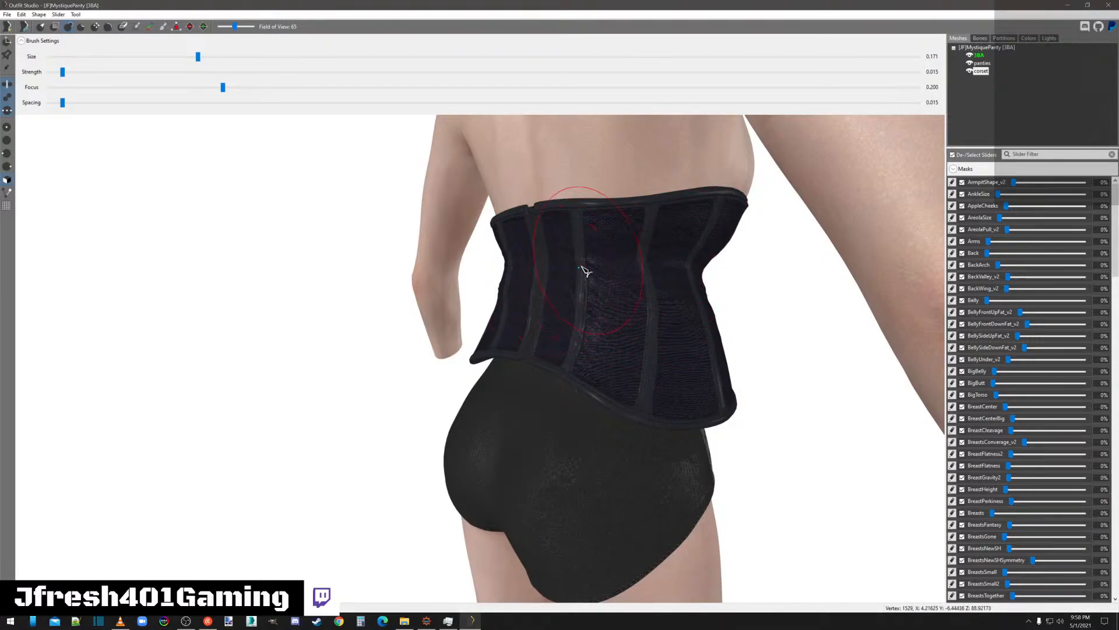
Inflate the remaining clipped front panels and the corset's top edge beneath the breasts.
{"action": "right_click_drag", "start_coordinate": [692, 286], "coordinate": [545, 280]}
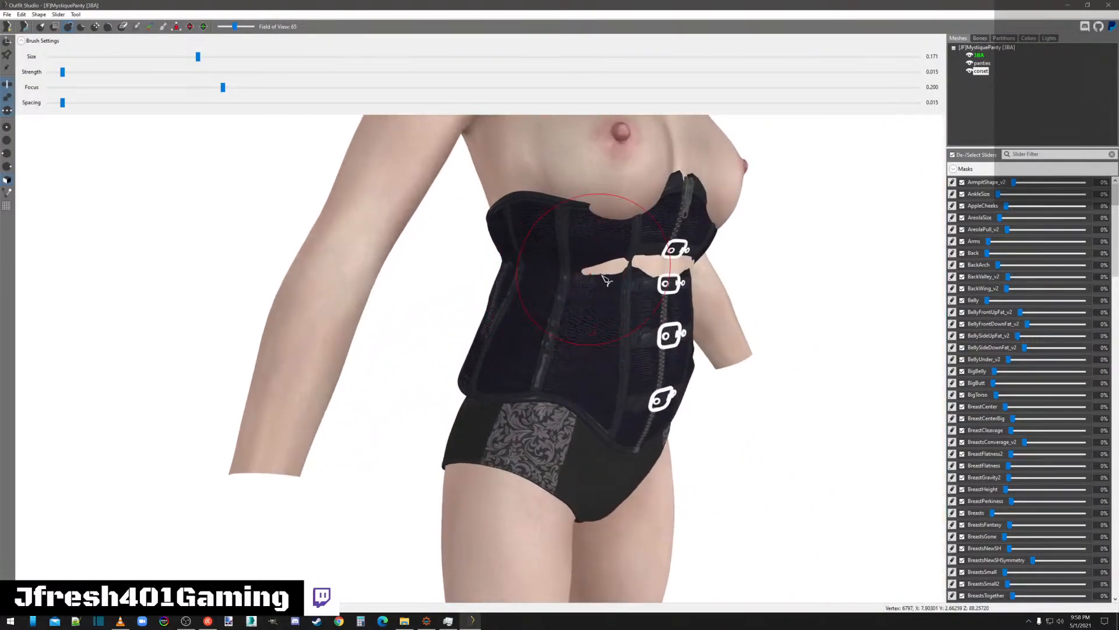
{"action": "mouse_move", "coordinate": [602, 275]}
{"action": "left_mouse_down"}
{"action": "mouse_move", "coordinate": [695, 264]}
{"action": "mouse_move", "coordinate": [591, 263]}
{"action": "mouse_move", "coordinate": [680, 195]}
{"action": "mouse_move", "coordinate": [590, 210]}
{"action": "left_mouse_up"}
{"action": "middle_click_drag", "start_coordinate": [648, 189], "coordinate": [592, 220]}
{"action": "scroll", "coordinate": [605, 256], "scroll_direction": "up", "scroll_amount": 5}
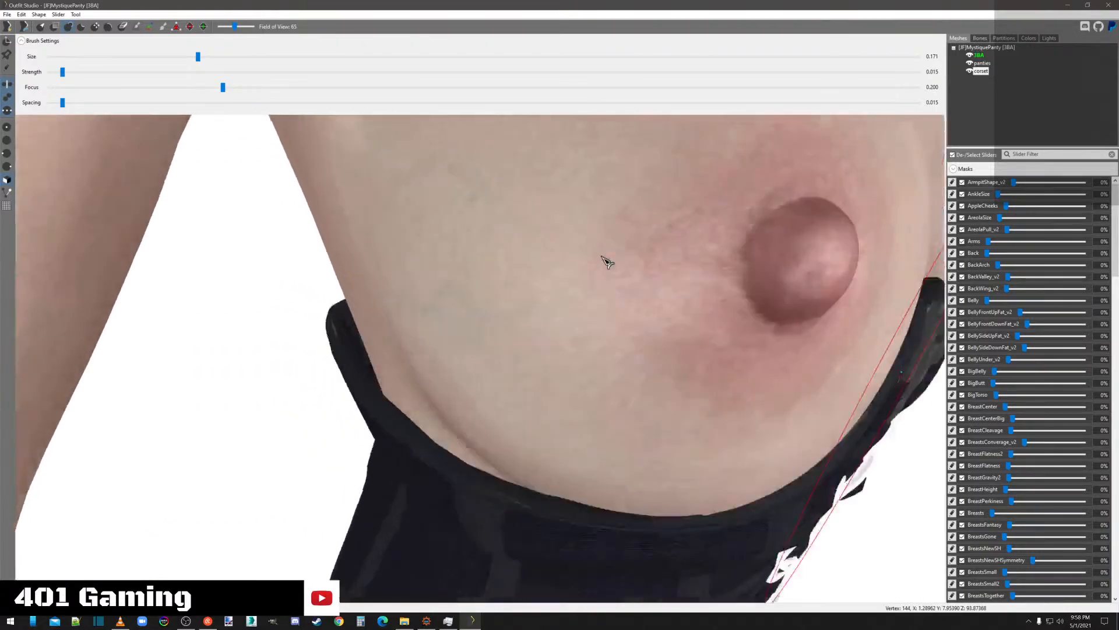
{"action": "scroll", "coordinate": [610, 251], "scroll_direction": "down", "scroll_amount": 5}
{"action": "mouse_move", "coordinate": [611, 247]}
{"action": "left_mouse_down"}
{"action": "mouse_move", "coordinate": [584, 260]}
{"action": "mouse_move", "coordinate": [601, 255]}
{"action": "mouse_move", "coordinate": [470, 255]}
{"action": "mouse_move", "coordinate": [647, 274]}
{"action": "left_mouse_up"}
Deflate the corset's flared lower hem across the back so it sits closer to the panties.
{"action": "mouse_move", "coordinate": [647, 274]}
{"action": "right_mouse_down"}
{"action": "mouse_move", "coordinate": [573, 293]}
{"action": "mouse_move", "coordinate": [461, 295]}
{"action": "mouse_move", "coordinate": [416, 279]}
{"action": "mouse_move", "coordinate": [468, 256]}
{"action": "mouse_move", "coordinate": [287, 283]}
{"action": "right_mouse_up"}
{"action": "scroll", "coordinate": [461, 295], "scroll_direction": "up", "scroll_amount": 3}
{"action": "scroll", "coordinate": [461, 295], "scroll_direction": "down", "scroll_amount": 5}
{"action": "scroll", "coordinate": [416, 278], "scroll_direction": "down", "scroll_amount": 4}
{"action": "scroll", "coordinate": [287, 282], "scroll_direction": "up", "scroll_amount": 5}
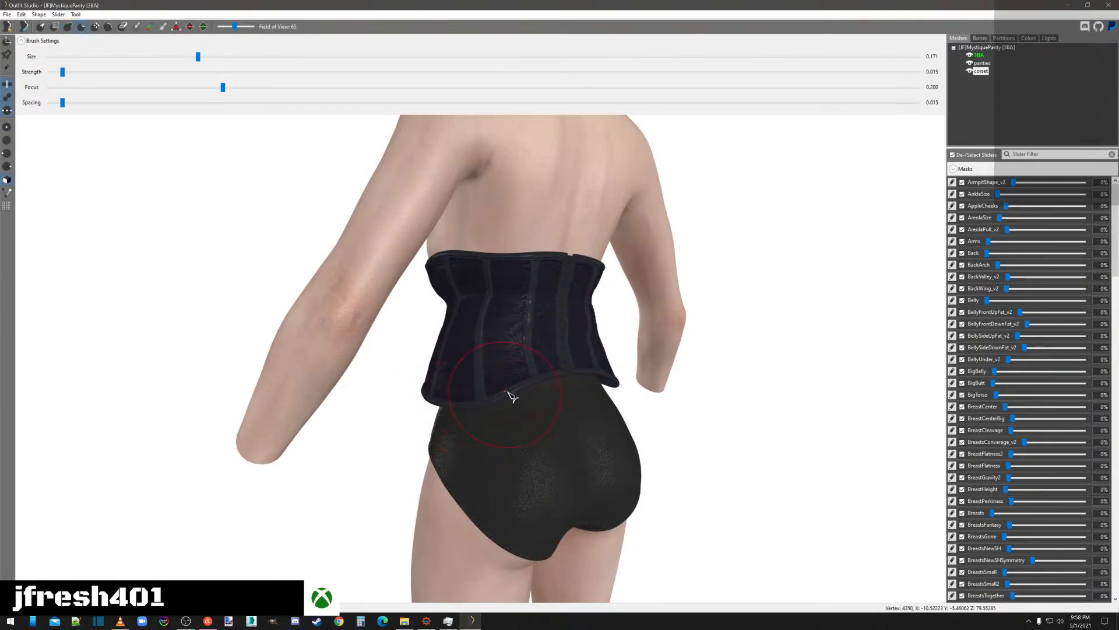
{"action": "right_click_drag", "start_coordinate": [538, 385], "coordinate": [577, 357]}
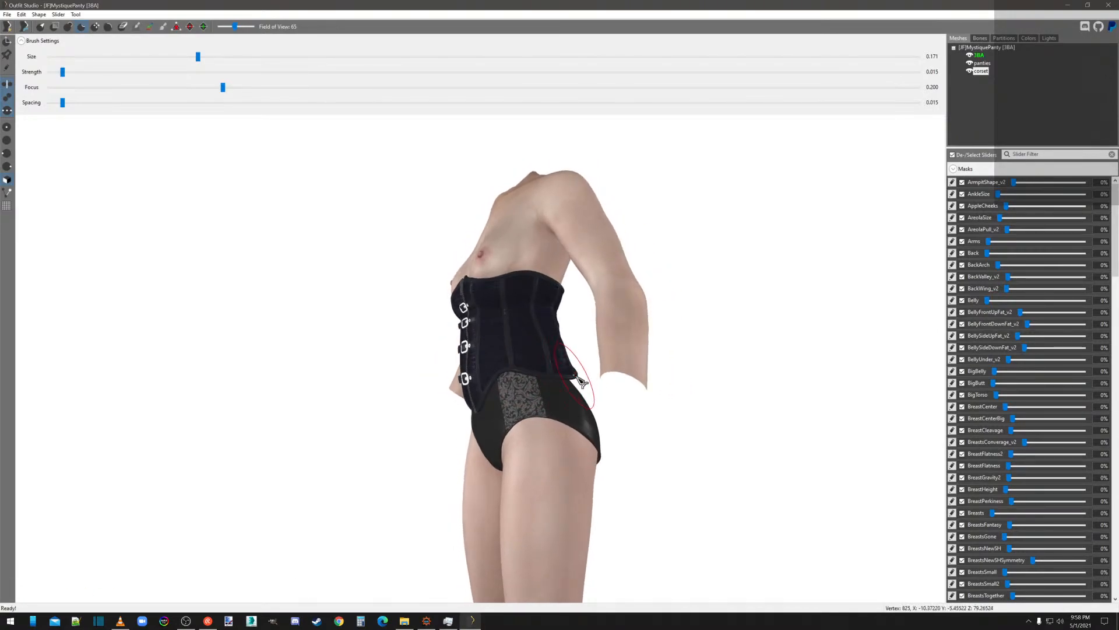
{"action": "right_click_drag", "start_coordinate": [615, 392], "coordinate": [518, 386]}
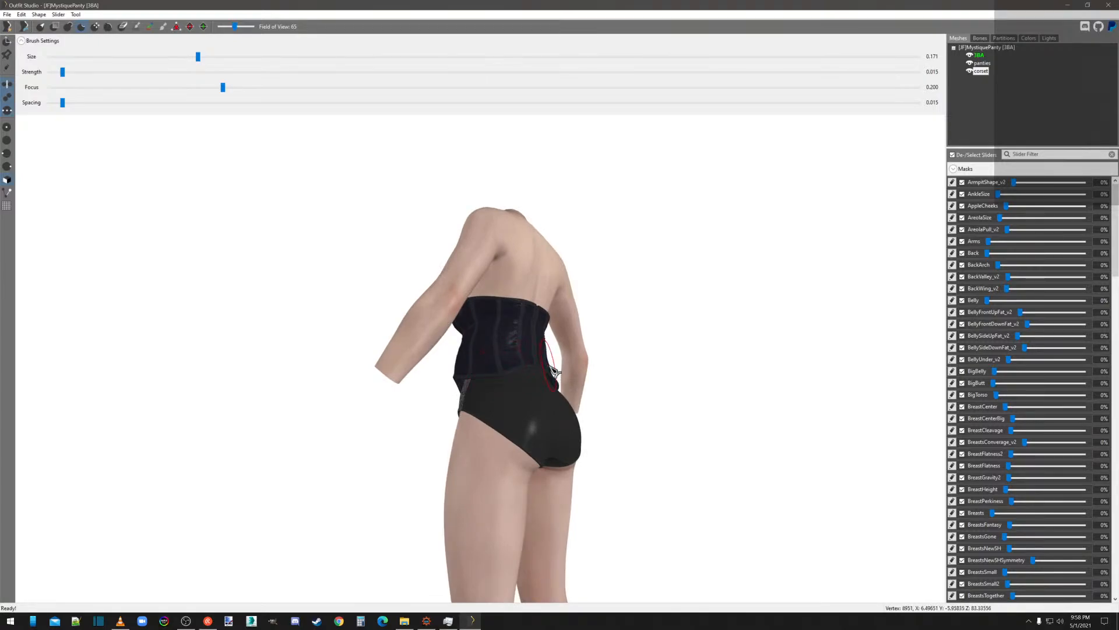
{"action": "right_click_drag", "start_coordinate": [557, 372], "coordinate": [509, 378]}
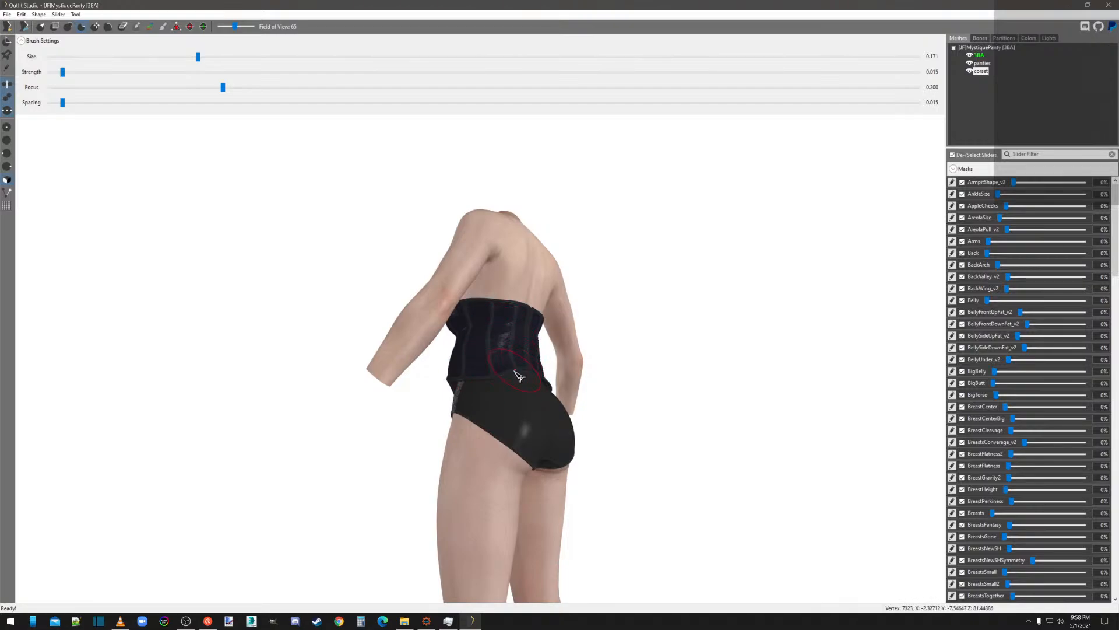
{"action": "right_click_drag", "start_coordinate": [519, 376], "coordinate": [706, 371]}
{"action": "scroll", "coordinate": [740, 380], "scroll_direction": "up", "scroll_amount": 3}
{"action": "right_click_drag", "start_coordinate": [791, 378], "coordinate": [718, 384]}
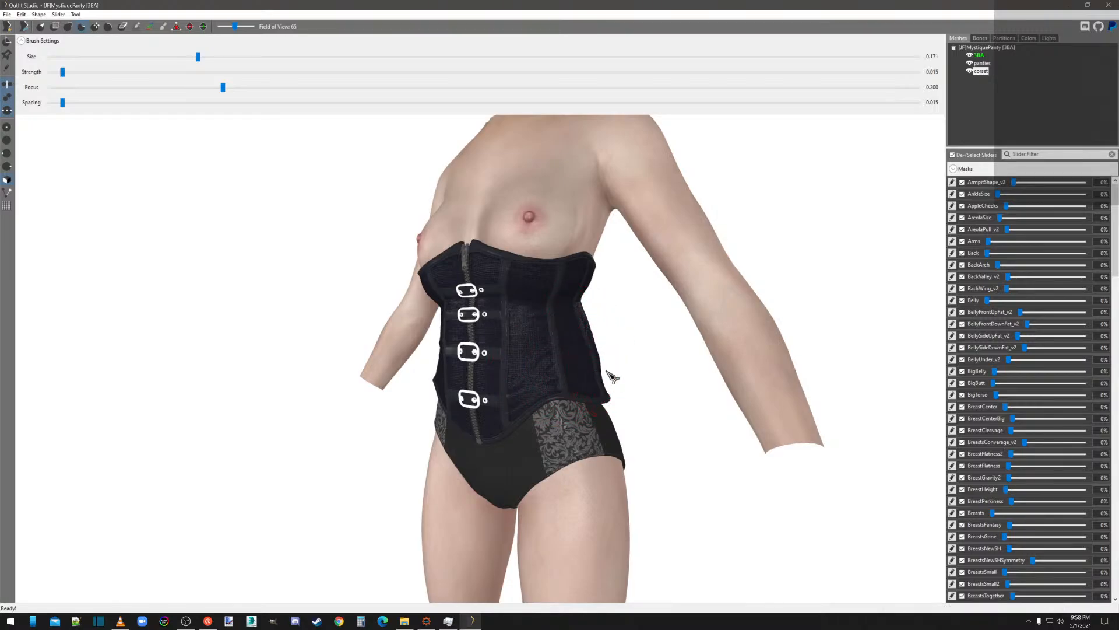
Deflate the corset's lower hem around the hips to follow the body more tightly.
{"action": "middle_click_drag", "start_coordinate": [607, 375], "coordinate": [595, 357]}
{"action": "right_click_drag", "start_coordinate": [582, 313], "coordinate": [551, 366]}
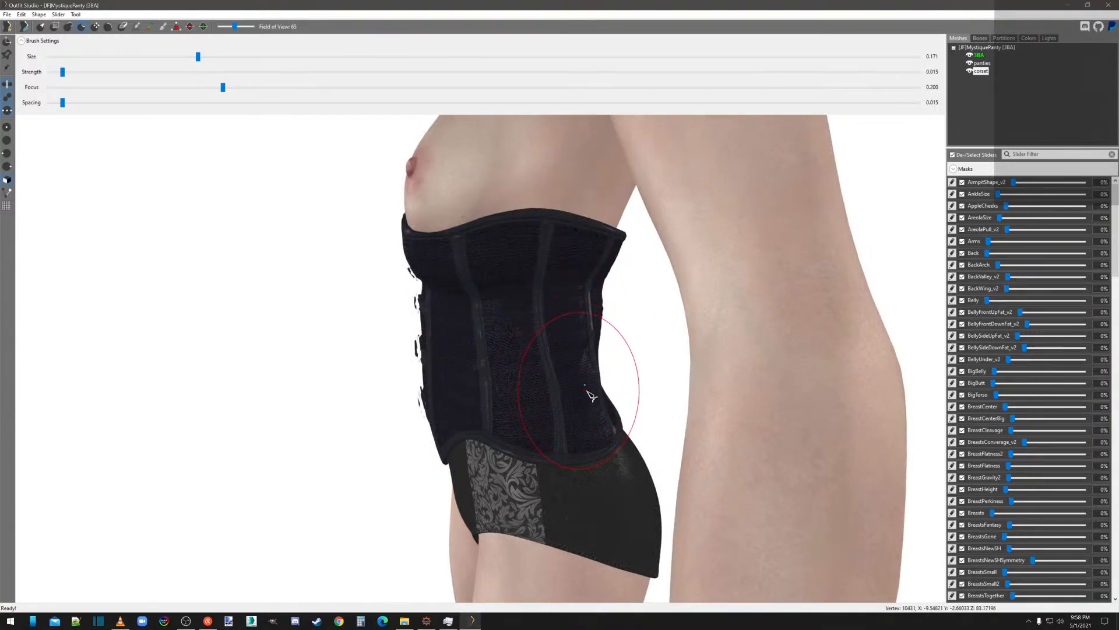
{"action": "right_click_drag", "start_coordinate": [570, 413], "coordinate": [683, 402]}
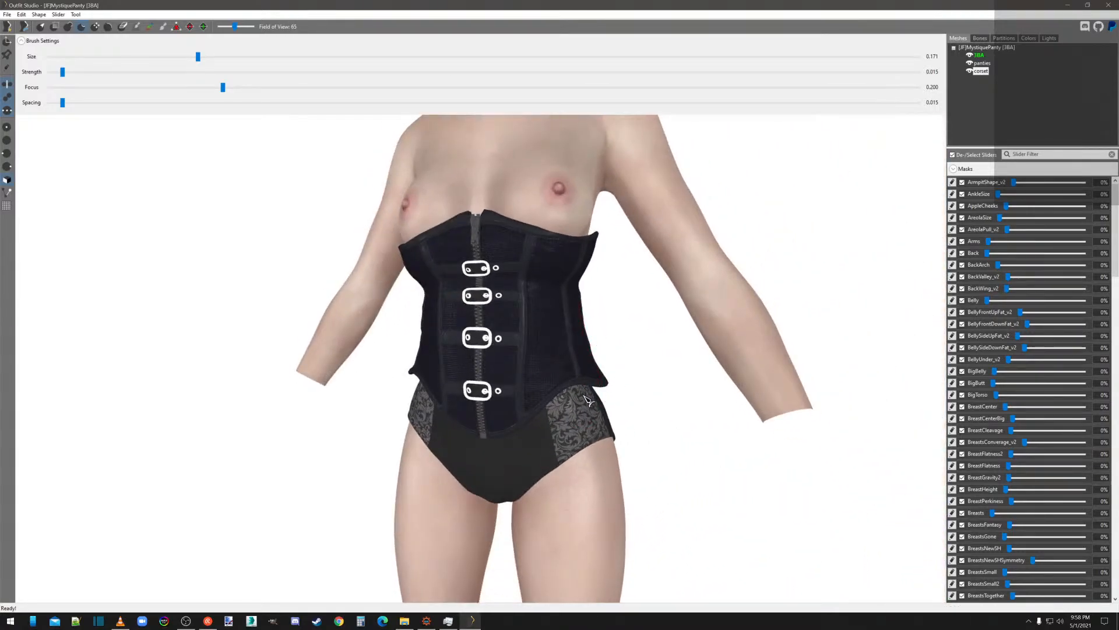
{"action": "scroll", "coordinate": [629, 399], "scroll_direction": "down", "scroll_amount": 3}
{"action": "right_click_drag", "start_coordinate": [612, 397], "coordinate": [522, 380]}
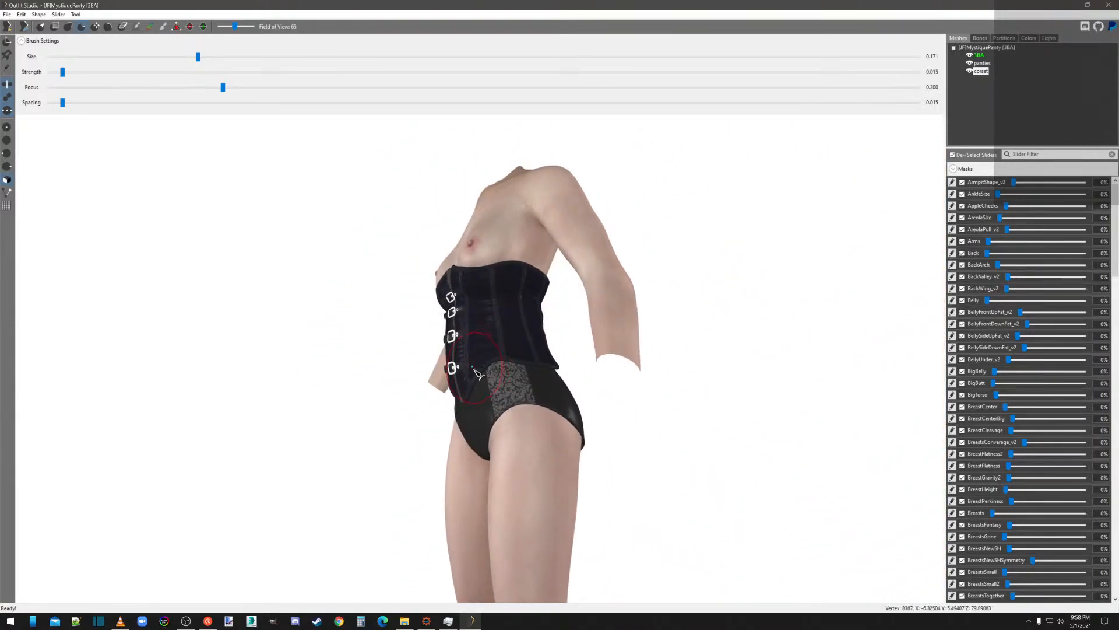
{"action": "scroll", "coordinate": [496, 365], "scroll_direction": "up", "scroll_amount": 3}
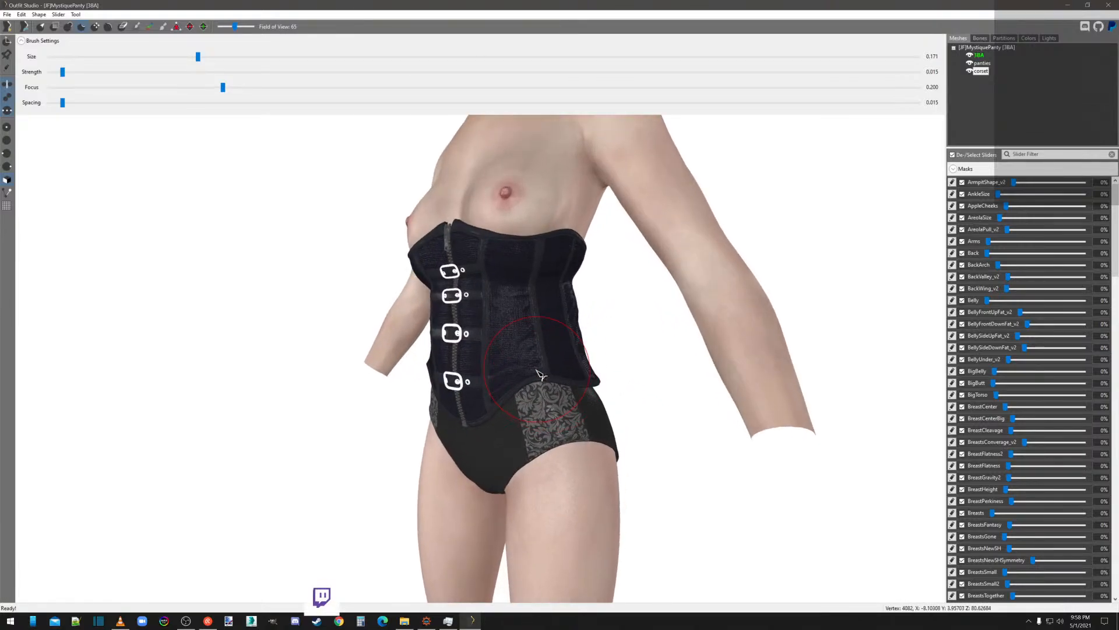
{"action": "mouse_move", "coordinate": [491, 372]}
{"action": "right_mouse_down"}
{"action": "mouse_move", "coordinate": [674, 390]}
{"action": "mouse_move", "coordinate": [590, 388]}
{"action": "mouse_move", "coordinate": [670, 382]}
{"action": "right_mouse_up"}
{"action": "scroll", "coordinate": [475, 247], "scroll_direction": "up", "scroll_amount": 1}
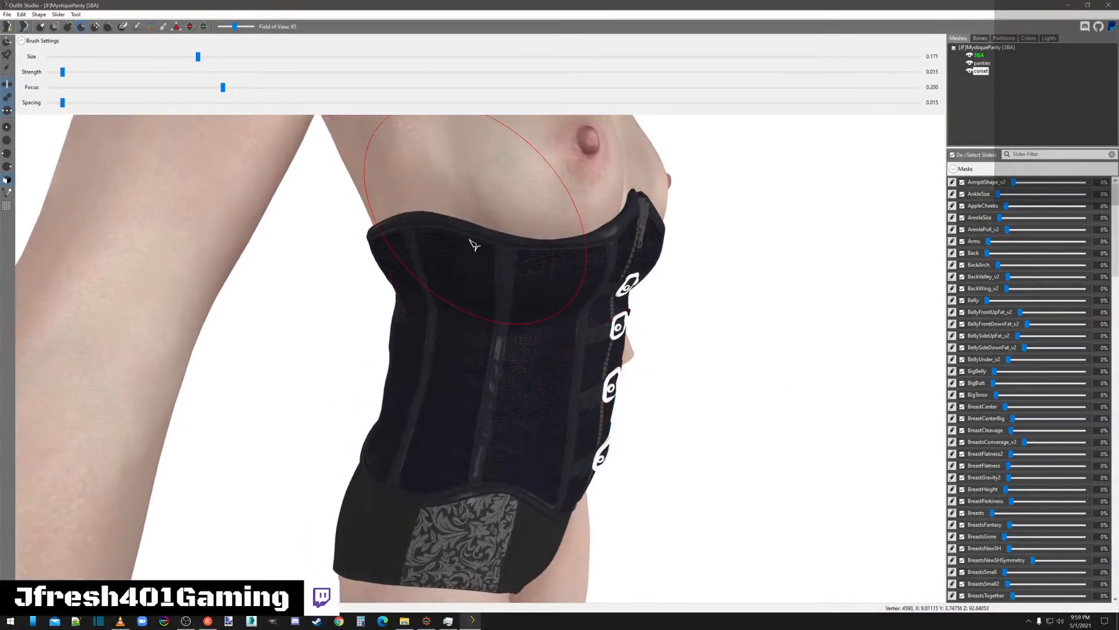
Inspect the corset's top edge and lower hem from the front, sides and back for clipping and flare.
{"action": "right_click_drag", "start_coordinate": [464, 259], "coordinate": [483, 239]}
{"action": "scroll", "coordinate": [513, 240], "scroll_direction": "down", "scroll_amount": 4}
{"action": "scroll", "coordinate": [490, 216], "scroll_direction": "down", "scroll_amount": 4}
{"action": "scroll", "coordinate": [516, 228], "scroll_direction": "up", "scroll_amount": 5}
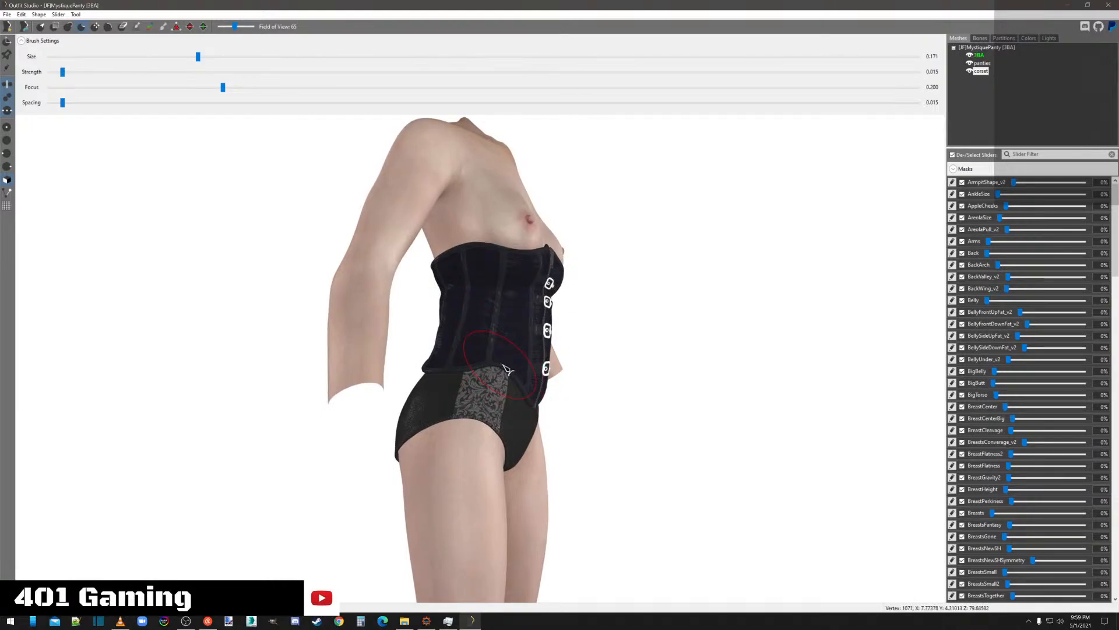
{"action": "mouse_move", "coordinate": [507, 368]}
{"action": "right_mouse_down"}
{"action": "mouse_move", "coordinate": [579, 450]}
{"action": "mouse_move", "coordinate": [612, 419]}
{"action": "mouse_move", "coordinate": [752, 441]}
{"action": "mouse_move", "coordinate": [705, 455]}
{"action": "right_mouse_up"}
{"action": "scroll", "coordinate": [705, 455], "scroll_direction": "up", "scroll_amount": 4}
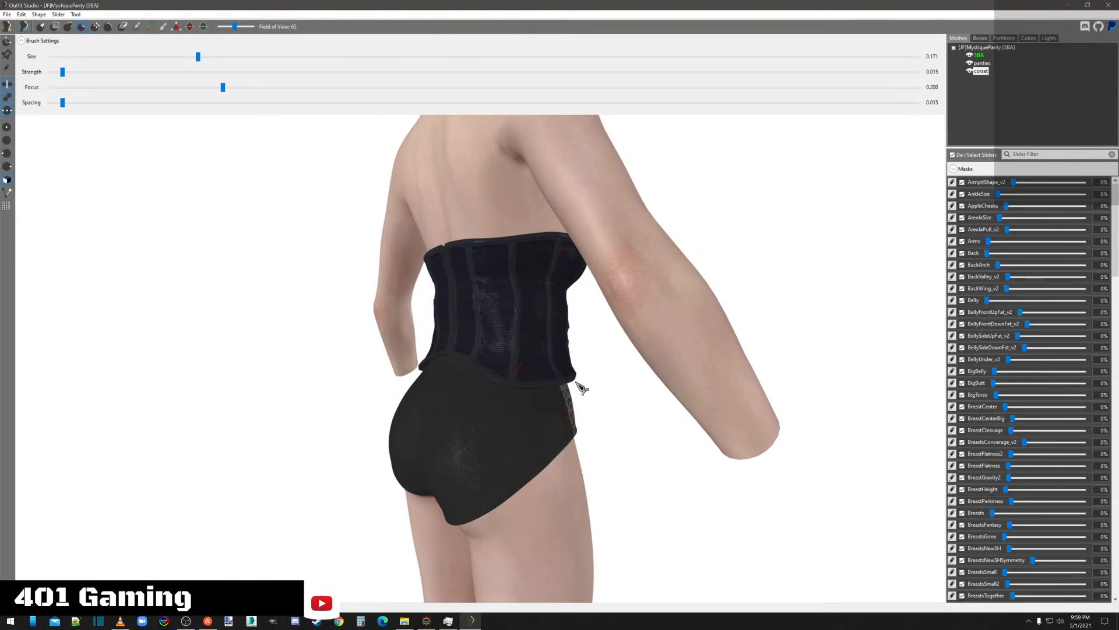
{"action": "scroll", "coordinate": [615, 371], "scroll_direction": "down", "scroll_amount": 3}
{"action": "mouse_move", "coordinate": [579, 378]}
{"action": "right_mouse_down"}
{"action": "mouse_move", "coordinate": [670, 371]}
{"action": "mouse_move", "coordinate": [561, 386]}
{"action": "mouse_move", "coordinate": [687, 379]}
{"action": "mouse_move", "coordinate": [443, 415]}
{"action": "right_mouse_up"}
{"action": "scroll", "coordinate": [656, 374], "scroll_direction": "up", "scroll_amount": 2}
{"action": "scroll", "coordinate": [556, 388], "scroll_direction": "up", "scroll_amount": 1}
{"action": "scroll", "coordinate": [671, 403], "scroll_direction": "down", "scroll_amount": 2}
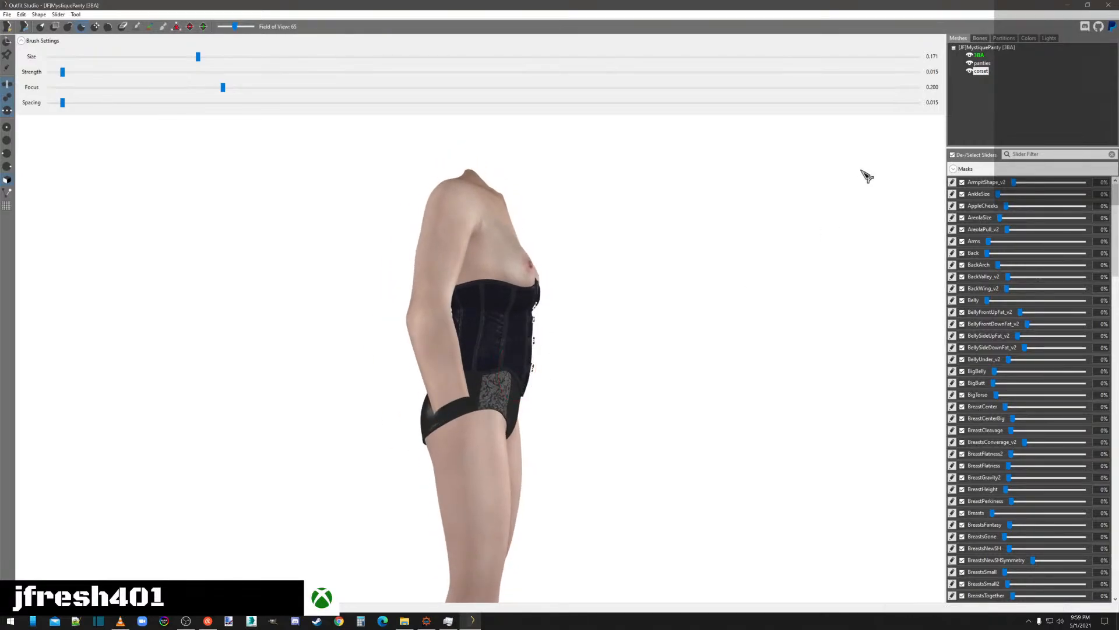
Delete the panties shape from the project, keeping only the 3BA body and the corset.
{"action": "right_click", "coordinate": [982, 63]}
{"action": "left_click", "coordinate": [991, 237]}
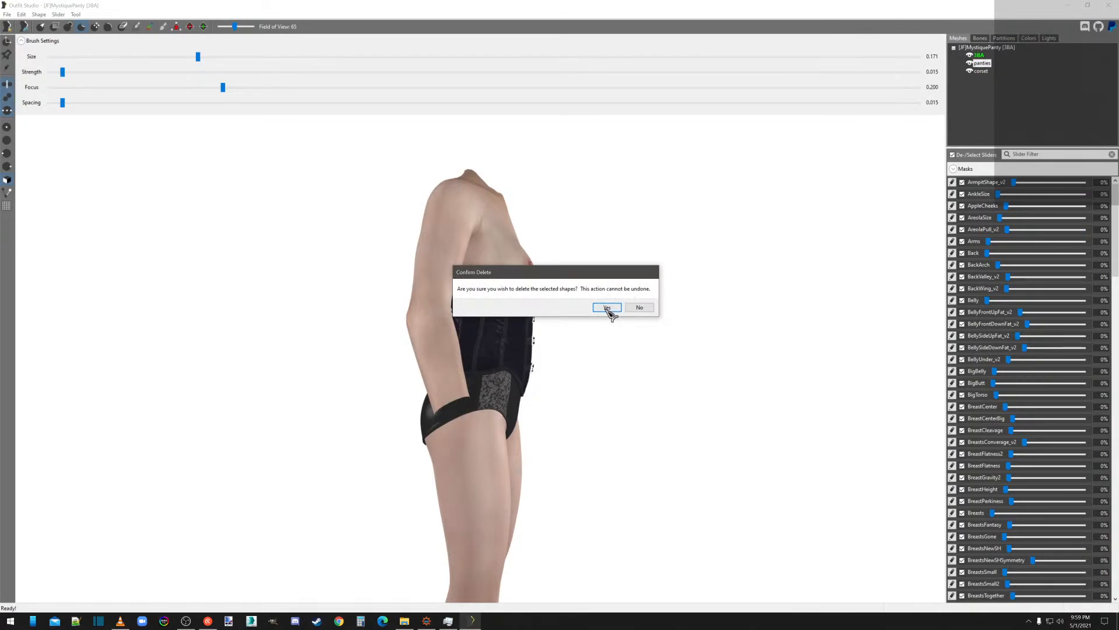
{"action": "left_click", "coordinate": [607, 307]}
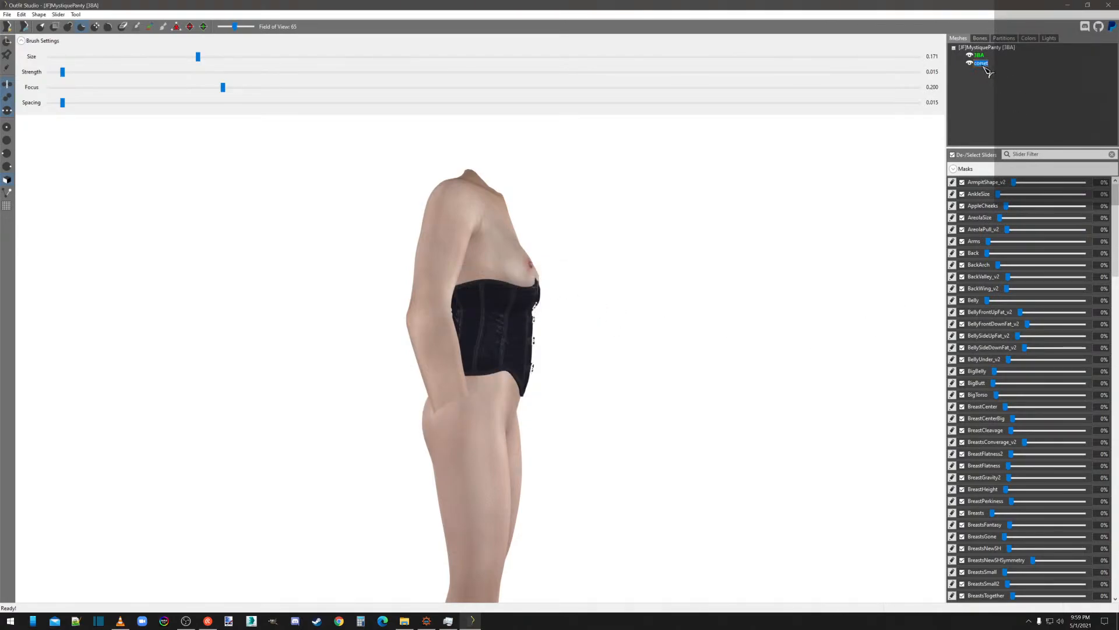
Copy the body's bone weights to the corset with the default settings.
{"action": "right_click", "coordinate": [982, 61]}
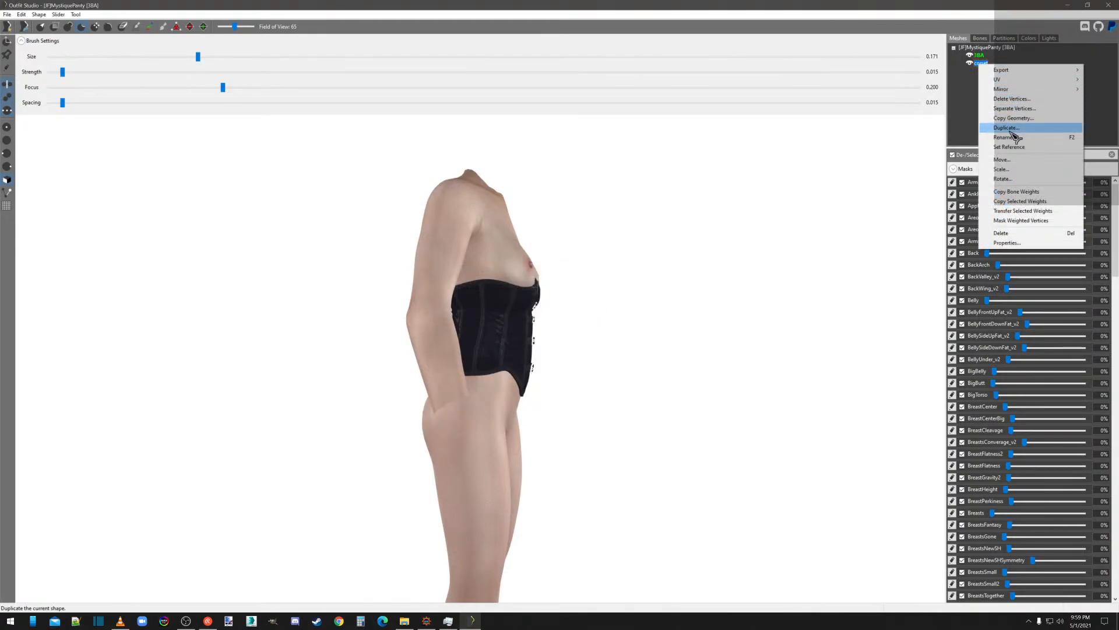
{"action": "left_click", "coordinate": [1017, 191]}
{"action": "left_click", "coordinate": [633, 341]}
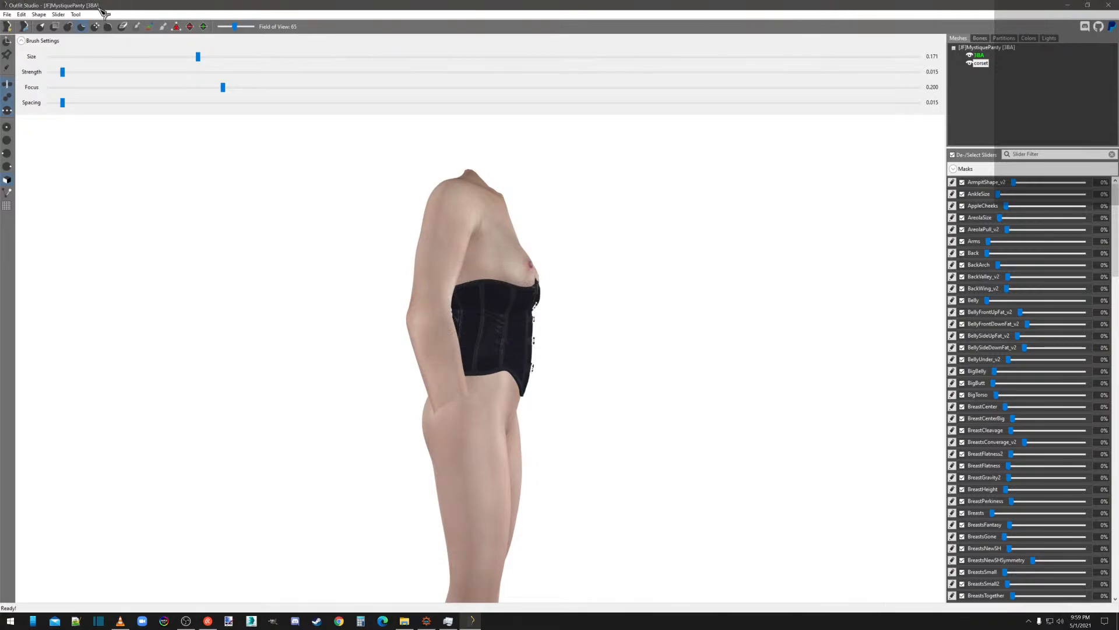
Conform the corset to the body's sliders with search radius 10, 10 max vertex targets and all axes enabled.
{"action": "left_click", "coordinate": [58, 14]}
{"action": "left_click", "coordinate": [68, 33]}
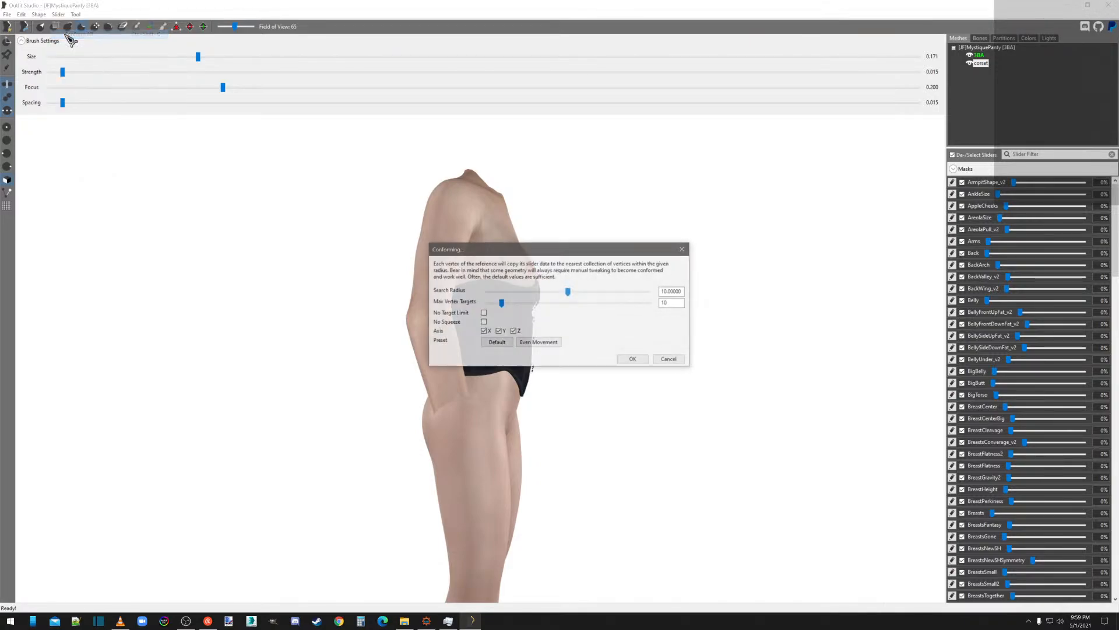
{"action": "left_click", "coordinate": [634, 359]}
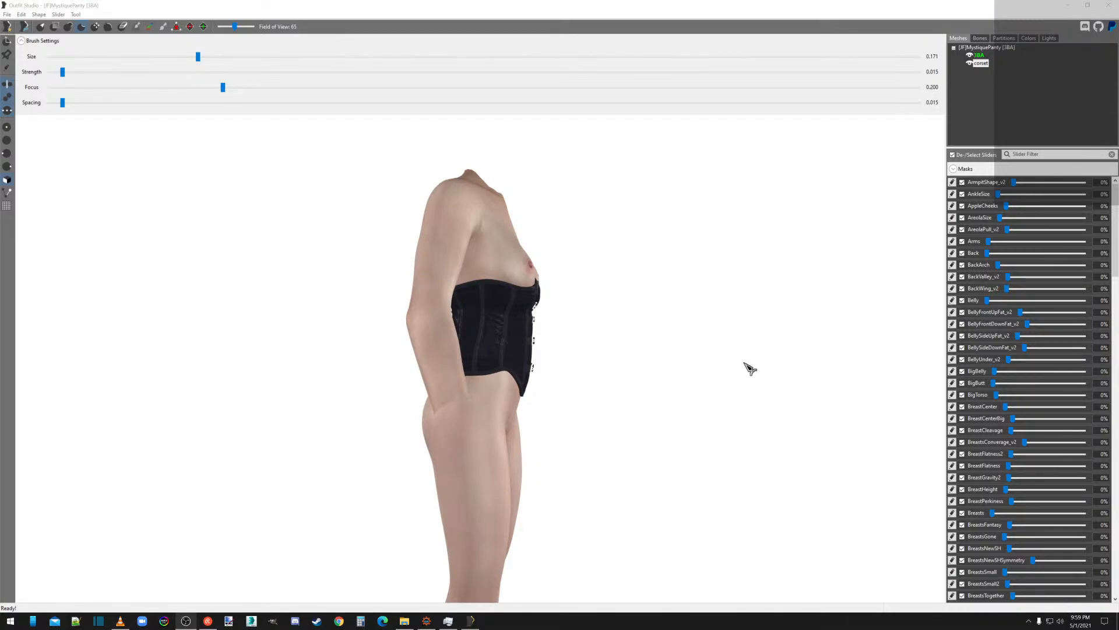
Change the corset's partition type to 46 SBP_46_DRAGON_BLOODWINGR_OR_MOD_CHEST_PRIMARY, apply it and return to the mesh list.
{"action": "left_click", "coordinate": [982, 64]}
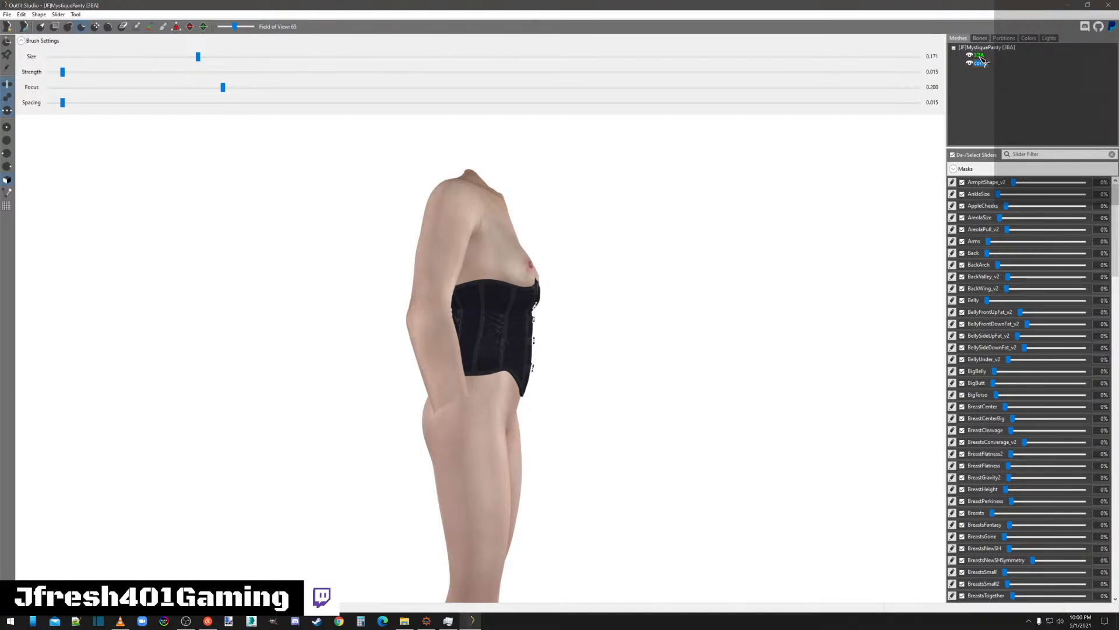
{"action": "left_click", "coordinate": [981, 39]}
{"action": "left_click", "coordinate": [958, 39]}
{"action": "left_click", "coordinate": [1004, 39]}
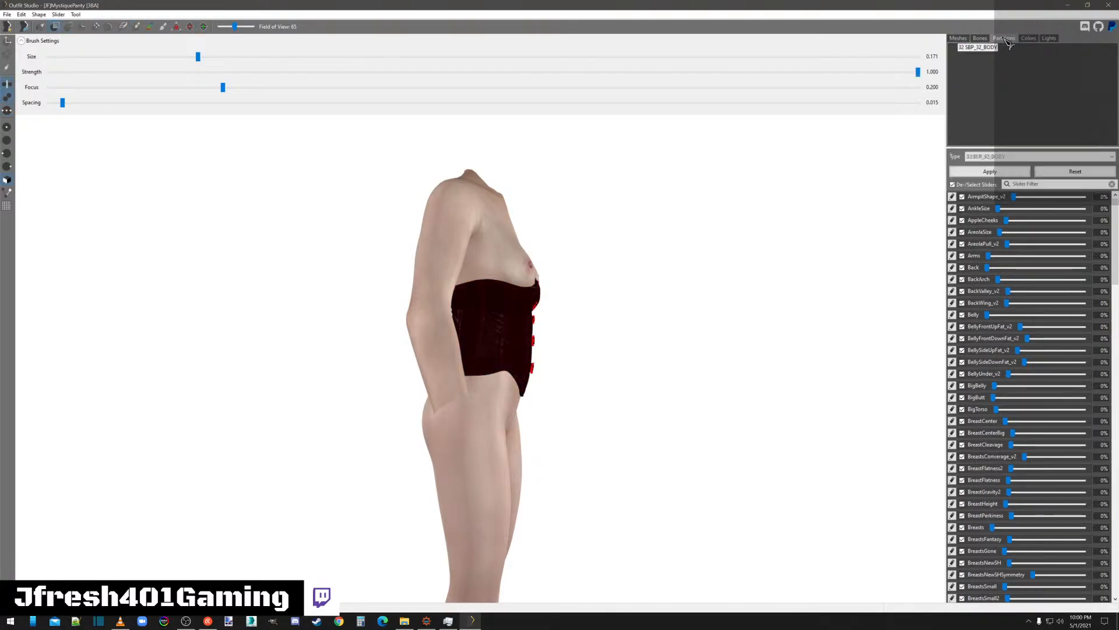
{"action": "left_click", "coordinate": [1002, 157]}
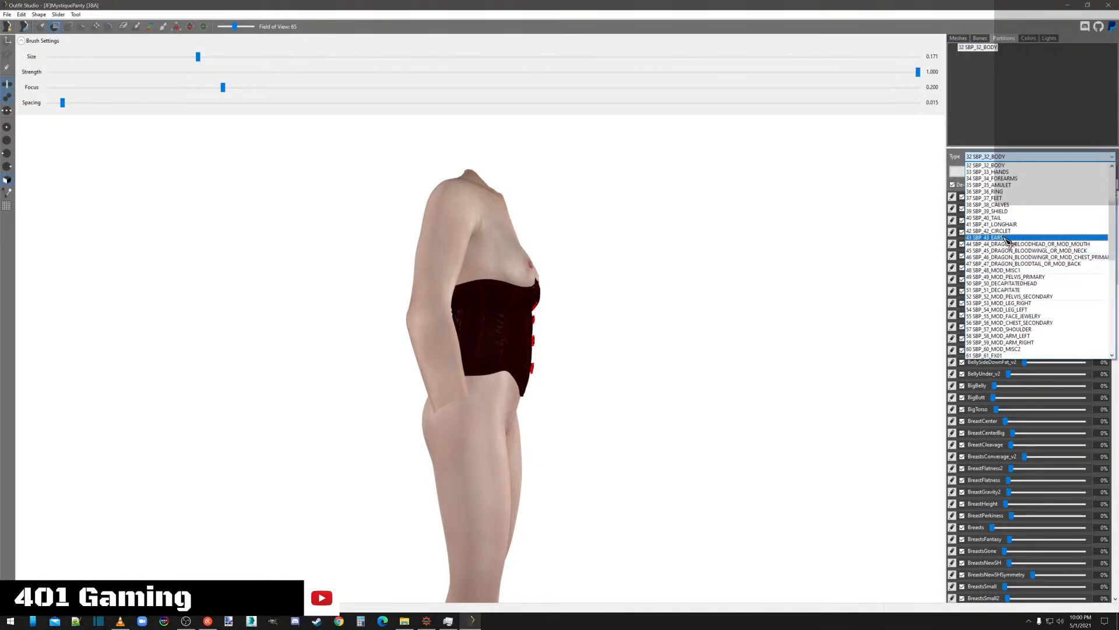
{"action": "scroll", "coordinate": [1011, 260], "scroll_direction": "up", "scroll_amount": 4}
{"action": "scroll", "coordinate": [1012, 259], "scroll_direction": "down", "scroll_amount": 4}
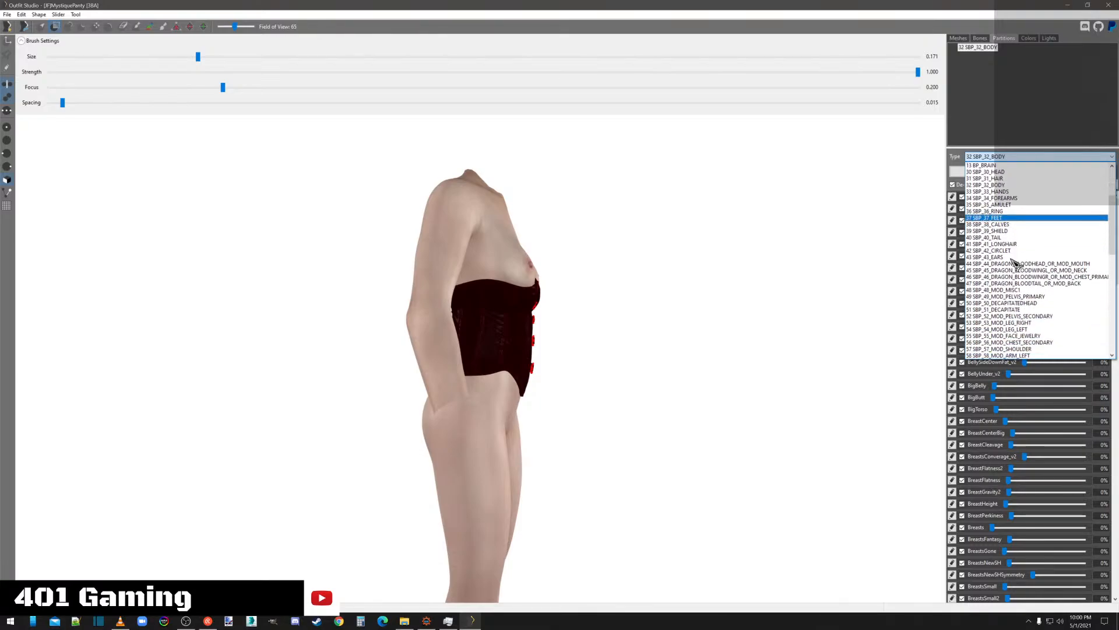
{"action": "scroll", "coordinate": [1014, 263], "scroll_direction": "down", "scroll_amount": 2}
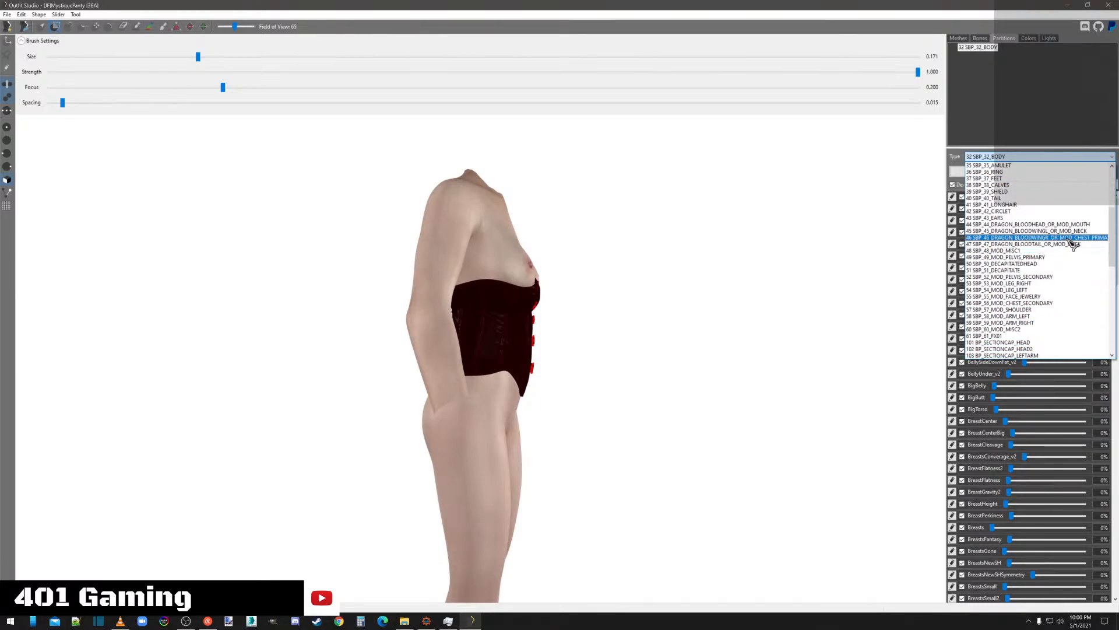
{"action": "left_click", "coordinate": [1073, 238]}
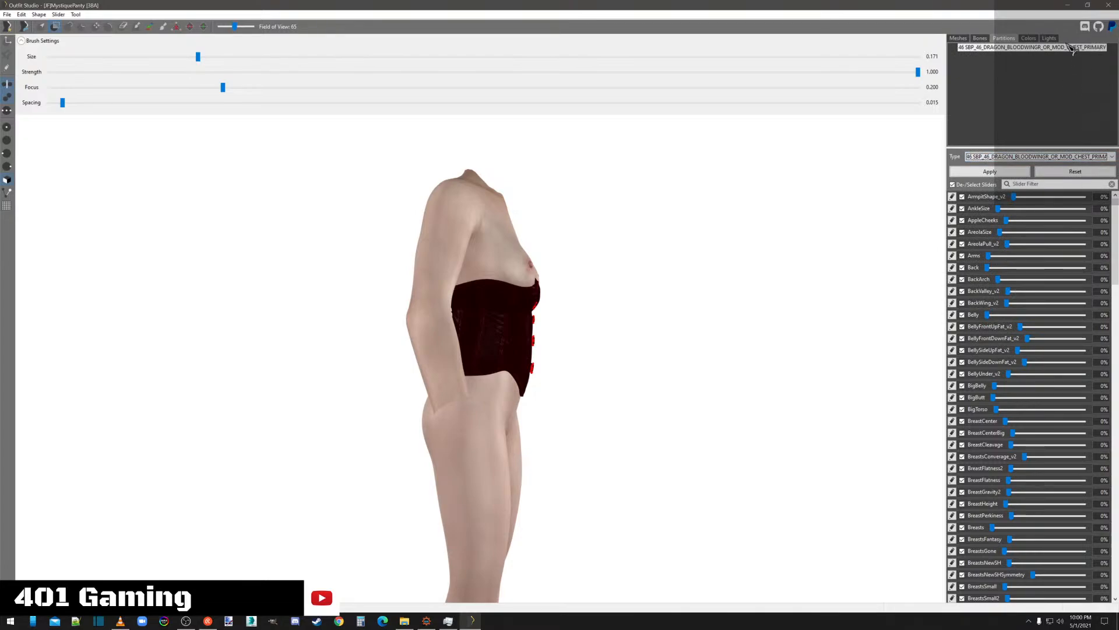
{"action": "left_click", "coordinate": [1010, 173]}
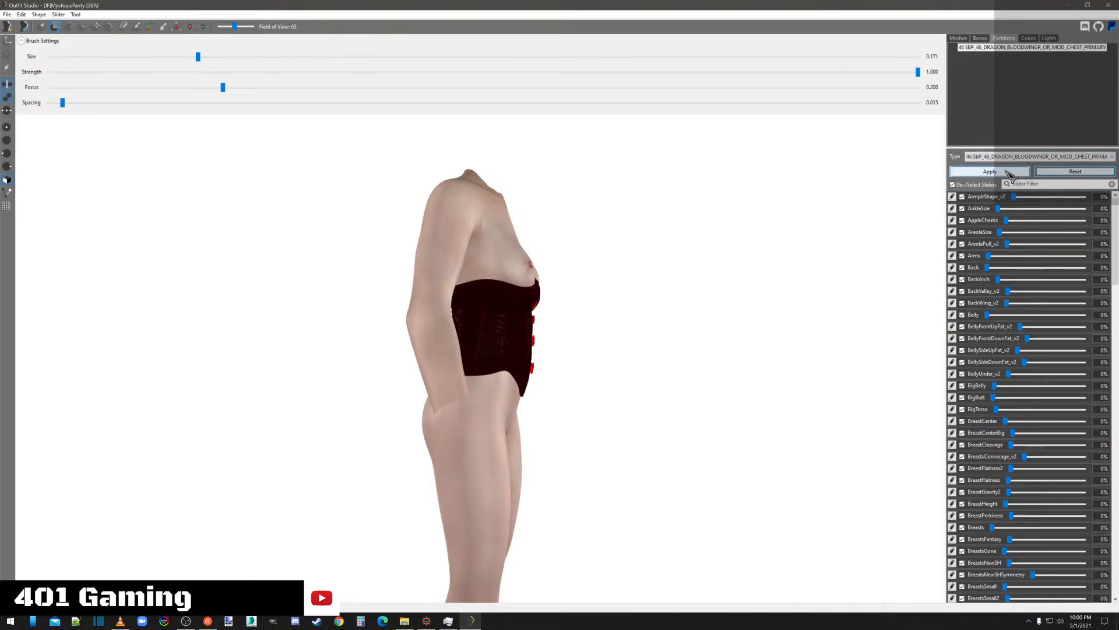
{"action": "left_click", "coordinate": [959, 39]}
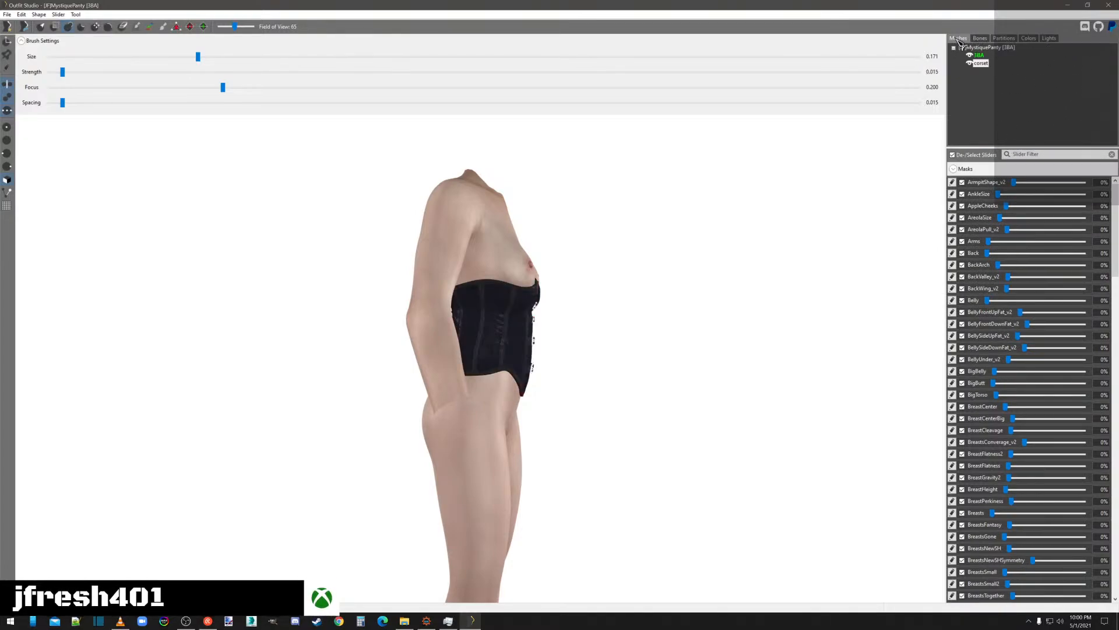
Inspect the left breast bone weights on the corset and body, and return to the mesh list.
{"action": "left_click", "coordinate": [983, 64]}
{"action": "left_click", "coordinate": [980, 38]}
{"action": "left_click", "coordinate": [977, 63]}
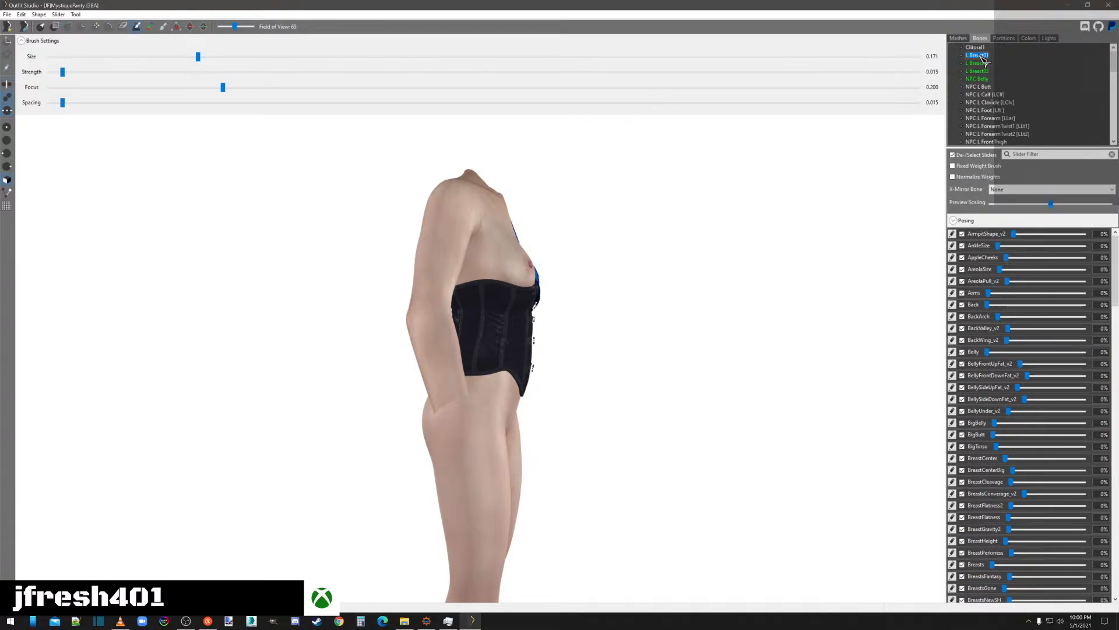
{"action": "scroll", "coordinate": [605, 269], "scroll_direction": "up", "scroll_amount": 2}
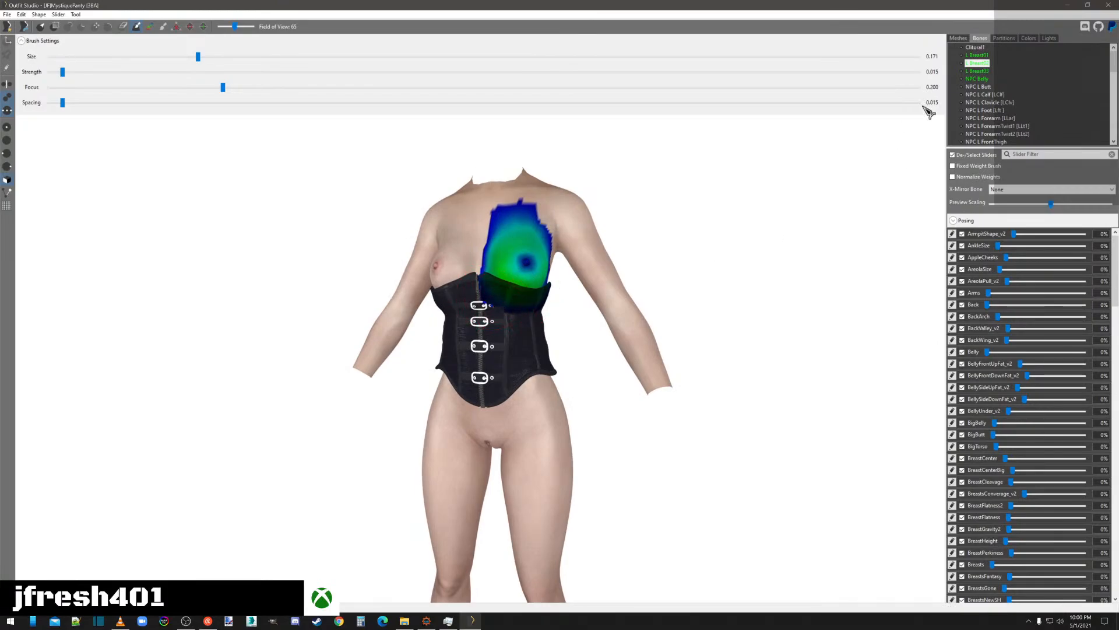
{"action": "left_click", "coordinate": [958, 39]}
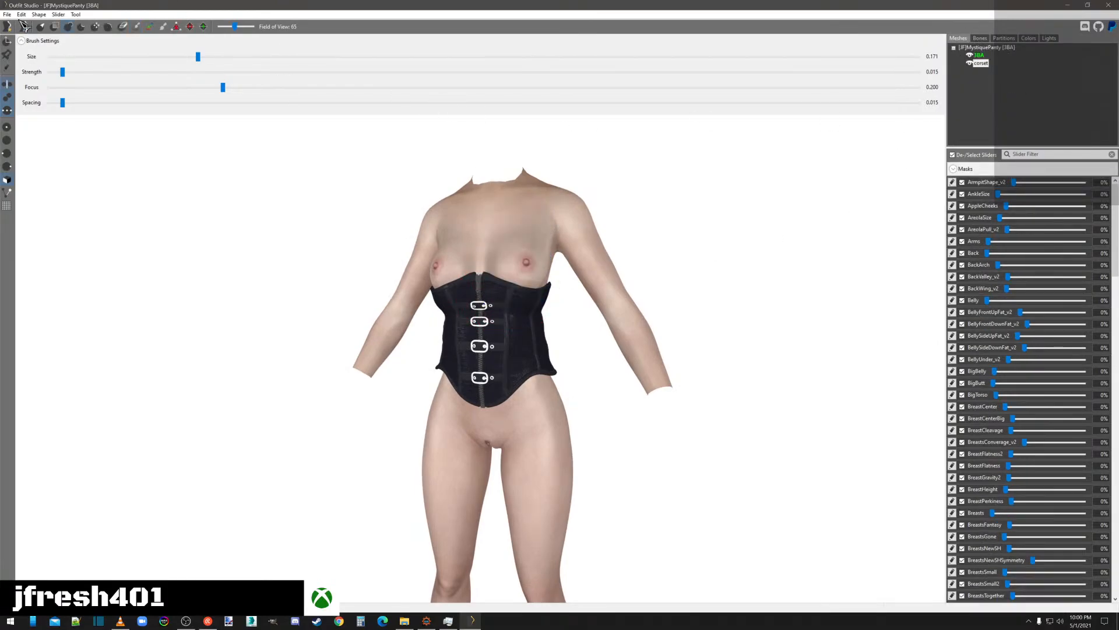
Save the project under display name [JF]MystiqueCorset[3BA], output file name [JF]MystiqueCorset and shape data file [JF]MystiqueCorset [3BA].nif.
{"action": "left_click", "coordinate": [7, 14]}
{"action": "left_click", "coordinate": [36, 93]}
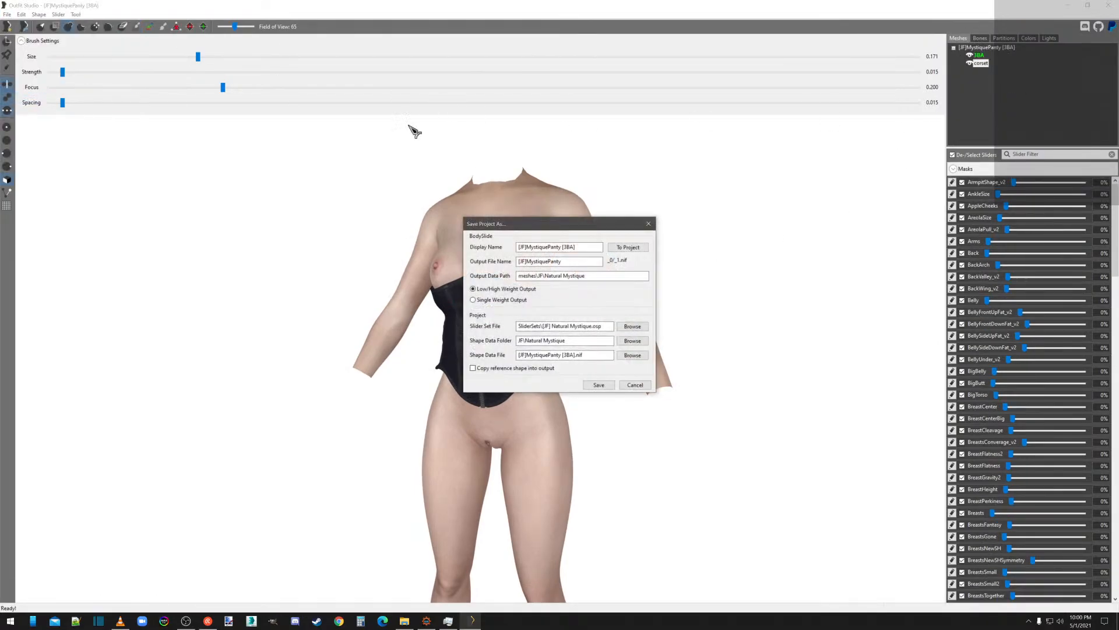
{"action": "left_click_drag", "start_coordinate": [562, 247], "coordinate": [550, 248]}
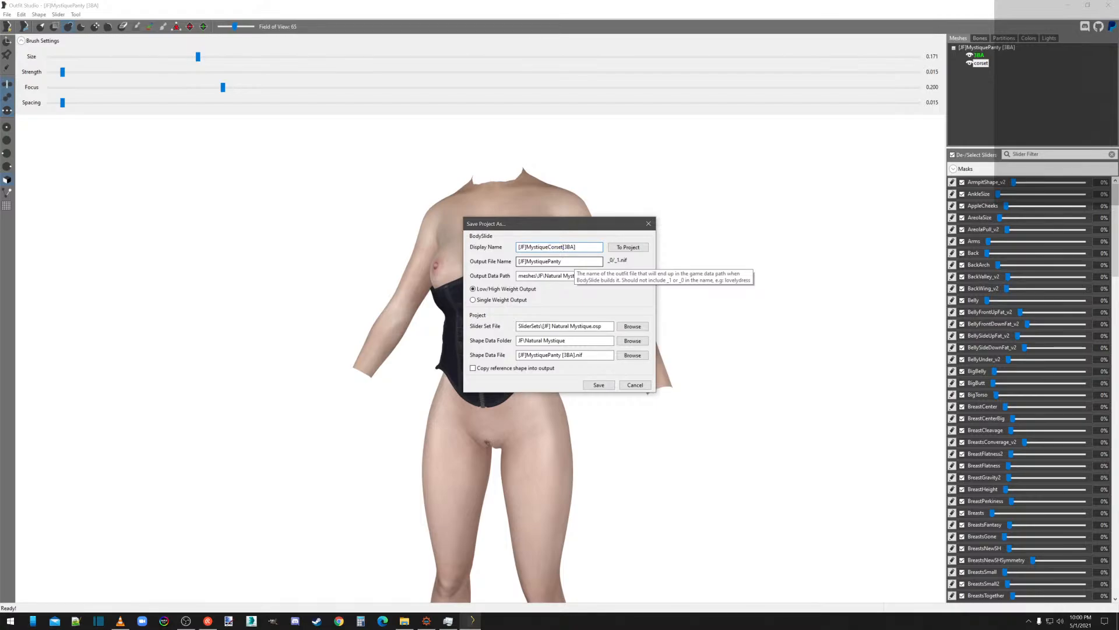
{"action": "left_click_drag", "start_coordinate": [562, 262], "coordinate": [548, 261]}
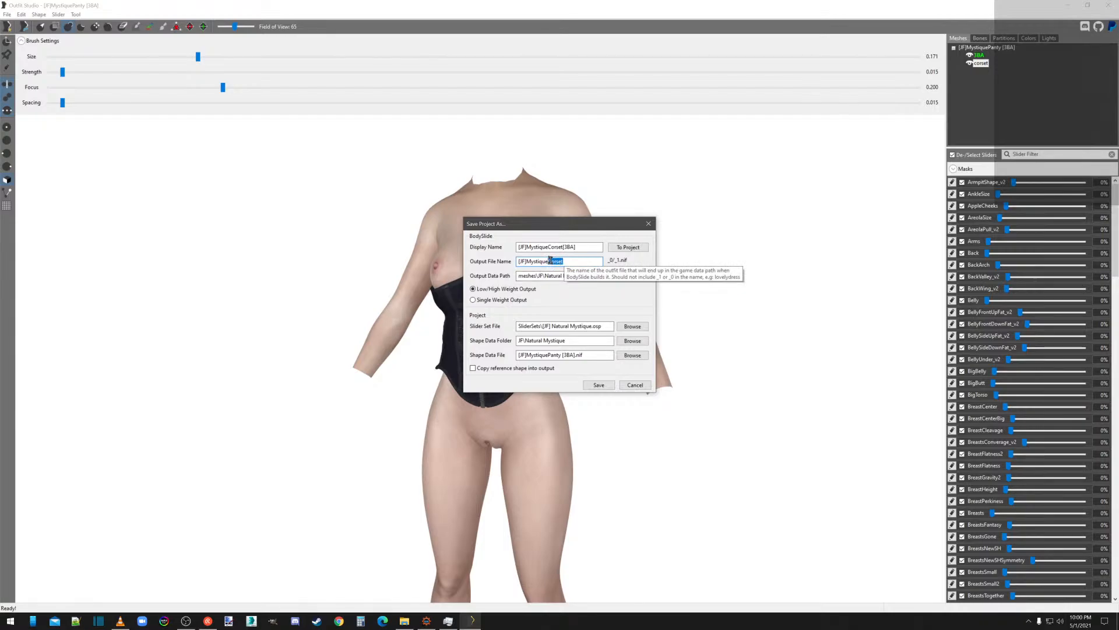
{"action": "left_click_drag", "start_coordinate": [561, 355], "coordinate": [551, 355]}
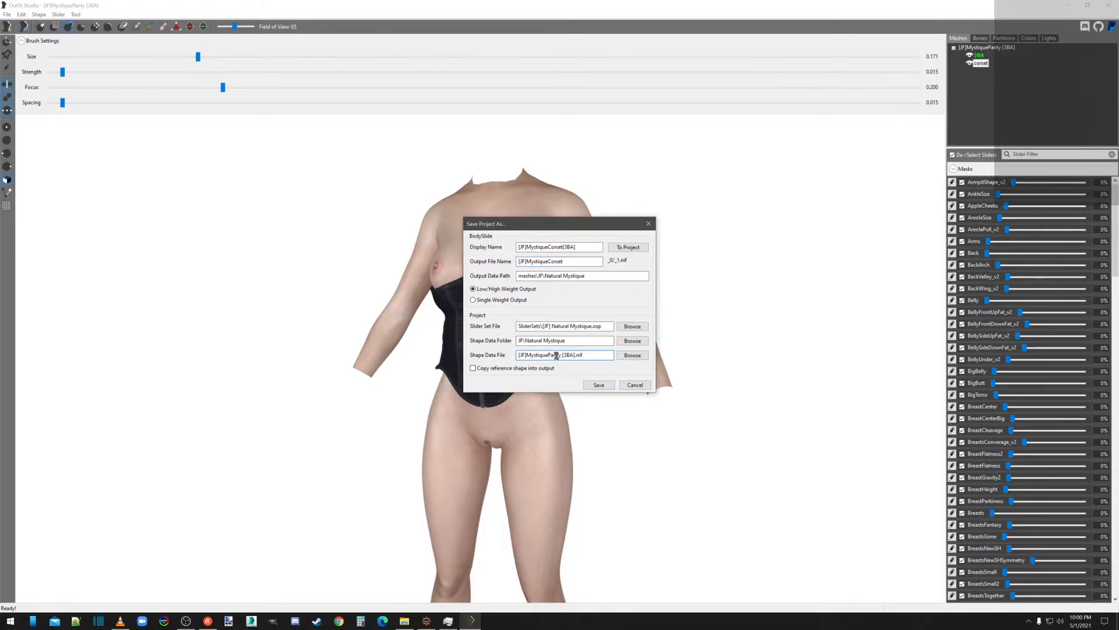
{"action": "left_click", "coordinate": [560, 355]}
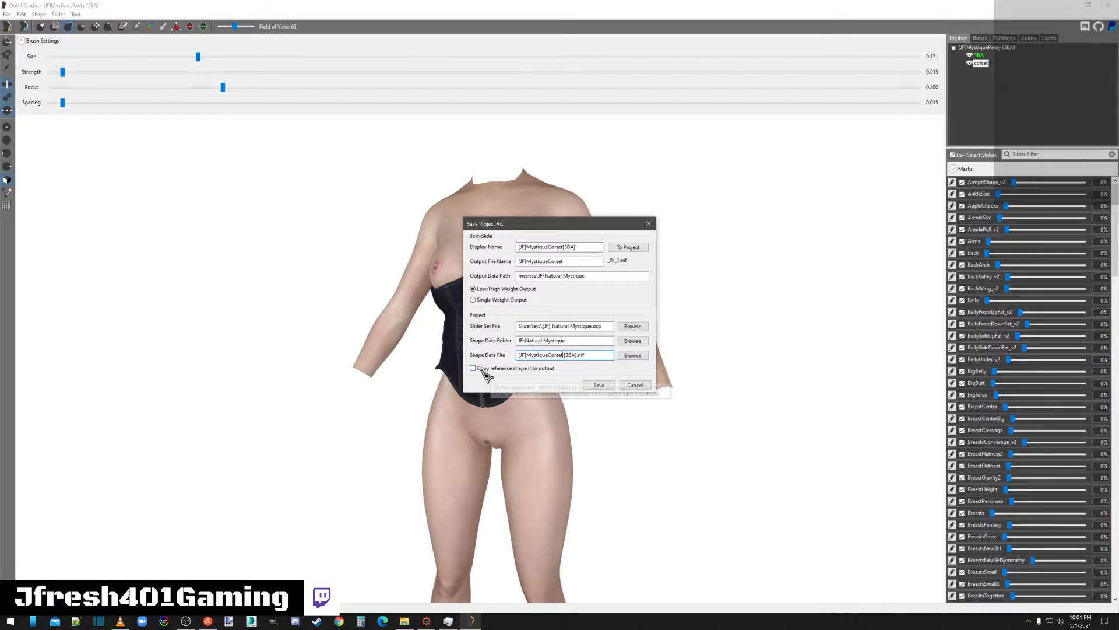
{"action": "left_click", "coordinate": [563, 354]}
{"action": "key", "text": "BackSpace"}
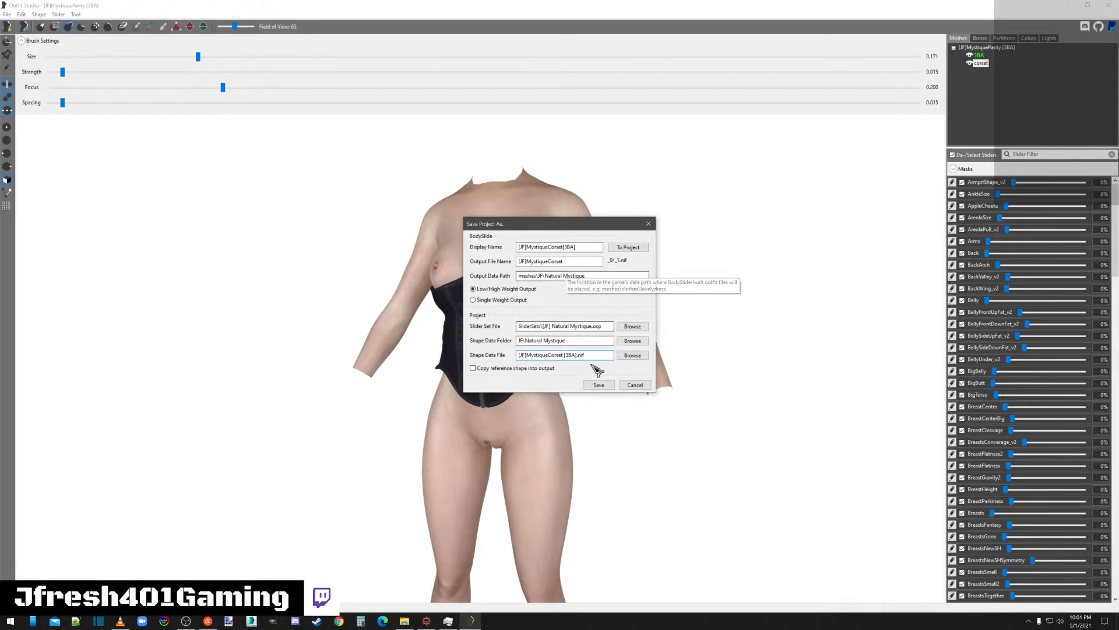
{"action": "left_click", "coordinate": [607, 385]}
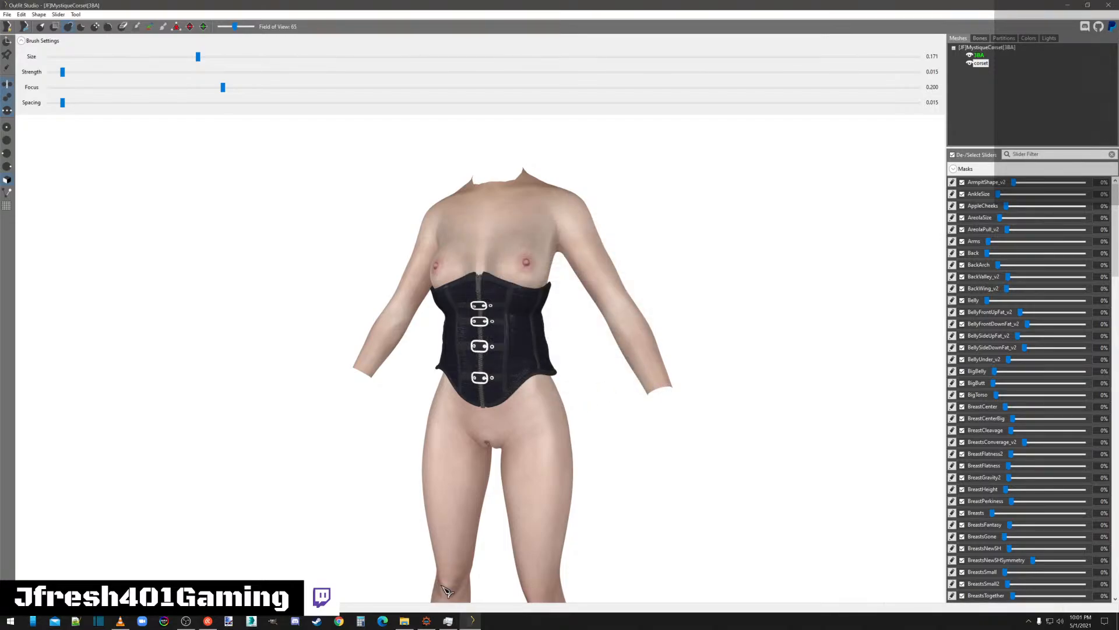
Check the saved project files in the overwrite folder's CalienteTools\BodySlide\ShapeData\JF\Natural Mystique in File Explorer, and return to Outfit Studio.
{"action": "left_click", "coordinate": [404, 621]}
{"action": "left_click", "coordinate": [534, 150]}
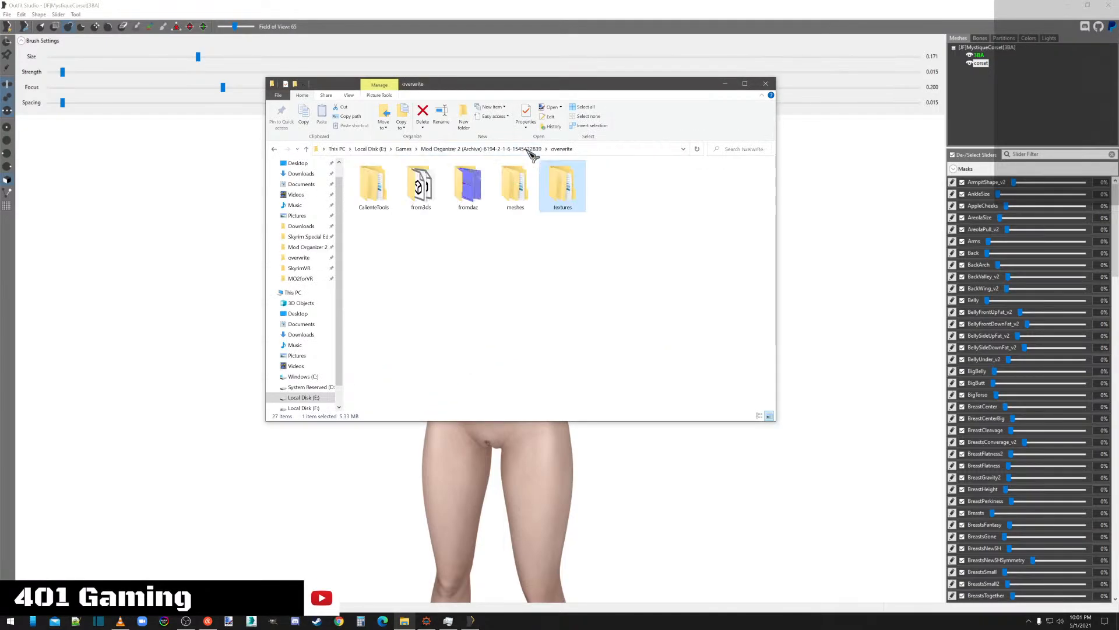
{"action": "double_click", "coordinate": [375, 192]}
{"action": "double_click", "coordinate": [386, 178]}
{"action": "double_click", "coordinate": [386, 179]}
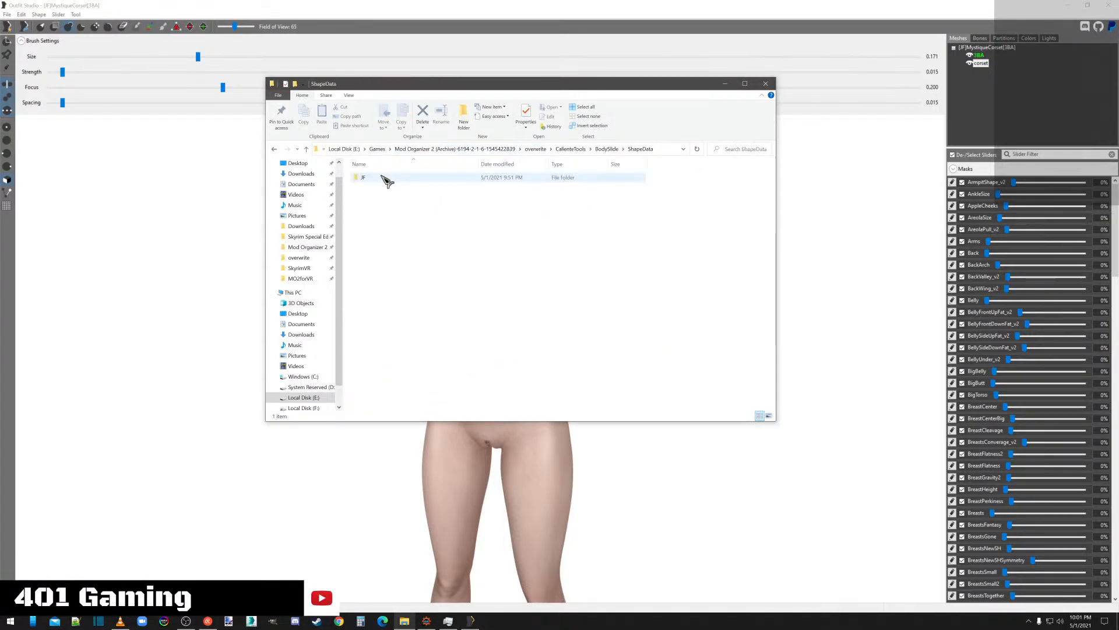
{"action": "double_click", "coordinate": [387, 179]}
{"action": "double_click", "coordinate": [371, 179]}
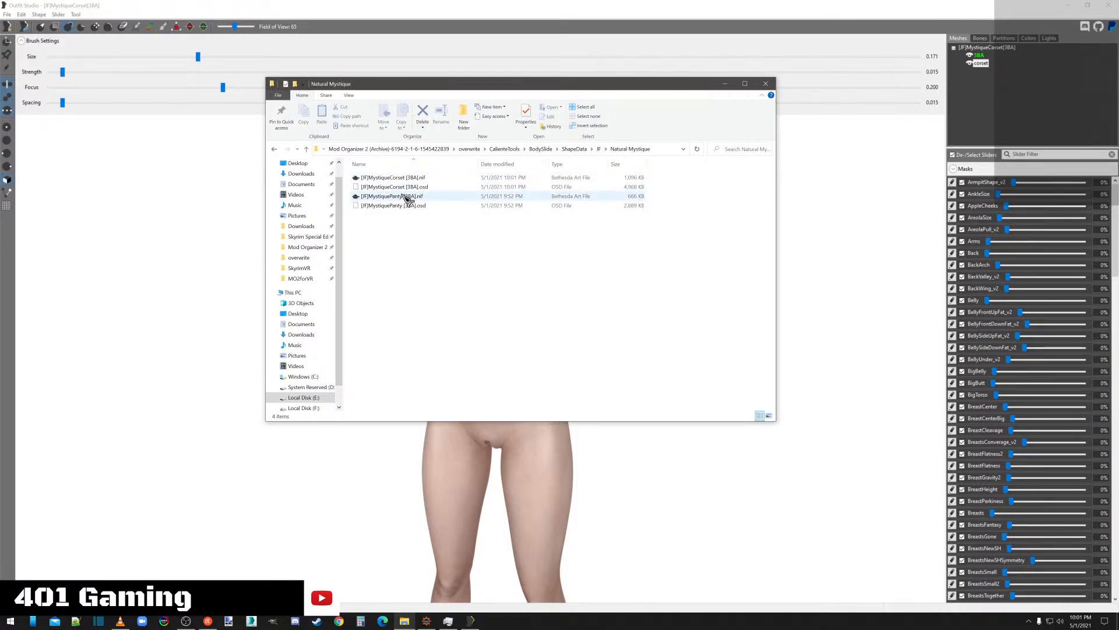
{"action": "left_click", "coordinate": [470, 149]}
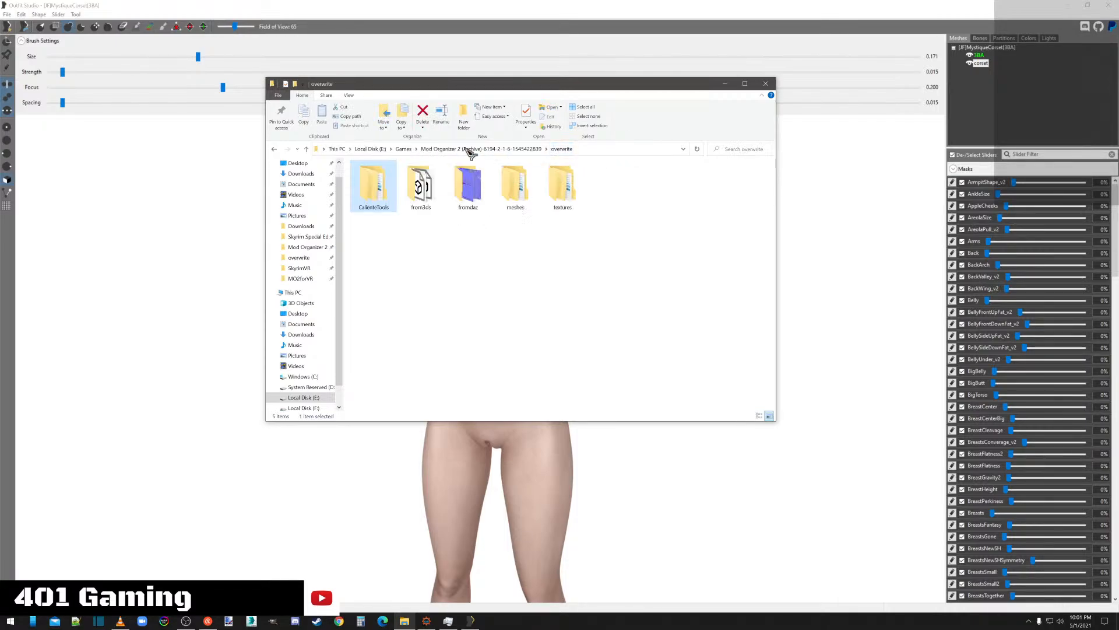
{"action": "left_click", "coordinate": [746, 18]}
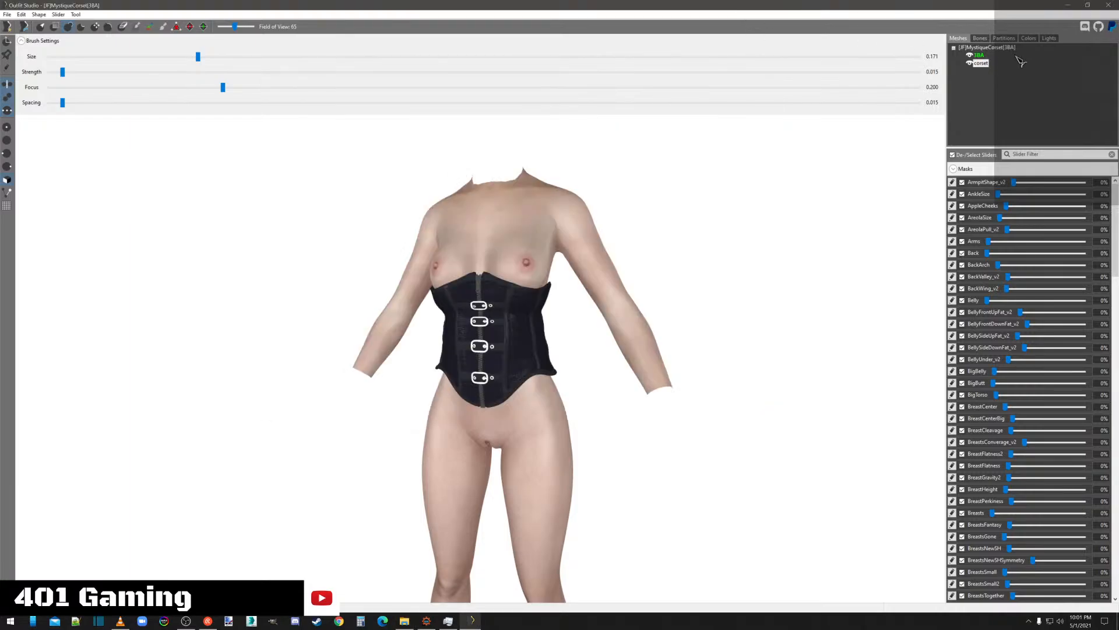
Look over the finished corset from the side and back, and exit Outfit Studio.
{"action": "left_click", "coordinate": [981, 63]}
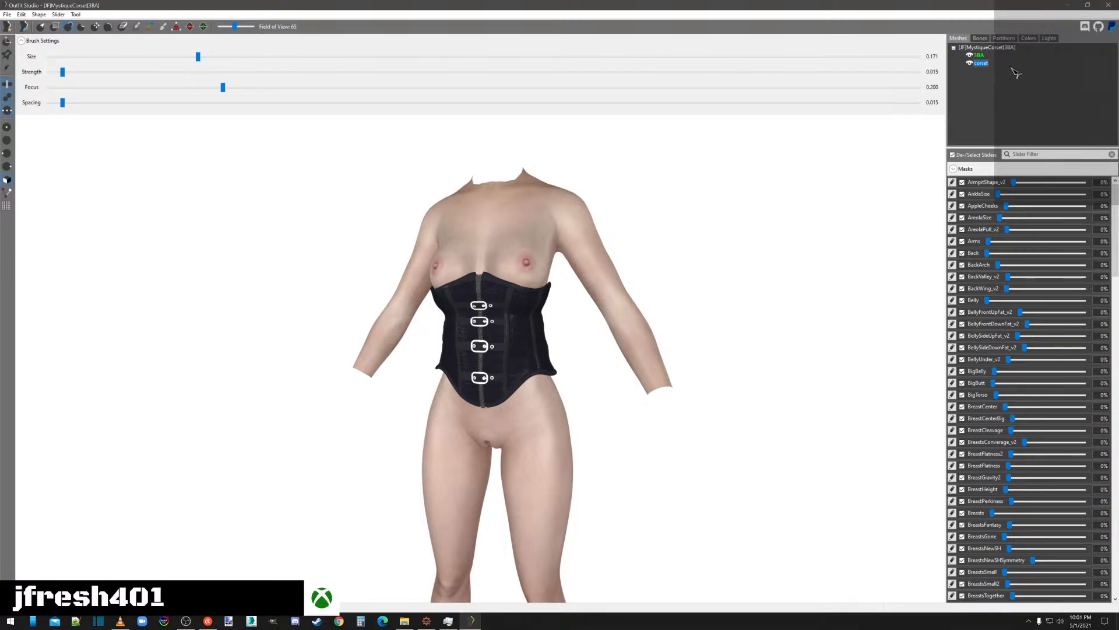
{"action": "right_click_drag", "start_coordinate": [734, 439], "coordinate": [537, 437]}
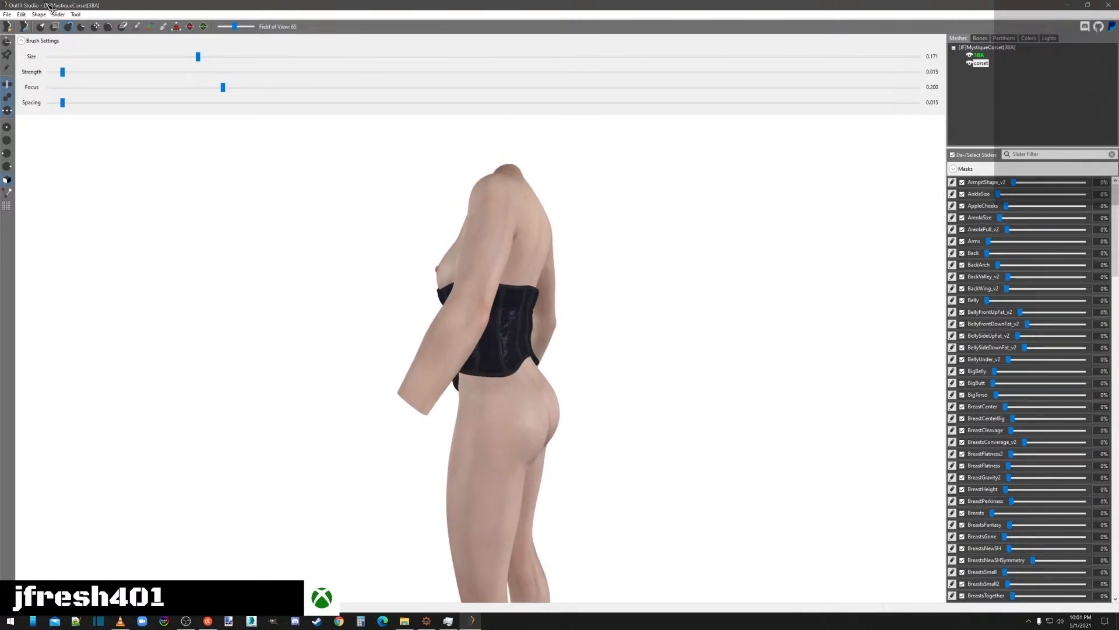
{"action": "left_click", "coordinate": [7, 14]}
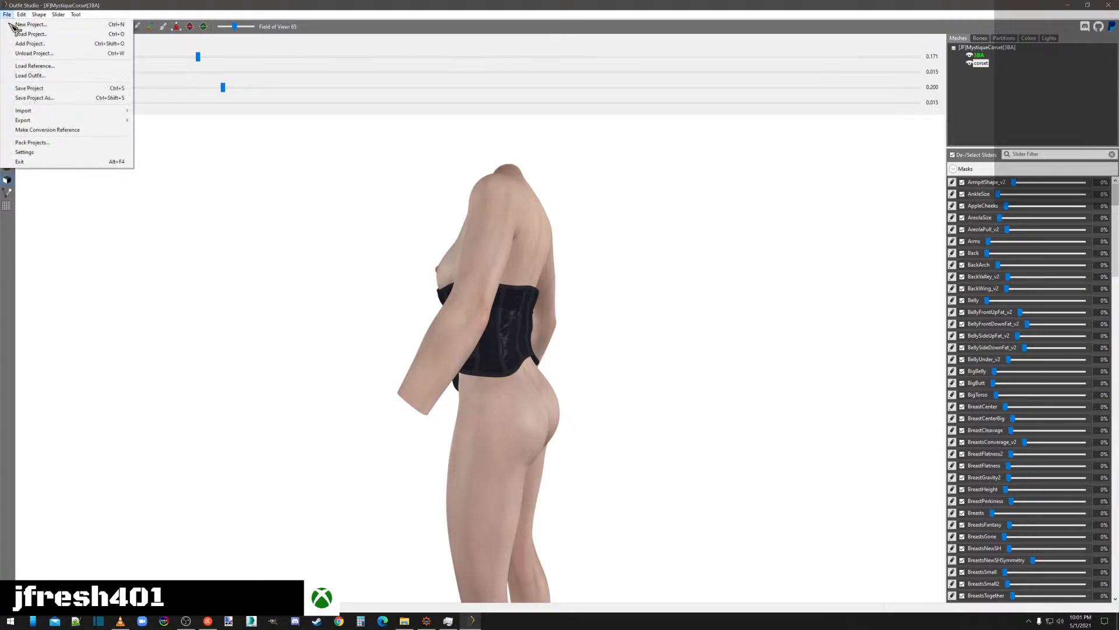
{"action": "left_click", "coordinate": [24, 162]}
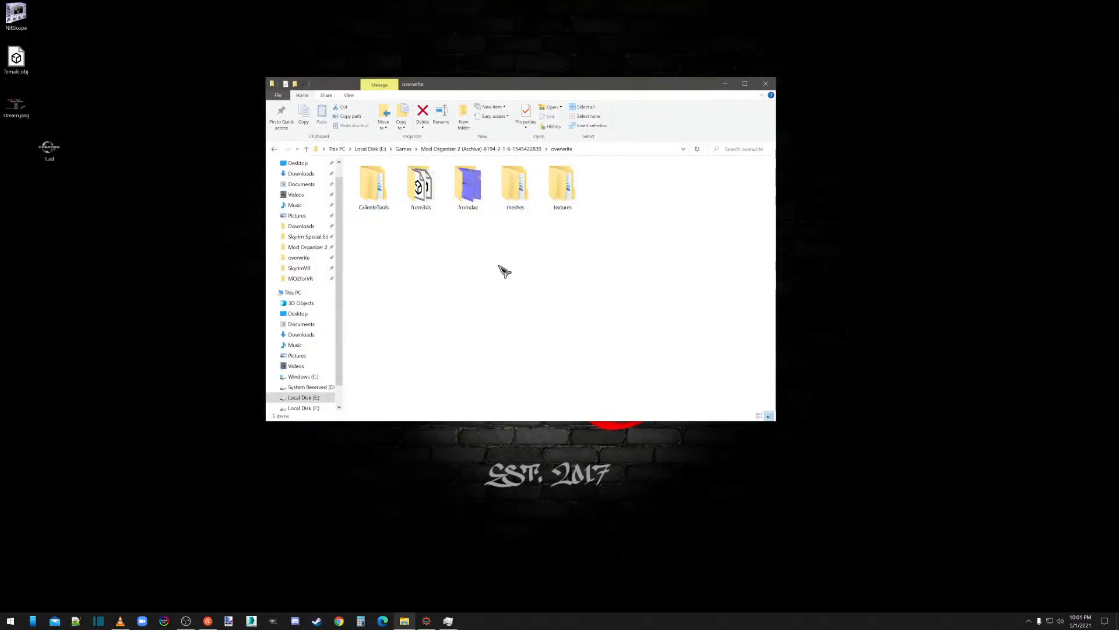
Delete the 1.nif file from the desktop.
{"action": "left_click", "coordinate": [50, 151]}
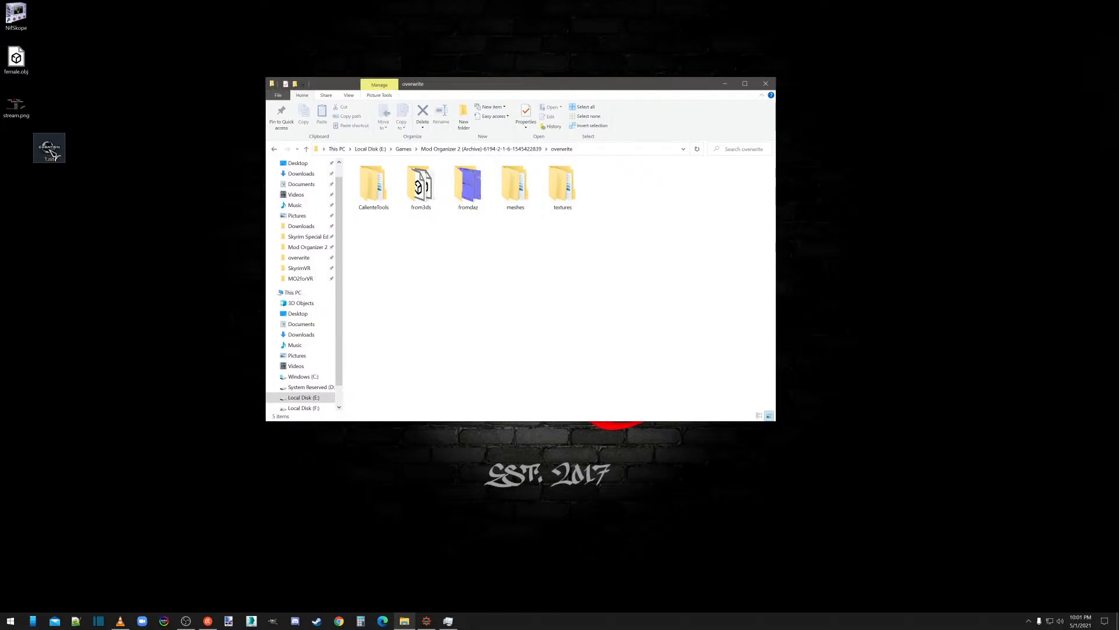
{"action": "right_click", "coordinate": [54, 155]}
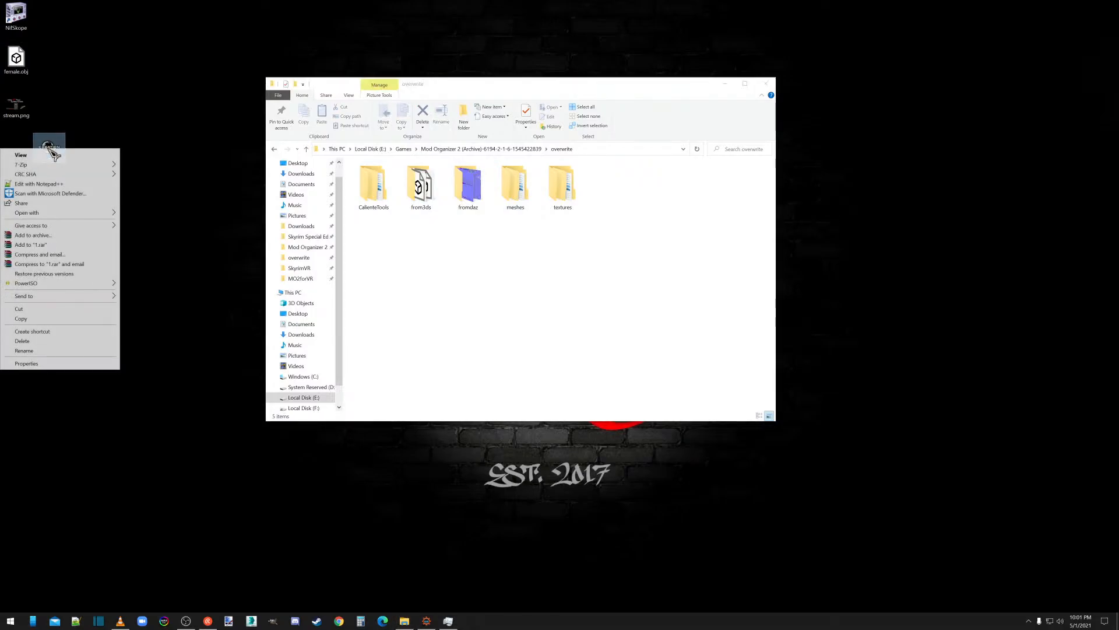
{"action": "left_click", "coordinate": [23, 341]}
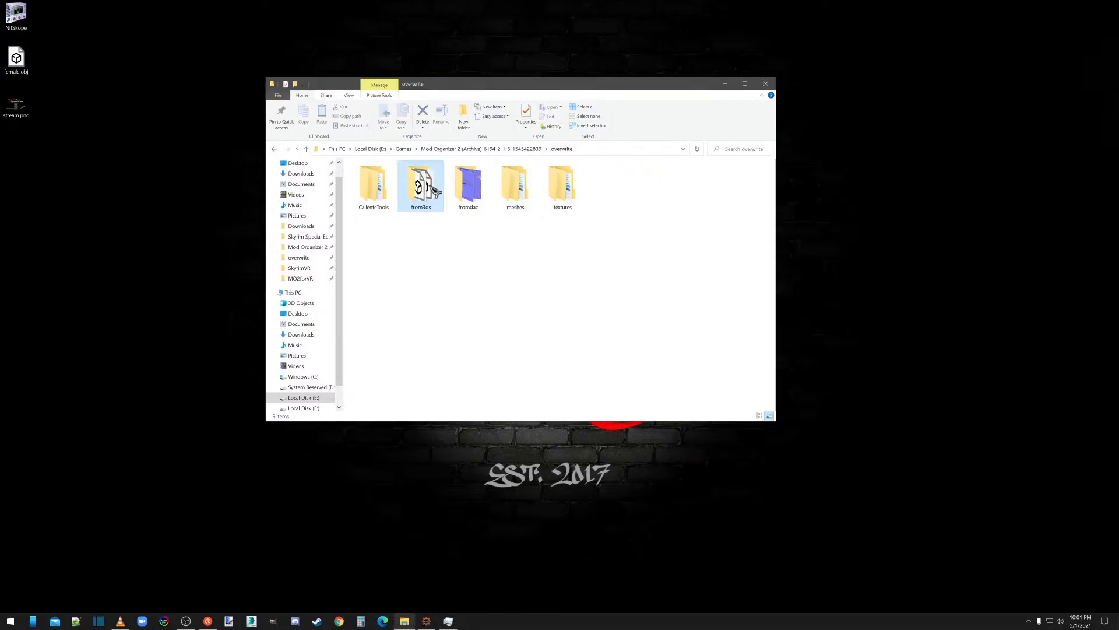
Review the OBJ files in the overwrite folder's from3ds and the DDS files in textures\JF\NaturalMystique, and close the folder window.
{"action": "double_click", "coordinate": [421, 187]}
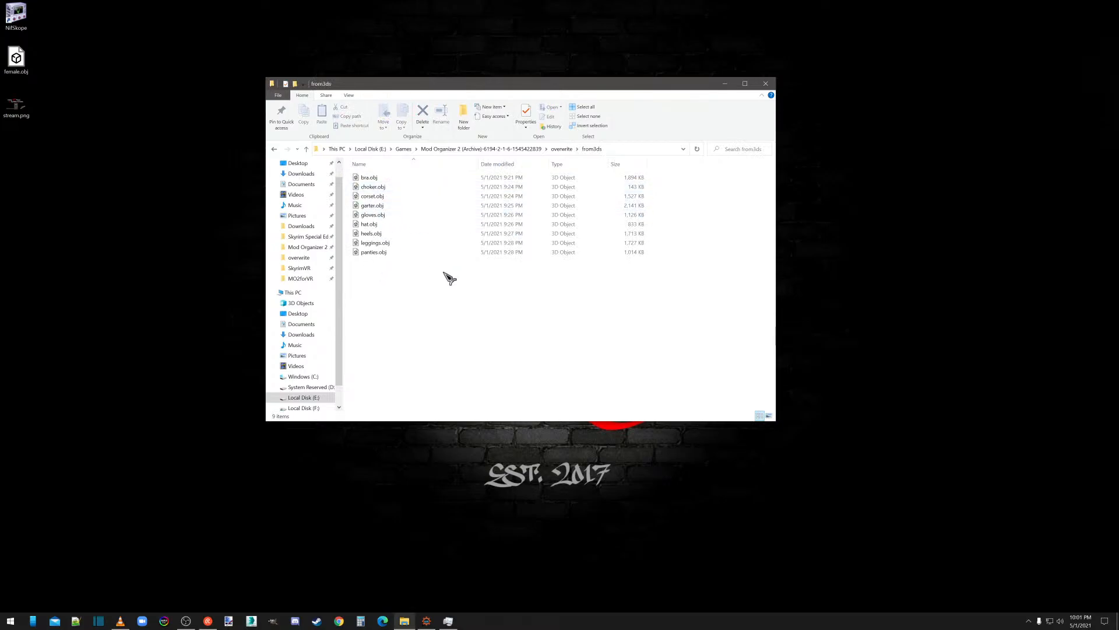
{"action": "left_click", "coordinate": [568, 149]}
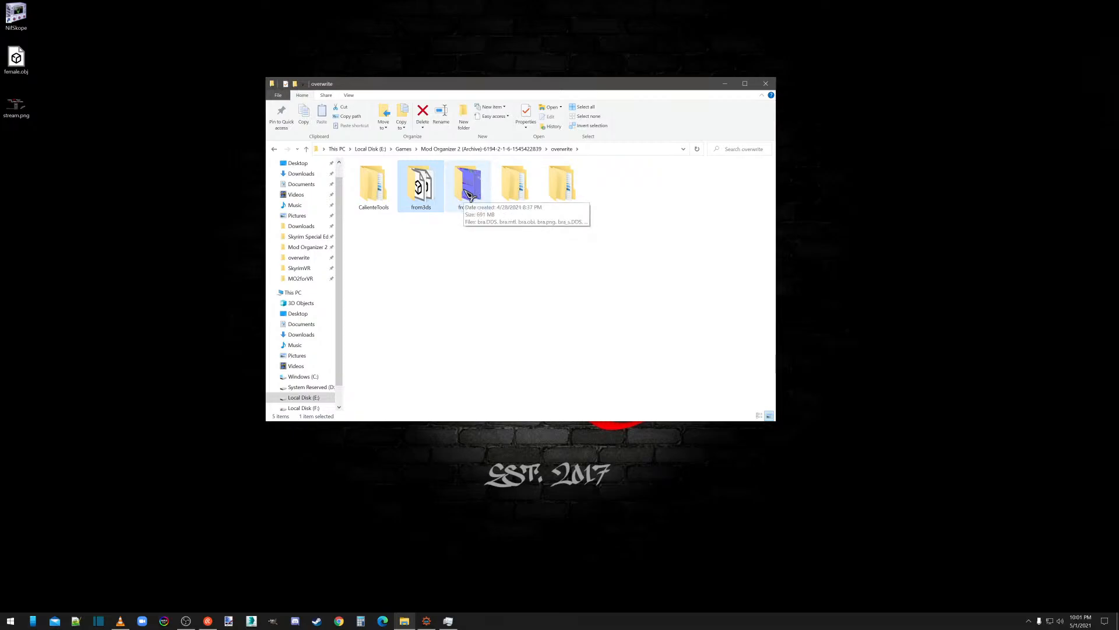
{"action": "left_click", "coordinate": [458, 347]}
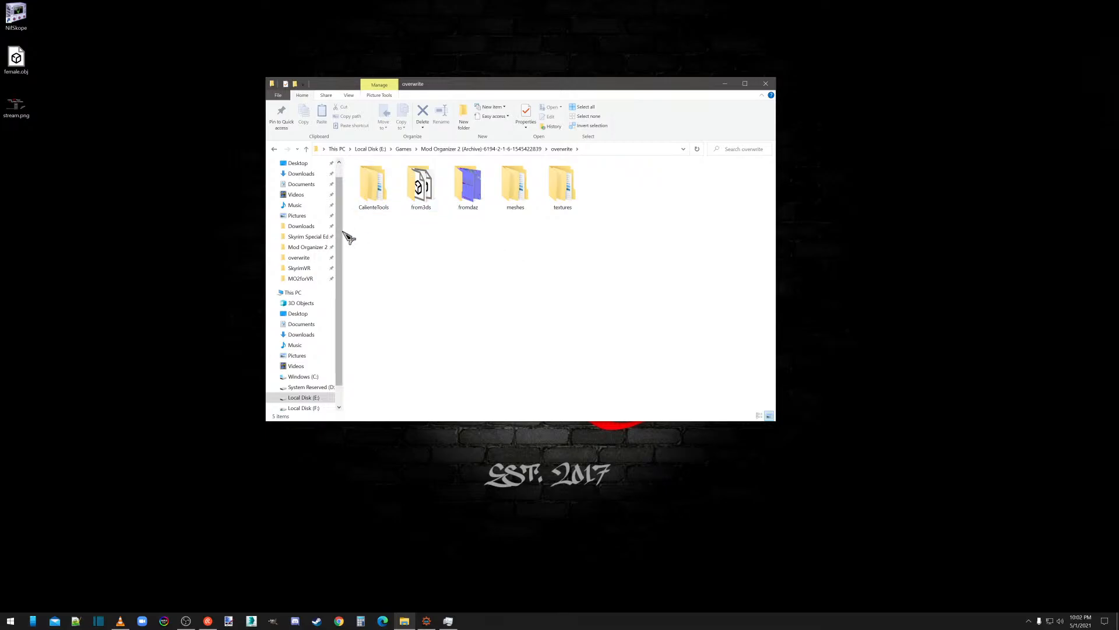
{"action": "double_click", "coordinate": [564, 198]}
{"action": "left_click", "coordinate": [371, 192]}
{"action": "double_click", "coordinate": [373, 192]}
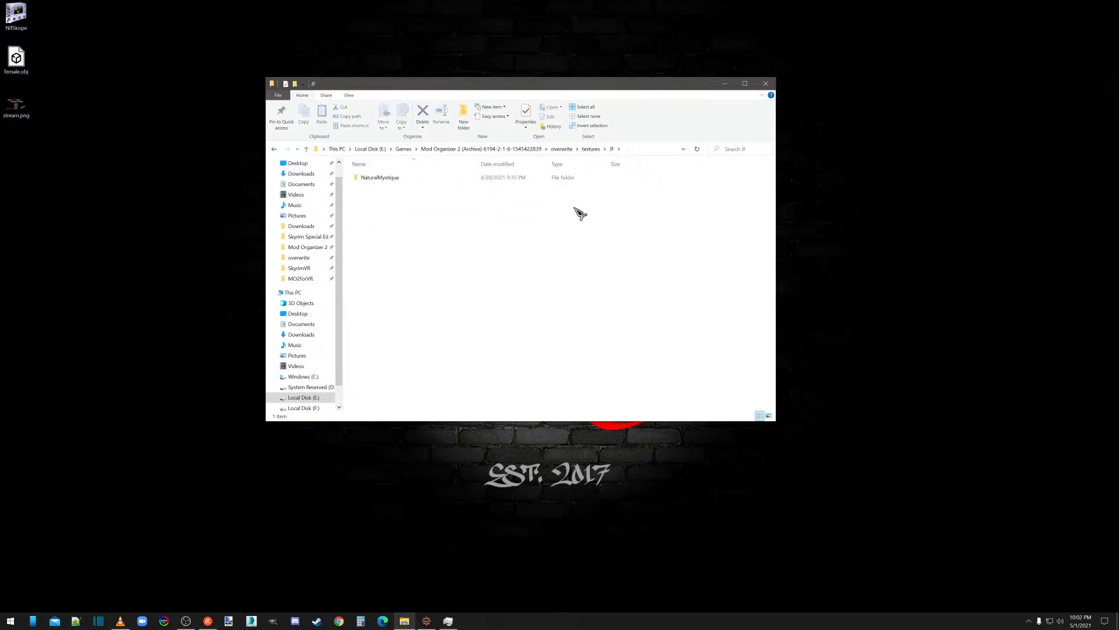
{"action": "double_click", "coordinate": [390, 184]}
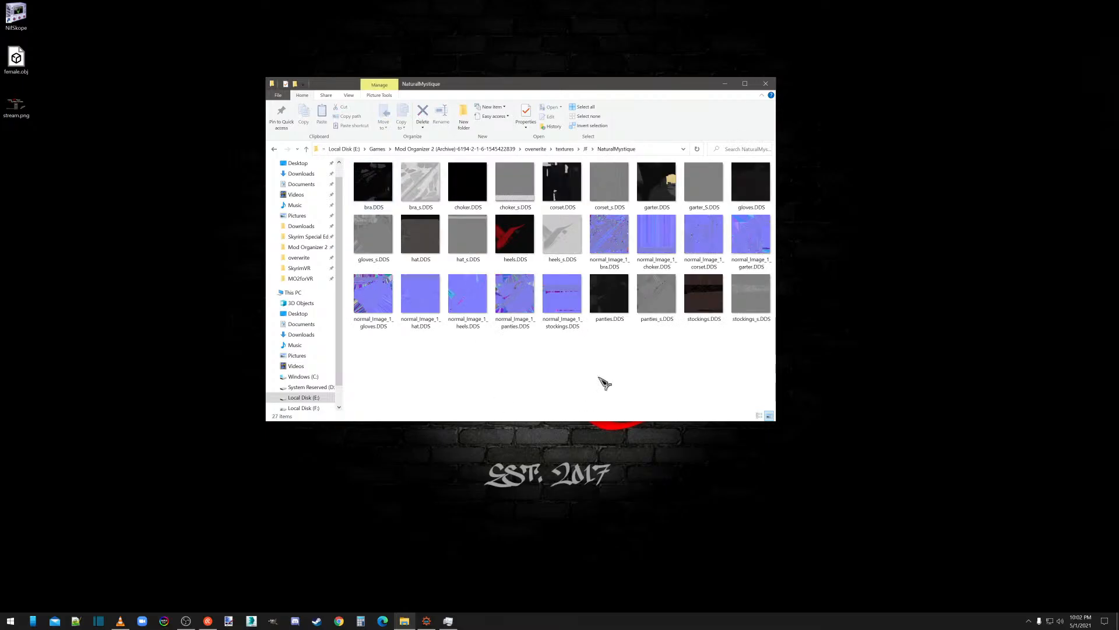
{"action": "left_click", "coordinate": [535, 149]}
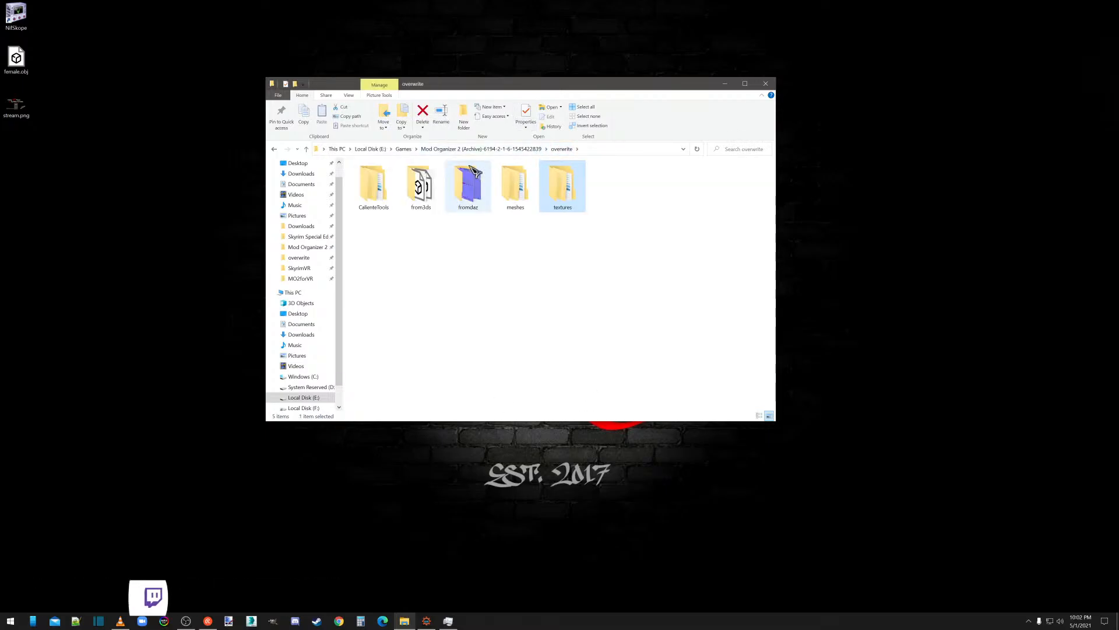
{"action": "double_click", "coordinate": [423, 185]}
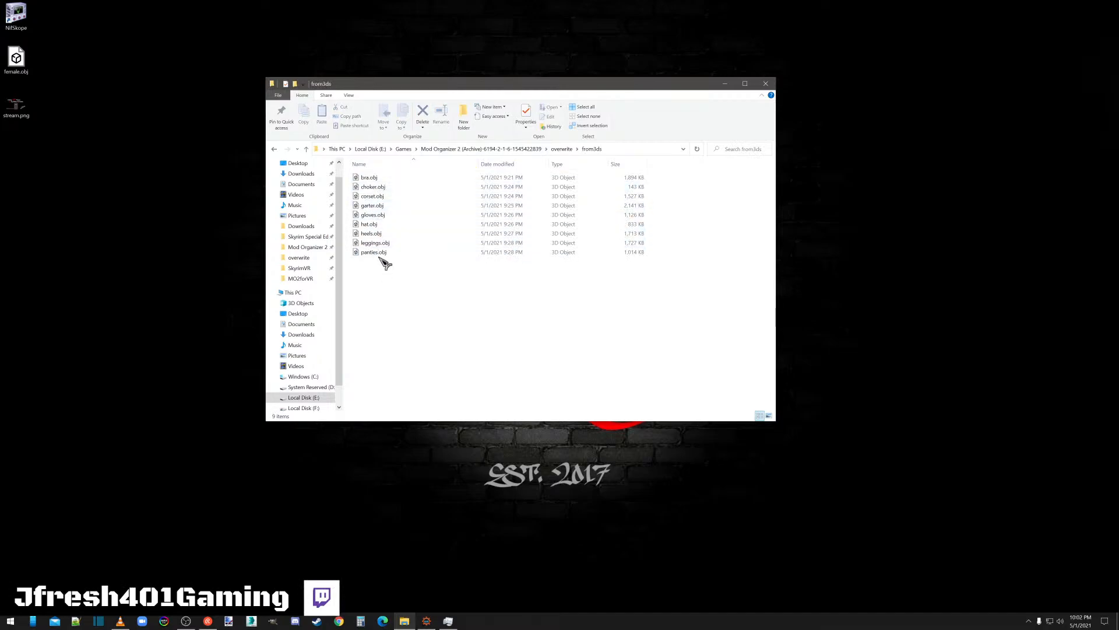
{"action": "left_click", "coordinate": [576, 150]}
{"action": "left_click", "coordinate": [560, 149]}
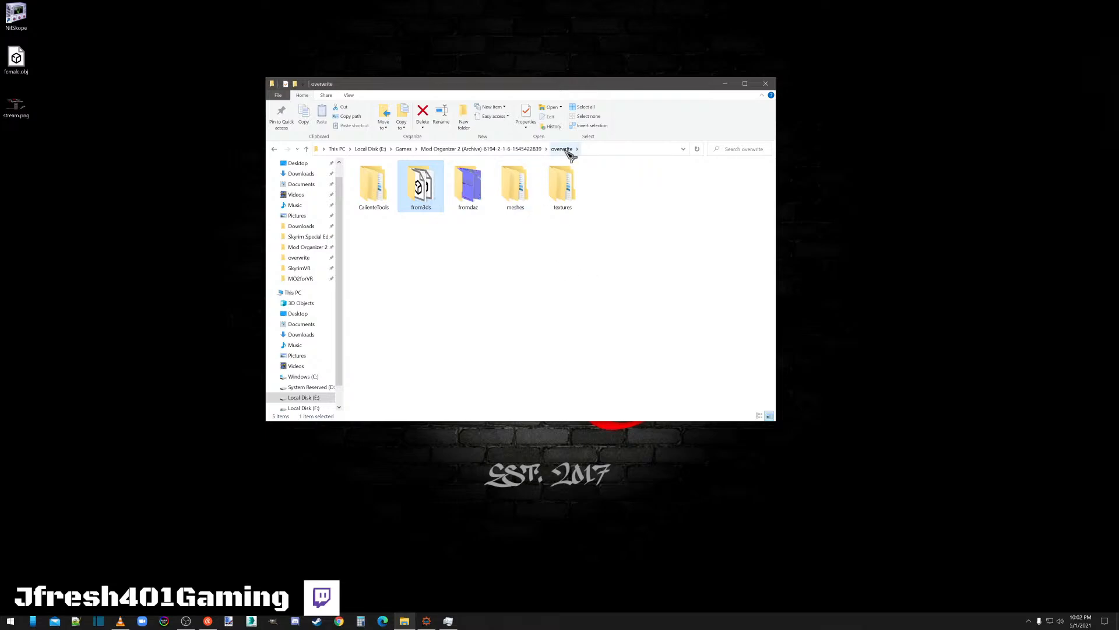
{"action": "left_click", "coordinate": [480, 274]}
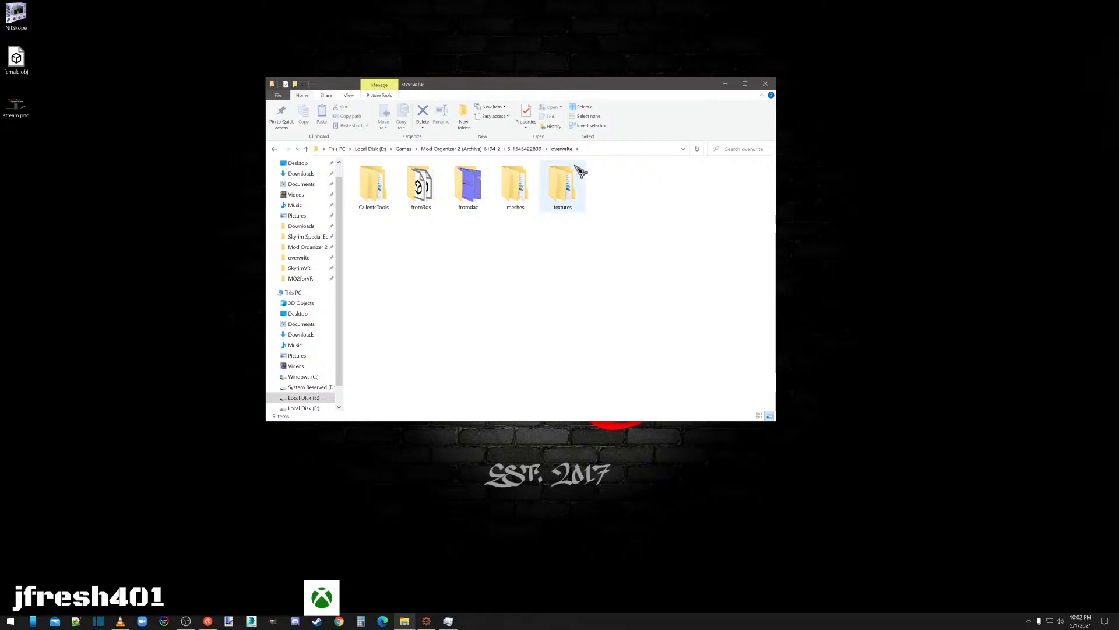
{"action": "left_click", "coordinate": [765, 86]}
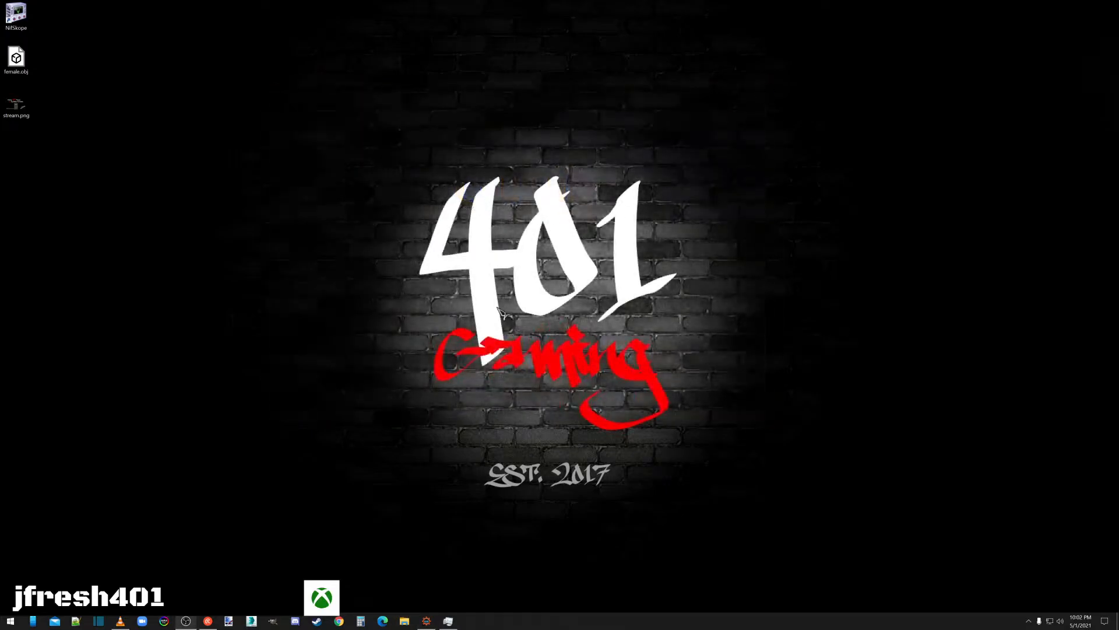
Delete the stream.png image from the desktop.
{"action": "right_click", "coordinate": [26, 115]}
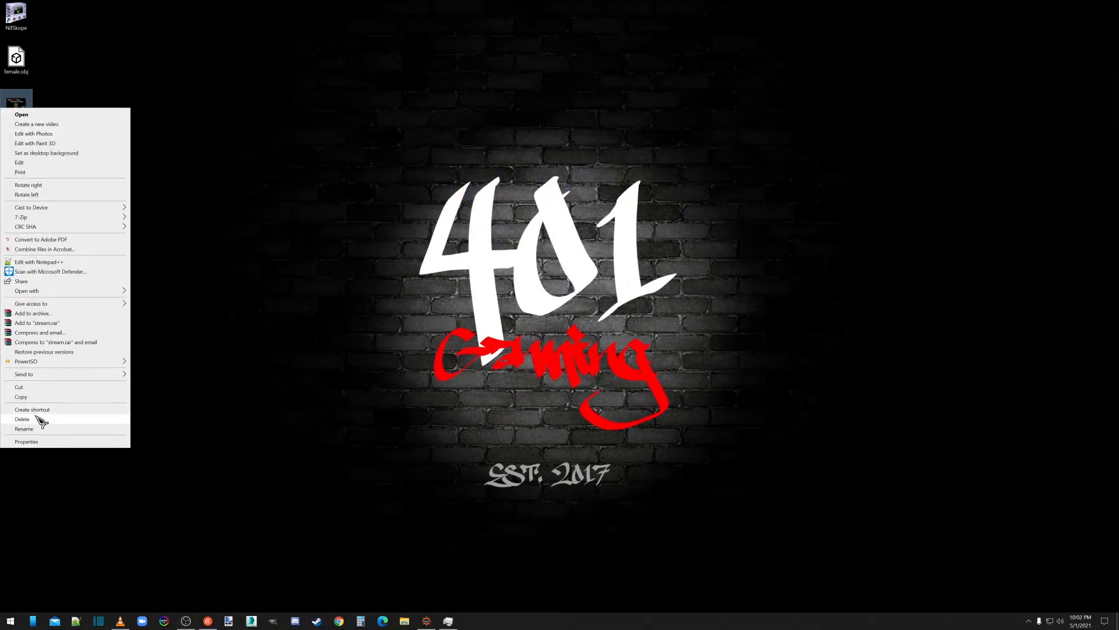
{"action": "left_click", "coordinate": [41, 420]}
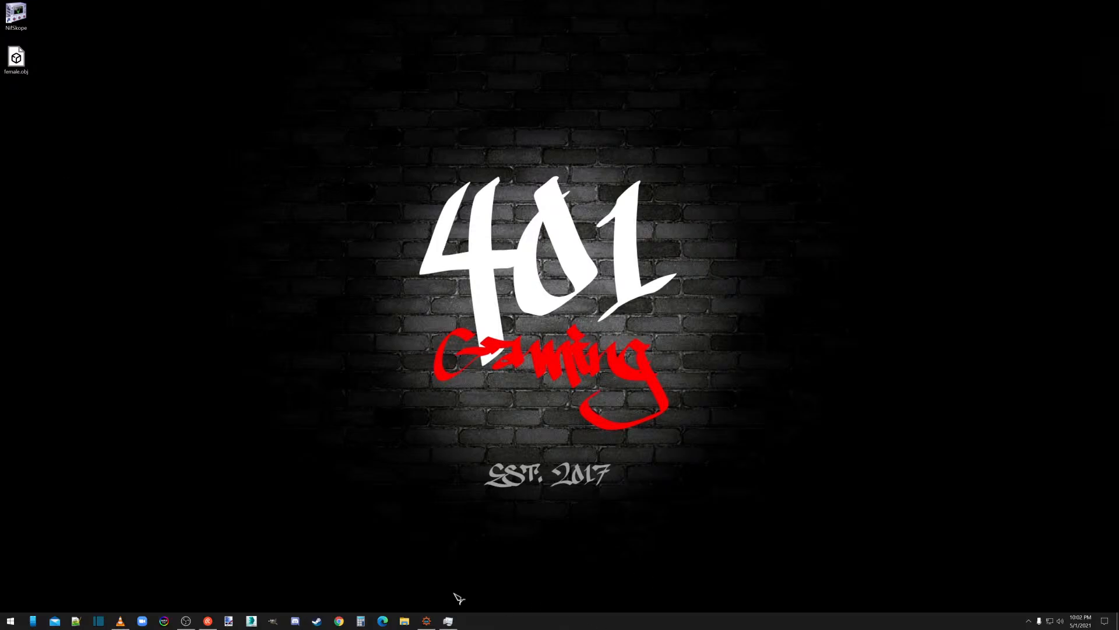
Examine the folder structure of Pirates of the Pacific 3_1_1SE in the work folder, and close the window.
{"action": "mouse_move", "coordinate": [120, 622]}
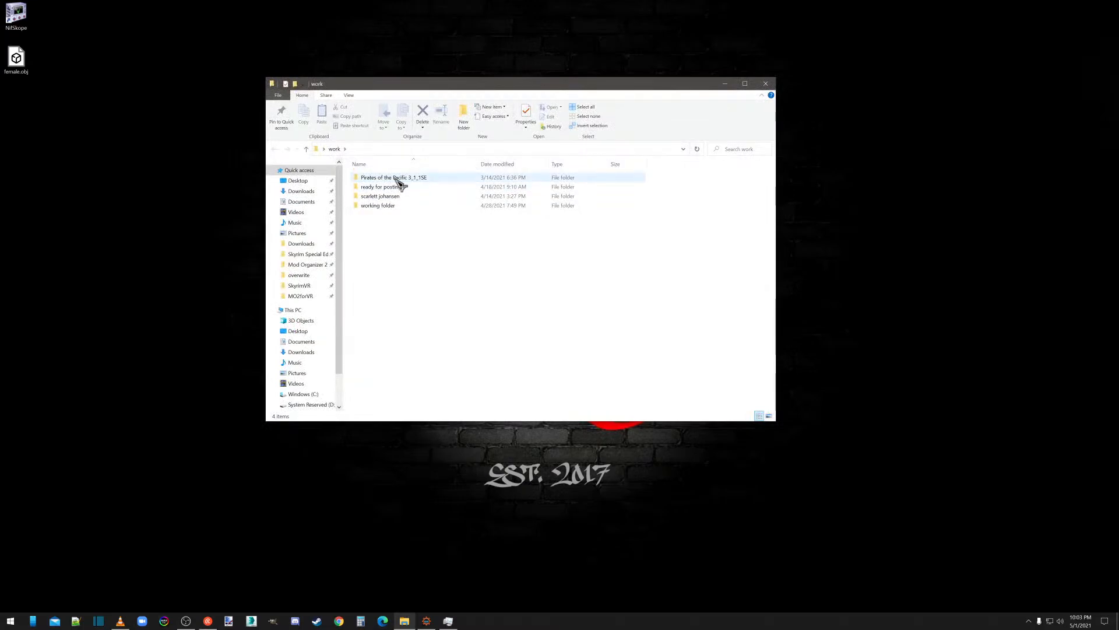
{"action": "double_click", "coordinate": [393, 178]}
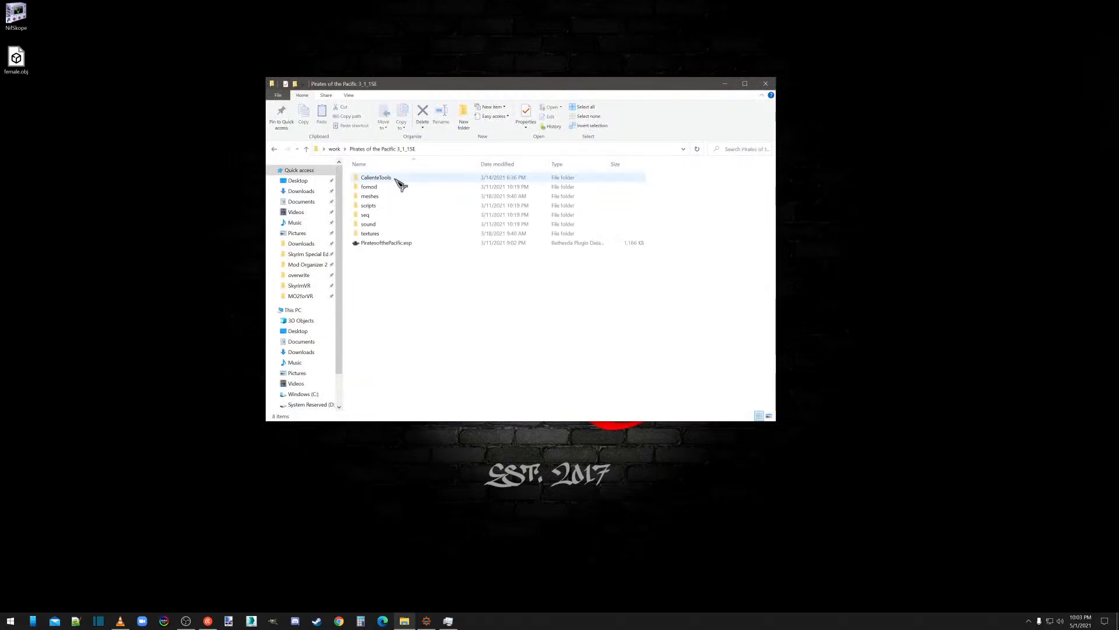
{"action": "left_click", "coordinate": [334, 149]}
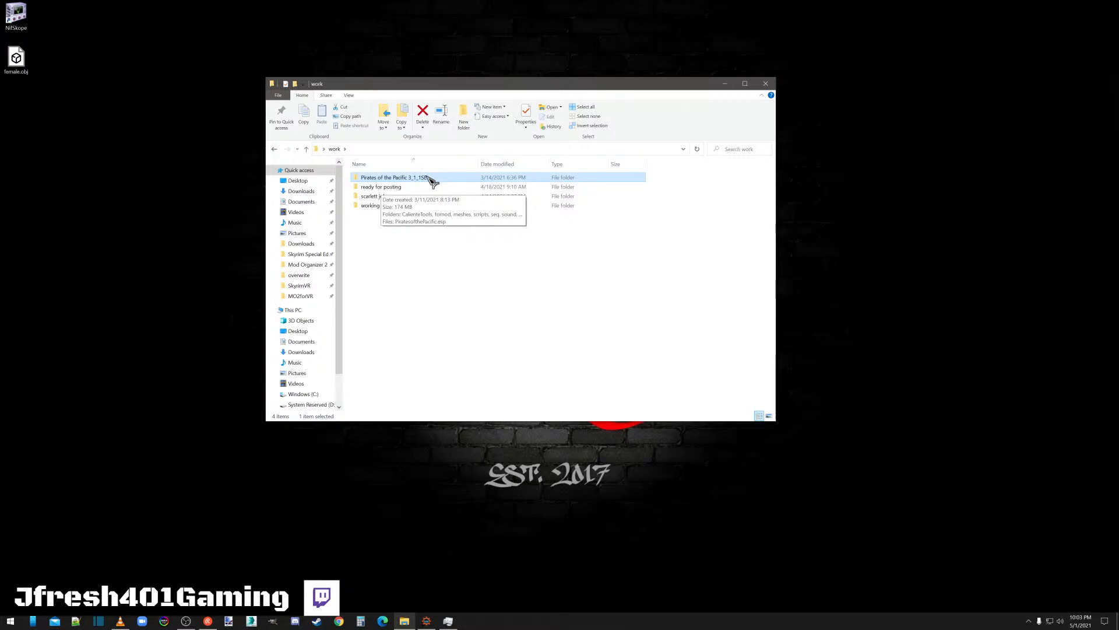
{"action": "left_click", "coordinate": [418, 283]}
{"action": "double_click", "coordinate": [408, 178]}
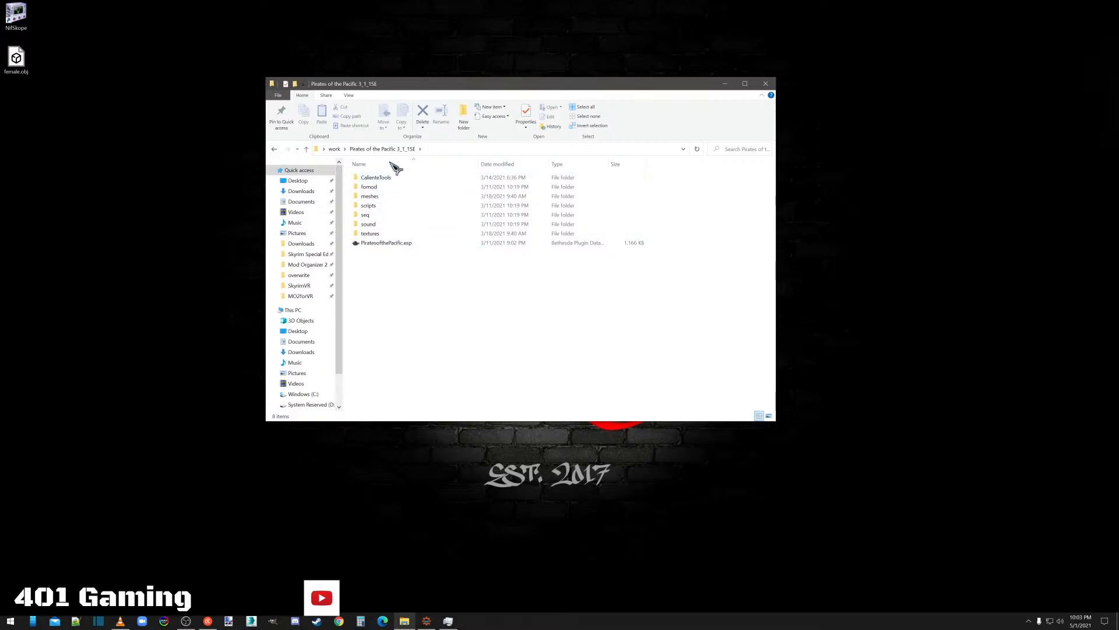
{"action": "left_click", "coordinate": [335, 149]}
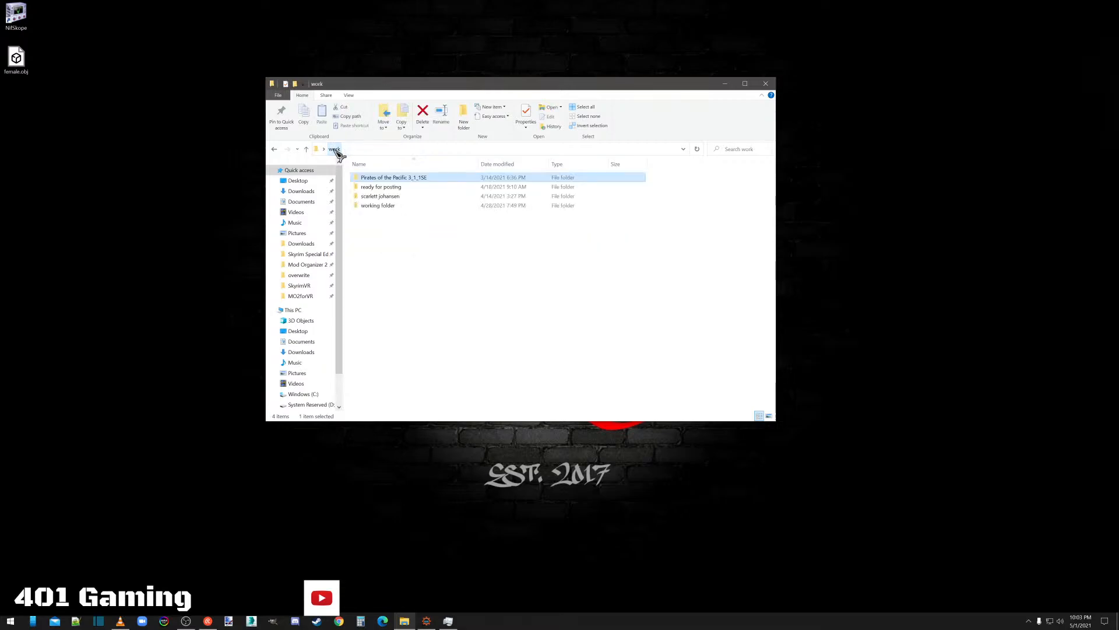
{"action": "left_click", "coordinate": [765, 84]}
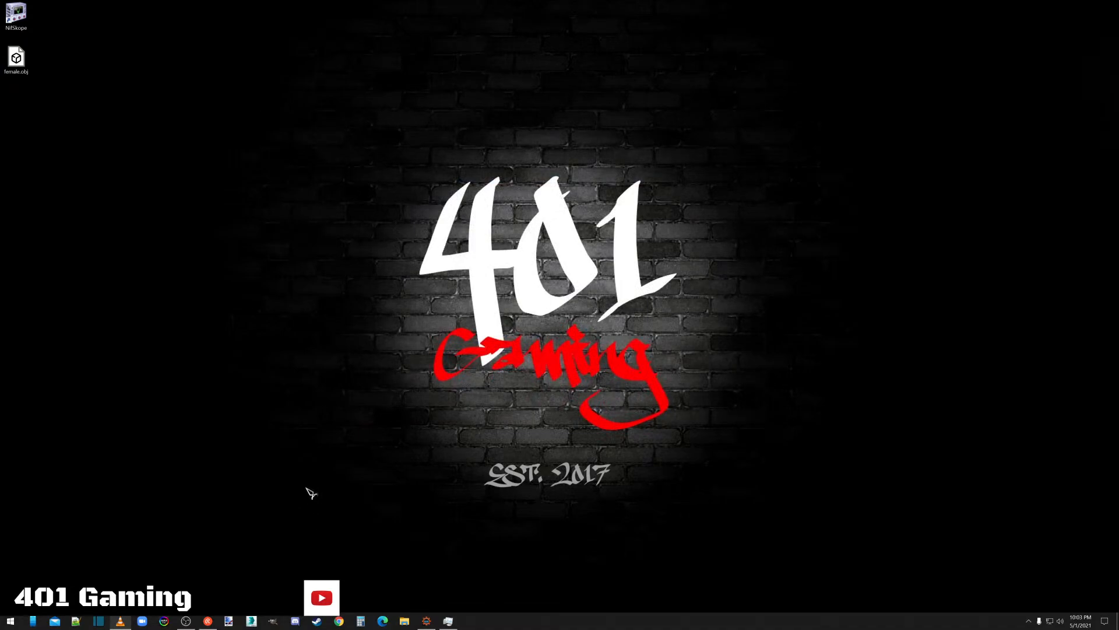